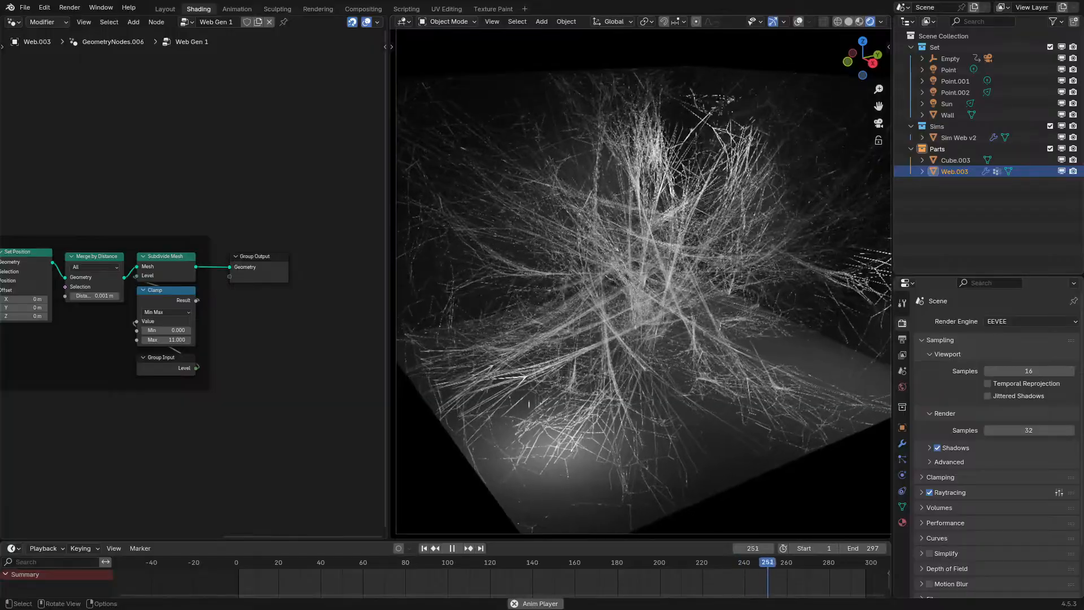
- Play and pause the web animation, examining the strands inside the box and the Web Gen 1 node tree
{"action": "middle_click_drag", "start_coordinate": [705, 219], "coordinate": [706, 221]}
{"action": "scroll", "coordinate": [706, 220], "scroll_direction": "up", "scroll_amount": 4}
{"action": "key", "text": "space"}
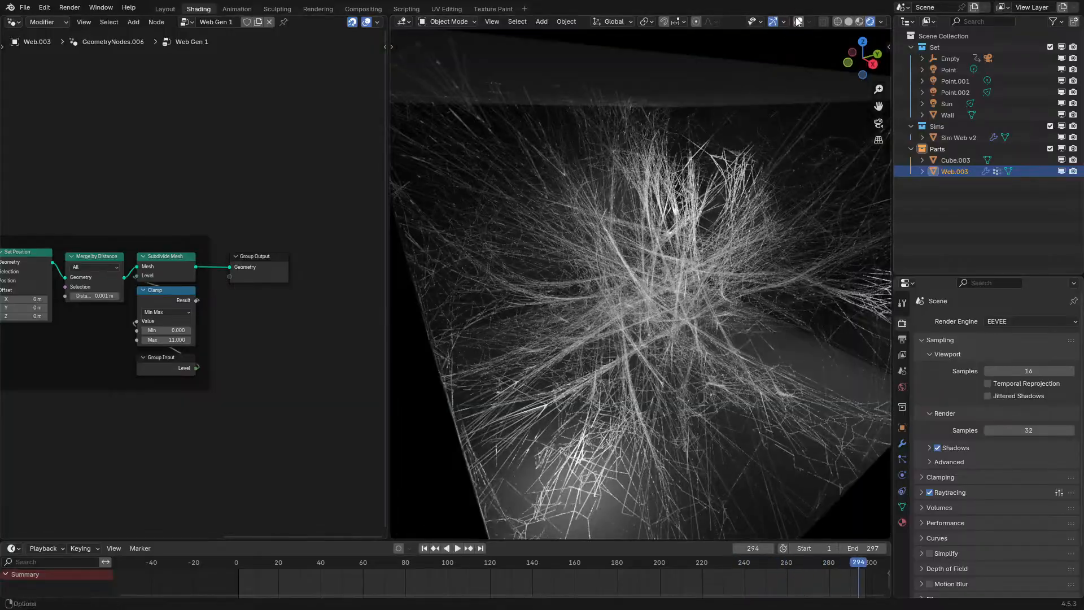
{"action": "scroll", "coordinate": [695, 245], "scroll_direction": "down", "scroll_amount": 5}
{"action": "key", "text": "space"}
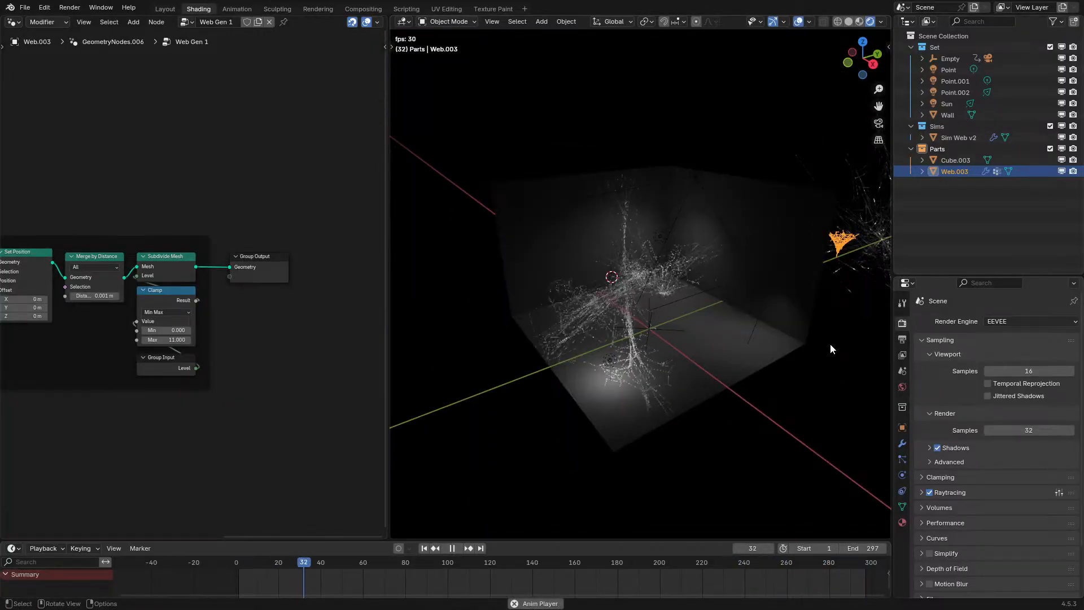
{"action": "scroll", "coordinate": [830, 344], "scroll_direction": "up", "scroll_amount": 3}
{"action": "scroll", "coordinate": [745, 329], "scroll_direction": "up", "scroll_amount": 4}
{"action": "middle_click_drag", "start_coordinate": [743, 328], "coordinate": [744, 315]}
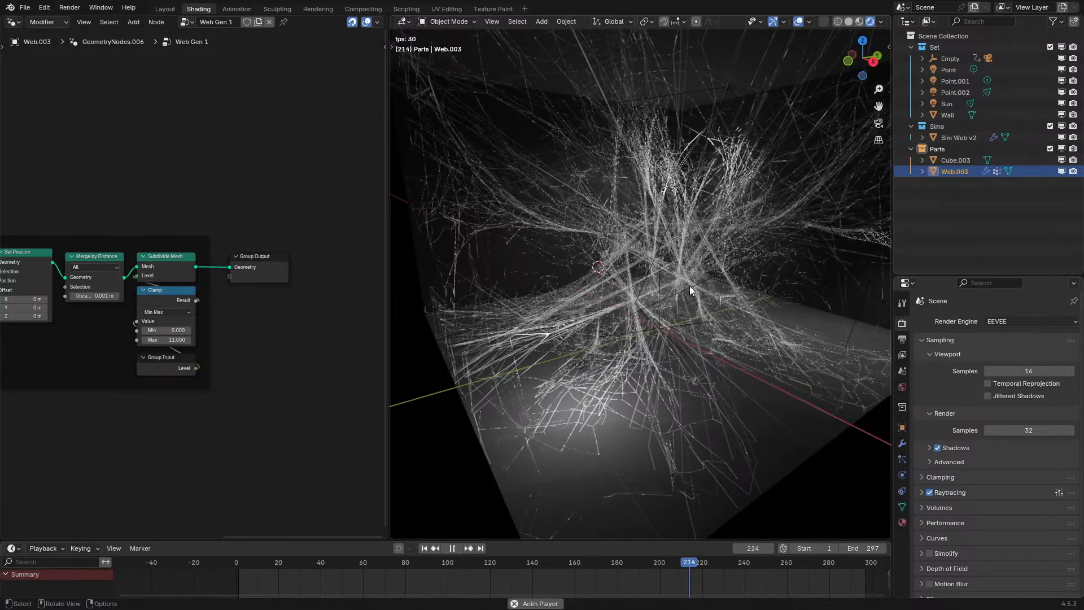
{"action": "middle_click_drag", "start_coordinate": [199, 350], "coordinate": [106, 317]}
{"action": "middle_click_drag", "start_coordinate": [170, 324], "coordinate": [150, 333]}
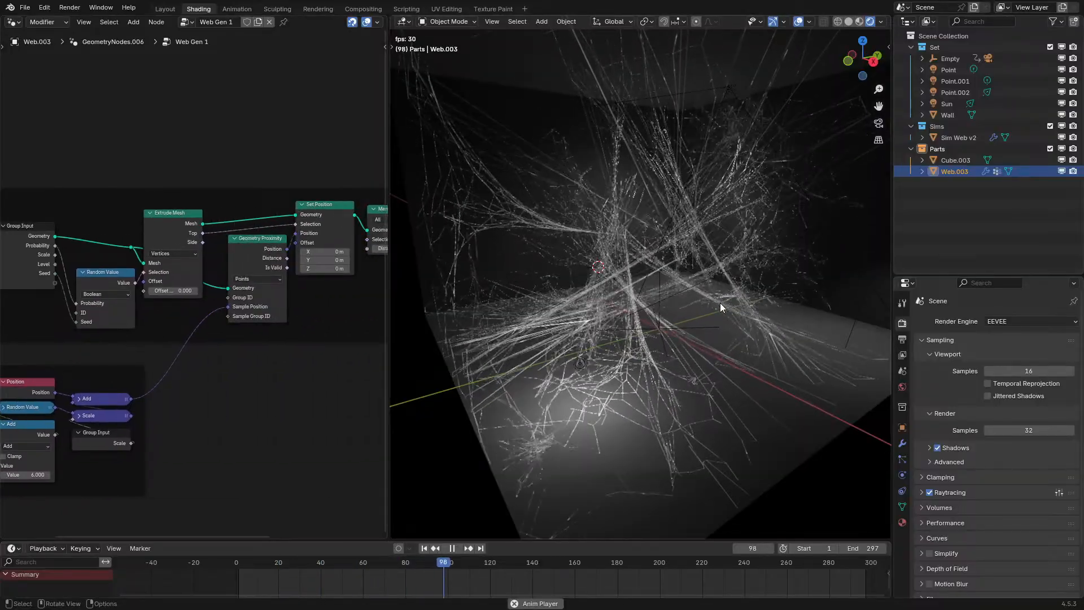
- Select the Sim Web v2 object and play its simulation with the viewport overlays hidden
{"action": "middle_click_drag", "start_coordinate": [721, 303], "coordinate": [691, 312]}
{"action": "left_click", "coordinate": [966, 139]}
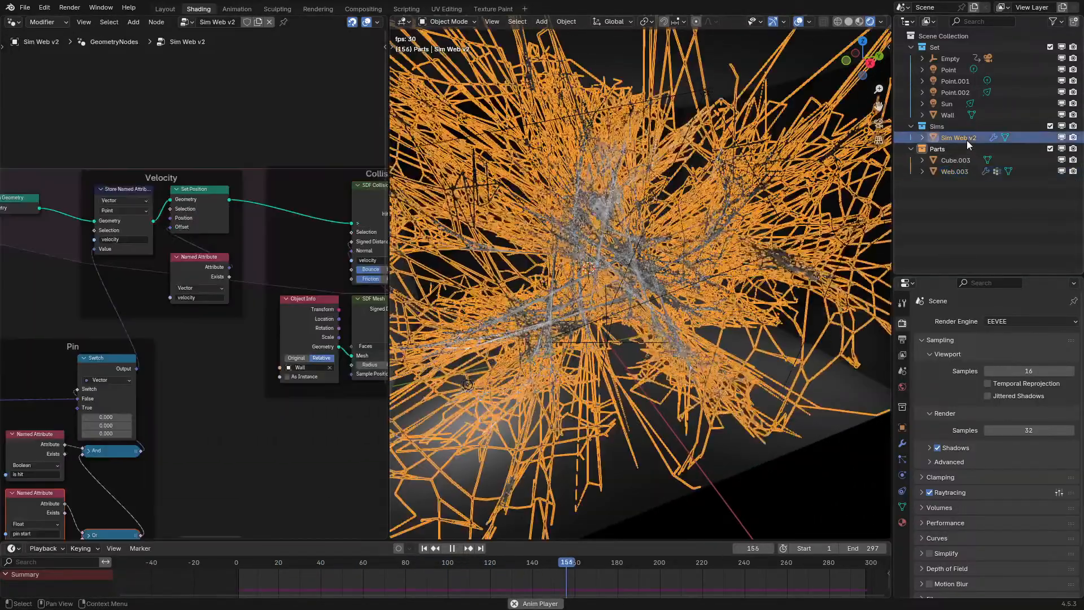
{"action": "key", "text": "space"}
{"action": "left_click", "coordinate": [802, 25]}
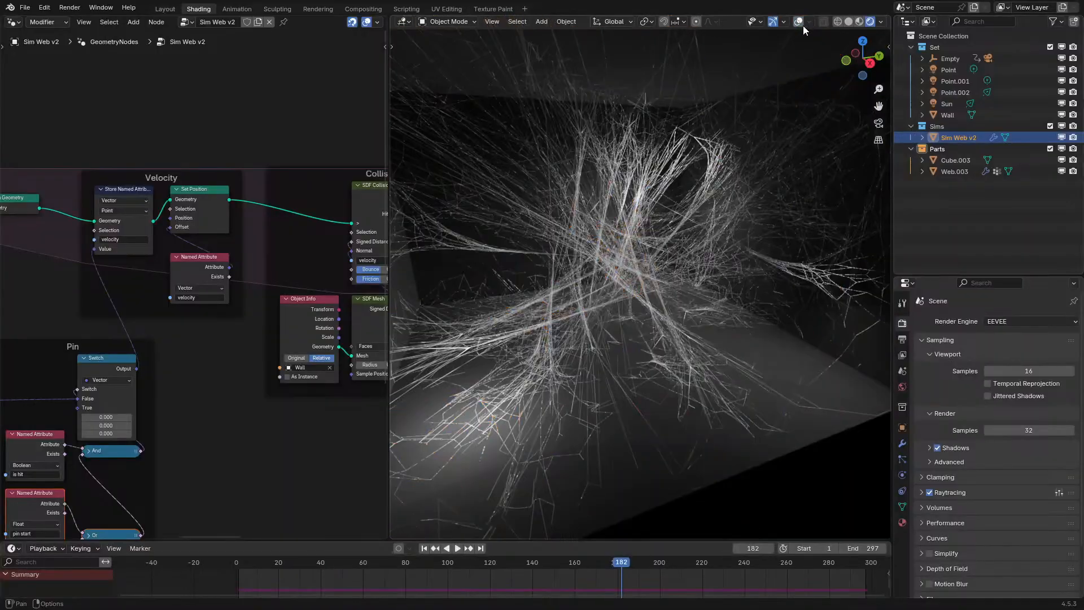
{"action": "key", "text": "space"}
- Maximize the node editor and examine the Velocity, Elasticity and Pin frames at the start of the Sim Web v2 simulation
{"action": "middle_click_drag", "start_coordinate": [199, 424], "coordinate": [102, 292]}
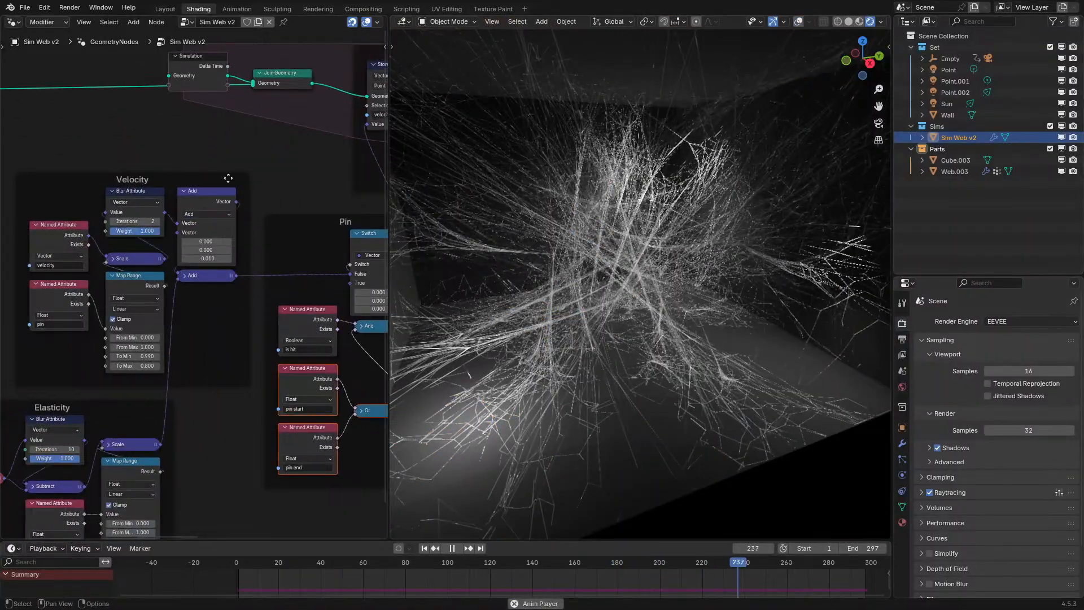
{"action": "scroll", "coordinate": [198, 216], "scroll_direction": "down", "scroll_amount": 2}
{"action": "key", "text": "ctrl+space"}
{"action": "middle_click_drag", "start_coordinate": [218, 218], "coordinate": [896, 257]}
{"action": "left_click_drag", "start_coordinate": [161, 182], "coordinate": [156, 182]}
{"action": "middle_click_drag", "start_coordinate": [881, 346], "coordinate": [124, 348]}
{"action": "middle_click_drag", "start_coordinate": [625, 266], "coordinate": [376, 223]}
{"action": "scroll", "coordinate": [376, 223], "scroll_direction": "down", "scroll_amount": 3}
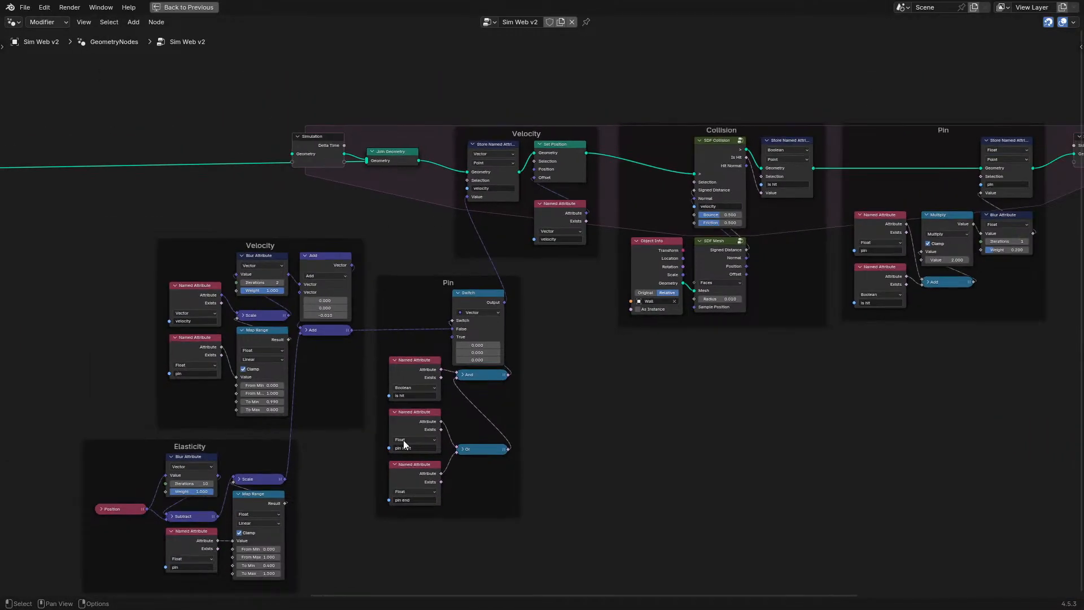
- Examine the Collision, Pin and Mesh frames of the Sim Web v2 node tree, and restore the normal editor layout
{"action": "middle_click_drag", "start_coordinate": [709, 290], "coordinate": [772, 255]}
{"action": "scroll", "coordinate": [792, 204], "scroll_direction": "up", "scroll_amount": 2}
{"action": "middle_click_drag", "start_coordinate": [892, 201], "coordinate": [358, 310]}
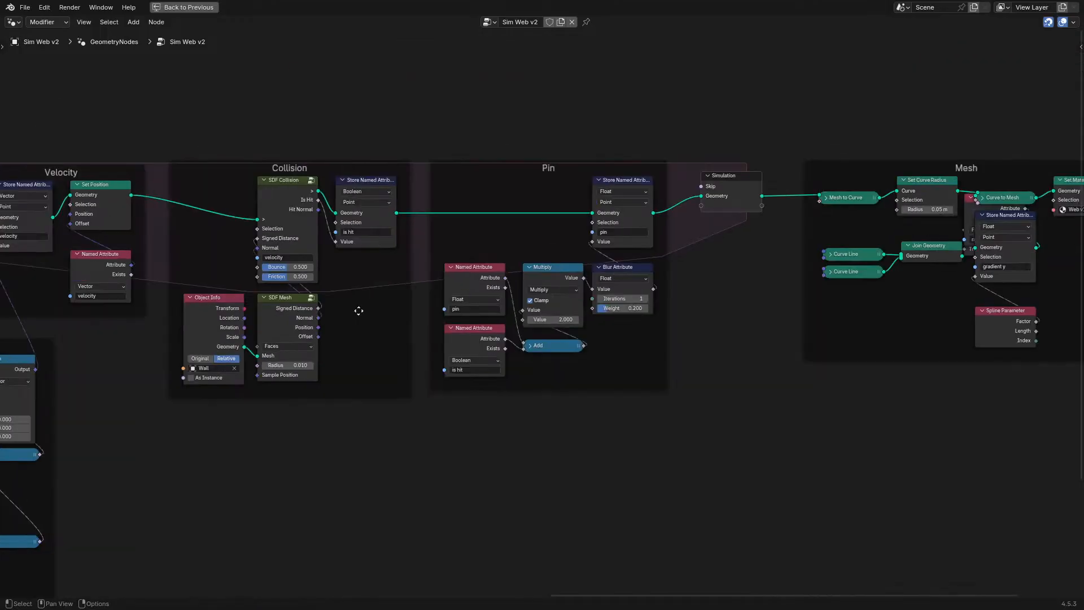
{"action": "scroll", "coordinate": [359, 308], "scroll_direction": "up", "scroll_amount": 1}
{"action": "middle_click_drag", "start_coordinate": [135, 376], "coordinate": [632, 319]}
{"action": "scroll", "coordinate": [429, 237], "scroll_direction": "up", "scroll_amount": 2}
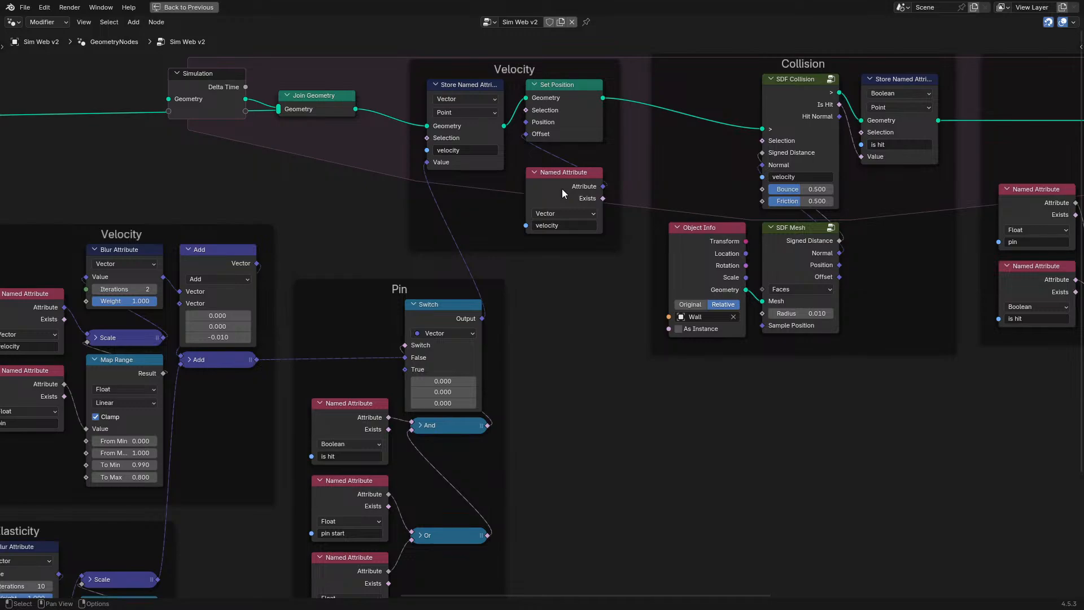
{"action": "middle_click_drag", "start_coordinate": [541, 195], "coordinate": [741, 101]}
{"action": "scroll", "coordinate": [748, 126], "scroll_direction": "down", "scroll_amount": 1}
{"action": "scroll", "coordinate": [749, 125], "scroll_direction": "down", "scroll_amount": 1}
{"action": "middle_click_drag", "start_coordinate": [804, 122], "coordinate": [491, 293]}
{"action": "middle_click_drag", "start_coordinate": [706, 278], "coordinate": [507, 283]}
{"action": "key", "text": "ctrl+space"}
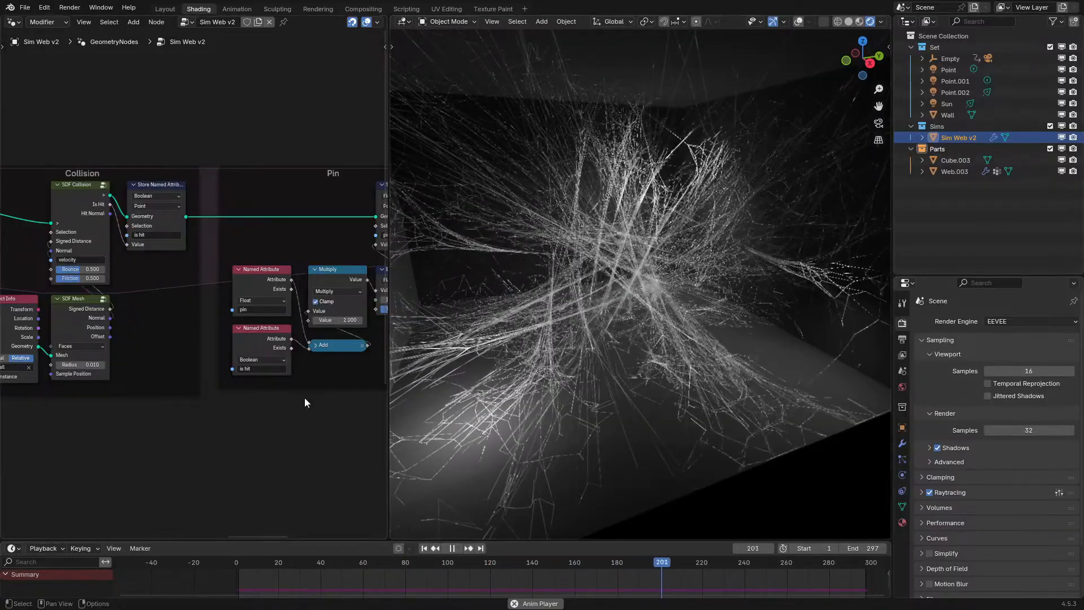
- Examine the Sim Web v2 simulation from several angles while pausing and resuming playback and briefly toggling the overlays
{"action": "middle_click_drag", "start_coordinate": [690, 258], "coordinate": [720, 259]}
{"action": "key", "text": "space"}
{"action": "middle_click_drag", "start_coordinate": [139, 245], "coordinate": [186, 261]}
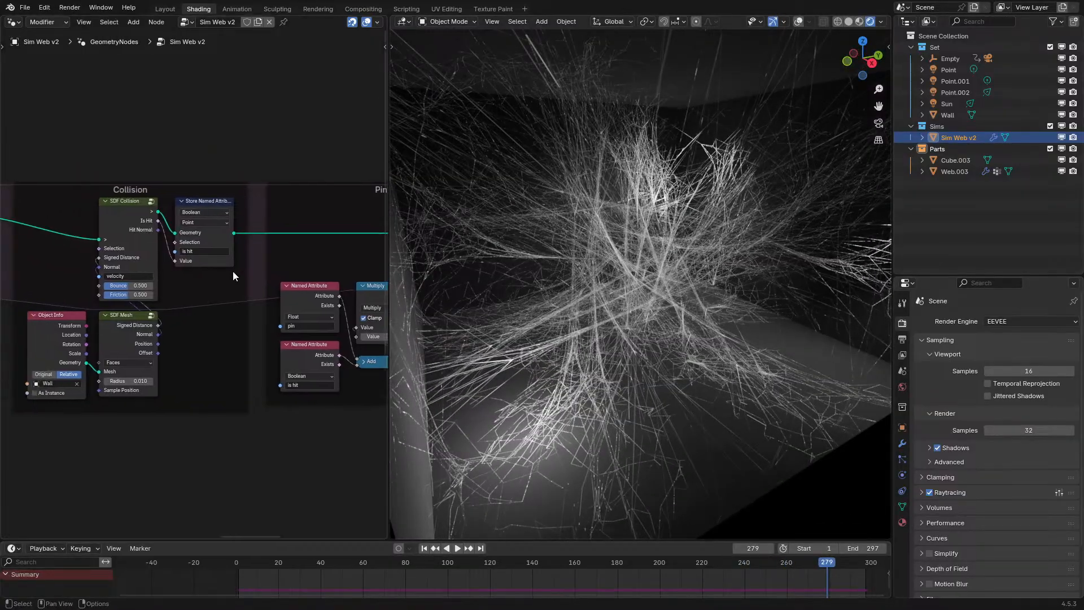
{"action": "key", "text": "space"}
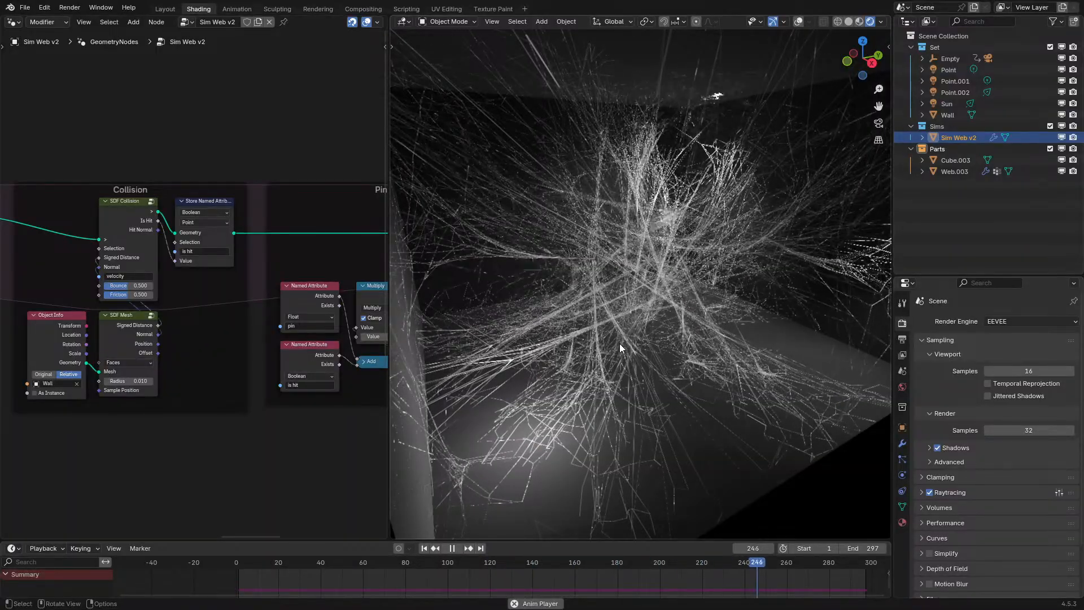
{"action": "key", "text": "space"}
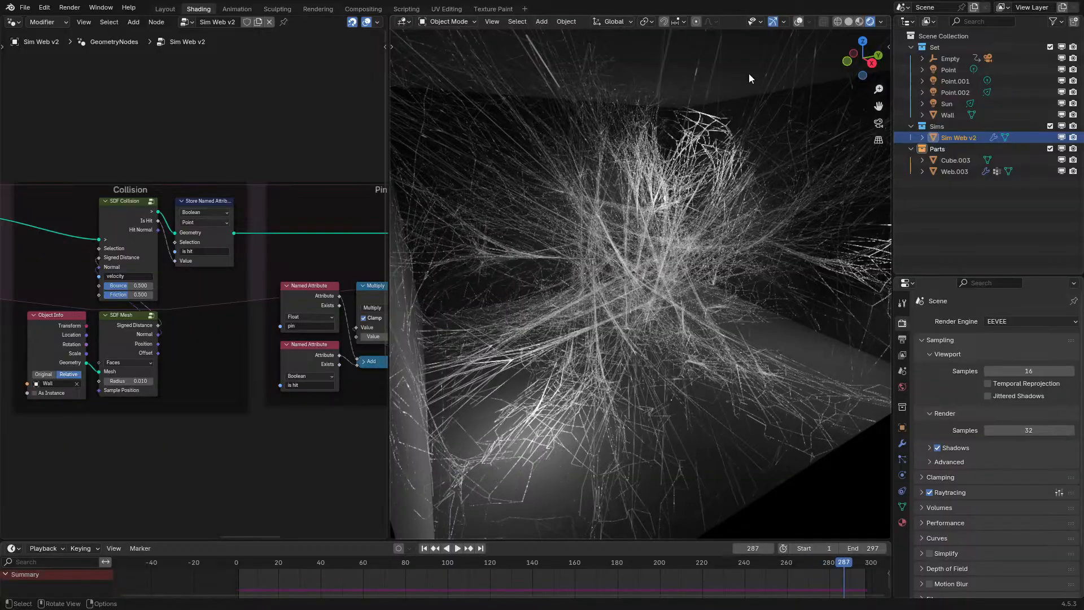
{"action": "left_click", "coordinate": [798, 21]}
{"action": "left_click", "coordinate": [797, 22]}
{"action": "key", "text": "space"}
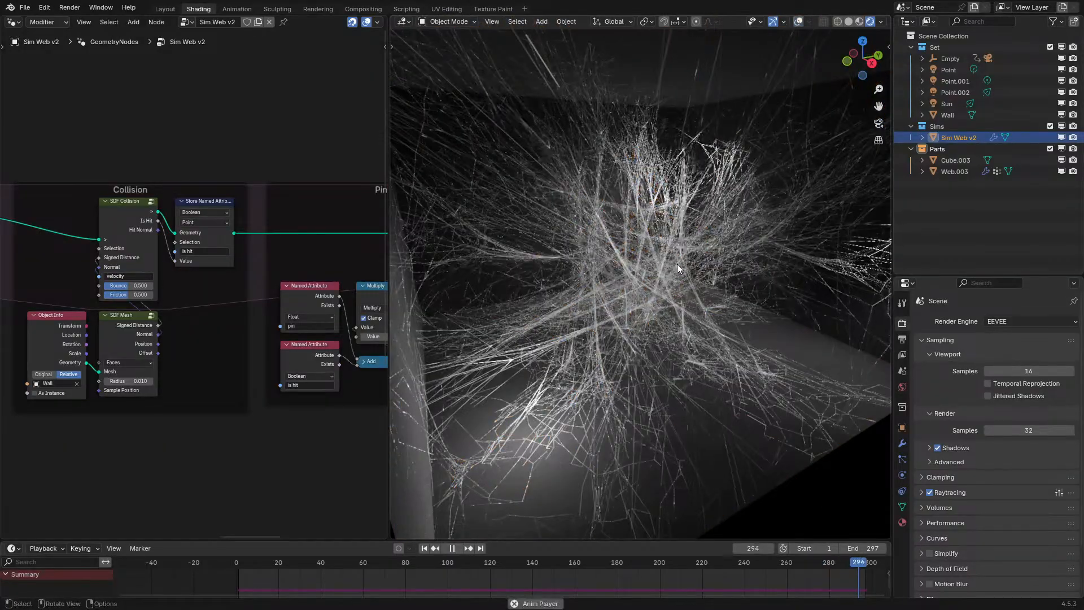
{"action": "middle_click_drag", "start_coordinate": [735, 342], "coordinate": [743, 305]}
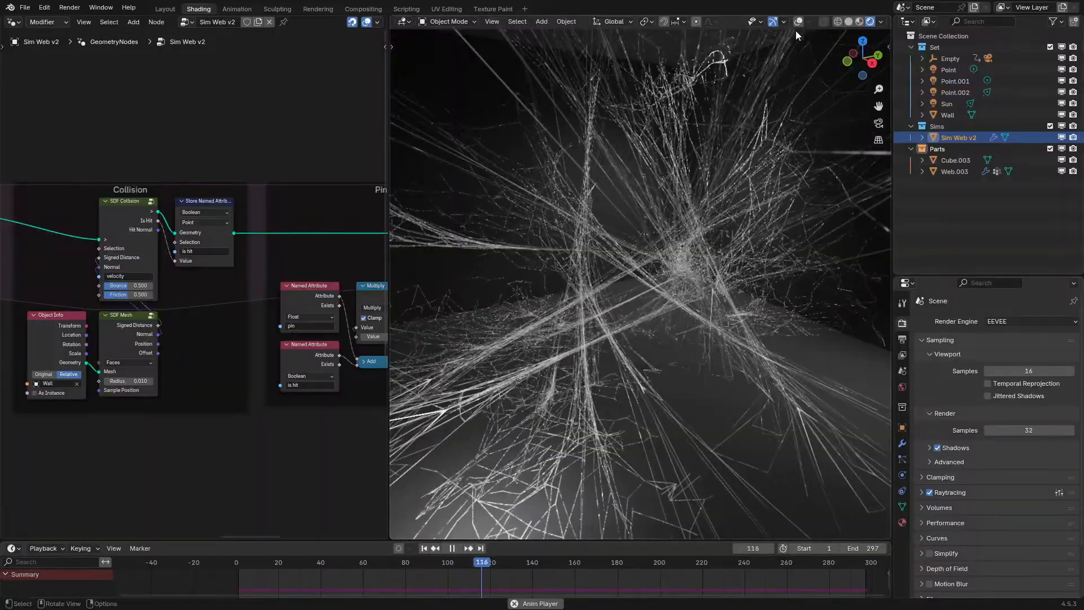
{"action": "left_click", "coordinate": [798, 21]}
{"action": "left_click", "coordinate": [797, 21]}
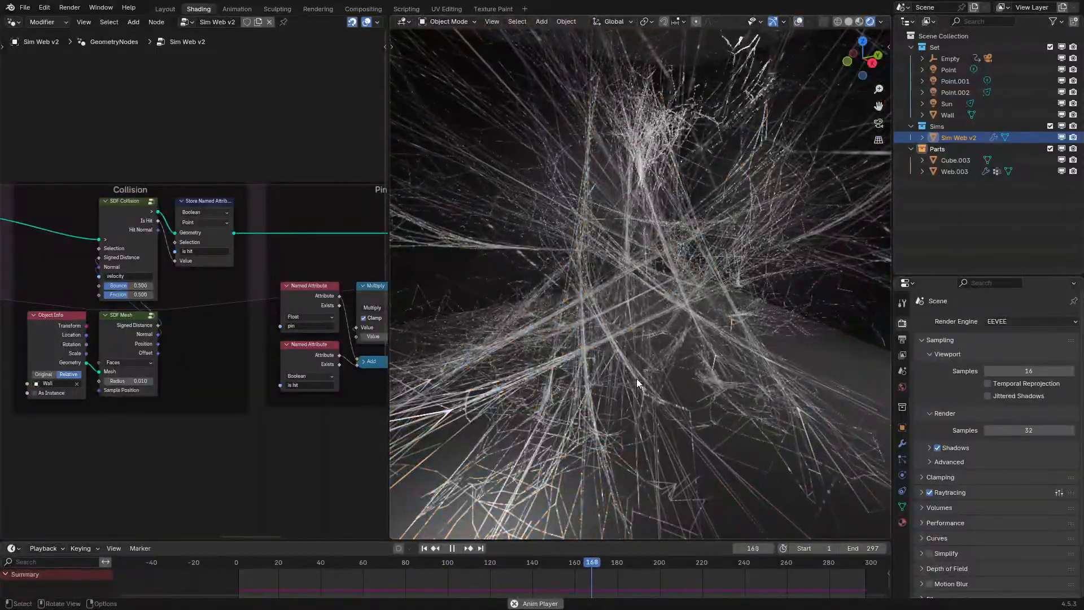
{"action": "key", "text": "space"}
{"action": "mouse_move", "coordinate": [635, 378]}
{"action": "middle_mouse_down"}
{"action": "mouse_move", "coordinate": [670, 388]}
{"action": "mouse_move", "coordinate": [679, 413]}
{"action": "mouse_move", "coordinate": [649, 391]}
{"action": "middle_mouse_up"}
{"action": "key", "text": "space"}
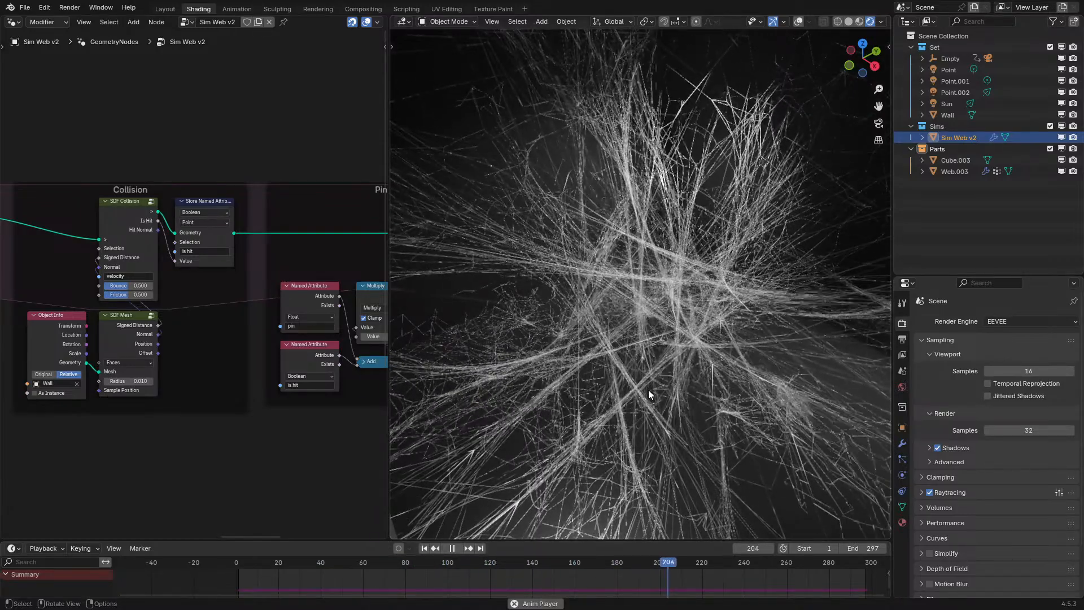
- Pause the simulation at frame 231 and examine how the strands stretch from the centre to the floor and walls
{"action": "key", "text": "space"}
{"action": "middle_click_drag", "start_coordinate": [648, 395], "coordinate": [648, 346]}
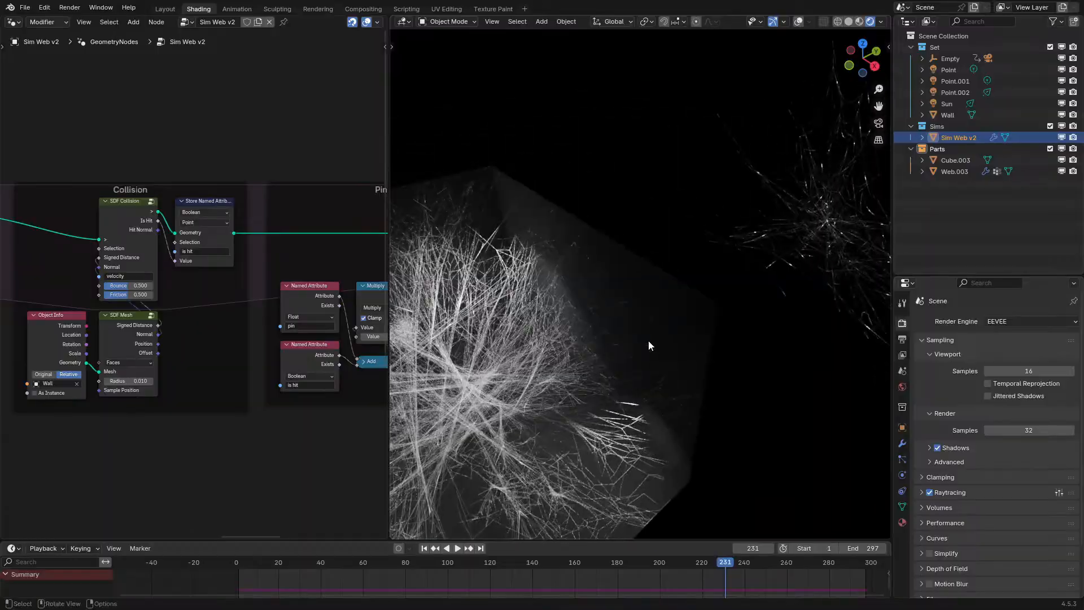
{"action": "left_click", "coordinate": [797, 21]}
{"action": "left_click", "coordinate": [797, 22]}
{"action": "middle_click_drag", "start_coordinate": [614, 287], "coordinate": [720, 200], "text": "shift"}
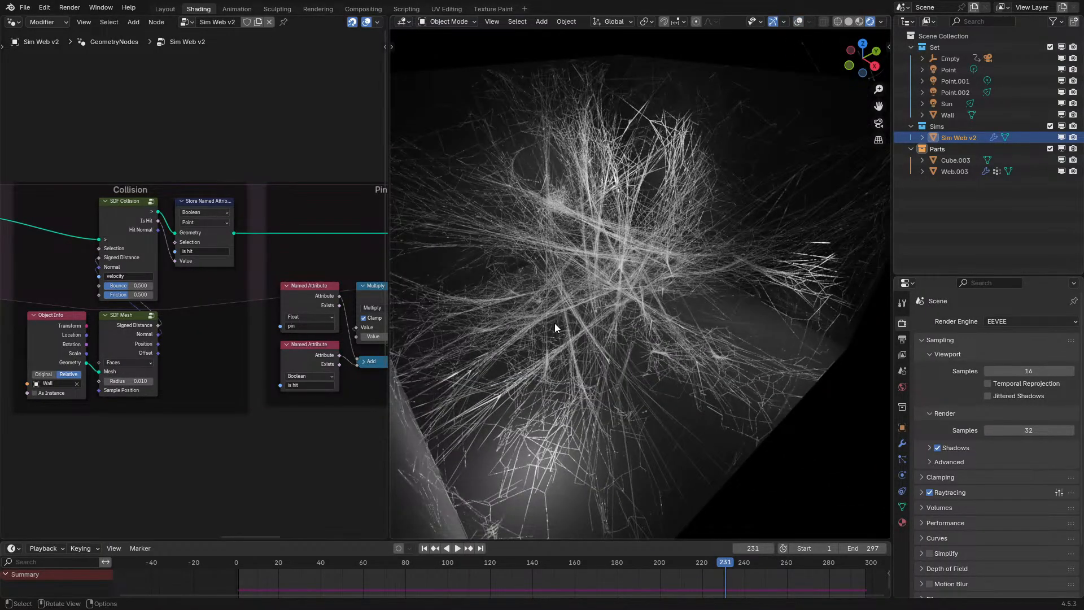
{"action": "scroll", "coordinate": [585, 313], "scroll_direction": "up", "scroll_amount": 3}
{"action": "middle_click_drag", "start_coordinate": [600, 301], "coordinate": [605, 277]}
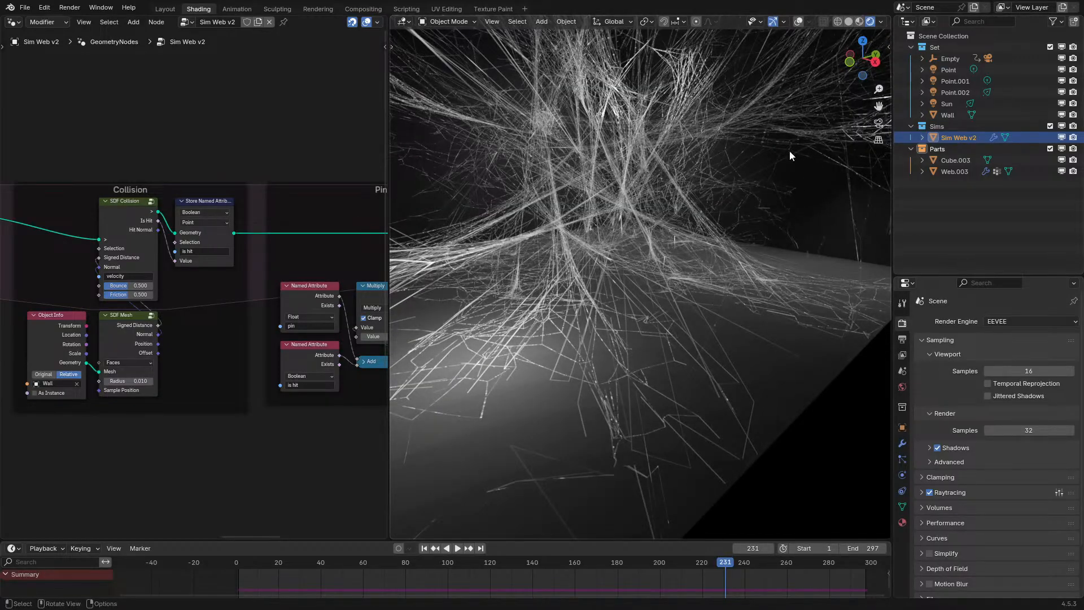
{"action": "middle_click_drag", "start_coordinate": [618, 208], "coordinate": [642, 245]}
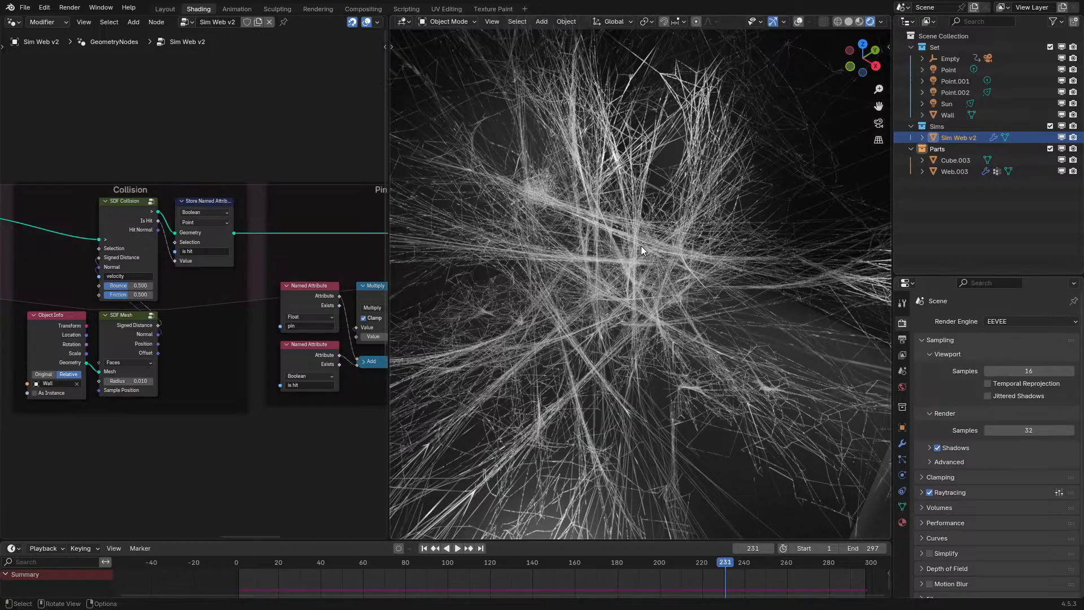
- Resume playback, pause at frame 209, and inspect the web's dense centre both up close and as a whole
{"action": "key", "text": "space"}
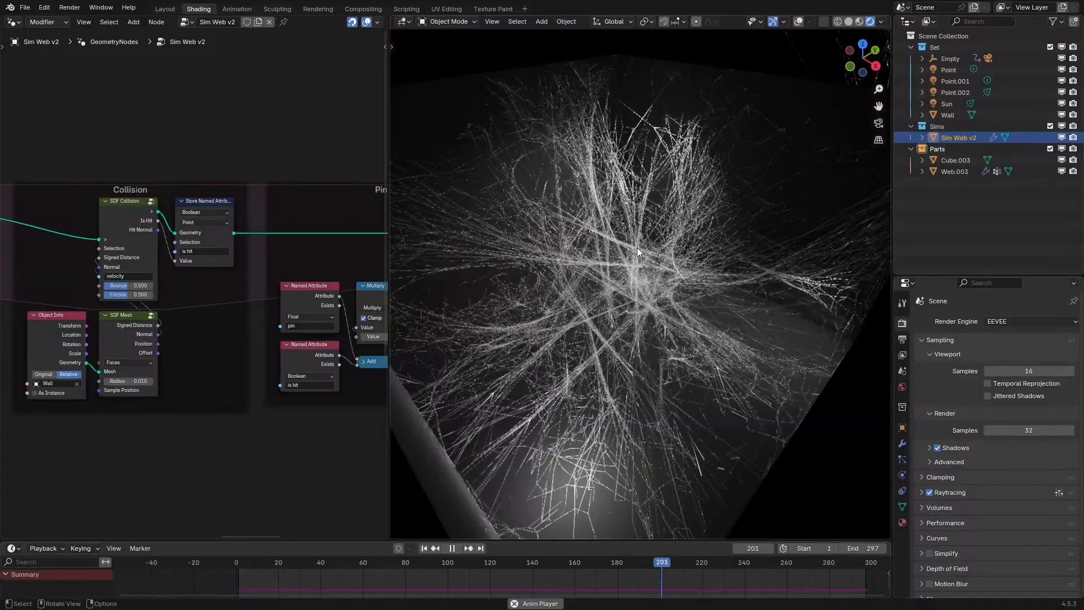
{"action": "key", "text": "space"}
{"action": "middle_click_drag", "start_coordinate": [637, 247], "coordinate": [628, 211]}
{"action": "scroll", "coordinate": [629, 211], "scroll_direction": "up", "scroll_amount": 3}
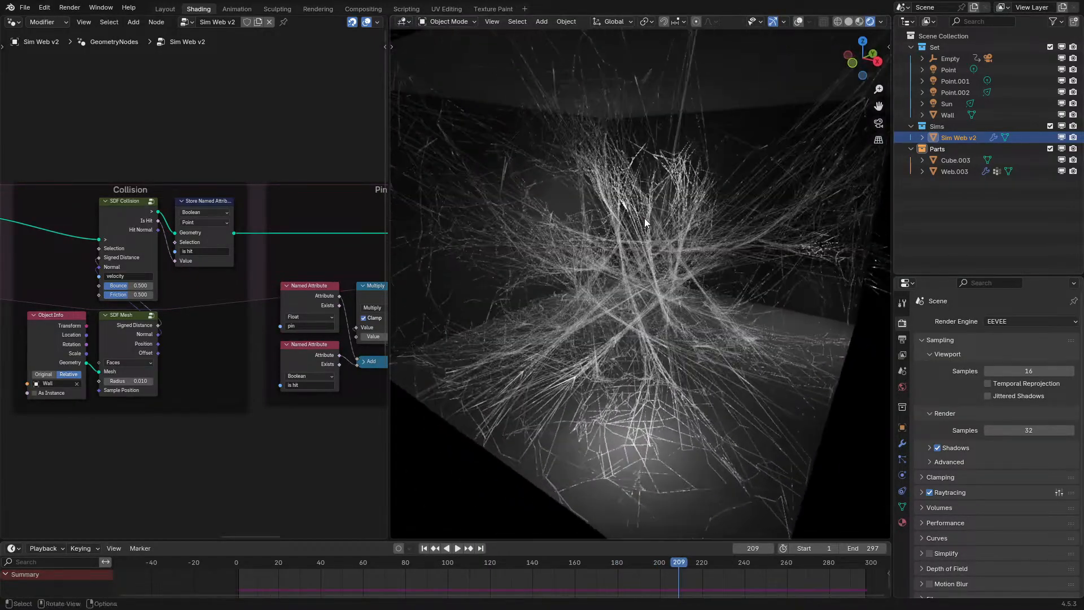
{"action": "scroll", "coordinate": [656, 306], "scroll_direction": "up", "scroll_amount": 4}
{"action": "scroll", "coordinate": [655, 306], "scroll_direction": "down", "scroll_amount": 8}
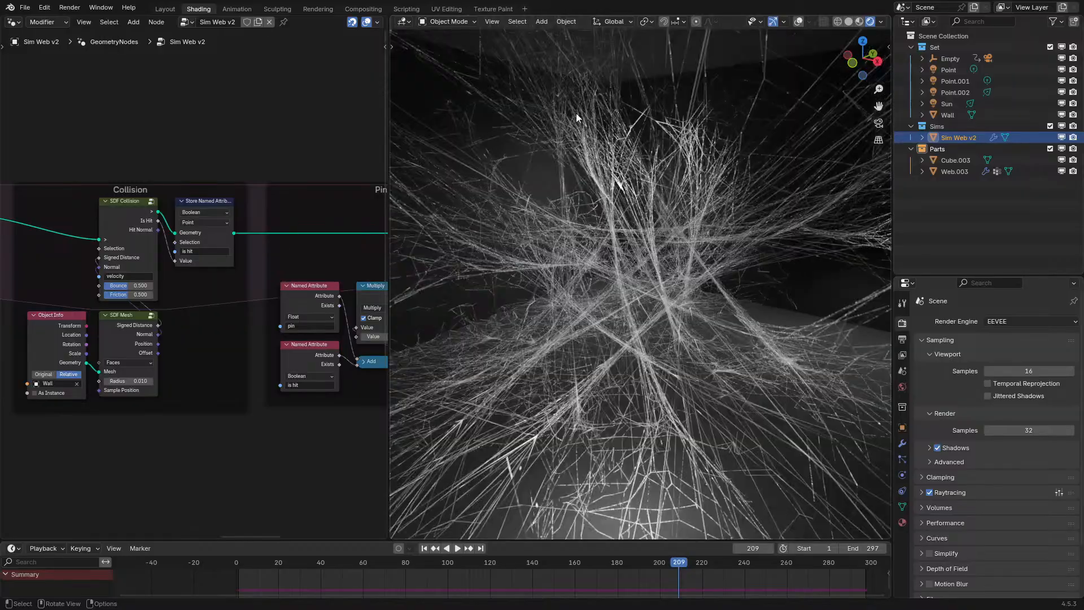
{"action": "middle_click_drag", "start_coordinate": [723, 330], "coordinate": [492, 231]}
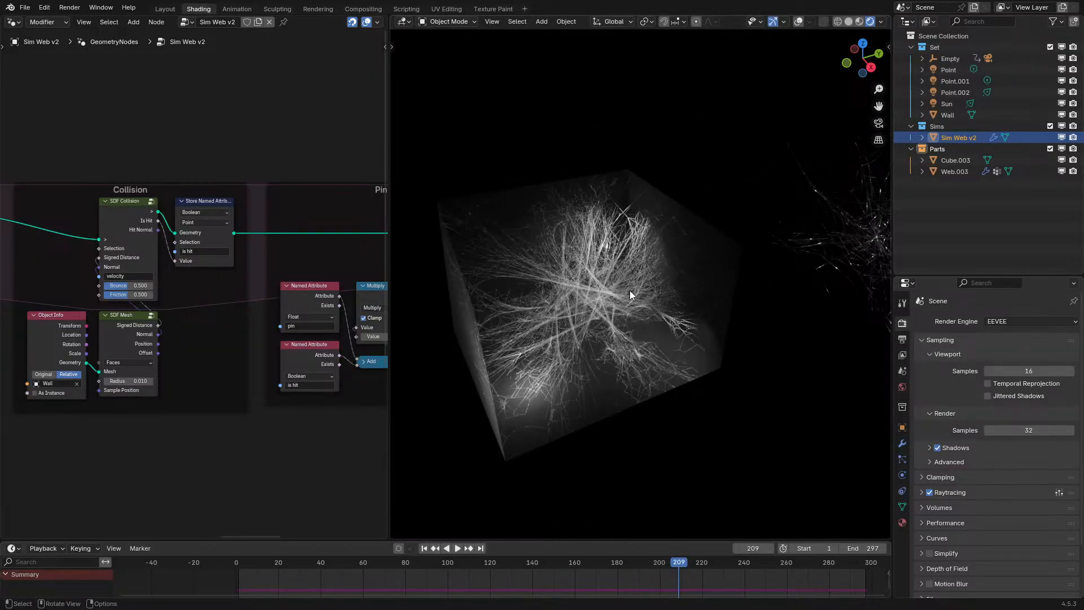
{"action": "scroll", "coordinate": [650, 255], "scroll_direction": "up", "scroll_amount": 8}
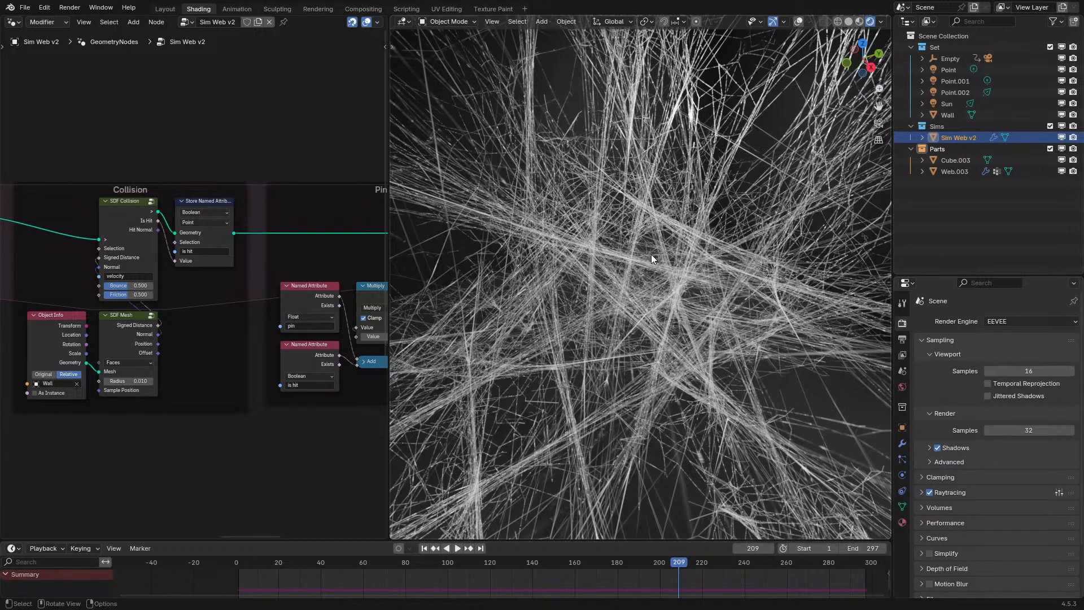
{"action": "scroll", "coordinate": [651, 254], "scroll_direction": "down", "scroll_amount": 8}
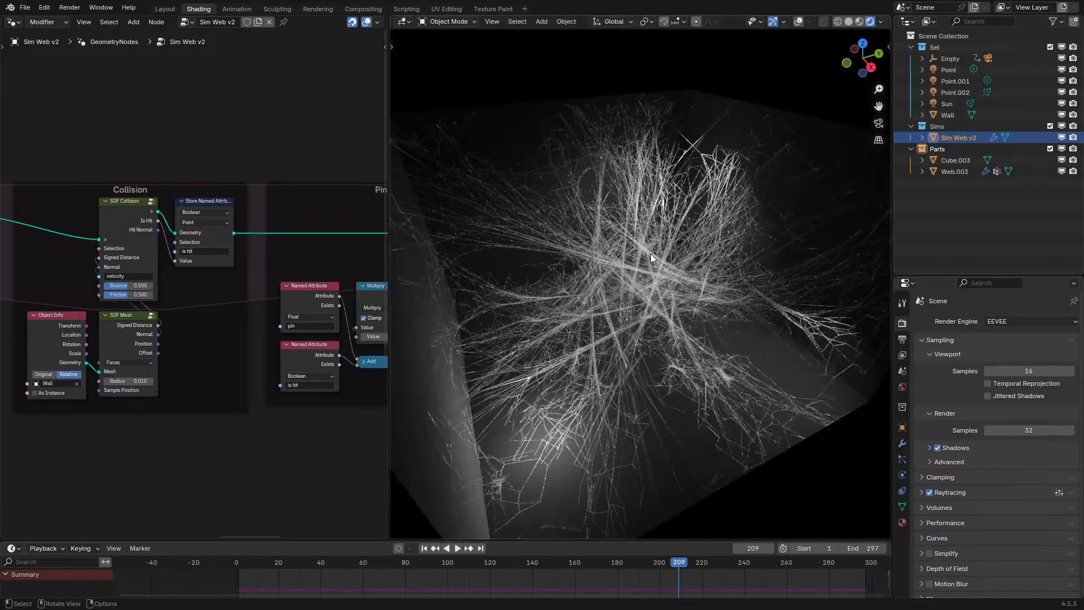
- Show the viewport overlays in solid shading and select only the small Web.003 object beside the large web part
{"action": "left_click", "coordinate": [801, 25]}
{"action": "key", "text": "z"}
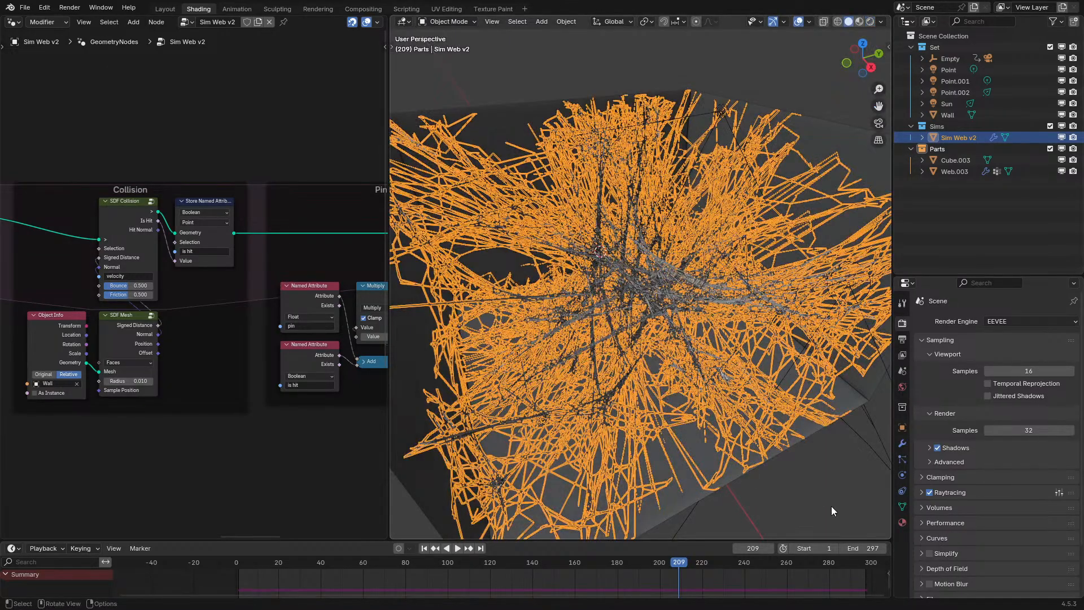
{"action": "key", "text": "alt+a"}
{"action": "middle_click_drag", "start_coordinate": [839, 342], "coordinate": [533, 357], "text": "shift"}
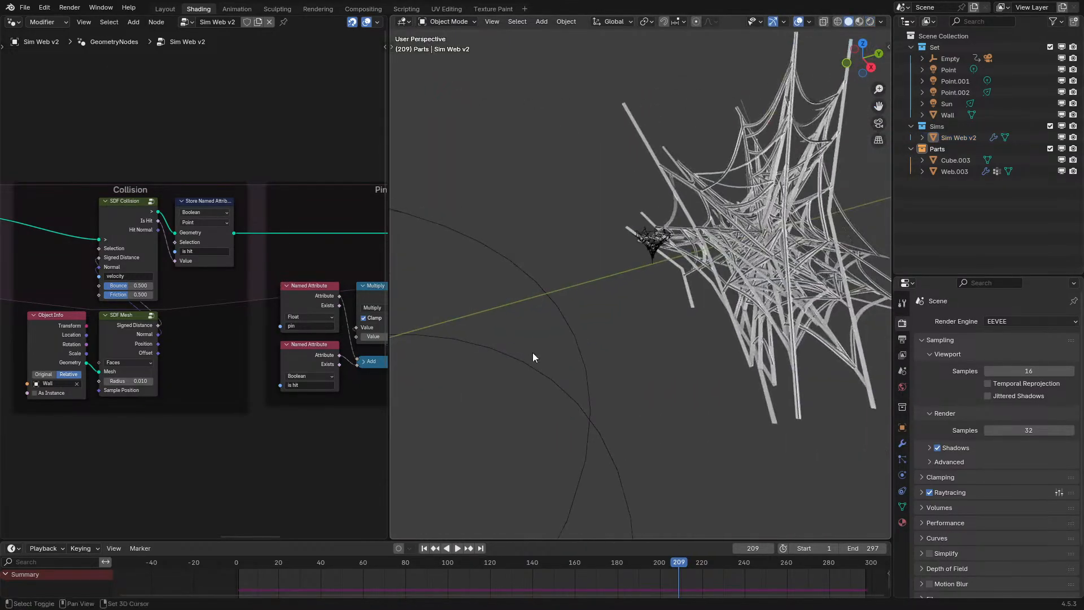
{"action": "left_click", "coordinate": [640, 238]}
{"action": "middle_click_drag", "start_coordinate": [650, 240], "coordinate": [711, 285], "text": "shift"}
{"action": "key", "text": "shift+d"}
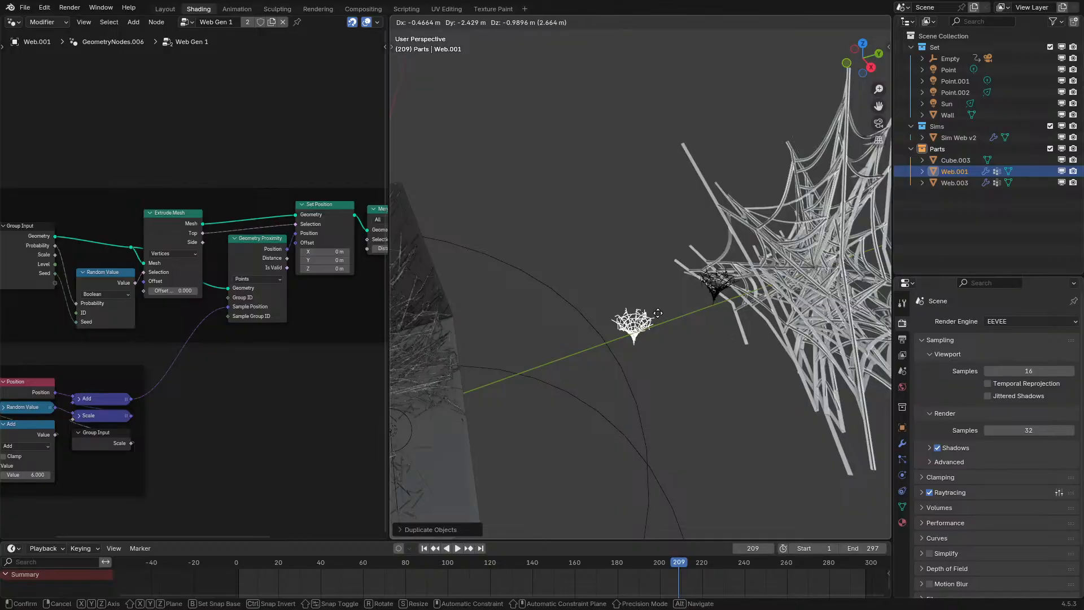
{"action": "right_click", "coordinate": [658, 312]}
{"action": "key", "text": "ctrl+z"}
- Move the Web.003 object about -2.6 m along the global Y axis, away from the large web part
{"action": "scroll", "coordinate": [689, 305], "scroll_direction": "up", "scroll_amount": 3}
{"action": "key", "text": "g"}
{"action": "key", "text": "x"}
{"action": "key", "text": "y"}
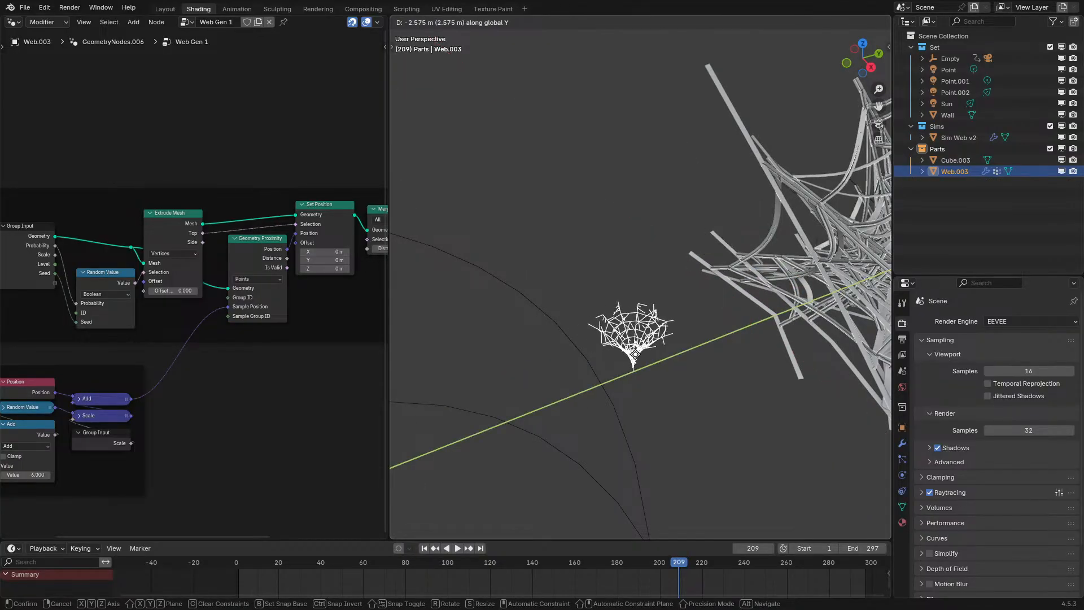
{"action": "left_click", "coordinate": [637, 352]}
- Disable the Web Gen 2 modifier of Web.003 in the viewport, toggling Web Gen 1 off and on for comparison
{"action": "middle_click_drag", "start_coordinate": [637, 351], "coordinate": [698, 371]}
{"action": "scroll", "coordinate": [702, 341], "scroll_direction": "up", "scroll_amount": 4}
{"action": "scroll", "coordinate": [665, 362], "scroll_direction": "down", "scroll_amount": 2}
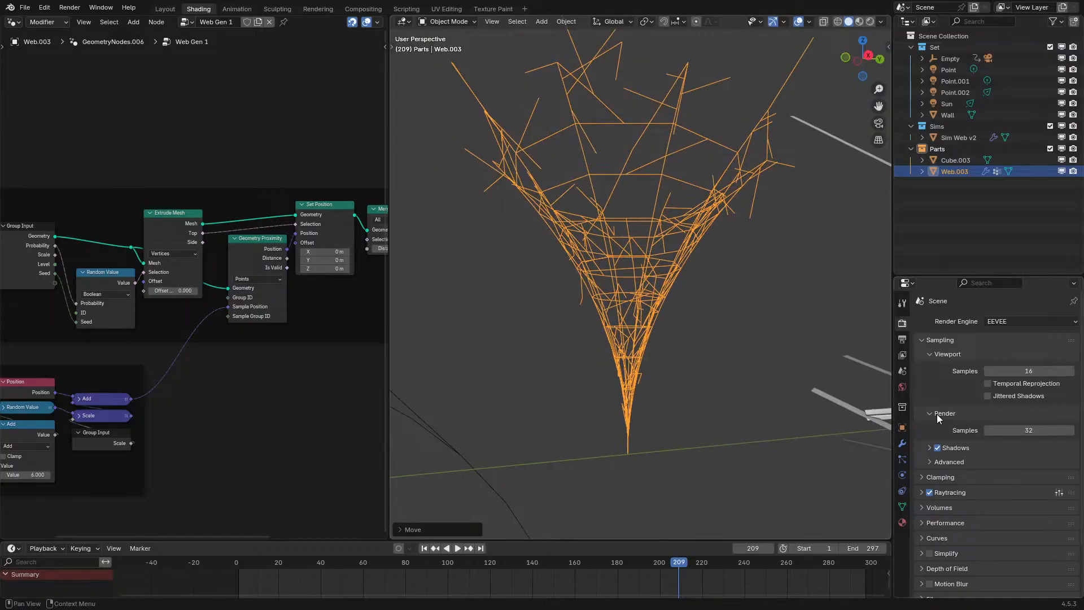
{"action": "left_click", "coordinate": [901, 444]}
{"action": "left_click", "coordinate": [1023, 387]}
{"action": "left_click", "coordinate": [1022, 491]}
{"action": "middle_click_drag", "start_coordinate": [532, 351], "coordinate": [544, 327]}
{"action": "left_click", "coordinate": [1023, 387]}
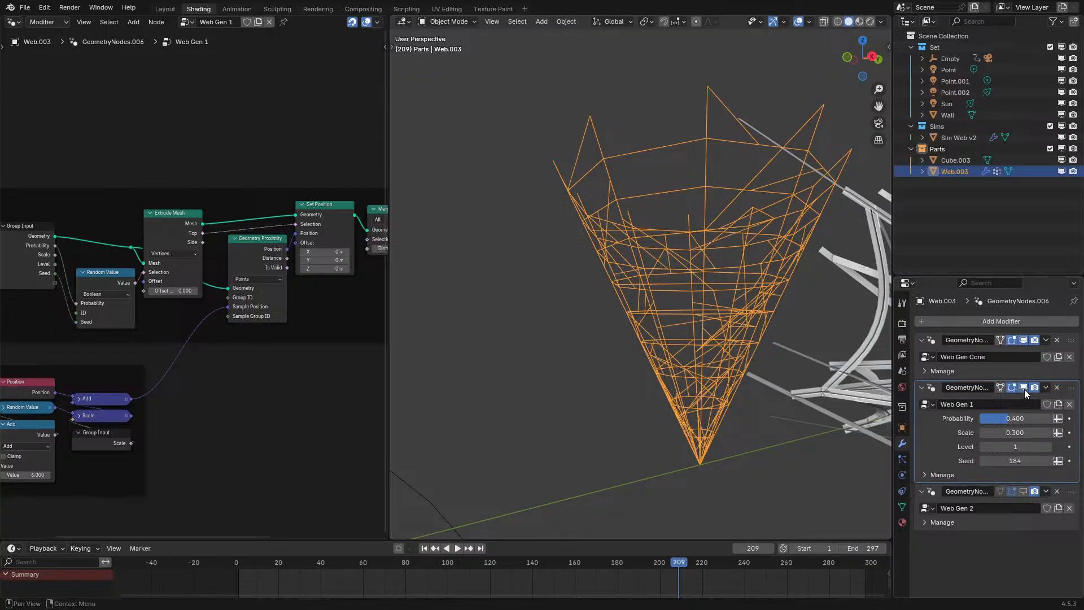
{"action": "middle_click_drag", "start_coordinate": [605, 313], "coordinate": [587, 318]}
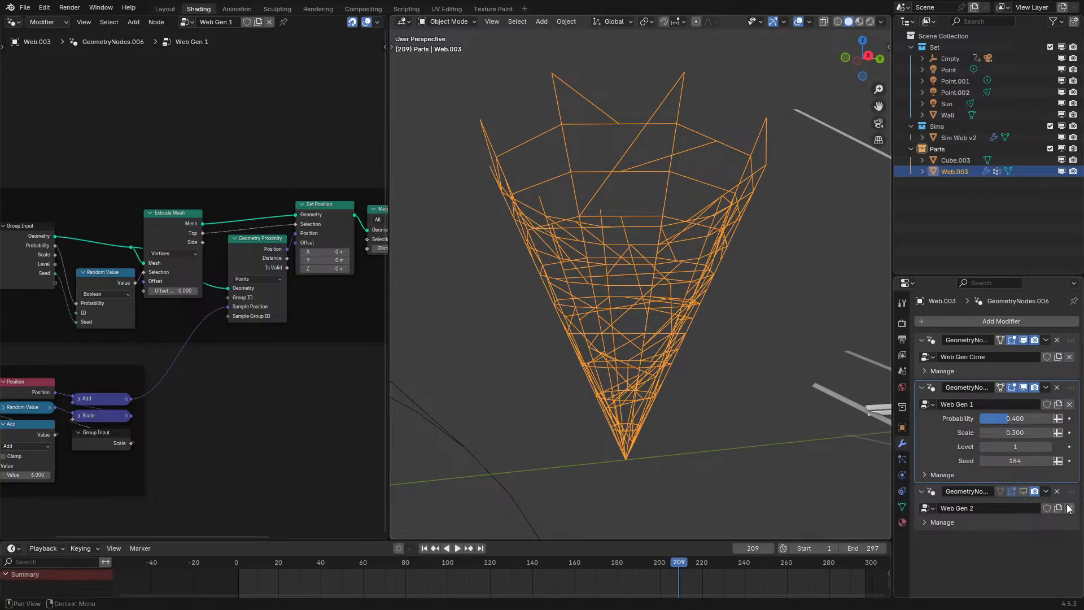
- Re-enable the Web Gen 2 modifier in the viewport, toggle it for comparison, and view its whole node tree
{"action": "left_click", "coordinate": [1023, 491]}
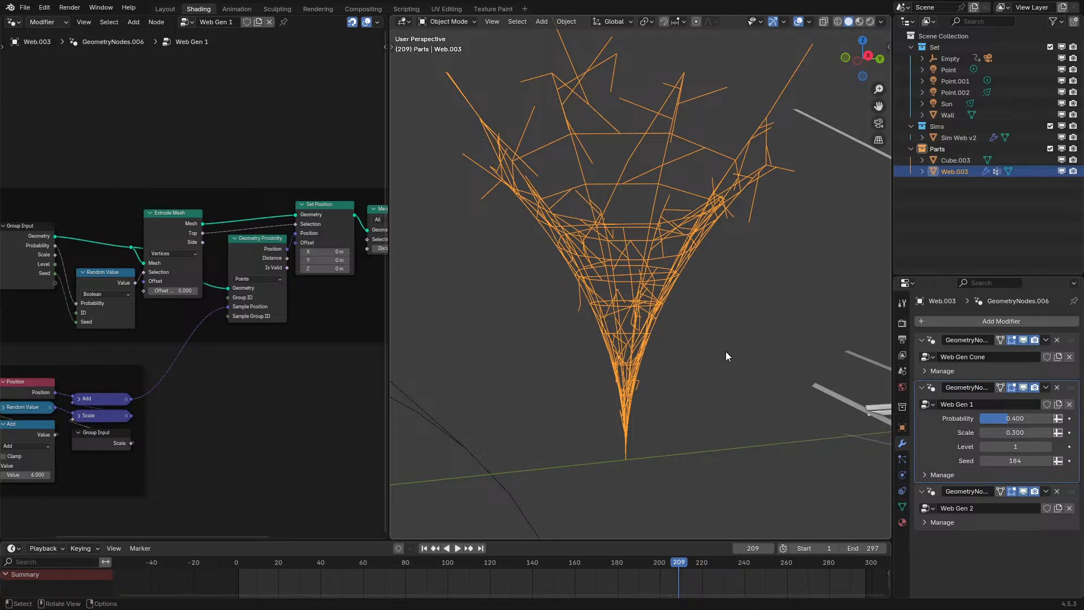
{"action": "left_click", "coordinate": [1023, 492]}
{"action": "left_click", "coordinate": [1025, 491]}
{"action": "left_click", "coordinate": [931, 492]}
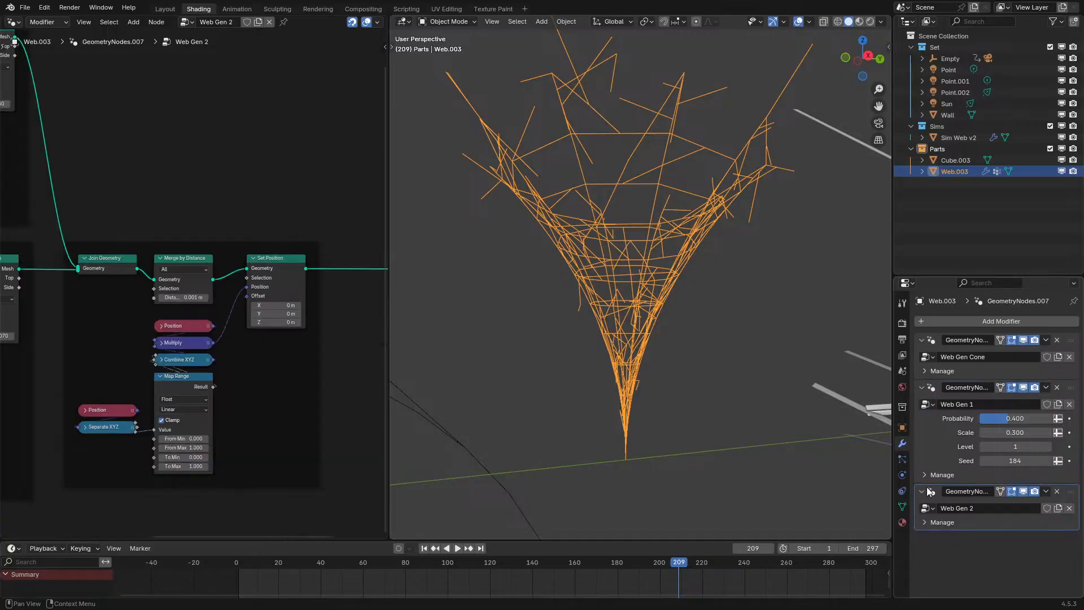
{"action": "key", "text": "ctrl+space"}
{"action": "scroll", "coordinate": [295, 296], "scroll_direction": "down", "scroll_amount": 4}
{"action": "scroll", "coordinate": [347, 316], "scroll_direction": "up", "scroll_amount": 2}
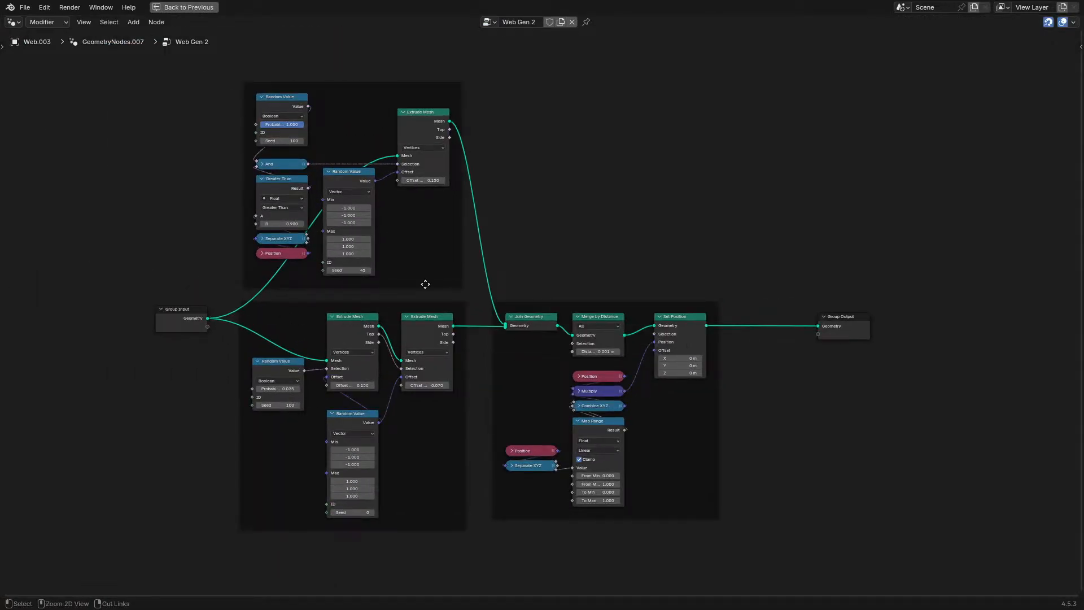
{"action": "key", "text": "ctrl+space"}
- Toggle the Web Gen 2 modifier off and on in the viewport repeatedly to compare its effect on the web cone
{"action": "left_click", "coordinate": [1024, 491]}
{"action": "left_click", "coordinate": [1025, 491]}
{"action": "left_click", "coordinate": [1024, 491]}
{"action": "left_click", "coordinate": [1024, 491]}
{"action": "left_click", "coordinate": [1024, 491]}
{"action": "left_click", "coordinate": [1025, 491]}
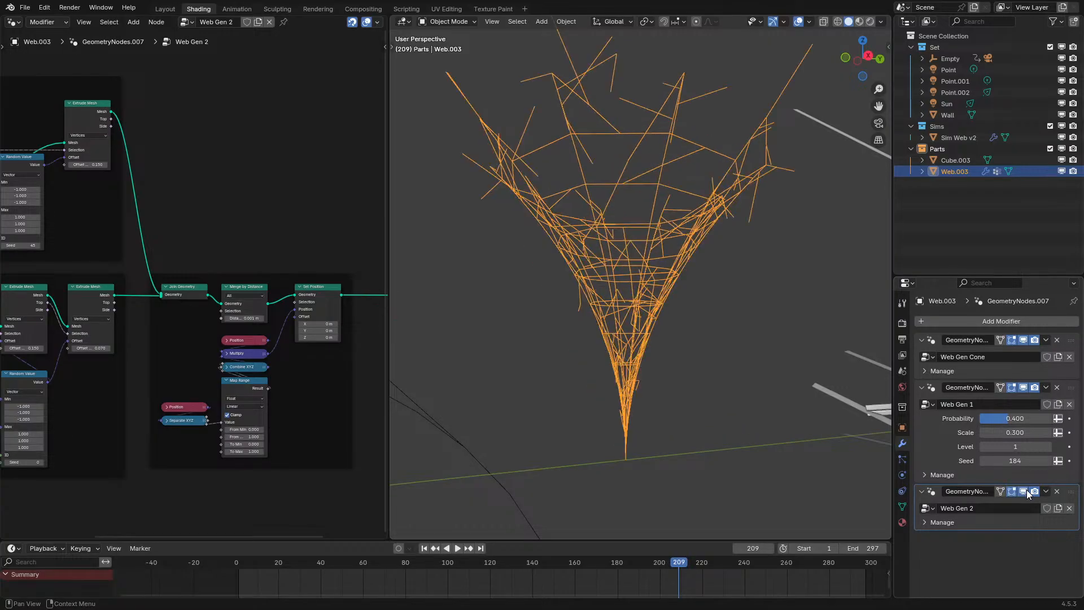
{"action": "left_click", "coordinate": [1024, 491]}
{"action": "left_click", "coordinate": [1025, 491]}
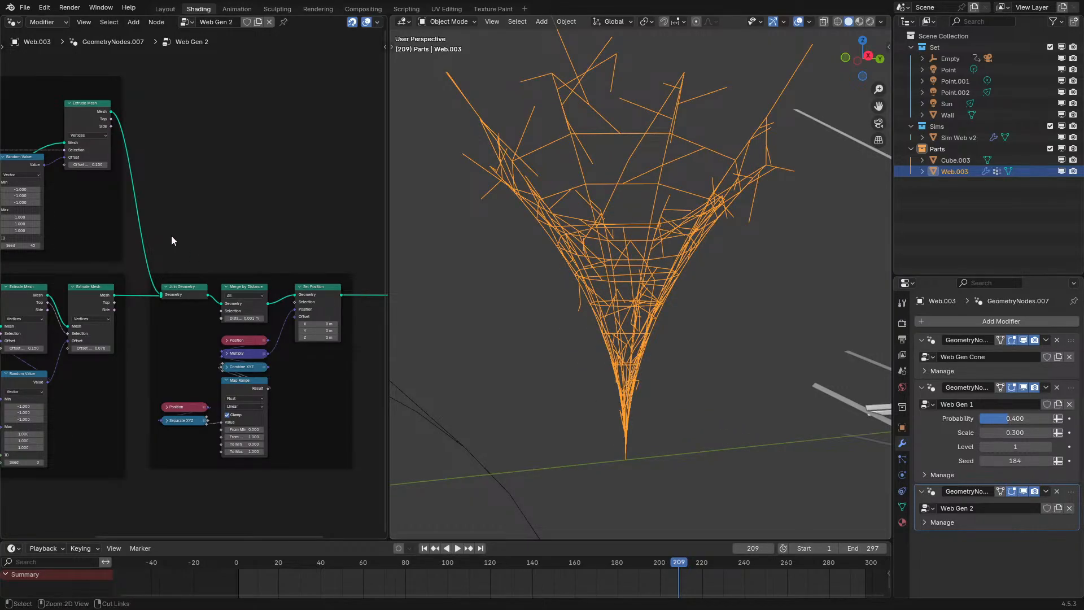
- Try disconnecting the upper Extrude Mesh branch from Join Geometry in Web Gen 2, and undo it
{"action": "middle_click_drag", "start_coordinate": [117, 286], "coordinate": [194, 273]}
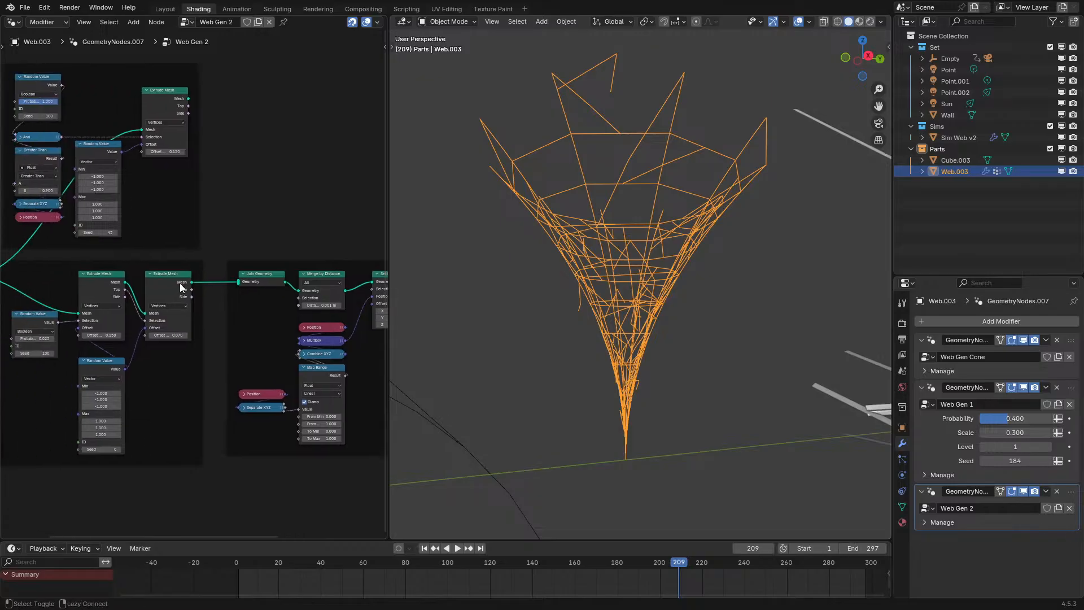
{"action": "left_click", "coordinate": [177, 285], "text": "alt+shift"}
{"action": "key", "text": "ctrl+z"}
{"action": "key", "text": "ctrl+z"}
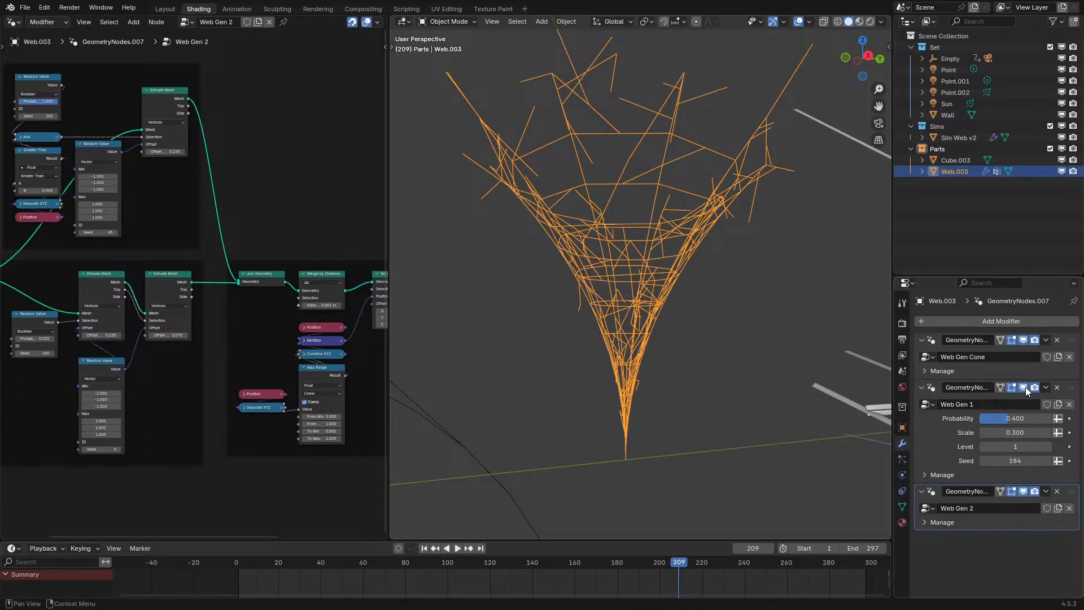
- Toggle the Web Gen 1 modifier off and on in the viewport to compare the web's cross connections
{"action": "left_click", "coordinate": [1023, 387]}
{"action": "left_click", "coordinate": [1023, 387]}
{"action": "left_click", "coordinate": [1023, 387]}
{"action": "left_click", "coordinate": [1023, 387]}
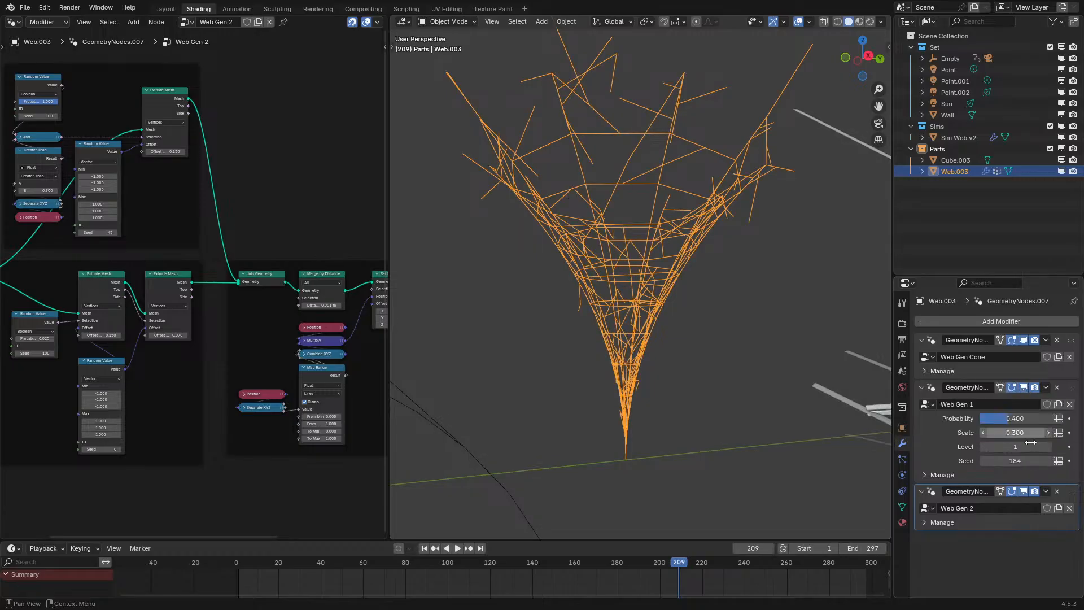
- Link Group Input's geometry directly to Merge by Distance in Web Gen 2, and toggle the modifier to compare the result
{"action": "key", "text": "ctrl+space"}
{"action": "scroll", "coordinate": [627, 288], "scroll_direction": "up", "scroll_amount": 2}
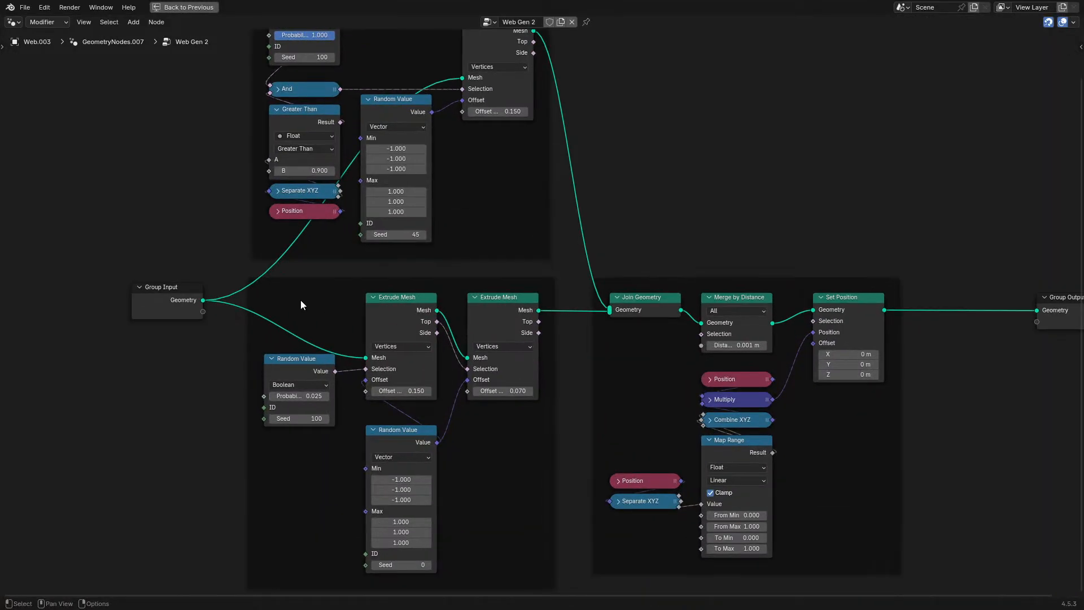
{"action": "left_click_drag", "start_coordinate": [204, 300], "coordinate": [701, 322]}
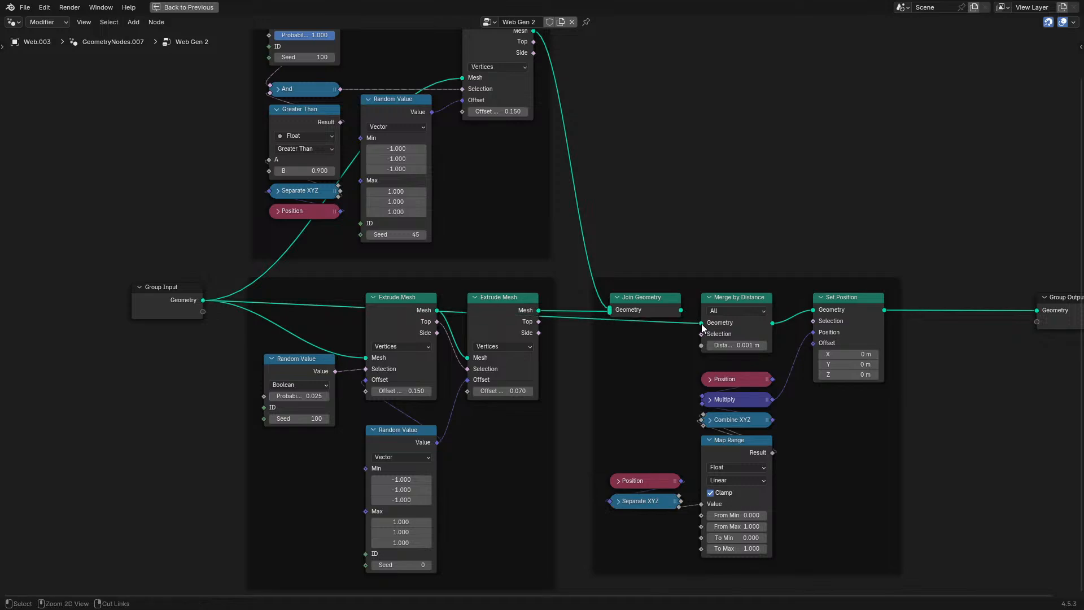
{"action": "key", "text": "ctrl+space"}
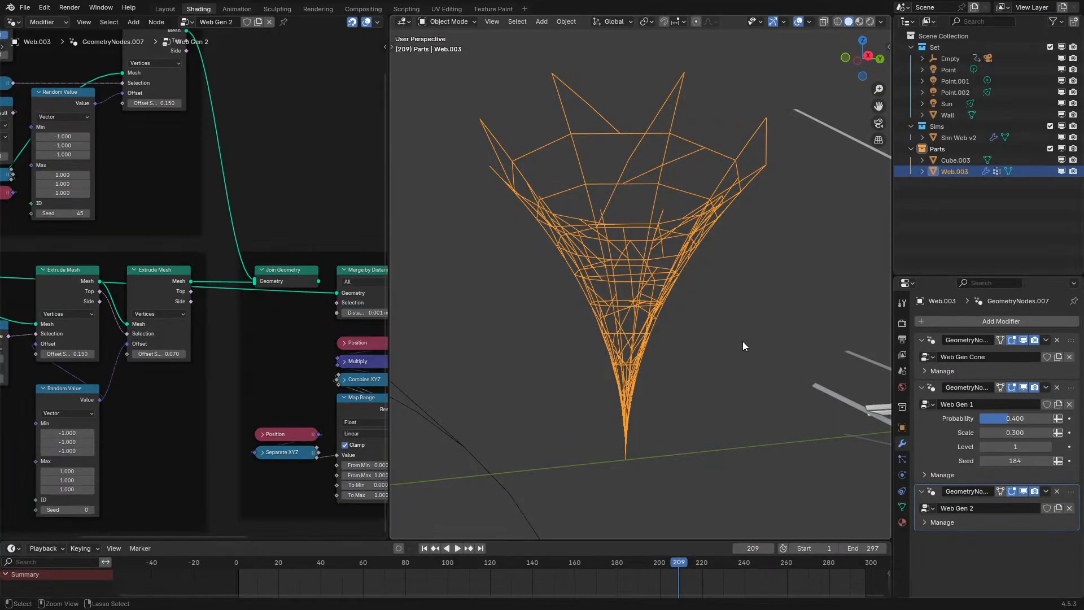
{"action": "left_click", "coordinate": [1023, 491]}
{"action": "left_click", "coordinate": [1024, 491]}
- Delete both extrude frames and the Join Geometry node from Web Gen 2, and move Group Input close to the remaining frame
{"action": "middle_click_drag", "start_coordinate": [530, 334], "coordinate": [497, 327]}
{"action": "key", "text": "ctrl+space"}
{"action": "scroll", "coordinate": [300, 175], "scroll_direction": "down", "scroll_amount": 8}
{"action": "left_click_drag", "start_coordinate": [388, 62], "coordinate": [540, 484]}
{"action": "key", "text": "x"}
{"action": "scroll", "coordinate": [595, 333], "scroll_direction": "up", "scroll_amount": 6}
{"action": "left_click_drag", "start_coordinate": [228, 303], "coordinate": [515, 329]}
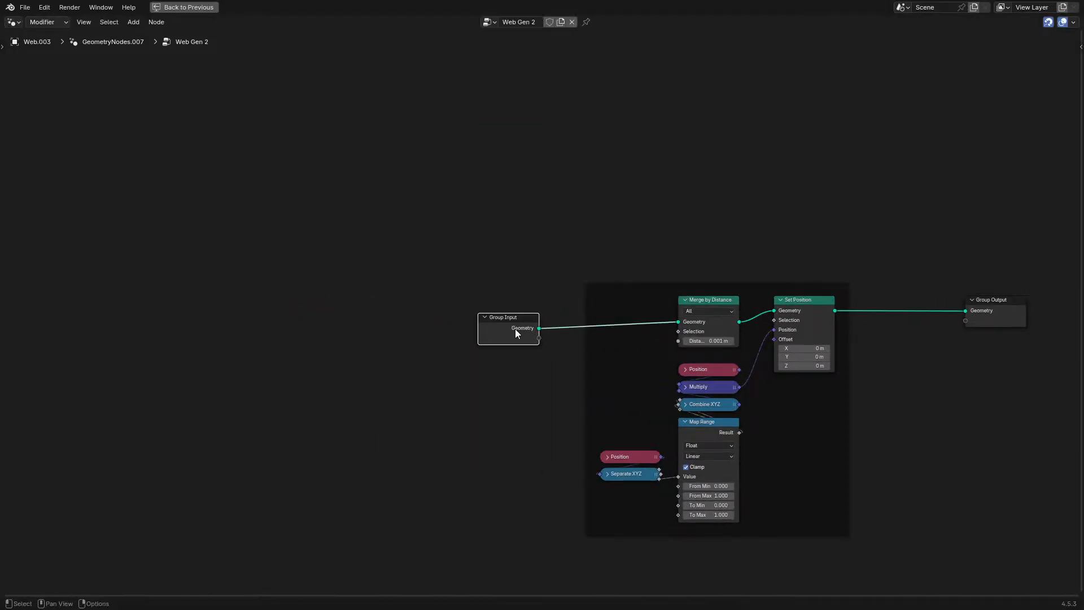
- Copy the Merge by Distance node from Web Gen 2 and insert it after Subdivide Mesh in Web Gen 1
{"action": "middle_click_drag", "start_coordinate": [583, 329], "coordinate": [370, 316]}
{"action": "scroll", "coordinate": [372, 316], "scroll_direction": "up", "scroll_amount": 4}
{"action": "left_click", "coordinate": [462, 287]}
{"action": "key", "text": "ctrl+space"}
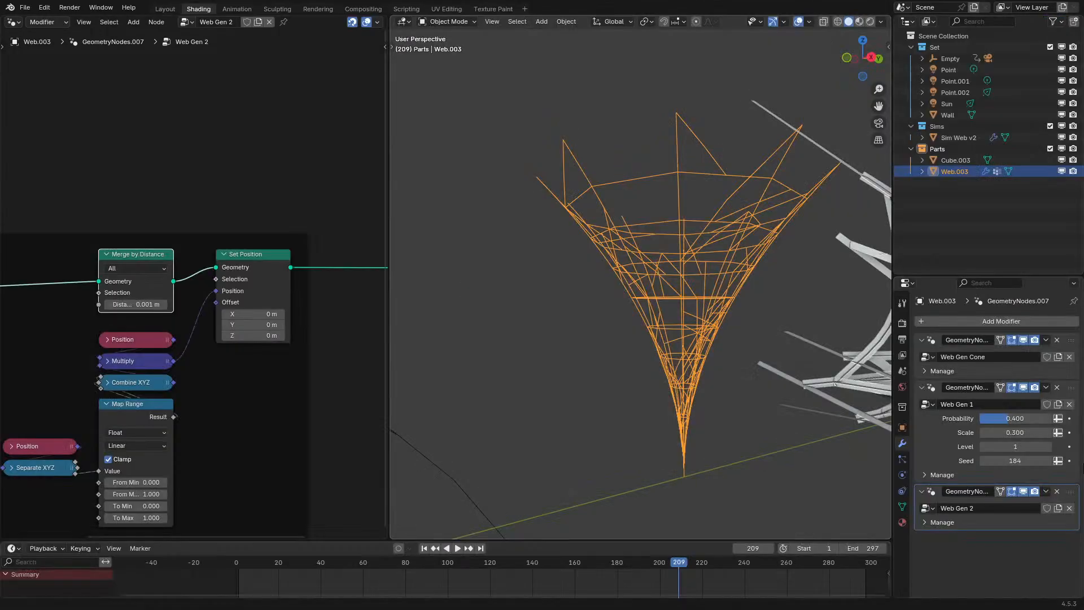
{"action": "left_click", "coordinate": [920, 452]}
{"action": "key", "text": "ctrl+space"}
{"action": "key", "text": "ctrl+v"}
{"action": "left_click_drag", "start_coordinate": [764, 525], "coordinate": [1033, 233]}
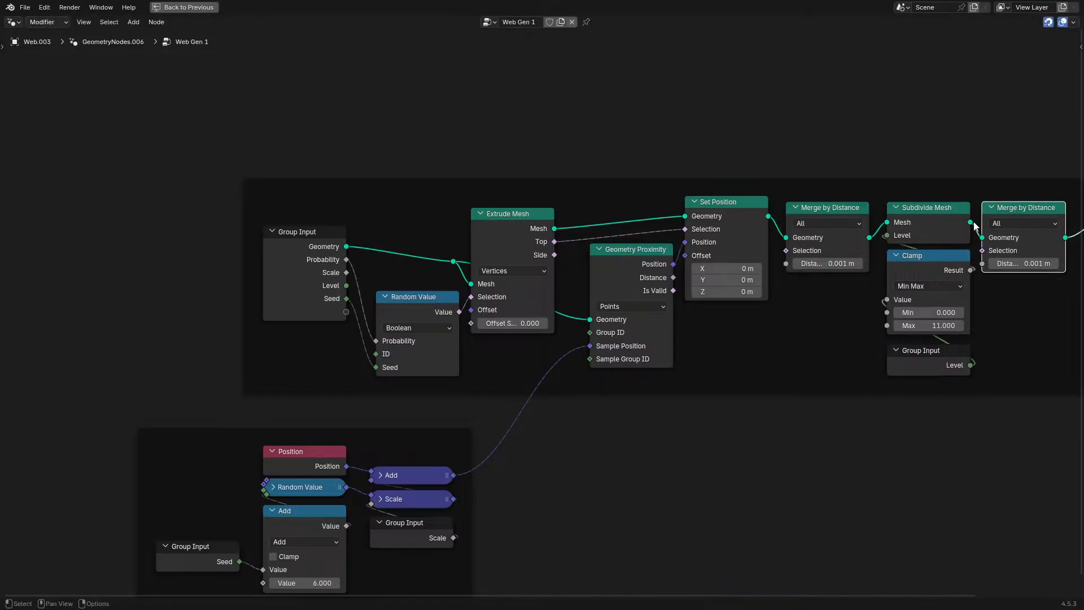
{"action": "key", "text": "ctrl+space"}
- Copy the framed Merge by Distance, Set Position and Map Range nodes from Web Gen 2 into the Web Gen Cone tree
{"action": "left_click", "coordinate": [931, 491]}
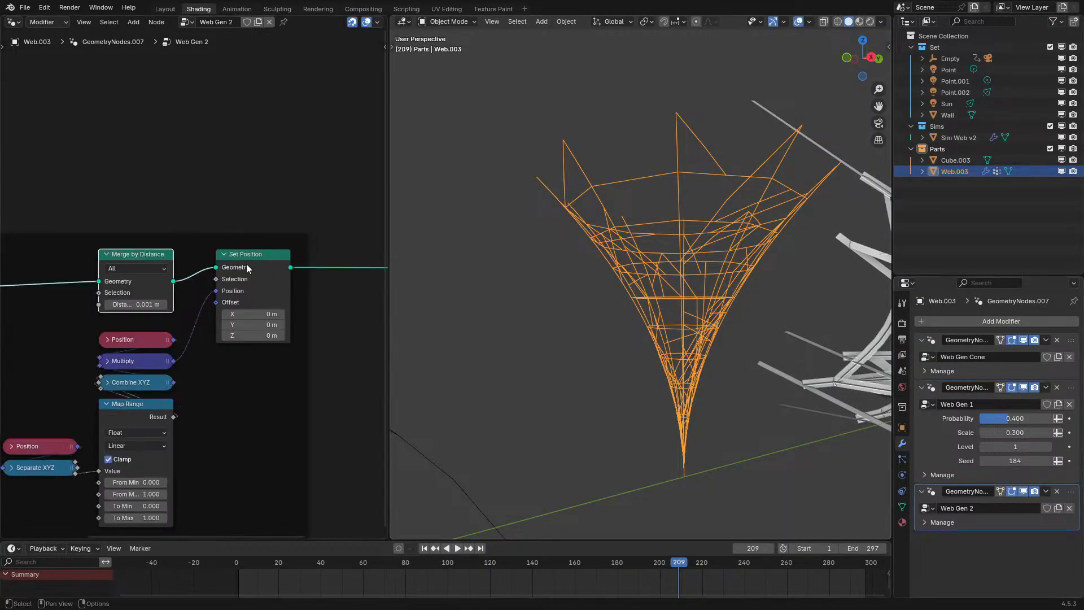
{"action": "scroll", "coordinate": [248, 265], "scroll_direction": "down", "scroll_amount": 4}
{"action": "key", "text": "n"}
{"action": "key", "text": "b"}
{"action": "left_click_drag", "start_coordinate": [117, 201], "coordinate": [235, 445]}
{"action": "left_click", "coordinate": [181, 264], "text": "shift"}
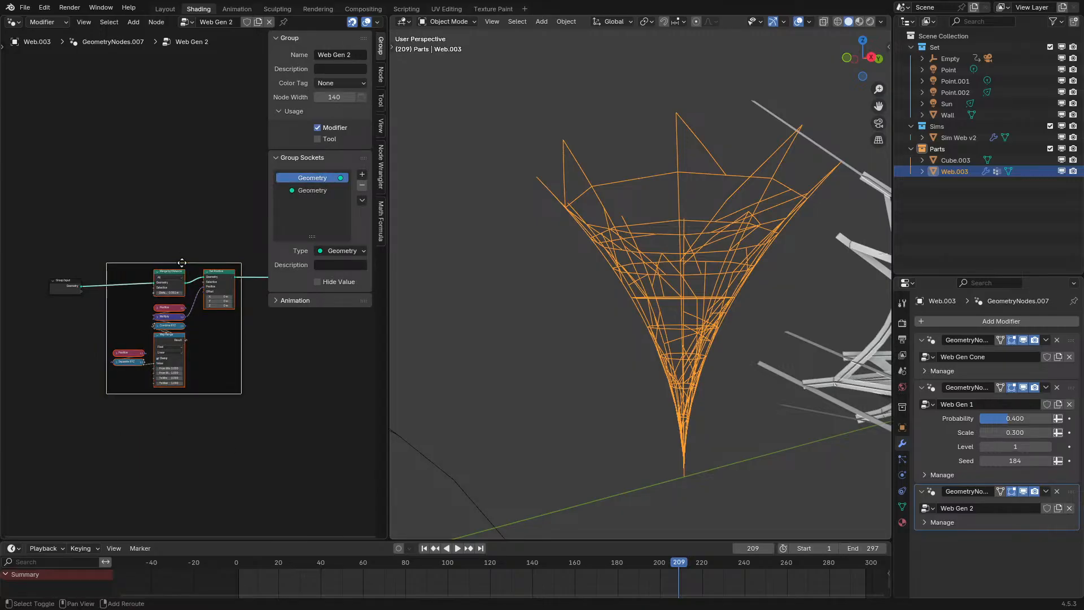
{"action": "key", "text": "n"}
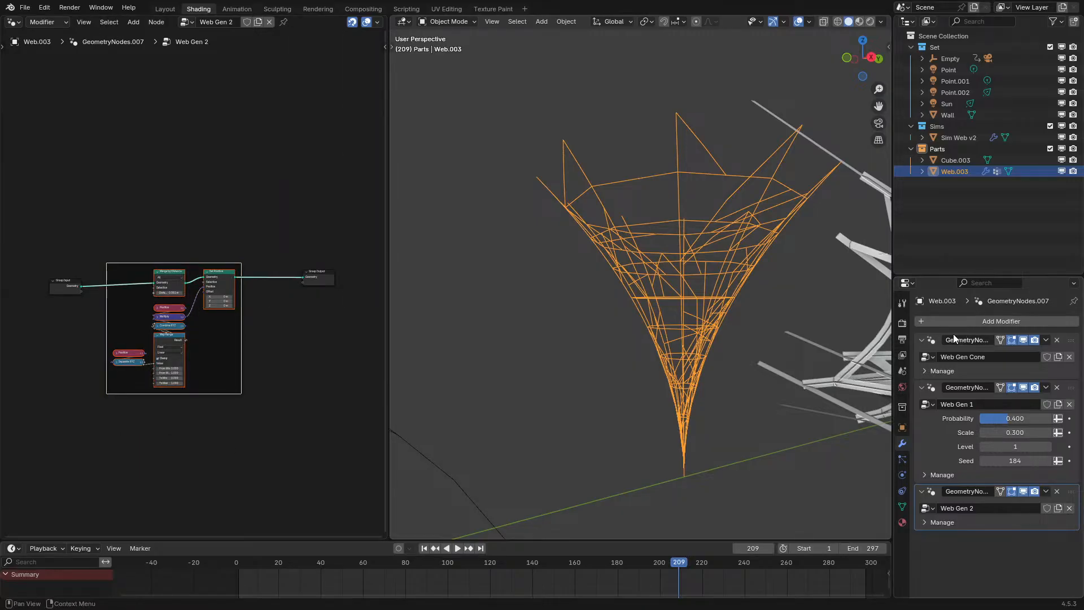
{"action": "left_click", "coordinate": [937, 338]}
{"action": "key", "text": "ctrl+v"}
{"action": "left_click_drag", "start_coordinate": [244, 348], "coordinate": [384, 417]}
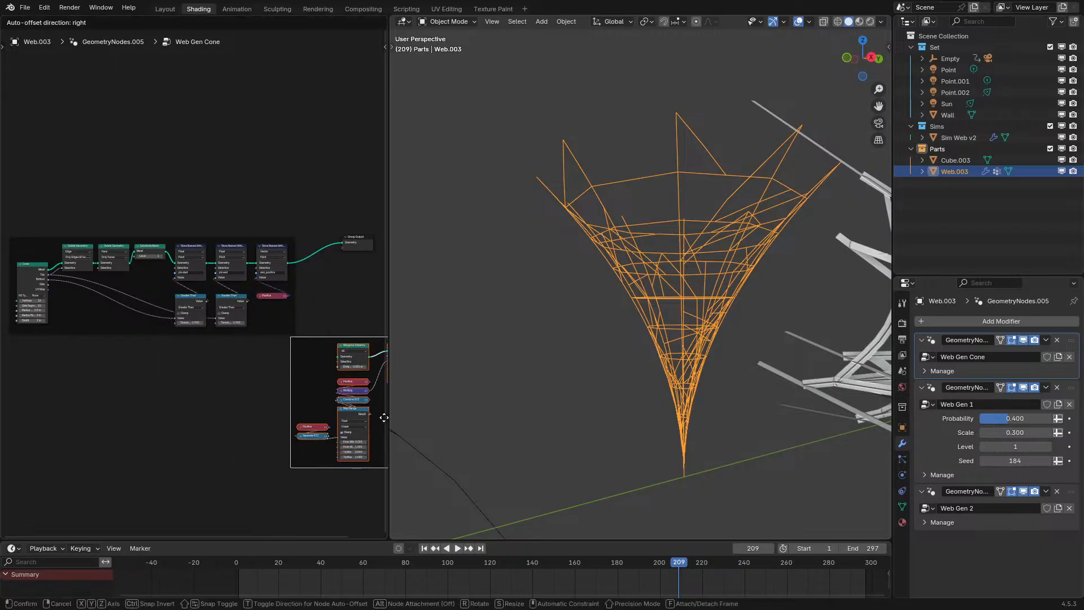
{"action": "left_click", "coordinate": [386, 416]}
- Place the copied frame before Group Output and link the rest_position Store Named Attribute through Set Position to the output
{"action": "key", "text": "ctrl+space"}
{"action": "left_click_drag", "start_coordinate": [318, 185], "coordinate": [635, 382]}
{"action": "key", "text": "g"}
{"action": "left_click", "coordinate": [479, 362]}
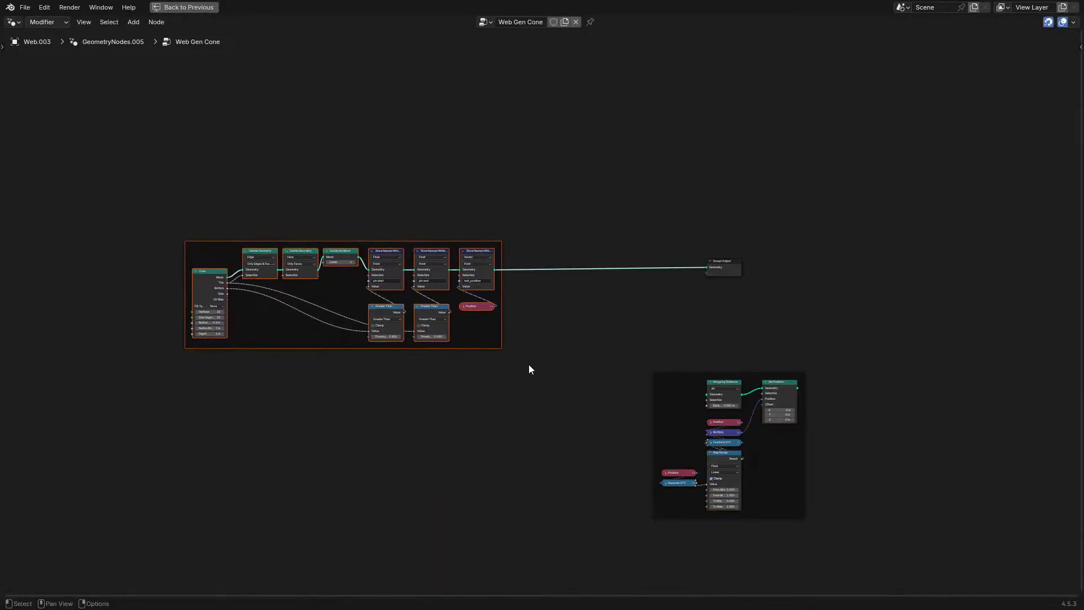
{"action": "scroll", "coordinate": [528, 369], "scroll_direction": "up", "scroll_amount": 3}
{"action": "left_click", "coordinate": [865, 436]}
{"action": "left_click_drag", "start_coordinate": [865, 436], "coordinate": [625, 188]}
{"action": "left_click_drag", "start_coordinate": [453, 232], "coordinate": [716, 218]}
{"action": "left_click", "coordinate": [757, 215], "text": "alt+shift"}
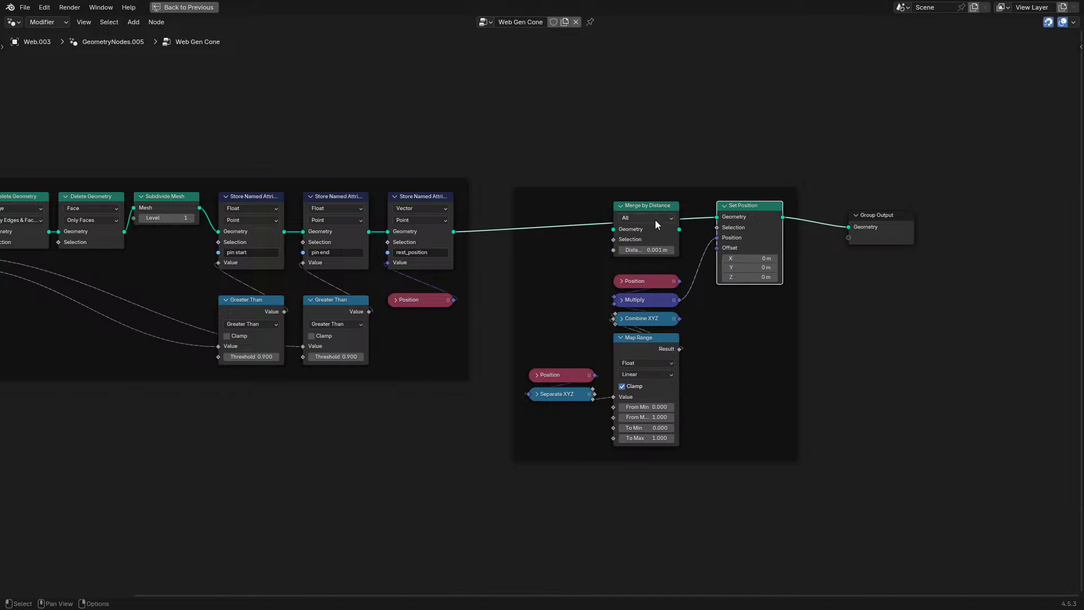
- Delete Merge by Distance from the copied frame, collapse Set Position, and stack it with its Position node above Multiply
{"action": "left_click", "coordinate": [625, 205]}
{"action": "key", "text": "x"}
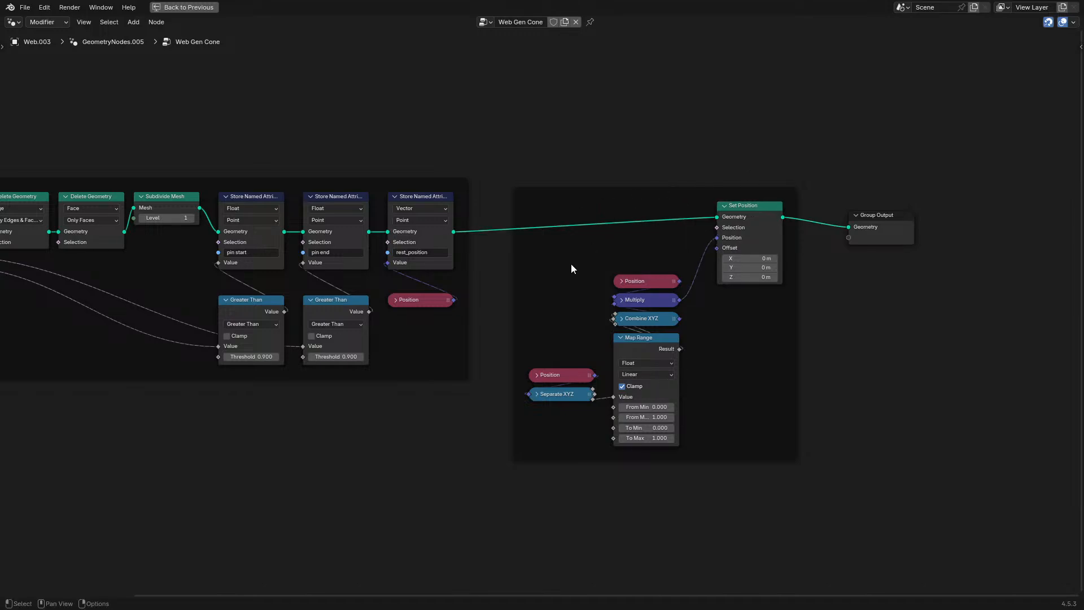
{"action": "left_click", "coordinate": [756, 209]}
{"action": "key", "text": "h"}
{"action": "left_click_drag", "start_coordinate": [757, 208], "coordinate": [583, 300]}
{"action": "left_click", "coordinate": [658, 282]}
{"action": "left_click_drag", "start_coordinate": [660, 262], "coordinate": [642, 281]}
{"action": "left_click_drag", "start_coordinate": [656, 266], "coordinate": [627, 178]}
- Play the animation briefly, pause at frame 34, and remove the Web Gen 2 modifier from Web.003
{"action": "key", "text": "ctrl+space"}
{"action": "key", "text": "space"}
{"action": "key", "text": "space"}
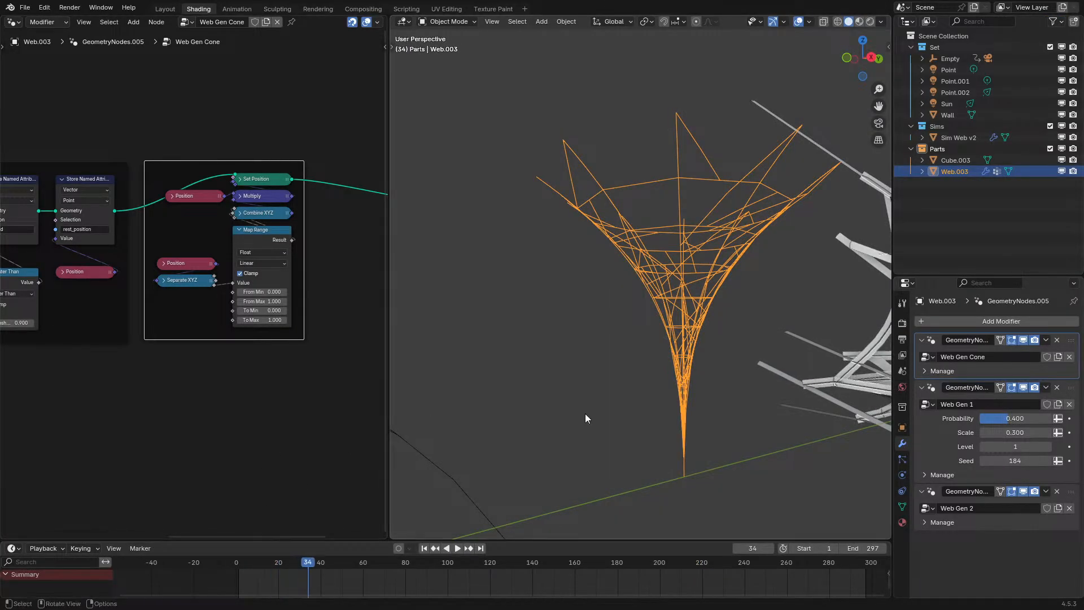
{"action": "left_click", "coordinate": [1023, 491]}
{"action": "left_click", "coordinate": [1057, 491]}
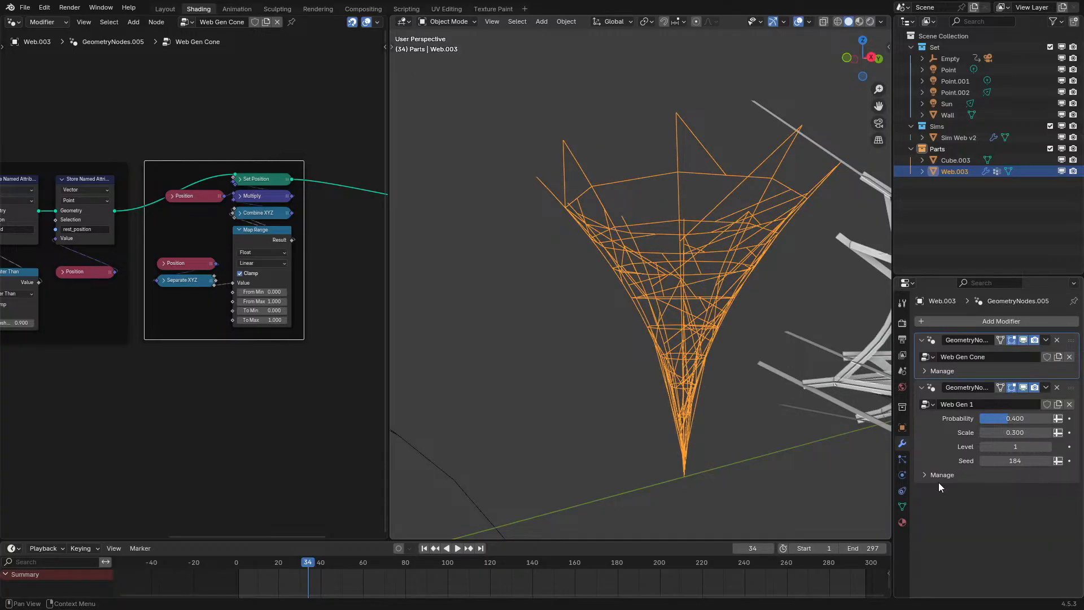
{"action": "middle_click_drag", "start_coordinate": [696, 334], "coordinate": [728, 330]}
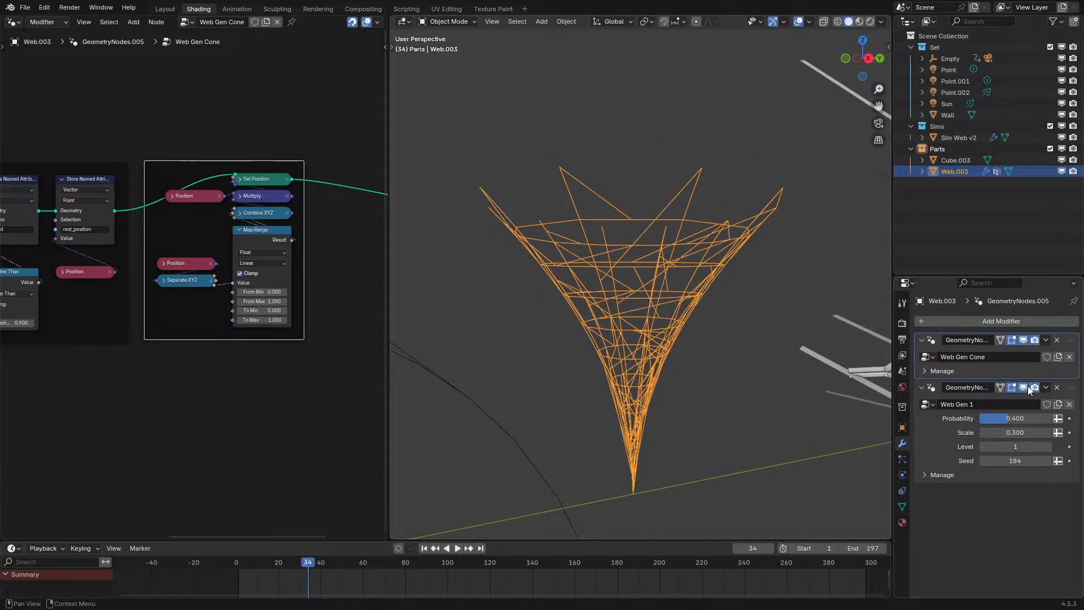
- Rename the Web Gen 1 node group to Web Gen Connections1 and display its node tree
{"action": "left_click", "coordinate": [979, 405]}
{"action": "left_click", "coordinate": [979, 407]}
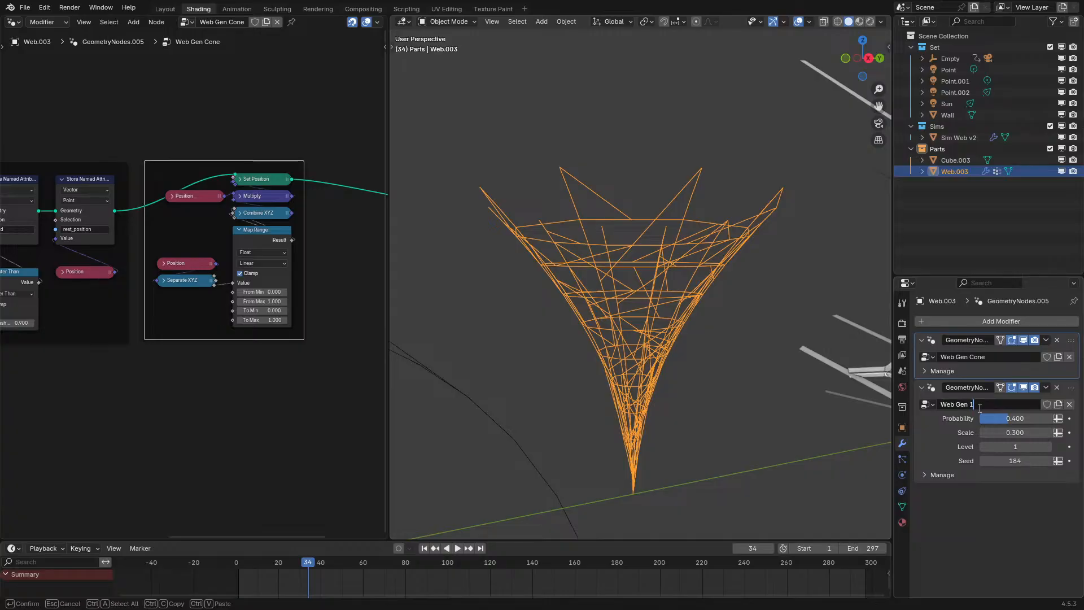
{"action": "type", "text": "Connections"}
{"action": "key", "text": "Return"}
{"action": "left_click", "coordinate": [958, 420]}
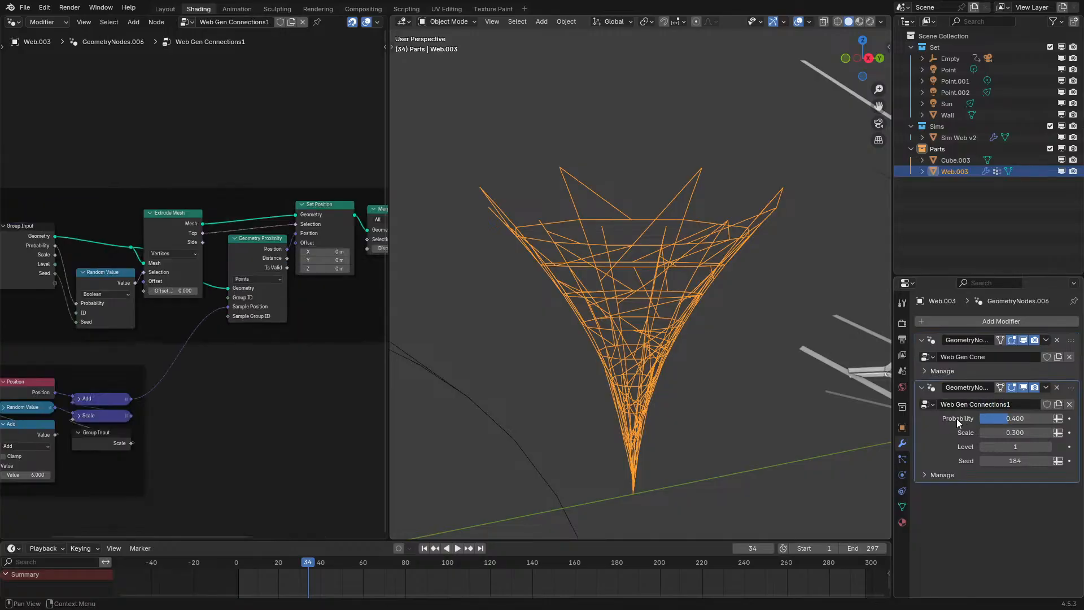
- Link Subdivide Mesh directly to Group Output and delete the final Merge by Distance node
{"action": "key", "text": "ctrl+space"}
{"action": "scroll", "coordinate": [524, 354], "scroll_direction": "up", "scroll_amount": 2}
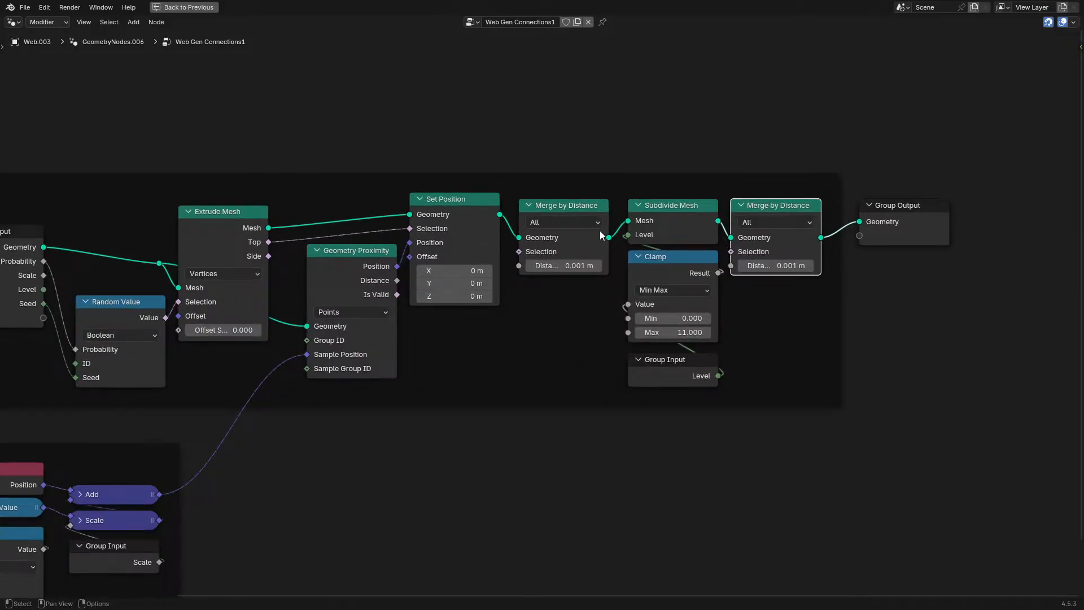
{"action": "left_click_drag", "start_coordinate": [719, 221], "coordinate": [860, 222]}
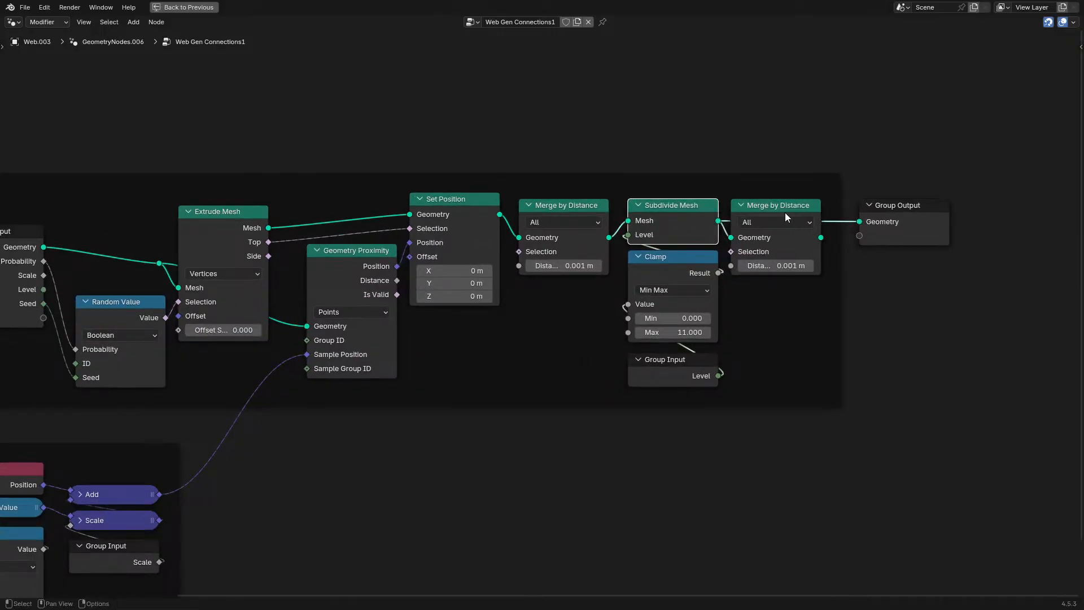
{"action": "key", "text": "x"}
- Collapse Set Position, stack it above Geometry Proximity, and move Merge by Distance closer to them
{"action": "middle_click_drag", "start_coordinate": [398, 268], "coordinate": [536, 283]}
{"action": "left_click", "coordinate": [609, 252]}
{"action": "key", "text": "h"}
{"action": "left_click_drag", "start_coordinate": [606, 215], "coordinate": [503, 247]}
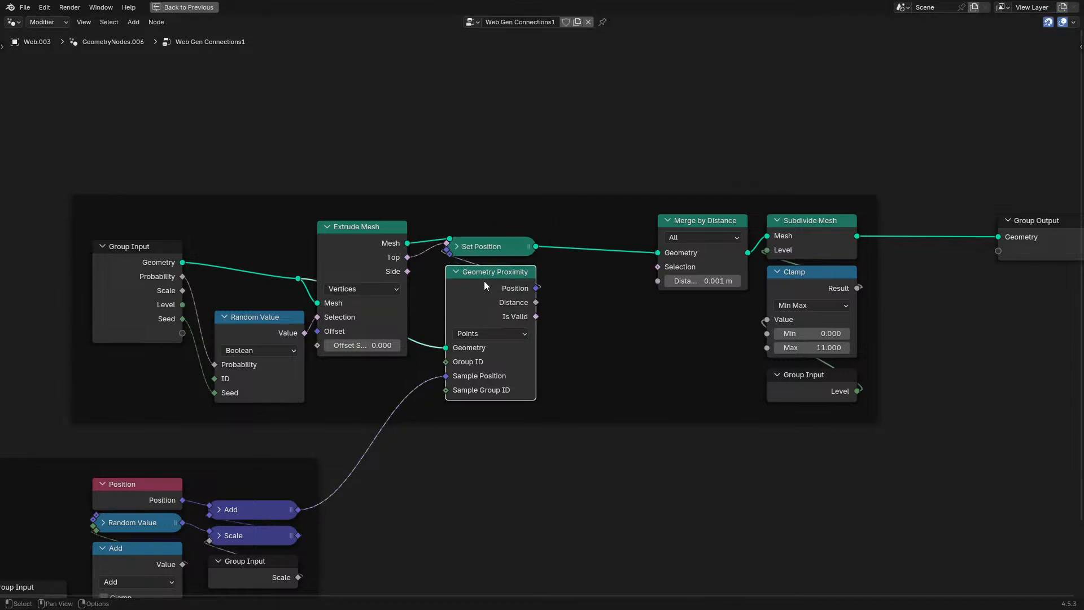
{"action": "left_click_drag", "start_coordinate": [627, 378], "coordinate": [822, 230]}
{"action": "left_click_drag", "start_coordinate": [820, 231], "coordinate": [738, 236]}
{"action": "left_click", "coordinate": [610, 550]}
{"action": "key", "text": "ctrl+space"}
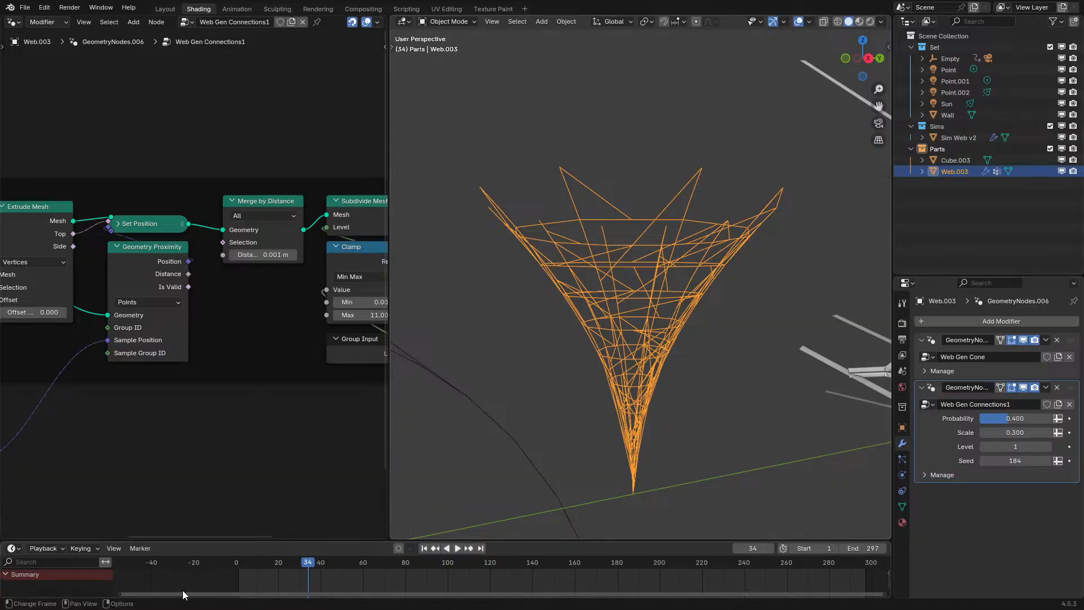
- Replay the simulation from the beginning of the timeline and view the whole room with its webs
{"action": "left_click_drag", "start_coordinate": [246, 564], "coordinate": [231, 567]}
{"action": "key", "text": "space"}
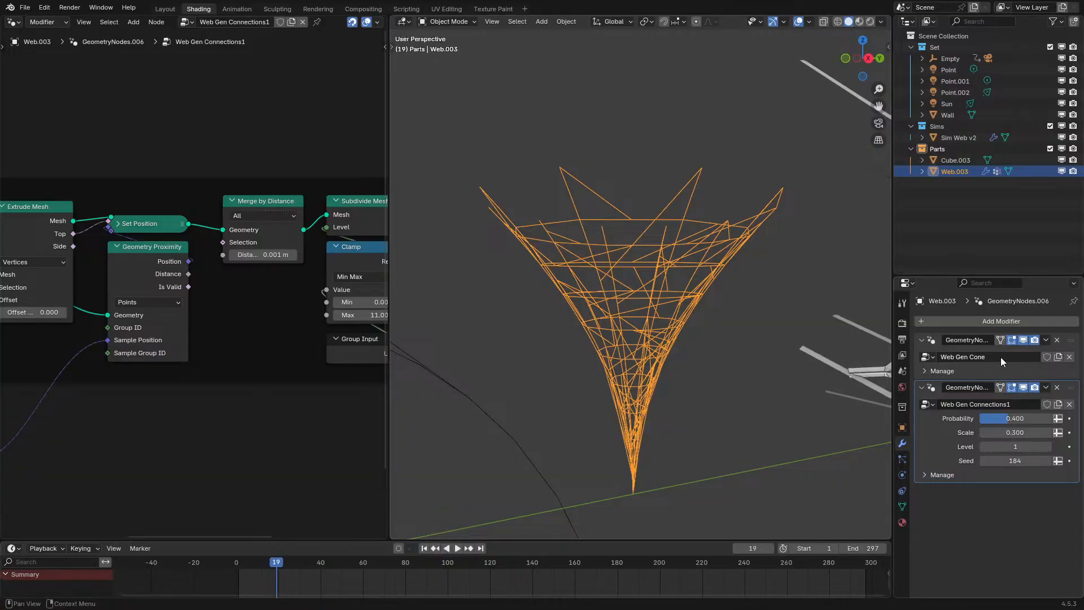
{"action": "scroll", "coordinate": [753, 344], "scroll_direction": "down", "scroll_amount": 7}
{"action": "key", "text": "space"}
{"action": "middle_click_drag", "start_coordinate": [546, 323], "coordinate": [821, 343], "text": "shift"}
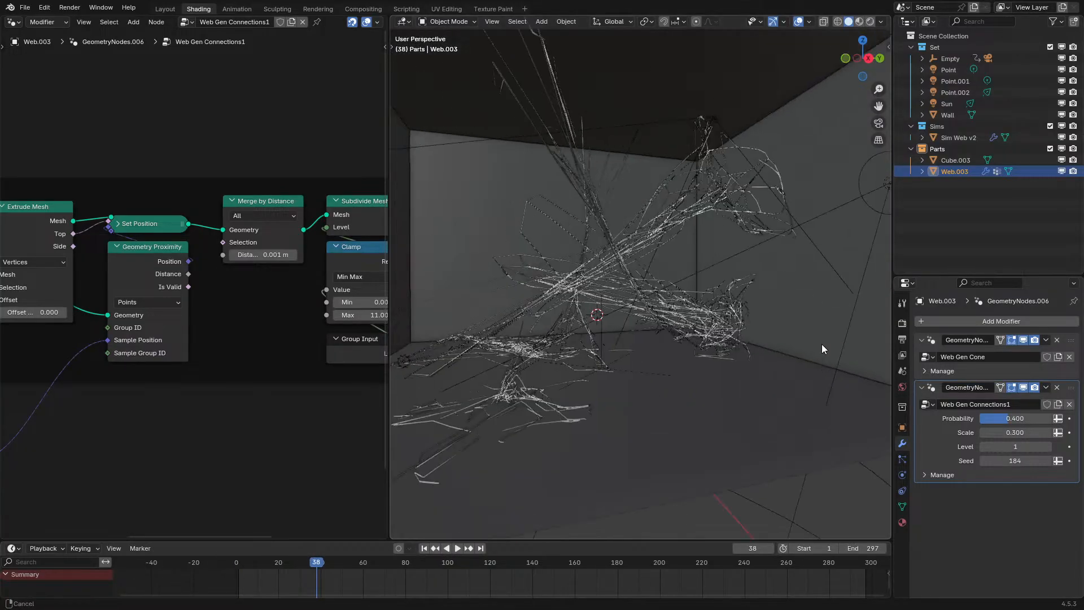
{"action": "key", "text": "space"}
- Change the viewport shading, hide the overlays, and continue playback around the room, pausing at frame 153
{"action": "key", "text": "z"}
{"action": "left_click", "coordinate": [764, 291]}
{"action": "key", "text": "space"}
{"action": "left_click", "coordinate": [799, 21]}
{"action": "mouse_move", "coordinate": [702, 136]}
{"action": "middle_mouse_down"}
{"action": "mouse_move", "coordinate": [704, 252]}
{"action": "mouse_move", "coordinate": [746, 300]}
{"action": "mouse_move", "coordinate": [437, 270]}
{"action": "mouse_move", "coordinate": [602, 307]}
{"action": "middle_mouse_up"}
{"action": "key", "text": "space"}
{"action": "scroll", "coordinate": [708, 256], "scroll_direction": "down", "scroll_amount": 4}
{"action": "key", "text": "space"}
- Return the viewport to solid shading with overlays shown, and view the selected Web.003 cone up close
{"action": "key", "text": "z"}
{"action": "left_click", "coordinate": [790, 302]}
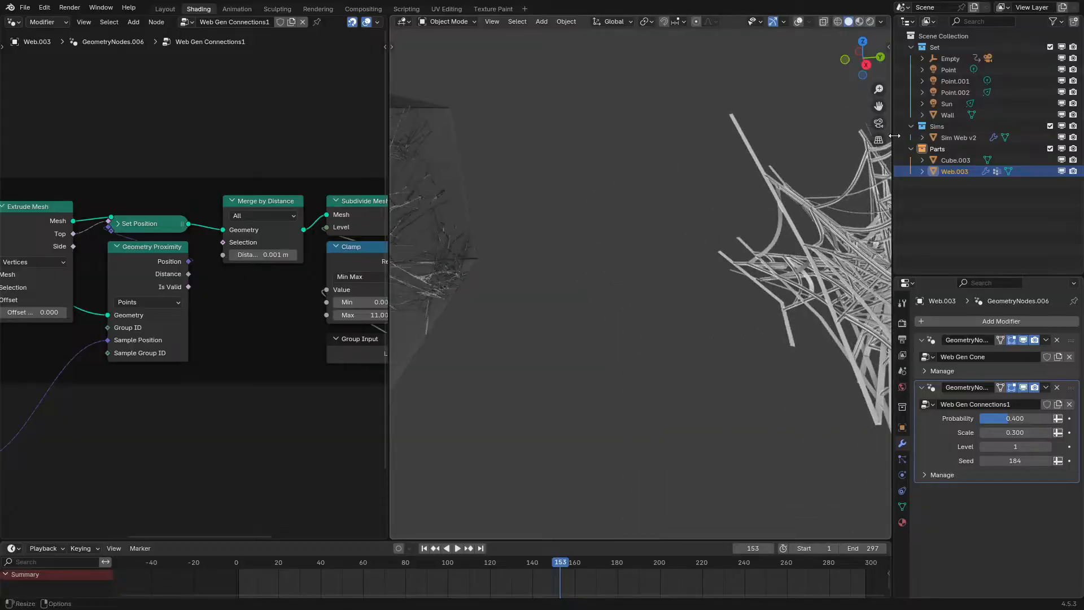
{"action": "left_click", "coordinate": [797, 21]}
{"action": "scroll", "coordinate": [673, 222], "scroll_direction": "up", "scroll_amount": 6}
{"action": "middle_click_drag", "start_coordinate": [648, 233], "coordinate": [722, 350], "text": "shift"}
{"action": "scroll", "coordinate": [698, 314], "scroll_direction": "up", "scroll_amount": 4}
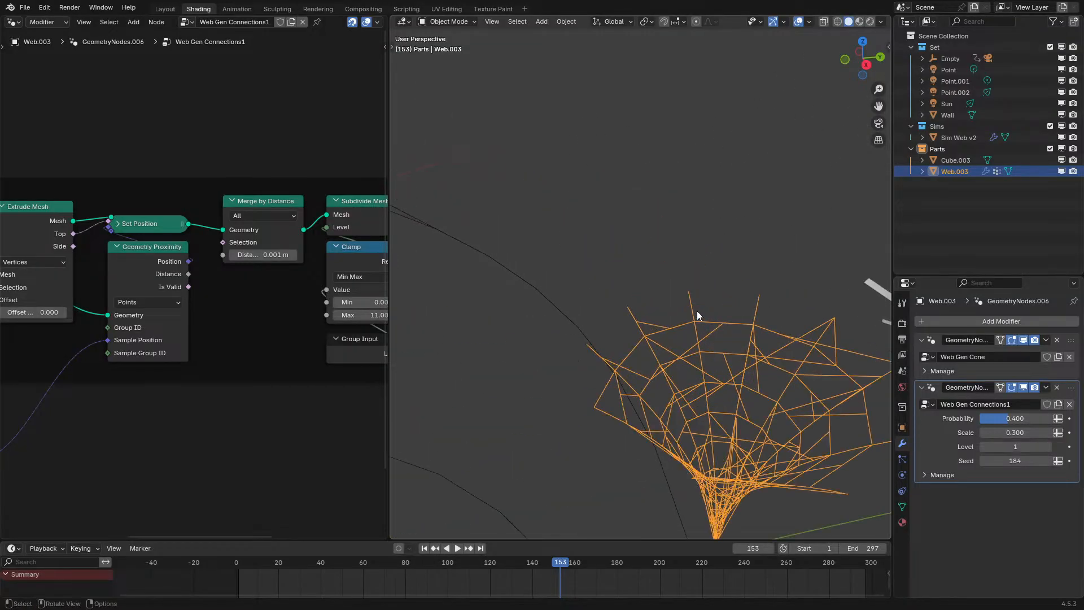
{"action": "middle_click_drag", "start_coordinate": [697, 313], "coordinate": [685, 285]}
- Show the Web Gen Cone node tree and examine its Cone, Delete Geometry and Subdivide Mesh nodes
{"action": "left_click", "coordinate": [933, 343]}
{"action": "scroll", "coordinate": [259, 328], "scroll_direction": "down", "scroll_amount": 2}
{"action": "middle_click_drag", "start_coordinate": [189, 316], "coordinate": [121, 351]}
{"action": "scroll", "coordinate": [253, 348], "scroll_direction": "up", "scroll_amount": 2}
{"action": "middle_click_drag", "start_coordinate": [122, 286], "coordinate": [247, 295]}
{"action": "scroll", "coordinate": [215, 243], "scroll_direction": "up", "scroll_amount": 1}
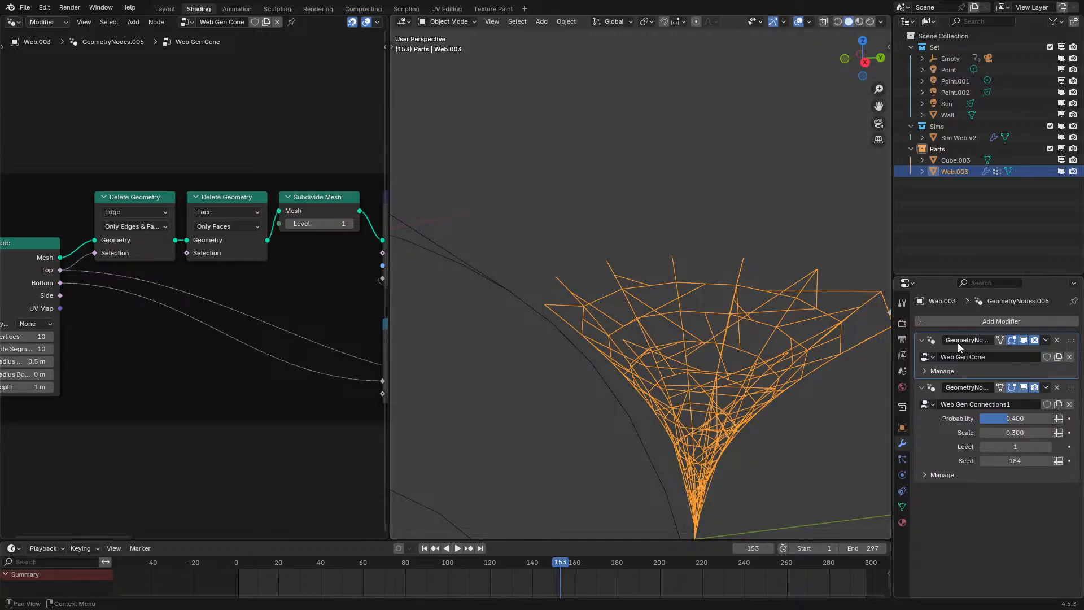
- Add a mesh plane to the scene
{"action": "middle_click_drag", "start_coordinate": [851, 398], "coordinate": [698, 398]}
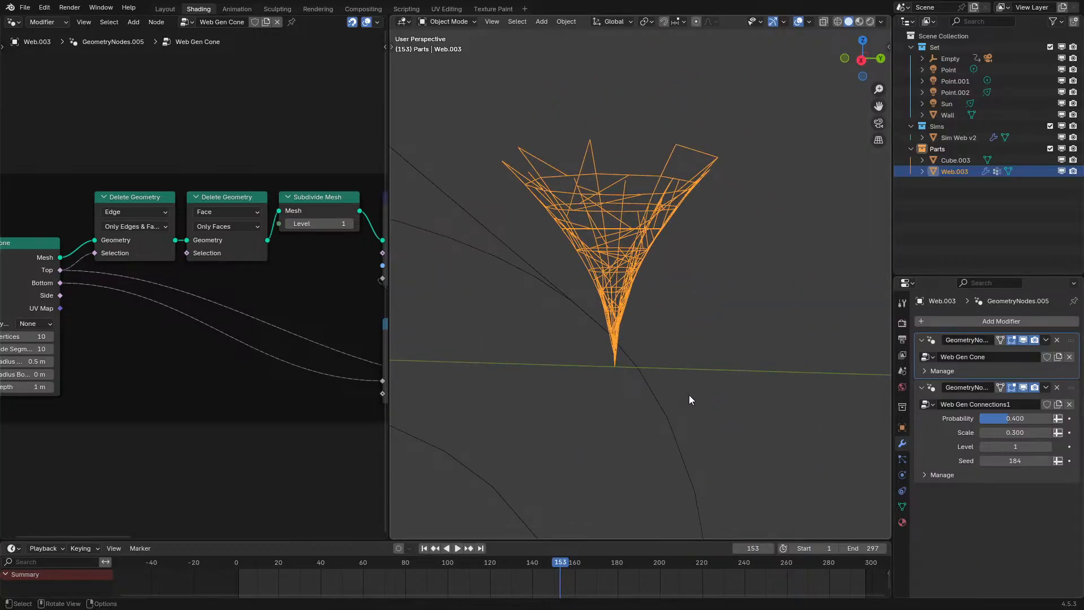
{"action": "scroll", "coordinate": [688, 395], "scroll_direction": "up", "scroll_amount": 4}
{"action": "scroll", "coordinate": [657, 396], "scroll_direction": "down", "scroll_amount": 2}
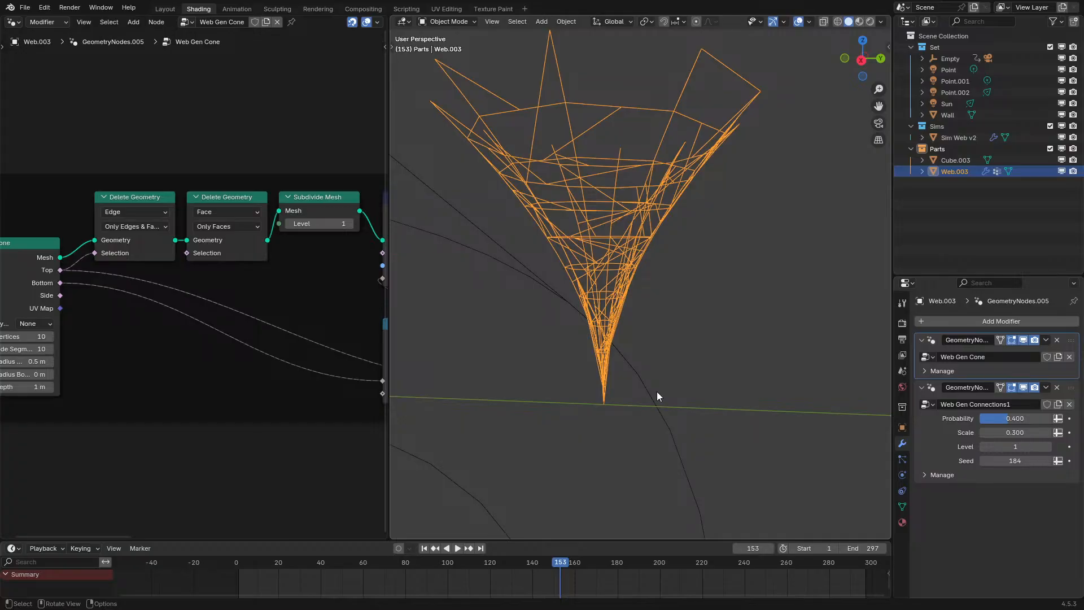
{"action": "scroll", "coordinate": [655, 391], "scroll_direction": "down", "scroll_amount": 4}
{"action": "middle_click_drag", "start_coordinate": [652, 366], "coordinate": [648, 269]}
{"action": "key", "text": "shift+a"}
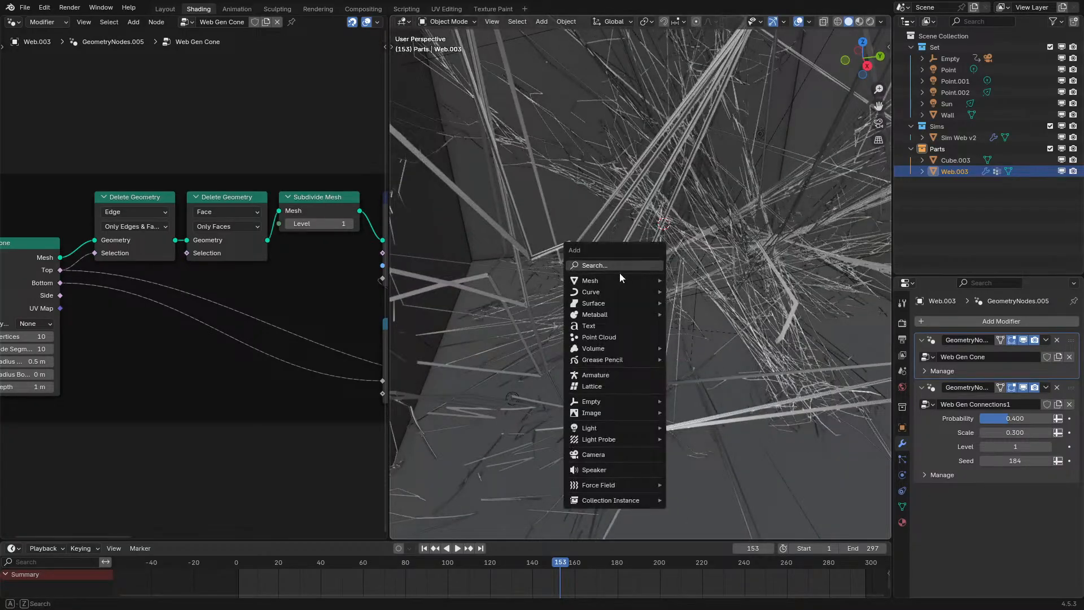
{"action": "mouse_move", "coordinate": [624, 276]}
{"action": "left_click", "coordinate": [753, 282]}
- Colour the Sims collection green and move the new plane into it
{"action": "right_click", "coordinate": [920, 126]}
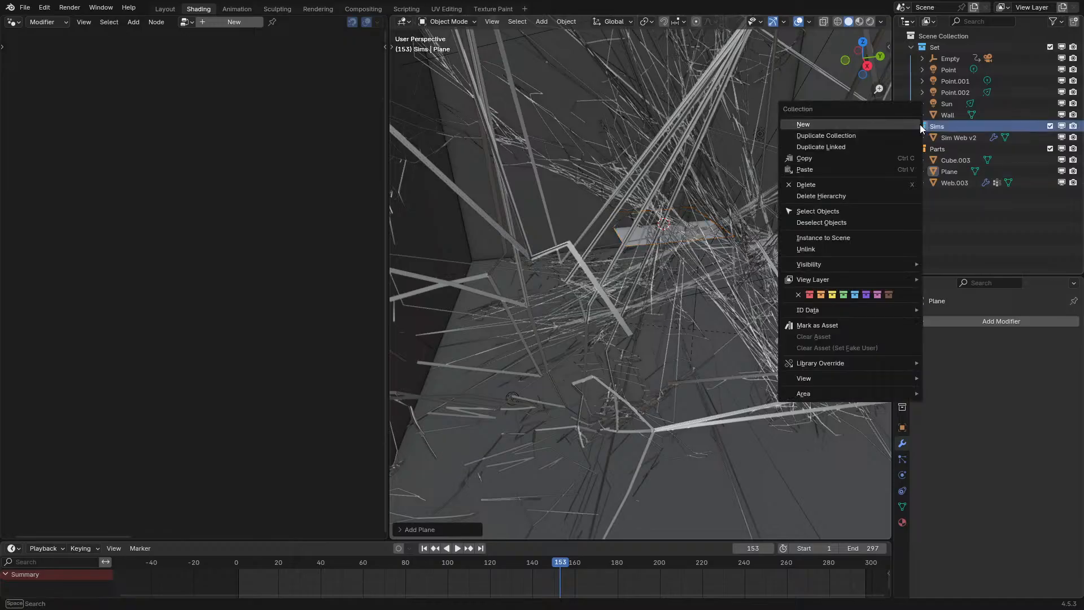
{"action": "left_click", "coordinate": [844, 281]}
{"action": "left_click_drag", "start_coordinate": [944, 171], "coordinate": [954, 130]}
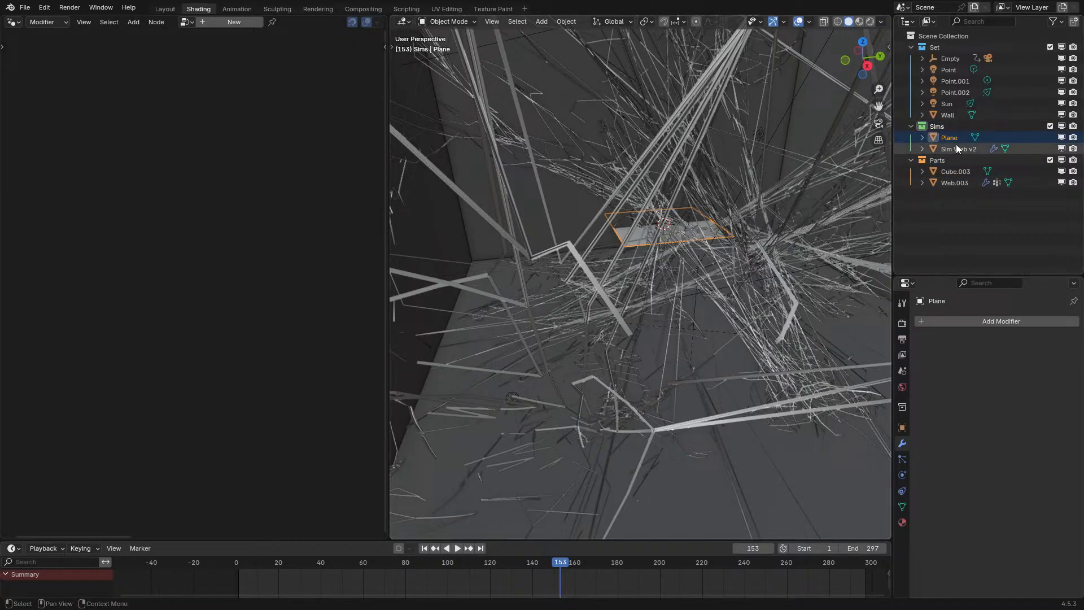
{"action": "key", "text": "shift+h"}
{"action": "key", "text": "alt+h"}
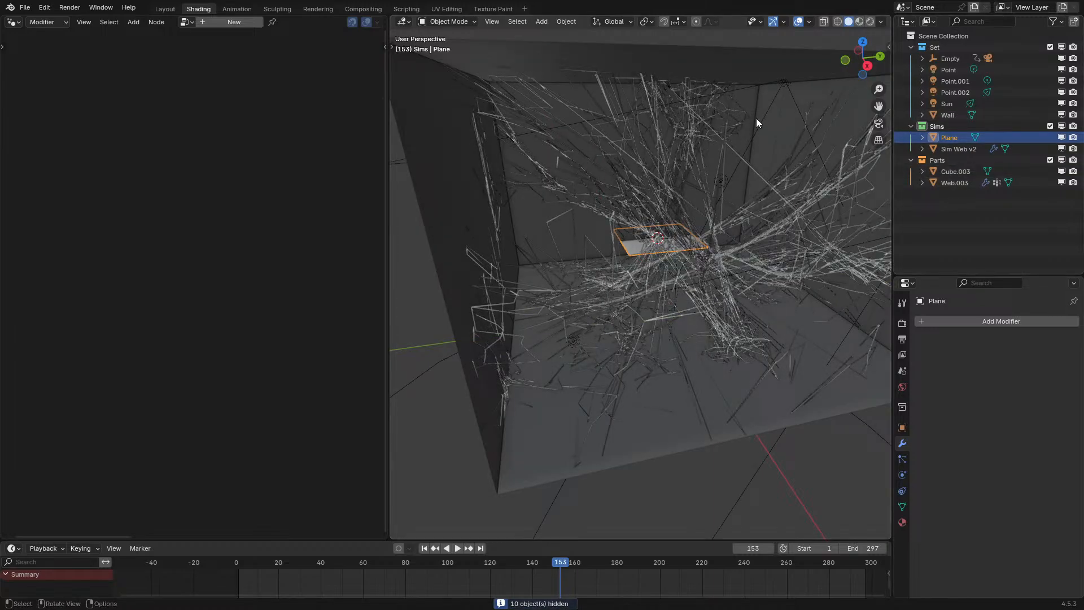
{"action": "left_click", "coordinate": [810, 60]}
{"action": "key", "text": "m"}
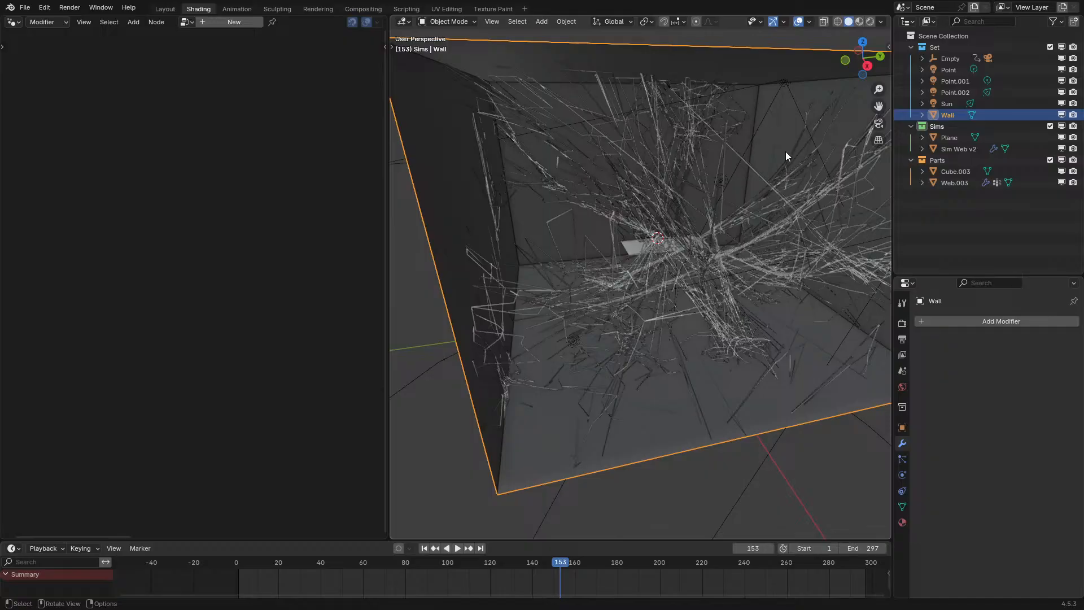
- Clear the plane's location and give it a new Geometry Nodes tree
{"action": "left_click", "coordinate": [974, 140]}
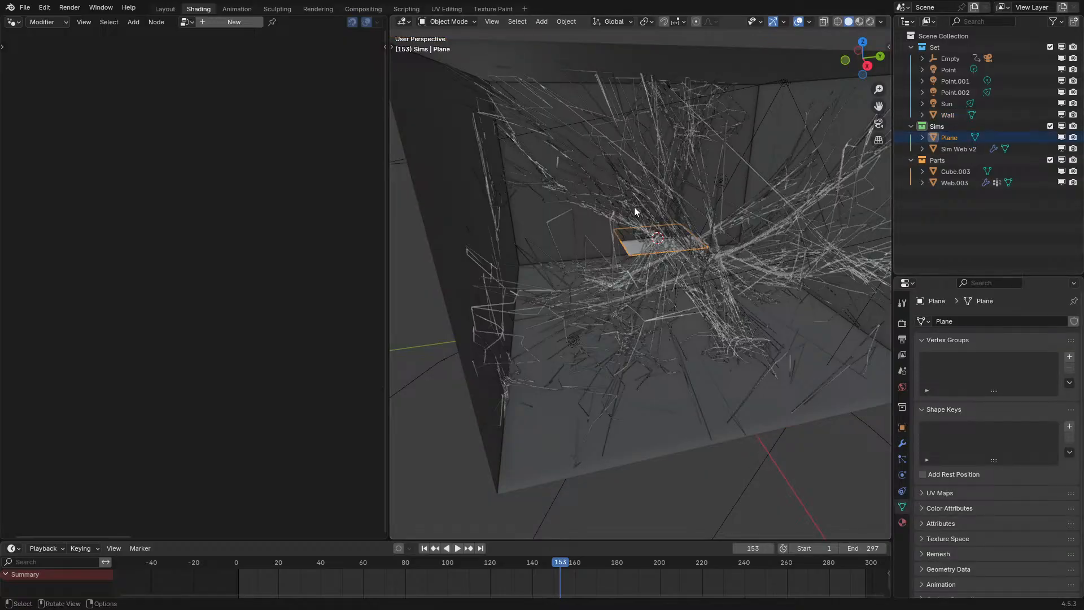
{"action": "key", "text": "alt+g"}
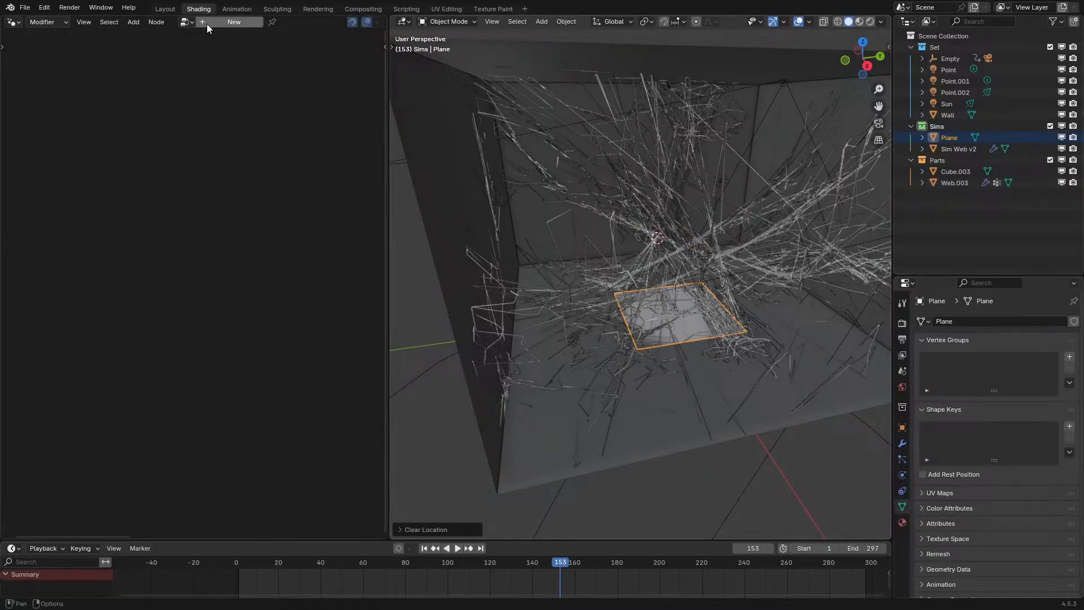
{"action": "left_click", "coordinate": [234, 22]}
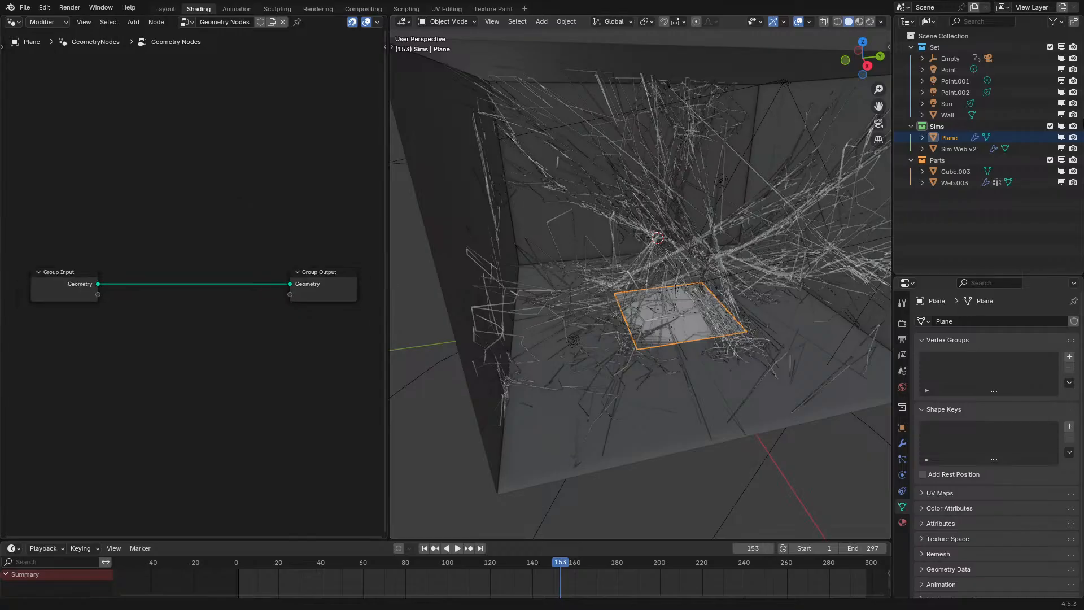
- Hide Sim Web v2 in the viewport and exclude the Parts collection from the view layer
{"action": "left_click", "coordinate": [1061, 148]}
{"action": "left_click", "coordinate": [1050, 160]}
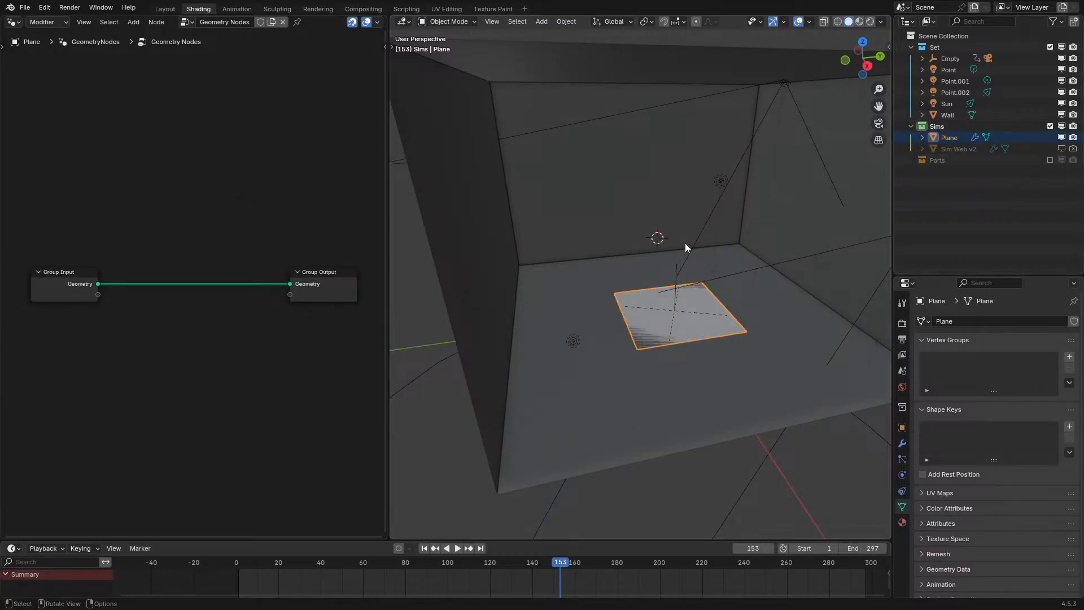
{"action": "middle_click_drag", "start_coordinate": [649, 243], "coordinate": [665, 241]}
- Add a Points node below the Group Input in the plane's node tree
{"action": "key", "text": "shift+a"}
{"action": "left_click", "coordinate": [106, 82]}
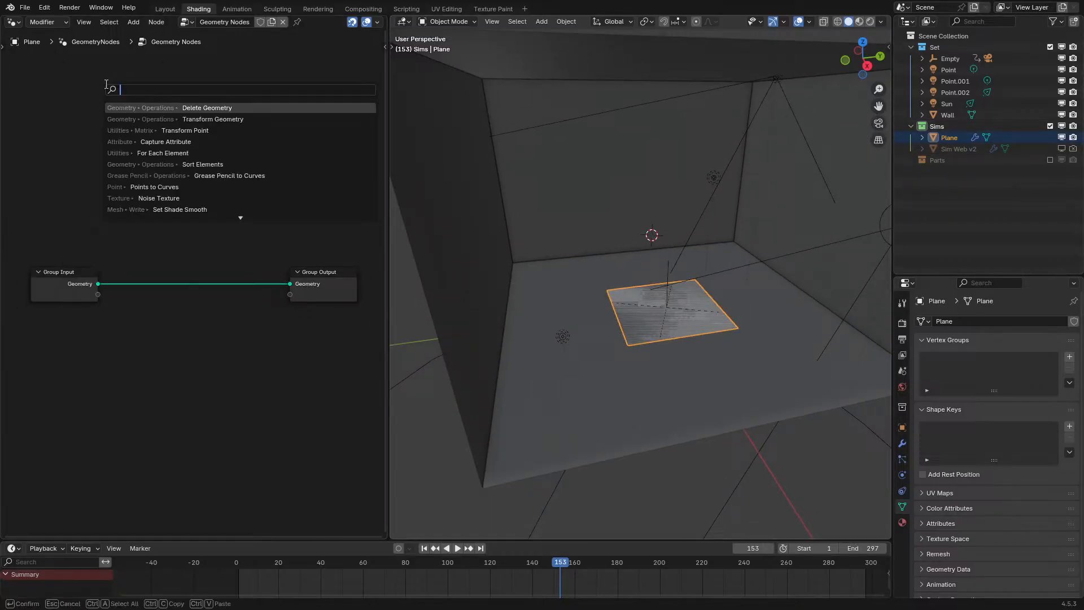
{"action": "type", "text": "points"}
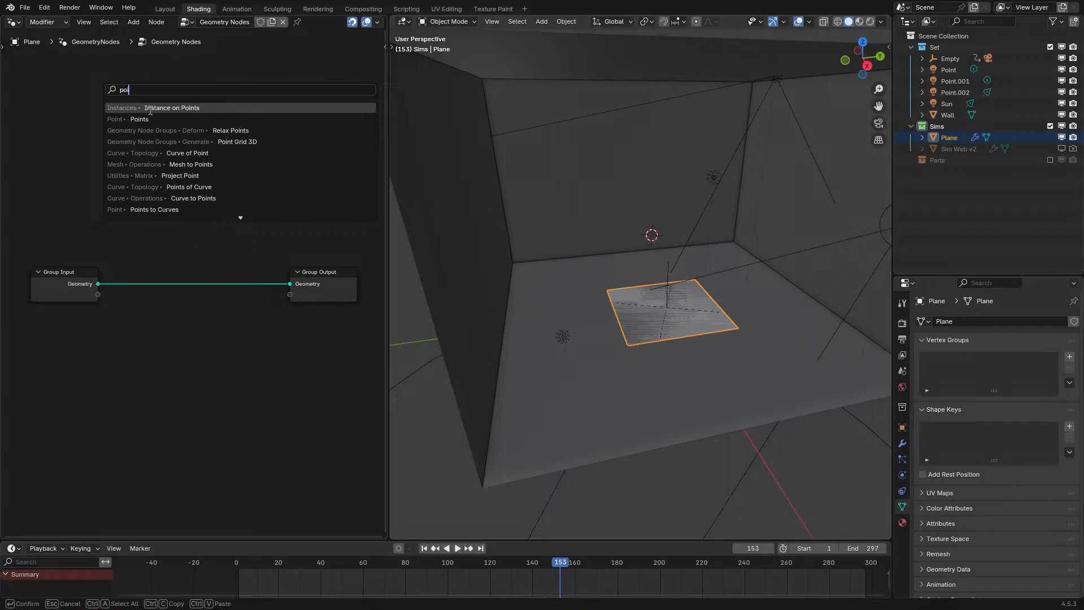
{"action": "key", "text": "Return"}
{"action": "left_click", "coordinate": [38, 368]}
- Add a Simulation zone beside the Points node
{"action": "key", "text": "shift+a"}
{"action": "left_click", "coordinate": [249, 316]}
{"action": "type", "text": "sim"}
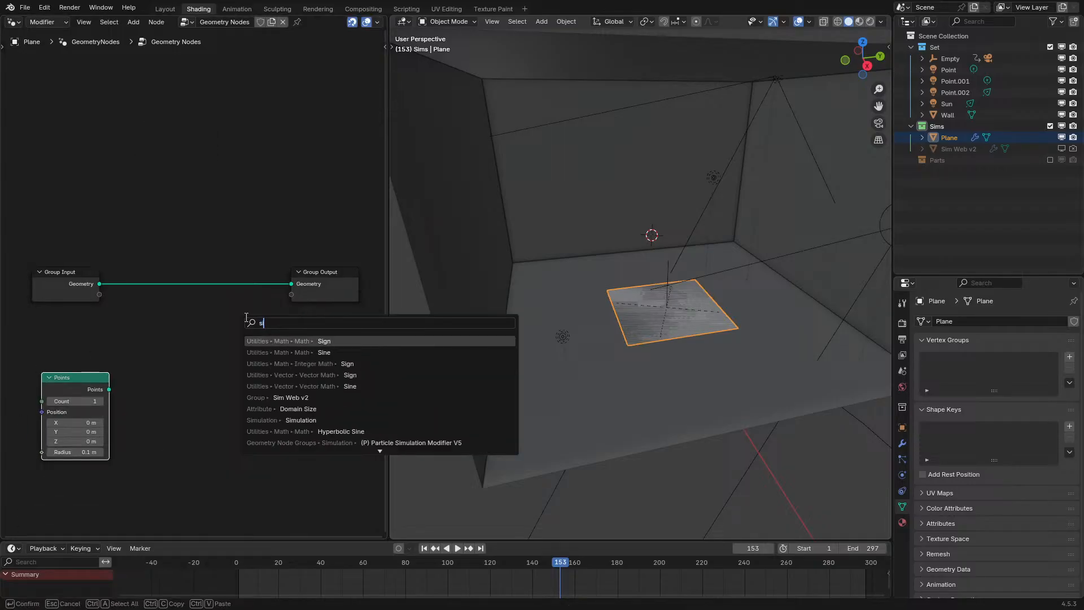
{"action": "left_click", "coordinate": [280, 352]}
{"action": "left_click", "coordinate": [201, 381]}
- Maximise the node editor and spread the Points node and the two Simulation nodes further apart
{"action": "key", "text": "ctrl+space"}
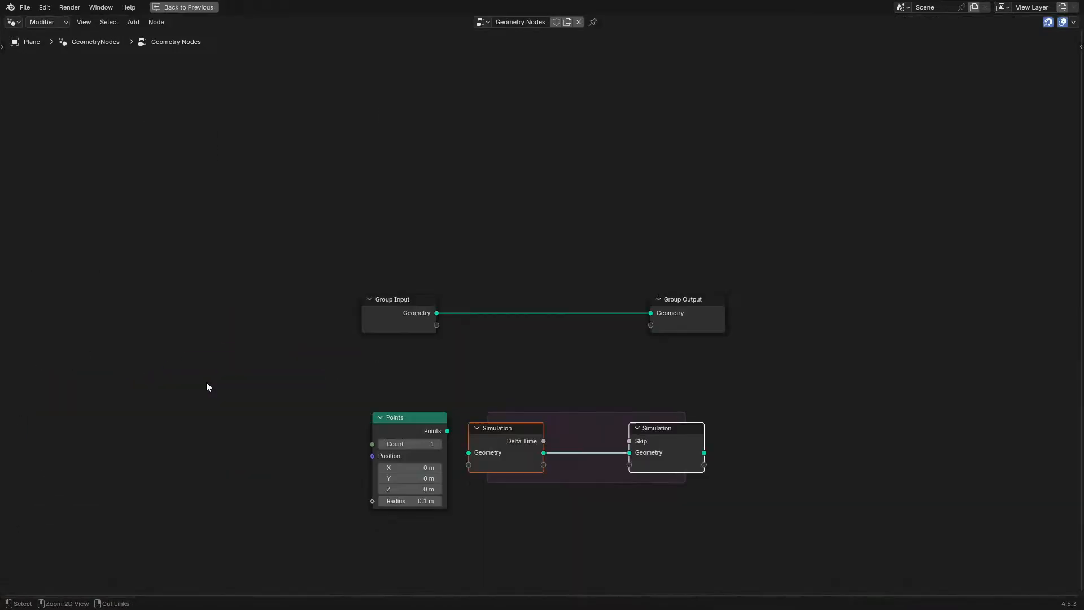
{"action": "scroll", "coordinate": [366, 367], "scroll_direction": "up", "scroll_amount": 4}
{"action": "middle_click_drag", "start_coordinate": [366, 367], "coordinate": [550, 261]}
{"action": "left_click_drag", "start_coordinate": [548, 268], "coordinate": [612, 474]}
{"action": "key", "text": "g"}
{"action": "left_click", "coordinate": [92, 450]}
{"action": "left_click_drag", "start_coordinate": [708, 365], "coordinate": [211, 322]}
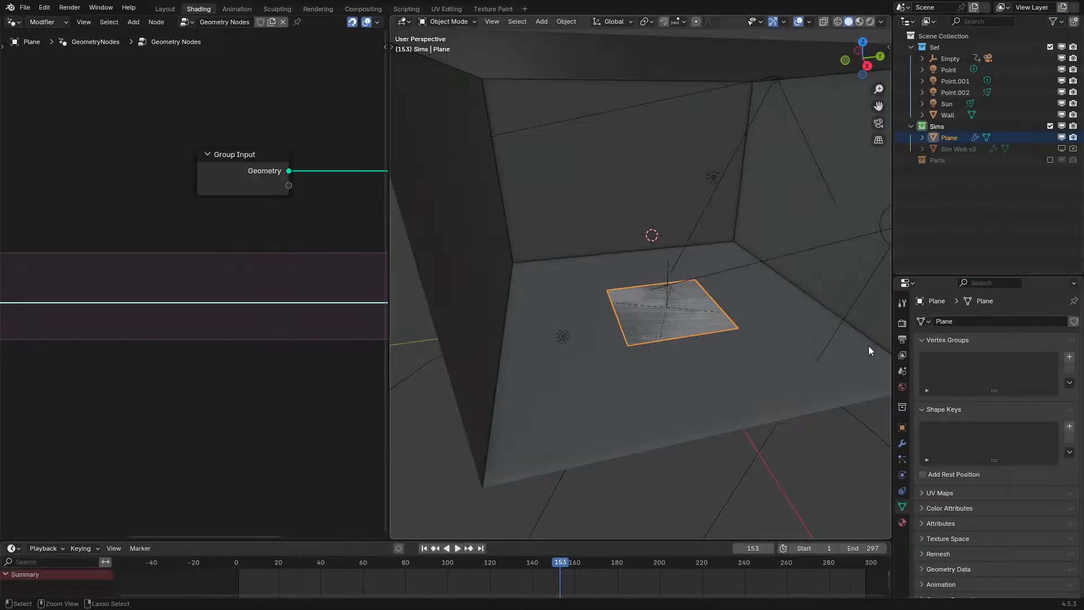
- Copy the Spawn Every N Frames nodes from the Sim Web v2 node tree
{"action": "left_click", "coordinate": [959, 149]}
{"action": "key", "text": "ctrl+space"}
{"action": "scroll", "coordinate": [238, 276], "scroll_direction": "down", "scroll_amount": 5}
{"action": "middle_click_drag", "start_coordinate": [238, 276], "coordinate": [641, 186]}
{"action": "scroll", "coordinate": [641, 187], "scroll_direction": "up", "scroll_amount": 5}
{"action": "left_click_drag", "start_coordinate": [698, 78], "coordinate": [764, 428]}
{"action": "left_click", "coordinate": [709, 405], "text": "shift"}
{"action": "key", "text": "ctrl+space"}
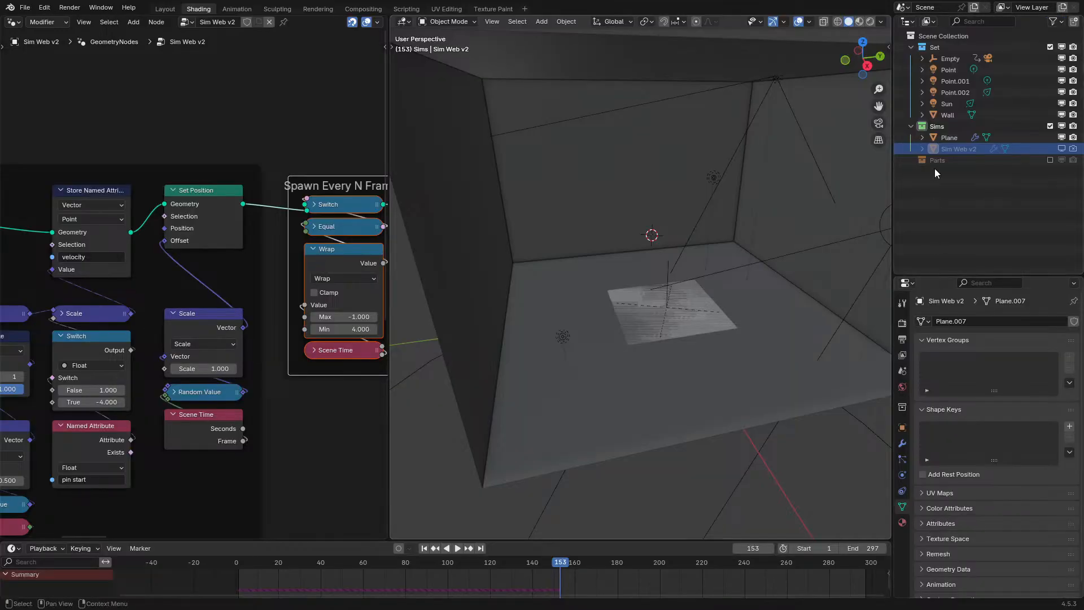
- Paste the copied Spawn Every N Frames nodes into the plane's node tree
{"action": "left_click", "coordinate": [949, 138]}
{"action": "key", "text": "ctrl+space"}
{"action": "key", "text": "ctrl+v"}
{"action": "left_click_drag", "start_coordinate": [269, 356], "coordinate": [124, 339]}
- Place the spawn frame beside Points, with Points feeding the Switch's True input, and keep the Switch collapsed
{"action": "middle_click_drag", "start_coordinate": [124, 340], "coordinate": [415, 337]}
{"action": "left_click_drag", "start_coordinate": [359, 356], "coordinate": [260, 393]}
{"action": "left_click", "coordinate": [443, 353]}
{"action": "key", "text": "g"}
{"action": "left_click", "coordinate": [205, 317]}
{"action": "left_click_drag", "start_coordinate": [205, 317], "coordinate": [276, 326]}
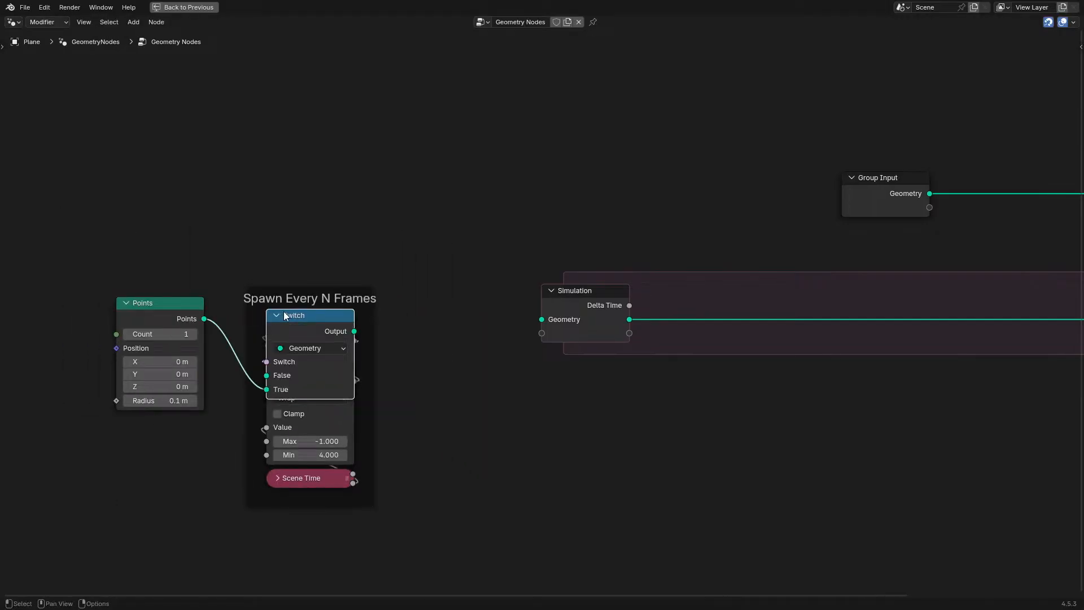
{"action": "left_click", "coordinate": [281, 313]}
- Add a Join Geometry node inside the simulation zone and connect the spawn Switch output to it
{"action": "left_click_drag", "start_coordinate": [358, 323], "coordinate": [531, 395]}
{"action": "right_click", "coordinate": [531, 395]}
{"action": "key", "text": "shift+a"}
{"action": "left_click", "coordinate": [590, 217]}
{"action": "type", "text": "join"}
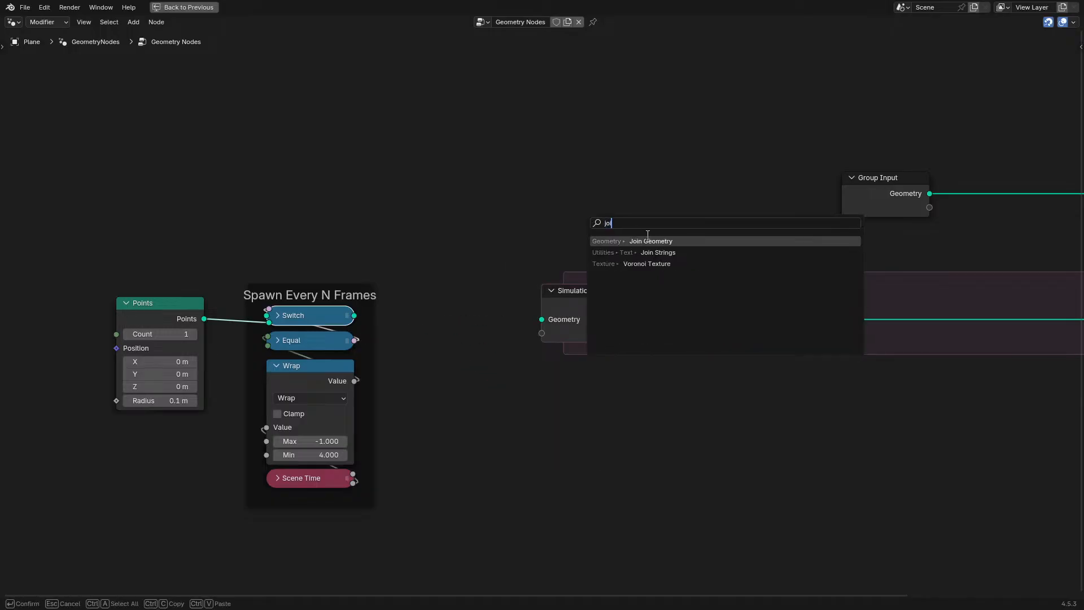
{"action": "key", "text": "Return"}
{"action": "left_click", "coordinate": [700, 288]}
{"action": "left_click_drag", "start_coordinate": [362, 316], "coordinate": [700, 320]}
- Raise the Simulation input node and move the Points and Spawn Every N Frames nodes below it
{"action": "left_click_drag", "start_coordinate": [41, 221], "coordinate": [261, 316]}
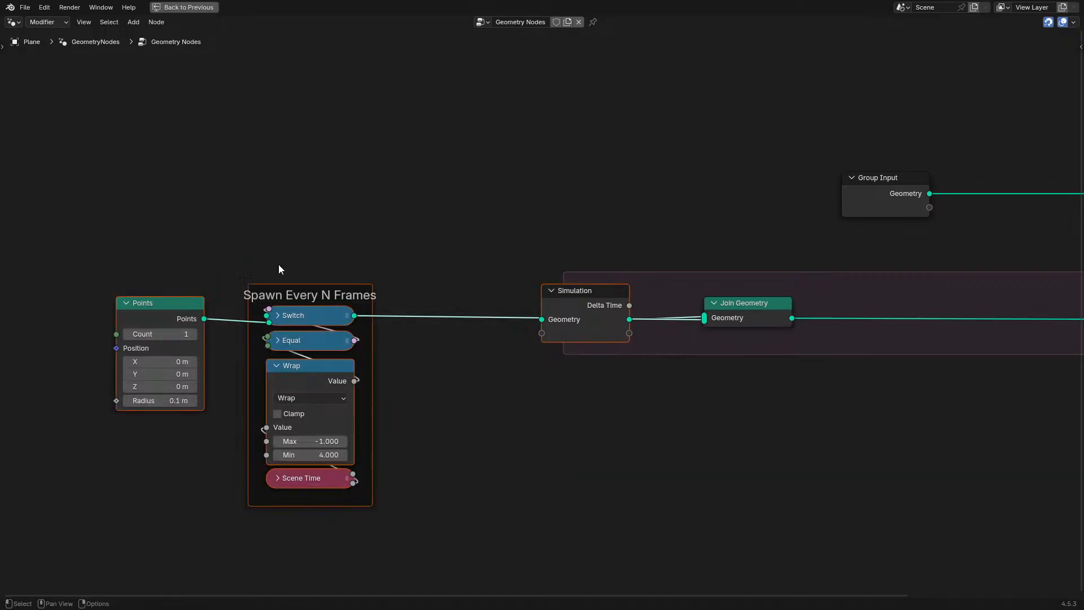
{"action": "left_click_drag", "start_coordinate": [599, 315], "coordinate": [561, 273]}
{"action": "left_click_drag", "start_coordinate": [112, 209], "coordinate": [333, 486]}
{"action": "key", "text": "g"}
{"action": "left_click", "coordinate": [105, 376]}
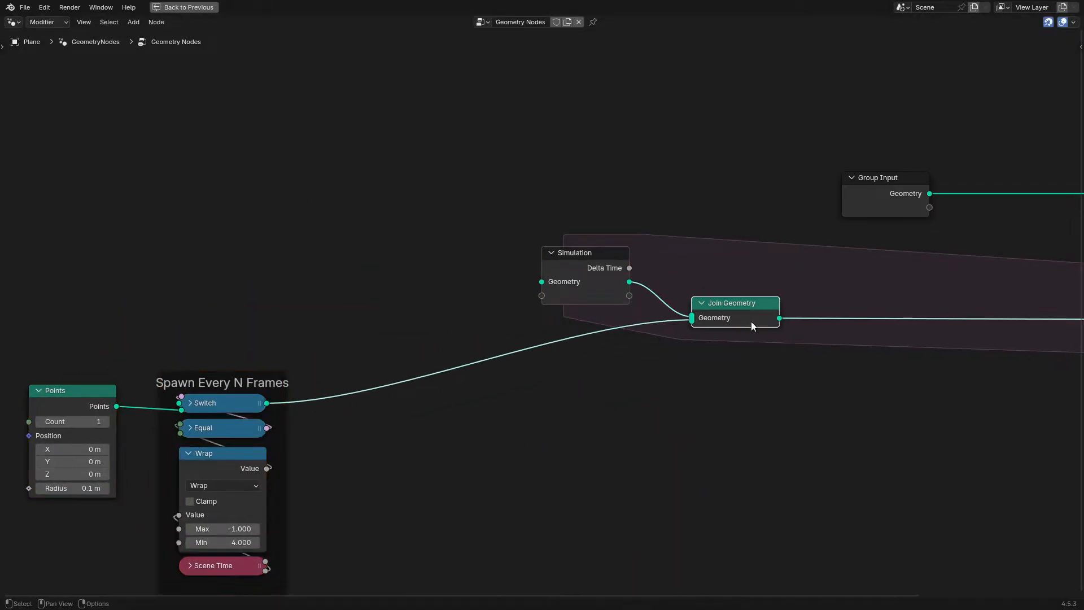
- Insert a Velocity Step node after Join Geometry inside the simulation zone
{"action": "middle_click_drag", "start_coordinate": [750, 321], "coordinate": [402, 341]}
{"action": "key", "text": "shift+a"}
{"action": "left_click", "coordinate": [576, 263]}
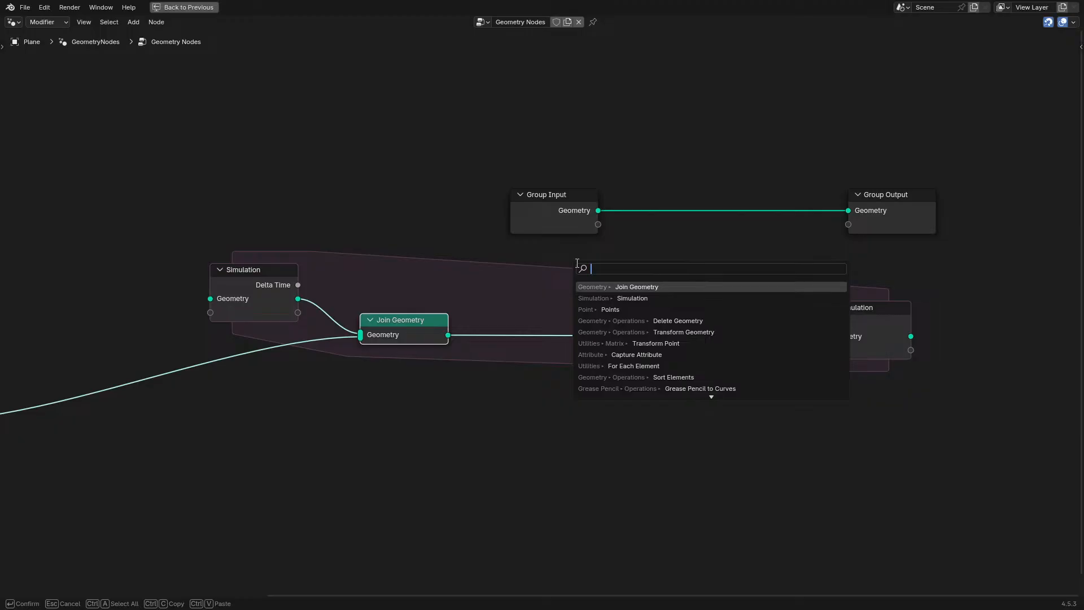
{"action": "key", "text": "Escape"}
{"action": "key", "text": "shift+a"}
{"action": "left_click", "coordinate": [576, 262]}
{"action": "type", "text": "elocit"}
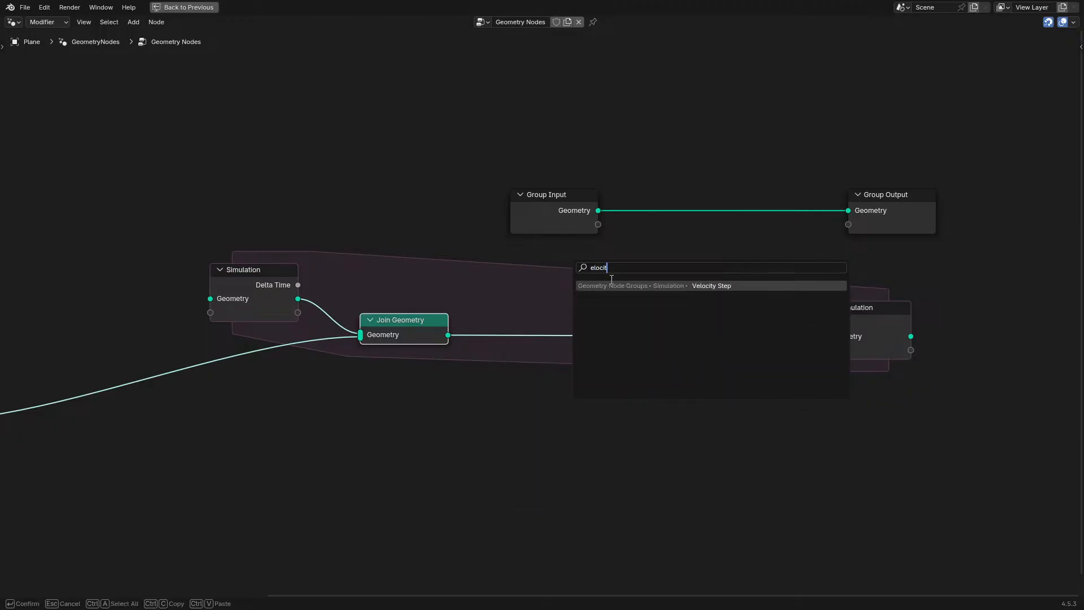
{"action": "type", "text": "y"}
{"action": "key", "text": "Return"}
{"action": "left_click", "coordinate": [510, 317]}
- Link the simulation's Delta Time to Velocity Step and stack Join Geometry under the Simulation input node
{"action": "left_click", "coordinate": [272, 290]}
{"action": "left_click_drag", "start_coordinate": [297, 285], "coordinate": [485, 336]}
{"action": "left_click_drag", "start_coordinate": [206, 239], "coordinate": [609, 470]}
{"action": "left_click_drag", "start_coordinate": [486, 432], "coordinate": [323, 432]}
{"action": "left_click_drag", "start_coordinate": [251, 337], "coordinate": [82, 363]}
{"action": "left_click_drag", "start_coordinate": [384, 314], "coordinate": [297, 301]}
- Move the Points and spawn nodes away from the simulation zone and leave room between Points and Switch
{"action": "middle_click_drag", "start_coordinate": [158, 307], "coordinate": [639, 217]}
{"action": "left_click_drag", "start_coordinate": [173, 264], "coordinate": [465, 499]}
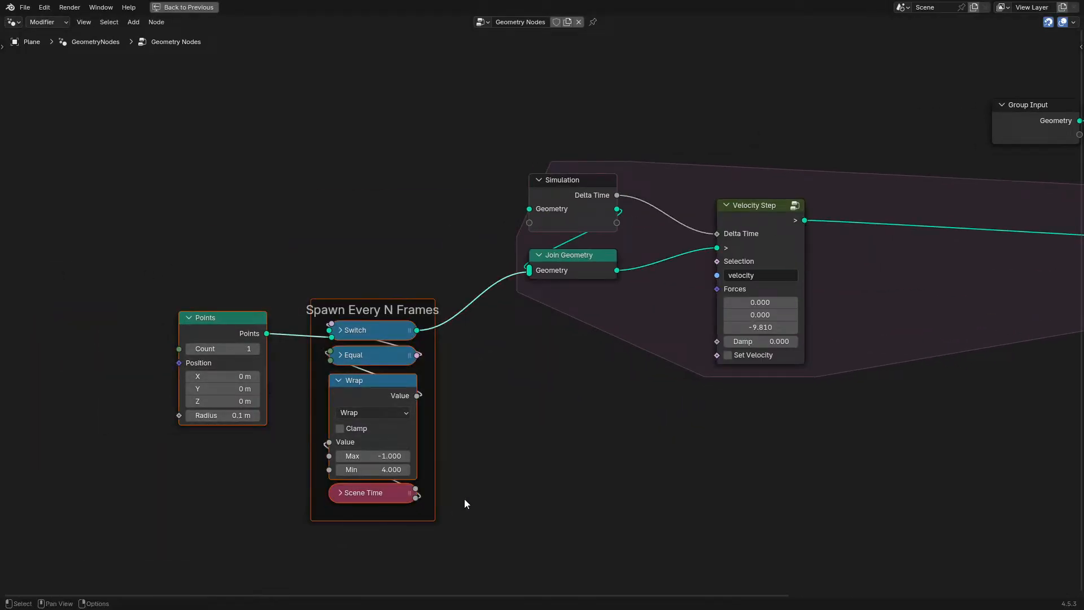
{"action": "key", "text": "g"}
{"action": "left_click", "coordinate": [267, 468]}
{"action": "left_click", "coordinate": [269, 454]}
{"action": "middle_click_drag", "start_coordinate": [272, 430], "coordinate": [751, 414]}
{"action": "left_click_drag", "start_coordinate": [499, 297], "coordinate": [269, 288]}
- Insert a Store Named Attribute node between Points and the spawn Switch
{"action": "left_click", "coordinate": [502, 398]}
{"action": "key", "text": "q"}
{"action": "left_click", "coordinate": [494, 410]}
{"action": "left_click", "coordinate": [423, 286]}
{"action": "key", "text": "g"}
{"action": "left_click", "coordinate": [406, 407]}
{"action": "left_click", "coordinate": [462, 297]}
{"action": "left_click", "coordinate": [462, 353]}
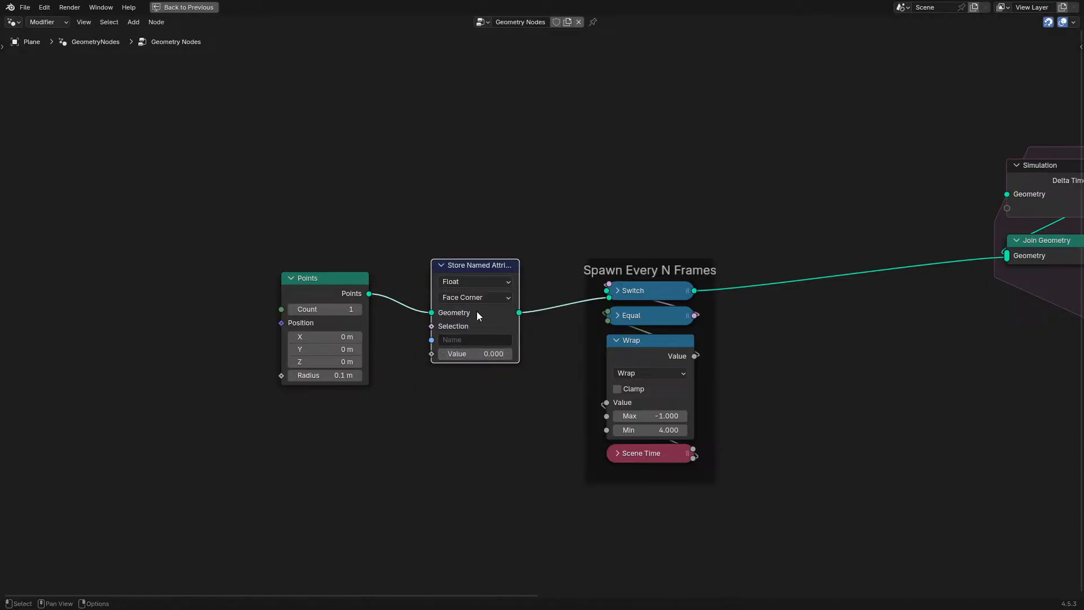
- Set the Store Named Attribute node to Vector on the Point domain, with value 1 and name velocity
{"action": "left_click", "coordinate": [475, 281]}
{"action": "left_click", "coordinate": [474, 284]}
{"action": "left_click", "coordinate": [472, 297]}
{"action": "left_click", "coordinate": [463, 328]}
{"action": "left_click_drag", "start_coordinate": [505, 367], "coordinate": [501, 389]}
{"action": "type", "text": "1"}
{"action": "key", "text": "Return"}
{"action": "left_click", "coordinate": [496, 343]}
{"action": "type", "text": "velocit"}
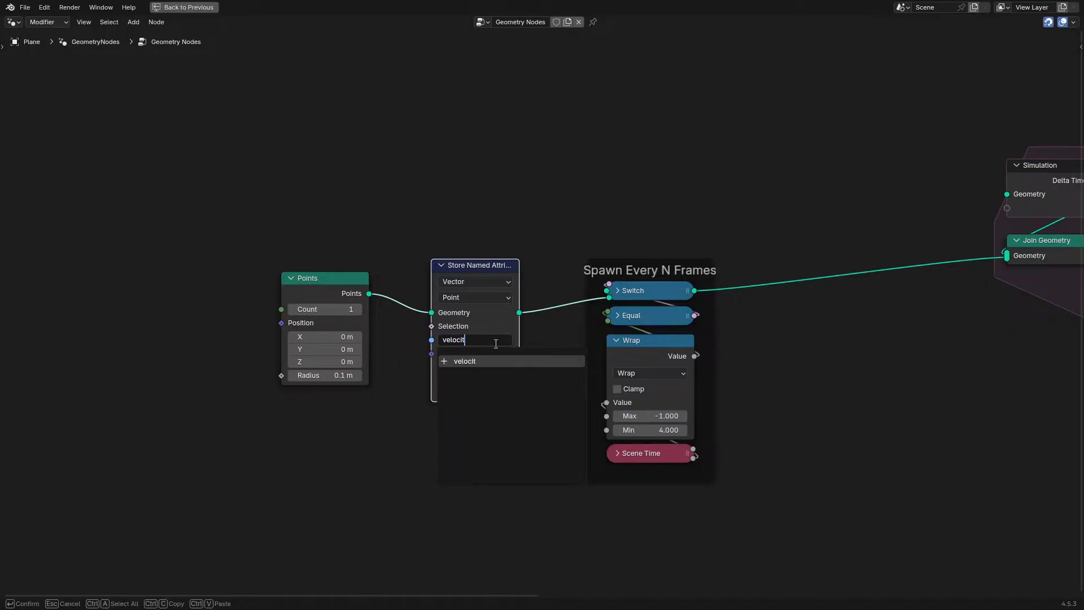
{"action": "type", "text": "y"}
{"action": "key", "text": "Return"}
{"action": "middle_click_drag", "start_coordinate": [883, 302], "coordinate": [210, 367]}
{"action": "scroll", "coordinate": [613, 273], "scroll_direction": "up", "scroll_amount": 1}
{"action": "left_click", "coordinate": [503, 237]}
{"action": "key", "text": "shift+d"}
{"action": "left_click", "coordinate": [656, 255]}
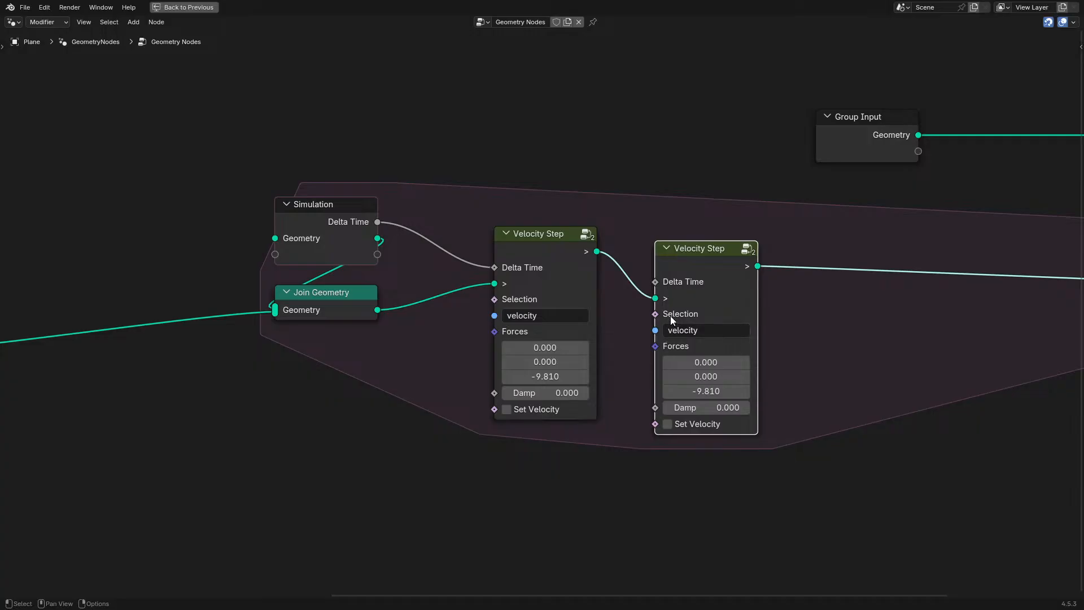
{"action": "key", "text": "ctrl+x"}
- Add an SDF Collision node and insert it between Velocity Step and the simulation output
{"action": "key", "text": "shift+a"}
{"action": "type", "text": "coll"}
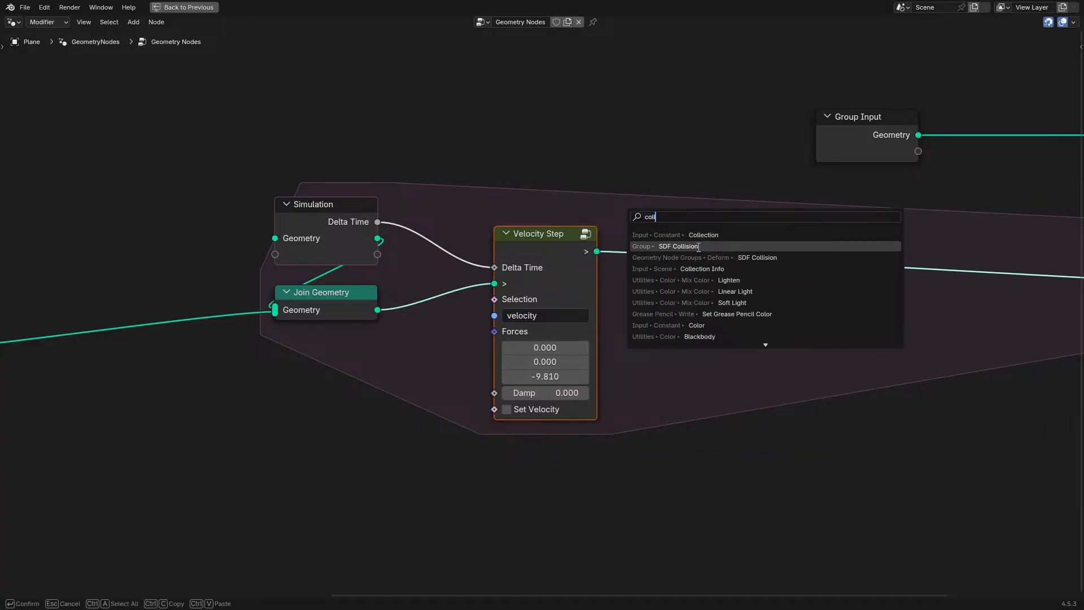
{"action": "left_click", "coordinate": [738, 246]}
{"action": "left_click", "coordinate": [527, 456]}
{"action": "key", "text": "shift+a"}
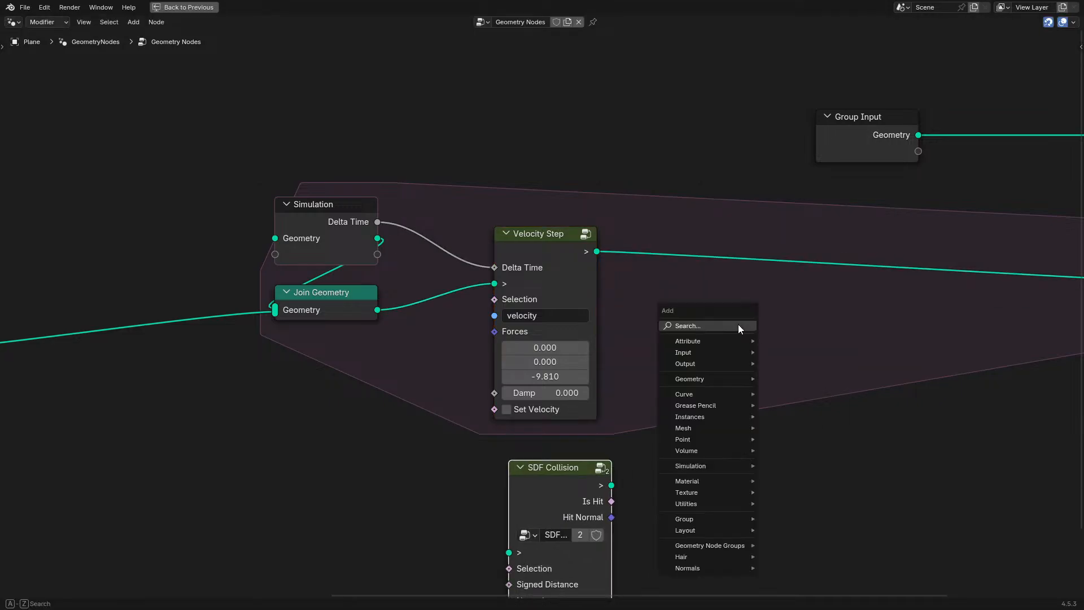
{"action": "left_click", "coordinate": [738, 325]}
{"action": "type", "text": "sdf"}
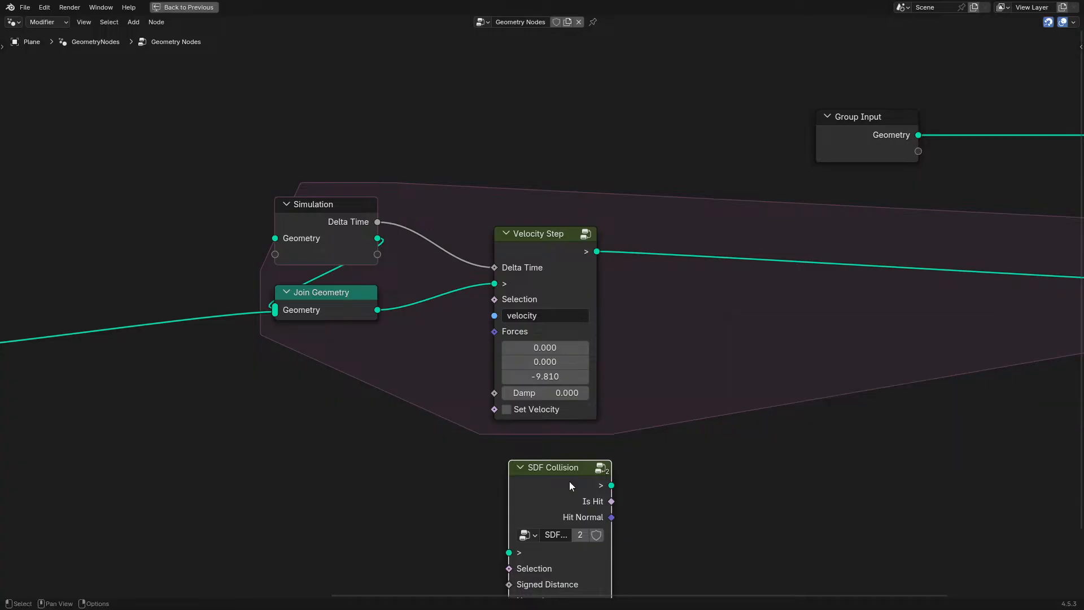
{"action": "left_click_drag", "start_coordinate": [569, 481], "coordinate": [794, 242]}
- Add an SDF Mesh node and connect its Signed Distance and Normal outputs to SDF Collision
{"action": "key", "text": "shift+a"}
{"action": "left_click", "coordinate": [690, 225]}
{"action": "type", "text": "mesh s"}
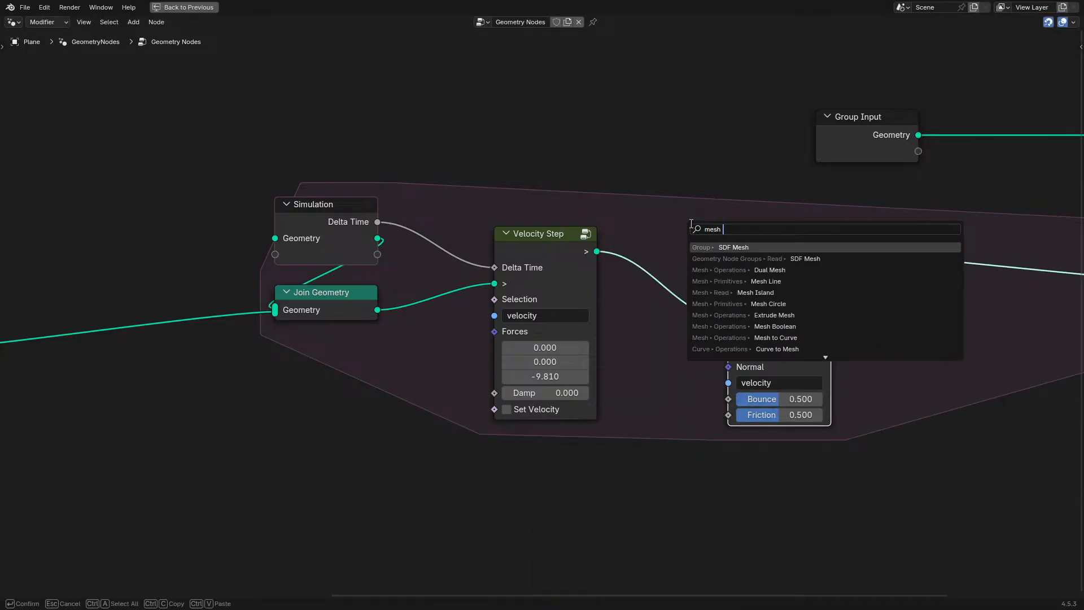
{"action": "left_click", "coordinate": [741, 249]}
{"action": "left_click", "coordinate": [606, 466]}
{"action": "left_click_drag", "start_coordinate": [626, 470], "coordinate": [727, 352]}
{"action": "left_click_drag", "start_coordinate": [626, 487], "coordinate": [728, 366]}
- Arrange SDF Mesh under Velocity Step with SDF Collision beside them
{"action": "middle_click_drag", "start_coordinate": [613, 416], "coordinate": [561, 309]}
{"action": "left_click_drag", "start_coordinate": [510, 378], "coordinate": [496, 377]}
{"action": "left_click_drag", "start_coordinate": [753, 150], "coordinate": [679, 179]}
{"action": "key", "text": "ctrl+z"}
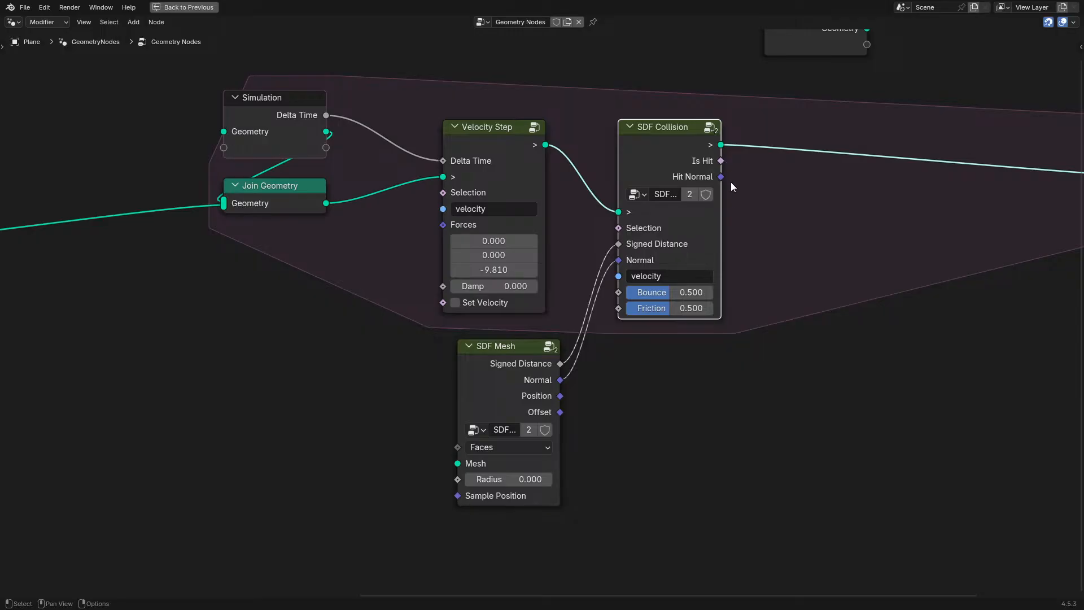
{"action": "left_click_drag", "start_coordinate": [499, 361], "coordinate": [484, 359]}
{"action": "scroll", "coordinate": [484, 359], "scroll_direction": "down", "scroll_amount": 1}
- Move SDF Collision and SDF Mesh further along the zone and link Velocity Step straight to the simulation output
{"action": "left_click", "coordinate": [645, 181]}
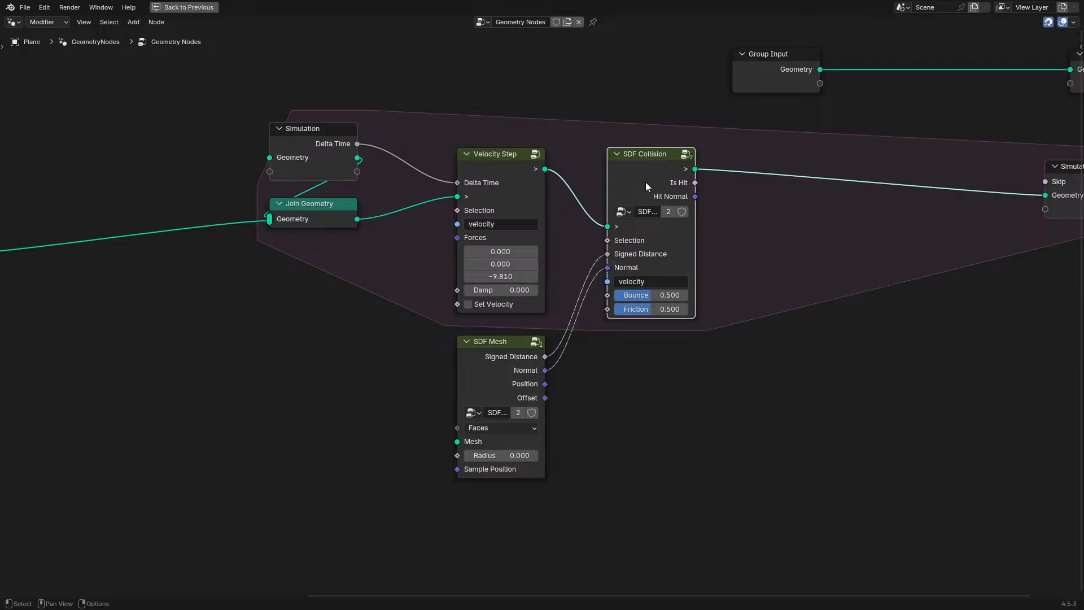
{"action": "key", "text": "c"}
{"action": "left_click", "coordinate": [500, 391]}
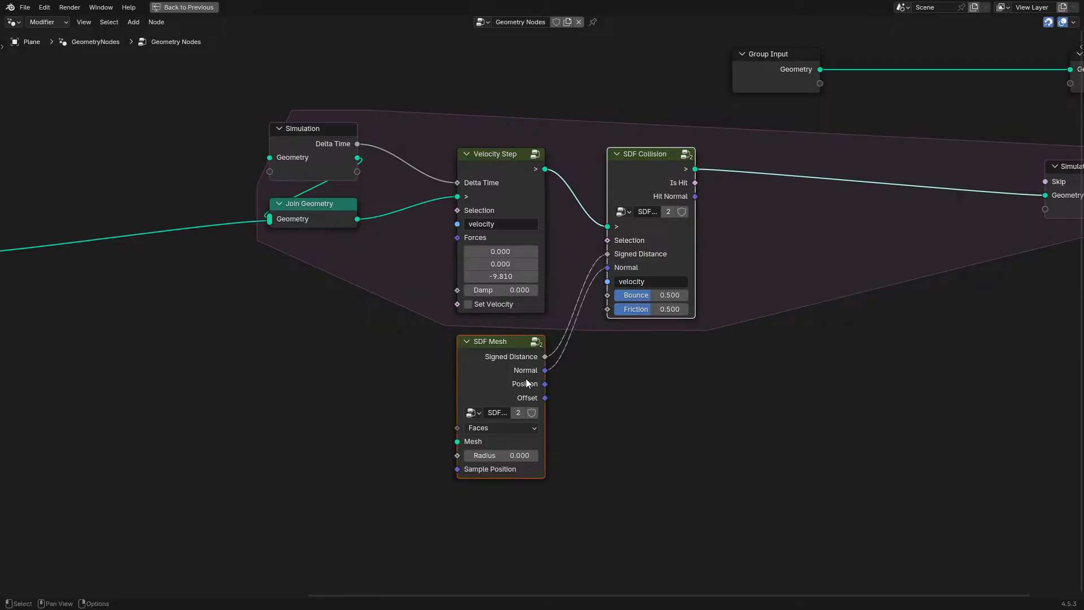
{"action": "key", "text": "g"}
{"action": "left_click", "coordinate": [797, 369]}
{"action": "left_click_drag", "start_coordinate": [869, 214], "coordinate": [1046, 197]}
- Insert a Float, Point-domain Store Named Attribute node after Velocity Step and name the attribute age
{"action": "left_click", "coordinate": [599, 224]}
{"action": "key", "text": "q"}
{"action": "left_click", "coordinate": [600, 226]}
{"action": "left_click", "coordinate": [587, 145]}
{"action": "left_click", "coordinate": [612, 226]}
{"action": "type", "text": "ag"}
{"action": "key", "text": "Return"}
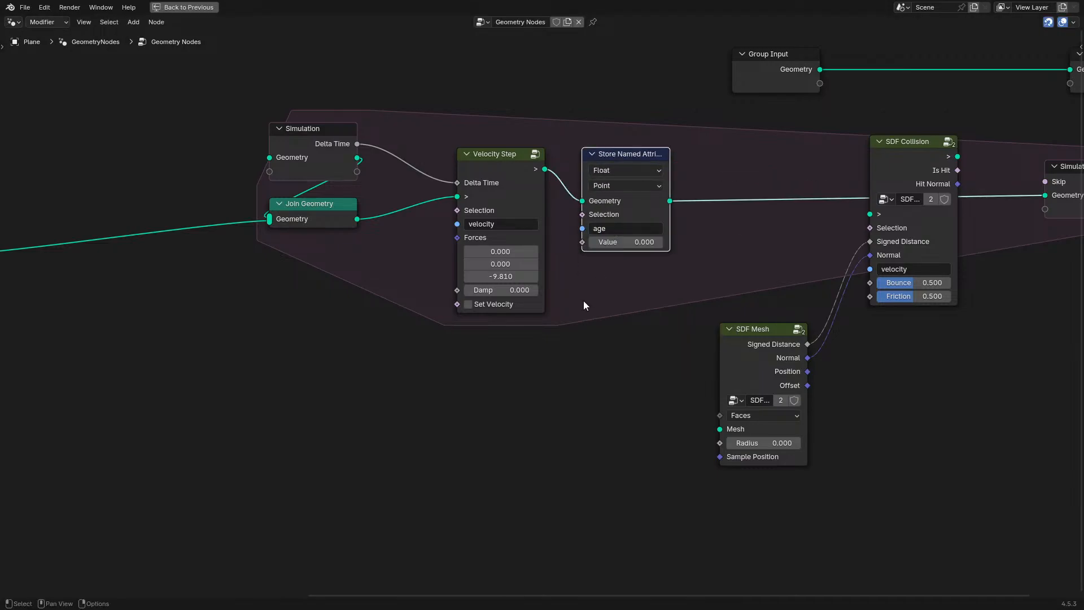
- Add a Float Named Attribute node below the age Store Named Attribute node and have it read age
{"action": "key", "text": "q"}
{"action": "left_click", "coordinate": [577, 289]}
{"action": "left_click", "coordinate": [587, 273]}
{"action": "key", "text": "ctrl+v"}
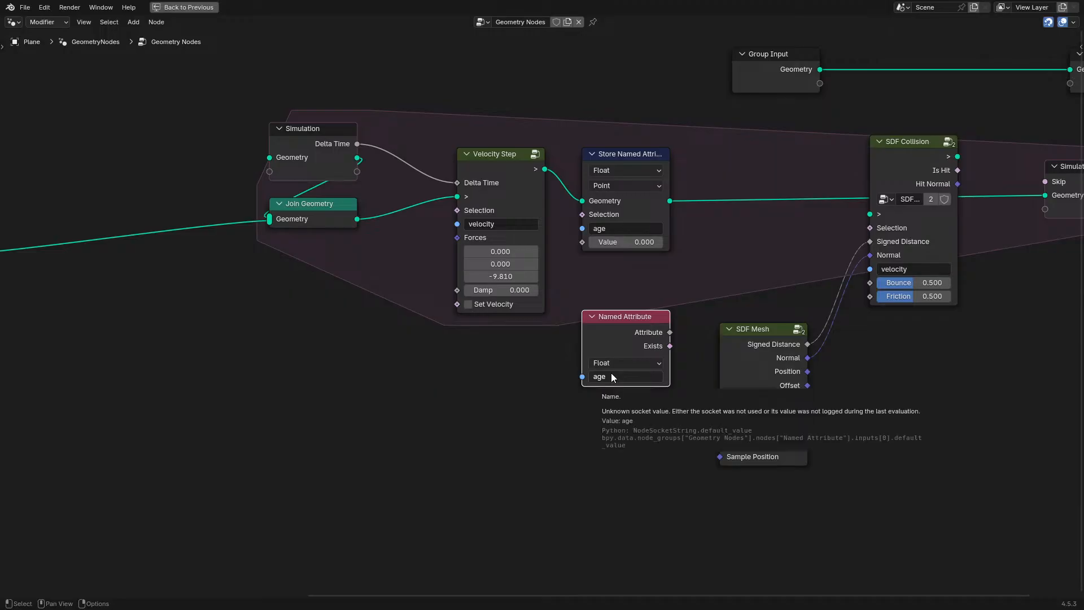
- Add a collapsed math Add node summing the age attribute and the simulation's Delta Time, and feed it into the age node's Value
{"action": "left_click_drag", "start_coordinate": [670, 332], "coordinate": [398, 402]}
{"action": "type", "text": "ad"}
{"action": "key", "text": "Return"}
{"action": "left_click", "coordinate": [608, 294]}
{"action": "key", "text": "h"}
{"action": "left_click", "coordinate": [601, 338]}
{"action": "left_click_drag", "start_coordinate": [601, 336], "coordinate": [601, 312]}
{"action": "left_click_drag", "start_coordinate": [357, 147], "coordinate": [584, 271]}
{"action": "left_click_drag", "start_coordinate": [670, 263], "coordinate": [581, 243]}
- Move the age Store Named Attribute, Add and Named Attribute nodes close beside Velocity Step
{"action": "left_click_drag", "start_coordinate": [578, 63], "coordinate": [646, 345]}
{"action": "key", "text": "g"}
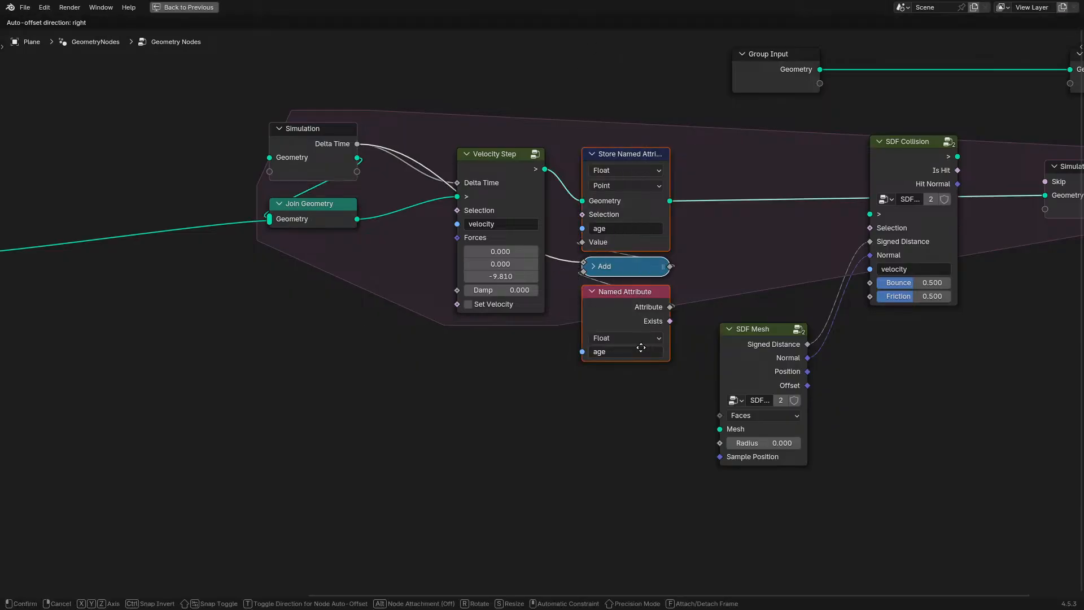
{"action": "left_click", "coordinate": [624, 342]}
{"action": "left_click_drag", "start_coordinate": [463, 78], "coordinate": [628, 349]}
{"action": "key", "text": "g"}
{"action": "left_click", "coordinate": [568, 341]}
- Move the SDF Mesh and SDF Collision nodes down and out of the simulation chain
{"action": "left_click", "coordinate": [725, 355]}
{"action": "key", "text": "g"}
{"action": "left_click", "coordinate": [750, 281]}
{"action": "left_click_drag", "start_coordinate": [779, 157], "coordinate": [938, 433]}
{"action": "key", "text": "g"}
{"action": "left_click", "coordinate": [956, 496]}
{"action": "left_click", "coordinate": [753, 281]}
- Insert a Boolean, Point-domain Store Named Attribute node named will_delete after the age node, leaving space between them
{"action": "middle_click_drag", "start_coordinate": [705, 226], "coordinate": [519, 324], "text": "shift"}
{"action": "scroll", "coordinate": [519, 324], "scroll_direction": "up", "scroll_amount": 6}
{"action": "key", "text": "q"}
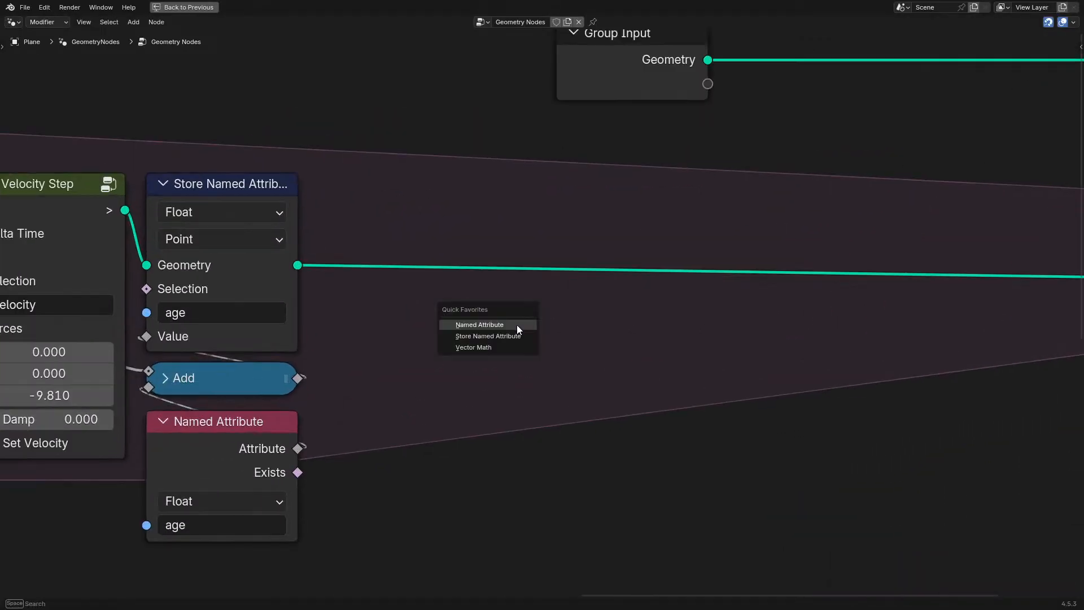
{"action": "left_click", "coordinate": [488, 336]}
{"action": "left_click", "coordinate": [468, 282]}
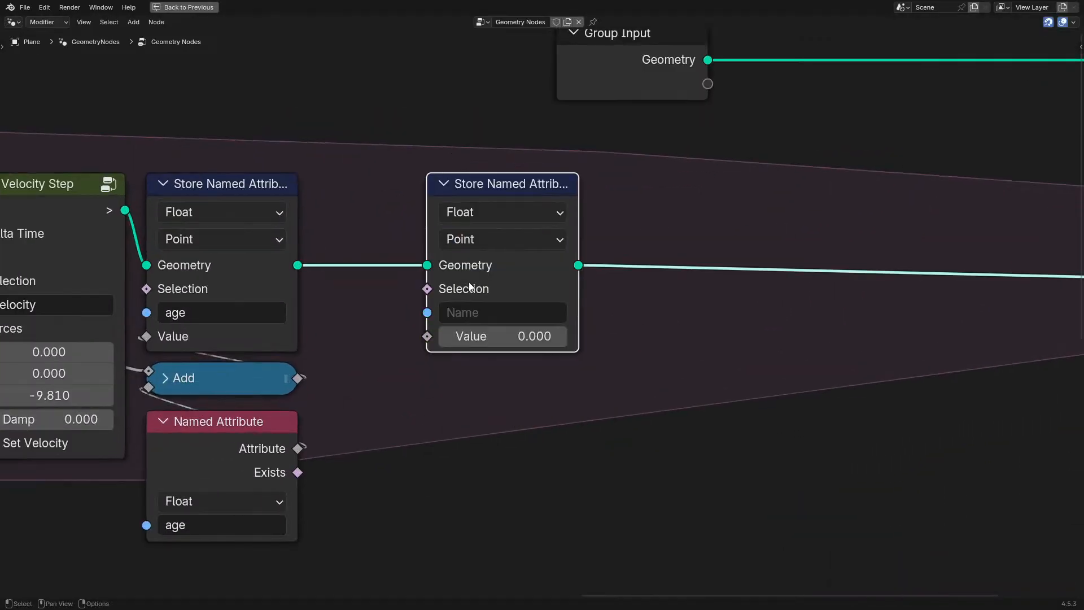
{"action": "left_click", "coordinate": [493, 314]}
{"action": "type", "text": "will_delete"}
{"action": "key", "text": "Return"}
{"action": "left_click", "coordinate": [507, 215]}
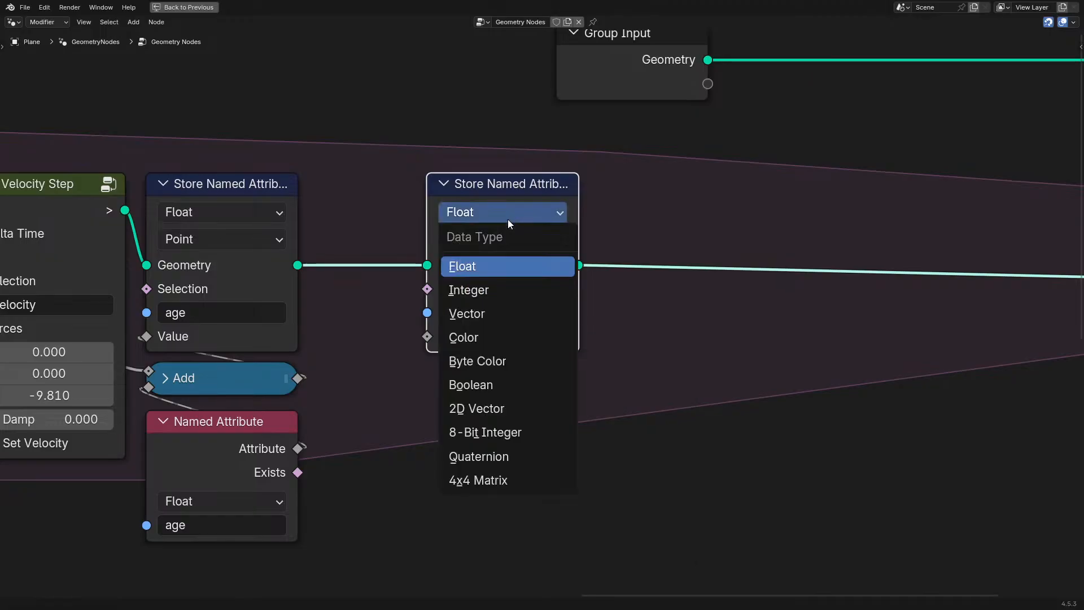
{"action": "left_click", "coordinate": [471, 384]}
{"action": "left_click_drag", "start_coordinate": [494, 185], "coordinate": [667, 217]}
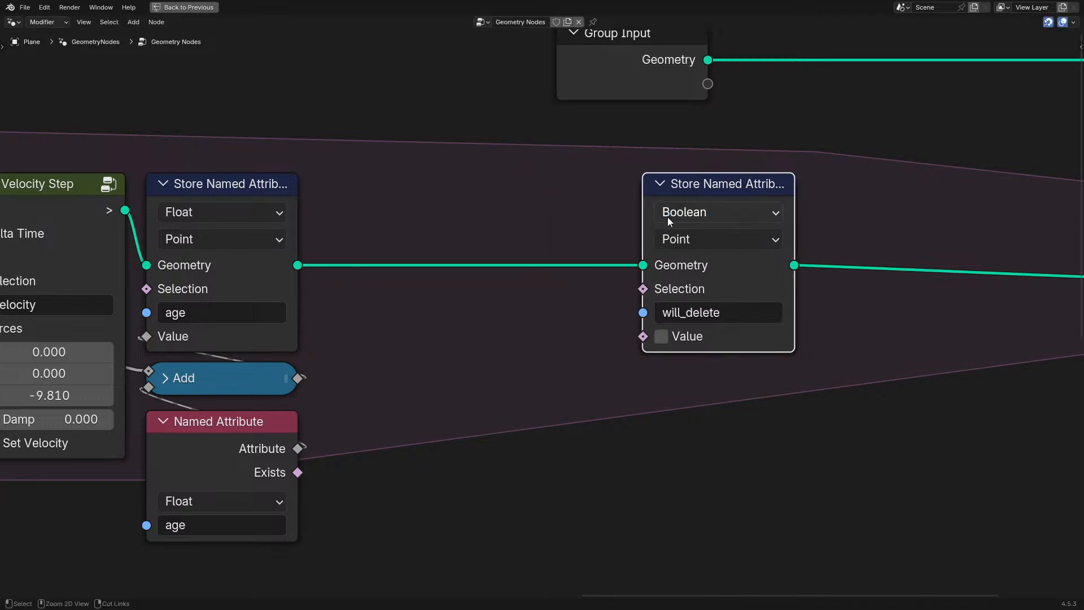
{"action": "key", "text": "shift+a"}
{"action": "left_click", "coordinate": [529, 193]}
{"action": "type", "text": "de"}
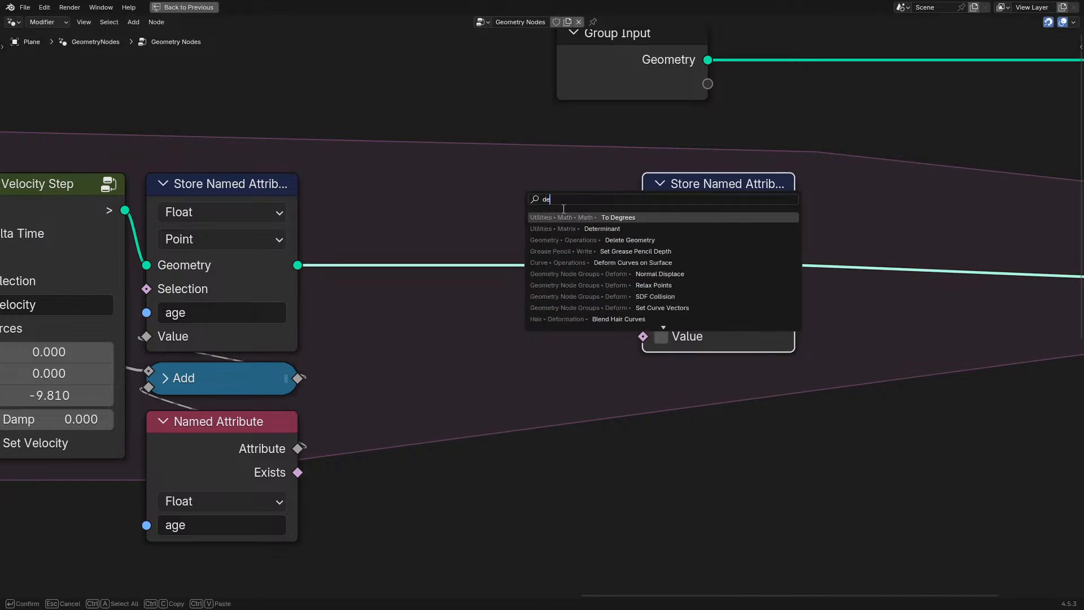
{"action": "key", "text": "Escape"}
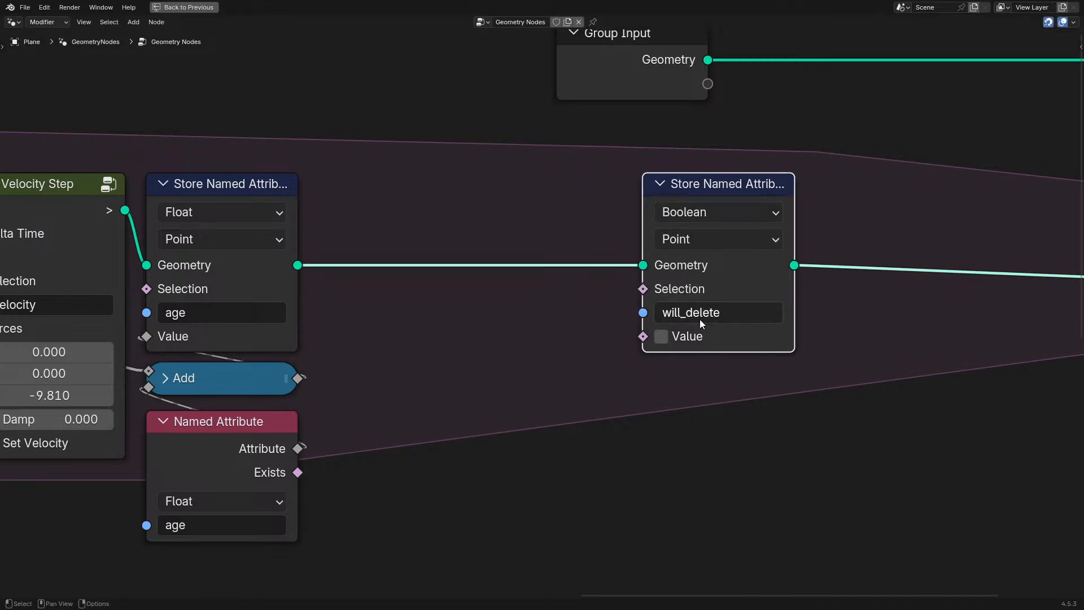
- Insert a Delete Geometry node between the age and will_delete Store Named Attribute nodes
{"action": "scroll", "coordinate": [699, 319], "scroll_direction": "down", "scroll_amount": 1}
{"action": "key", "text": "shift+a"}
{"action": "left_click", "coordinate": [459, 252]}
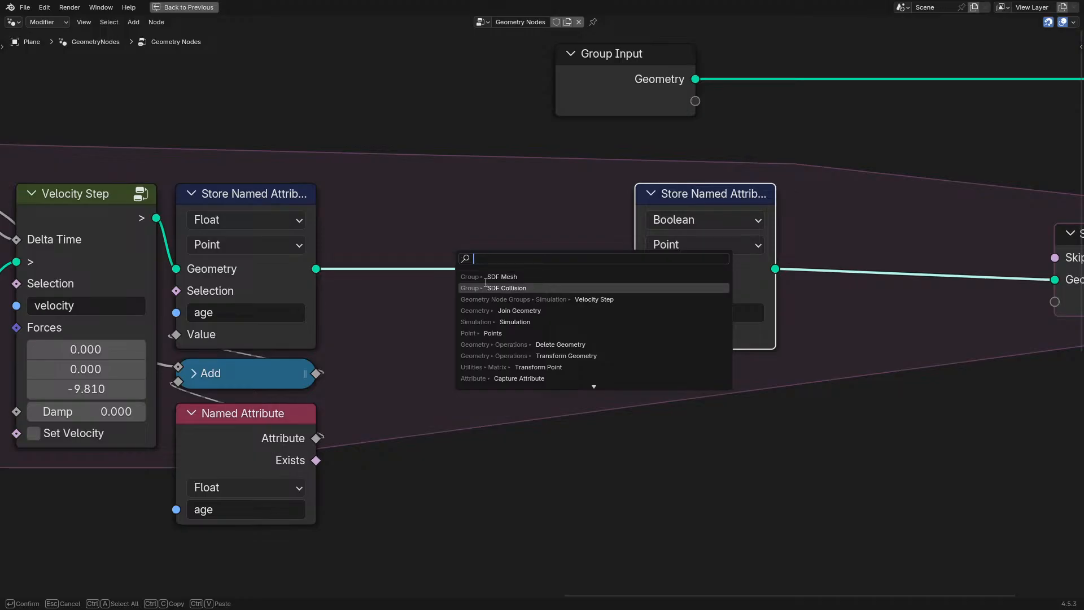
{"action": "type", "text": "de"}
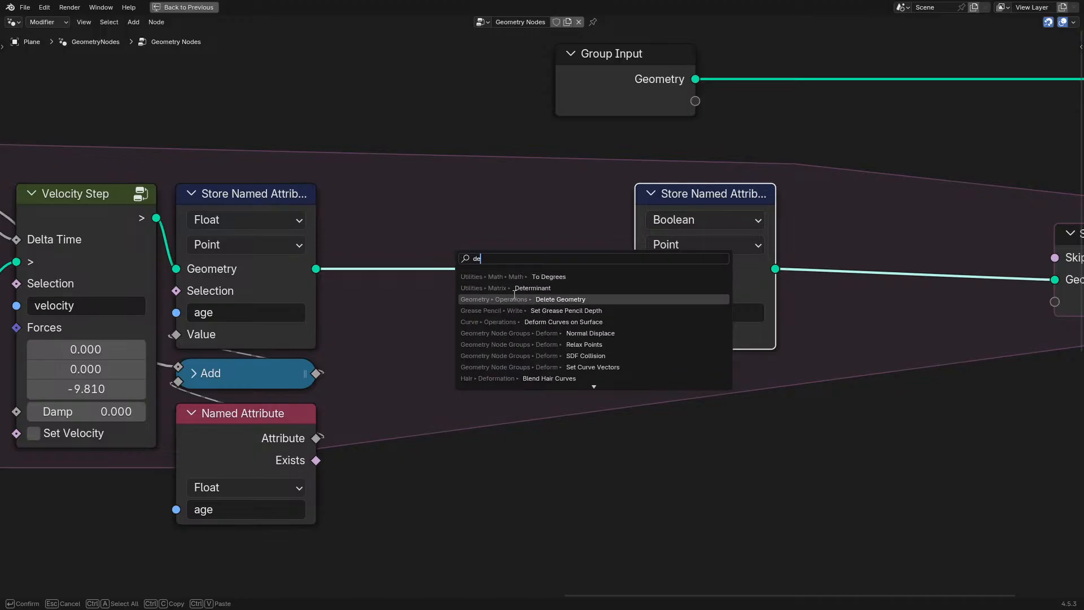
{"action": "left_click", "coordinate": [515, 299]}
{"action": "left_click", "coordinate": [351, 170]}
{"action": "left_click_drag", "start_coordinate": [425, 294], "coordinate": [521, 291]}
- Add a Named Attribute node reading will_delete, connect it to Delete Geometry's Selection, and align it underneath
{"action": "key", "text": "q"}
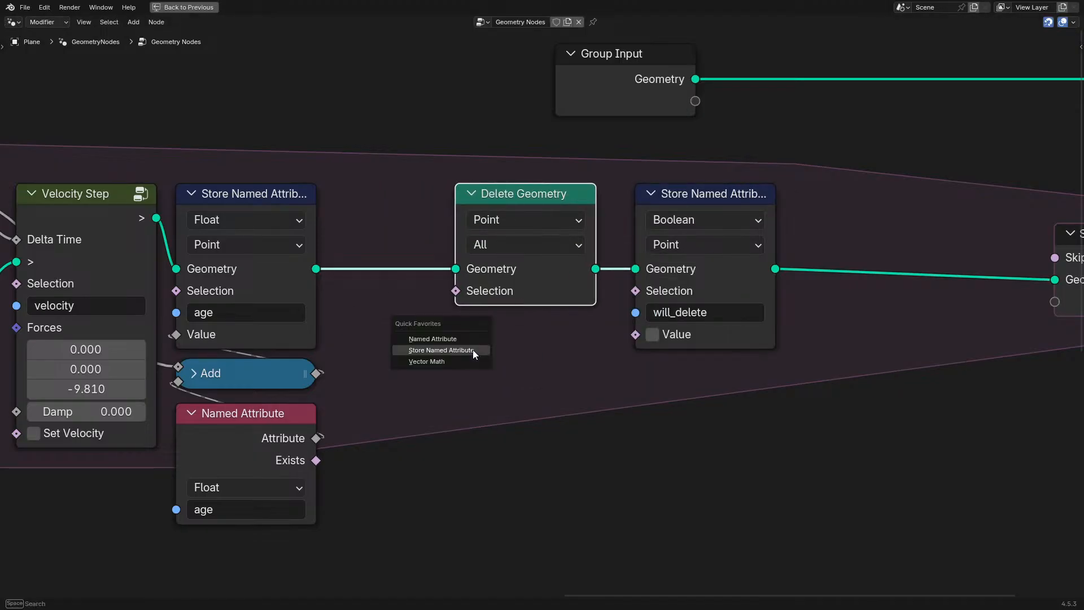
{"action": "left_click", "coordinate": [471, 339]}
{"action": "left_click", "coordinate": [468, 333]}
{"action": "key", "text": "ctrl+c"}
{"action": "key", "text": "ctrl+v"}
{"action": "left_click_drag", "start_coordinate": [615, 358], "coordinate": [447, 292]}
{"action": "left_click_drag", "start_coordinate": [535, 374], "coordinate": [515, 374]}
{"action": "left_click_drag", "start_coordinate": [413, 190], "coordinate": [495, 413]}
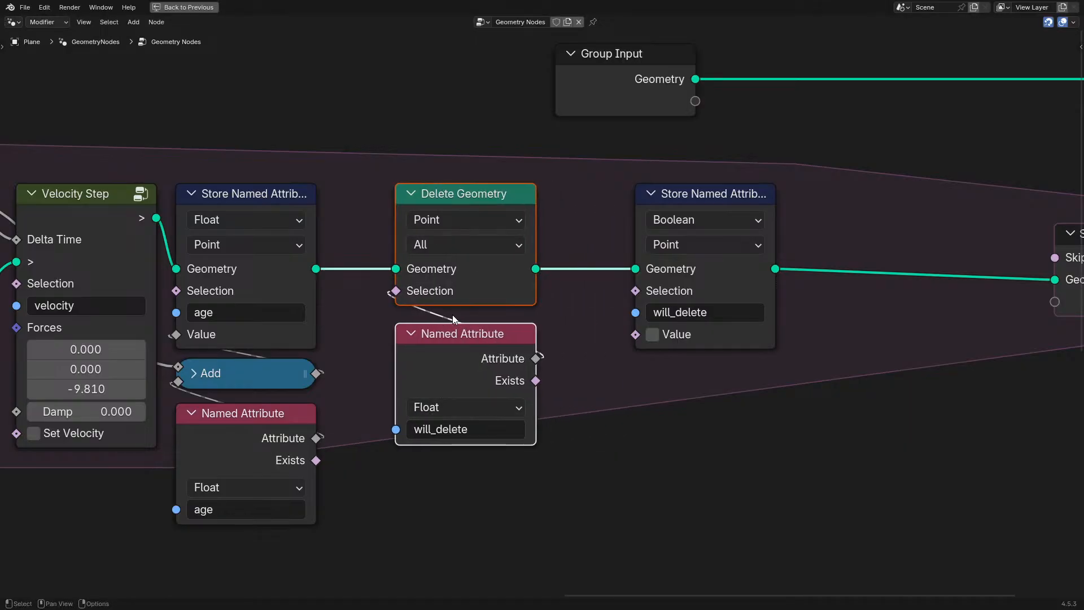
- Shift the will_delete Store Named Attribute node along the chain and duplicate the age Named Attribute node below it
{"action": "scroll", "coordinate": [747, 205], "scroll_direction": "down", "scroll_amount": 3}
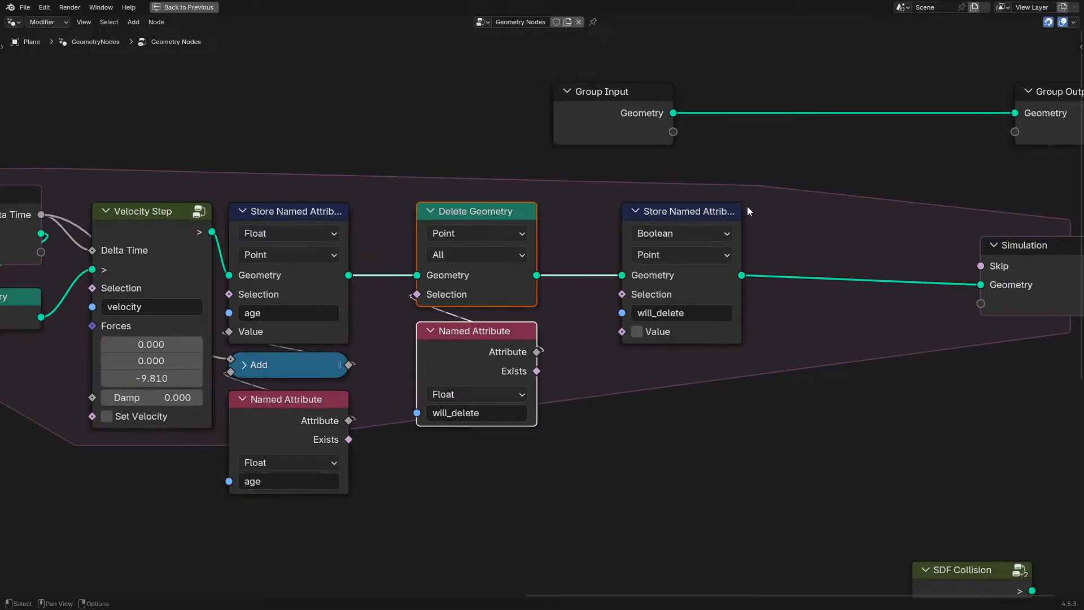
{"action": "scroll", "coordinate": [984, 199], "scroll_direction": "up", "scroll_amount": 1}
{"action": "left_click_drag", "start_coordinate": [706, 214], "coordinate": [774, 214]}
{"action": "left_click", "coordinate": [309, 435]}
{"action": "key", "text": "shift+d"}
{"action": "left_click", "coordinate": [635, 496]}
{"action": "left_click_drag", "start_coordinate": [673, 489], "coordinate": [686, 484]}
- Add a Float Greater Than comparison of age against 1.000 and connect its result to the will_delete node's Value
{"action": "type", "text": "gre"}
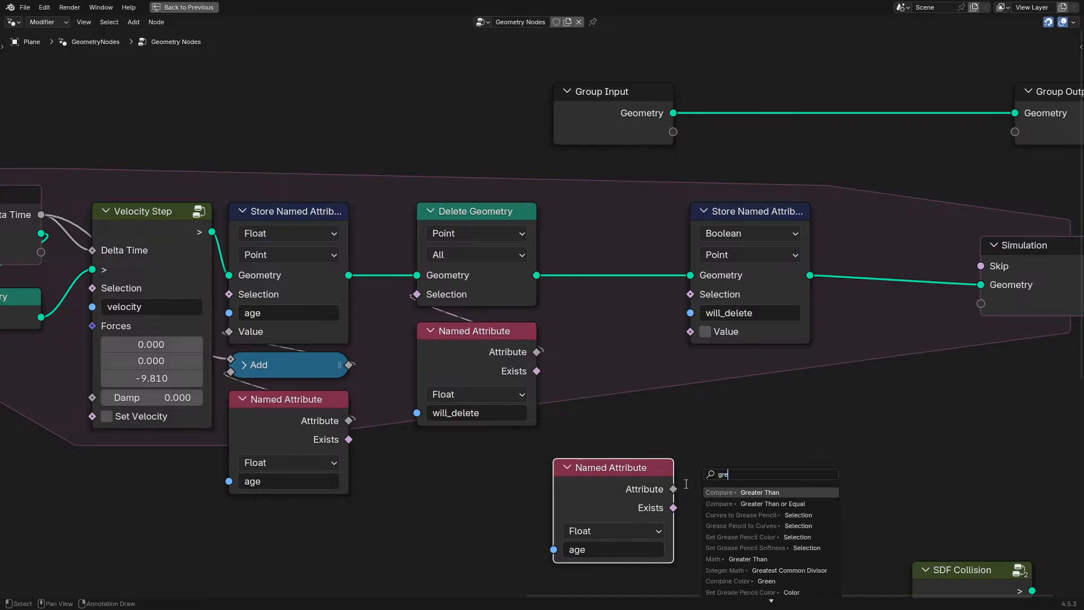
{"action": "key", "text": "Return"}
{"action": "left_click", "coordinate": [781, 571]}
{"action": "left_click_drag", "start_coordinate": [810, 471], "coordinate": [689, 332]}
- Stack the Greater Than and age nodes under the will_delete store node and group the age and deletion nodes in a frame
{"action": "left_click_drag", "start_coordinate": [738, 459], "coordinate": [740, 377]}
{"action": "left_click_drag", "start_coordinate": [603, 488], "coordinate": [738, 522]}
{"action": "scroll", "coordinate": [738, 521], "scroll_direction": "down", "scroll_amount": 1}
{"action": "left_click_drag", "start_coordinate": [652, 232], "coordinate": [732, 520]}
{"action": "left_click_drag", "start_coordinate": [731, 521], "coordinate": [637, 520]}
{"action": "left_click_drag", "start_coordinate": [308, 557], "coordinate": [691, 297]}
{"action": "key", "text": "ctrl+j"}
{"action": "left_click_drag", "start_coordinate": [502, 499], "coordinate": [623, 291]}
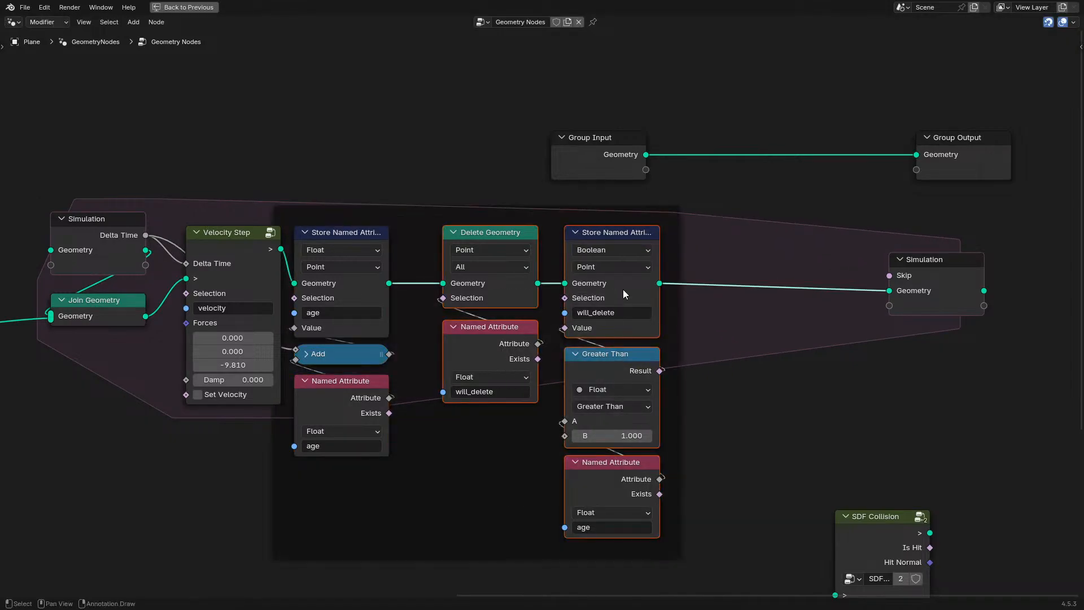
- Tighten the spacing of the deletion nodes and Simulation output, and connect the simulation's Geometry to Group Output
{"action": "key", "text": "g"}
{"action": "left_click", "coordinate": [571, 288]}
{"action": "left_click", "coordinate": [516, 213]}
{"action": "left_click_drag", "start_coordinate": [516, 213], "coordinate": [570, 213]}
{"action": "left_click", "coordinate": [933, 275]}
{"action": "left_click_drag", "start_coordinate": [933, 275], "coordinate": [917, 155]}
- Play the particle simulation from the start and examine the falling points from another viewing angle
{"action": "key", "text": "ctrl+space"}
{"action": "key", "text": "space"}
{"action": "left_click", "coordinate": [222, 567]}
{"action": "middle_click_drag", "start_coordinate": [605, 408], "coordinate": [749, 454]}
{"action": "key", "text": "space"}
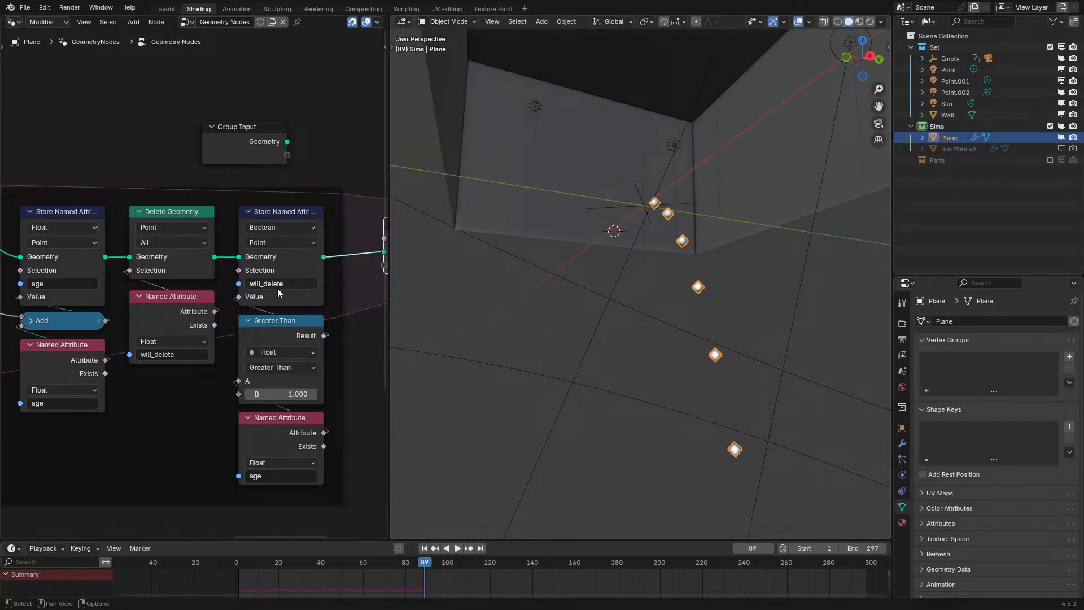
{"action": "key", "text": "space"}
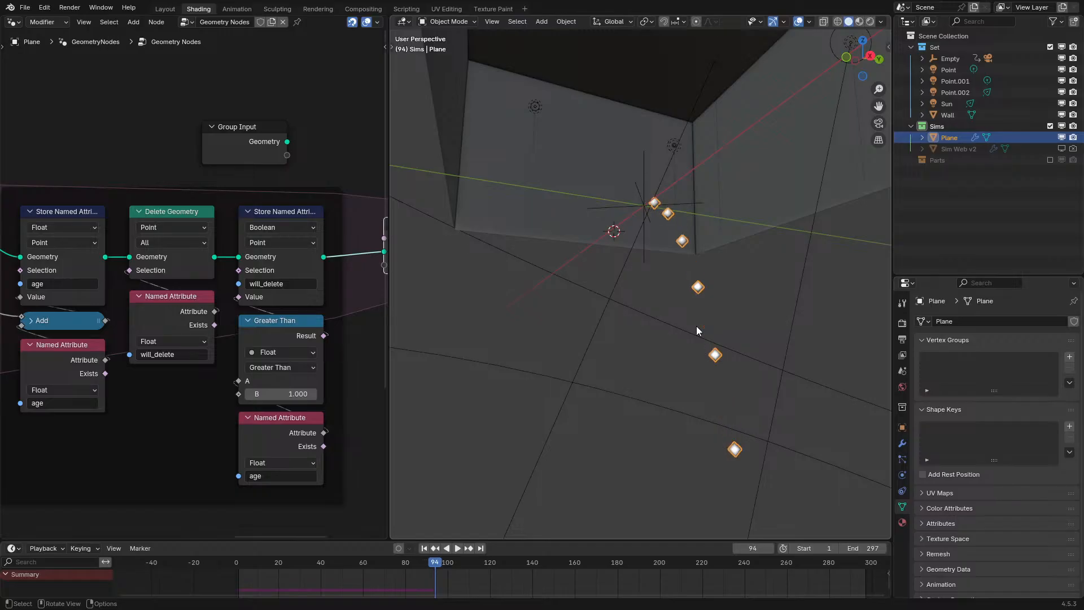
- Add an Object Info node referencing the Plane object in the free space of the Sim Web v2 node tree
{"action": "left_click", "coordinate": [967, 148]}
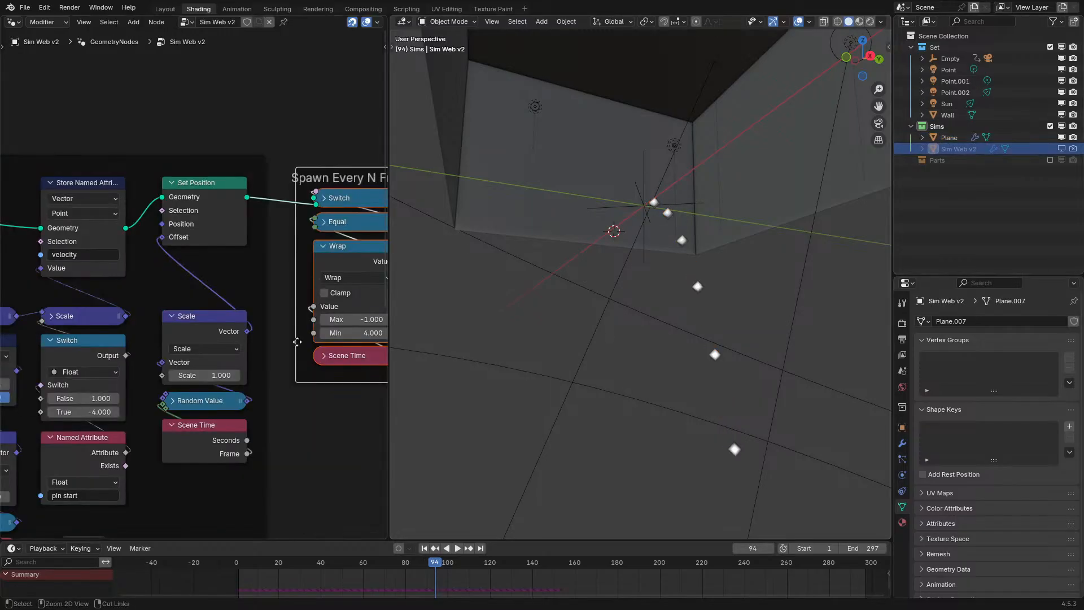
{"action": "key", "text": "ctrl+space"}
{"action": "scroll", "coordinate": [257, 334], "scroll_direction": "down", "scroll_amount": 7}
{"action": "middle_click_drag", "start_coordinate": [114, 353], "coordinate": [442, 213]}
{"action": "scroll", "coordinate": [488, 353], "scroll_direction": "up", "scroll_amount": 7}
{"action": "middle_click_drag", "start_coordinate": [481, 423], "coordinate": [463, 373]}
{"action": "scroll", "coordinate": [472, 385], "scroll_direction": "up", "scroll_amount": 2}
{"action": "key", "text": "q"}
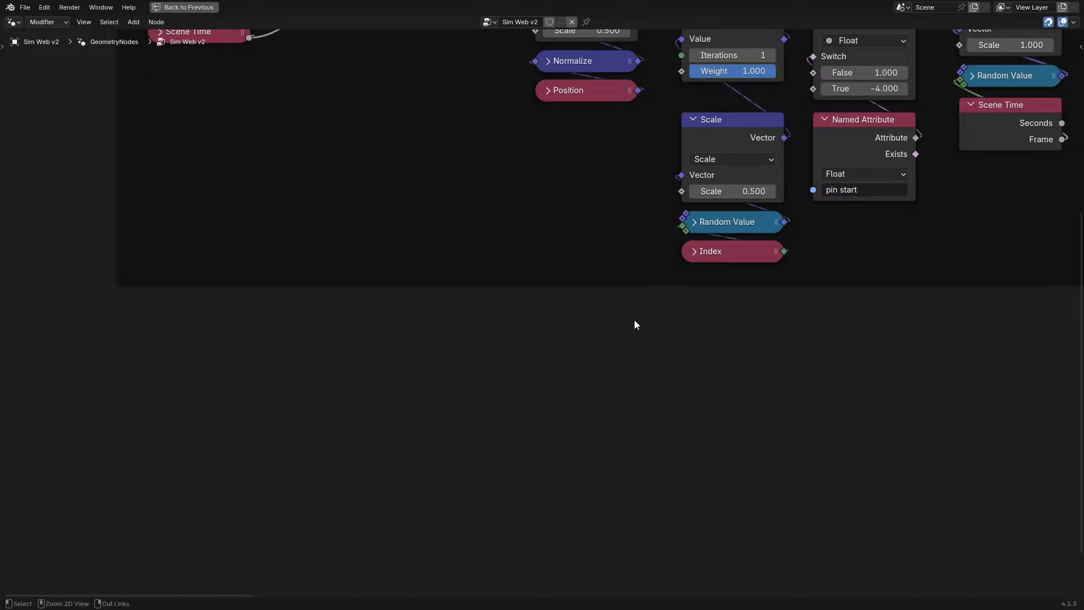
{"action": "key", "text": "ctrl+space"}
{"action": "left_click_drag", "start_coordinate": [954, 138], "coordinate": [175, 393]}
{"action": "key", "text": "ctrl+space"}
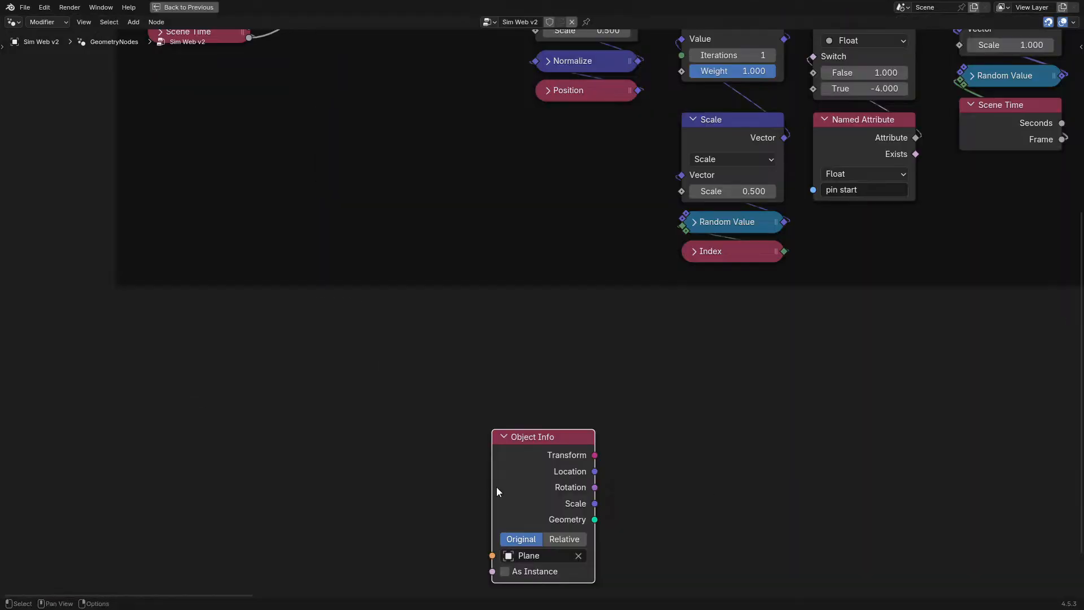
{"action": "key", "text": "ctrl+space"}
- Rename the Plane object as Particle Sim
{"action": "double_click", "coordinate": [948, 137]}
{"action": "type", "text": "Partile Sim"}
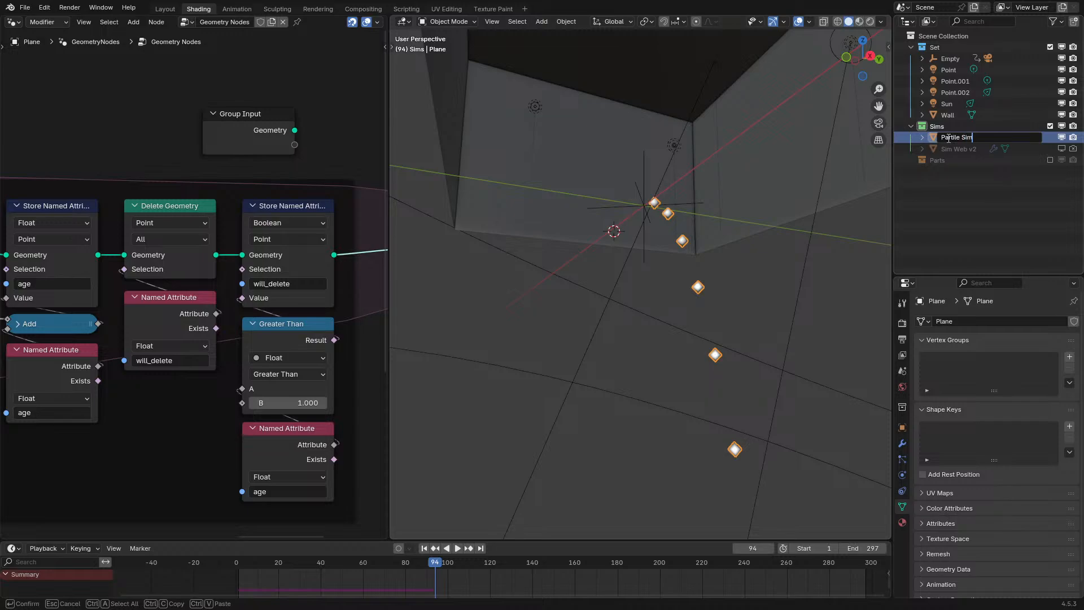
{"action": "type", "text": "c"}
{"action": "key", "text": "Return"}
- Reposition Object Info in the Sim Web v2 node tree and connect its Geometry to a new Point-domain Separate Geometry node
{"action": "left_click", "coordinate": [958, 148]}
{"action": "key", "text": "ctrl+space"}
{"action": "left_click_drag", "start_coordinate": [497, 517], "coordinate": [85, 428]}
{"action": "left_click_drag", "start_coordinate": [170, 450], "coordinate": [214, 455]}
{"action": "type", "text": "sep"}
{"action": "key", "text": "Return"}
{"action": "left_click", "coordinate": [280, 407]}
- Add a Named Attribute node below the Separate Geometry node
{"action": "key", "text": "q"}
{"action": "left_click", "coordinate": [278, 434]}
{"action": "left_click", "coordinate": [206, 540]}
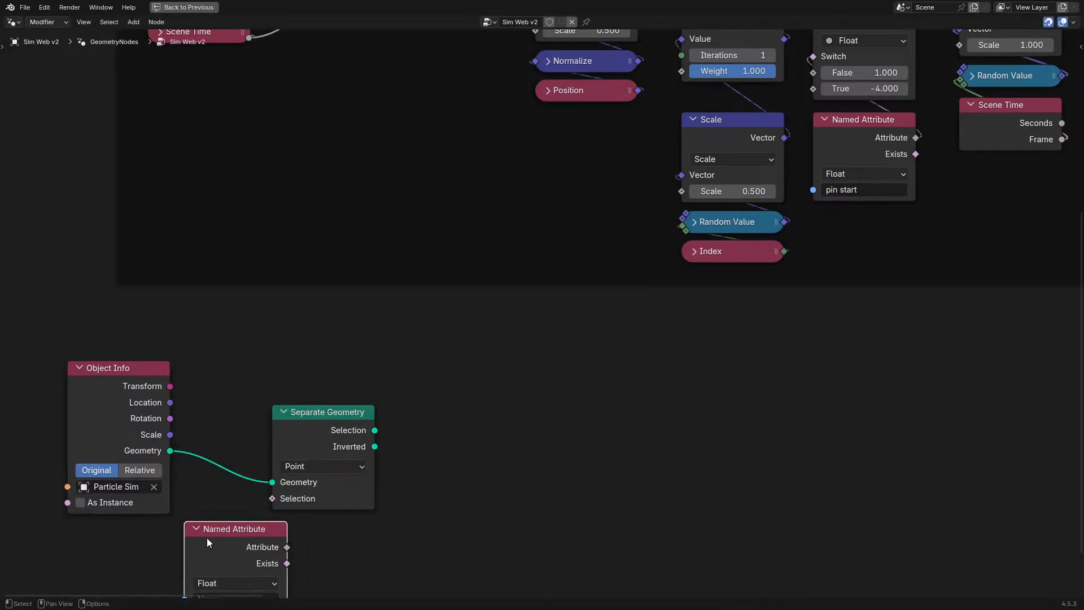
{"action": "middle_click_drag", "start_coordinate": [206, 541], "coordinate": [244, 395]}
{"action": "left_click", "coordinate": [244, 454]}
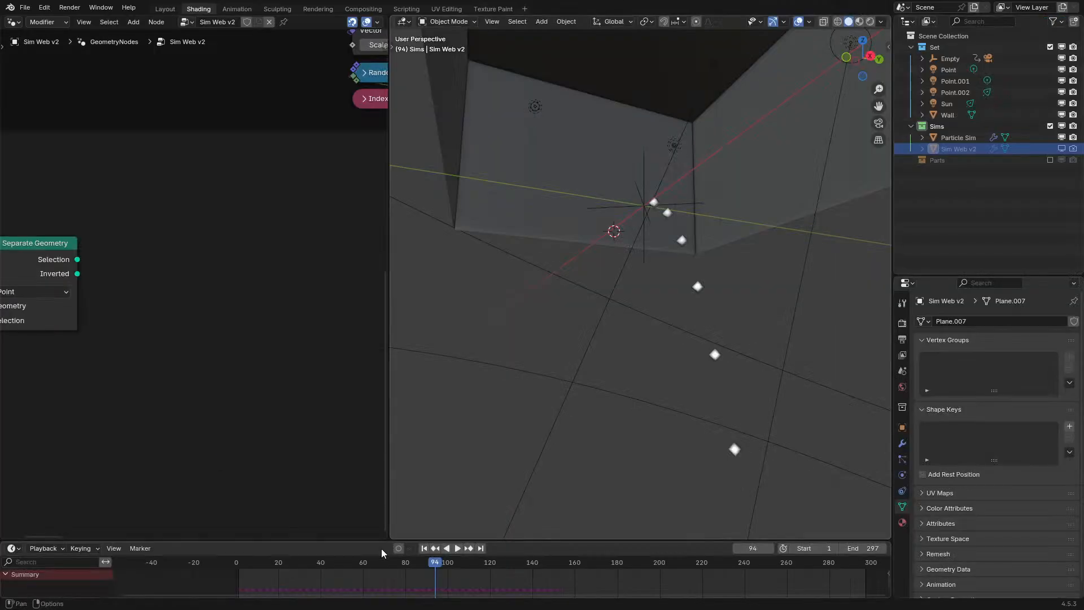
- Enable Sim Web v2 in the viewport and renders and play the first frames of the animation
{"action": "left_click", "coordinate": [212, 558]}
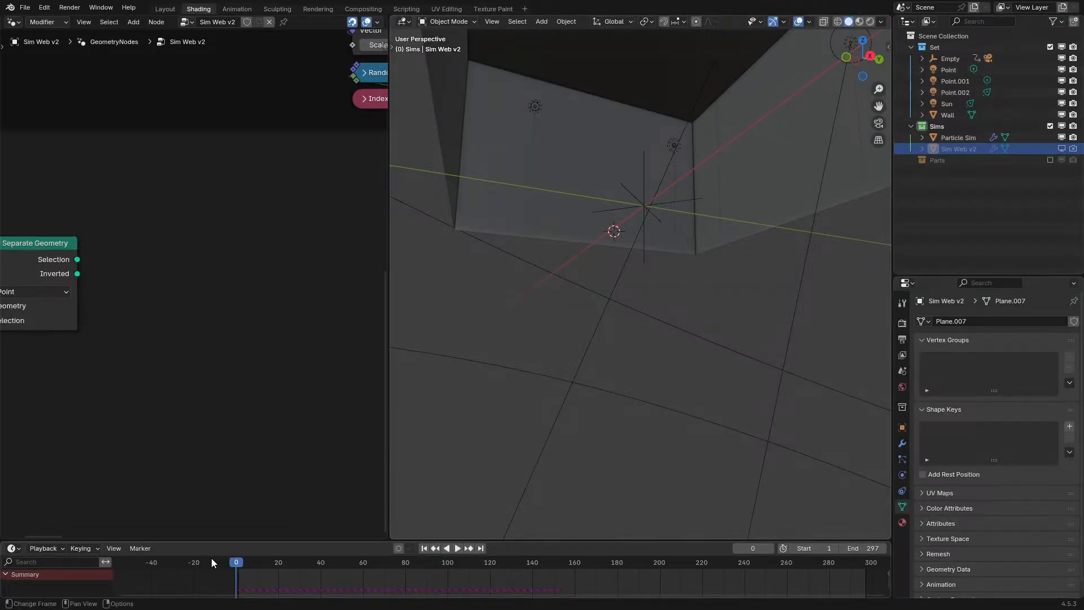
{"action": "key", "text": "space"}
{"action": "key", "text": "space"}
{"action": "left_click_drag", "start_coordinate": [1061, 149], "coordinate": [1073, 149]}
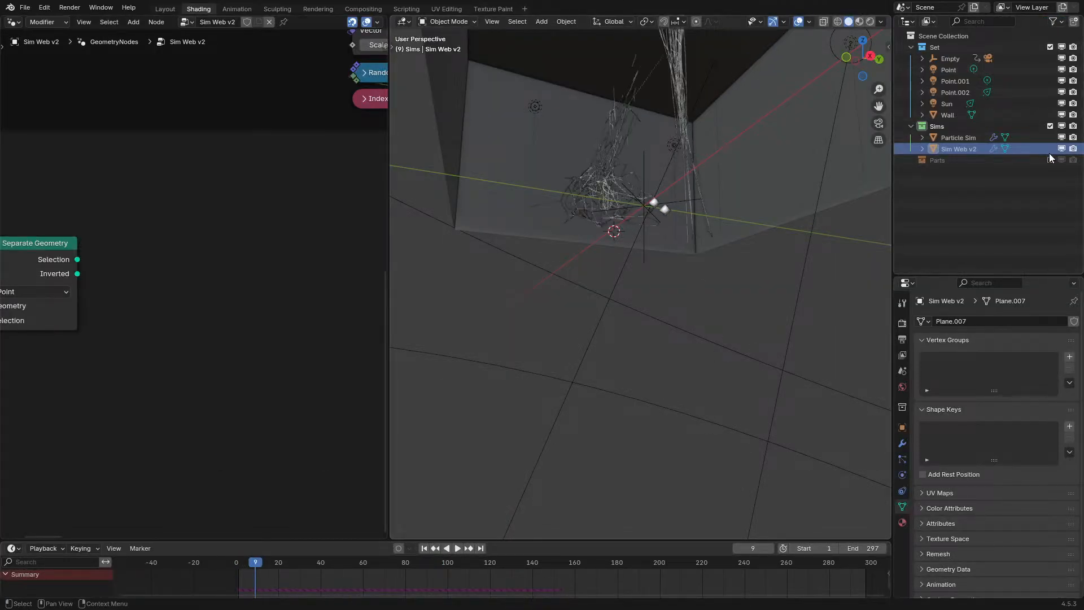
{"action": "key", "text": "space"}
{"action": "key", "text": "space"}
{"action": "left_click", "coordinate": [239, 563]}
{"action": "key", "text": "space"}
{"action": "key", "text": "space"}
- Set the new Named Attribute node to read will_delete as a Boolean
{"action": "middle_click_drag", "start_coordinate": [149, 305], "coordinate": [267, 332]}
{"action": "key", "text": "ctrl+space"}
{"action": "left_click", "coordinate": [407, 488]}
{"action": "type", "text": "w"}
{"action": "key", "text": "Escape"}
{"action": "left_click", "coordinate": [389, 486]}
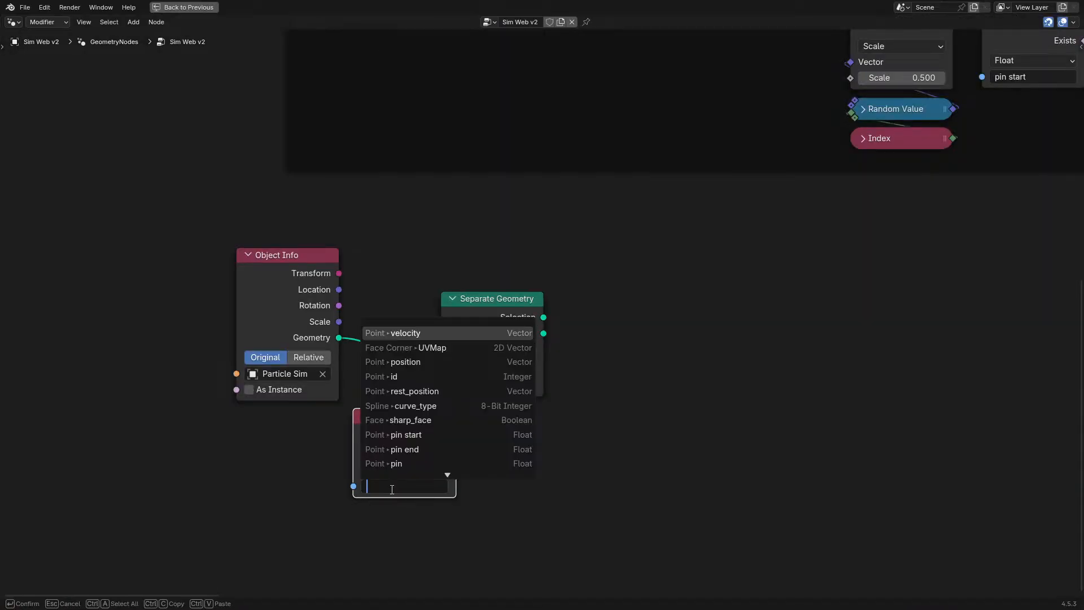
{"action": "type", "text": "will_delete"}
{"action": "key", "text": "Return"}
{"action": "left_click", "coordinate": [391, 472]}
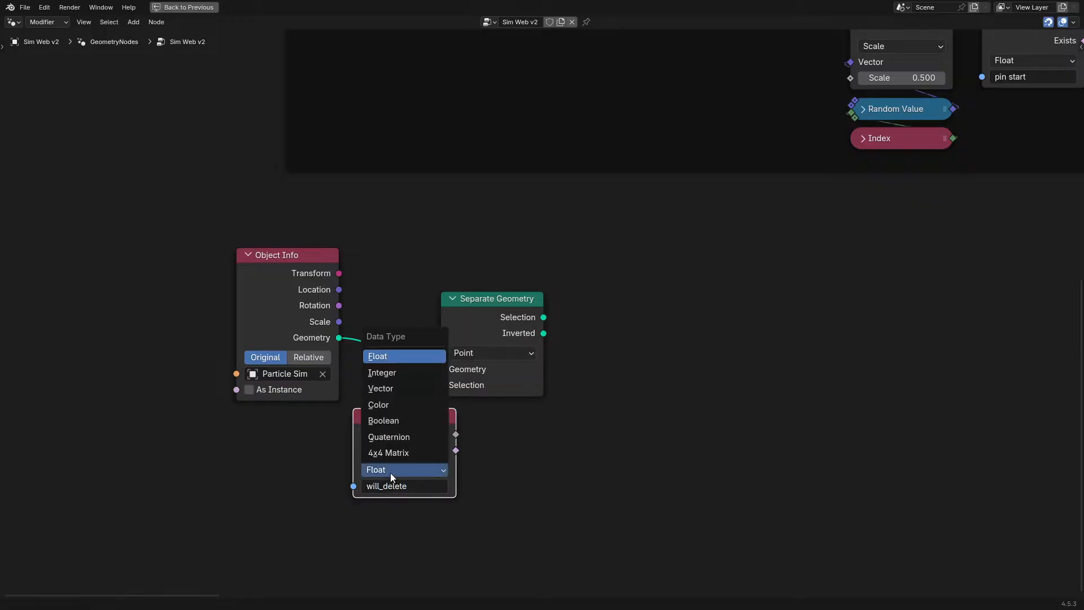
{"action": "left_click", "coordinate": [384, 421]}
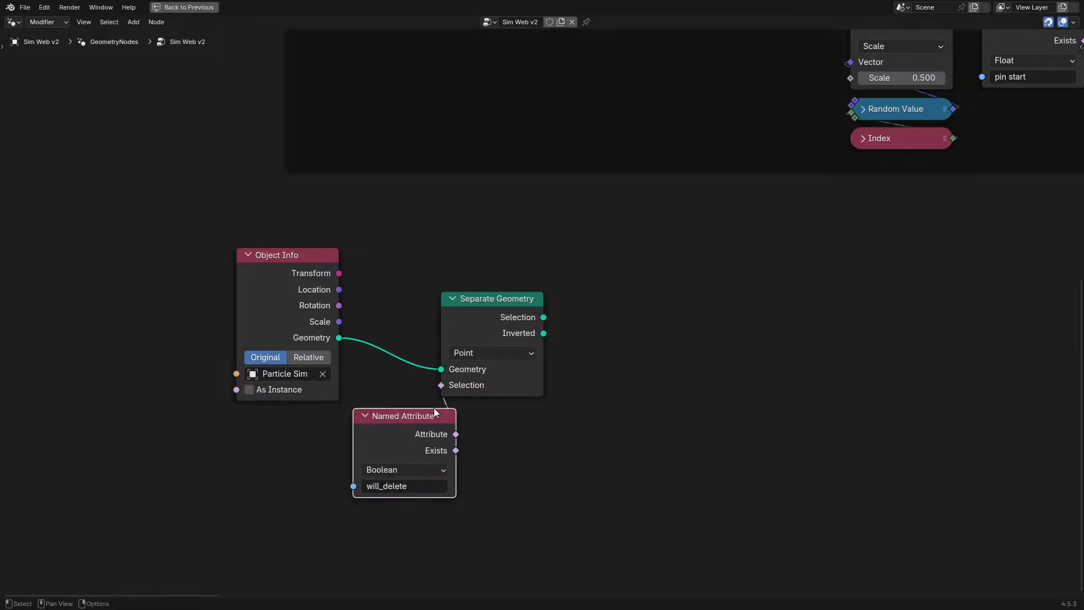
- Connect the will_delete attribute to Separate Geometry's Selection and align both nodes beside Object Info
{"action": "left_click_drag", "start_coordinate": [428, 427], "coordinate": [515, 427]}
{"action": "left_click_drag", "start_coordinate": [429, 234], "coordinate": [591, 451]}
{"action": "key", "text": "g"}
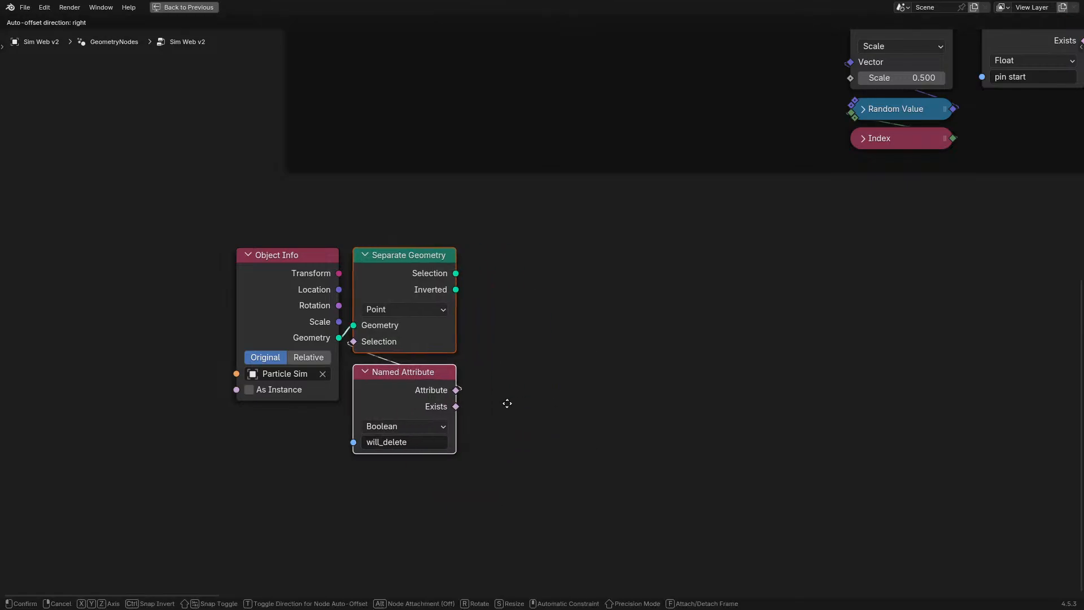
{"action": "left_click", "coordinate": [519, 404]}
- Output Separate Geometry's Selection from the Sim Web v2 tree and replay the animation to check the separated points
{"action": "key", "text": "ctrl+space"}
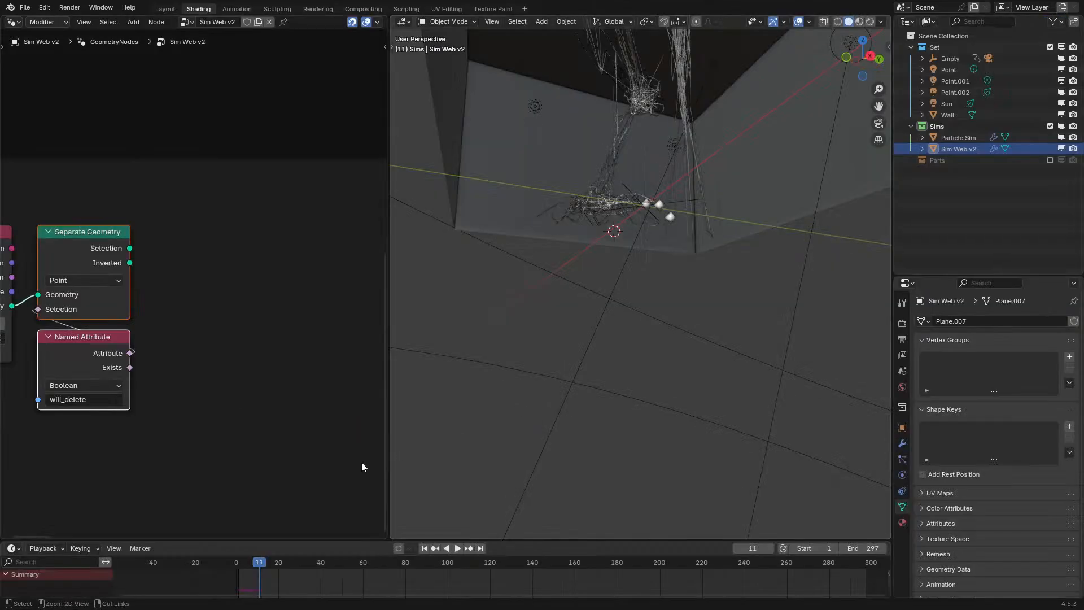
{"action": "left_click", "coordinate": [226, 557]}
{"action": "key", "text": "space"}
{"action": "key", "text": "space"}
{"action": "left_click", "coordinate": [107, 254], "text": "ctrl+shift"}
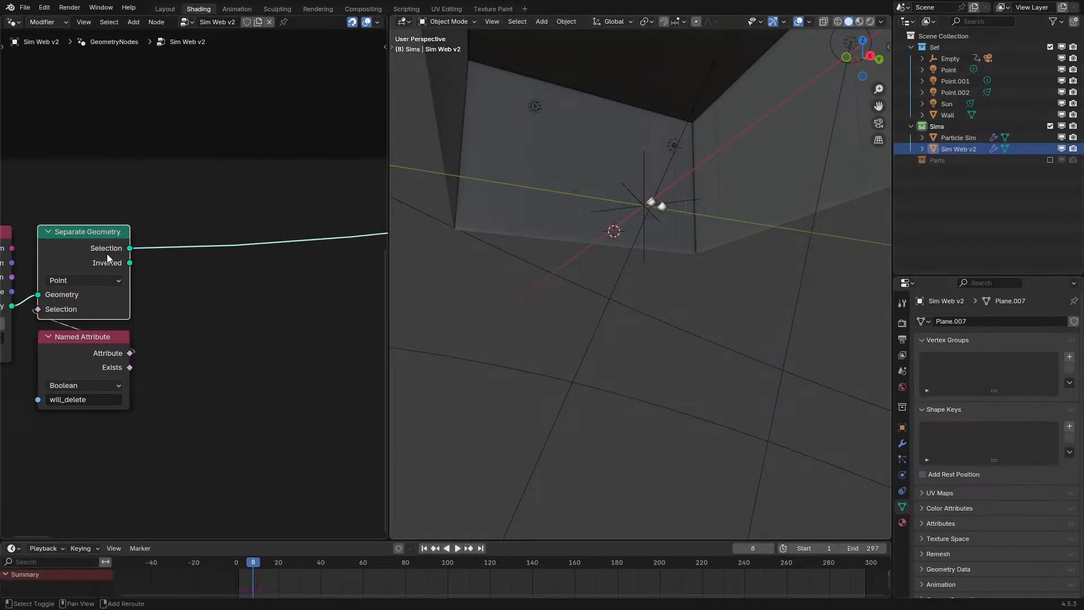
{"action": "key", "text": "space"}
{"action": "scroll", "coordinate": [599, 402], "scroll_direction": "down", "scroll_amount": 1}
{"action": "middle_click_drag", "start_coordinate": [598, 402], "coordinate": [587, 364], "text": "shift"}
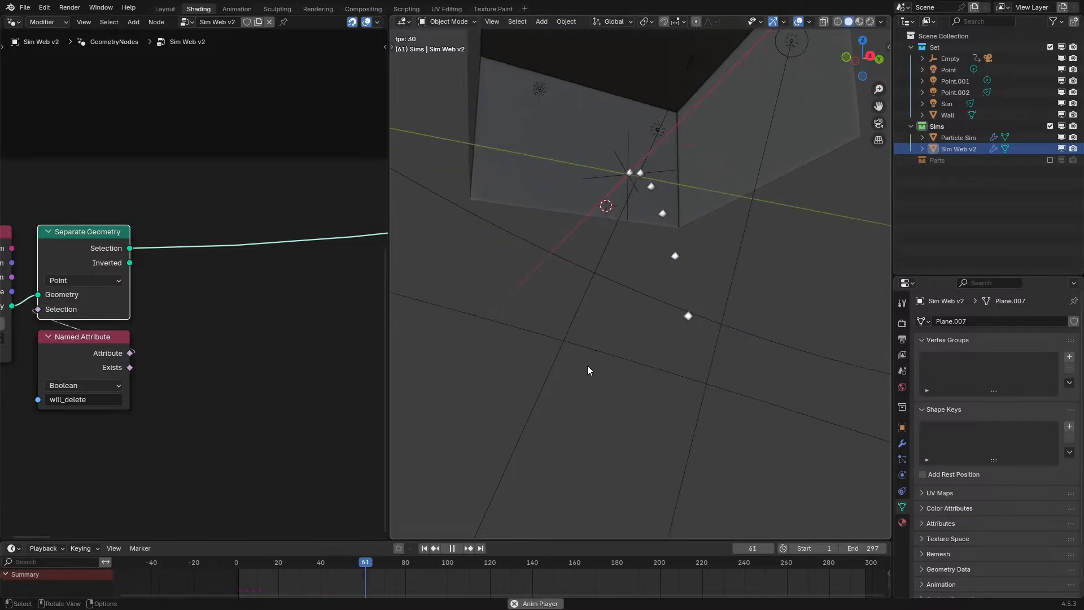
{"action": "key", "text": "space"}
- Review Particle Sim's age and will_delete nodes, and return to Sim Web v2's Separate Geometry setup
{"action": "left_click", "coordinate": [958, 137]}
{"action": "key", "text": "ctrl+space"}
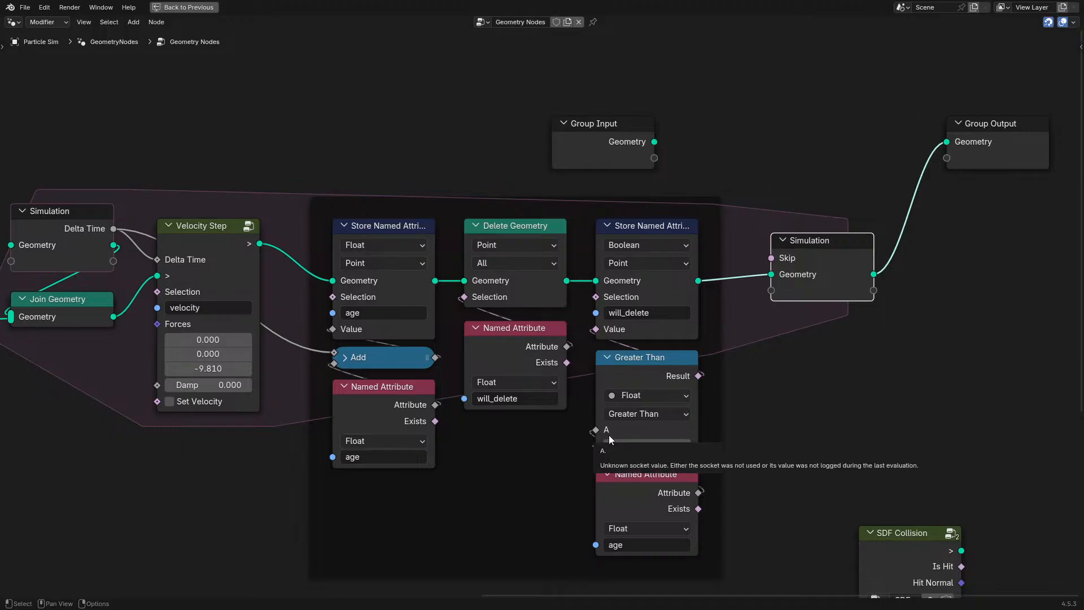
{"action": "key", "text": "ctrl+space"}
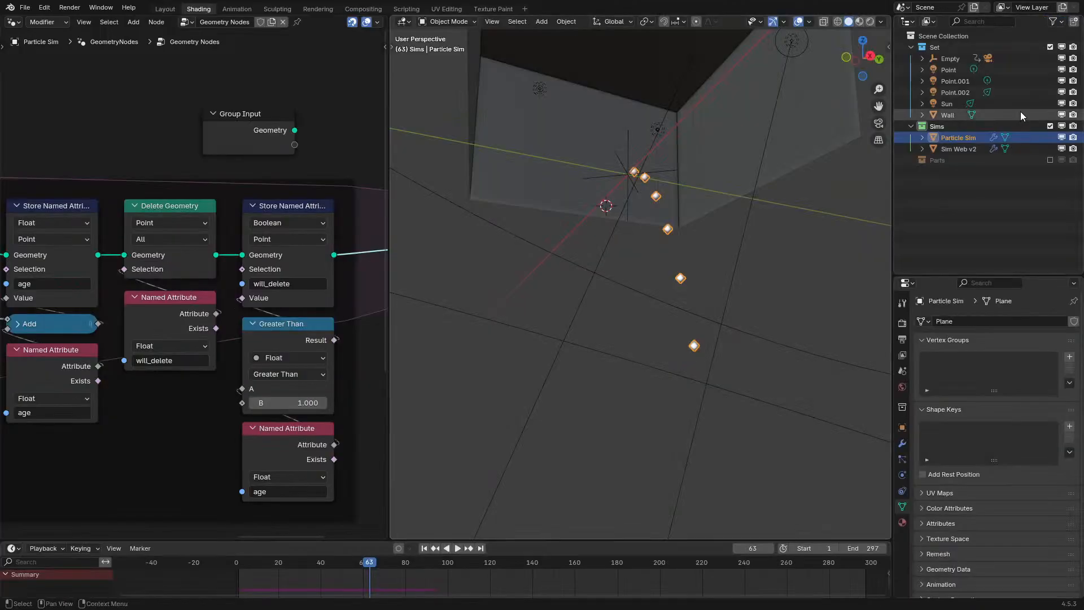
{"action": "left_click", "coordinate": [959, 148]}
{"action": "middle_click_drag", "start_coordinate": [86, 380], "coordinate": [220, 368]}
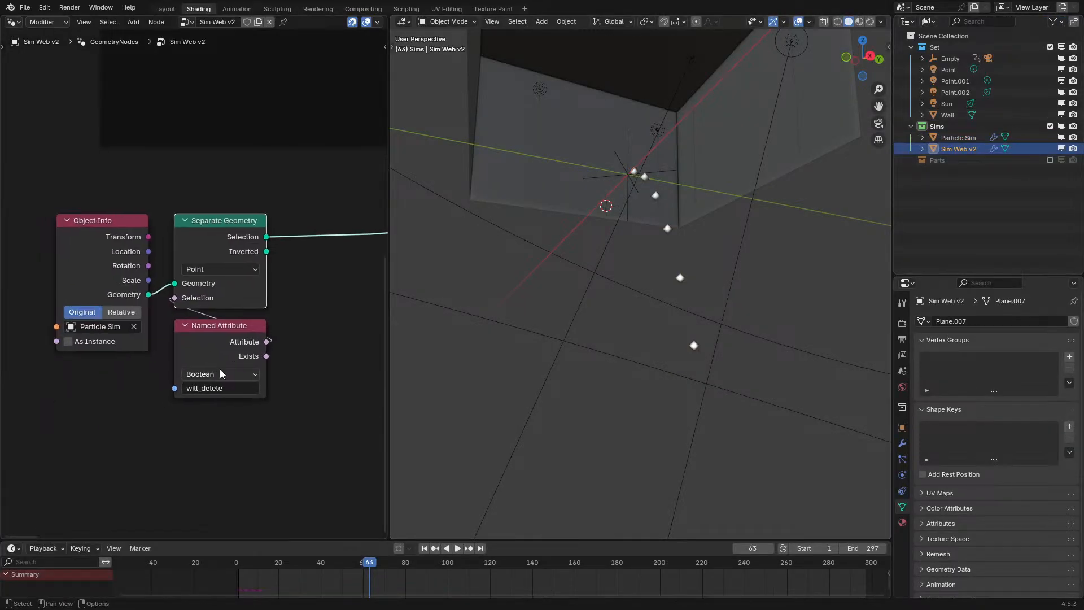
- Set the Particle Sim Object Info node to Relative and replay the animation to check the separated points' positions
{"action": "key", "text": "space"}
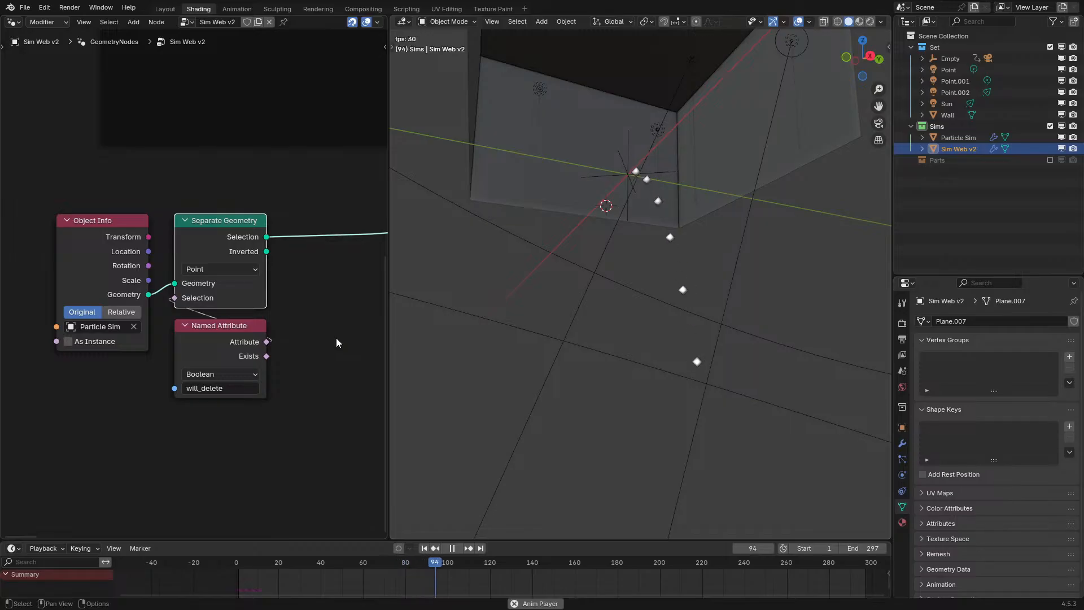
{"action": "key", "text": "Left"}
{"action": "key", "text": "Left"}
{"action": "key", "text": "Left"}
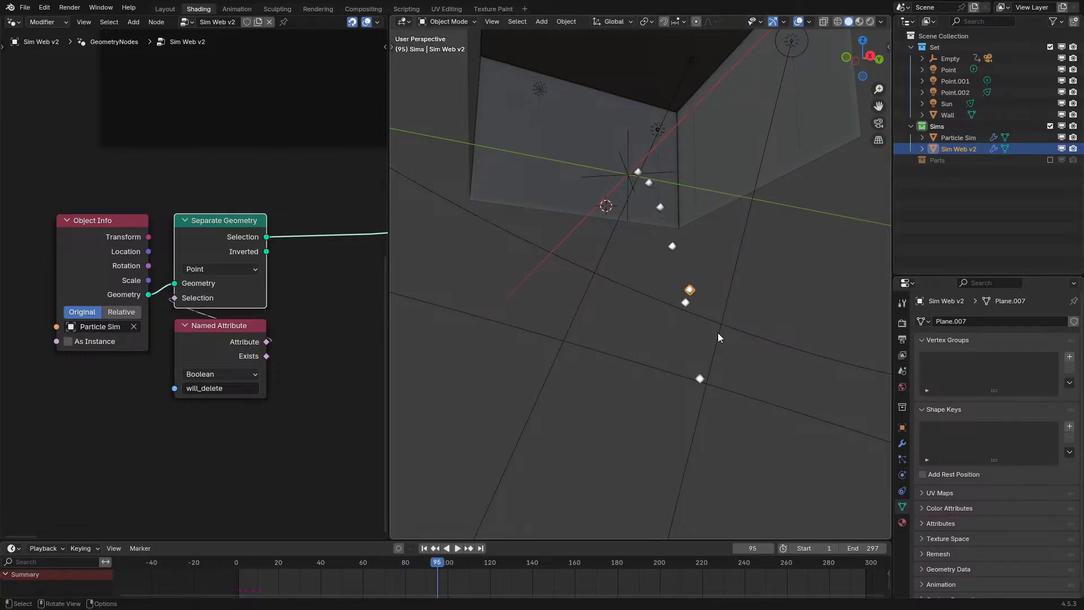
{"action": "left_click", "coordinate": [122, 312]}
{"action": "key", "text": "Right"}
{"action": "key", "text": "Right"}
{"action": "key", "text": "Right"}
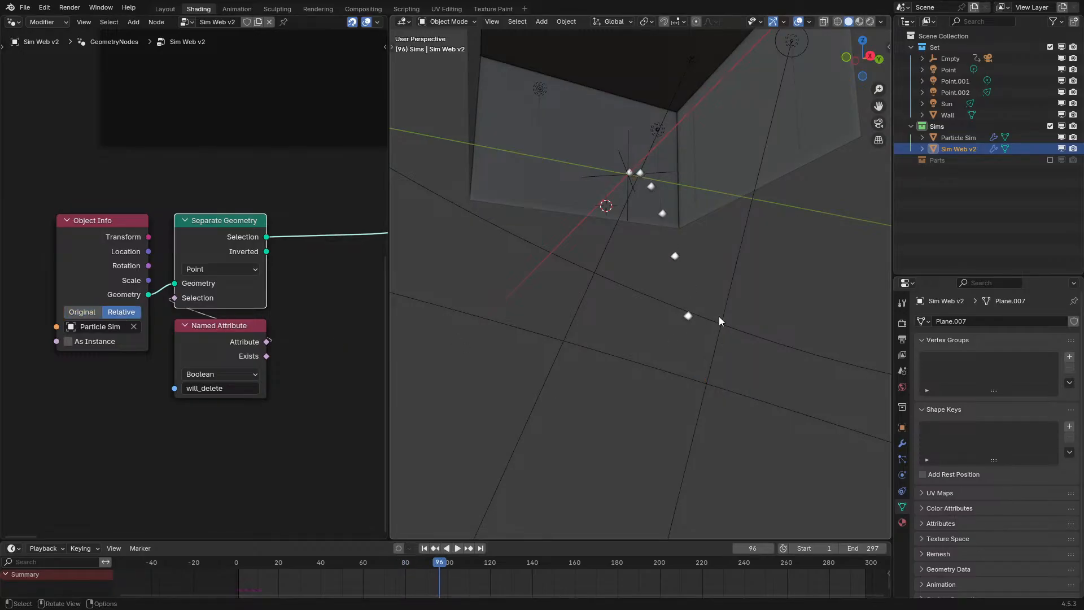
{"action": "key", "text": "space"}
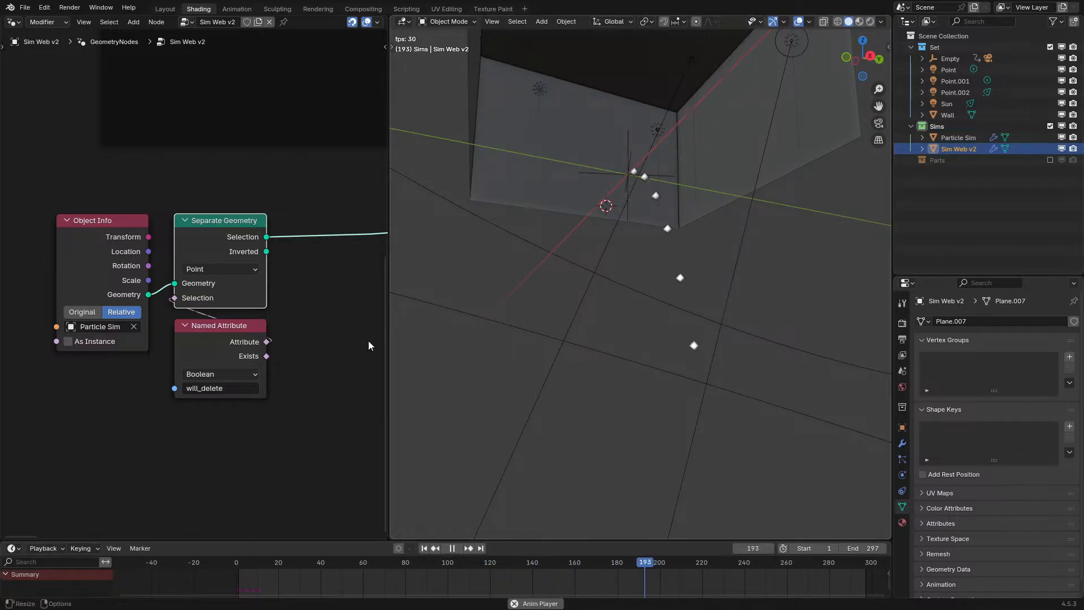
{"action": "key", "text": "space"}
- Add an Instance on Points node fed by Separate Geometry's Selection output
{"action": "left_click_drag", "start_coordinate": [93, 394], "coordinate": [278, 222]}
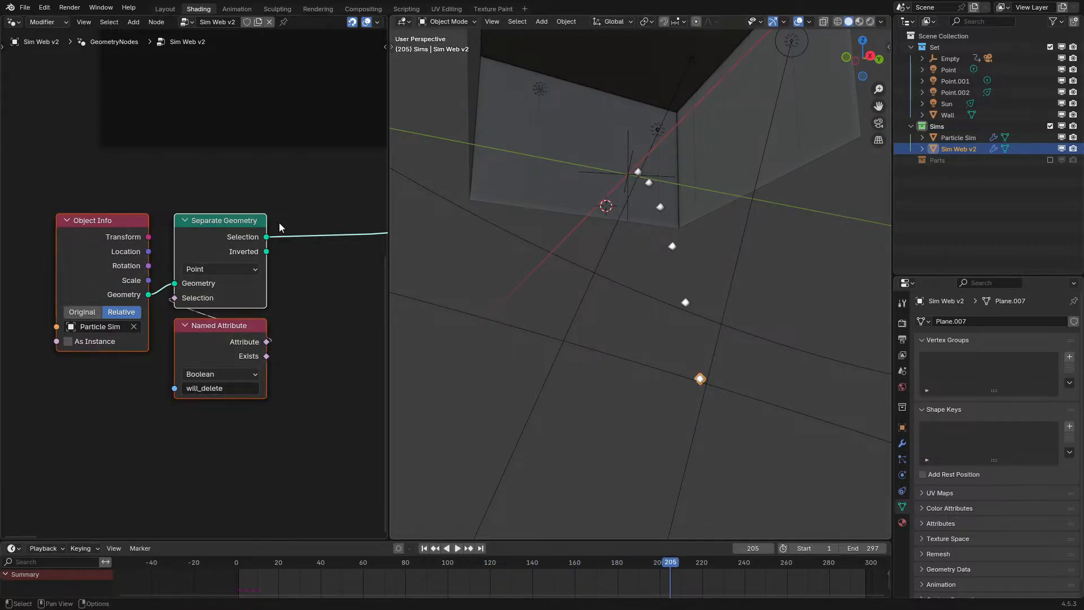
{"action": "key", "text": "ctrl+space"}
{"action": "left_click_drag", "start_coordinate": [345, 276], "coordinate": [501, 263]}
{"action": "type", "text": "incance on"}
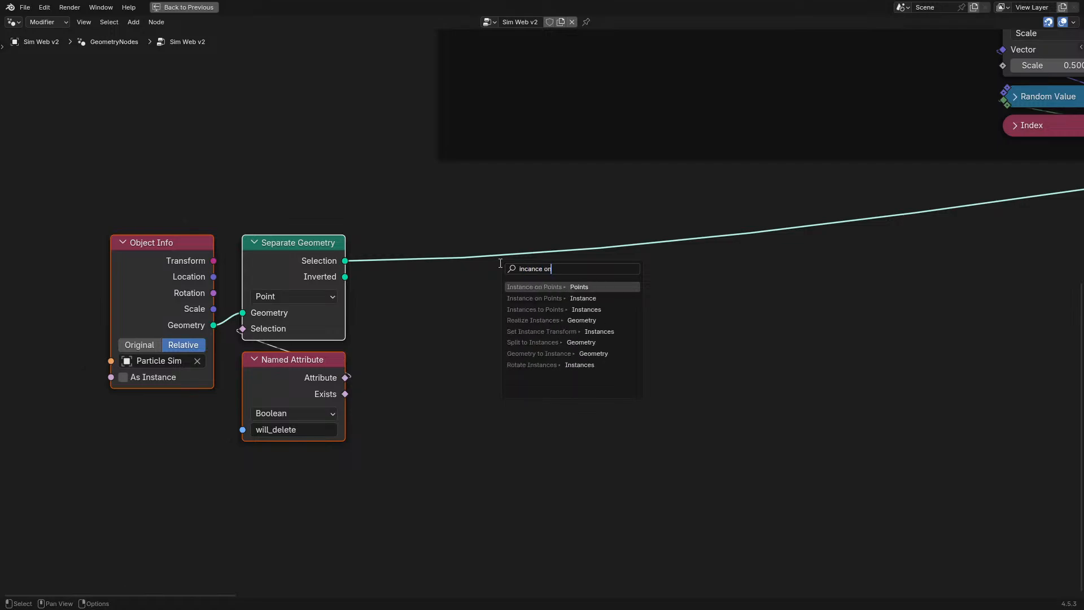
{"action": "key", "text": "Return"}
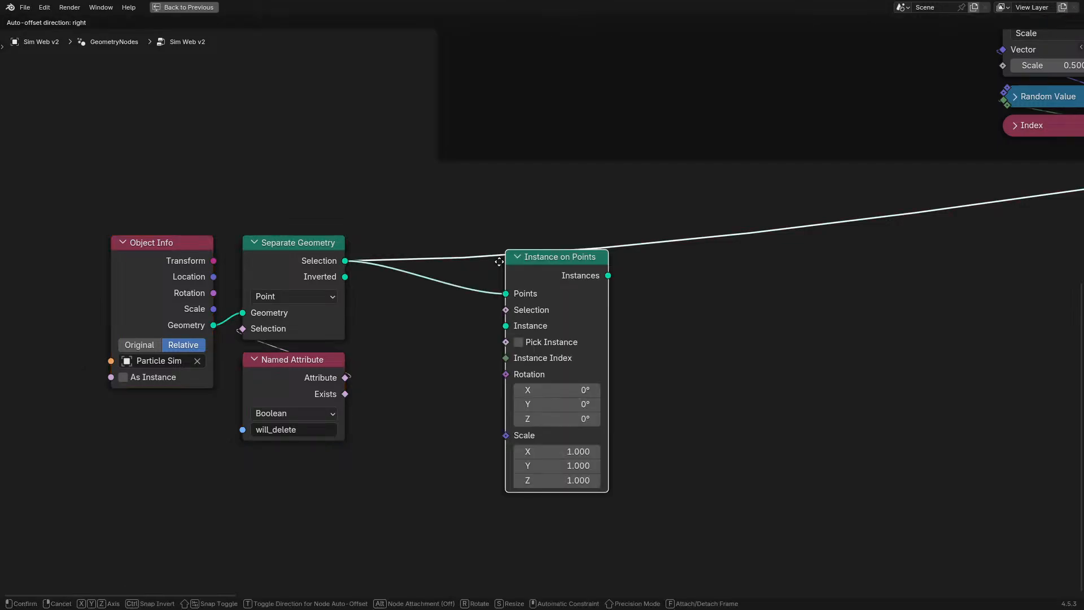
{"action": "left_click", "coordinate": [128, 435]}
- Spread the Particle Sim source nodes and Instance on Points apart to leave room between them
{"action": "left_click_drag", "start_coordinate": [128, 432], "coordinate": [416, 279]}
{"action": "key", "text": "g"}
{"action": "left_click", "coordinate": [286, 320]}
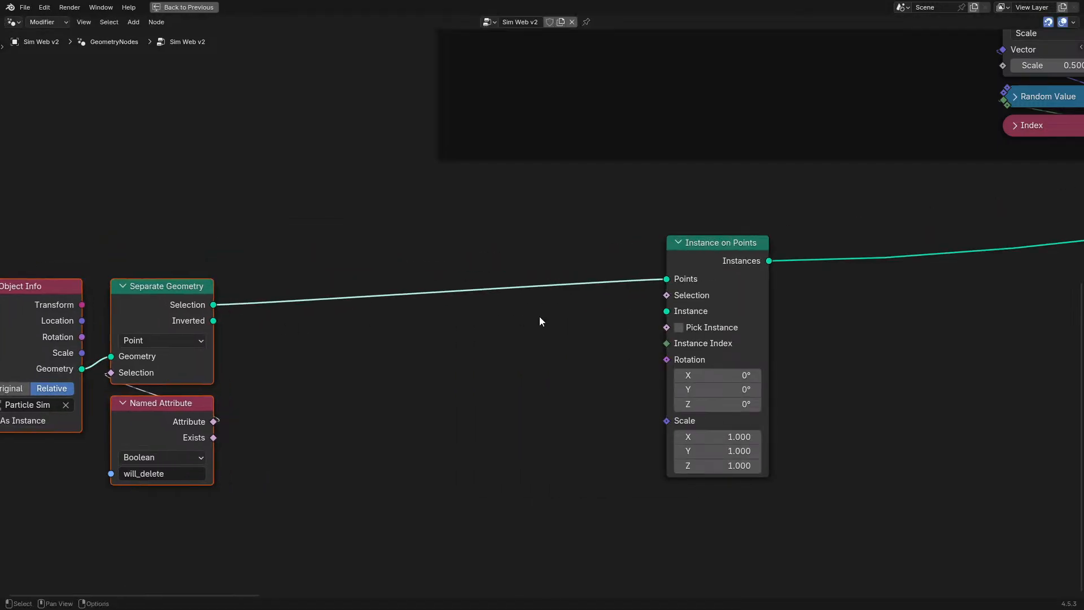
{"action": "key", "text": "g"}
{"action": "left_click", "coordinate": [498, 303]}
{"action": "left_click_drag", "start_coordinate": [719, 277], "coordinate": [716, 276]}
{"action": "left_click", "coordinate": [716, 276]}
- Examine the velocity and Set Position nodes in the New Webs frame in relation to Instance on Points
{"action": "scroll", "coordinate": [720, 265], "scroll_direction": "down", "scroll_amount": 2}
{"action": "middle_click_drag", "start_coordinate": [721, 262], "coordinate": [274, 507]}
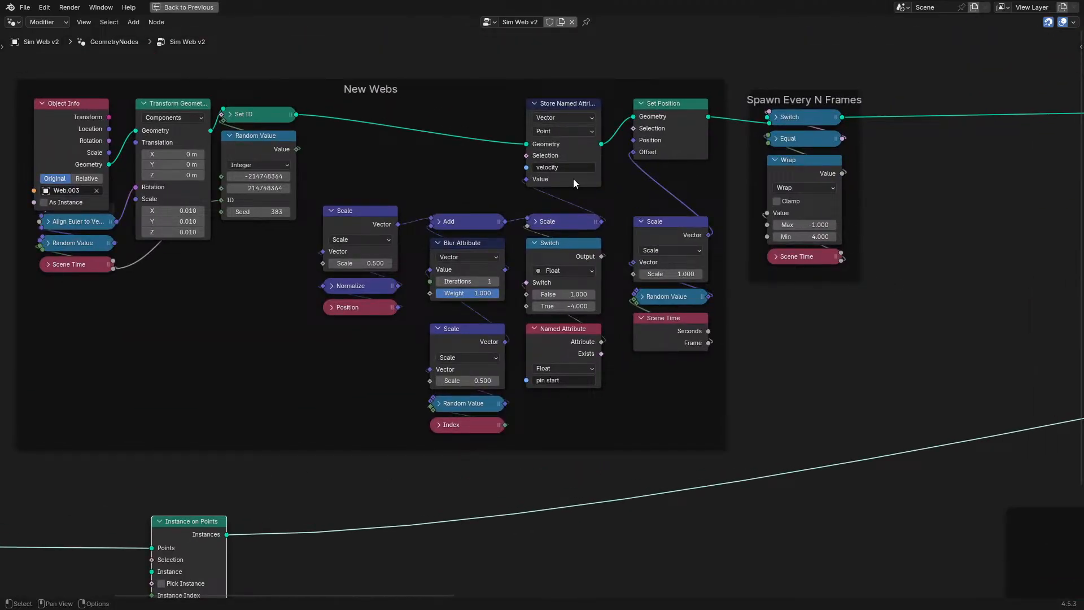
{"action": "mouse_move", "coordinate": [573, 178]}
{"action": "left_click_drag", "start_coordinate": [350, 140], "coordinate": [546, 409]}
{"action": "left_click_drag", "start_coordinate": [651, 389], "coordinate": [686, 151]}
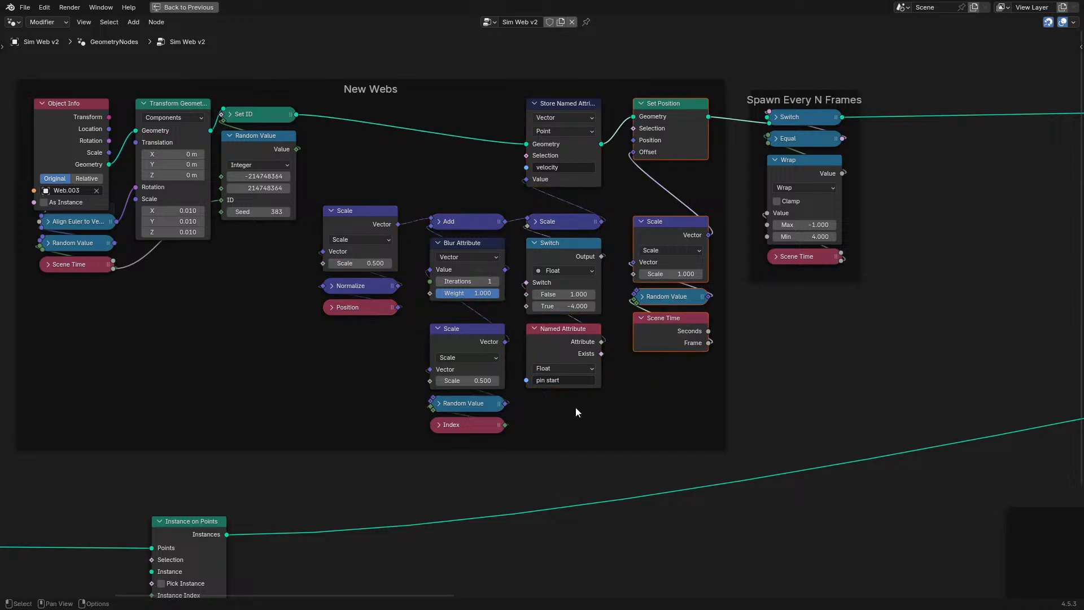
{"action": "scroll", "coordinate": [614, 325], "scroll_direction": "down", "scroll_amount": 2}
{"action": "middle_click_drag", "start_coordinate": [380, 472], "coordinate": [611, 333]}
{"action": "scroll", "coordinate": [611, 333], "scroll_direction": "up", "scroll_amount": 1}
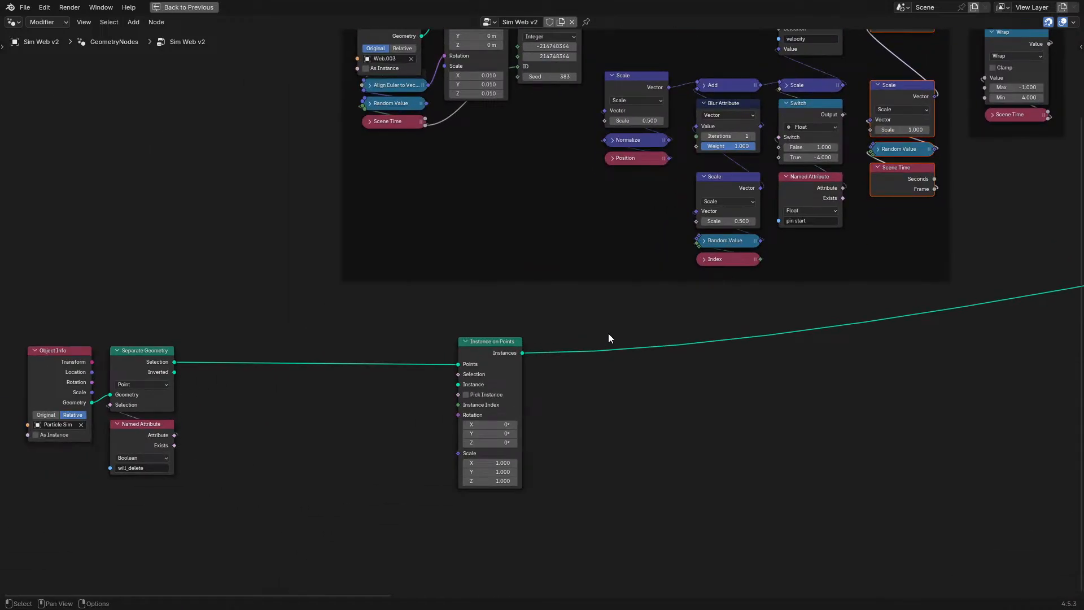
- Move Instance on Points closer to Separate Geometry and compare the new branch with the New Webs frame
{"action": "left_click_drag", "start_coordinate": [496, 346], "coordinate": [395, 347]}
{"action": "middle_click_drag", "start_coordinate": [619, 351], "coordinate": [427, 460]}
{"action": "scroll", "coordinate": [565, 271], "scroll_direction": "up", "scroll_amount": 1}
{"action": "middle_click_drag", "start_coordinate": [206, 473], "coordinate": [482, 328]}
{"action": "scroll", "coordinate": [607, 255], "scroll_direction": "down", "scroll_amount": 1}
{"action": "middle_click_drag", "start_coordinate": [607, 255], "coordinate": [391, 404]}
{"action": "scroll", "coordinate": [700, 125], "scroll_direction": "up", "scroll_amount": 1}
{"action": "scroll", "coordinate": [531, 333], "scroll_direction": "down", "scroll_amount": 1}
{"action": "middle_click_drag", "start_coordinate": [337, 437], "coordinate": [497, 225]}
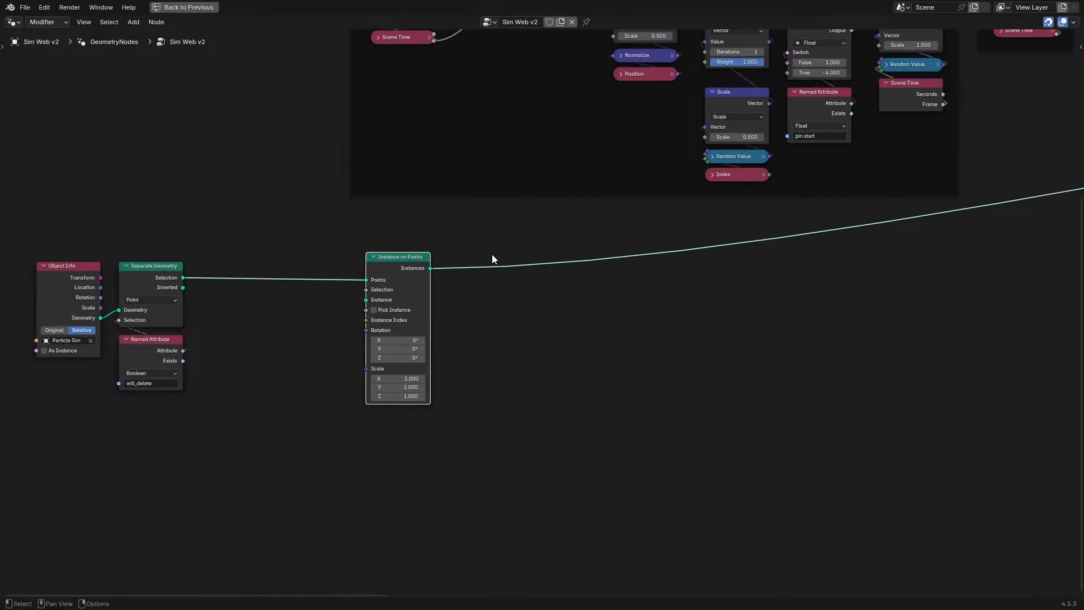
{"action": "left_click_drag", "start_coordinate": [401, 269], "coordinate": [377, 273]}
{"action": "middle_click_drag", "start_coordinate": [484, 266], "coordinate": [455, 321]}
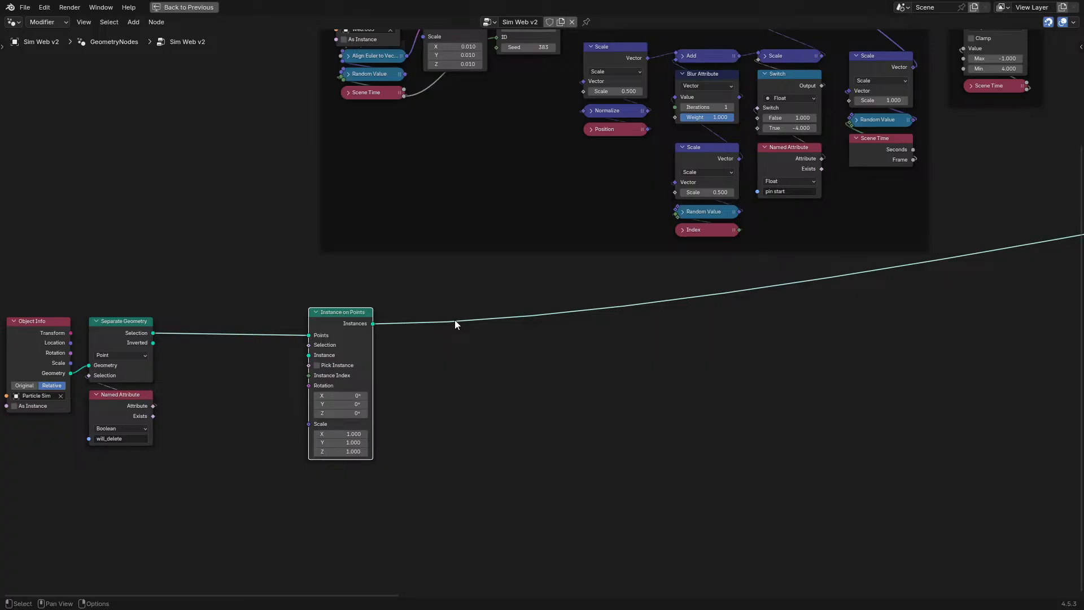
{"action": "middle_click_drag", "start_coordinate": [455, 322], "coordinate": [697, 307]}
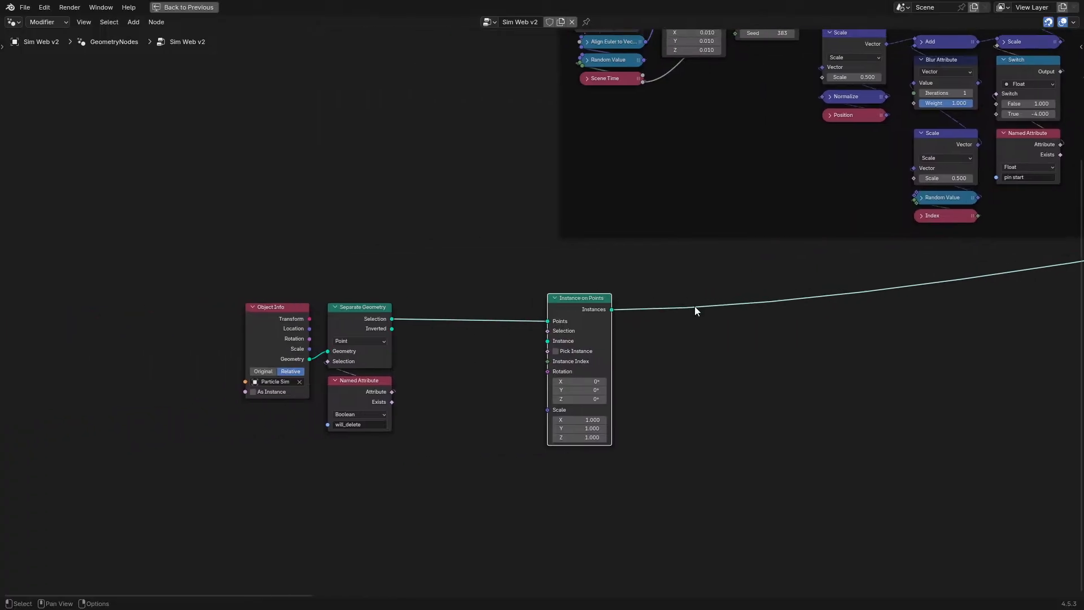
{"action": "scroll", "coordinate": [689, 310], "scroll_direction": "up", "scroll_amount": 2}
- Replay the animation to examine the points passed to Instance on Points, and reposition that node slightly
{"action": "key", "text": "ctrl+space"}
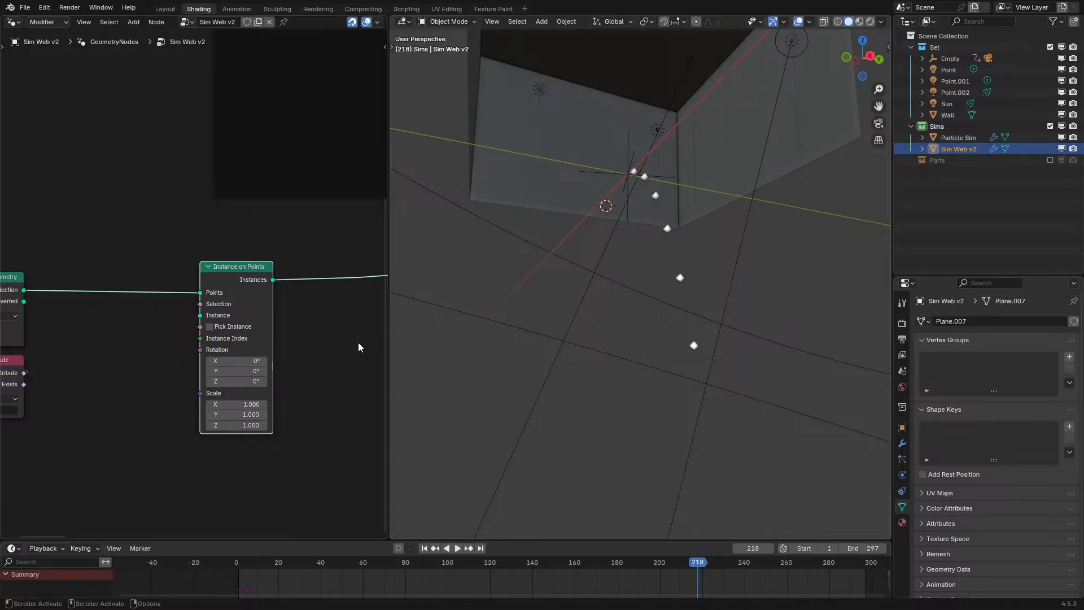
{"action": "key", "text": "ctrl+space"}
{"action": "key", "text": "ctrl+space"}
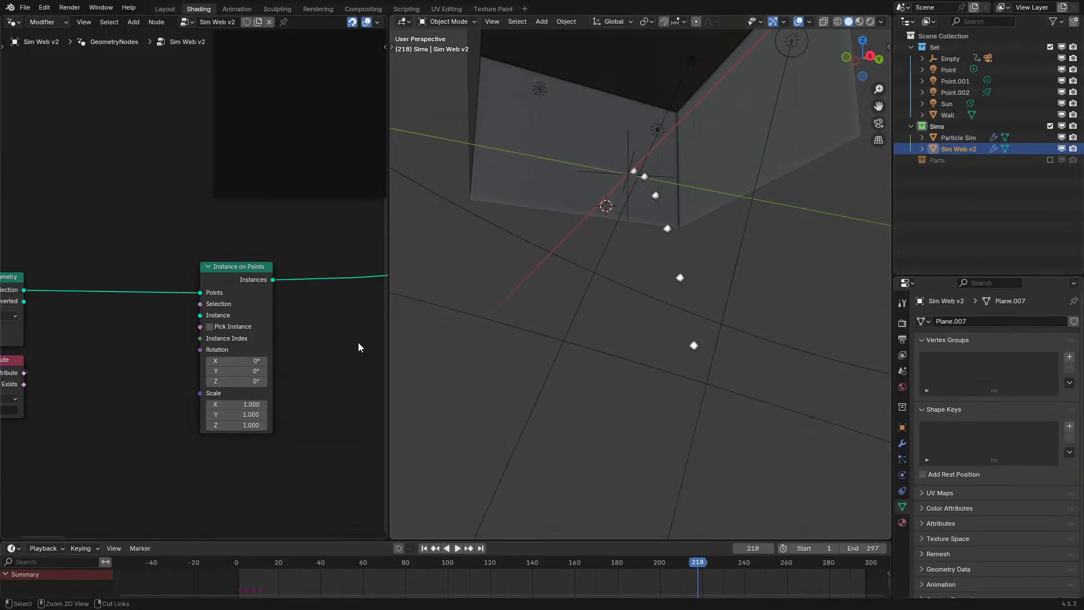
{"action": "key", "text": "space"}
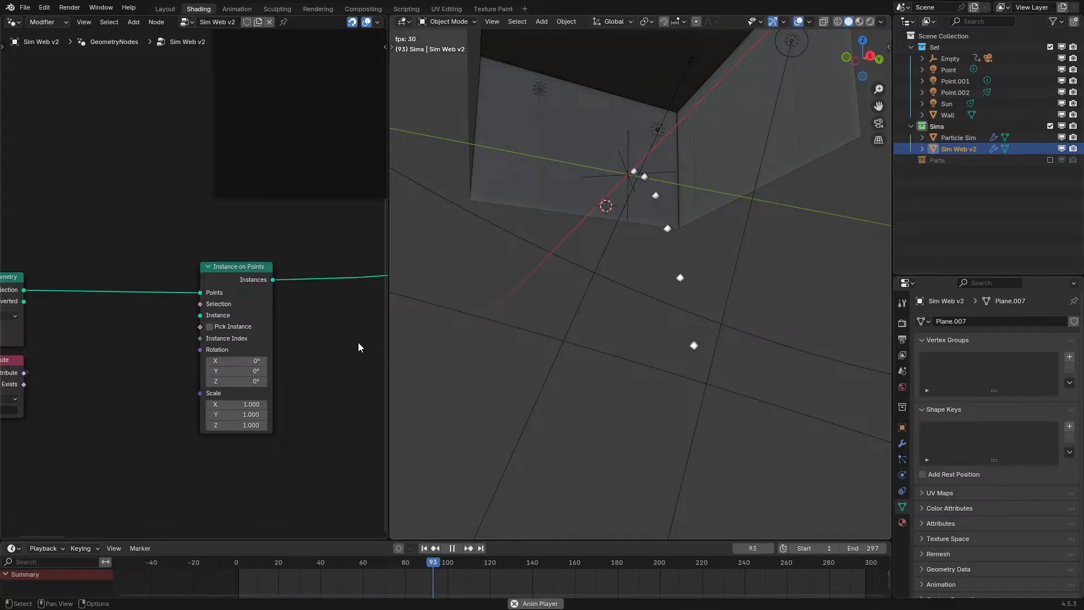
{"action": "left_click_drag", "start_coordinate": [233, 273], "coordinate": [192, 281]}
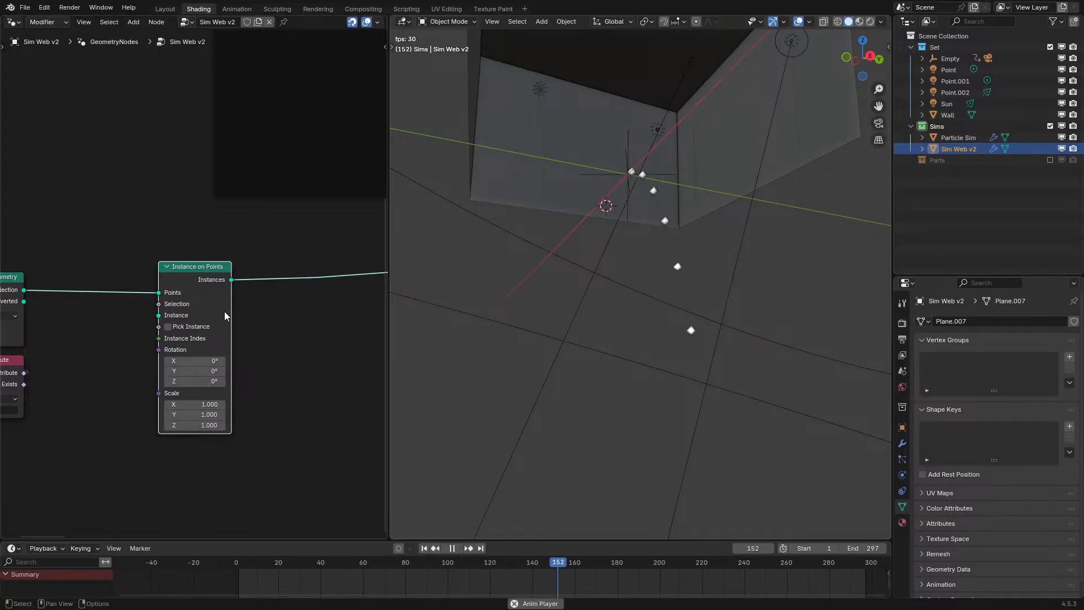
{"action": "middle_click_drag", "start_coordinate": [225, 310], "coordinate": [291, 313]}
{"action": "left_click_drag", "start_coordinate": [235, 281], "coordinate": [239, 294]}
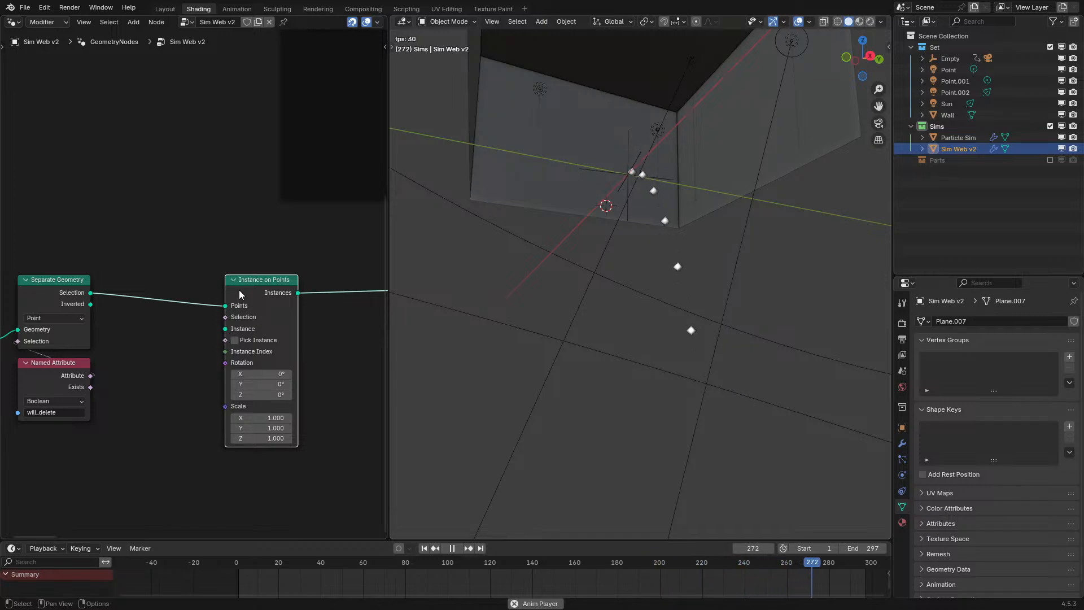
{"action": "key", "text": "space"}
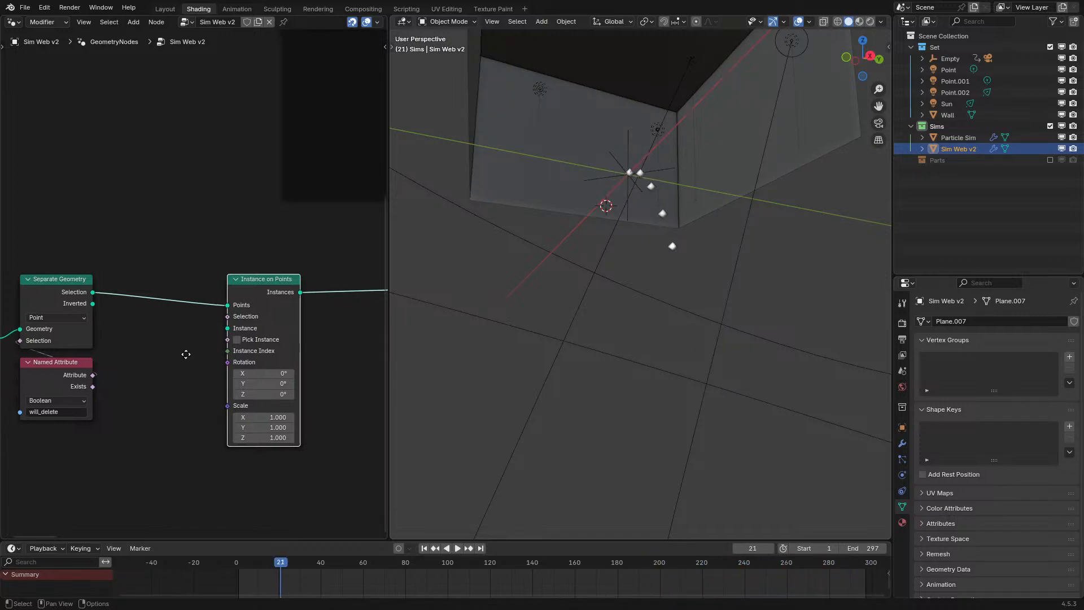
- Enable the Parts collection, bring Cube.003 in as an Object Info node, and connect its Geometry to Instance on Points' Instance
{"action": "middle_click_drag", "start_coordinate": [186, 356], "coordinate": [244, 294]}
{"action": "left_click", "coordinate": [1050, 160]}
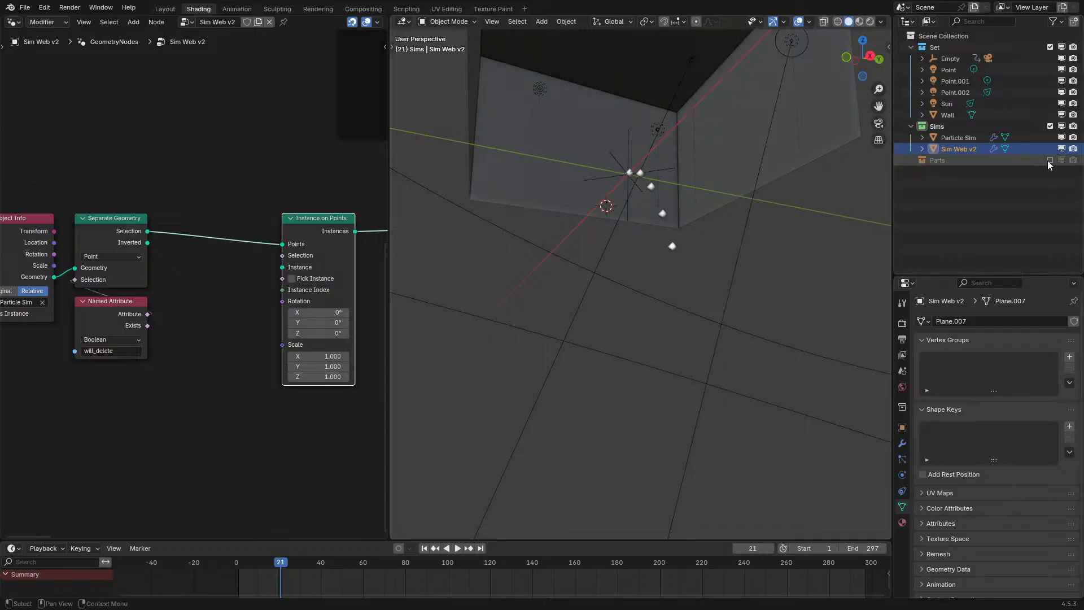
{"action": "left_click_drag", "start_coordinate": [954, 172], "coordinate": [76, 437]}
{"action": "left_click_drag", "start_coordinate": [109, 485], "coordinate": [282, 267]}
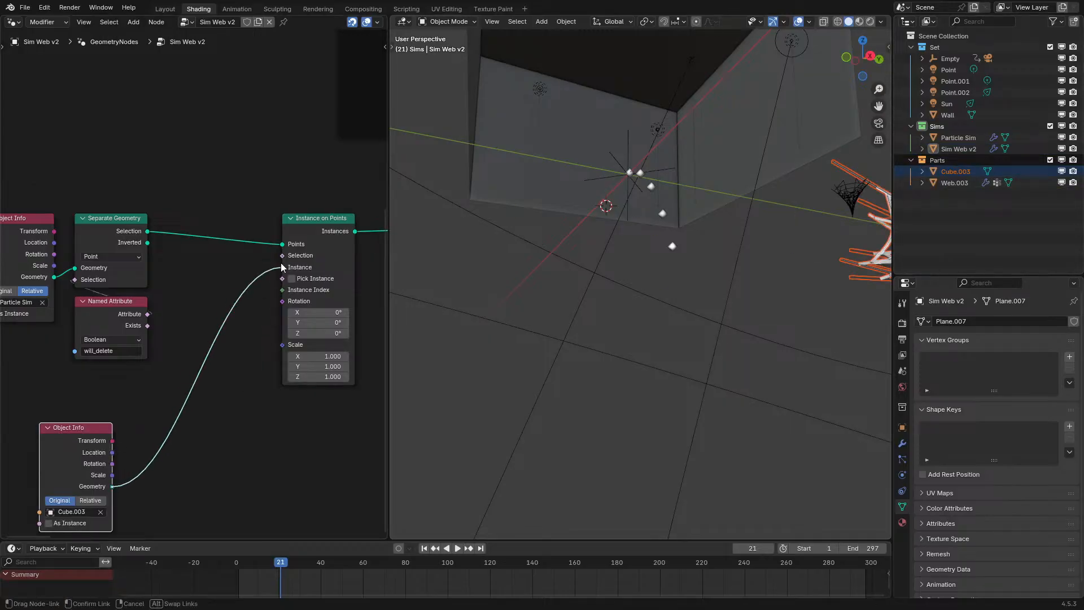
{"action": "left_click_drag", "start_coordinate": [100, 452], "coordinate": [238, 295]}
- Place the Cube.003 Object Info beside Instance on Points and open a gap after the Particle Sim source nodes
{"action": "key", "text": "ctrl+space"}
{"action": "left_click_drag", "start_coordinate": [274, 209], "coordinate": [479, 412]}
{"action": "key", "text": "g"}
{"action": "left_click", "coordinate": [214, 417]}
{"action": "left_click_drag", "start_coordinate": [583, 323], "coordinate": [538, 265]}
{"action": "left_click_drag", "start_coordinate": [691, 269], "coordinate": [633, 258]}
{"action": "left_click", "coordinate": [321, 297]}
{"action": "key", "text": "q"}
{"action": "key", "text": "shift+a"}
{"action": "type", "text": "ca"}
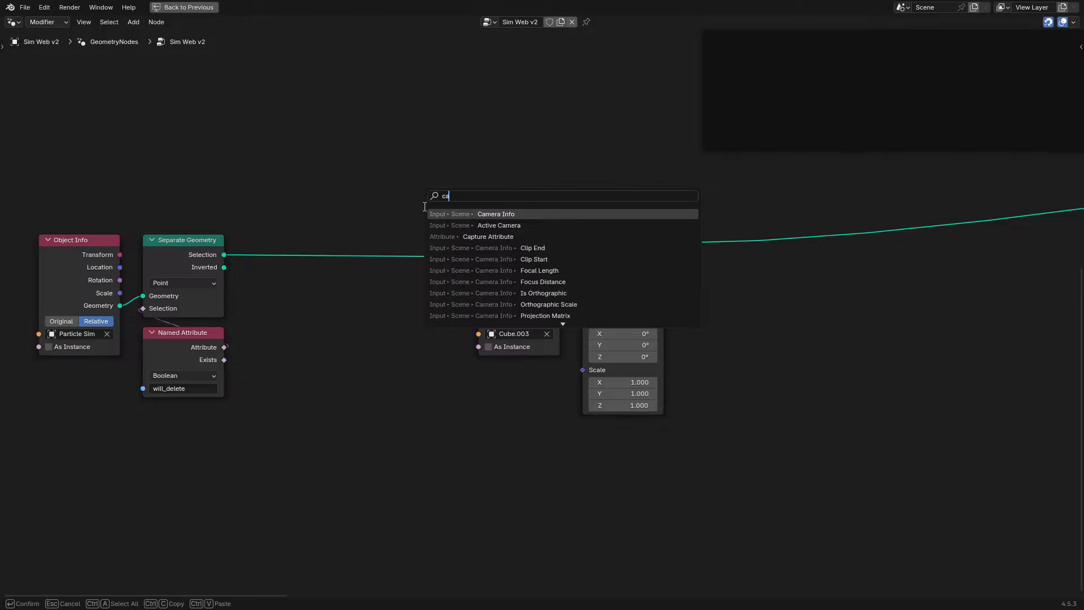
{"action": "key", "text": "Escape"}
- Insert a Store Named Attribute node after Separate Geometry, set to Vector on Point and named p_pos
{"action": "key", "text": "q"}
{"action": "left_click", "coordinate": [367, 229]}
{"action": "left_click", "coordinate": [296, 219]}
{"action": "left_click", "coordinate": [336, 232]}
{"action": "left_click", "coordinate": [324, 291]}
{"action": "left_click", "coordinate": [333, 285]}
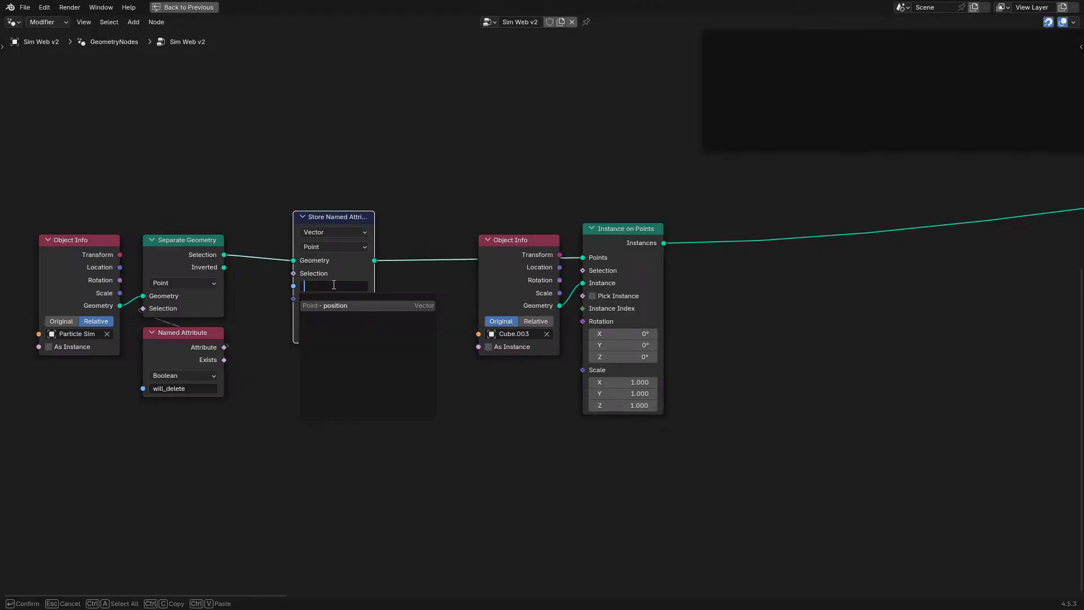
{"action": "type", "text": "p_pos"}
{"action": "key", "text": "Return"}
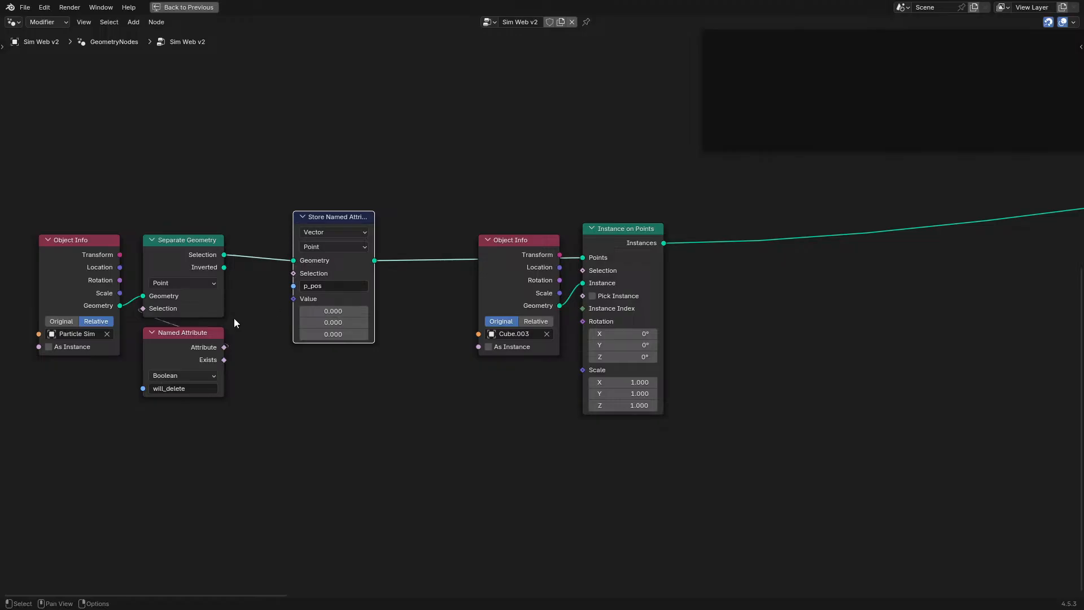
- Feed a Position node into the p_pos attribute's Value and align the stored attribute and instancing nodes
{"action": "left_click_drag", "start_coordinate": [293, 299], "coordinate": [148, 374]}
{"action": "type", "text": "po"}
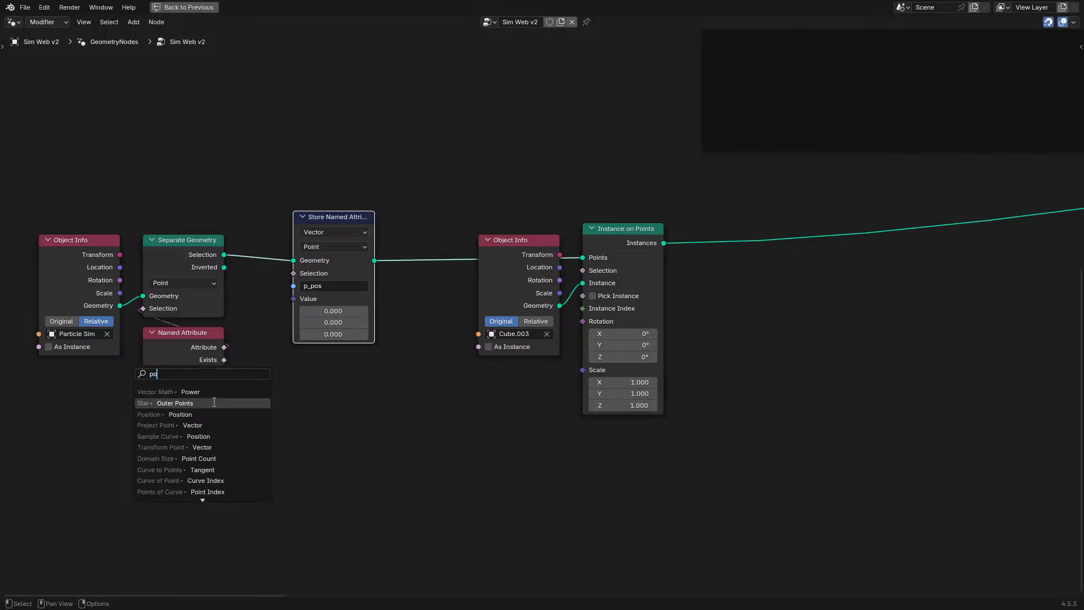
{"action": "left_click", "coordinate": [204, 413]}
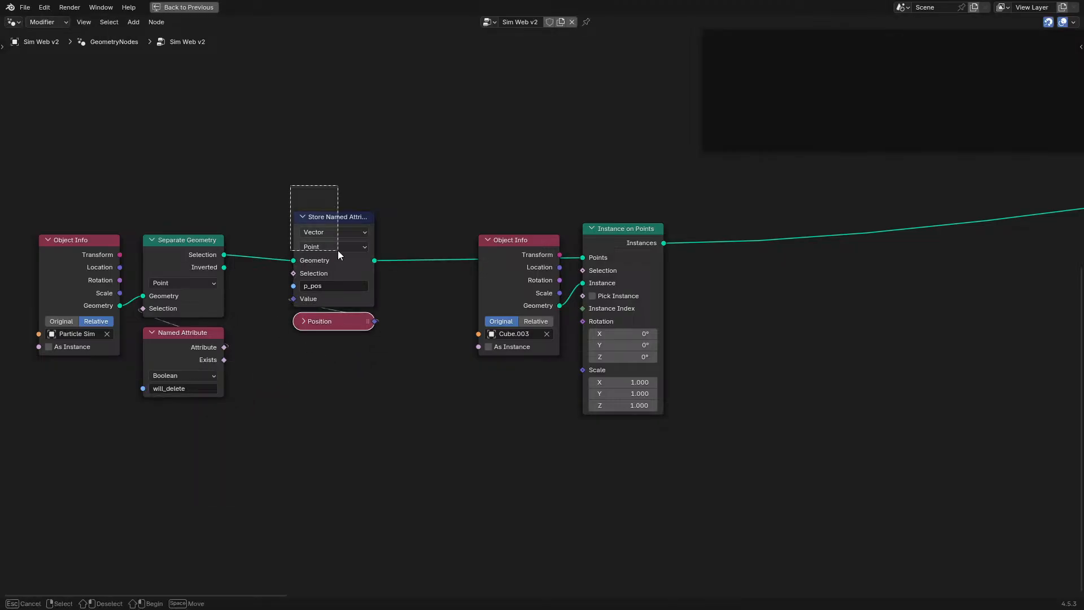
{"action": "left_click", "coordinate": [363, 378]}
{"action": "left_click_drag", "start_coordinate": [482, 197], "coordinate": [620, 342]}
{"action": "key", "text": "g"}
{"action": "left_click", "coordinate": [641, 392]}
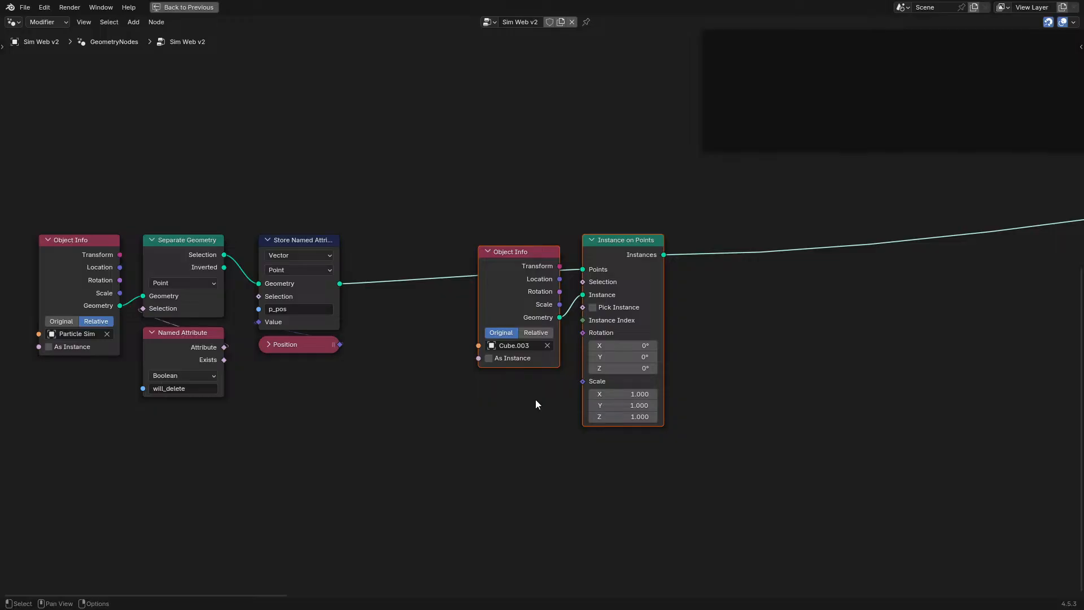
- Duplicate New Webs' rotation Random Value and Scene Time nodes below the Cube.003 Object Info, and connect Random Value to Instance on Points' Rotation
{"action": "middle_click_drag", "start_coordinate": [831, 274], "coordinate": [363, 533]}
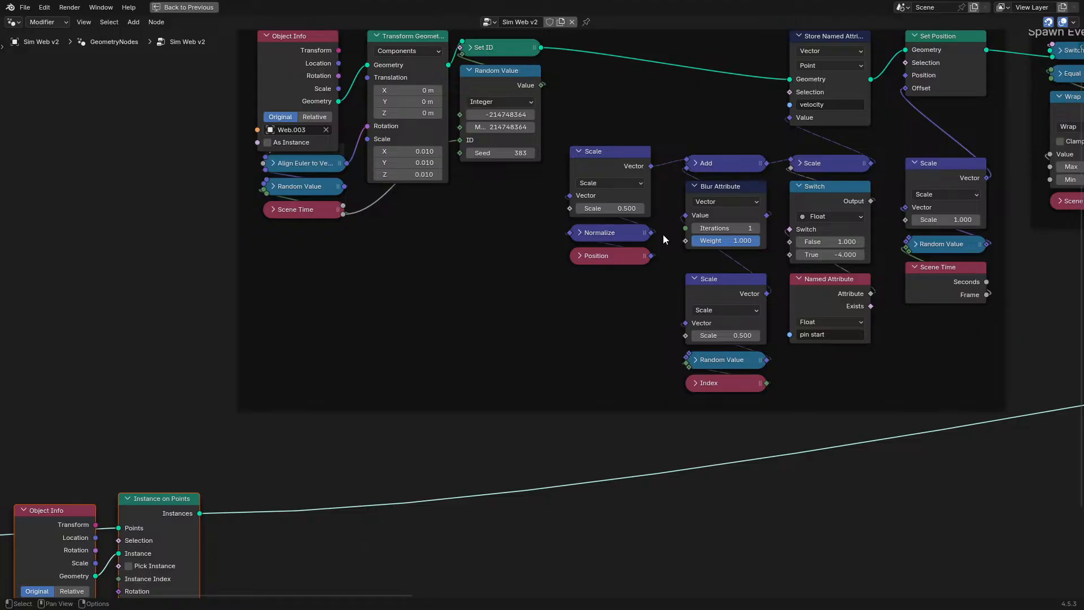
{"action": "middle_click_drag", "start_coordinate": [322, 432], "coordinate": [681, 207]}
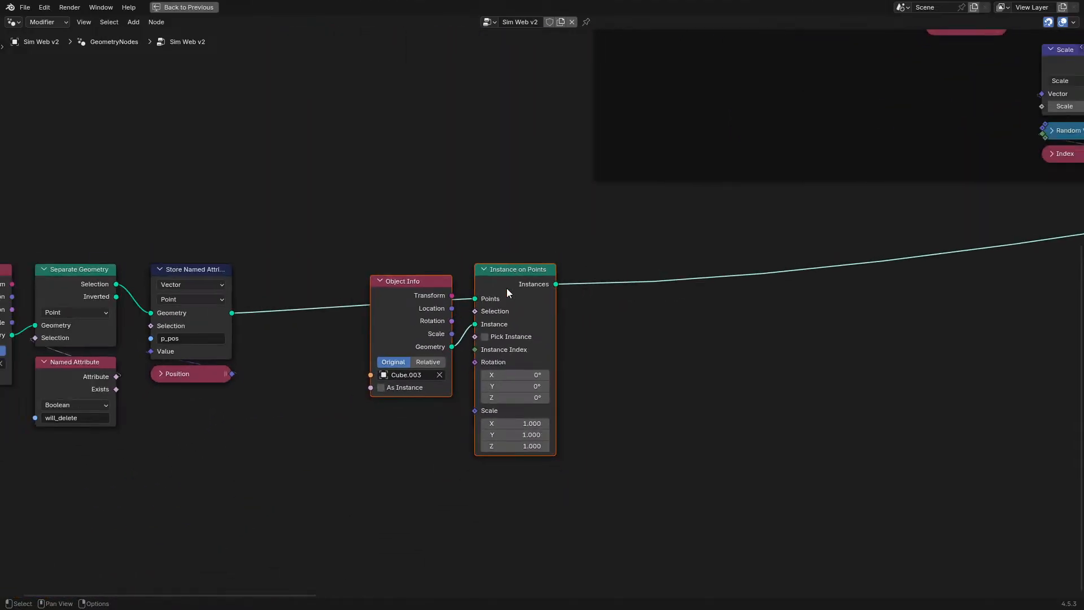
{"action": "middle_click_drag", "start_coordinate": [506, 288], "coordinate": [455, 443]}
{"action": "left_click_drag", "start_coordinate": [501, 121], "coordinate": [625, 149]}
{"action": "scroll", "coordinate": [625, 149], "scroll_direction": "down", "scroll_amount": 2}
{"action": "left_click_drag", "start_coordinate": [598, 57], "coordinate": [467, 68]}
{"action": "mouse_move", "coordinate": [597, 139]}
{"action": "left_mouse_down"}
{"action": "mouse_move", "coordinate": [573, 130]}
{"action": "mouse_move", "coordinate": [593, 140]}
{"action": "left_mouse_up"}
{"action": "left_click", "coordinate": [584, 150]}
{"action": "left_click", "coordinate": [601, 170], "text": "shift"}
{"action": "middle_click_drag", "start_coordinate": [631, 202], "coordinate": [665, 151]}
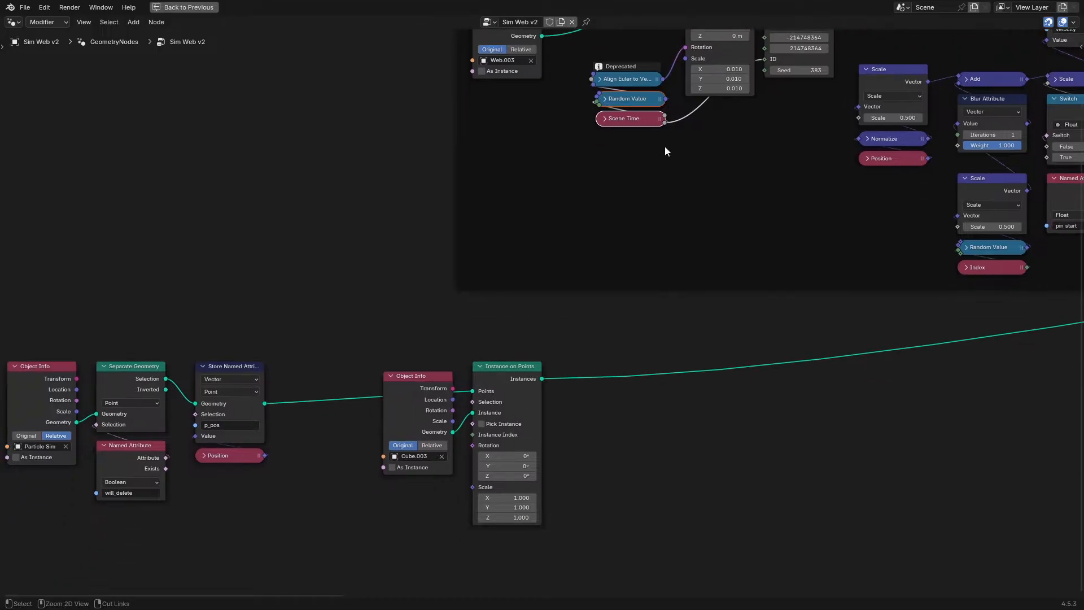
{"action": "key", "text": "shift+d"}
{"action": "left_click", "coordinate": [451, 496]}
{"action": "left_click_drag", "start_coordinate": [452, 495], "coordinate": [473, 445]}
- Set the Instance on Points scale to 0.01 on all three axes
{"action": "left_click", "coordinate": [504, 467]}
{"action": "key", "text": "BackSpace"}
{"action": "type", "text": ".01"}
{"action": "key", "text": "Return"}
- Add a Realize Instances node after Instance on Points
{"action": "left_click_drag", "start_coordinate": [542, 378], "coordinate": [602, 375]}
{"action": "type", "text": "re"}
{"action": "key", "text": "Return"}
{"action": "left_click", "coordinate": [618, 393]}
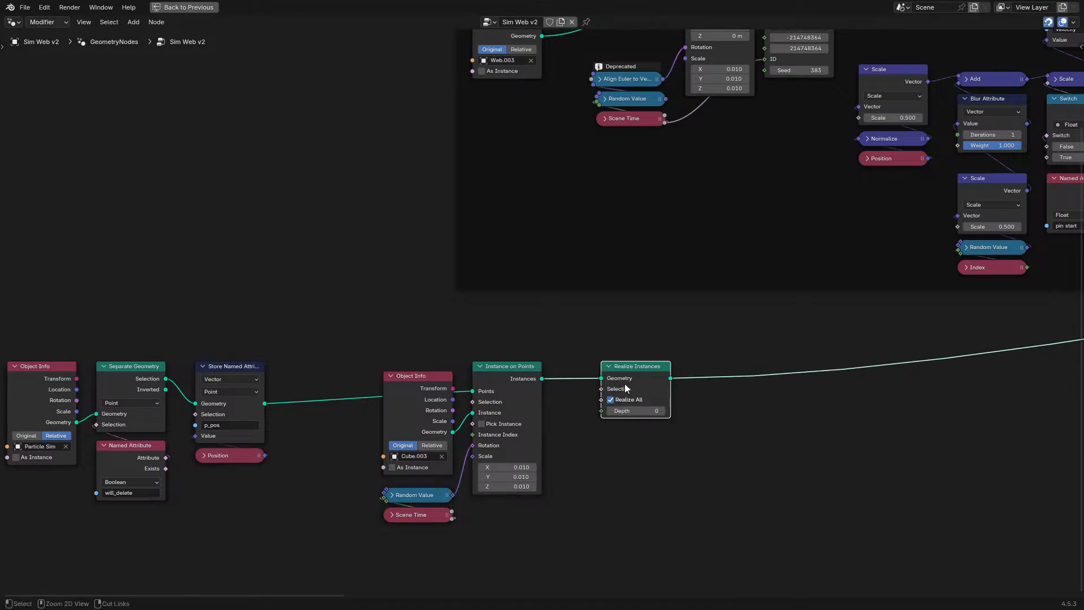
- Play the animation in the viewport to check the realized Cube.003 instances
{"action": "key", "text": "ctrl+space"}
{"action": "key", "text": "space"}
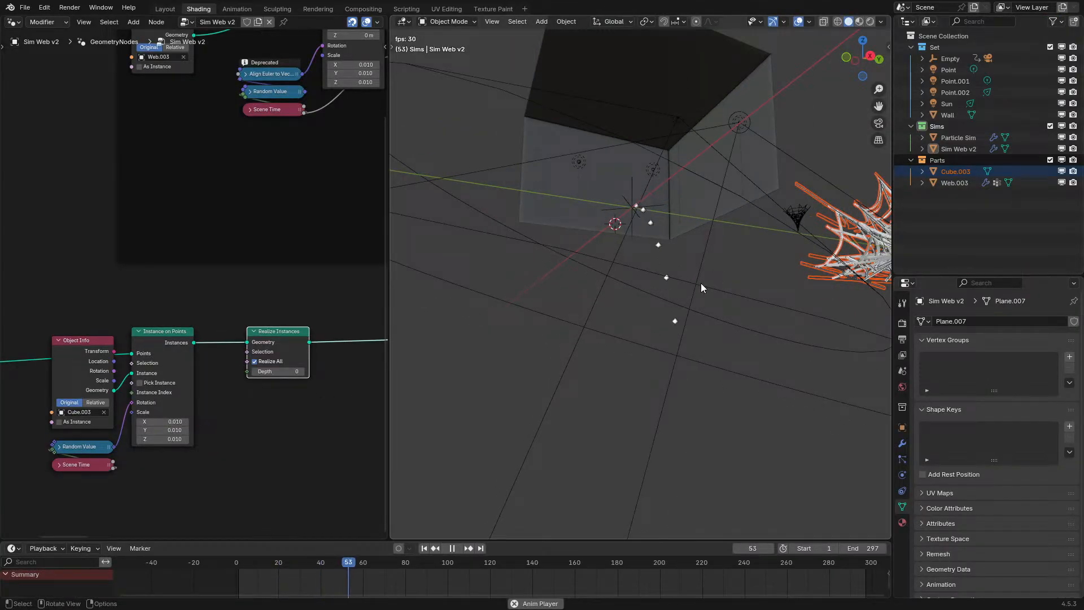
{"action": "key", "text": "space"}
- Set the Instance on Points scale to 1 on all three axes and inspect the web instances in the viewport
{"action": "middle_click_drag", "start_coordinate": [254, 360], "coordinate": [326, 283]}
{"action": "scroll", "coordinate": [198, 282], "scroll_direction": "up", "scroll_amount": 5}
{"action": "left_click_drag", "start_coordinate": [272, 376], "coordinate": [276, 405]}
{"action": "type", "text": "1"}
{"action": "key", "text": "Return"}
{"action": "key", "text": "space"}
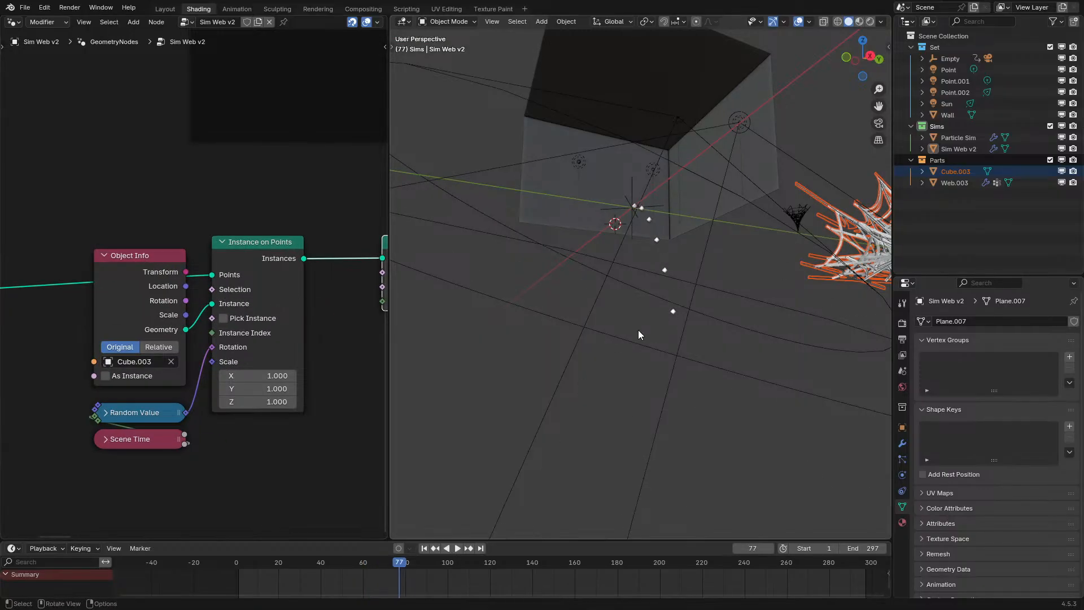
{"action": "scroll", "coordinate": [633, 330], "scroll_direction": "down", "scroll_amount": 2}
{"action": "middle_click_drag", "start_coordinate": [630, 351], "coordinate": [531, 384]}
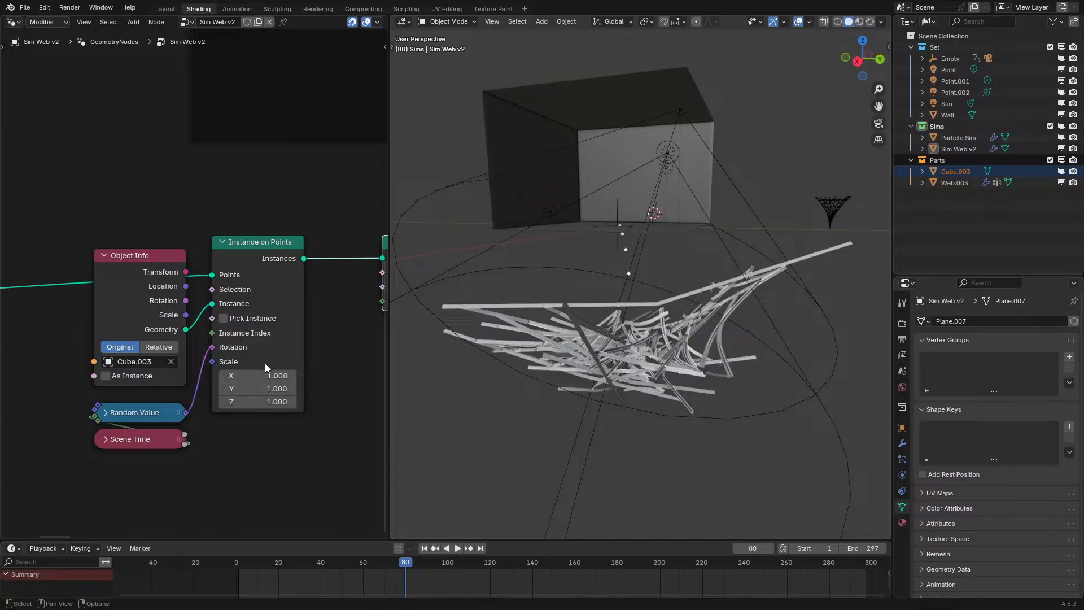
- Replace the instanced object in Object Info with Web.003 and play the animation
{"action": "left_click", "coordinate": [170, 361]}
{"action": "left_click", "coordinate": [171, 361]}
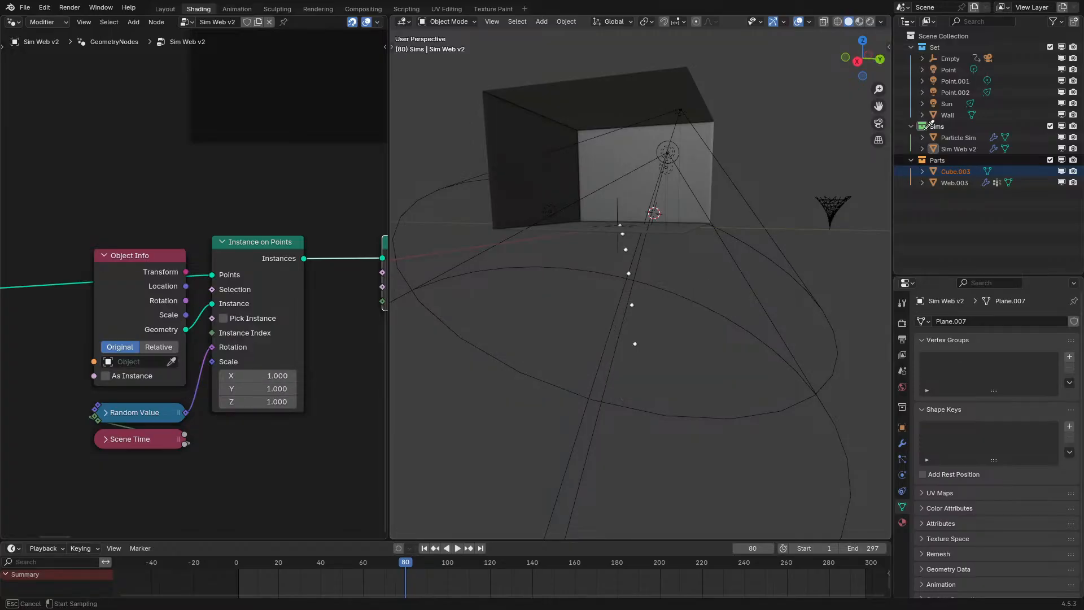
{"action": "left_click", "coordinate": [954, 183]}
{"action": "key", "text": "space"}
{"action": "scroll", "coordinate": [698, 316], "scroll_direction": "up", "scroll_amount": 5}
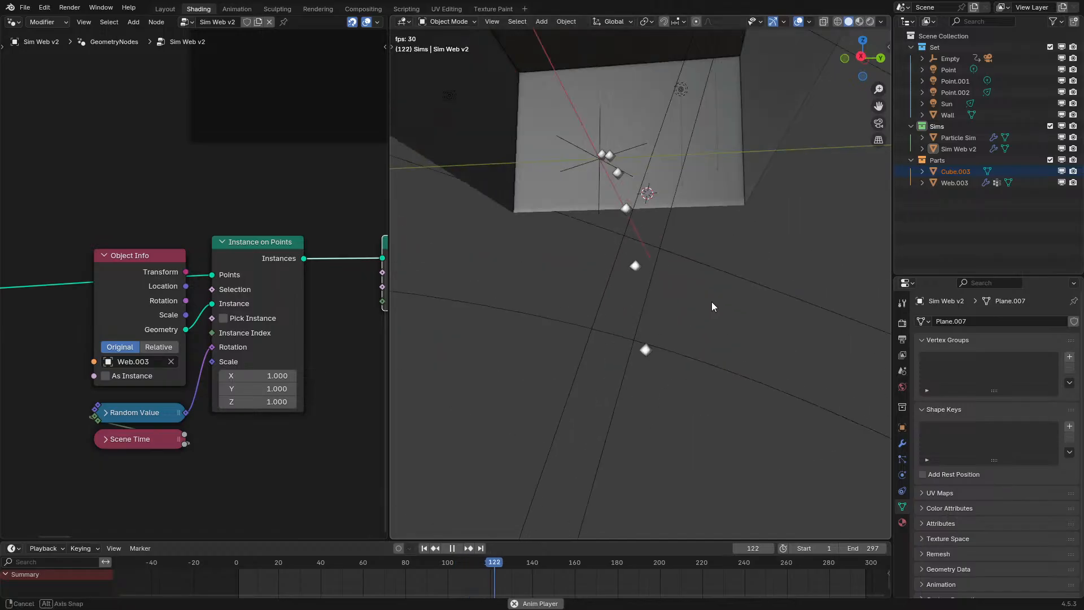
- Set the rotation Random Value's Min to -73.6 and Max to 146.7 on all three axes, leaving the node collapsed
{"action": "left_click", "coordinate": [170, 413]}
{"action": "key", "text": "h"}
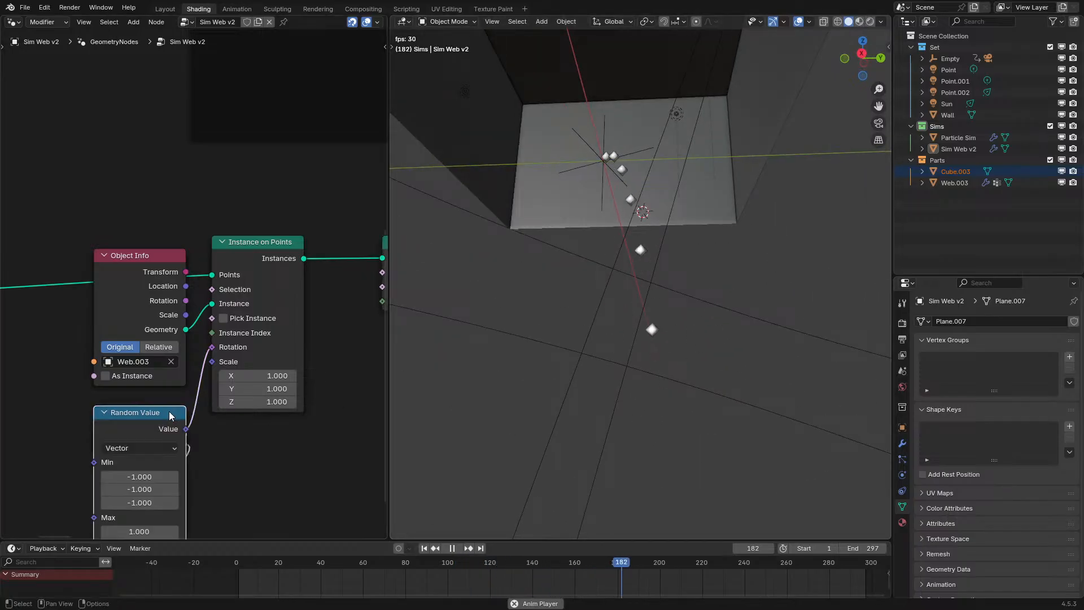
{"action": "scroll", "coordinate": [151, 455], "scroll_direction": "down", "scroll_amount": 1}
{"action": "middle_click_drag", "start_coordinate": [148, 460], "coordinate": [201, 355]}
{"action": "left_click_drag", "start_coordinate": [191, 406], "coordinate": [228, 432]}
{"action": "left_click_drag", "start_coordinate": [184, 356], "coordinate": [163, 381]}
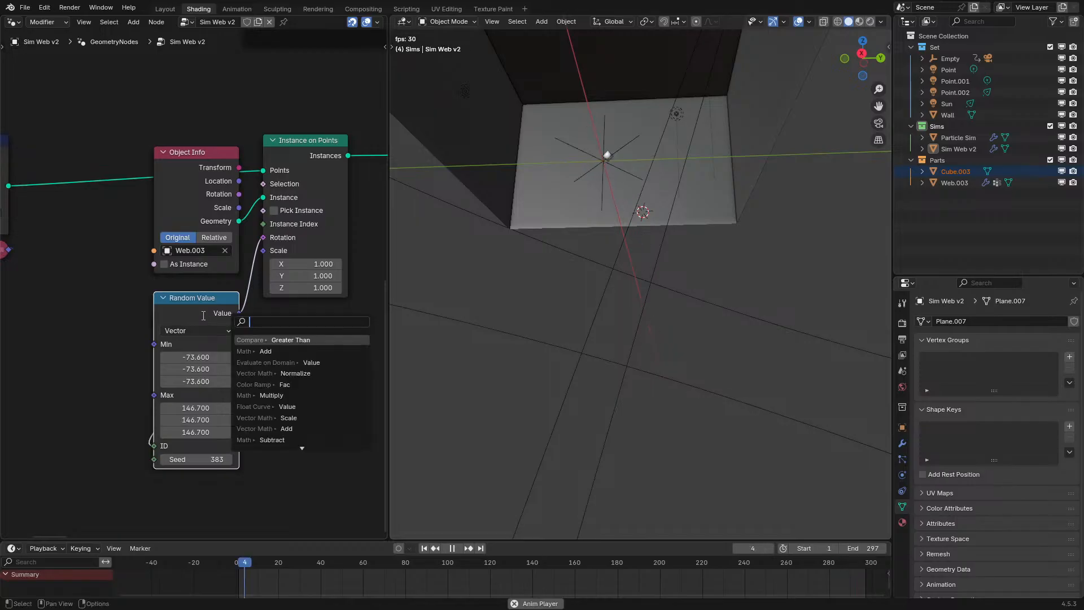
{"action": "key", "text": "h"}
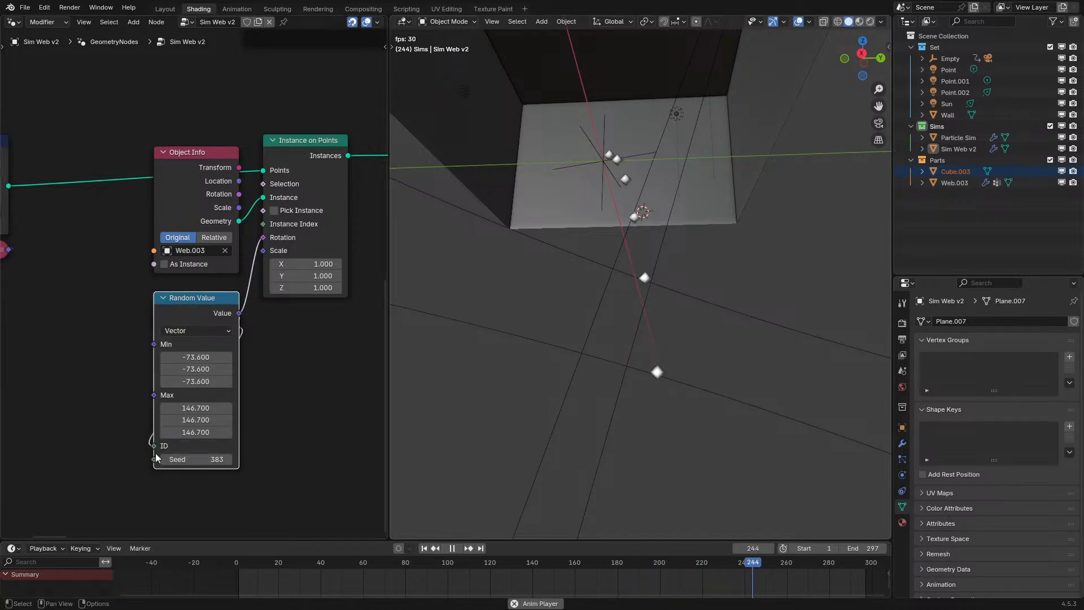
{"action": "key", "text": "h"}
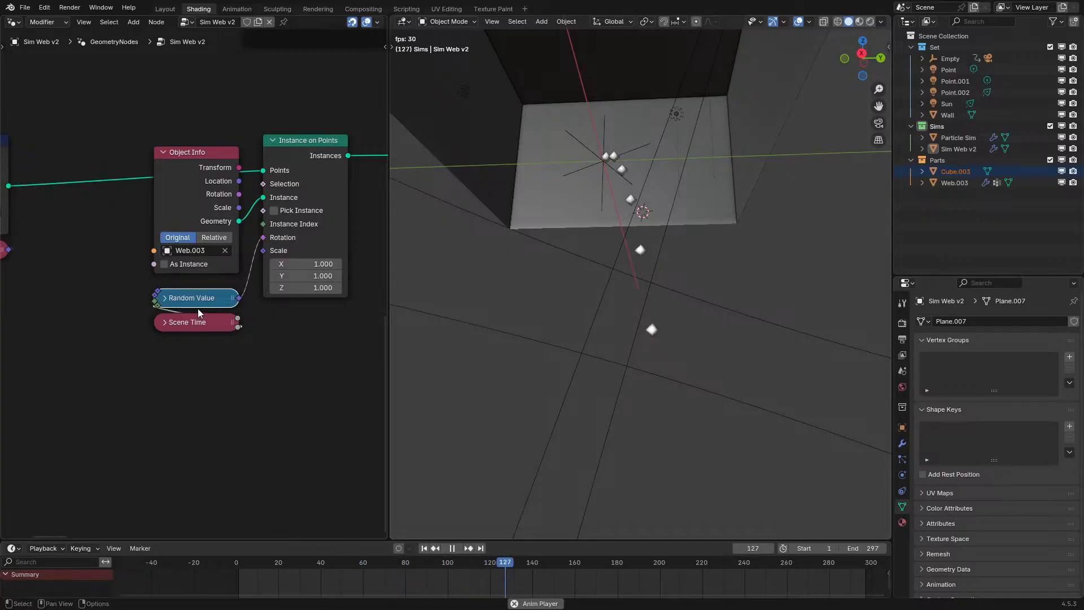
- Set the Instance on Points scale to 0.01 on all three axes
{"action": "left_click_drag", "start_coordinate": [299, 262], "coordinate": [299, 287]}
{"action": "type", "text": ".01"}
{"action": "key", "text": "Return"}
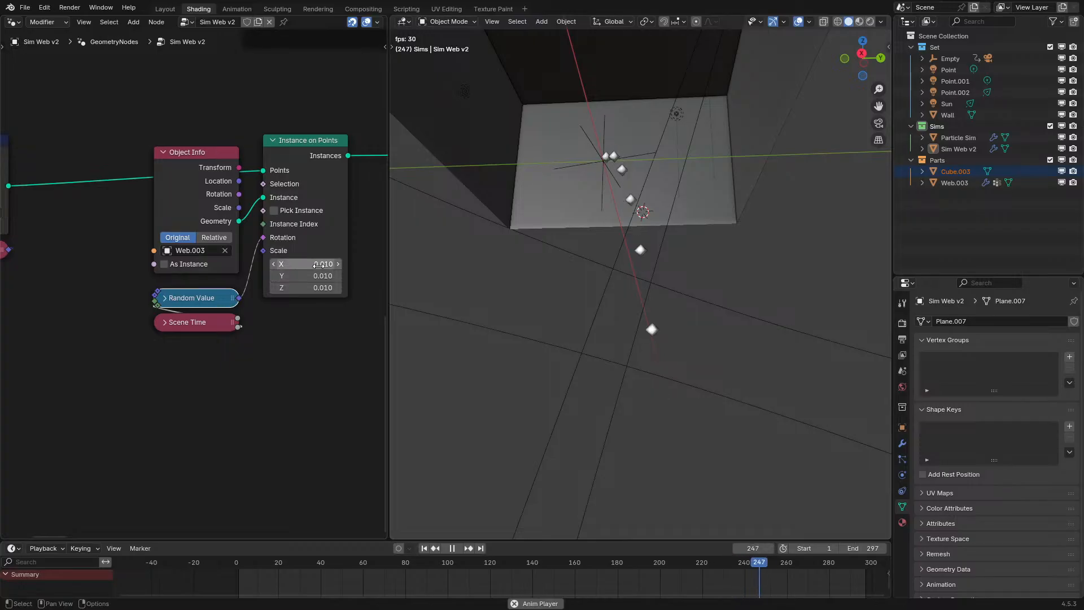
- Regroup the instancing nodes and collapse Realize Instances, placing it just above Instance on Points
{"action": "key", "text": "ctrl+space"}
{"action": "left_click_drag", "start_coordinate": [460, 114], "coordinate": [693, 405]}
{"action": "key", "text": "g"}
{"action": "left_click", "coordinate": [632, 414]}
{"action": "left_click", "coordinate": [860, 151]}
{"action": "key", "text": "h"}
{"action": "key", "text": "g"}
{"action": "left_click", "coordinate": [570, 149]}
- Duplicate the existing velocity Store Named Attribute node and insert it after Realize Instances
{"action": "scroll", "coordinate": [966, 91], "scroll_direction": "down", "scroll_amount": 5}
{"action": "middle_click_drag", "start_coordinate": [971, 86], "coordinate": [527, 392], "text": "shift"}
{"action": "left_click", "coordinate": [854, 70]}
{"action": "key", "text": "shift+d"}
{"action": "left_click", "coordinate": [396, 374]}
{"action": "middle_click_drag", "start_coordinate": [381, 454], "coordinate": [556, 298]}
{"action": "scroll", "coordinate": [556, 298], "scroll_direction": "up", "scroll_amount": 2}
{"action": "scroll", "coordinate": [556, 299], "scroll_direction": "up", "scroll_amount": 2}
{"action": "key", "text": "g"}
{"action": "left_click", "coordinate": [760, 346]}
- Add a Named Attribute node that reads the p_pos attribute as a Vector
{"action": "key", "text": "q"}
{"action": "left_click", "coordinate": [549, 392]}
{"action": "left_click", "coordinate": [549, 392]}
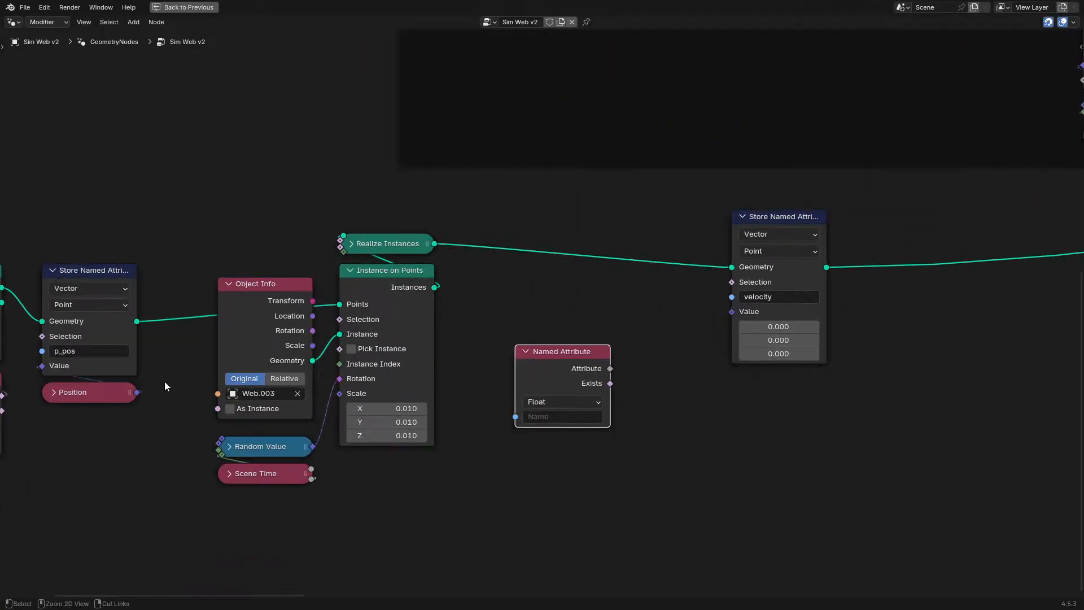
{"action": "key", "text": "ctrl+c"}
{"action": "key", "text": "ctrl+v"}
{"action": "key", "text": "ctrl+z"}
{"action": "key", "text": "ctrl+v"}
- Subtract a Position node from the p_pos attribute with a vector Subtract node, and collapse the added nodes
{"action": "left_click_drag", "start_coordinate": [611, 369], "coordinate": [685, 433]}
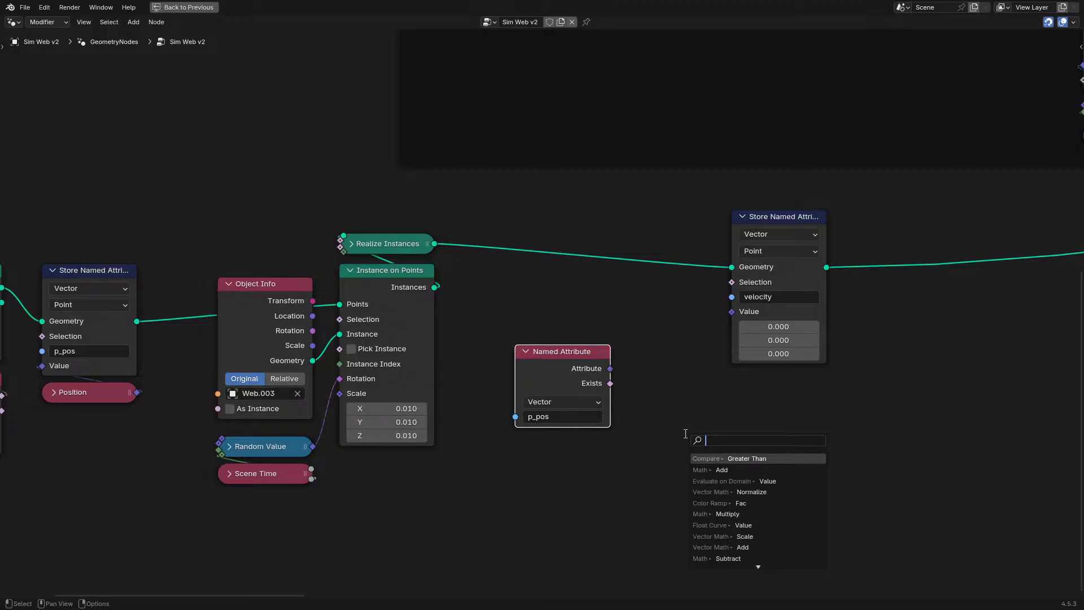
{"action": "type", "text": "subtr"}
{"action": "left_click", "coordinate": [732, 459]}
{"action": "left_click_drag", "start_coordinate": [685, 502], "coordinate": [630, 507]}
{"action": "type", "text": "po"}
{"action": "left_click", "coordinate": [545, 514]}
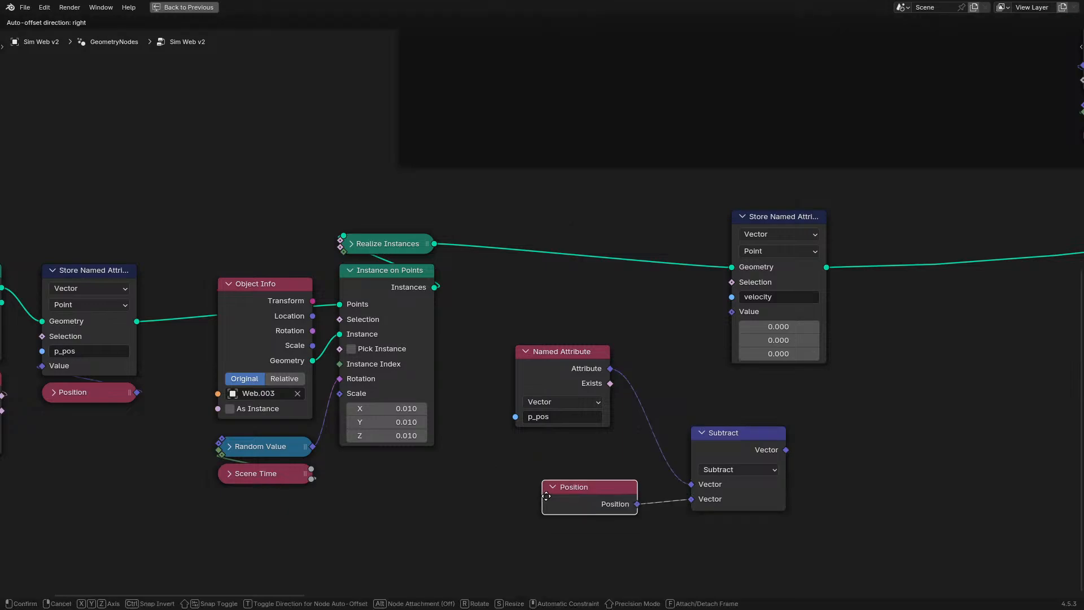
{"action": "left_click", "coordinate": [605, 449]}
{"action": "left_click", "coordinate": [702, 433]}
- Duplicate the Scale, Switch and pin start Named Attribute nodes from the old setup beneath the new velocity node
{"action": "scroll", "coordinate": [748, 401], "scroll_direction": "down", "scroll_amount": 4}
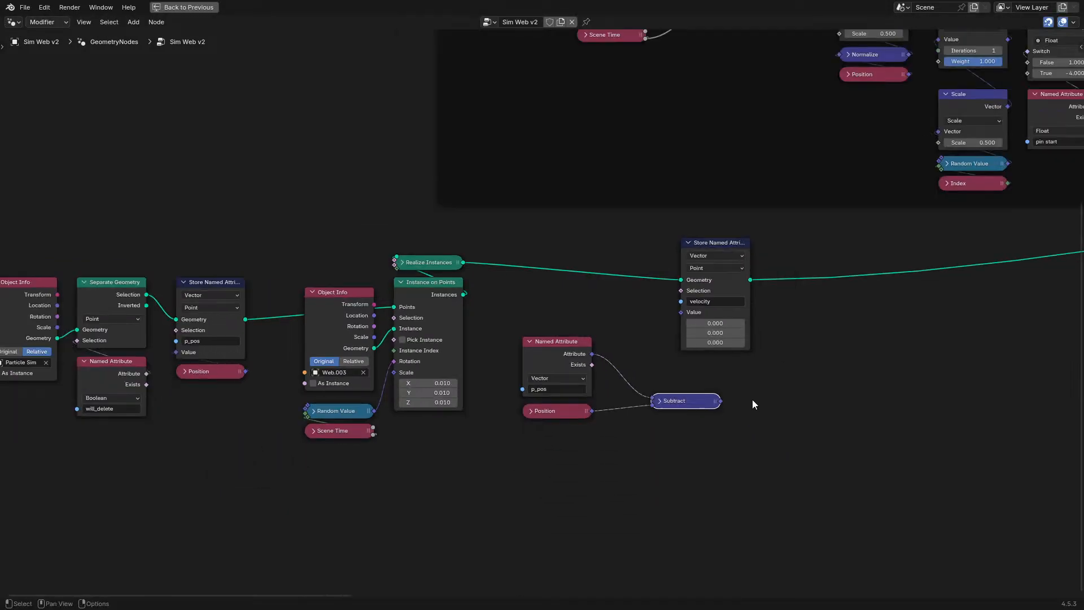
{"action": "middle_click_drag", "start_coordinate": [752, 399], "coordinate": [404, 513]}
{"action": "scroll", "coordinate": [582, 272], "scroll_direction": "up", "scroll_amount": 2}
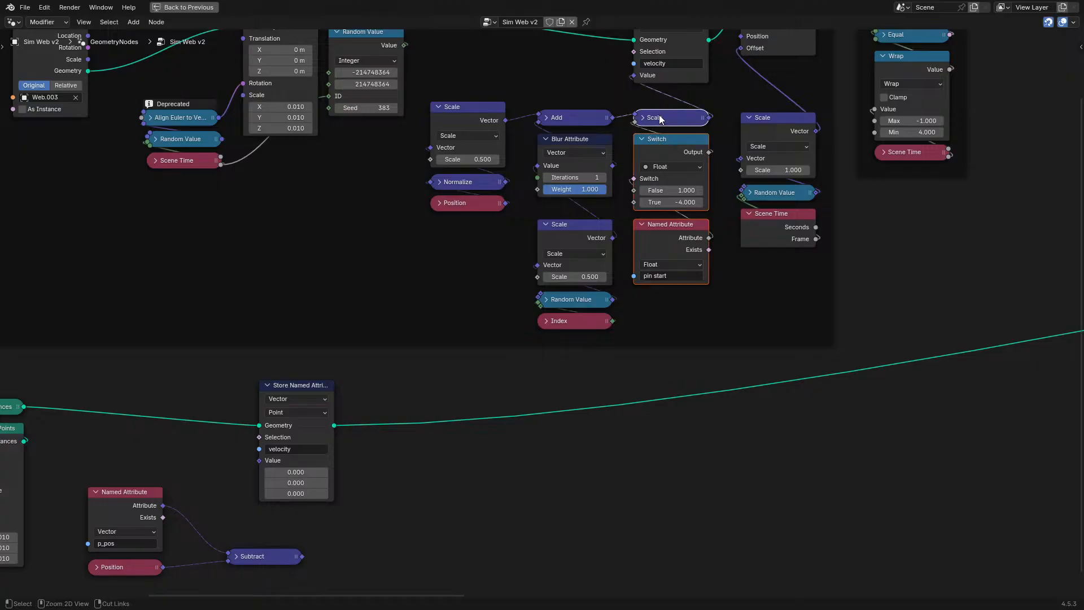
{"action": "left_click_drag", "start_coordinate": [659, 118], "coordinate": [399, 525]}
{"action": "middle_click_drag", "start_coordinate": [409, 569], "coordinate": [580, 329]}
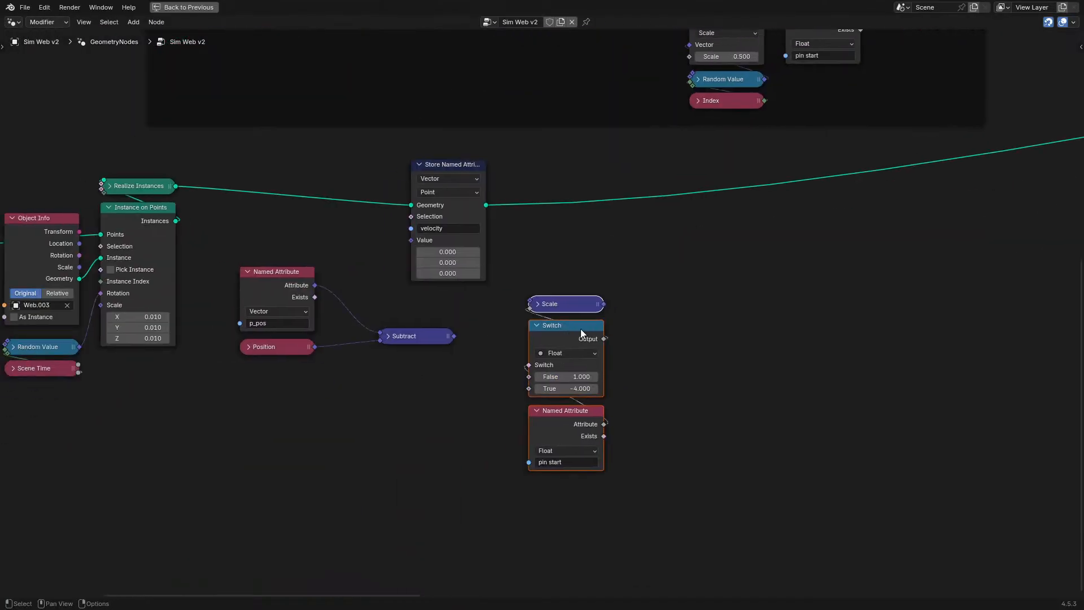
{"action": "left_click_drag", "start_coordinate": [580, 328], "coordinate": [520, 439]}
{"action": "scroll", "coordinate": [480, 384], "scroll_direction": "up", "scroll_amount": 1}
- Add a Normalize node after Subtract, feed it into the duplicated Scale node, and stack Subtract and Normalize together
{"action": "left_click_drag", "start_coordinate": [467, 359], "coordinate": [469, 360]}
{"action": "type", "text": "n"}
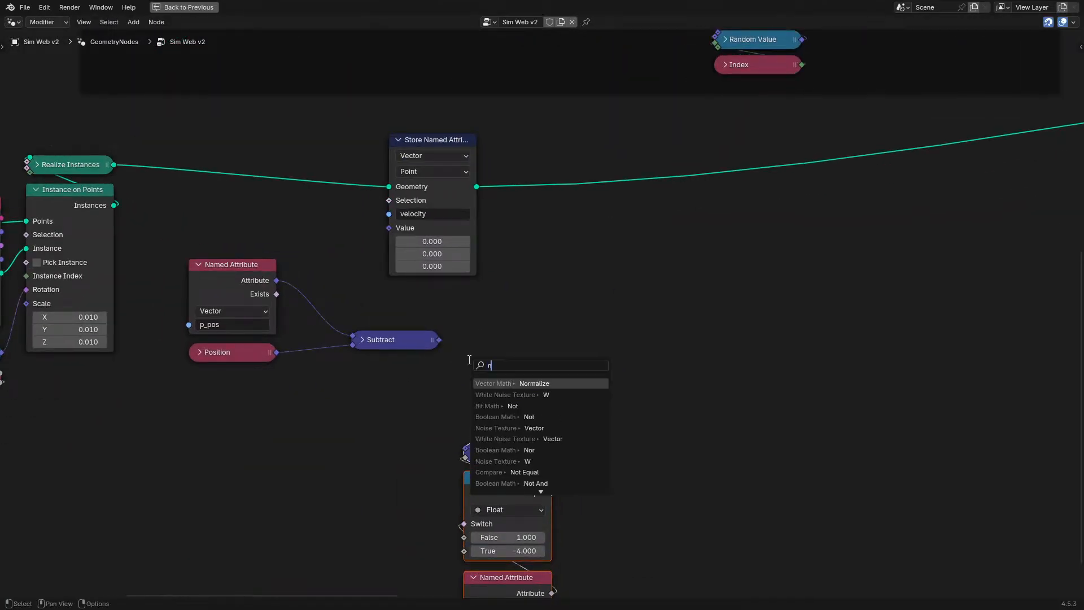
{"action": "type", "text": "orma"}
{"action": "key", "text": "Return"}
{"action": "left_click", "coordinate": [363, 344]}
{"action": "left_click_drag", "start_coordinate": [373, 318], "coordinate": [432, 389]}
{"action": "key", "text": "g"}
{"action": "left_click", "coordinate": [381, 366]}
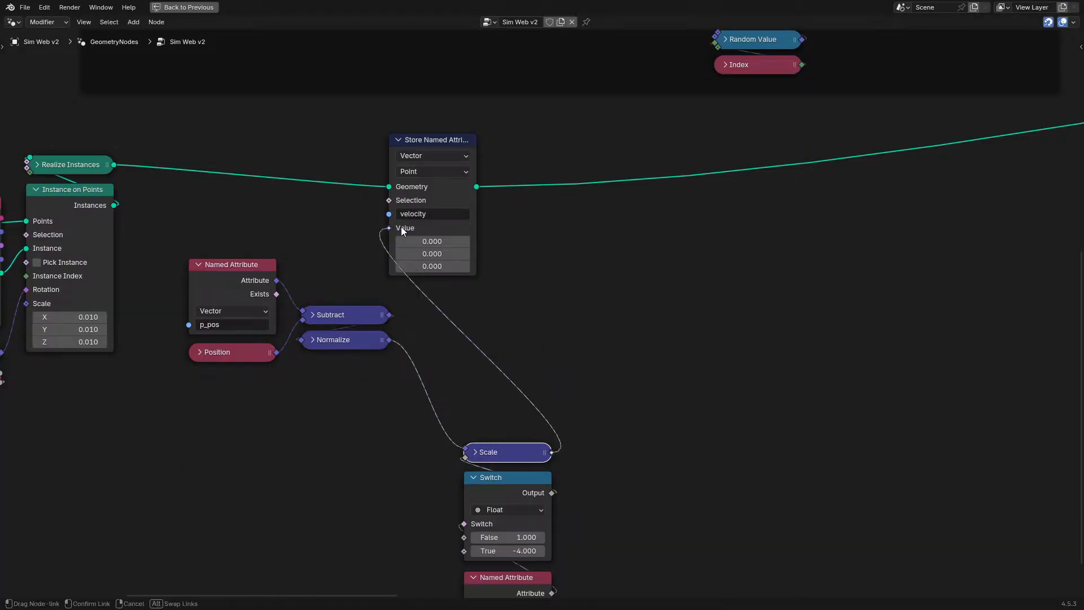
- Connect the Scale output to the velocity node's Value and stack the Scale, Switch and pin start nodes beneath it
{"action": "left_click_drag", "start_coordinate": [403, 227], "coordinate": [397, 228]}
{"action": "left_click_drag", "start_coordinate": [488, 390], "coordinate": [611, 602]}
{"action": "key", "text": "g"}
{"action": "left_click", "coordinate": [554, 395]}
- Delete the old web-spawning nodes that the new p_pos chain replaces
{"action": "scroll", "coordinate": [547, 314], "scroll_direction": "down", "scroll_amount": 4}
{"action": "scroll", "coordinate": [602, 277], "scroll_direction": "down", "scroll_amount": 1}
{"action": "middle_click_drag", "start_coordinate": [606, 224], "coordinate": [202, 416]}
{"action": "left_click_drag", "start_coordinate": [898, 211], "coordinate": [1024, 90]}
{"action": "scroll", "coordinate": [612, 109], "scroll_direction": "down", "scroll_amount": 3}
{"action": "left_click_drag", "start_coordinate": [82, 97], "coordinate": [581, 344]}
{"action": "key", "text": "x"}
- Move the new spawning chain into the space left by the deleted nodes
{"action": "scroll", "coordinate": [188, 310], "scroll_direction": "down", "scroll_amount": 2}
{"action": "left_click_drag", "start_coordinate": [84, 279], "coordinate": [350, 455]}
{"action": "key", "text": "g"}
{"action": "left_click", "coordinate": [568, 352]}
- Put the velocity nodes in one frame and the Web.003 instancing nodes in another
{"action": "middle_click_drag", "start_coordinate": [780, 293], "coordinate": [418, 323]}
{"action": "scroll", "coordinate": [825, 249], "scroll_direction": "up", "scroll_amount": 4}
{"action": "middle_click_drag", "start_coordinate": [336, 320], "coordinate": [950, 314]}
{"action": "scroll", "coordinate": [423, 219], "scroll_direction": "up", "scroll_amount": 8}
{"action": "left_click_drag", "start_coordinate": [578, 118], "coordinate": [615, 168]}
{"action": "left_click_drag", "start_coordinate": [418, 136], "coordinate": [705, 526]}
{"action": "key", "text": "ctrl+j"}
{"action": "middle_click_drag", "start_coordinate": [174, 395], "coordinate": [635, 449]}
{"action": "left_click_drag", "start_coordinate": [514, 36], "coordinate": [702, 484]}
{"action": "key", "text": "ctrl+j"}
- Move the Particle Sim, Separate Geometry and p_pos nodes into the instancing frame and tidy the framed chain
{"action": "left_click_drag", "start_coordinate": [387, 150], "coordinate": [468, 421]}
{"action": "left_click_drag", "start_coordinate": [145, 128], "coordinate": [471, 367]}
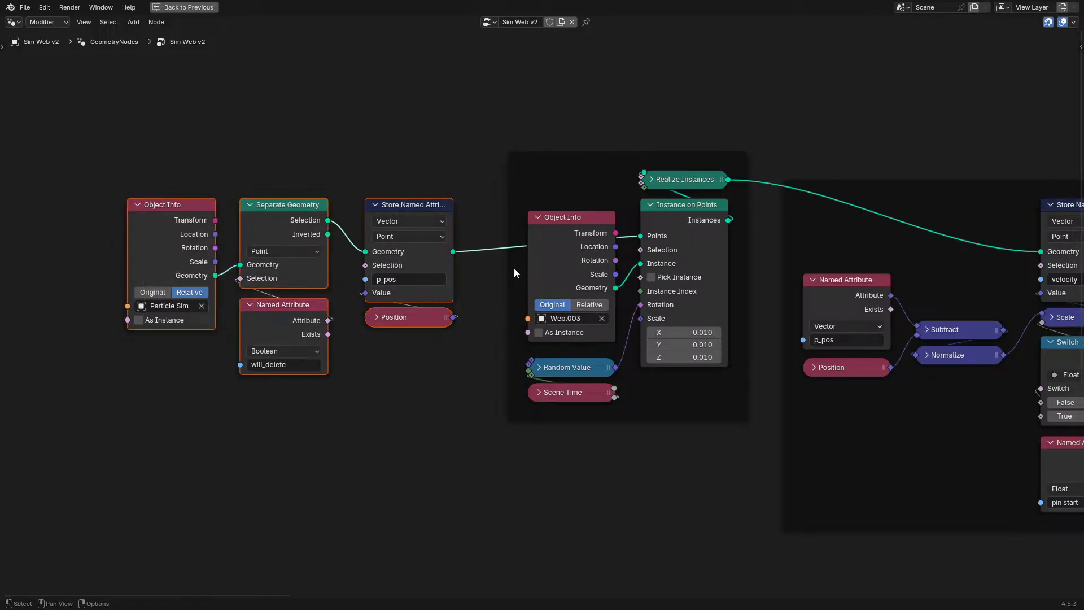
{"action": "key", "text": "g"}
{"action": "left_click", "coordinate": [584, 192]}
{"action": "key", "text": "g"}
{"action": "left_click", "coordinate": [522, 240]}
- Check the playing web simulation, then raise Particle Sim along the global Z axis above the floor
{"action": "key", "text": "ctrl+space"}
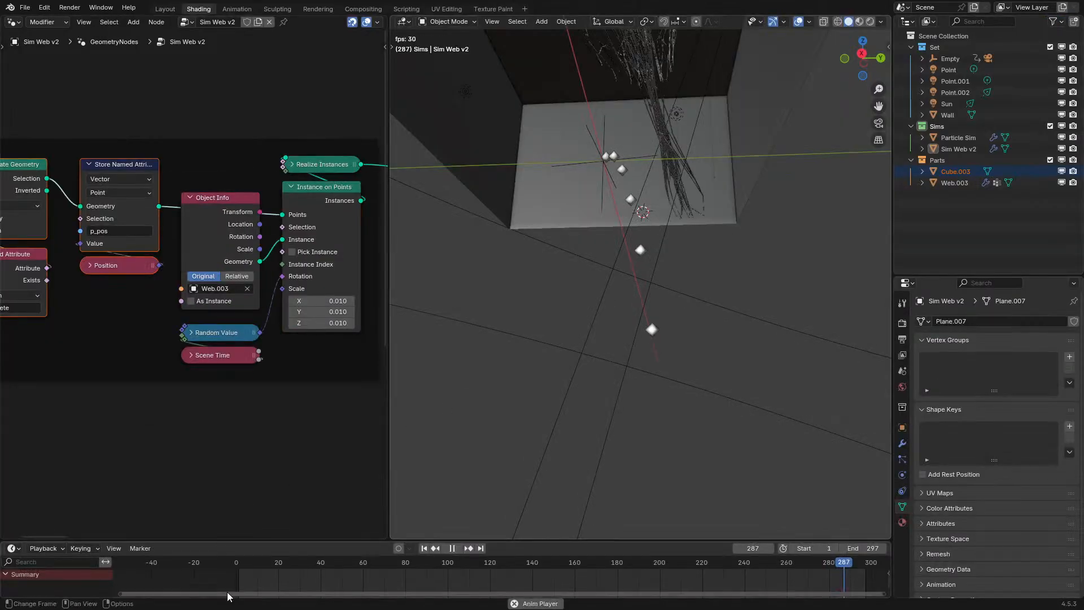
{"action": "middle_click_drag", "start_coordinate": [671, 202], "coordinate": [666, 296]}
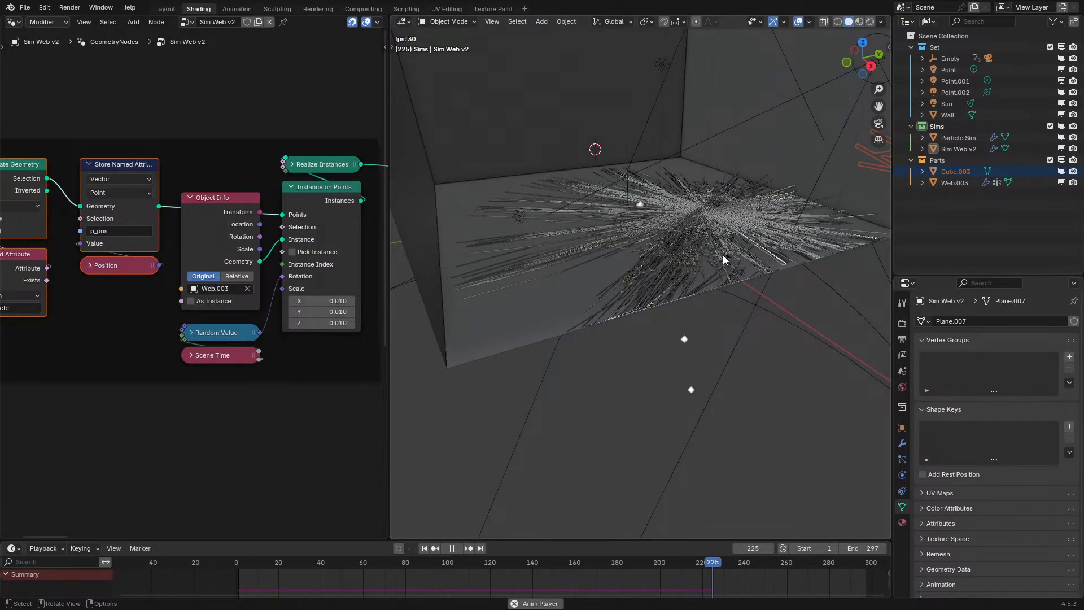
{"action": "key", "text": "space"}
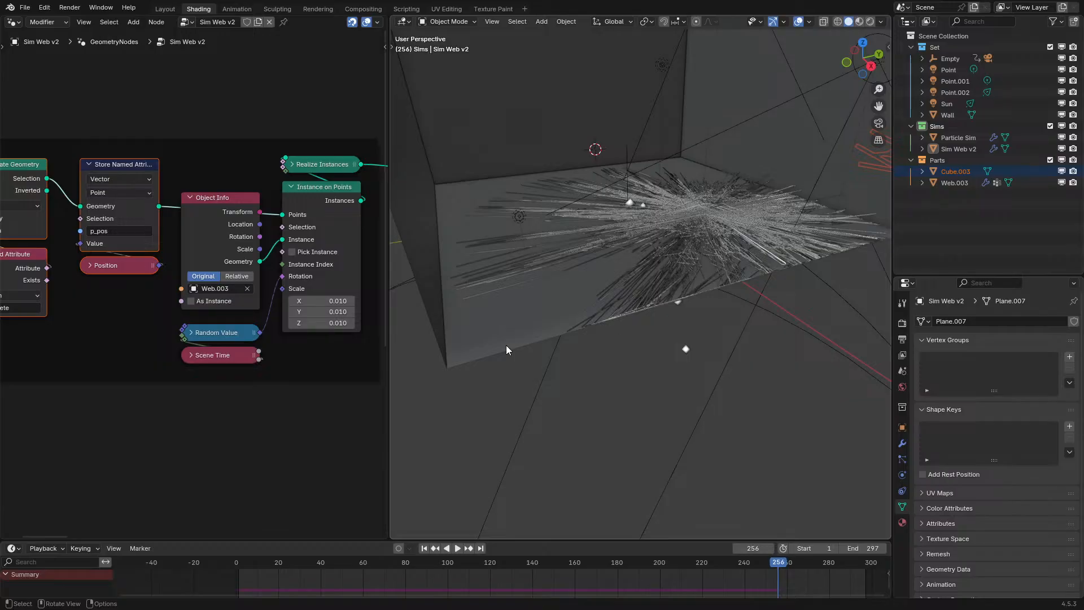
{"action": "left_click", "coordinate": [692, 346]}
{"action": "key", "text": "g"}
{"action": "key", "text": "z"}
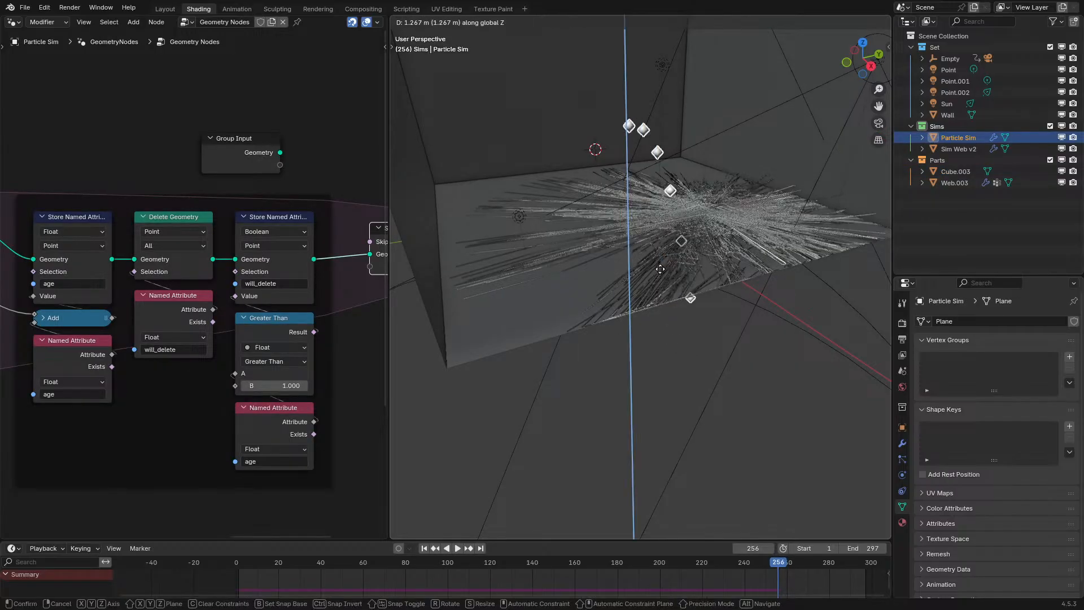
{"action": "left_click", "coordinate": [660, 239]}
{"action": "key", "text": "space"}
{"action": "key", "text": "shift+Left"}
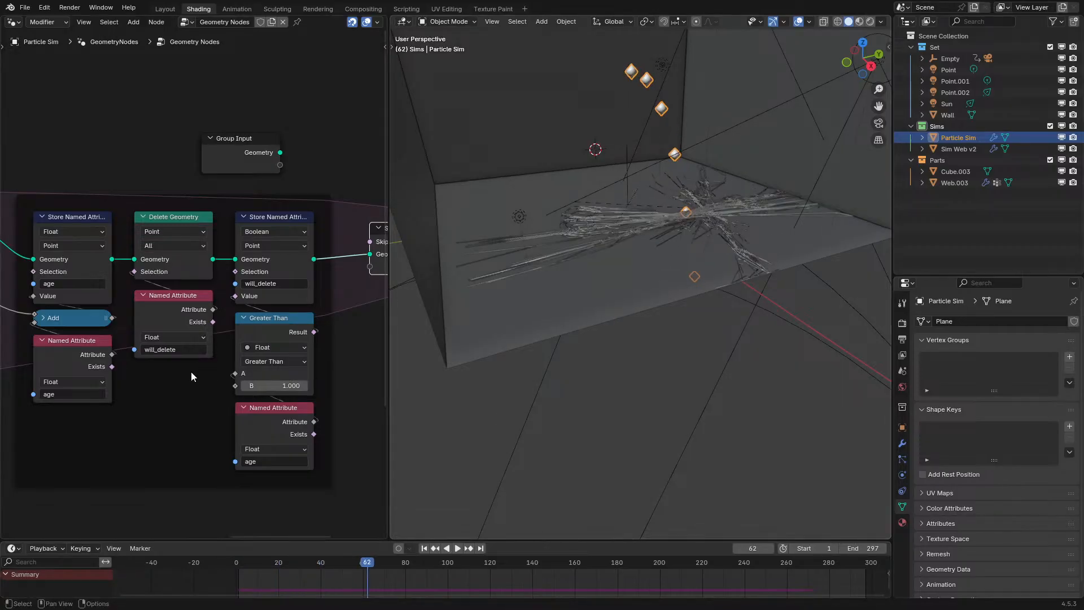
- Feed a vector Random Value into the velocity Store Named Attribute at the start of Particle Sim's node tree
{"action": "scroll", "coordinate": [189, 285], "scroll_direction": "down", "scroll_amount": 5}
{"action": "middle_click_drag", "start_coordinate": [116, 332], "coordinate": [60, 284]}
{"action": "scroll", "coordinate": [181, 285], "scroll_direction": "up", "scroll_amount": 2}
{"action": "key", "text": "ctrl+space"}
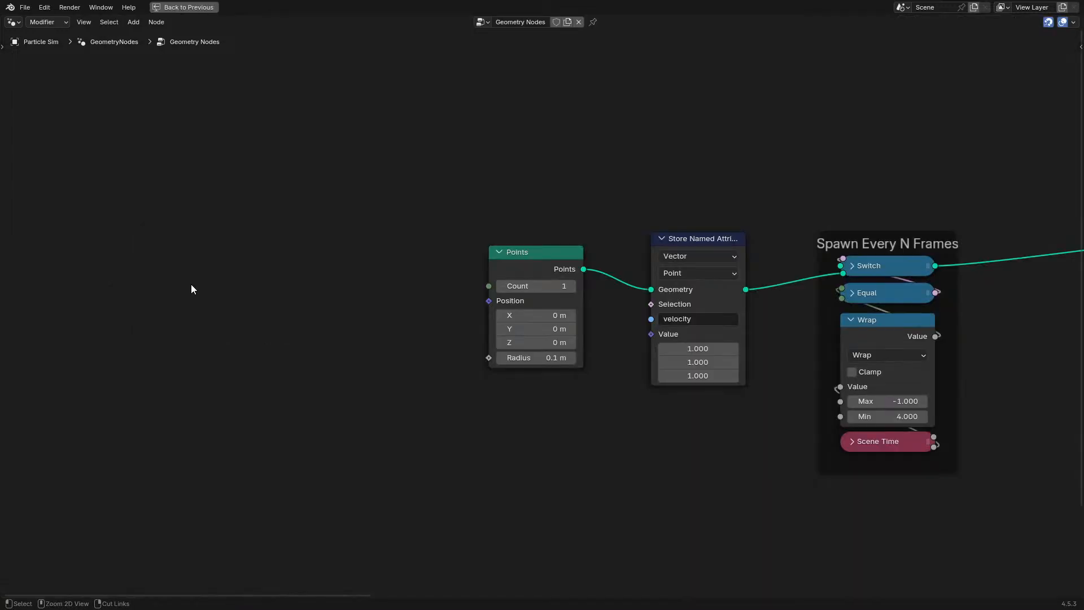
{"action": "left_click_drag", "start_coordinate": [485, 202], "coordinate": [608, 389]}
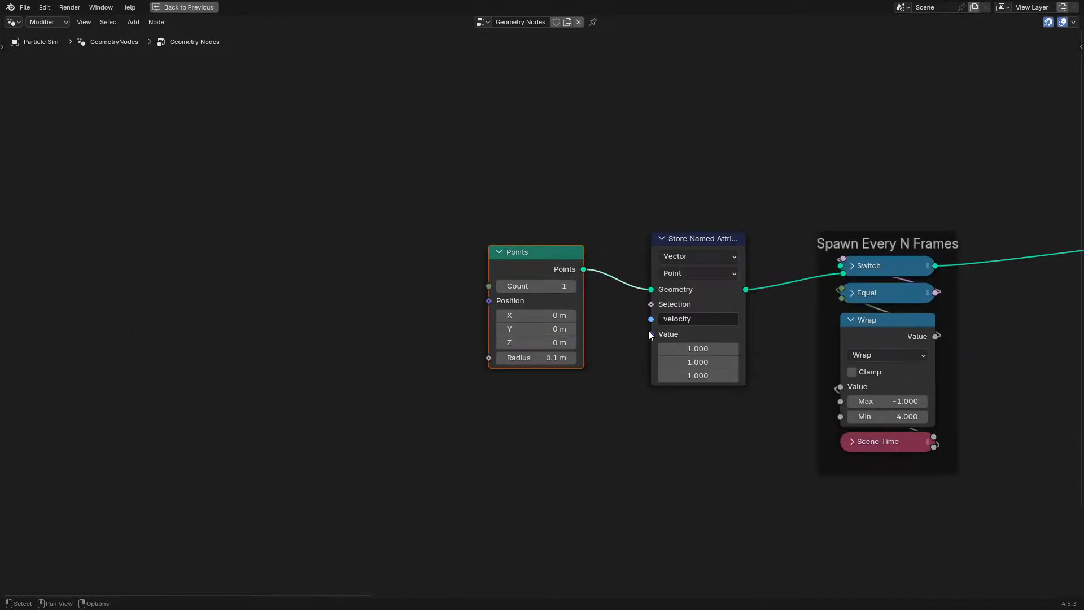
{"action": "left_click_drag", "start_coordinate": [651, 334], "coordinate": [480, 427]}
{"action": "type", "text": "rand"}
{"action": "left_click", "coordinate": [437, 447]}
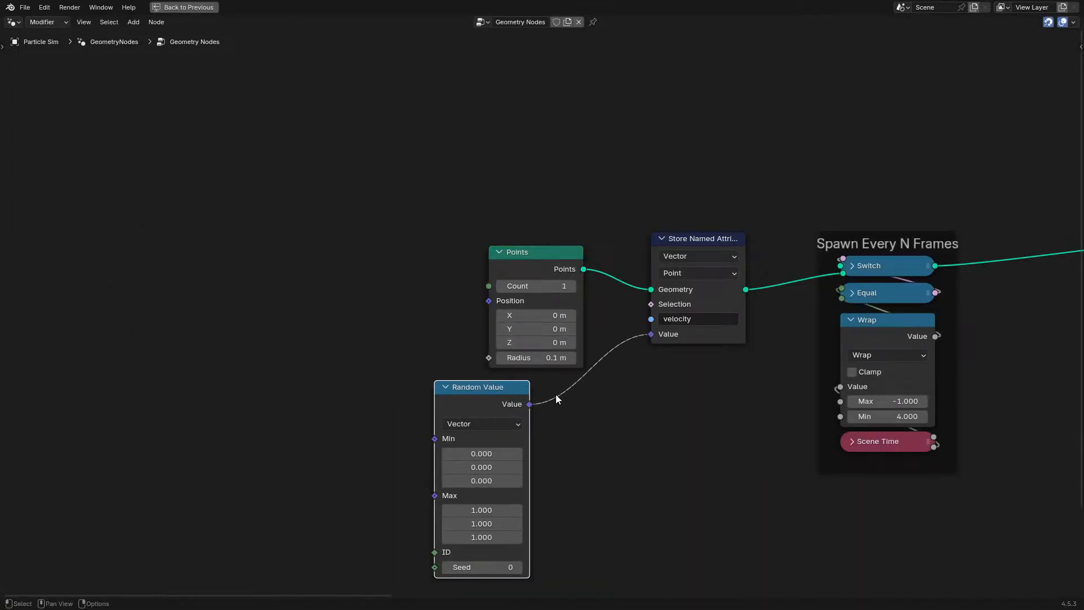
- Insert Normalize and Scale nodes between the Random Value and the stored velocity, stacked below the velocity node
{"action": "left_click_drag", "start_coordinate": [582, 428], "coordinate": [583, 423]}
{"action": "type", "text": "norma"}
{"action": "key", "text": "Return"}
{"action": "key", "text": "h"}
{"action": "left_click_drag", "start_coordinate": [680, 414], "coordinate": [683, 474]}
{"action": "type", "text": "scale"}
{"action": "key", "text": "Return"}
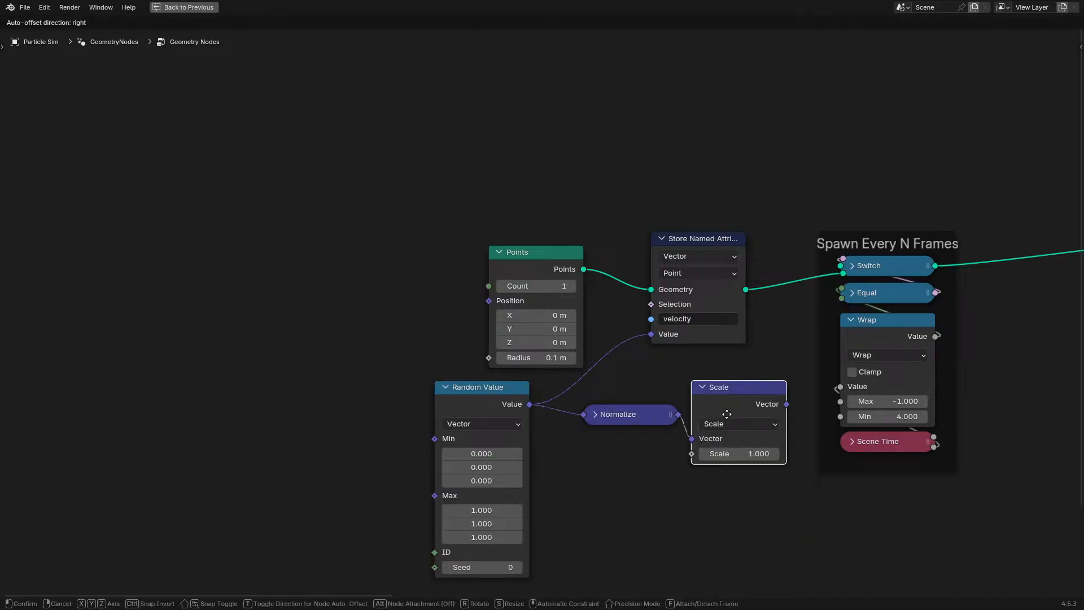
{"action": "left_click", "coordinate": [684, 382]}
{"action": "left_click_drag", "start_coordinate": [587, 414], "coordinate": [667, 454]}
{"action": "left_click_drag", "start_coordinate": [650, 342], "coordinate": [651, 335]}
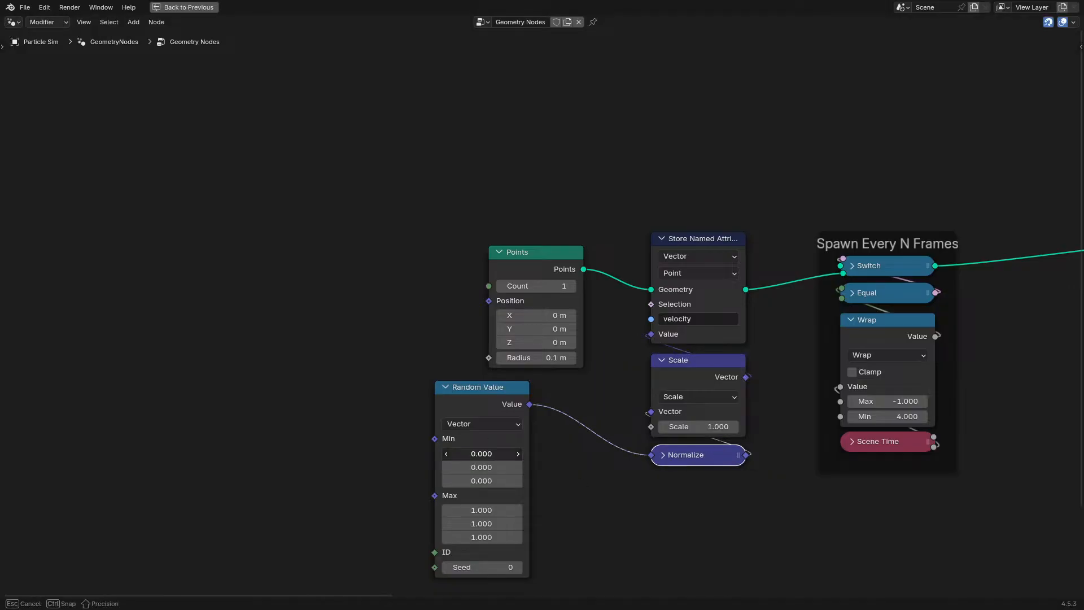
- Set the Random Value's Min to -1, -1, 0 and Max to 1, 1, 2, with Scale 2, previewing the motion
{"action": "key", "text": "ctrl+space"}
{"action": "key", "text": "space"}
{"action": "left_click", "coordinate": [201, 560]}
{"action": "key", "text": "space"}
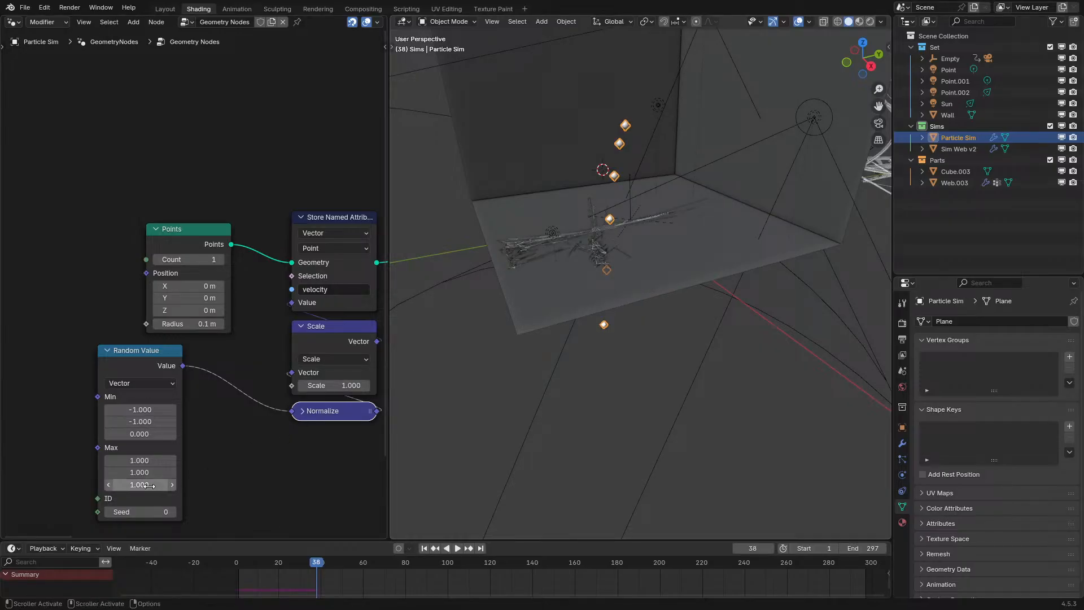
{"action": "left_click", "coordinate": [223, 564]}
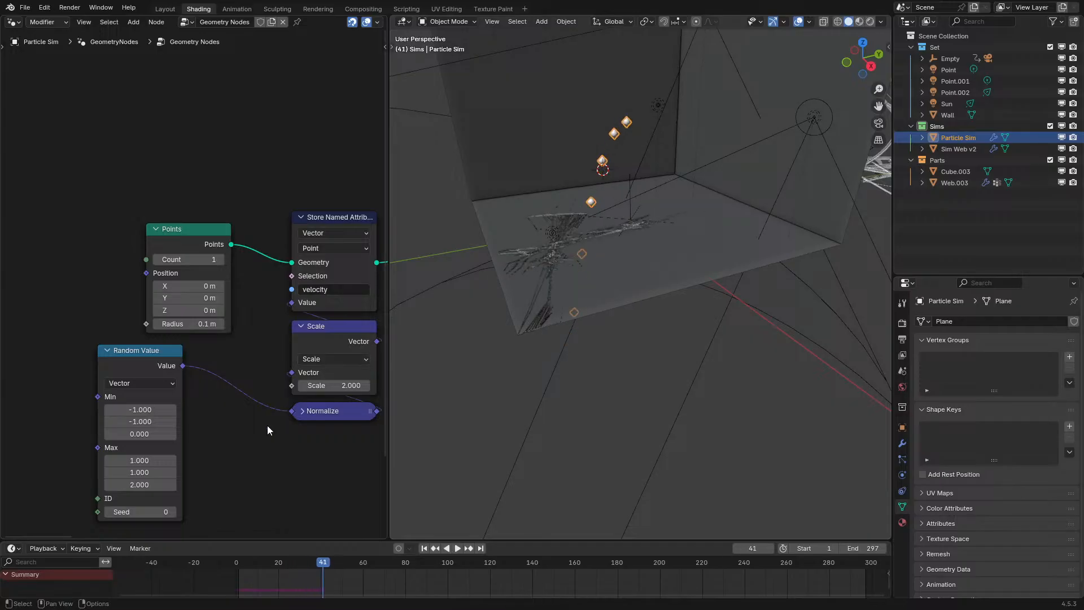
- Drive the velocity Random Value's Seed with Scene Time's Frame output and preview the simulation
{"action": "left_click", "coordinate": [103, 511]}
{"action": "key", "text": "shift+a"}
{"action": "type", "text": "s"}
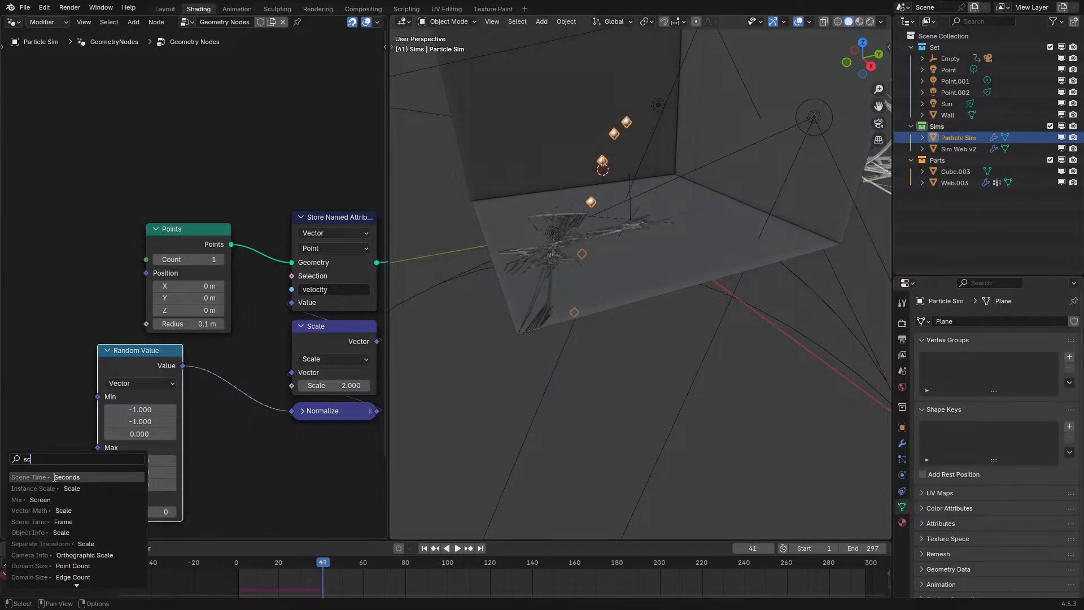
{"action": "type", "text": "c"}
{"action": "left_click", "coordinate": [62, 521]}
{"action": "left_click", "coordinate": [79, 526]}
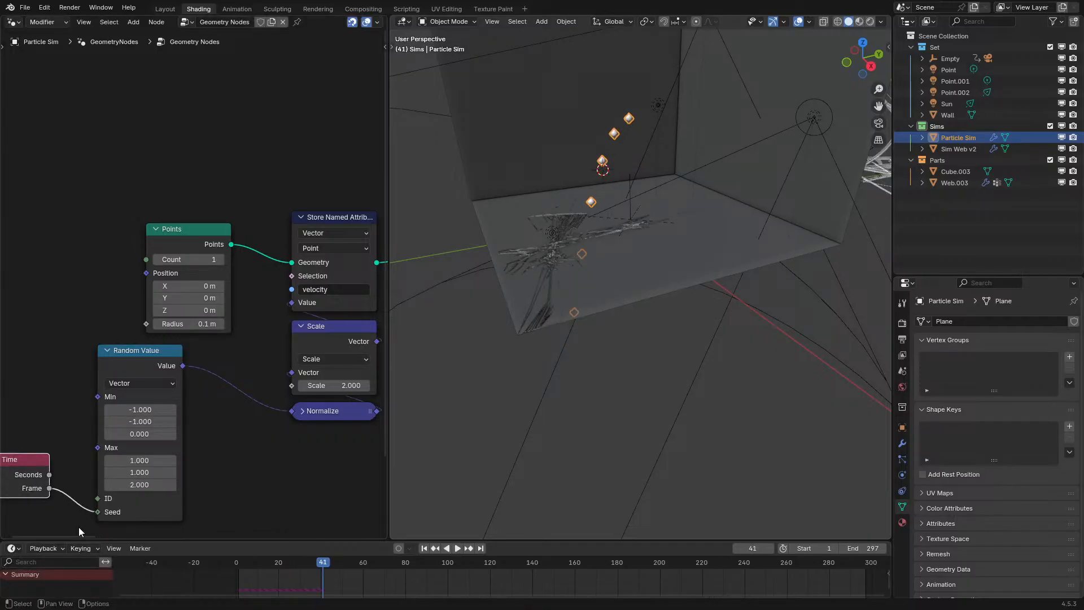
{"action": "left_click", "coordinate": [223, 567]}
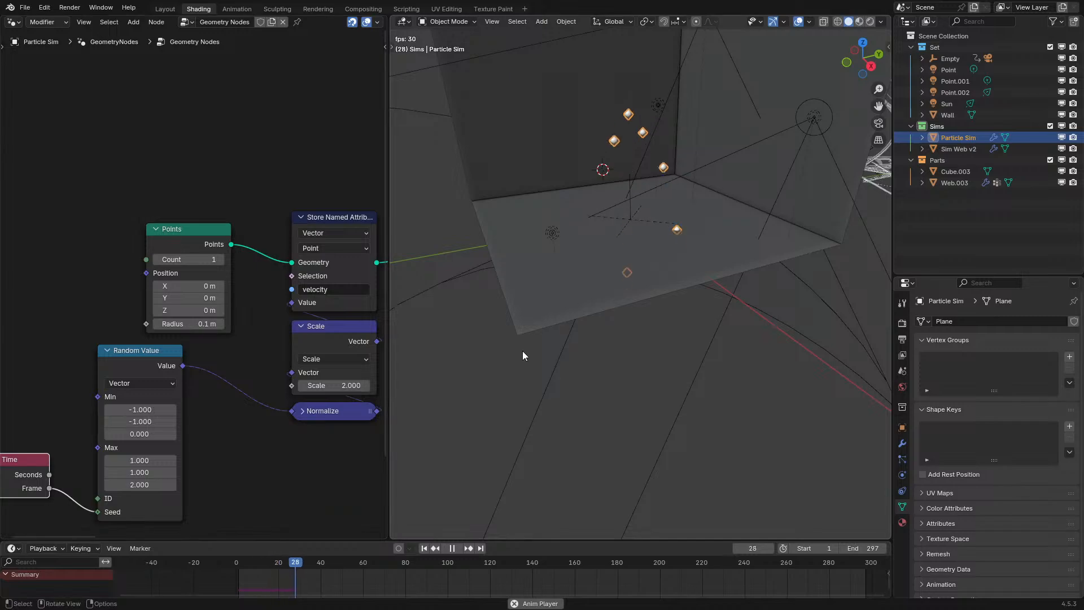
{"action": "middle_click_drag", "start_coordinate": [523, 350], "coordinate": [598, 316]}
{"action": "key", "text": "space"}
- Shift the simulation output and Group Output along X to make room after the will_delete node
{"action": "key", "text": "ctrl+space"}
{"action": "scroll", "coordinate": [1011, 317], "scroll_direction": "down", "scroll_amount": 2}
{"action": "middle_click_drag", "start_coordinate": [1010, 317], "coordinate": [1058, 295]}
{"action": "key", "text": "g"}
{"action": "key", "text": "x"}
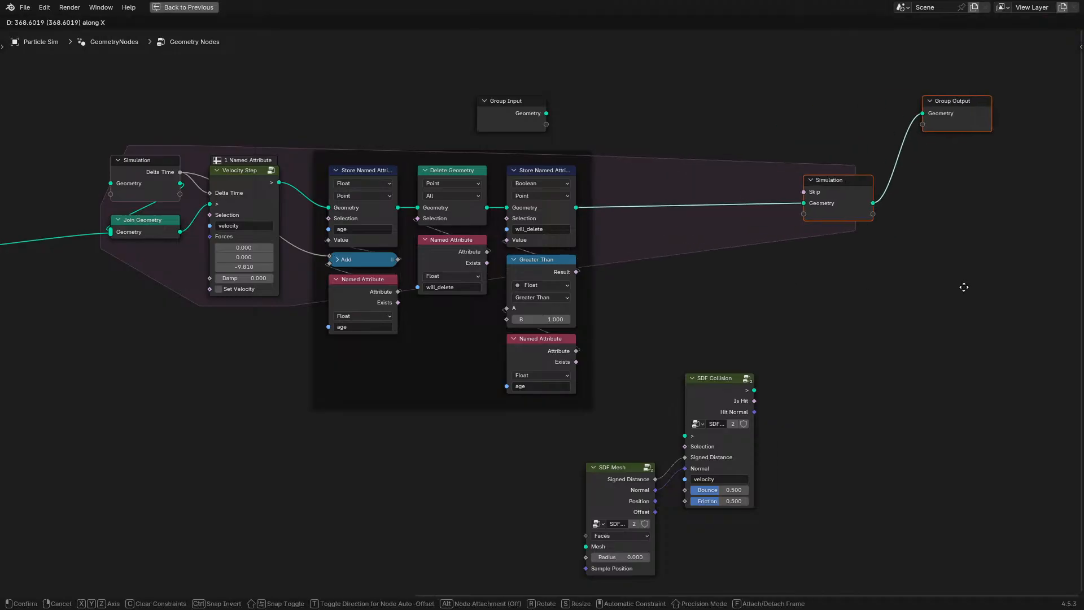
{"action": "left_click", "coordinate": [1009, 293]}
- Insert SDF Collision with its SDF Mesh node before the simulation output and set Bounce to 1
{"action": "left_click_drag", "start_coordinate": [638, 376], "coordinate": [780, 575]}
{"action": "key", "text": "g"}
{"action": "left_click", "coordinate": [861, 387]}
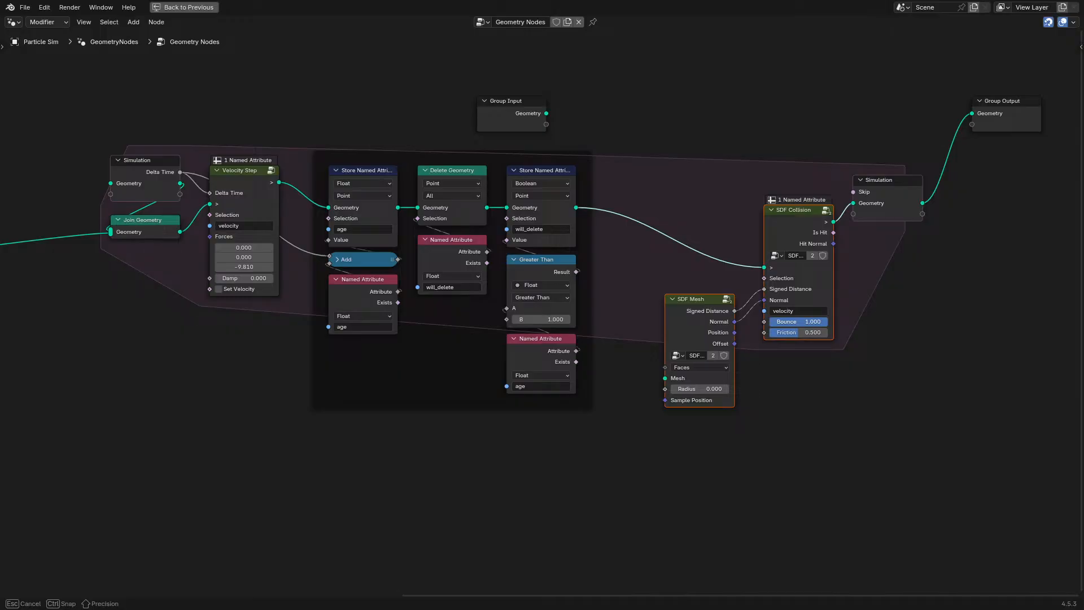
- Add the Wall object's geometry as the SDF Mesh input, stack its Object Info node below, and replay the simulation
{"action": "key", "text": "ctrl+space"}
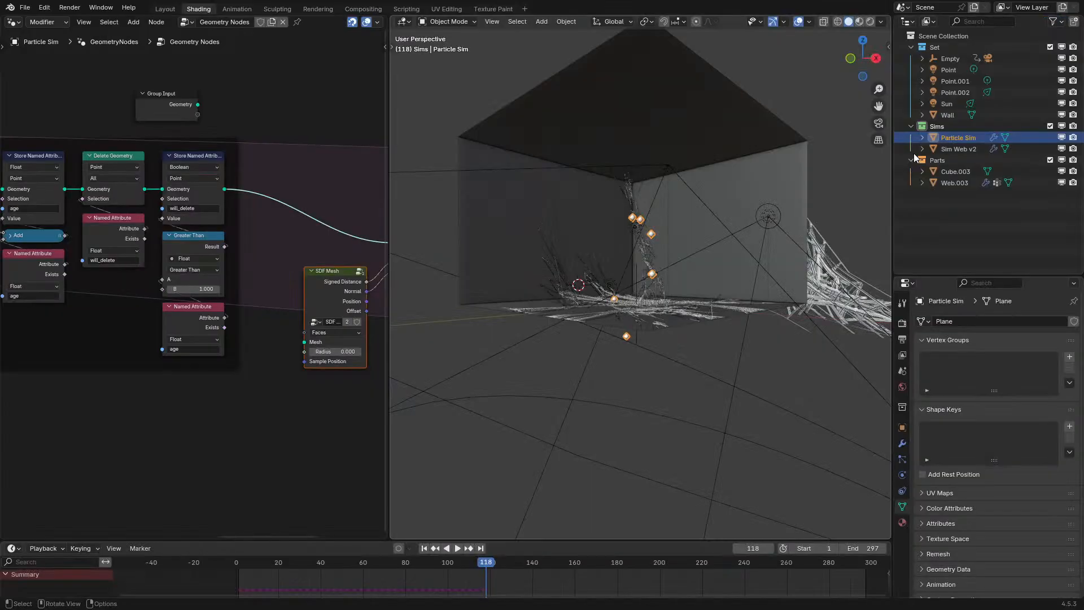
{"action": "left_click_drag", "start_coordinate": [953, 114], "coordinate": [304, 342]}
{"action": "left_click_drag", "start_coordinate": [247, 452], "coordinate": [339, 398]}
{"action": "left_click_drag", "start_coordinate": [274, 262], "coordinate": [345, 417]}
{"action": "left_click_drag", "start_coordinate": [346, 417], "coordinate": [336, 381]}
{"action": "key", "text": "space"}
{"action": "left_click", "coordinate": [208, 558]}
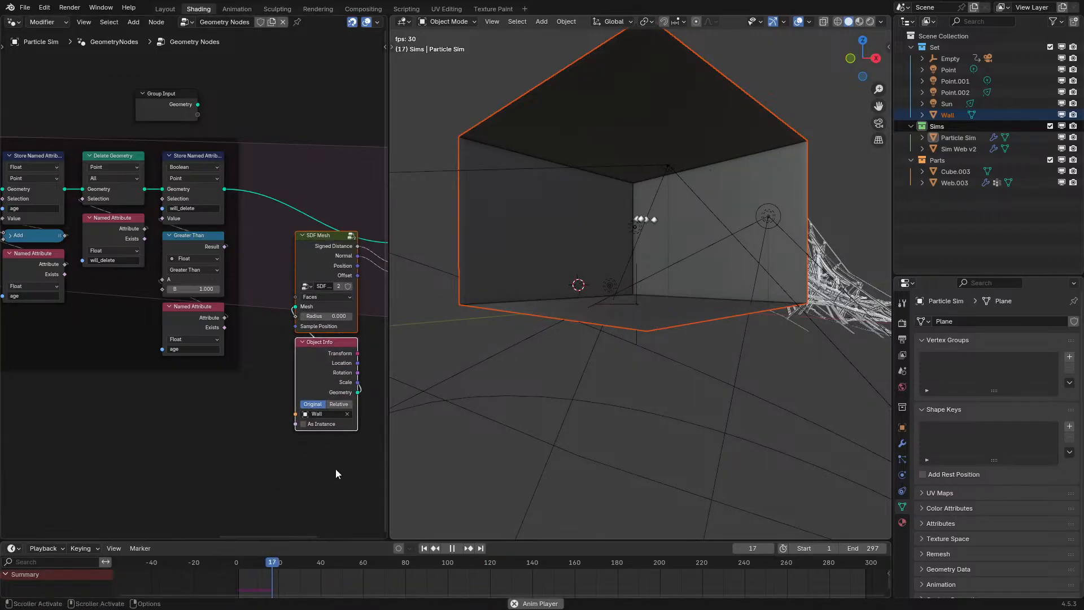
- Set the Wall's Object Info node to Relative and replay the simulation to check the particles' collisions
{"action": "key", "text": "space"}
{"action": "left_click", "coordinate": [335, 403]}
{"action": "key", "text": "space"}
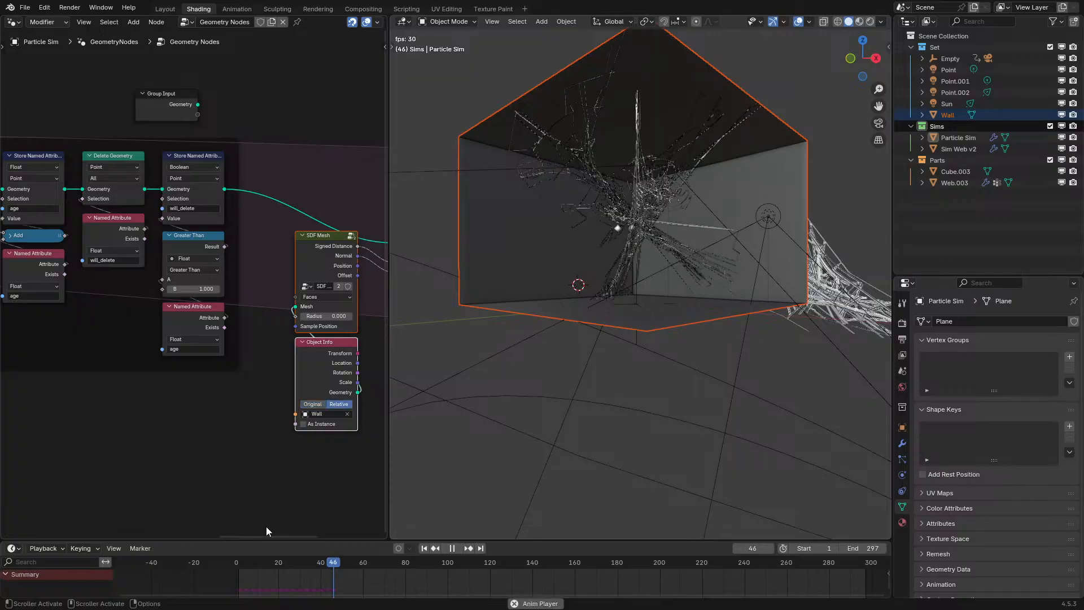
{"action": "left_click", "coordinate": [222, 564]}
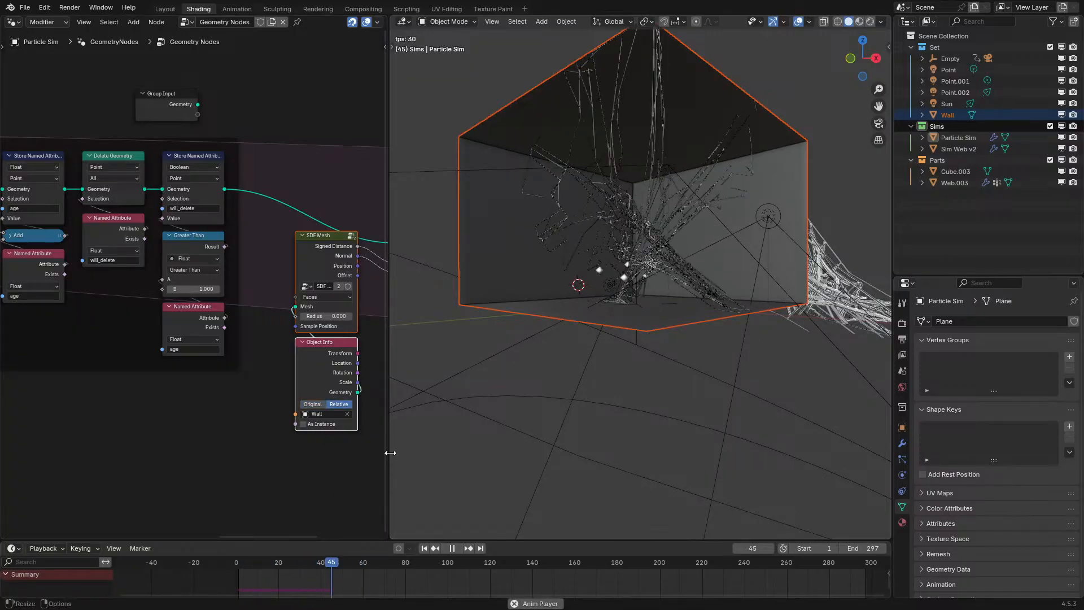
{"action": "middle_click_drag", "start_coordinate": [416, 413], "coordinate": [650, 319]}
{"action": "middle_click_drag", "start_coordinate": [732, 295], "coordinate": [635, 322]}
{"action": "key", "text": "space"}
- Set the Scale of the particles' velocity vector to 4 and replay the simulation
{"action": "scroll", "coordinate": [284, 337], "scroll_direction": "down", "scroll_amount": 2}
{"action": "scroll", "coordinate": [284, 336], "scroll_direction": "down", "scroll_amount": 3}
{"action": "middle_click_drag", "start_coordinate": [284, 336], "coordinate": [371, 329]}
{"action": "scroll", "coordinate": [224, 333], "scroll_direction": "up", "scroll_amount": 6}
{"action": "double_click", "coordinate": [140, 332]}
{"action": "type", "text": "4"}
{"action": "key", "text": "Return"}
{"action": "key", "text": "space"}
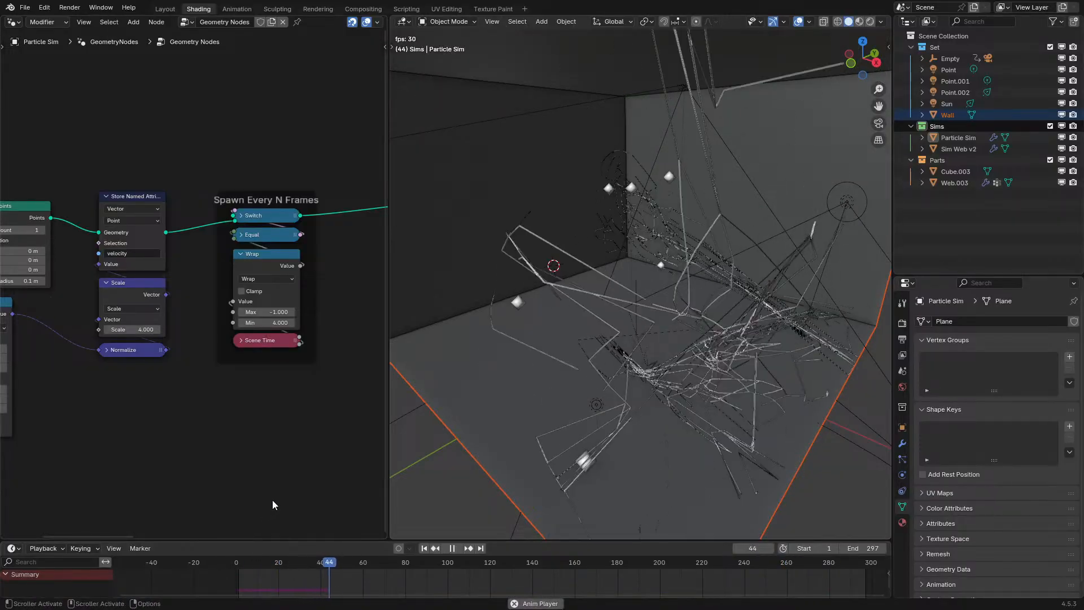
- Examine the web simulation inside the room from several angles while replaying it
{"action": "middle_click_drag", "start_coordinate": [529, 404], "coordinate": [644, 395]}
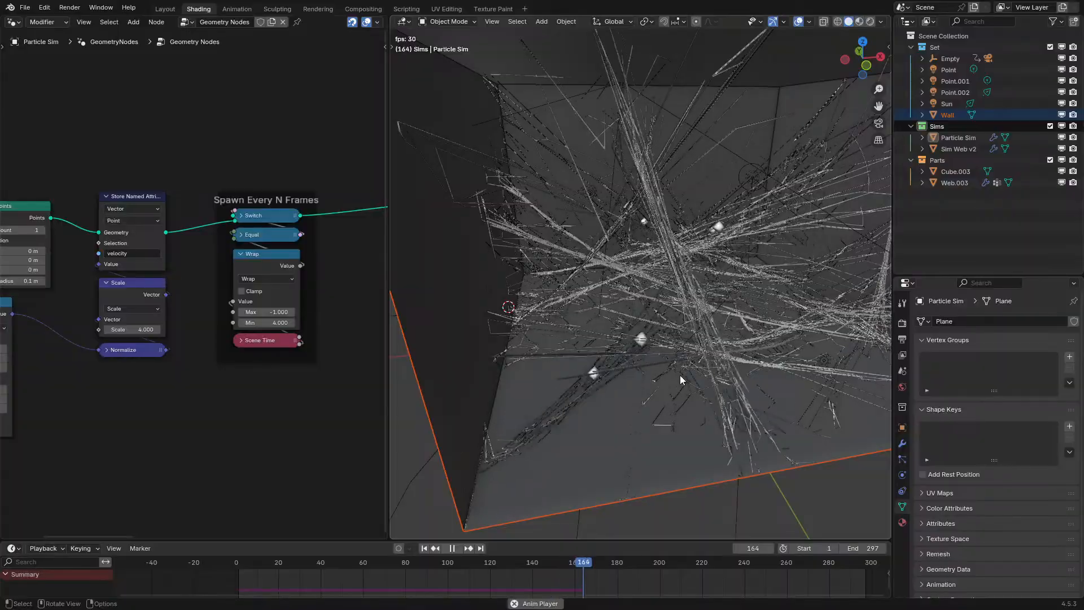
{"action": "middle_click_drag", "start_coordinate": [672, 376], "coordinate": [537, 398]}
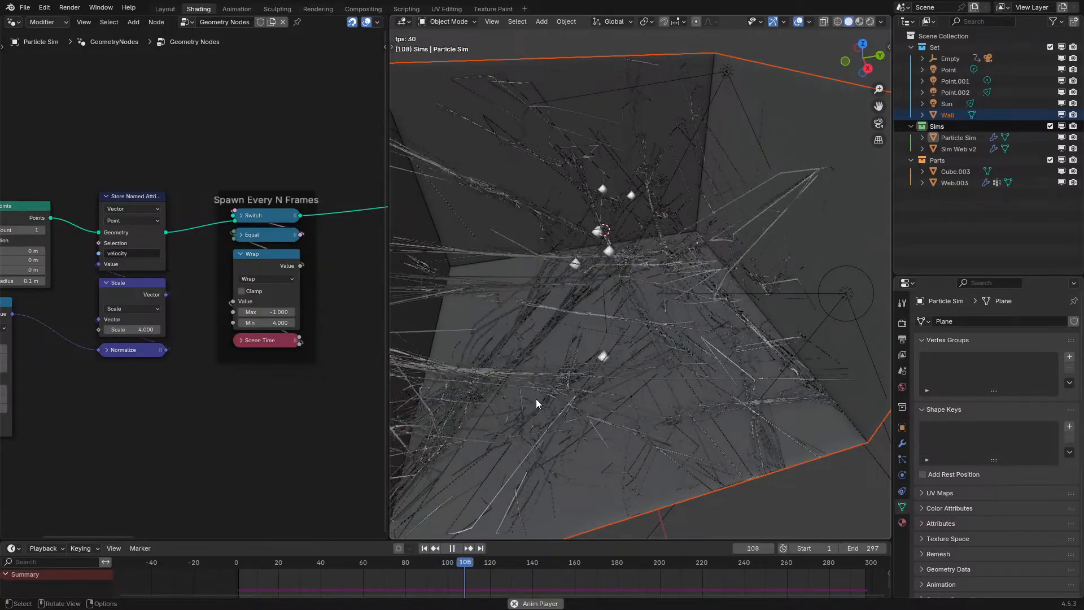
{"action": "middle_click_drag", "start_coordinate": [537, 399], "coordinate": [544, 378]}
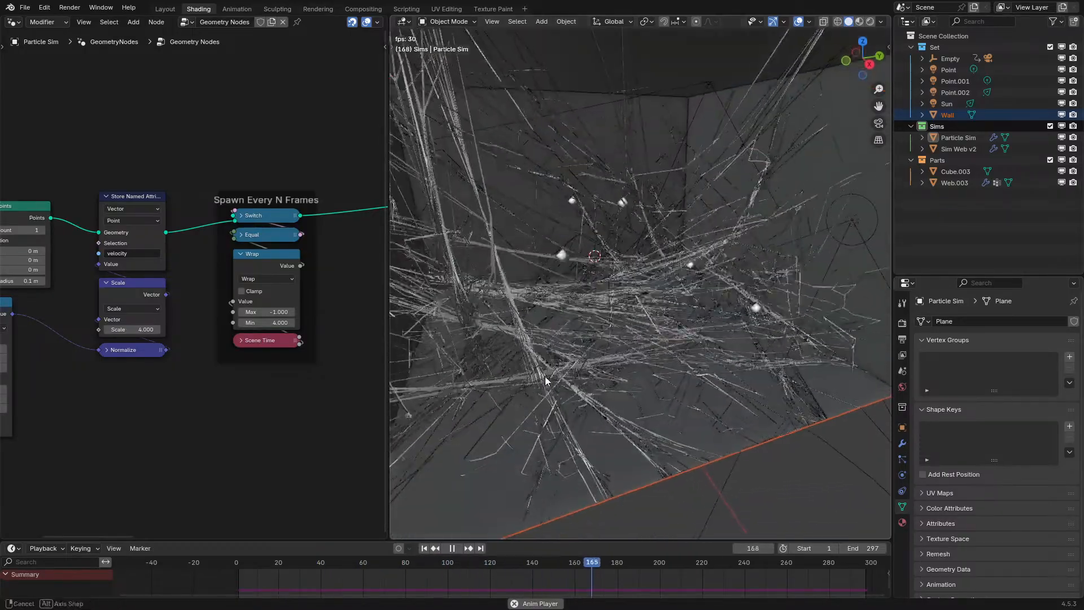
{"action": "left_click", "coordinate": [201, 561]}
{"action": "mouse_move", "coordinate": [639, 325]}
{"action": "middle_mouse_down"}
{"action": "mouse_move", "coordinate": [679, 314]}
{"action": "mouse_move", "coordinate": [673, 291]}
{"action": "mouse_move", "coordinate": [701, 286]}
{"action": "mouse_move", "coordinate": [745, 321]}
{"action": "mouse_move", "coordinate": [544, 317]}
{"action": "mouse_move", "coordinate": [655, 310]}
{"action": "mouse_move", "coordinate": [689, 269]}
{"action": "mouse_move", "coordinate": [647, 314]}
{"action": "middle_mouse_up"}
{"action": "key", "text": "space"}
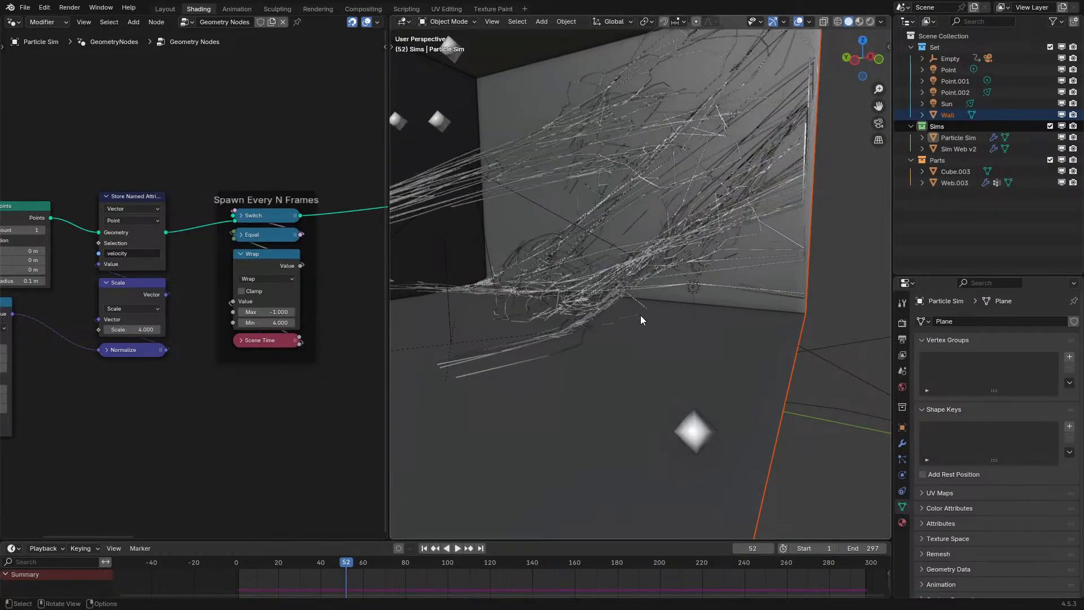
{"action": "key", "text": "space"}
{"action": "middle_click_drag", "start_coordinate": [640, 315], "coordinate": [662, 293]}
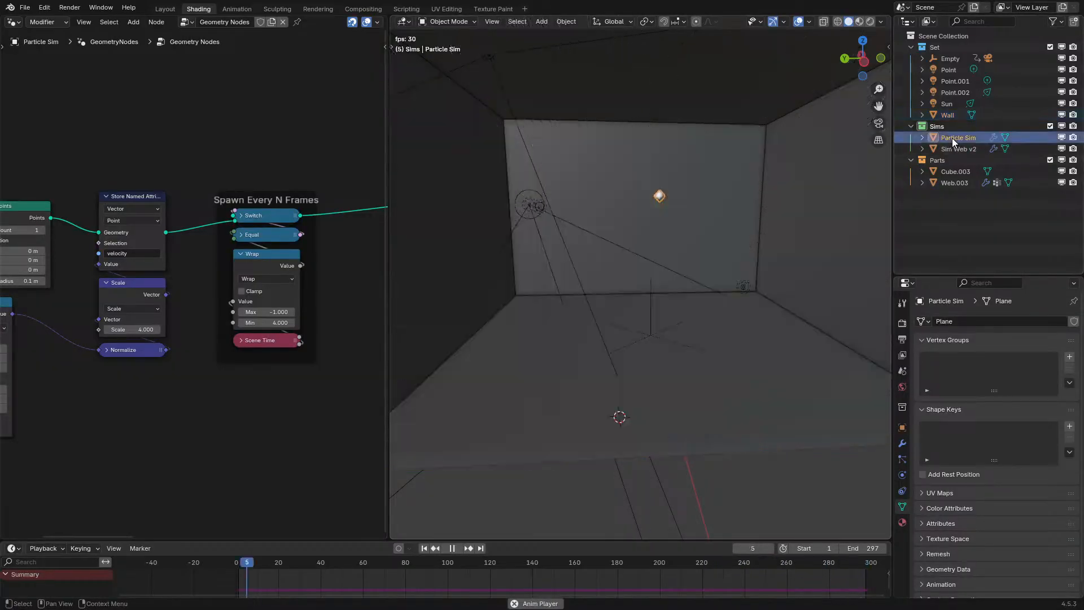
- Select Particle Sim, tidy the layout of its point-emission nodes, and move Group Input beside Group Output
{"action": "left_click", "coordinate": [953, 137]}
{"action": "key", "text": "space"}
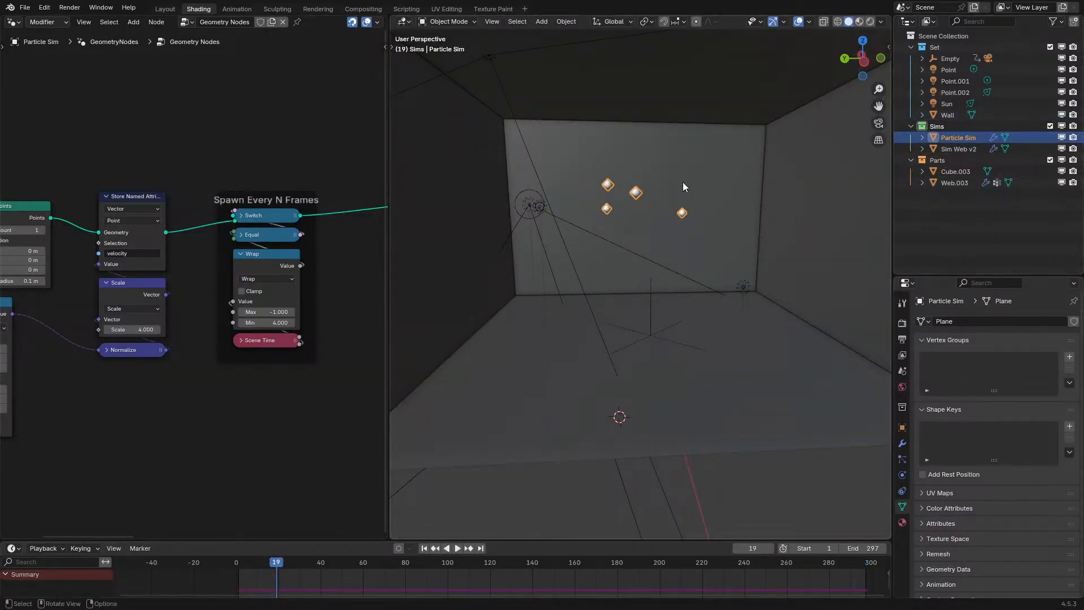
{"action": "left_click", "coordinate": [13, 22]}
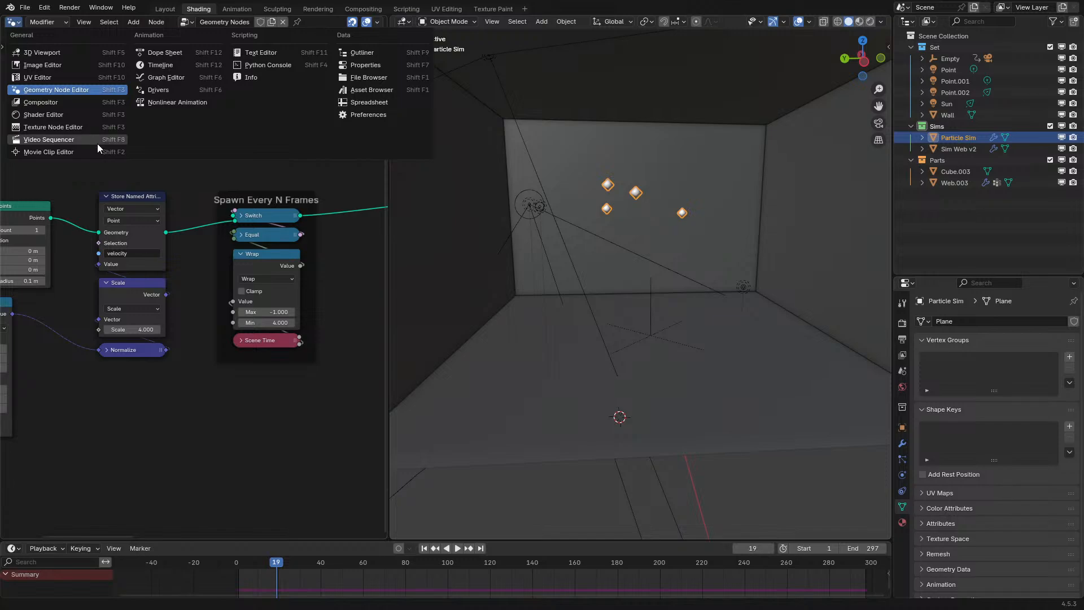
{"action": "scroll", "coordinate": [300, 318], "scroll_direction": "down", "scroll_amount": 3}
{"action": "key", "text": "ctrl+space"}
{"action": "scroll", "coordinate": [301, 319], "scroll_direction": "up", "scroll_amount": 1}
{"action": "left_click_drag", "start_coordinate": [189, 373], "coordinate": [459, 559]}
{"action": "key", "text": "g"}
{"action": "left_click", "coordinate": [502, 552]}
{"action": "middle_click_drag", "start_coordinate": [874, 401], "coordinate": [189, 432]}
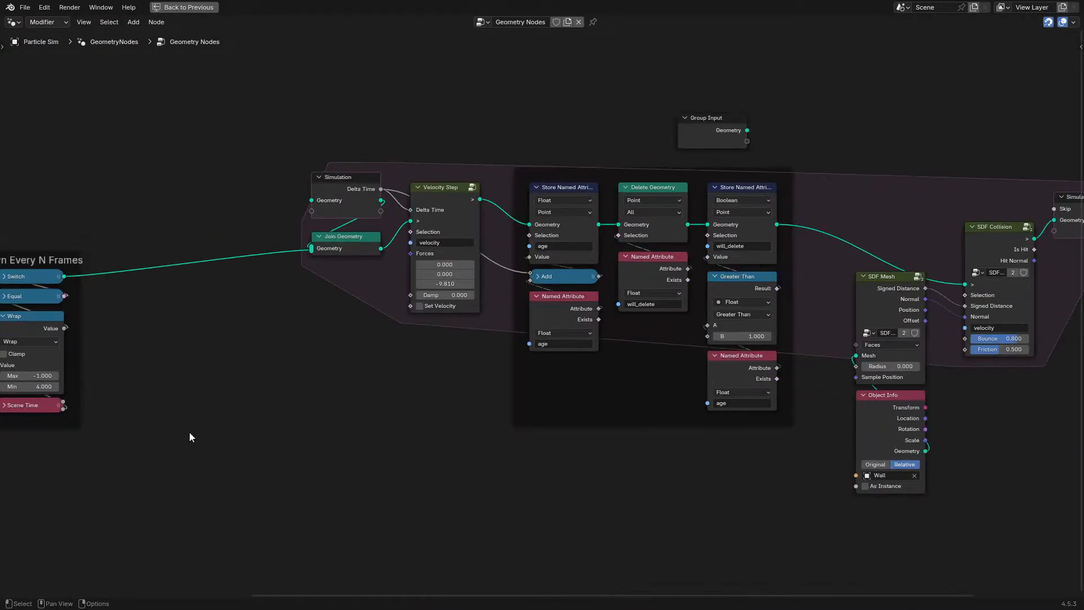
{"action": "scroll", "coordinate": [666, 225], "scroll_direction": "down", "scroll_amount": 2}
{"action": "left_click_drag", "start_coordinate": [719, 194], "coordinate": [1056, 150]}
- Join the particle point and launch-velocity nodes in a frame, and move it with the Spawn Every N Frames group closer to the simulation
{"action": "scroll", "coordinate": [67, 170], "scroll_direction": "down", "scroll_amount": 1}
{"action": "left_click_drag", "start_coordinate": [41, 198], "coordinate": [240, 454]}
{"action": "key", "text": "ctrl+j"}
{"action": "key", "text": "F2"}
{"action": "key", "text": "Escape"}
{"action": "left_click_drag", "start_coordinate": [56, 191], "coordinate": [359, 469]}
{"action": "key", "text": "g"}
{"action": "left_click", "coordinate": [450, 447]}
- Move the SDF Mesh, Wall Object Info and SDF Collision nodes closer to the will_delete nodes and join them in a frame
{"action": "left_click_drag", "start_coordinate": [150, 121], "coordinate": [812, 468]}
{"action": "key", "text": "g"}
{"action": "scroll", "coordinate": [614, 425], "scroll_direction": "up", "scroll_amount": 4}
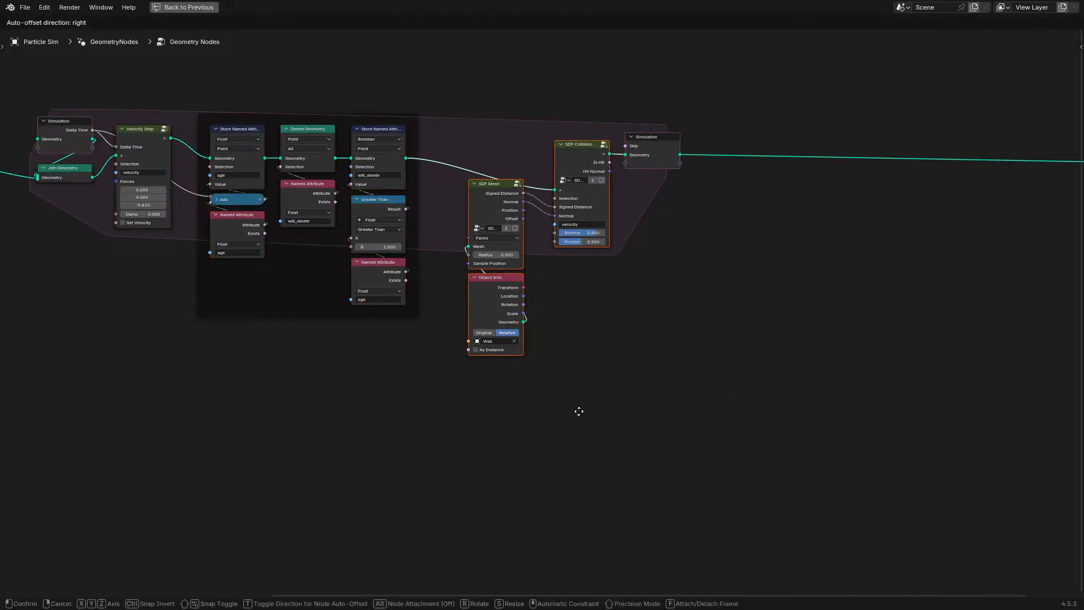
{"action": "left_click", "coordinate": [561, 385]}
{"action": "key", "text": "ctrl+j"}
{"action": "mouse_move", "coordinate": [562, 132]}
{"action": "left_mouse_down"}
{"action": "mouse_move", "coordinate": [537, 115]}
{"action": "mouse_move", "coordinate": [545, 117]}
{"action": "left_mouse_up"}
- Insert an Instance on Points node between the simulation output and Group Output
{"action": "middle_click_drag", "start_coordinate": [699, 166], "coordinate": [416, 333]}
{"action": "scroll", "coordinate": [485, 313], "scroll_direction": "up", "scroll_amount": 2}
{"action": "key", "text": "q"}
{"action": "key", "text": "shift+a"}
{"action": "left_click", "coordinate": [639, 240]}
{"action": "type", "text": "instance on"}
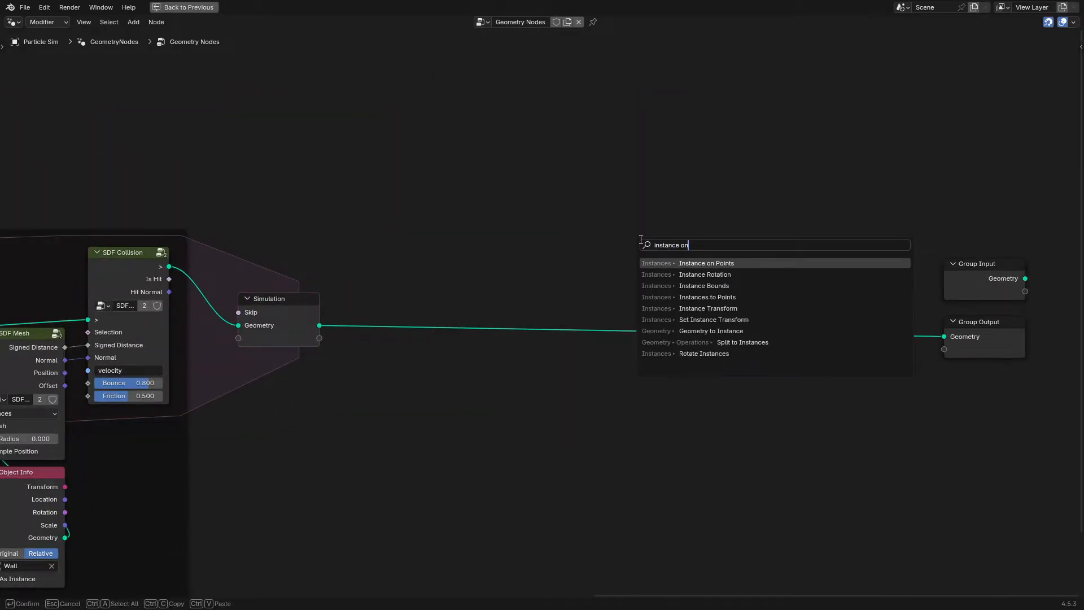
{"action": "key", "text": "Return"}
{"action": "left_click", "coordinate": [651, 342]}
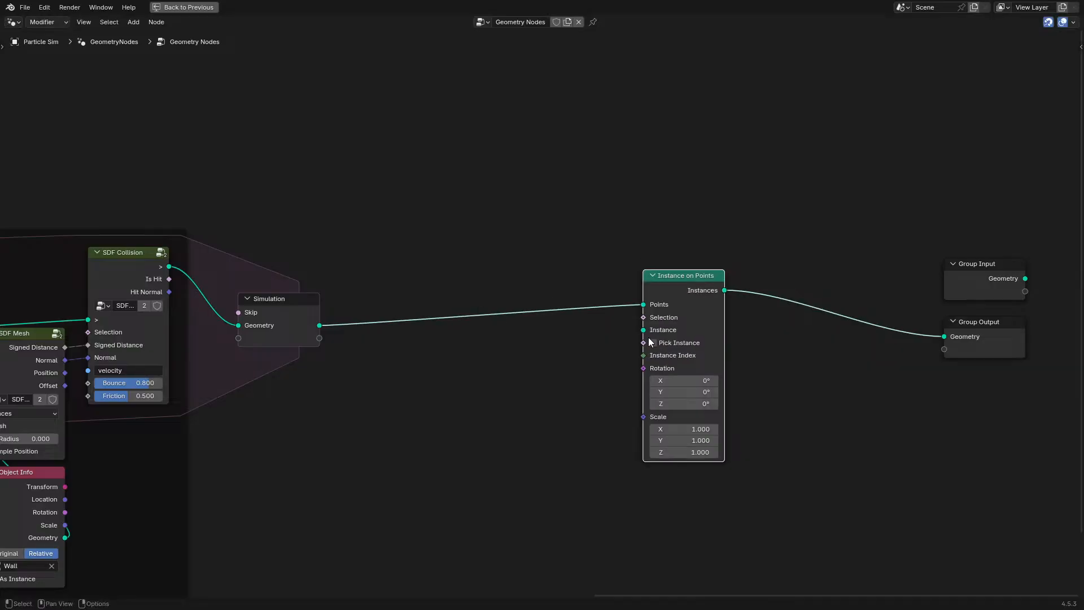
- Add an Ico Sphere with radius 0.1 m and 3 subdivisions as the Instance input of Instance on Points
{"action": "key", "text": "Return"}
{"action": "left_click", "coordinate": [591, 388]}
{"action": "left_click", "coordinate": [578, 436]}
{"action": "key", "text": "ctrl+space"}
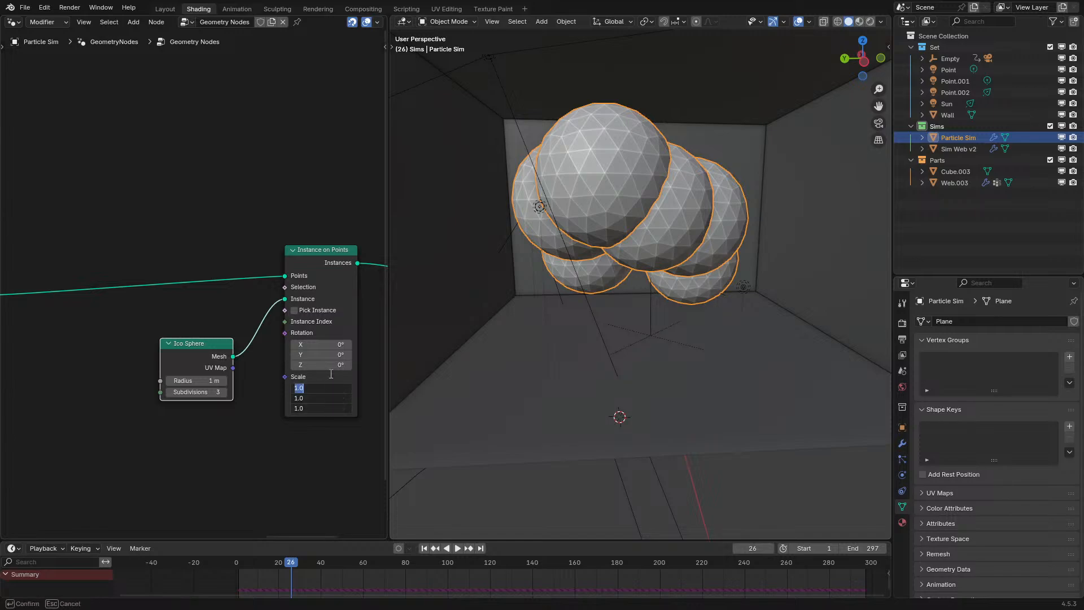
{"action": "type", "text": ".1"}
{"action": "key", "text": "Return"}
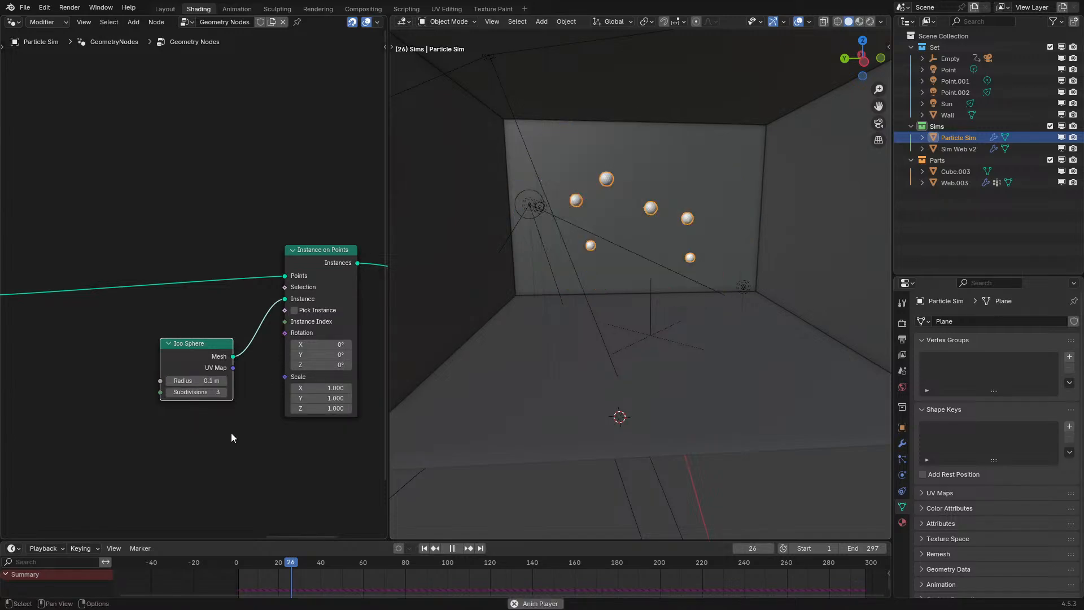
- In Sim Web v2, insert Instances to Points between the Particle Sim Object Info and Separate Geometry, and replay the simulation
{"action": "left_click", "coordinate": [960, 149]}
{"action": "key", "text": "space"}
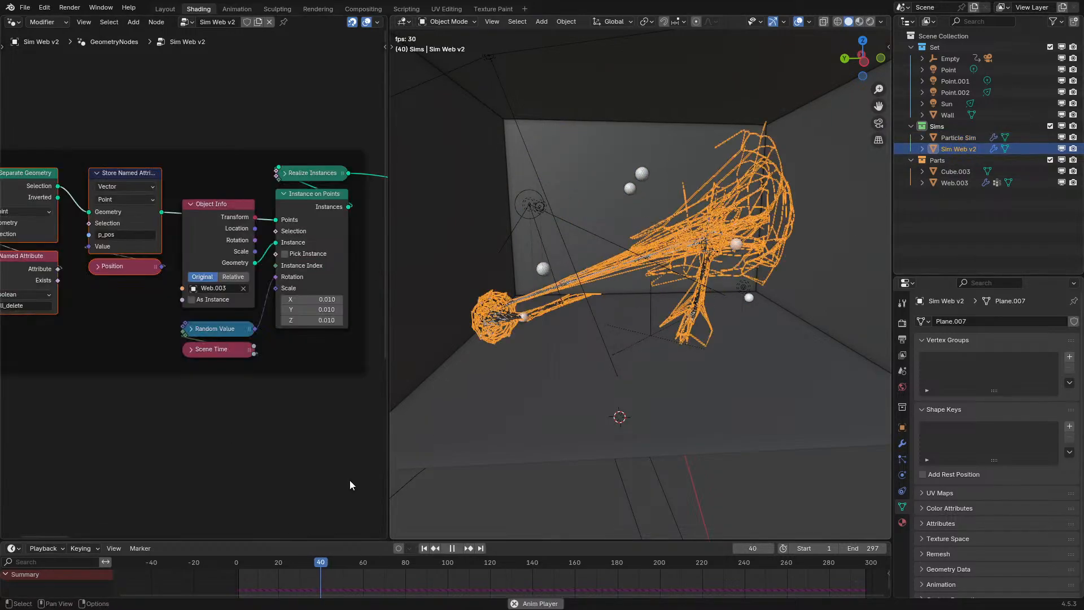
{"action": "left_click", "coordinate": [214, 561]}
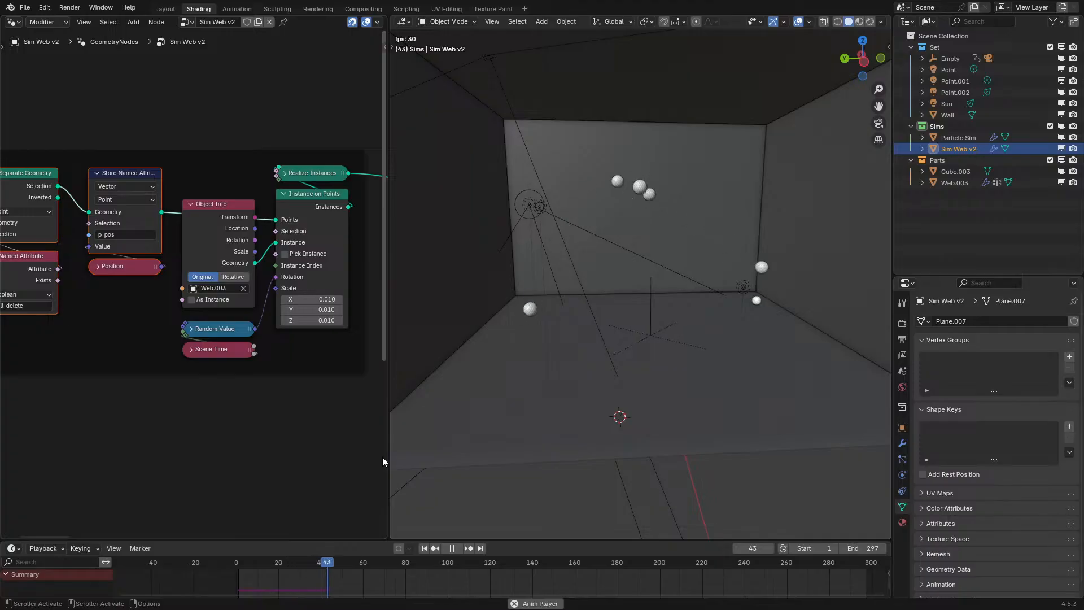
{"action": "key", "text": "ctrl+space"}
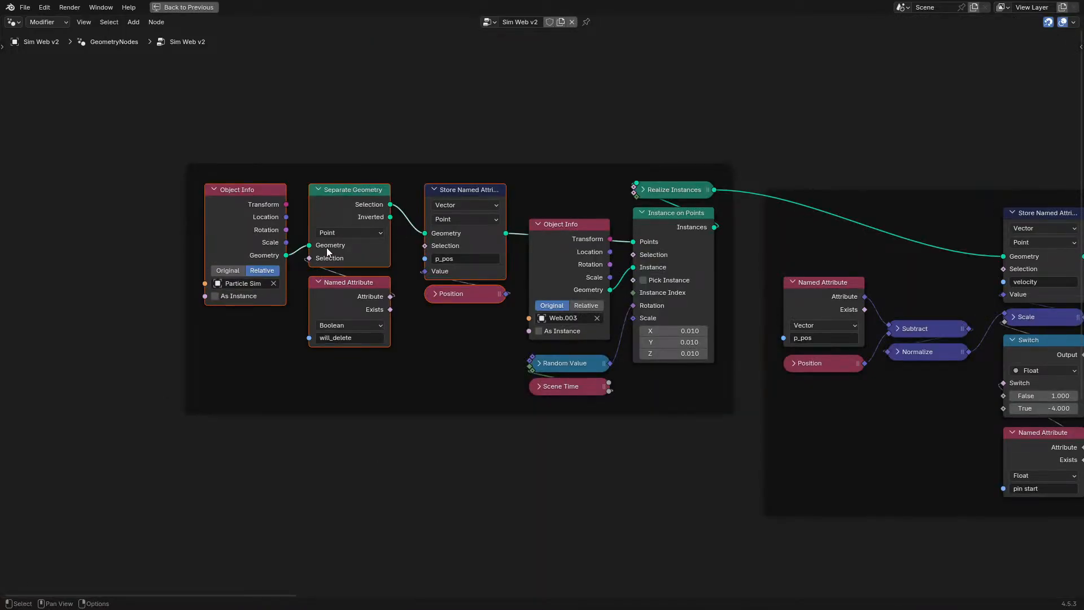
{"action": "left_click_drag", "start_coordinate": [221, 381], "coordinate": [222, 378]}
{"action": "type", "text": "to point"}
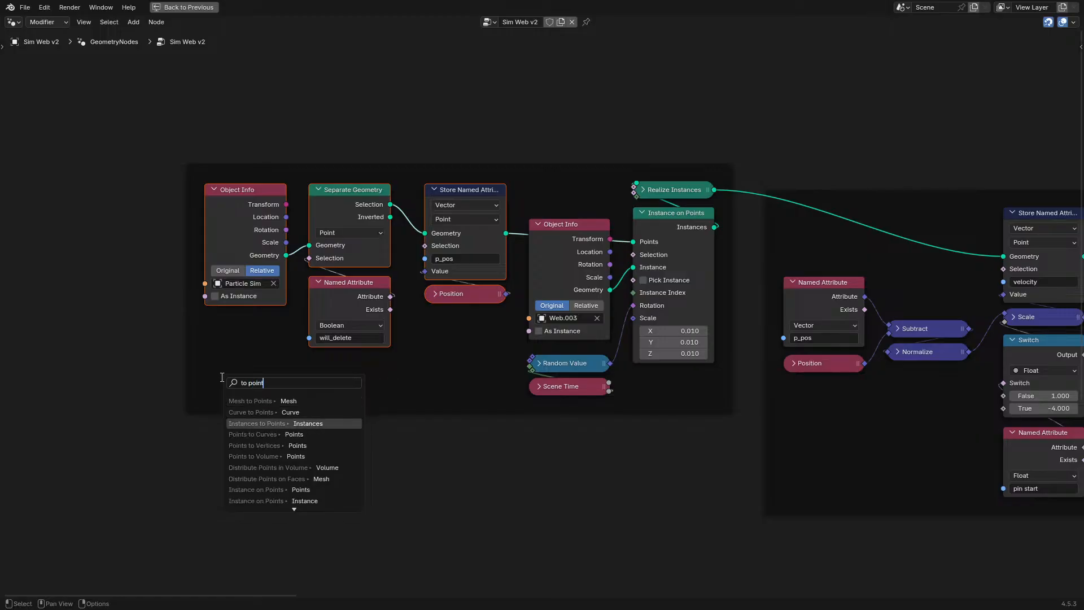
{"action": "key", "text": "Return"}
{"action": "left_click", "coordinate": [214, 333]}
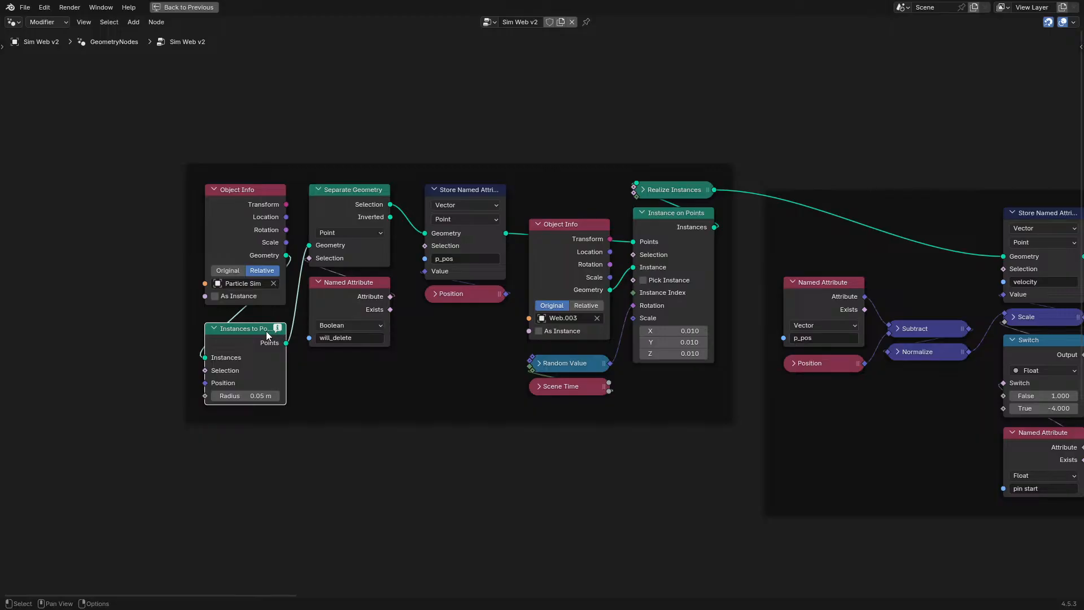
{"action": "key", "text": "ctrl+space"}
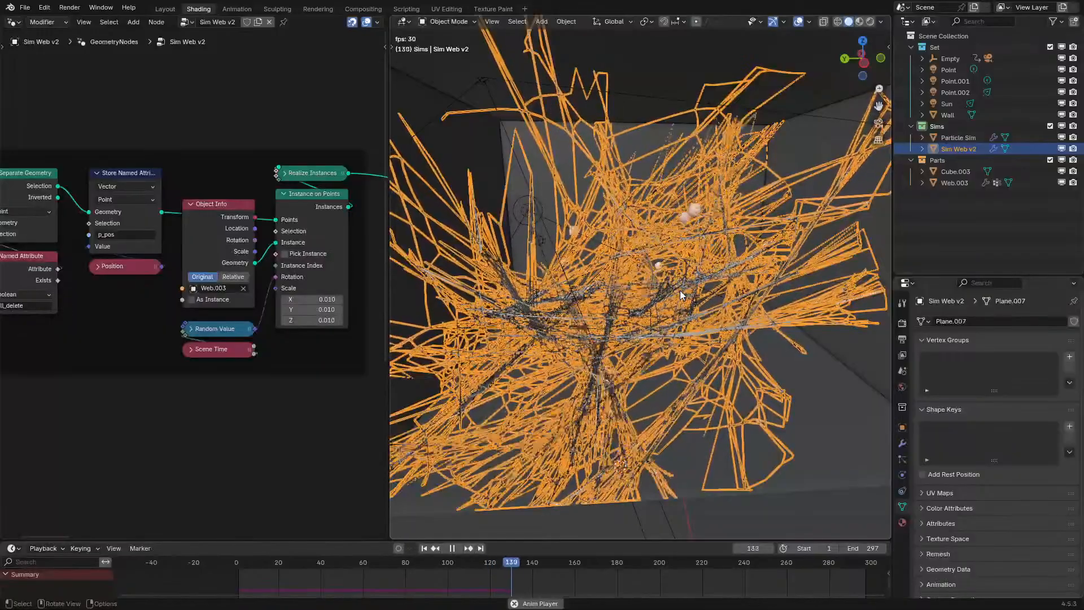
{"action": "key", "text": "space"}
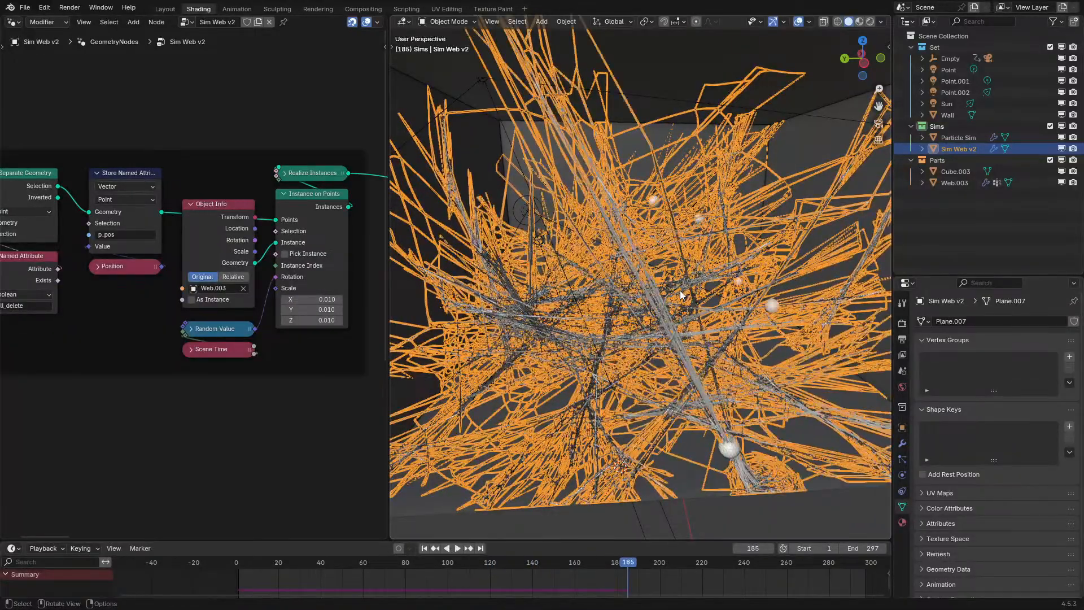
{"action": "scroll", "coordinate": [681, 294], "scroll_direction": "down", "scroll_amount": 3}
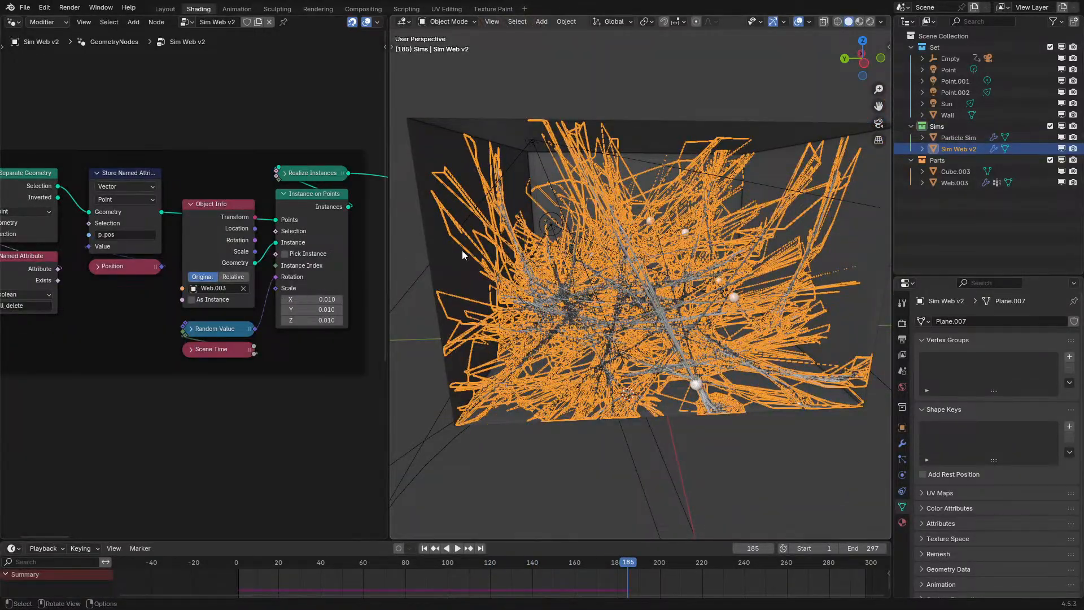
- Join Particle Sim's Ico Sphere and Instance on Points nodes in a frame and reposition it
{"action": "left_click", "coordinate": [949, 138]}
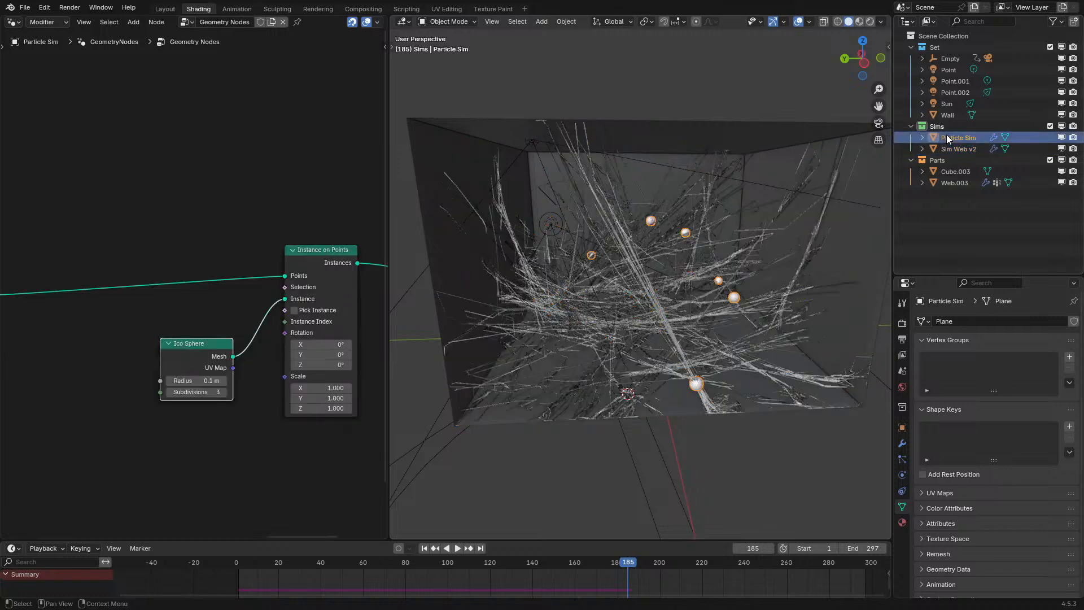
{"action": "key", "text": "ctrl+space"}
{"action": "left_click_drag", "start_coordinate": [496, 271], "coordinate": [744, 467]}
{"action": "key", "text": "ctrl+j"}
{"action": "key", "text": "g"}
{"action": "left_click", "coordinate": [689, 348]}
- Try a launch-velocity Scale of 25 with a replay of the simulation, and set the Scale to 10
{"action": "scroll", "coordinate": [559, 348], "scroll_direction": "down", "scroll_amount": 2}
{"action": "middle_click_drag", "start_coordinate": [371, 370], "coordinate": [1064, 349]}
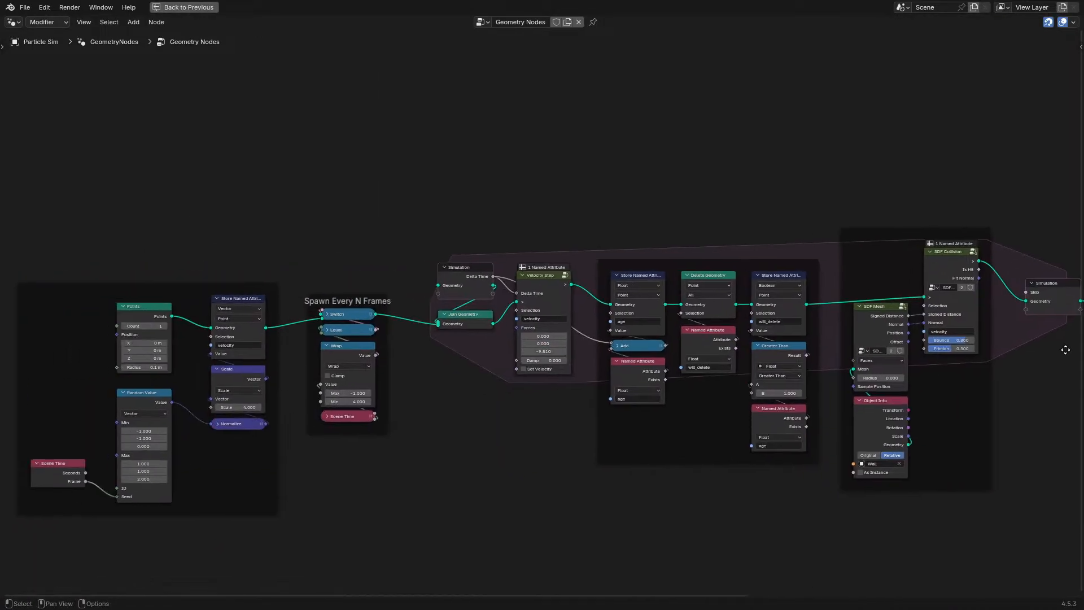
{"action": "middle_click_drag", "start_coordinate": [720, 370], "coordinate": [878, 356]}
{"action": "scroll", "coordinate": [495, 393], "scroll_direction": "up", "scroll_amount": 2}
{"action": "middle_click_drag", "start_coordinate": [495, 392], "coordinate": [738, 337]}
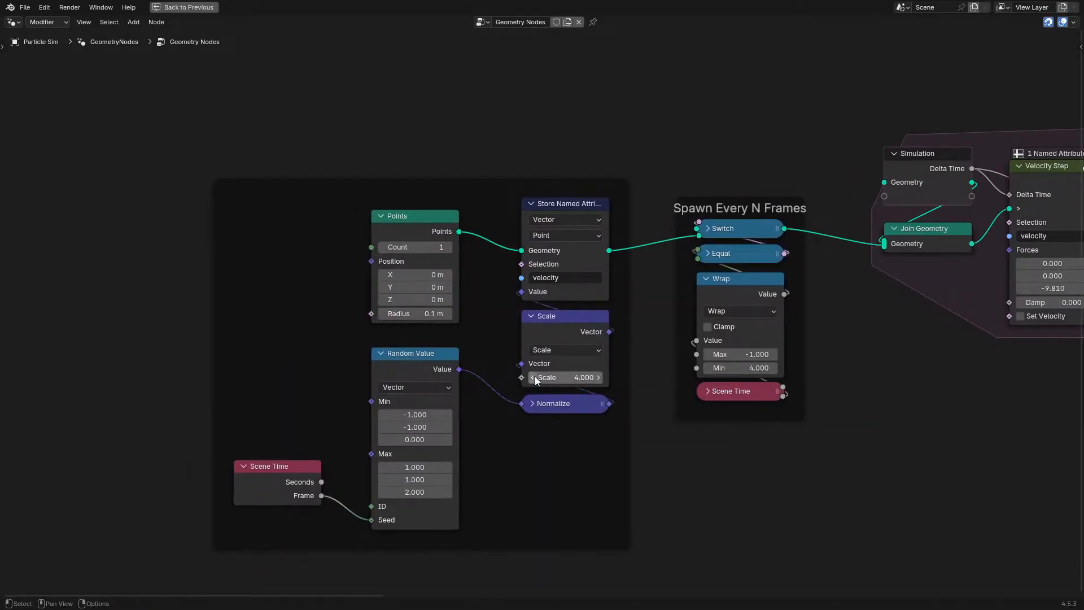
{"action": "key", "text": "ctrl+space"}
{"action": "key", "text": "space"}
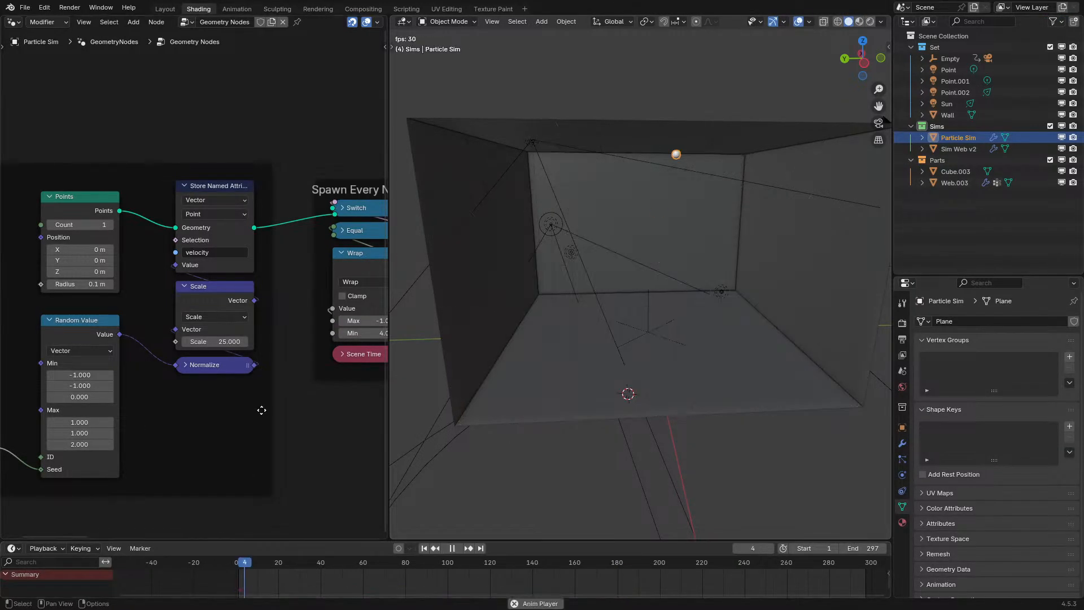
{"action": "middle_click_drag", "start_coordinate": [355, 332], "coordinate": [431, 316]}
{"action": "middle_click_drag", "start_coordinate": [300, 354], "coordinate": [334, 341]}
{"action": "mouse_move", "coordinate": [640, 427]}
{"action": "middle_mouse_down"}
{"action": "mouse_move", "coordinate": [706, 395]}
{"action": "mouse_move", "coordinate": [726, 372]}
{"action": "mouse_move", "coordinate": [649, 415]}
{"action": "mouse_move", "coordinate": [625, 412]}
{"action": "mouse_move", "coordinate": [638, 411]}
{"action": "middle_mouse_up"}
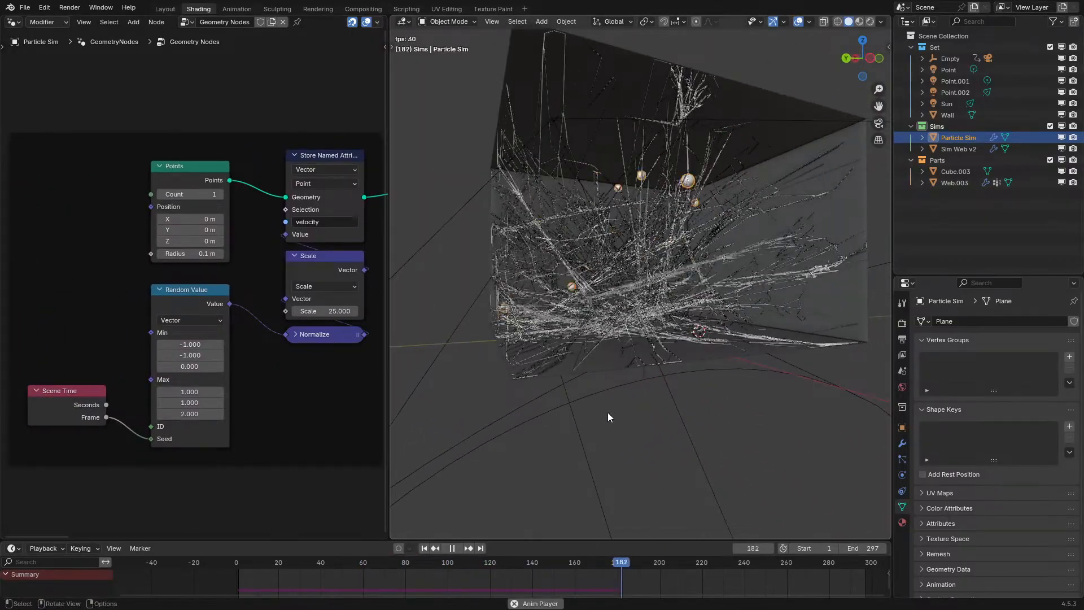
{"action": "key", "text": "space"}
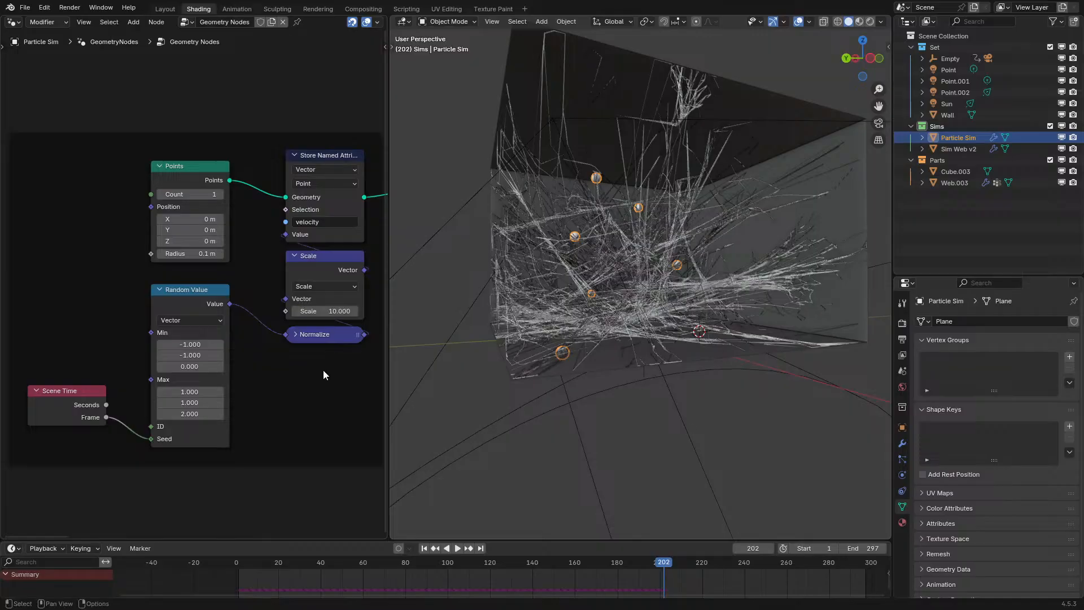
- Add a Radius node below the Ico Sphere and connect it to the Scale of Instance on Points
{"action": "key", "text": "ctrl+space"}
{"action": "middle_click_drag", "start_coordinate": [922, 375], "coordinate": [666, 344]}
{"action": "key", "text": "shift+a"}
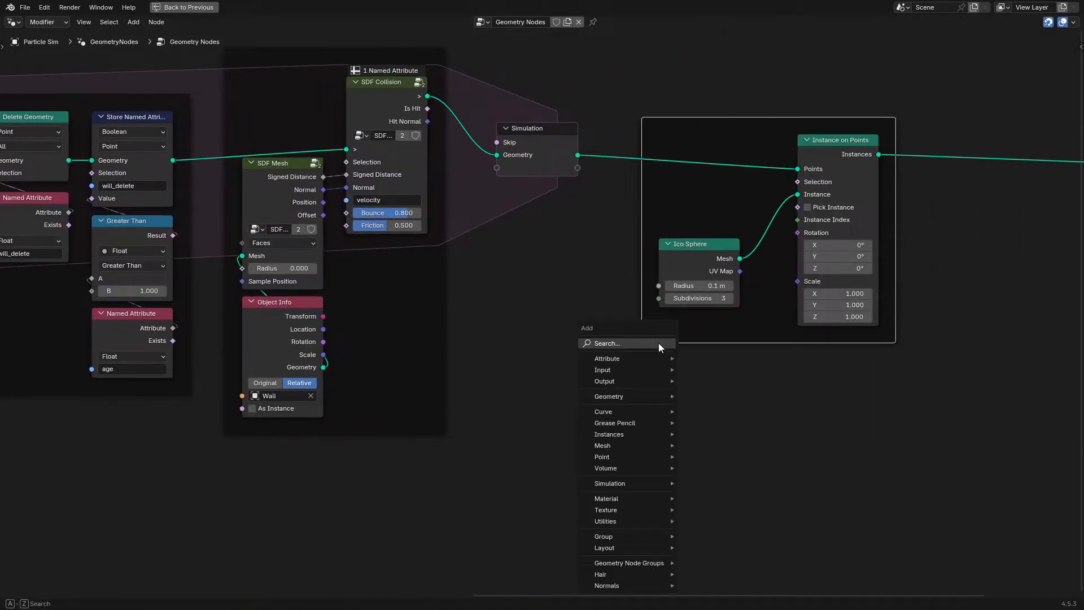
{"action": "type", "text": "ra"}
{"action": "left_click", "coordinate": [715, 368]}
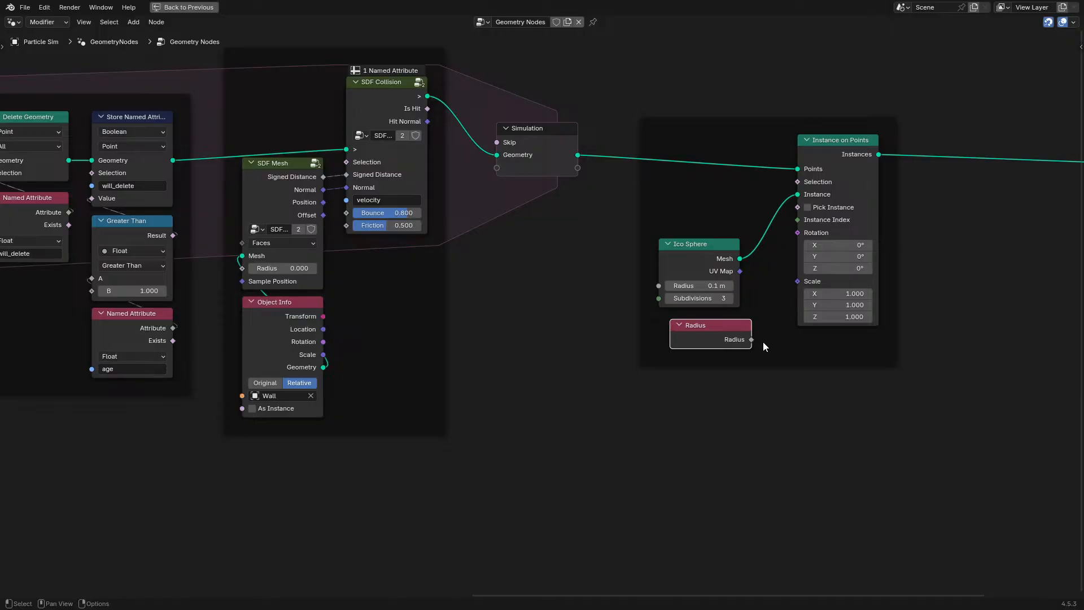
- Place a copy of the Radius node below the Wall's Object Info in the collision frame and replay the simulation
{"action": "key", "text": "shift+d"}
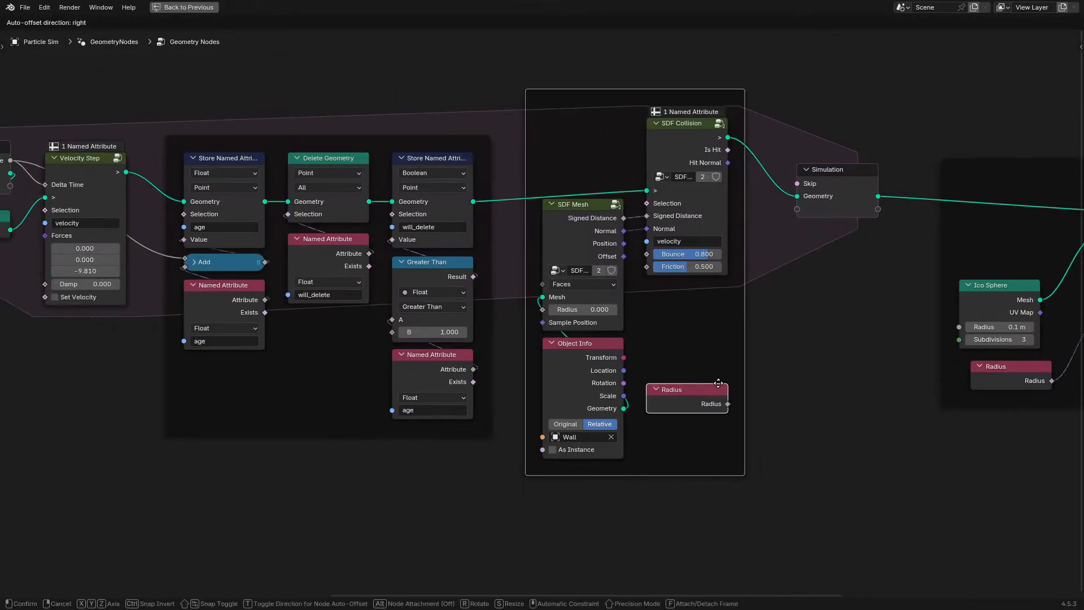
{"action": "left_click", "coordinate": [705, 376]}
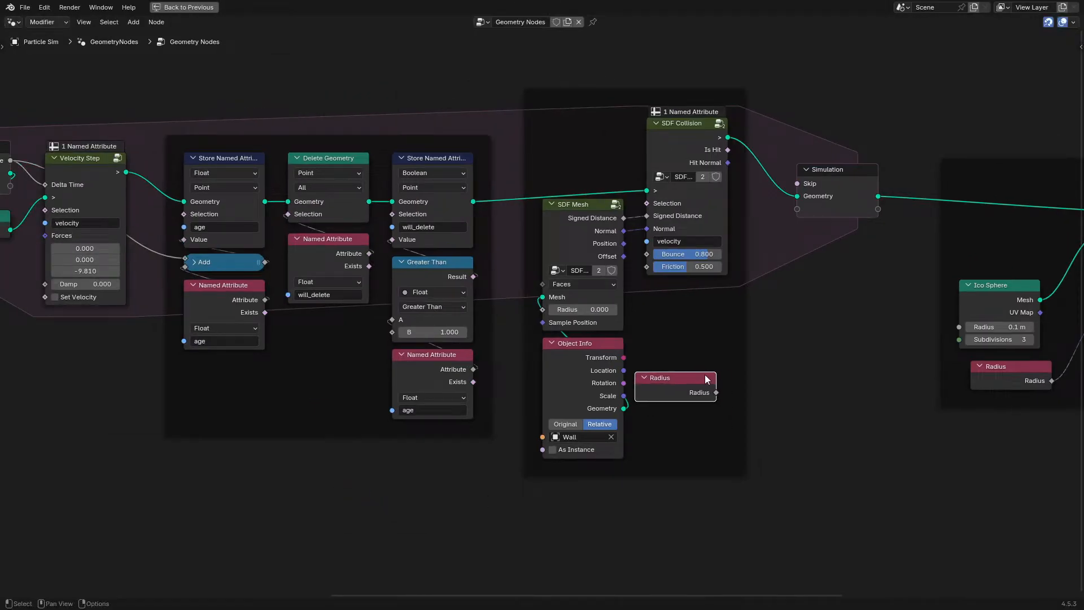
{"action": "left_click_drag", "start_coordinate": [683, 389], "coordinate": [587, 483]}
{"action": "key", "text": "ctrl+space"}
{"action": "key", "text": "space"}
{"action": "left_click", "coordinate": [225, 561]}
- Enlarge the Ico Sphere's radius in Particle Sim's instancing frame and replay the simulation
{"action": "scroll", "coordinate": [303, 357], "scroll_direction": "down", "scroll_amount": 1}
{"action": "mouse_move", "coordinate": [152, 362]}
{"action": "middle_mouse_down"}
{"action": "mouse_move", "coordinate": [387, 372]}
{"action": "mouse_move", "coordinate": [142, 370]}
{"action": "middle_mouse_up"}
{"action": "left_click", "coordinate": [275, 339]}
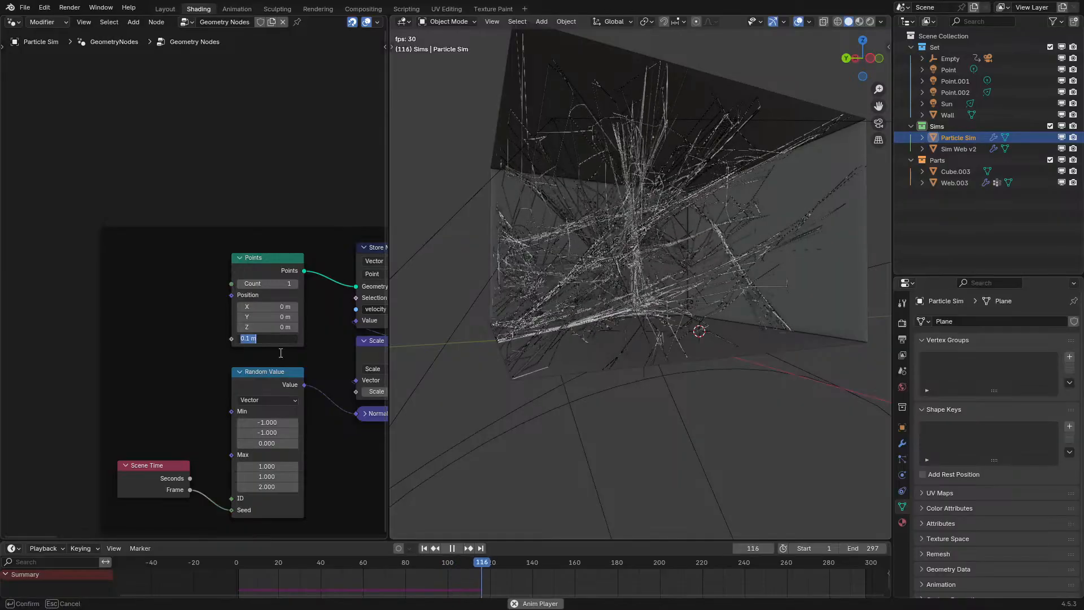
{"action": "key", "text": "Escape"}
{"action": "scroll", "coordinate": [394, 394], "scroll_direction": "down", "scroll_amount": 7}
{"action": "middle_click_drag", "start_coordinate": [380, 390], "coordinate": [133, 379]}
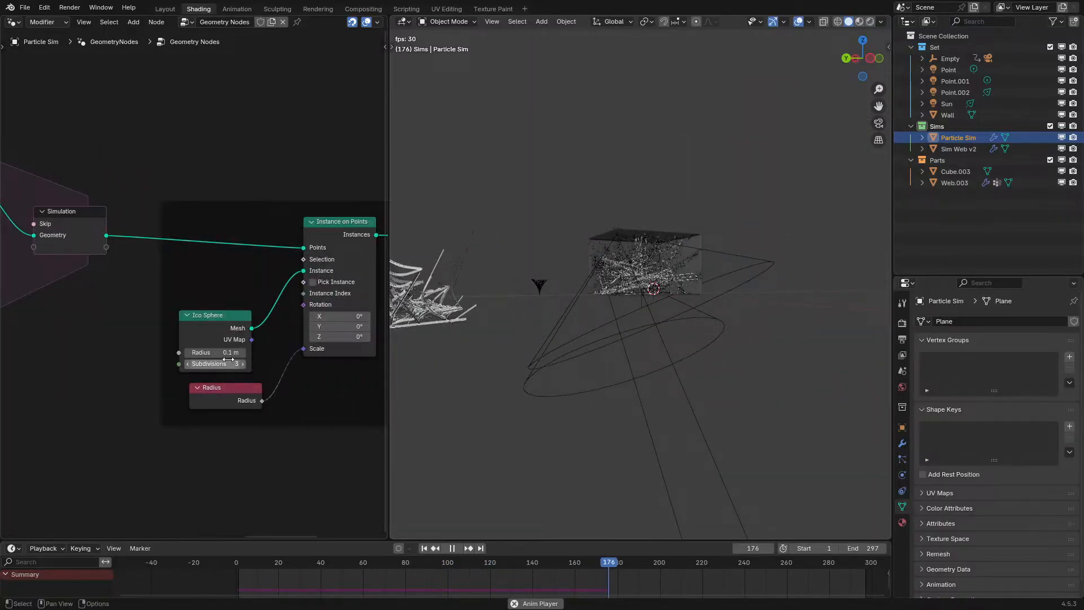
{"action": "key", "text": "Return"}
{"action": "middle_click_drag", "start_coordinate": [195, 412], "coordinate": [114, 418]}
{"action": "scroll", "coordinate": [115, 418], "scroll_direction": "down", "scroll_amount": 1}
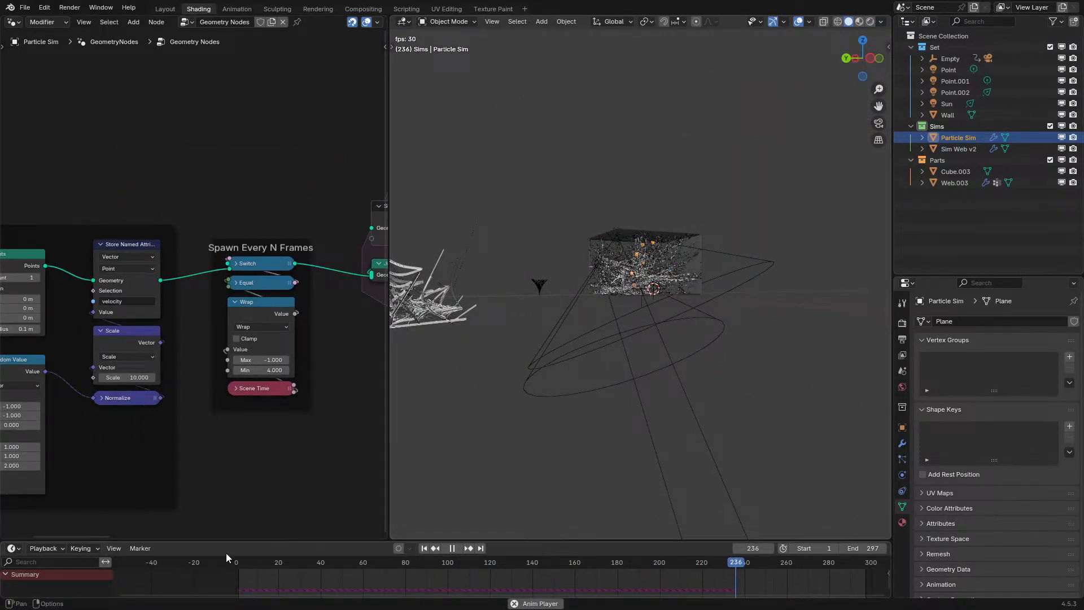
{"action": "scroll", "coordinate": [735, 367], "scroll_direction": "up", "scroll_amount": 9}
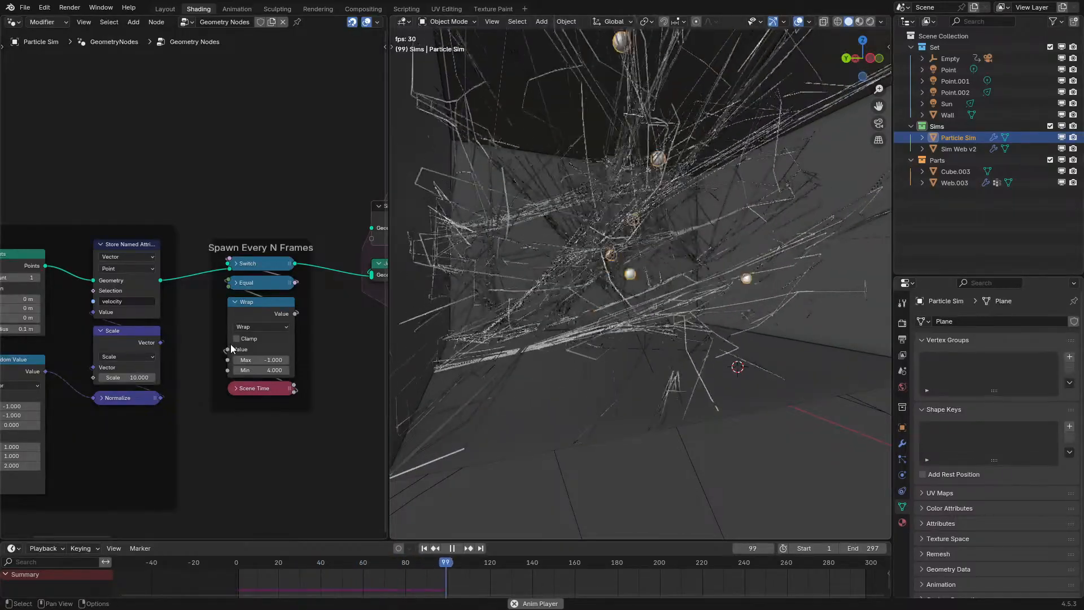
- Try a launch-velocity Scale of 5 and replay the simulation
{"action": "middle_click_drag", "start_coordinate": [230, 346], "coordinate": [371, 328]}
{"action": "scroll", "coordinate": [294, 351], "scroll_direction": "up", "scroll_amount": 2}
{"action": "double_click", "coordinate": [271, 363]}
{"action": "type", "text": "5"}
{"action": "key", "text": "Return"}
{"action": "left_click", "coordinate": [230, 560]}
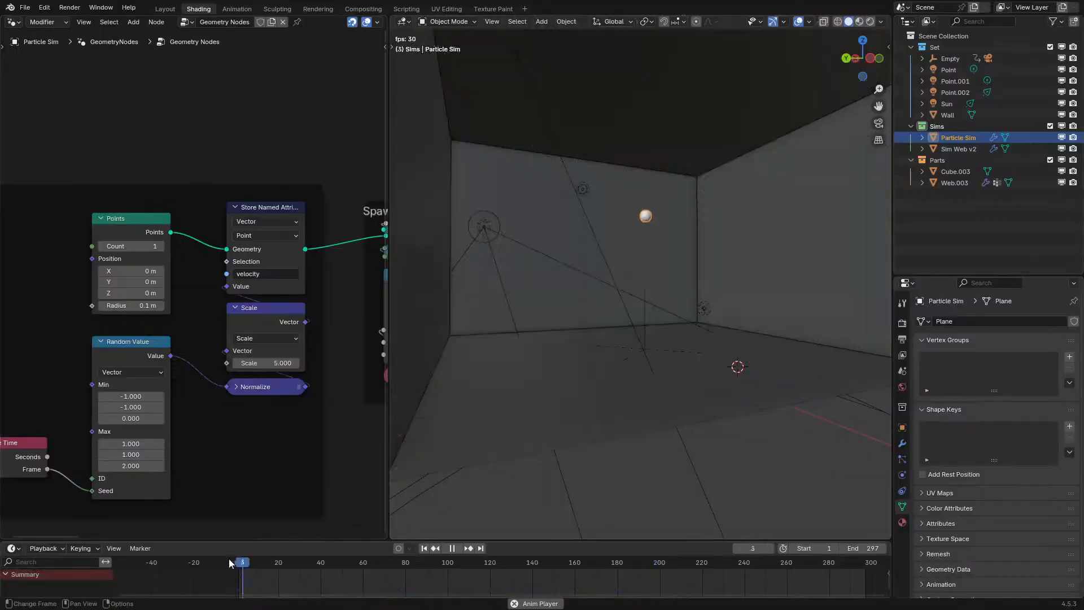
{"action": "key", "text": "space"}
- Set the Wrap node's Min to 8 in the Spawn Every N Frames frame and replay the simulation
{"action": "middle_click_drag", "start_coordinate": [451, 352], "coordinate": [324, 364]}
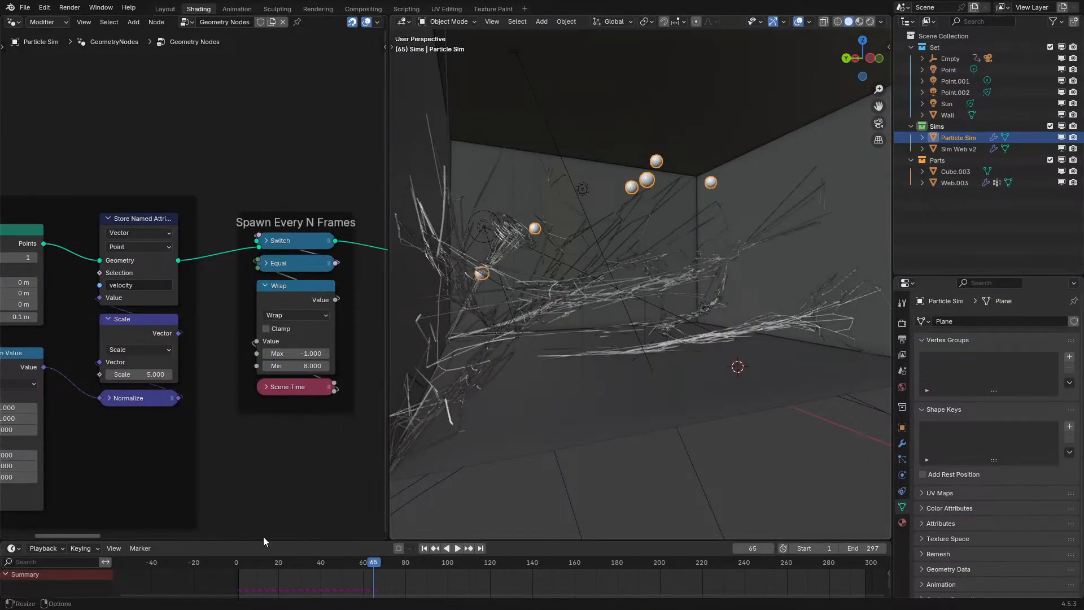
{"action": "left_click", "coordinate": [222, 563]}
{"action": "key", "text": "space"}
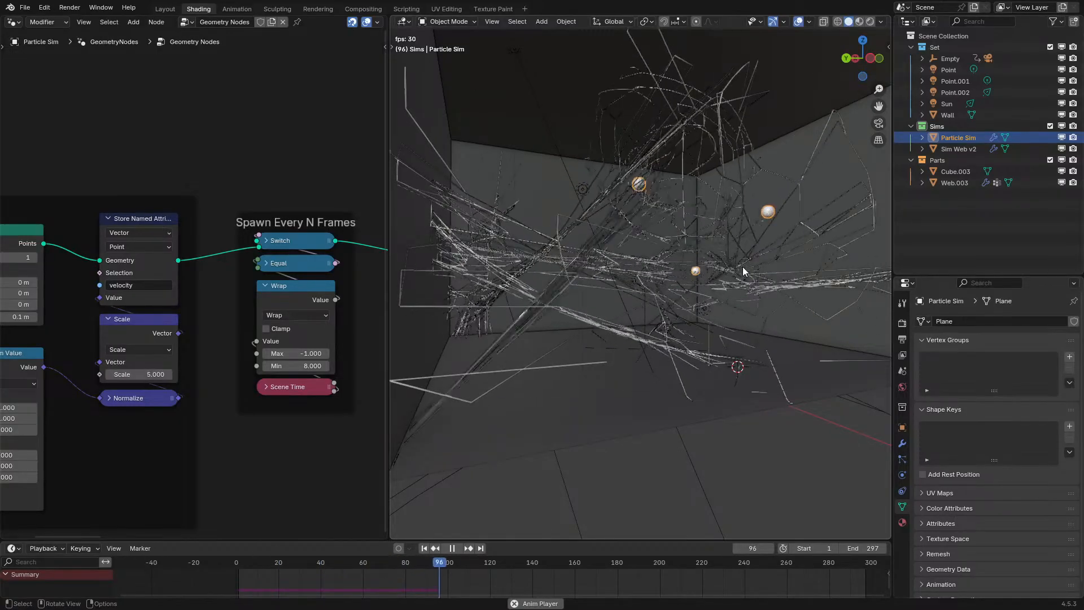
- Set the launch-velocity Scale to 8 and restart the simulation playback
{"action": "double_click", "coordinate": [141, 374]}
{"action": "type", "text": "8"}
{"action": "key", "text": "Return"}
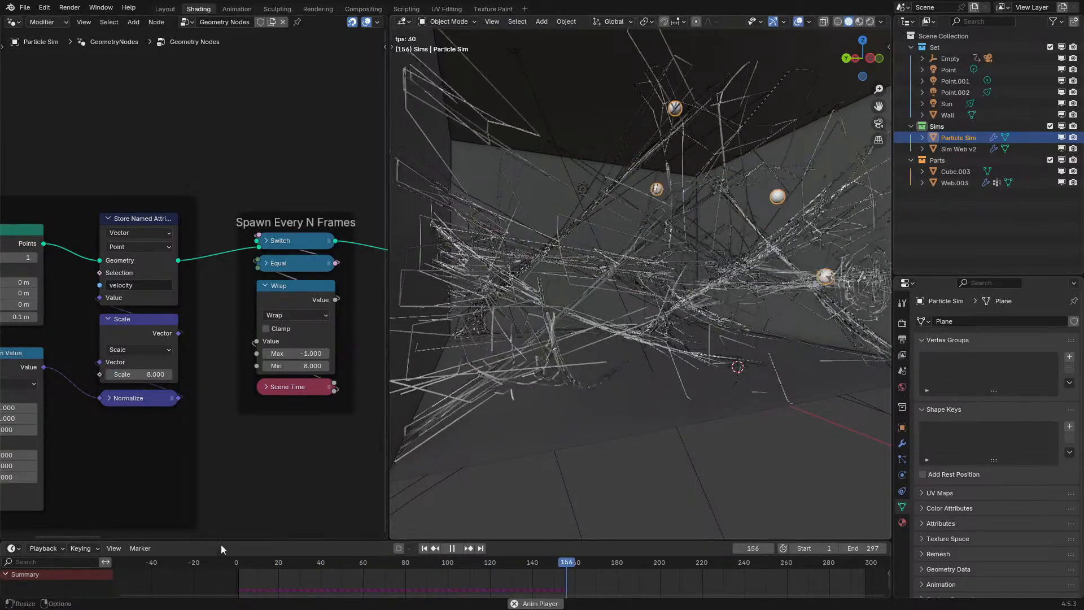
{"action": "left_click", "coordinate": [236, 561]}
- Watch the playback from several angles around the room and in rendered shading
{"action": "scroll", "coordinate": [674, 206], "scroll_direction": "down", "scroll_amount": 5}
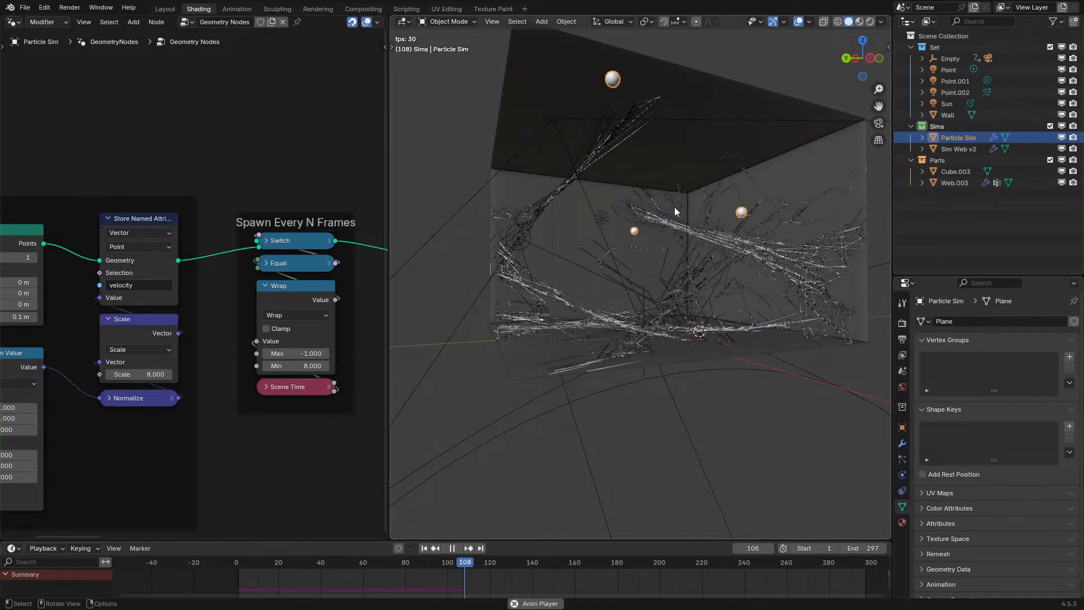
{"action": "middle_click_drag", "start_coordinate": [674, 207], "coordinate": [647, 241]}
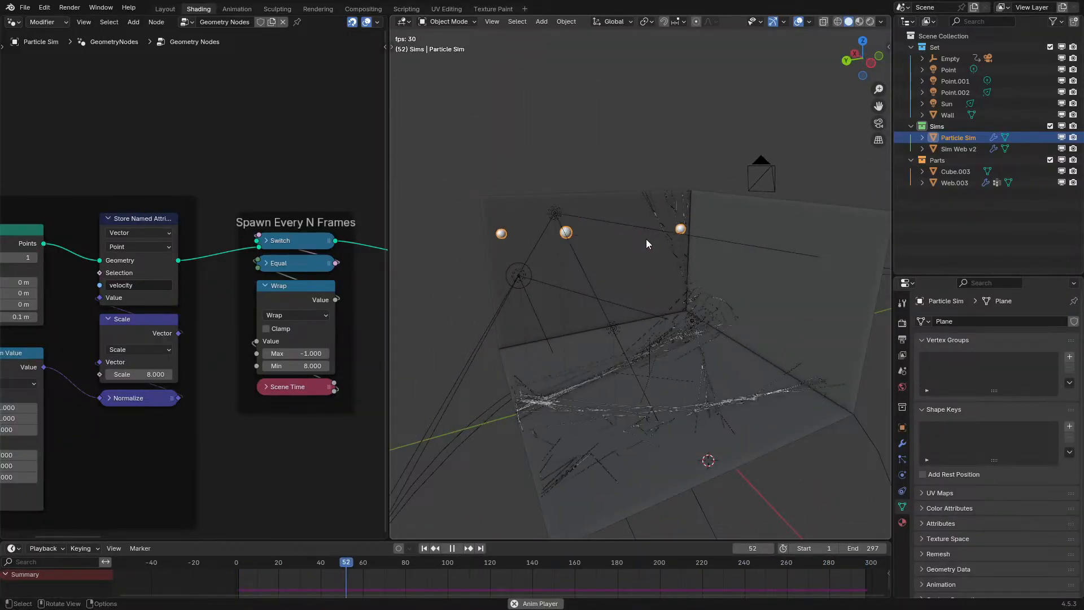
{"action": "mouse_move", "coordinate": [646, 239]}
{"action": "middle_mouse_down"}
{"action": "mouse_move", "coordinate": [713, 213]}
{"action": "mouse_move", "coordinate": [734, 188]}
{"action": "mouse_move", "coordinate": [765, 188]}
{"action": "mouse_move", "coordinate": [691, 206]}
{"action": "mouse_move", "coordinate": [605, 208]}
{"action": "mouse_move", "coordinate": [658, 227]}
{"action": "middle_mouse_up"}
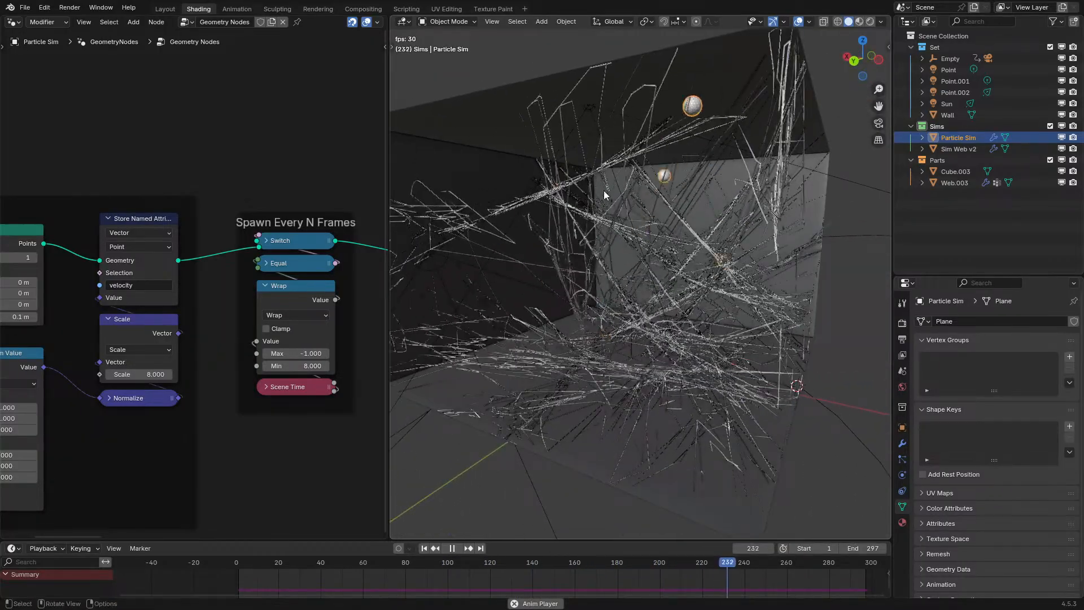
{"action": "middle_click_drag", "start_coordinate": [692, 364], "coordinate": [727, 254]}
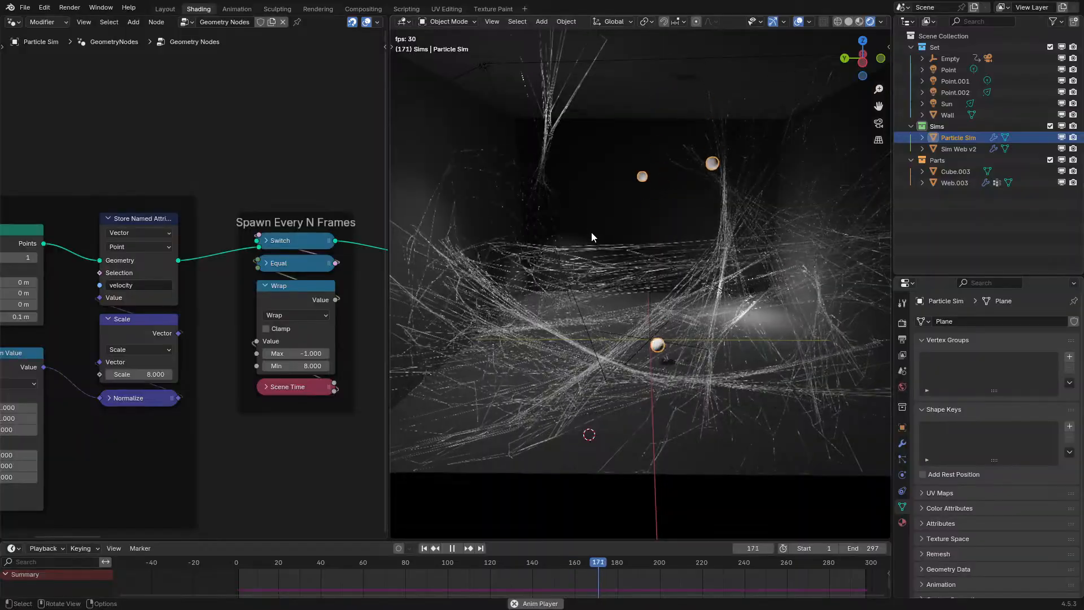
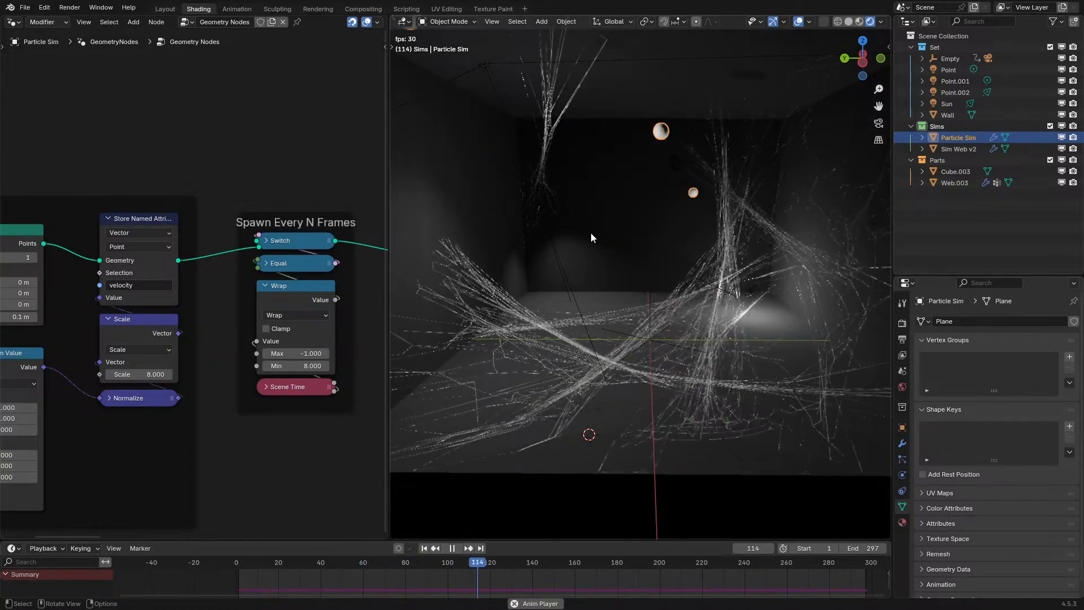
{"action": "key", "text": "space"}
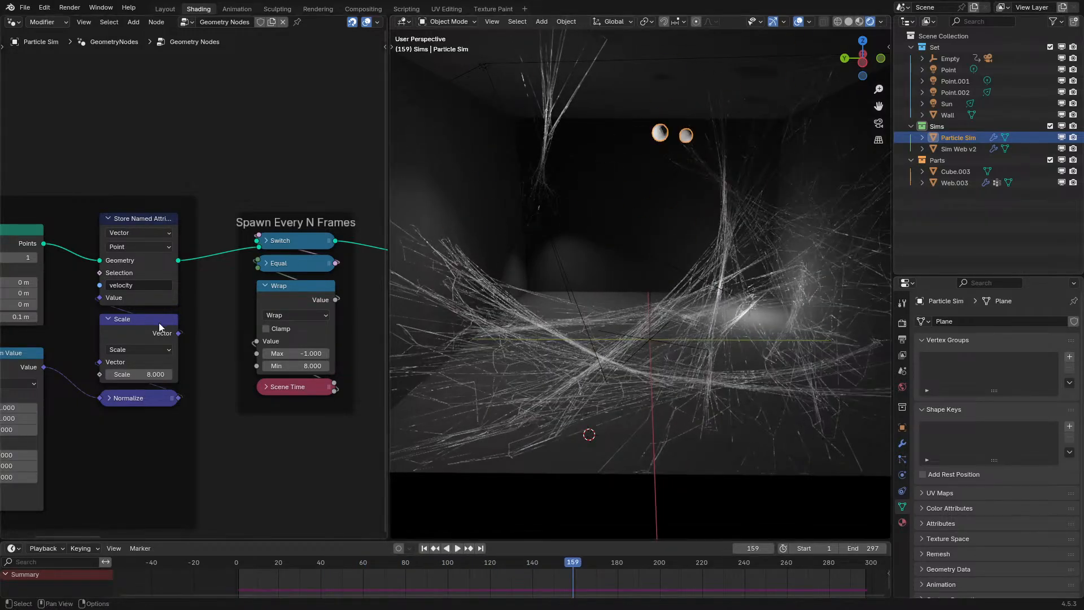
- Add a Velocity Step node below the main chain's Velocity frame in Sim Web v2's node tree and link Join Geometry into it
{"action": "left_click", "coordinate": [948, 150]}
{"action": "key", "text": "ctrl+space"}
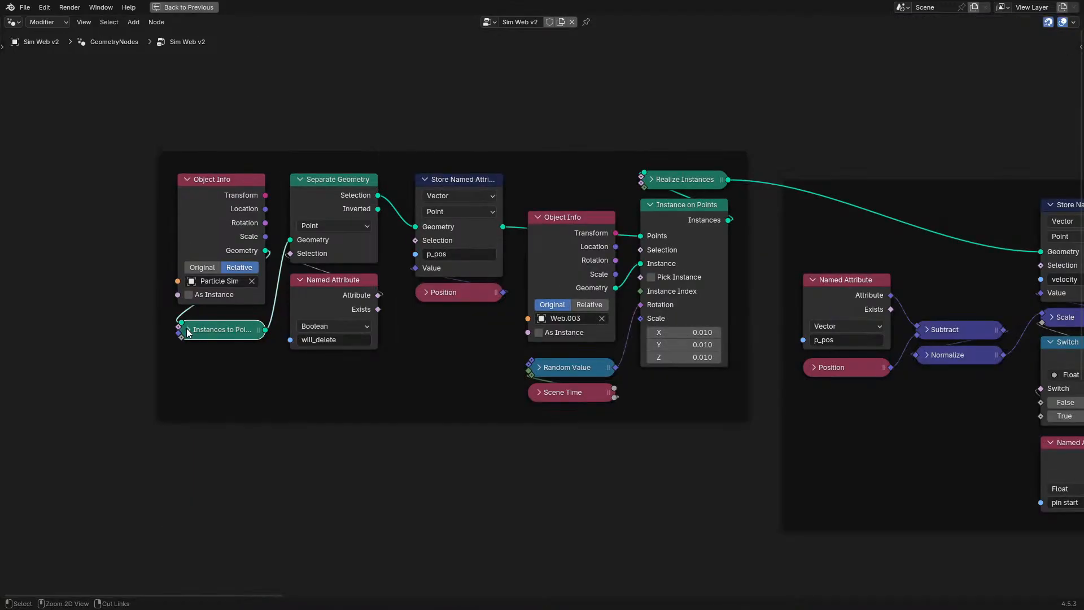
{"action": "scroll", "coordinate": [686, 517], "scroll_direction": "down", "scroll_amount": 6}
{"action": "middle_click_drag", "start_coordinate": [819, 339], "coordinate": [979, 337]}
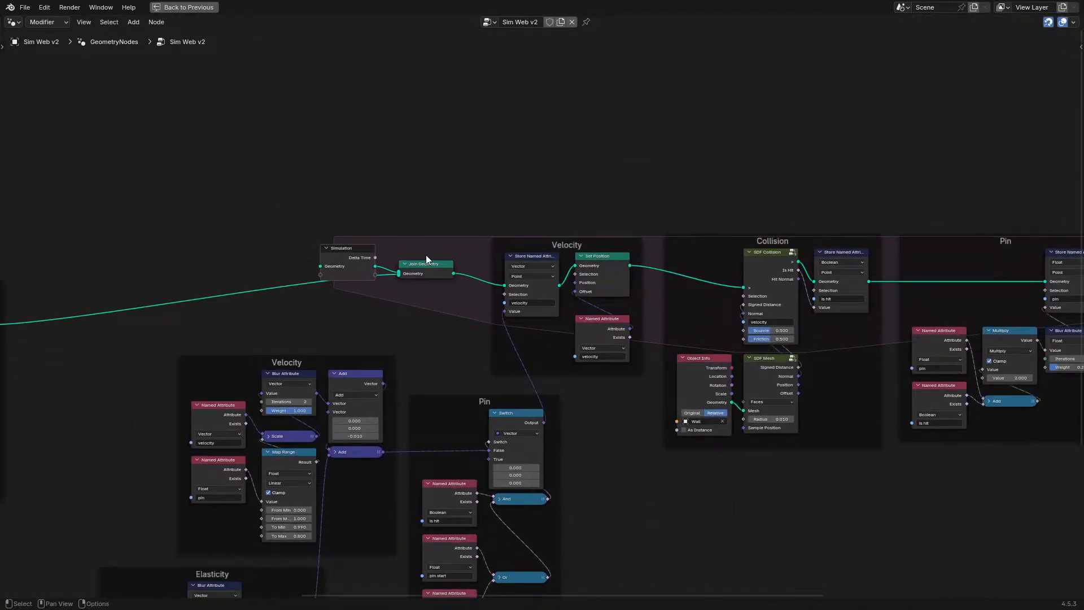
{"action": "scroll", "coordinate": [426, 255], "scroll_direction": "up", "scroll_amount": 1}
{"action": "key", "text": "shift+a"}
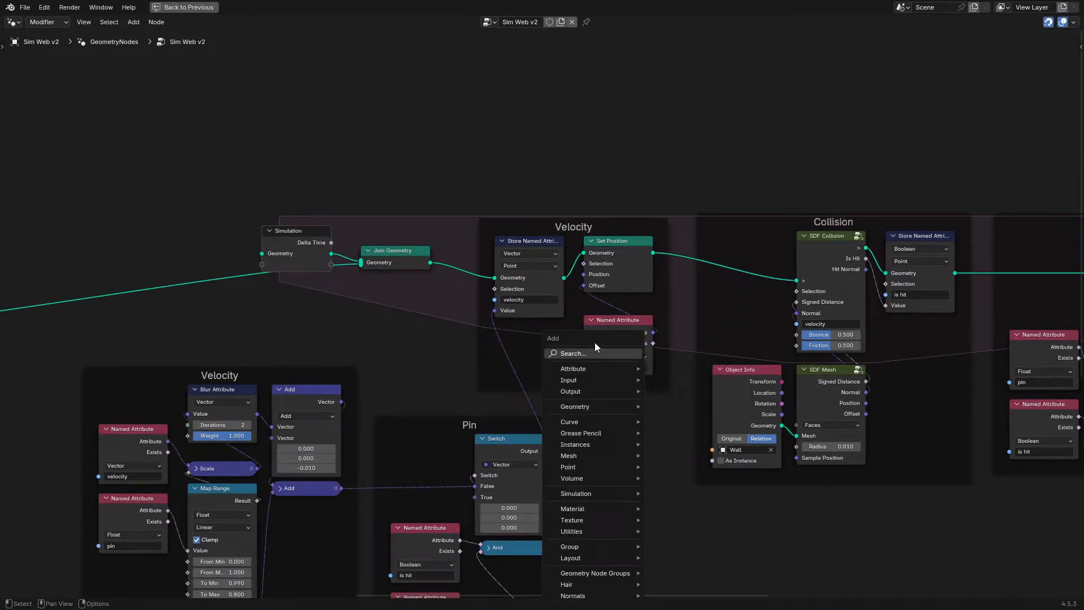
{"action": "type", "text": "velocity"}
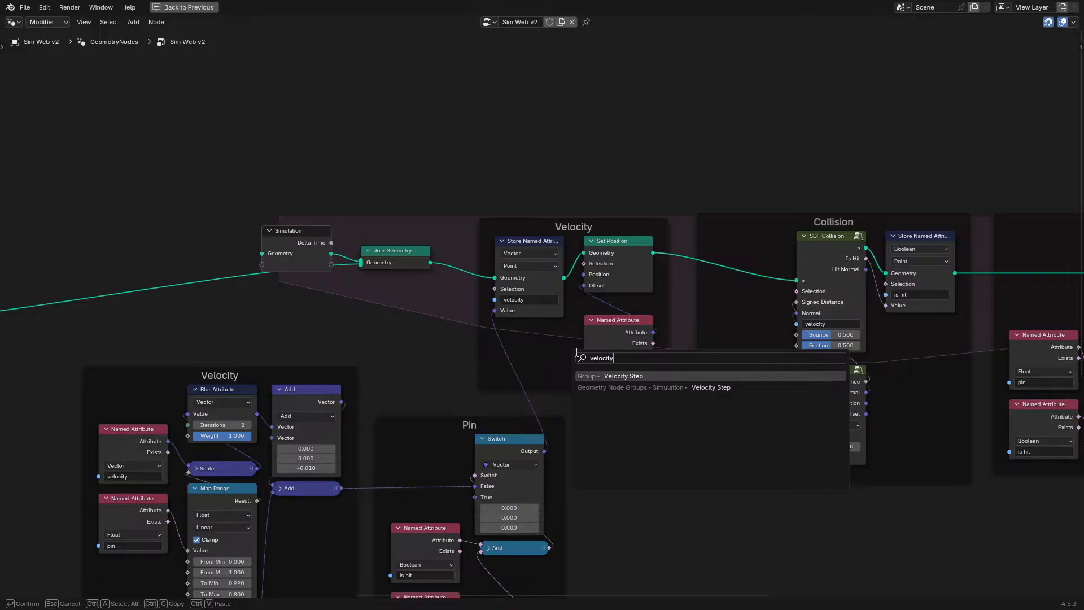
{"action": "key", "text": "Return"}
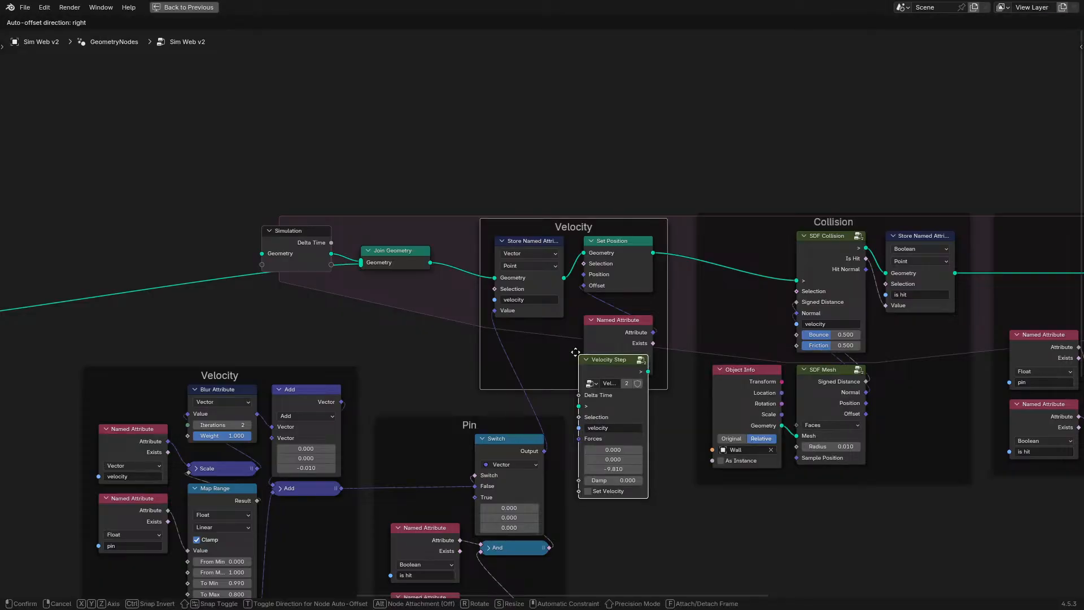
{"action": "left_click", "coordinate": [599, 414]}
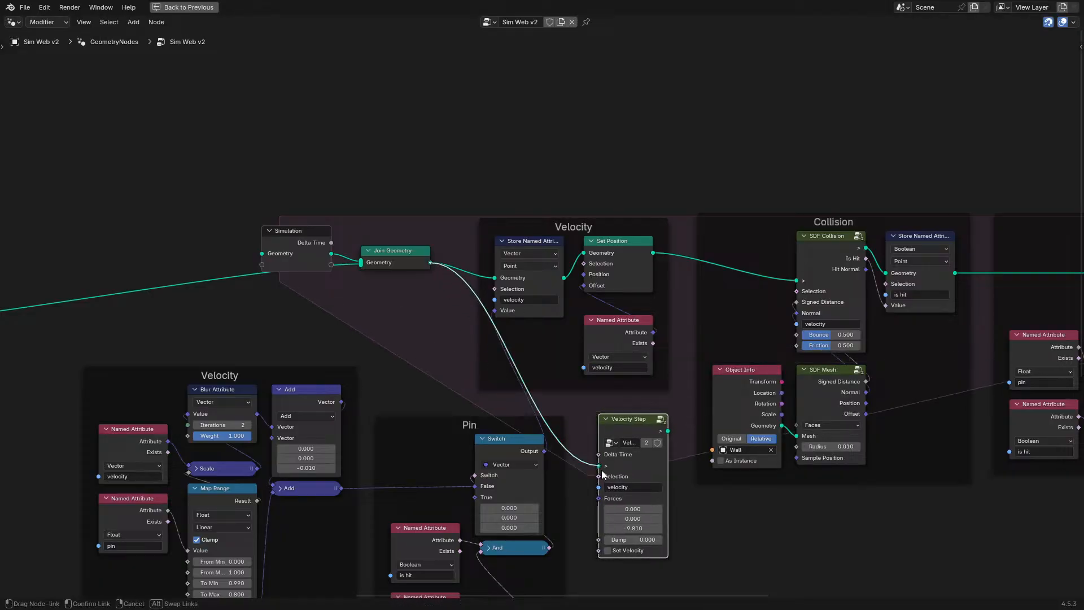
- Replace the main chain's Velocity frame with Velocity Step, linked to SDF Collision and taking its Forces from the Pin Switch
{"action": "middle_click_drag", "start_coordinate": [534, 420], "coordinate": [542, 314]}
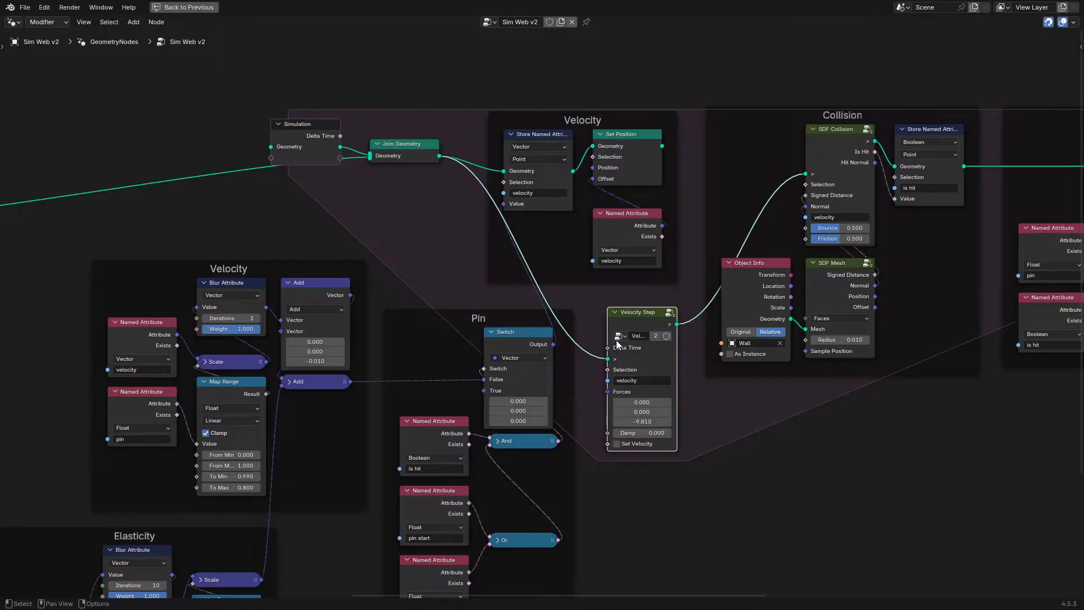
{"action": "left_click_drag", "start_coordinate": [607, 404], "coordinate": [607, 395]}
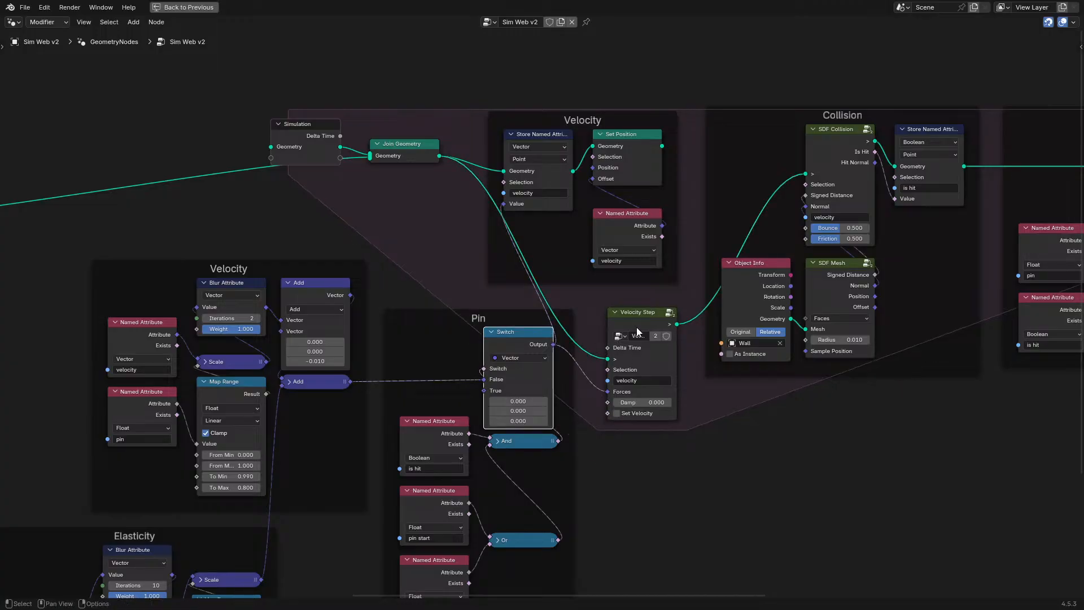
{"action": "left_click_drag", "start_coordinate": [521, 76], "coordinate": [649, 143]}
{"action": "key", "text": "x"}
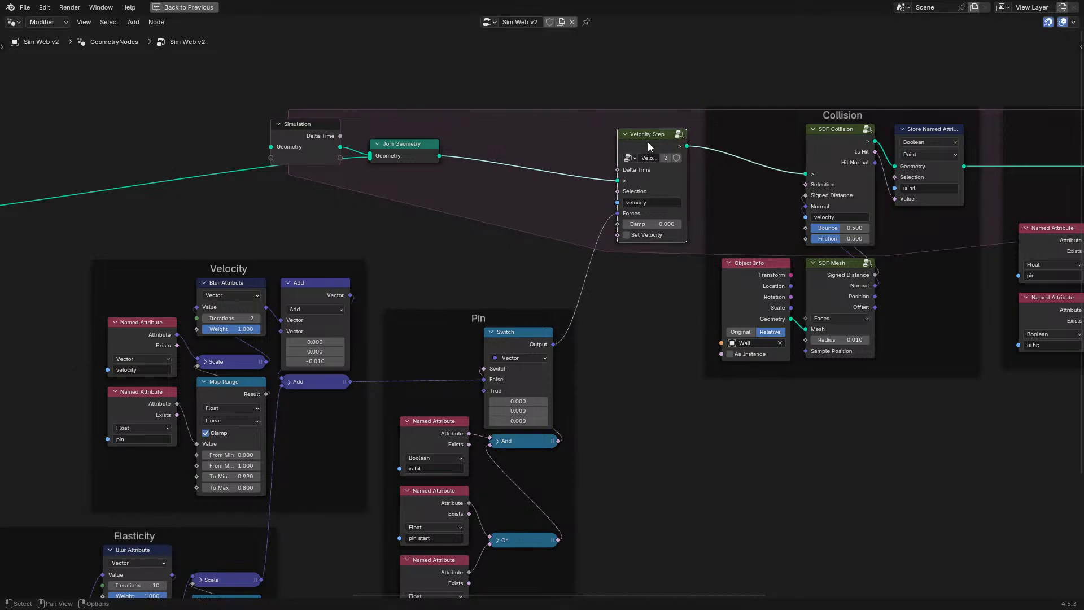
- Replay the web simulation and hide the viewport overlays
{"action": "middle_click_drag", "start_coordinate": [506, 299], "coordinate": [716, 138]}
{"action": "key", "text": "ctrl+space"}
{"action": "left_click", "coordinate": [228, 564]}
{"action": "key", "text": "space"}
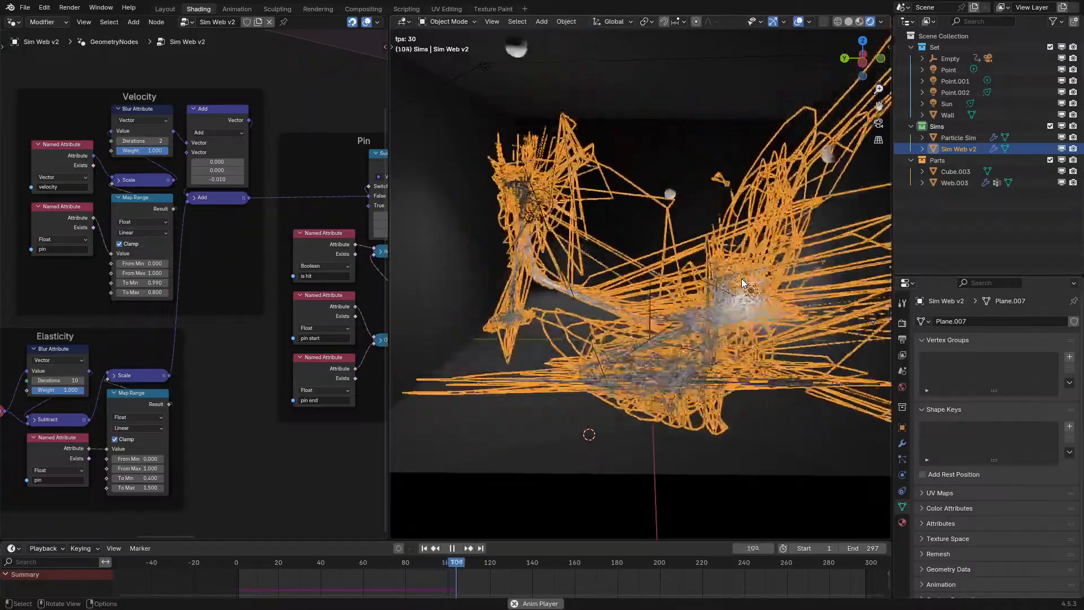
{"action": "key", "text": "shift+alt+z"}
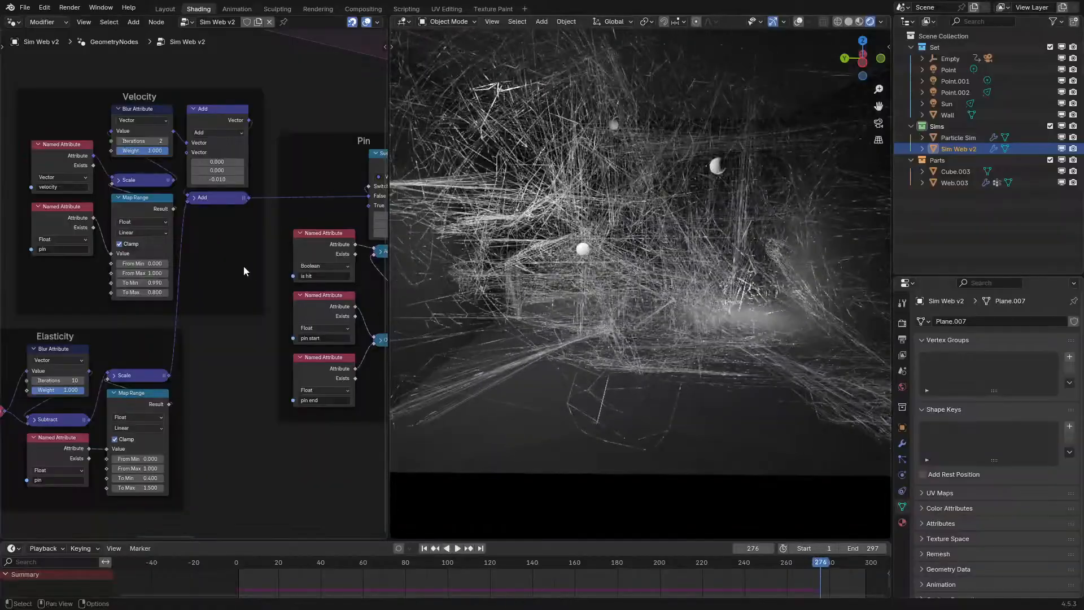
- Connect the Simulation's Delta Time to the Velocity Step's Delta Time input
{"action": "key", "text": "ctrl+space"}
{"action": "middle_click_drag", "start_coordinate": [808, 205], "coordinate": [496, 350]}
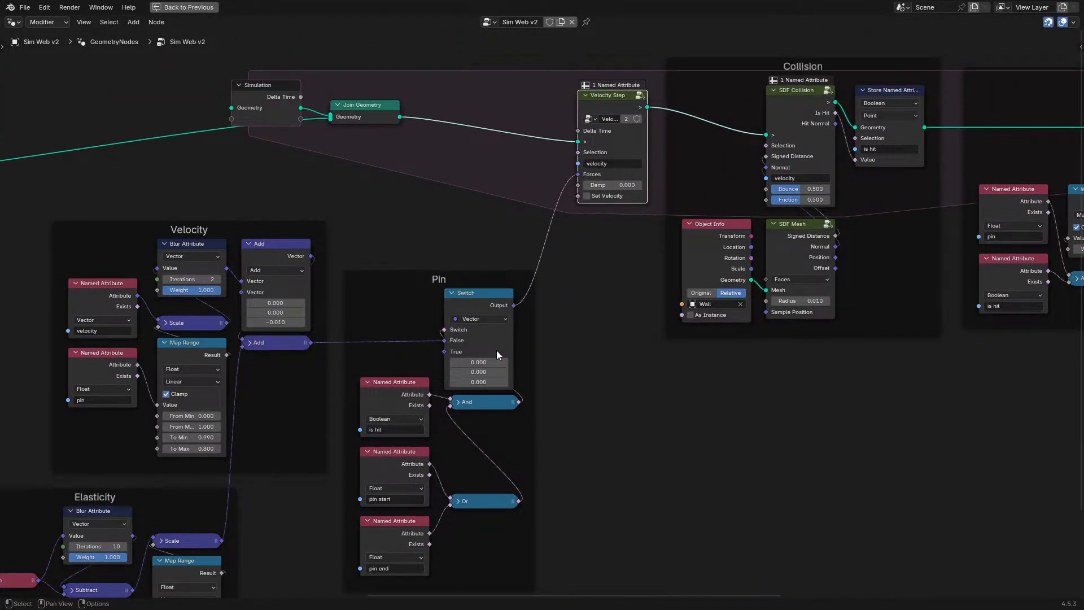
{"action": "middle_click_drag", "start_coordinate": [615, 362], "coordinate": [722, 211]}
{"action": "scroll", "coordinate": [628, 229], "scroll_direction": "up", "scroll_amount": 1}
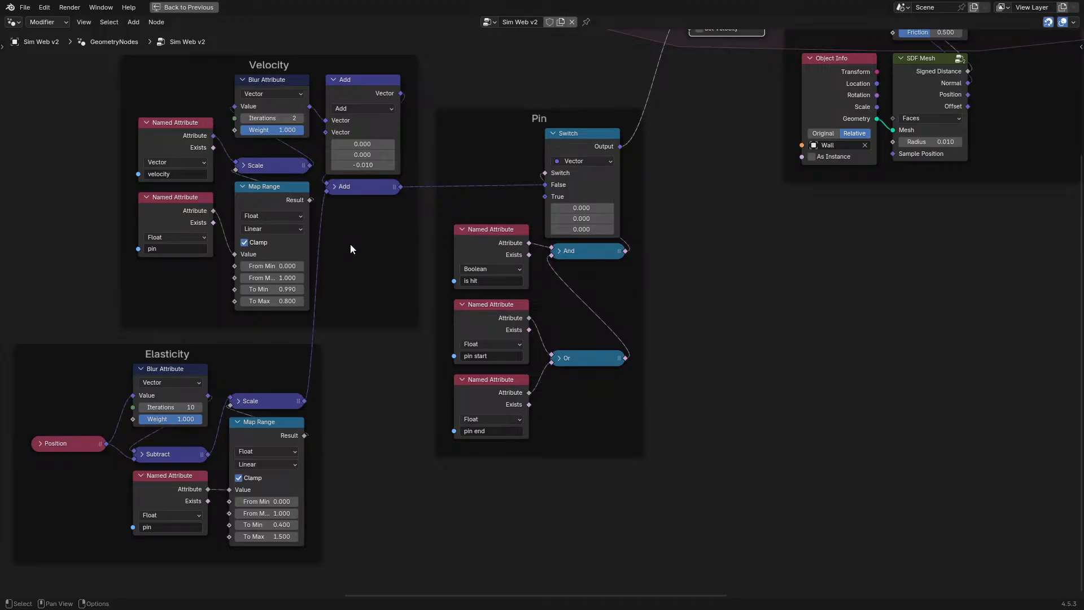
{"action": "middle_click_drag", "start_coordinate": [350, 244], "coordinate": [237, 544]}
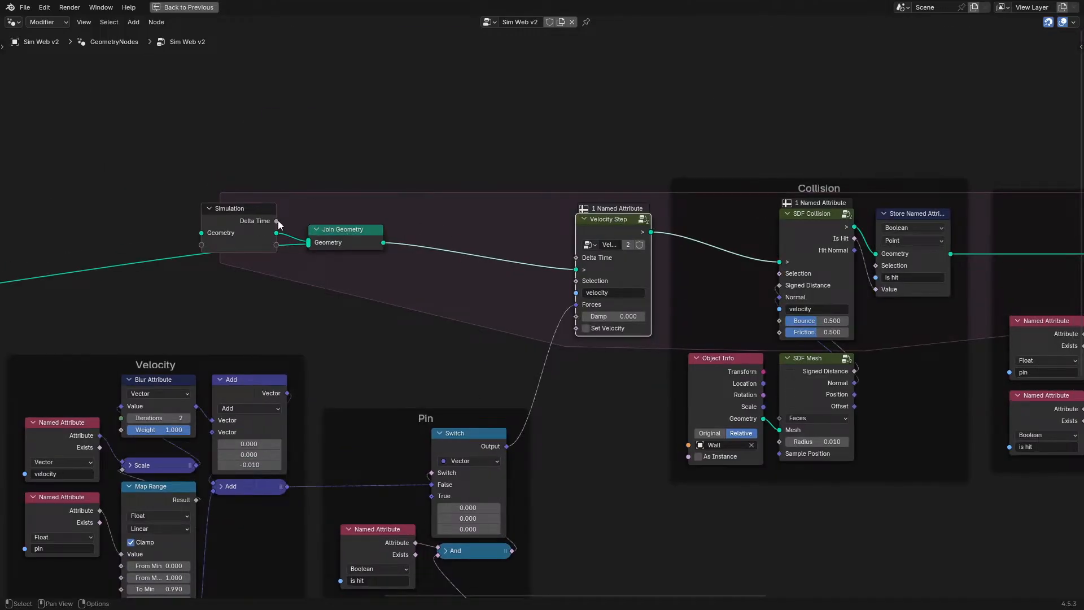
{"action": "left_click_drag", "start_coordinate": [597, 235], "coordinate": [470, 213]}
- Enable Set Velocity on the Velocity Step node and replay the simulation
{"action": "middle_click_drag", "start_coordinate": [334, 348], "coordinate": [588, 178]}
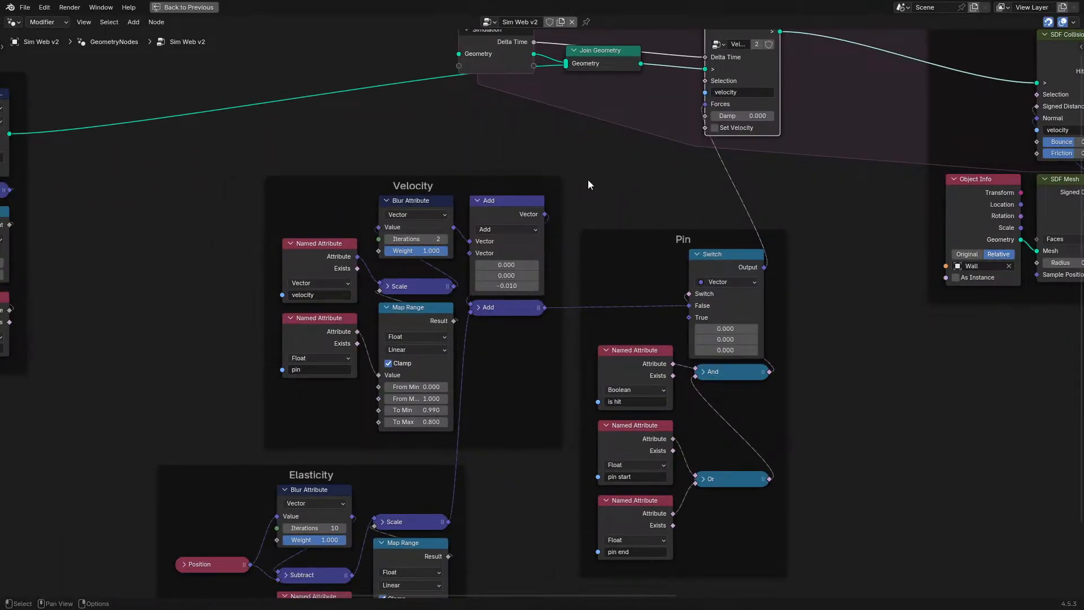
{"action": "left_click", "coordinate": [714, 128]}
{"action": "key", "text": "ctrl+space"}
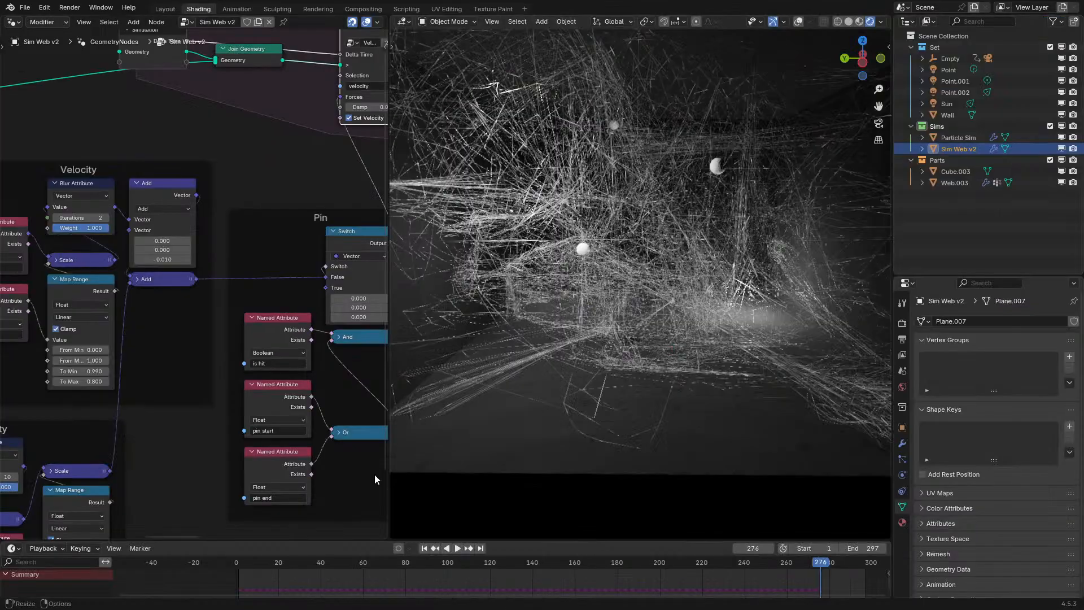
{"action": "key", "text": "space"}
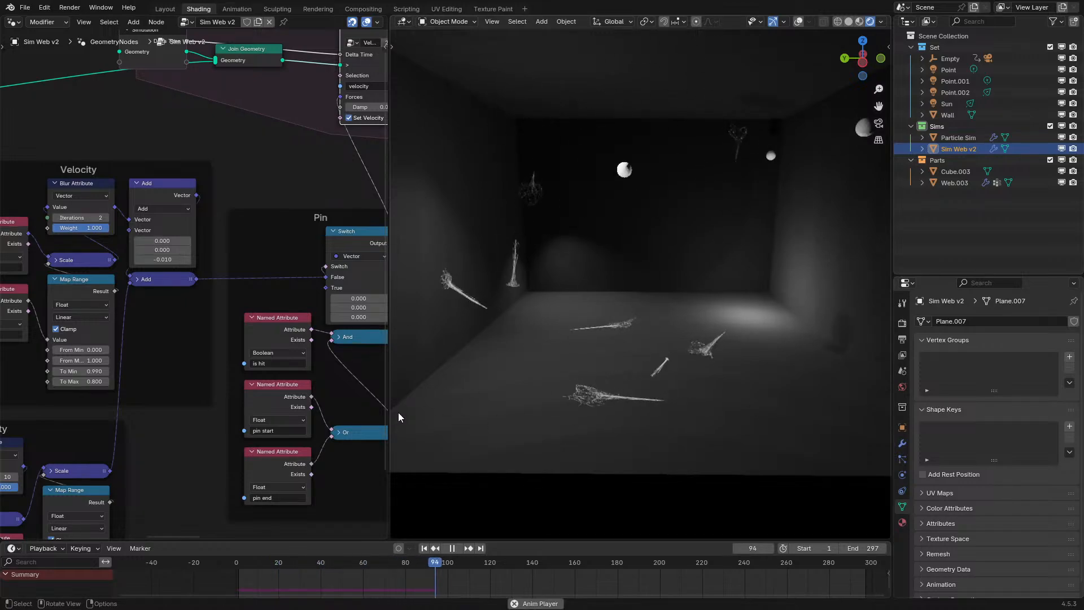
- Set the initial-velocity Switch's False value to 24 and True value to -96, and replay the simulation
{"action": "key", "text": "ctrl+space"}
{"action": "middle_click_drag", "start_coordinate": [351, 346], "coordinate": [942, 363]}
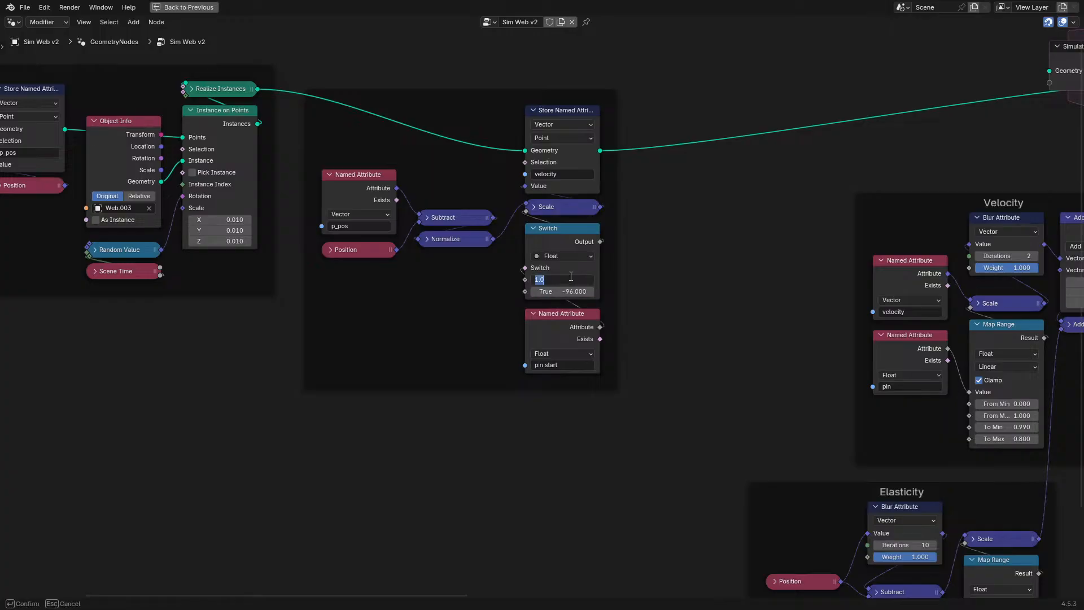
{"action": "key", "text": "ctrl+space"}
{"action": "key", "text": "space"}
{"action": "left_click", "coordinate": [219, 556]}
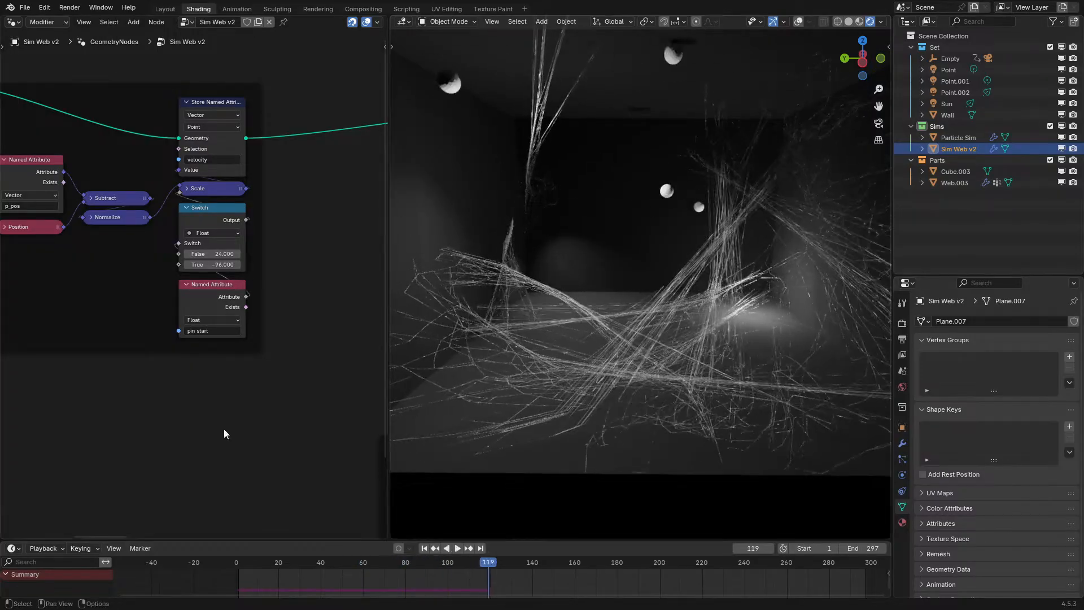
- Connect the velocity Named Attribute directly to the Blur Attribute's Value in the Velocity frame
{"action": "key", "text": "ctrl+space"}
{"action": "middle_click_drag", "start_coordinate": [923, 345], "coordinate": [387, 303]}
{"action": "scroll", "coordinate": [387, 303], "scroll_direction": "up", "scroll_amount": 1}
{"action": "left_click_drag", "start_coordinate": [401, 289], "coordinate": [394, 278]}
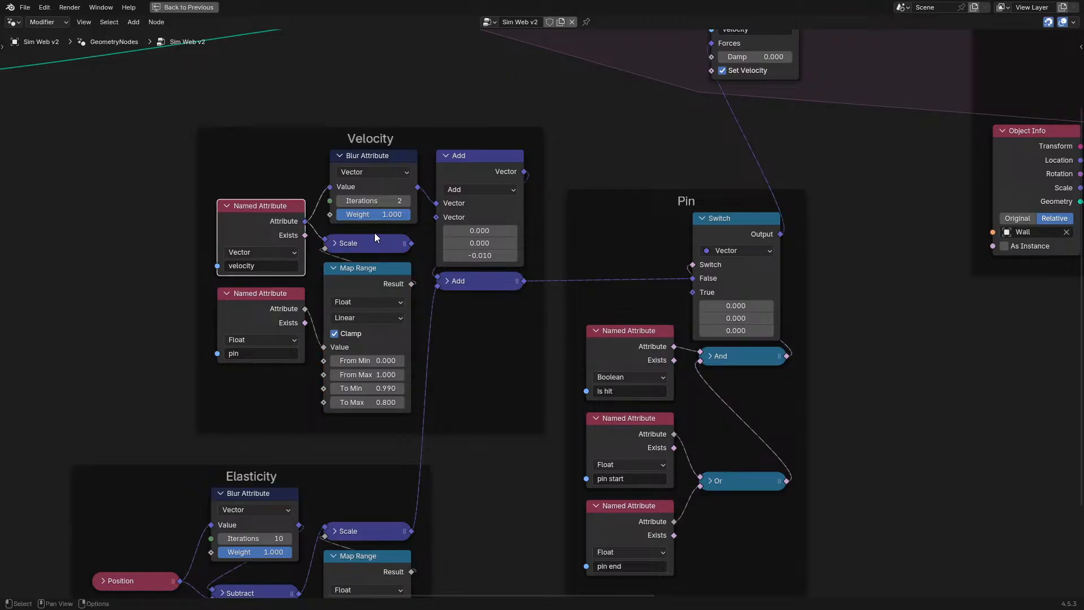
- Delete the Scale, Map Range and pin Named Attribute nodes from the Velocity frame, reposition the Blur Attribute and replay
{"action": "key", "text": "x"}
{"action": "left_click", "coordinate": [365, 273]}
{"action": "key", "text": "x"}
{"action": "left_click", "coordinate": [279, 325]}
{"action": "key", "text": "x"}
{"action": "left_click_drag", "start_coordinate": [376, 163], "coordinate": [370, 191]}
{"action": "key", "text": "ctrl+space"}
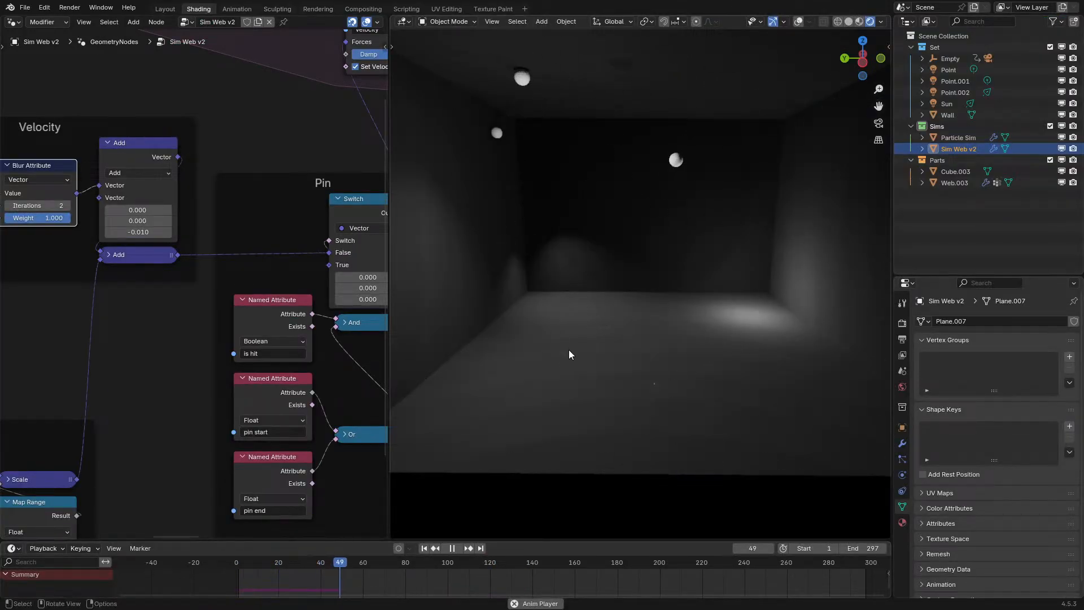
- Set Damp to 0.5 on the Velocity Step node and replay the simulation
{"action": "middle_click_drag", "start_coordinate": [292, 181], "coordinate": [160, 326]}
{"action": "left_click_drag", "start_coordinate": [245, 199], "coordinate": [252, 199], "text": "ctrl"}
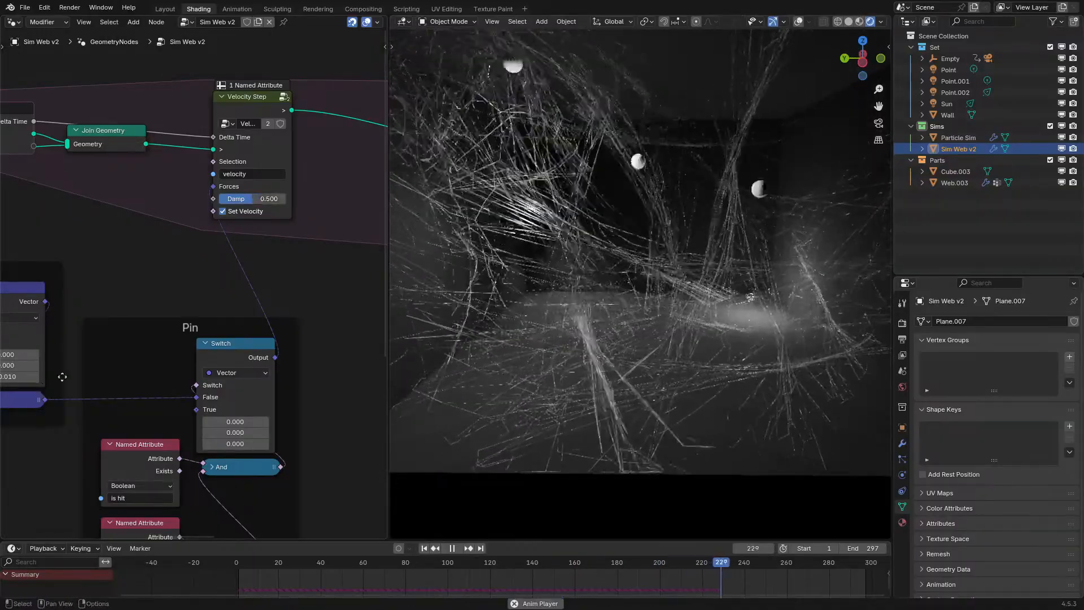
{"action": "middle_click_drag", "start_coordinate": [69, 376], "coordinate": [174, 303]}
{"action": "key", "text": "shift+Left"}
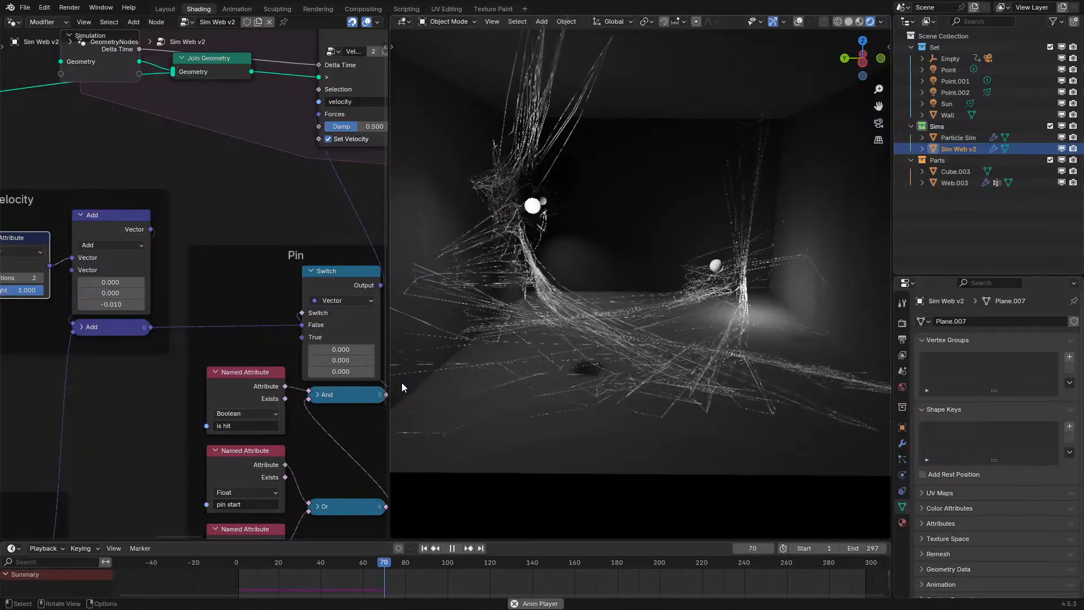
- Set the Z component of the Add node in the Velocity frame to -0.24 and replay the simulation
{"action": "key", "text": "ctrl+space"}
{"action": "middle_click_drag", "start_coordinate": [427, 421], "coordinate": [506, 348]}
{"action": "left_click_drag", "start_coordinate": [297, 224], "coordinate": [303, 214]}
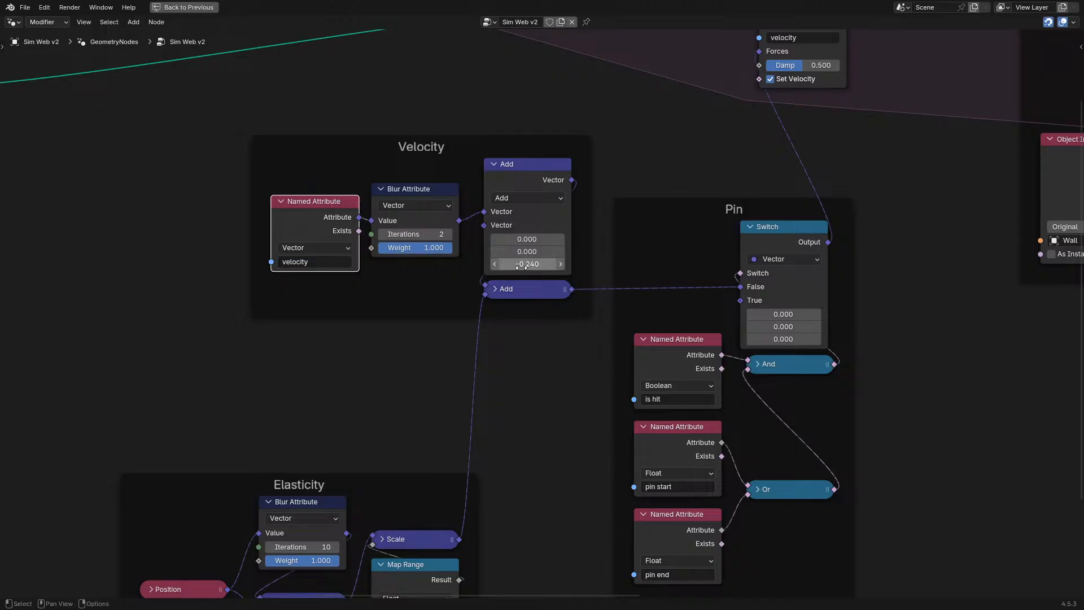
{"action": "key", "text": "ctrl+space"}
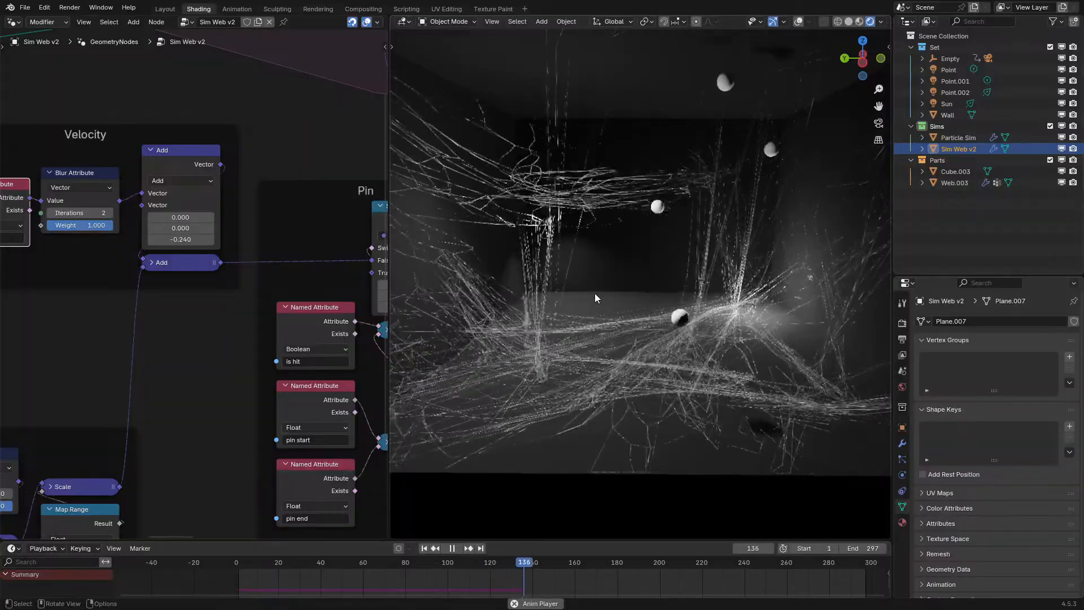
- Line up the velocity Named Attribute and Blur Attribute nodes with the Add node in the Velocity frame
{"action": "middle_click_drag", "start_coordinate": [107, 175], "coordinate": [271, 205]}
{"action": "left_click_drag", "start_coordinate": [250, 210], "coordinate": [260, 190]}
{"action": "left_click_drag", "start_coordinate": [172, 225], "coordinate": [172, 191]}
- Multiply the Elasticity Map Range's To Max by 24 to make it 36, and replay the simulation
{"action": "scroll", "coordinate": [276, 326], "scroll_direction": "down", "scroll_amount": 1}
{"action": "middle_click_drag", "start_coordinate": [264, 404], "coordinate": [317, 246]}
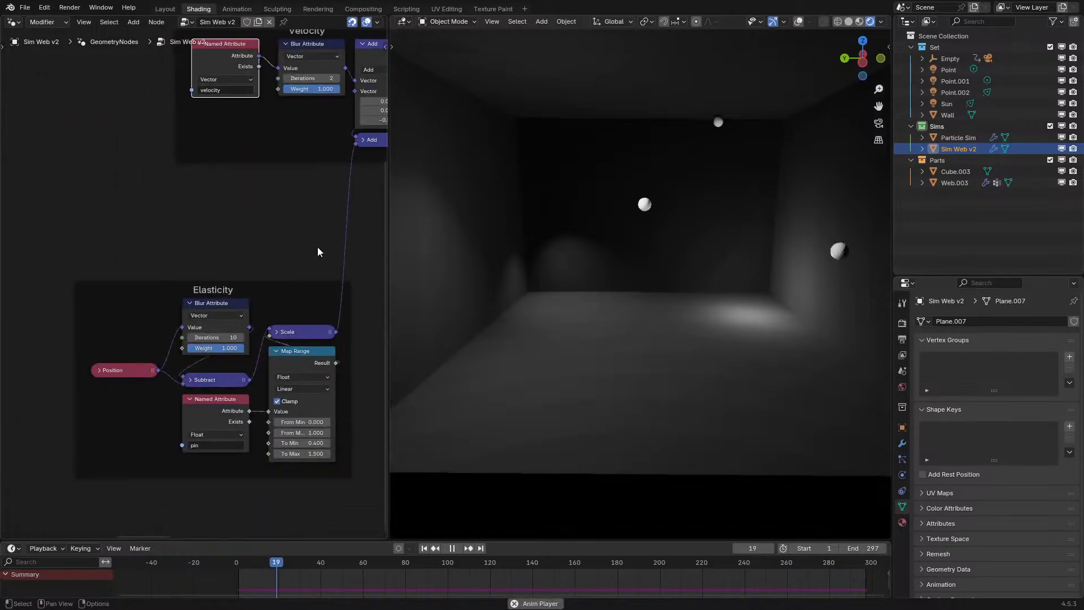
{"action": "middle_click_drag", "start_coordinate": [308, 287], "coordinate": [284, 192]}
{"action": "scroll", "coordinate": [296, 350], "scroll_direction": "up", "scroll_amount": 1}
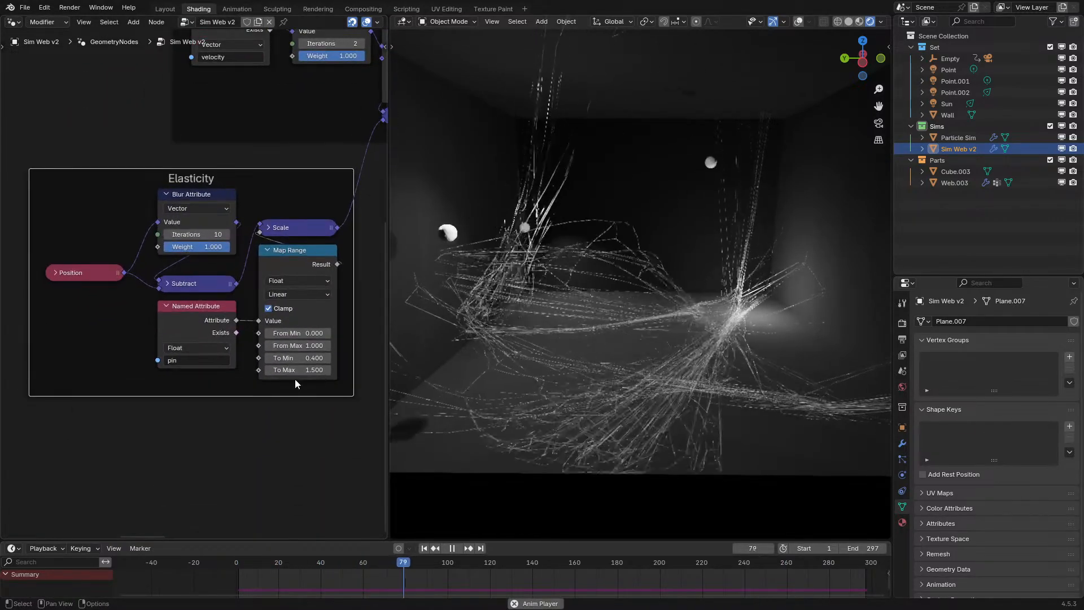
{"action": "middle_click_drag", "start_coordinate": [297, 365], "coordinate": [246, 368]}
{"action": "left_click", "coordinate": [246, 368]}
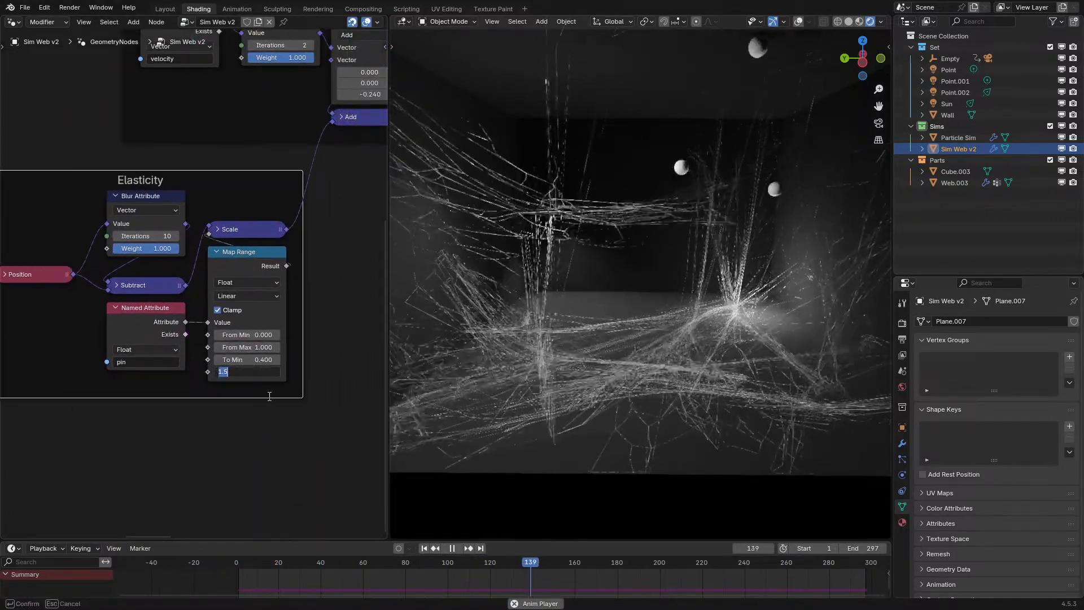
{"action": "key", "text": "Right"}
{"action": "type", "text": "*24"}
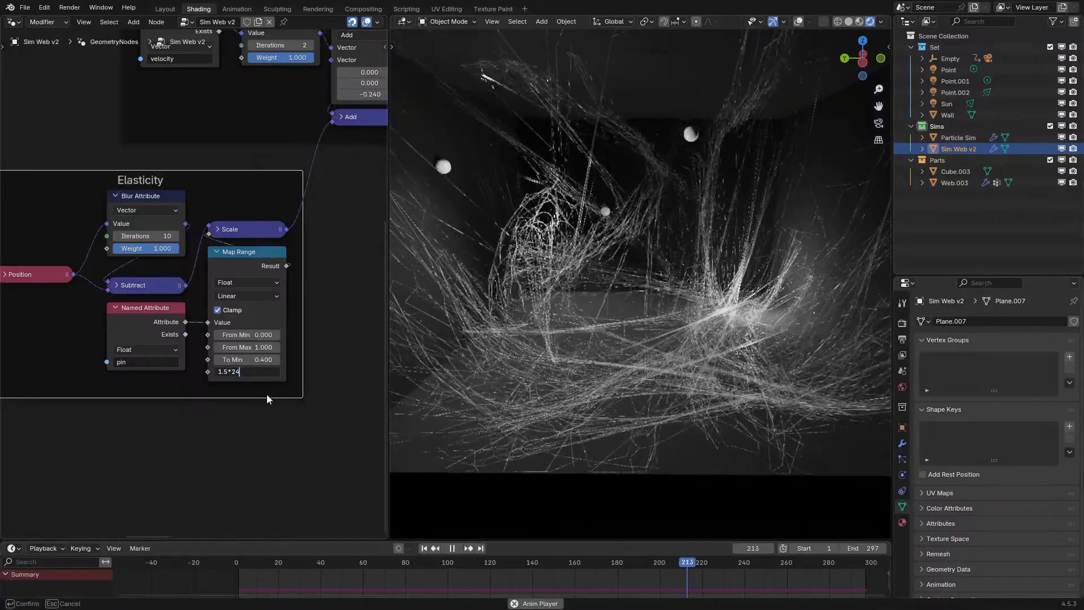
{"action": "key", "text": "Return"}
{"action": "left_click_drag", "start_coordinate": [238, 565], "coordinate": [233, 567]}
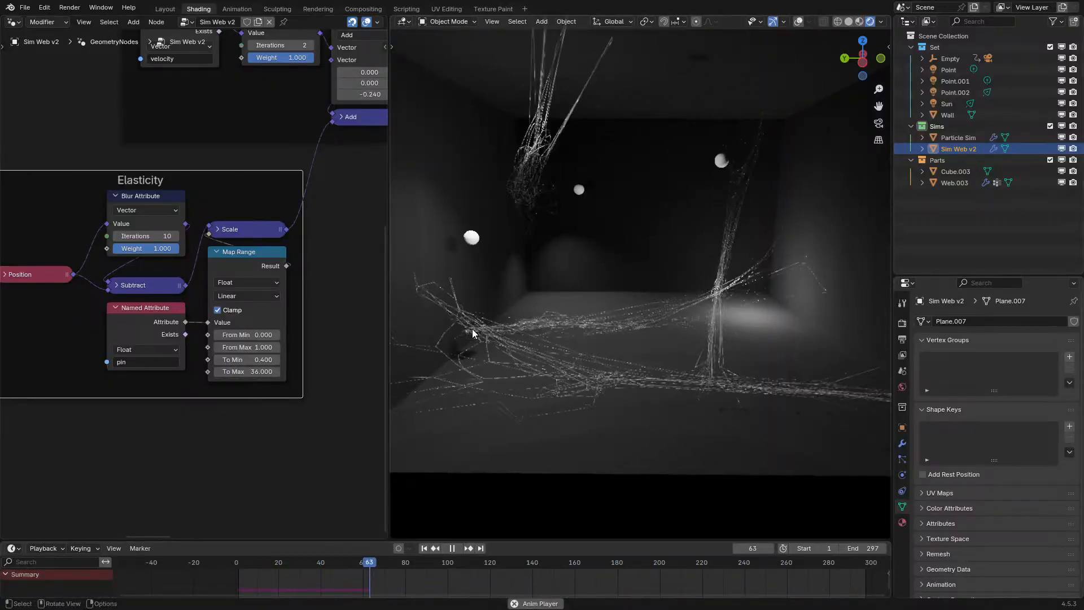
- Multiply the Elasticity Map Range's To Min by 24 to make it 9.6, and replay the simulation
{"action": "left_click", "coordinate": [267, 359]}
{"action": "key", "text": "Right"}
{"action": "type", "text": "*24"}
{"action": "key", "text": "Return"}
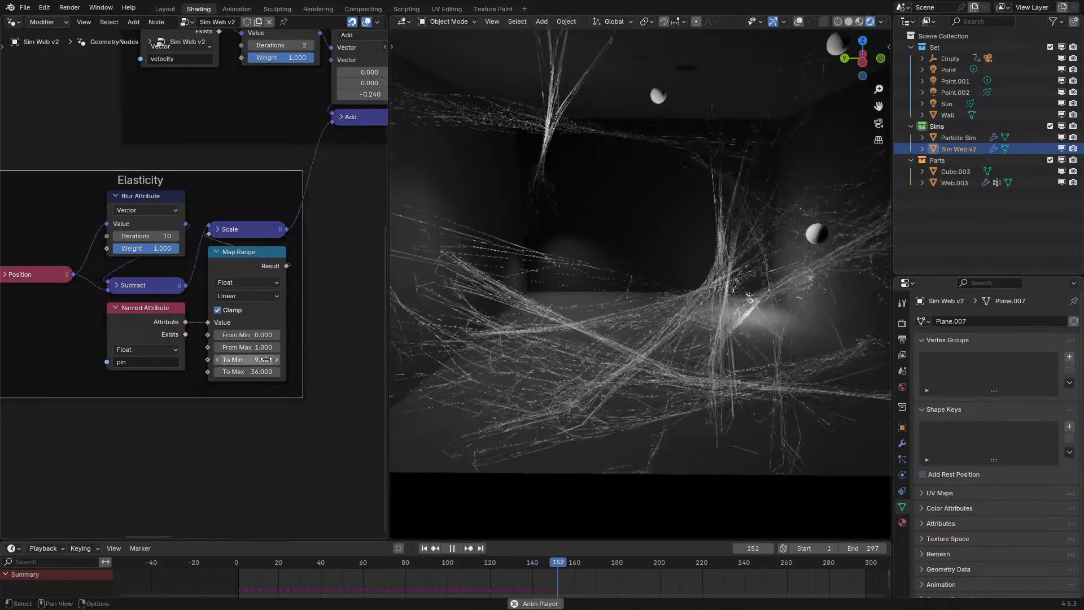
{"action": "left_click", "coordinate": [219, 564]}
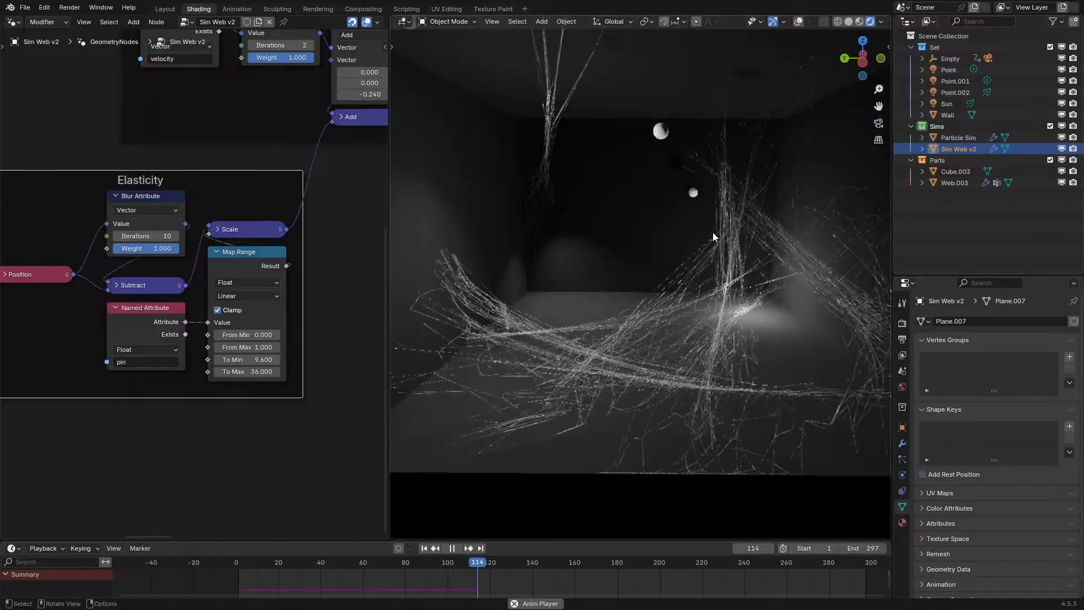
- Try Damp values of 0.8, 1.0 and 0.9 on the Velocity Step node, replaying the simulation to compare them
{"action": "middle_click_drag", "start_coordinate": [241, 261], "coordinate": [78, 352]}
{"action": "left_click_drag", "start_coordinate": [246, 119], "coordinate": [268, 119], "text": "ctrl"}
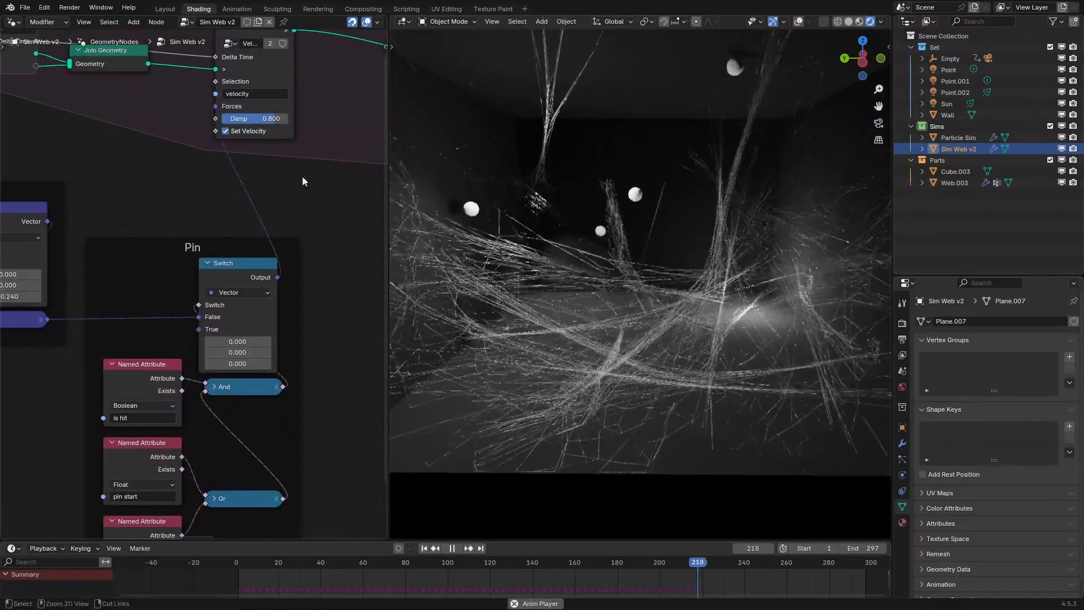
{"action": "left_click", "coordinate": [216, 564]}
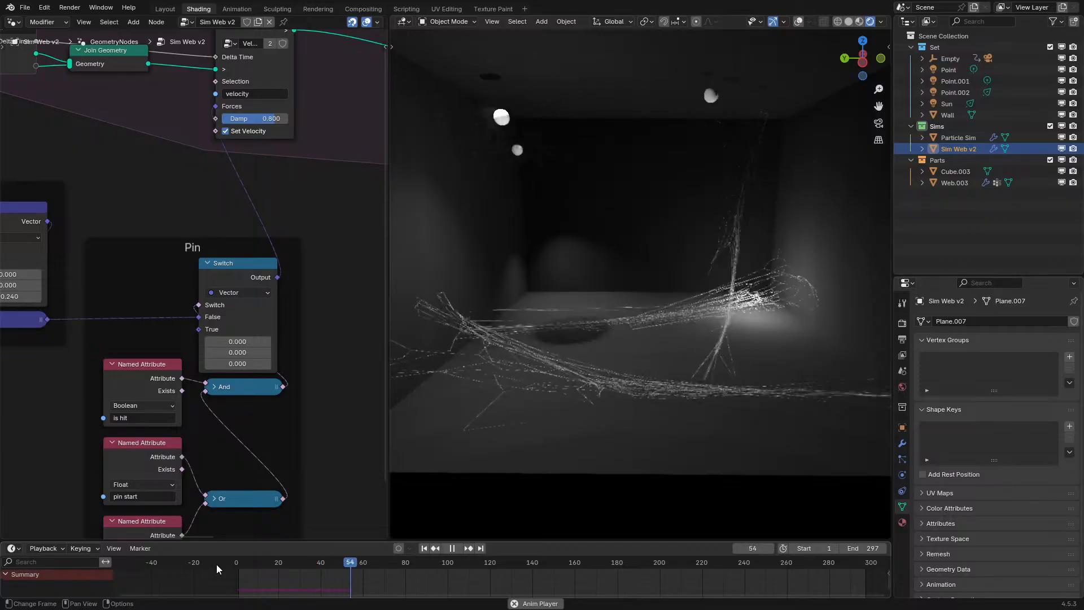
{"action": "middle_click_drag", "start_coordinate": [92, 401], "coordinate": [104, 429]}
{"action": "left_click_drag", "start_coordinate": [276, 139], "coordinate": [264, 517]}
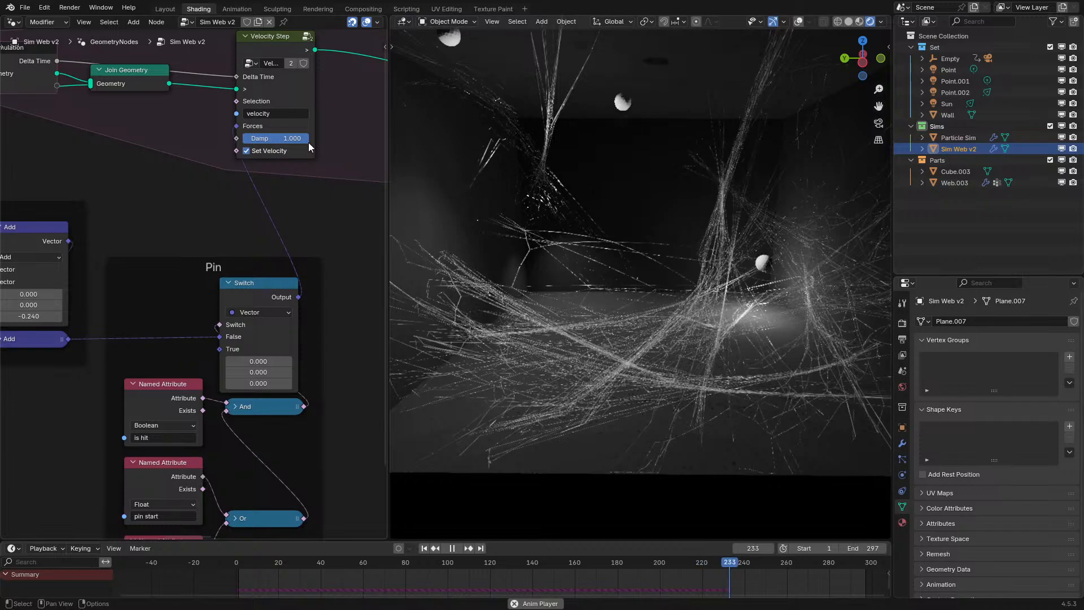
{"action": "left_click_drag", "start_coordinate": [282, 138], "coordinate": [276, 138]}
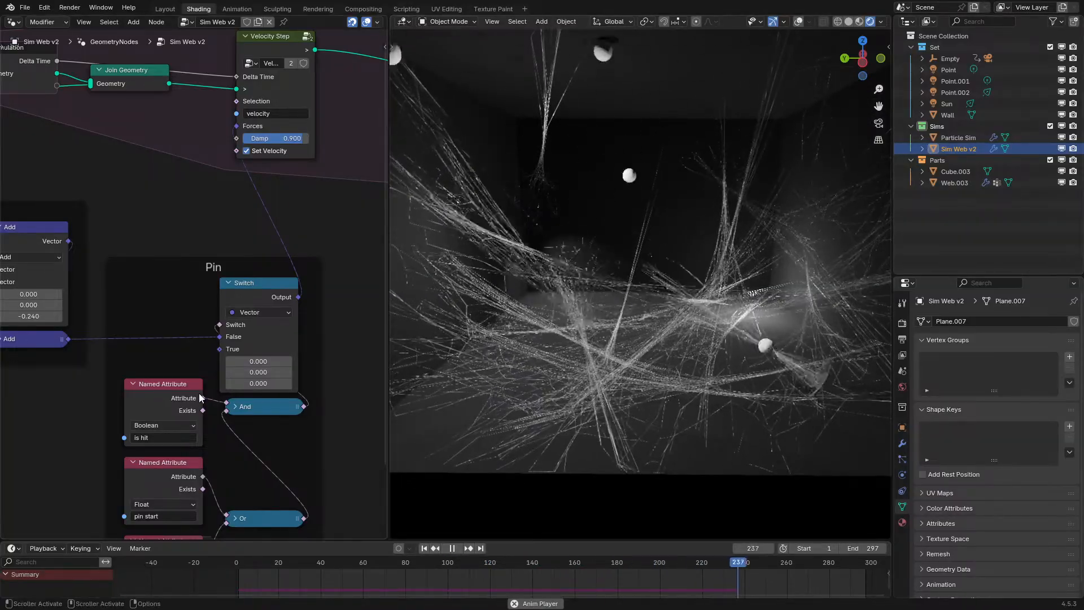
- Set Damp to 0.98 on the Velocity Step node and replay the simulation
{"action": "double_click", "coordinate": [280, 138]}
{"action": "type", "text": "0.98"}
{"action": "key", "text": "Return"}
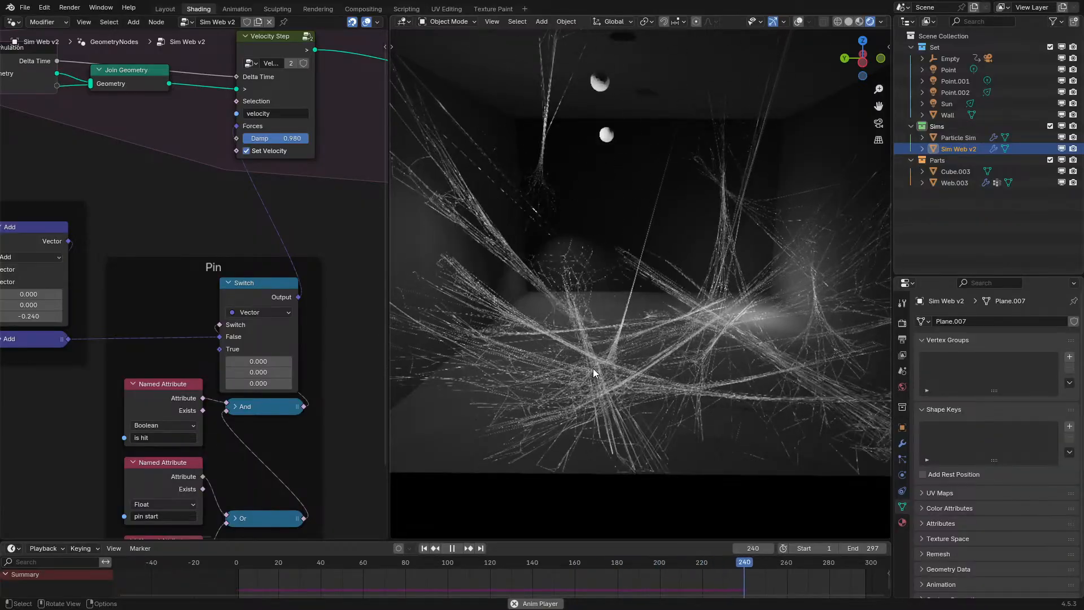
- Collapse the Switch node in the Pin frame and move it close above the And node to tidy the frame
{"action": "key", "text": "ctrl+space"}
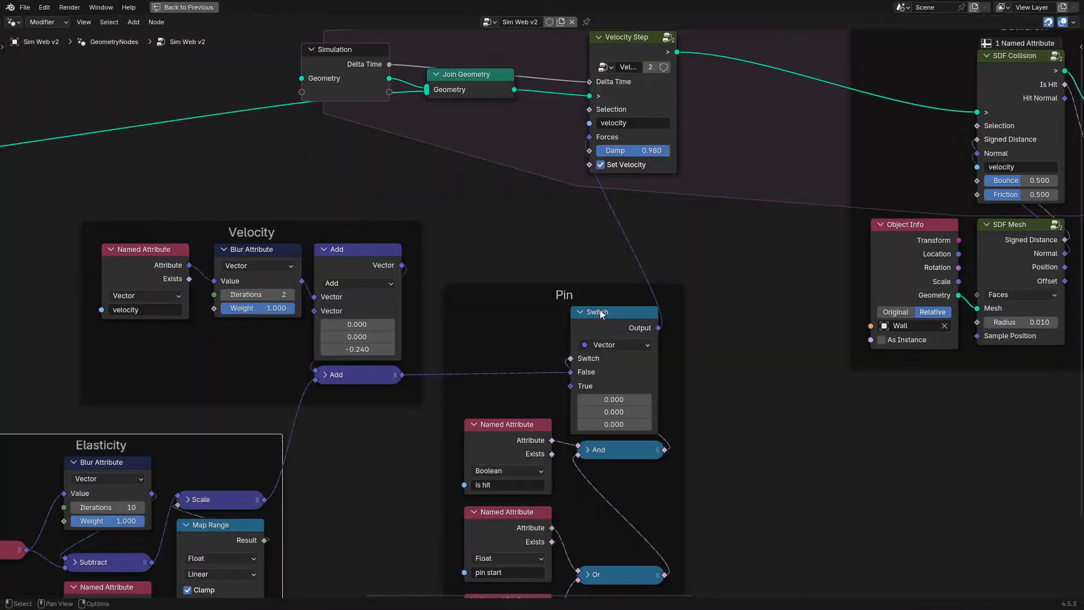
{"action": "middle_click_drag", "start_coordinate": [611, 312], "coordinate": [589, 207]}
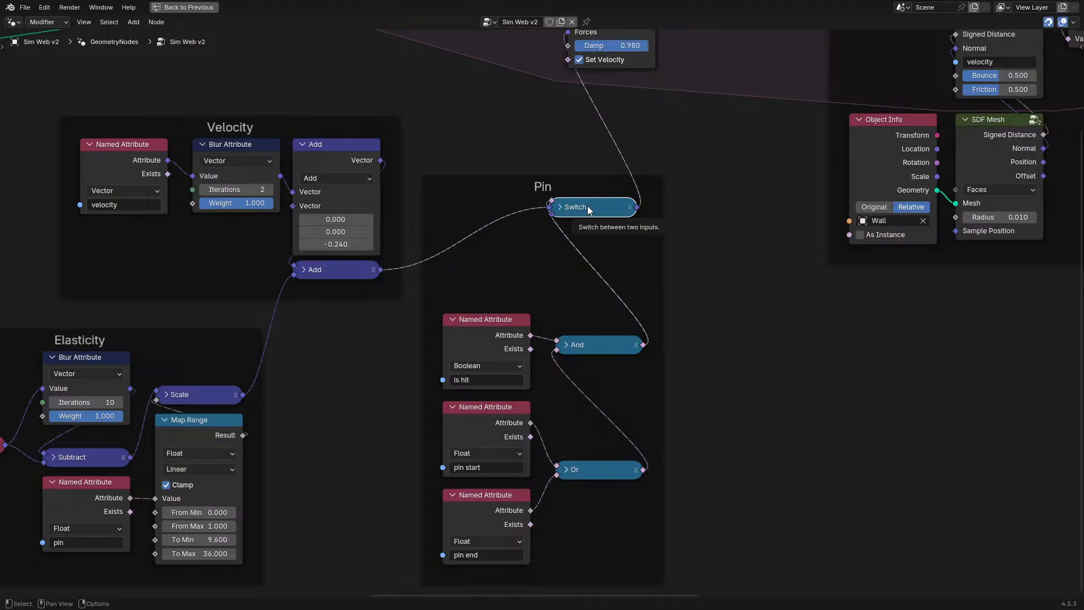
{"action": "key", "text": "h"}
{"action": "left_click_drag", "start_coordinate": [587, 207], "coordinate": [613, 164]}
- Review the node tree from the Velocity and Elasticity frames through the Collision, Pin and Mesh frames
{"action": "middle_click_drag", "start_coordinate": [344, 258], "coordinate": [286, 414]}
{"action": "scroll", "coordinate": [655, 226], "scroll_direction": "down", "scroll_amount": 4}
{"action": "middle_click_drag", "start_coordinate": [674, 294], "coordinate": [197, 294]}
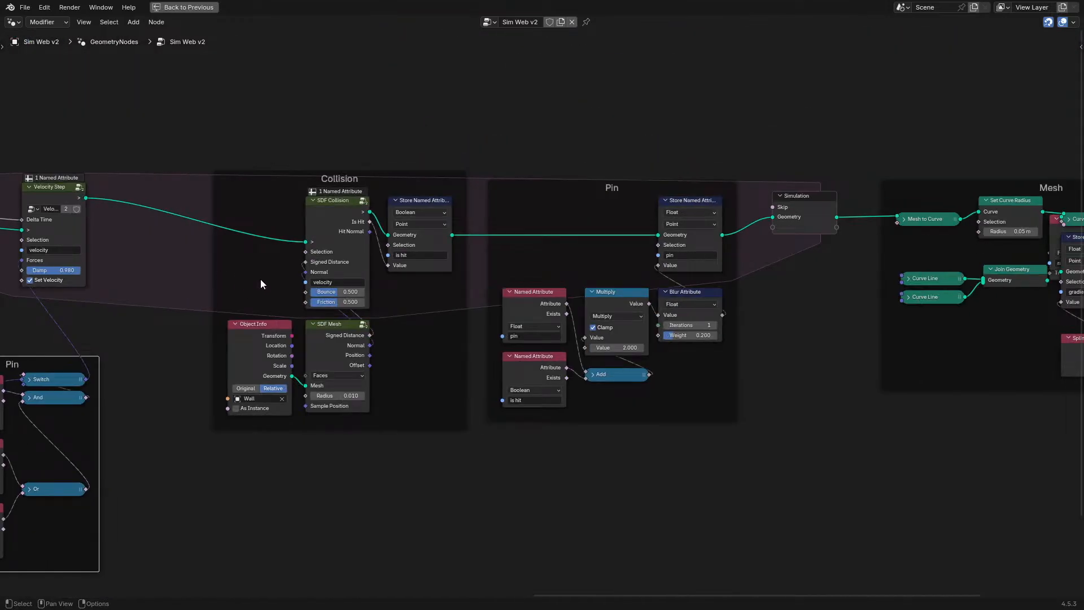
{"action": "scroll", "coordinate": [276, 282], "scroll_direction": "down", "scroll_amount": 1}
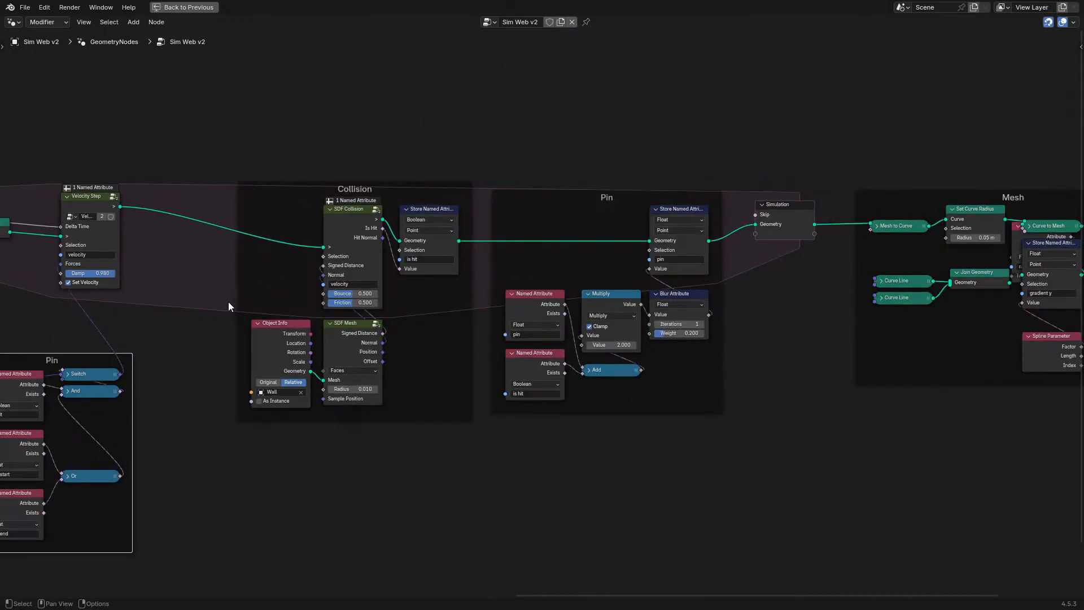
{"action": "scroll", "coordinate": [228, 301], "scroll_direction": "up", "scroll_amount": 1}
{"action": "middle_click_drag", "start_coordinate": [282, 299], "coordinate": [685, 204]}
{"action": "scroll", "coordinate": [497, 266], "scroll_direction": "up", "scroll_amount": 2}
{"action": "middle_click_drag", "start_coordinate": [496, 267], "coordinate": [674, 239]}
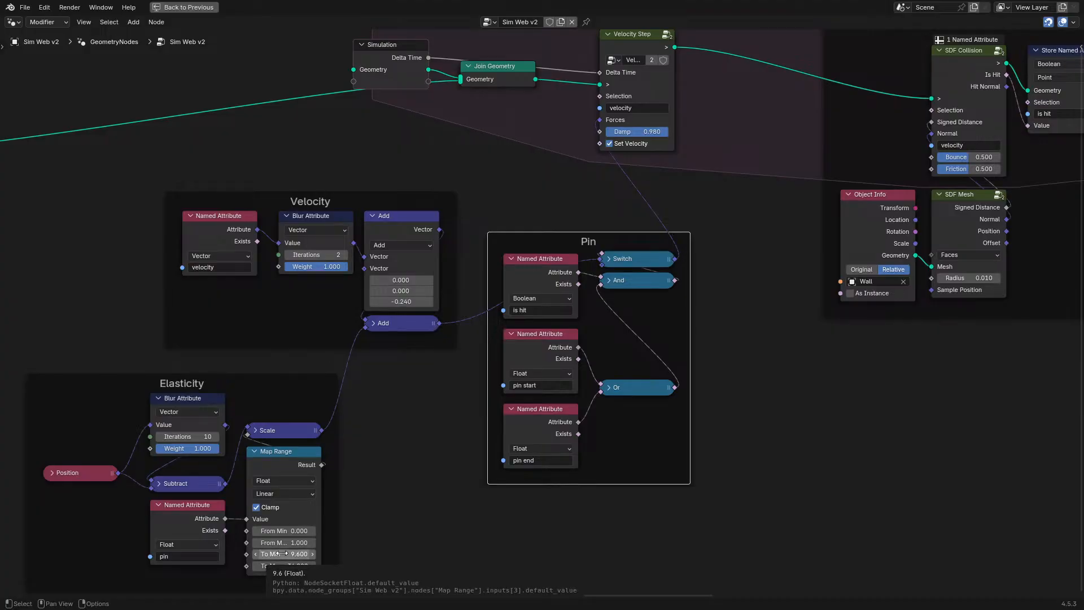
- Replay the simulation and check the Map Range settings in the Elasticity frame
{"action": "key", "text": "ctrl+space"}
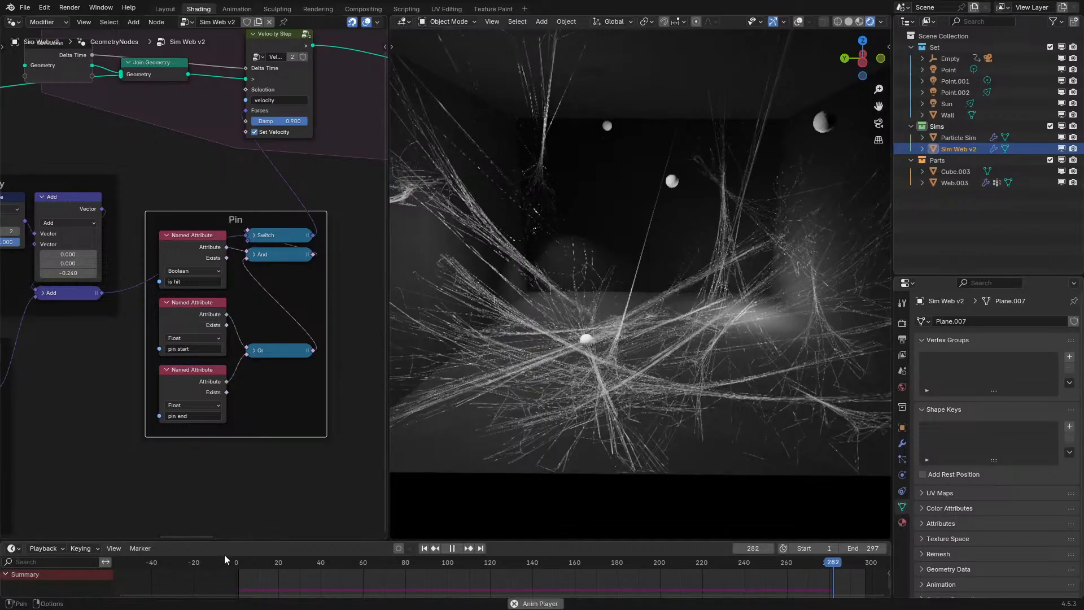
{"action": "middle_click_drag", "start_coordinate": [233, 448], "coordinate": [89, 338]}
{"action": "scroll", "coordinate": [164, 383], "scroll_direction": "up", "scroll_amount": 2}
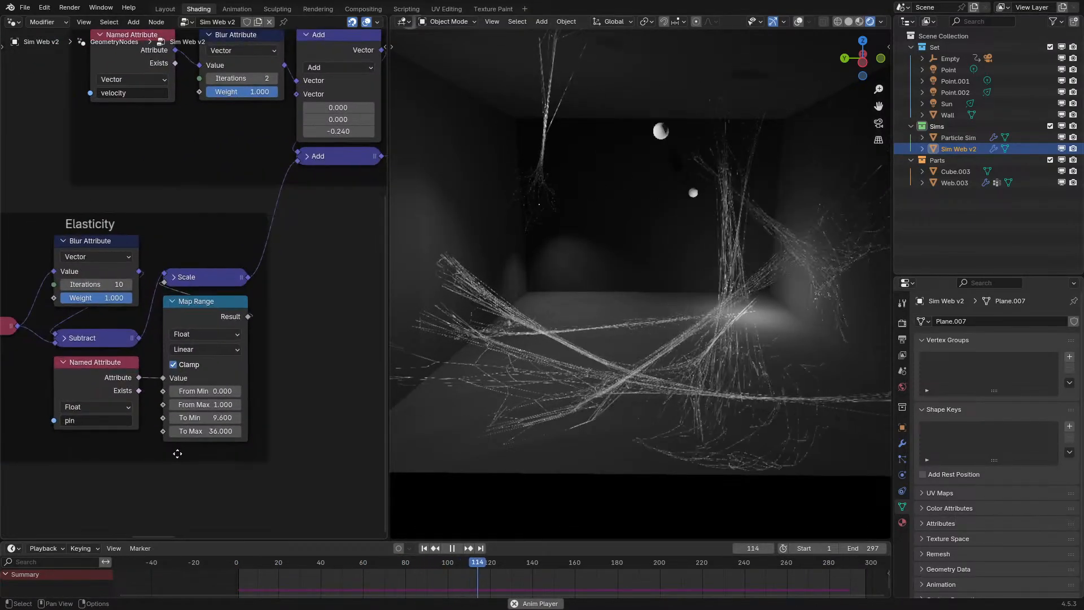
- Try a To Max of 100 on the Elasticity frame's Map Range and replay the simulation
{"action": "left_click", "coordinate": [204, 430]}
{"action": "type", "text": "100"}
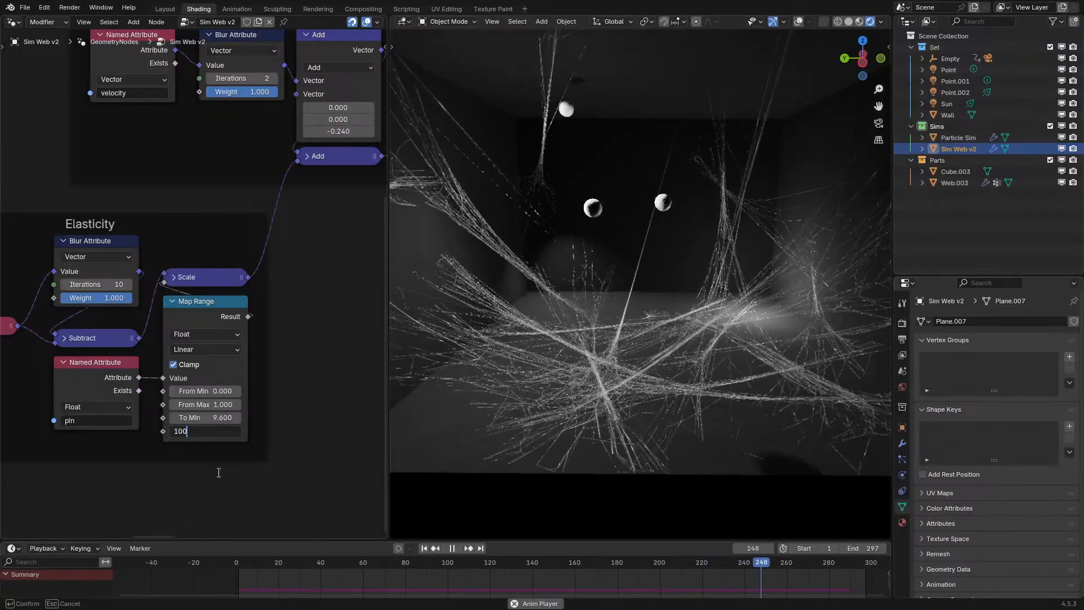
{"action": "key", "text": "Return"}
{"action": "left_click", "coordinate": [235, 577]}
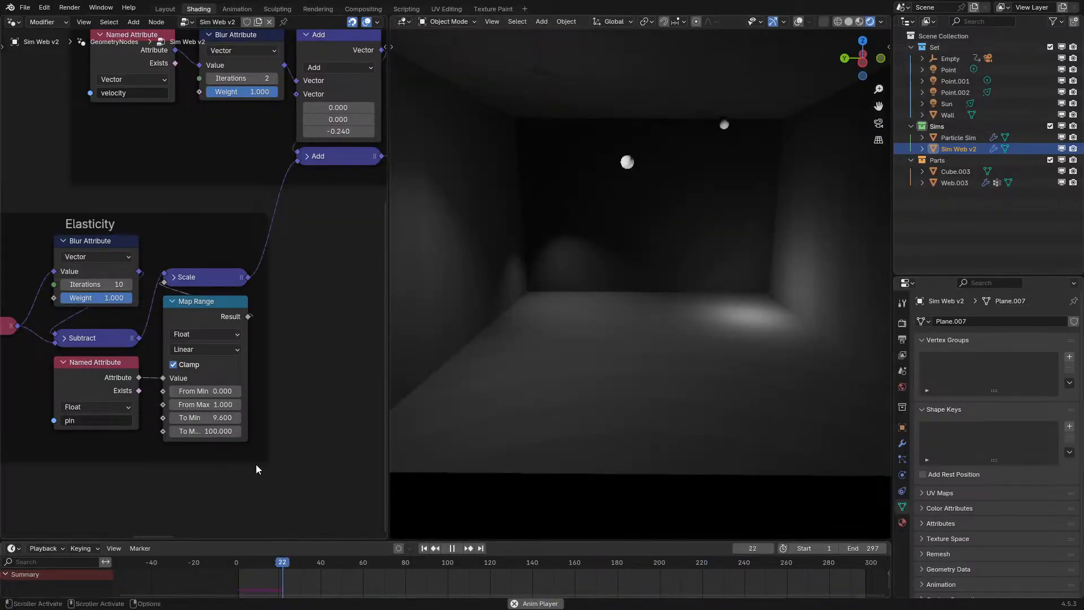
{"action": "key", "text": "ctrl+z"}
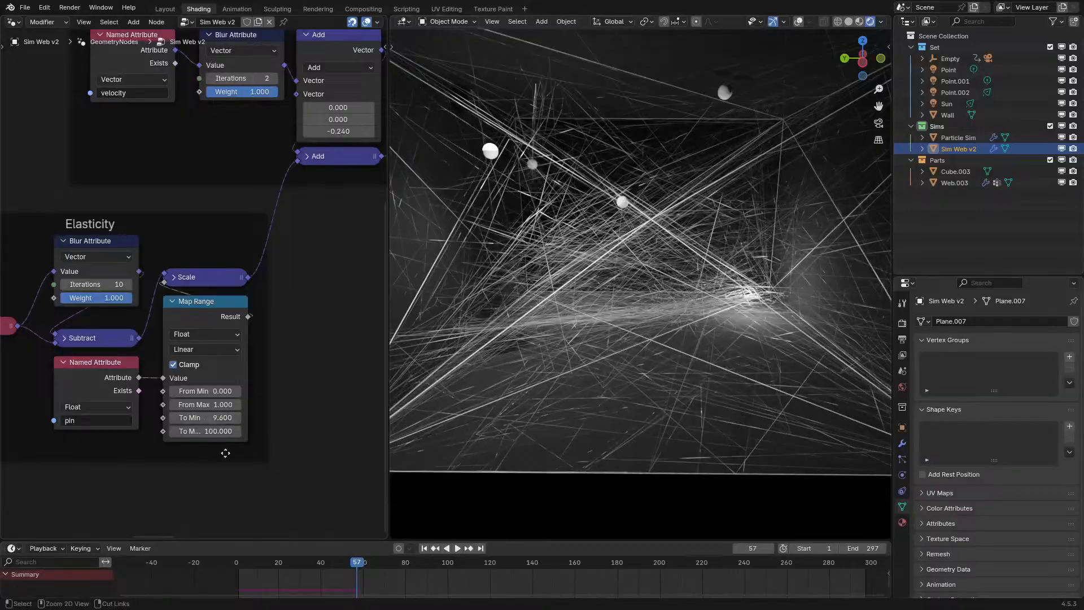
{"action": "key", "text": "space"}
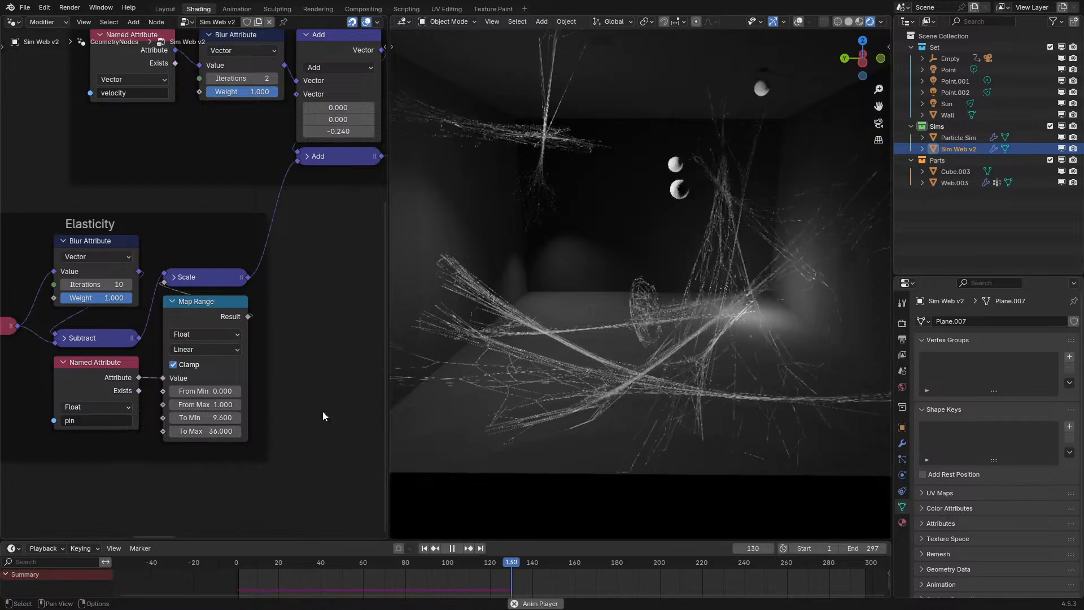
- Set the Elasticity Map Range's To Min to 12 and watch the simulation replay
{"action": "scroll", "coordinate": [530, 380], "scroll_direction": "down", "scroll_amount": 2}
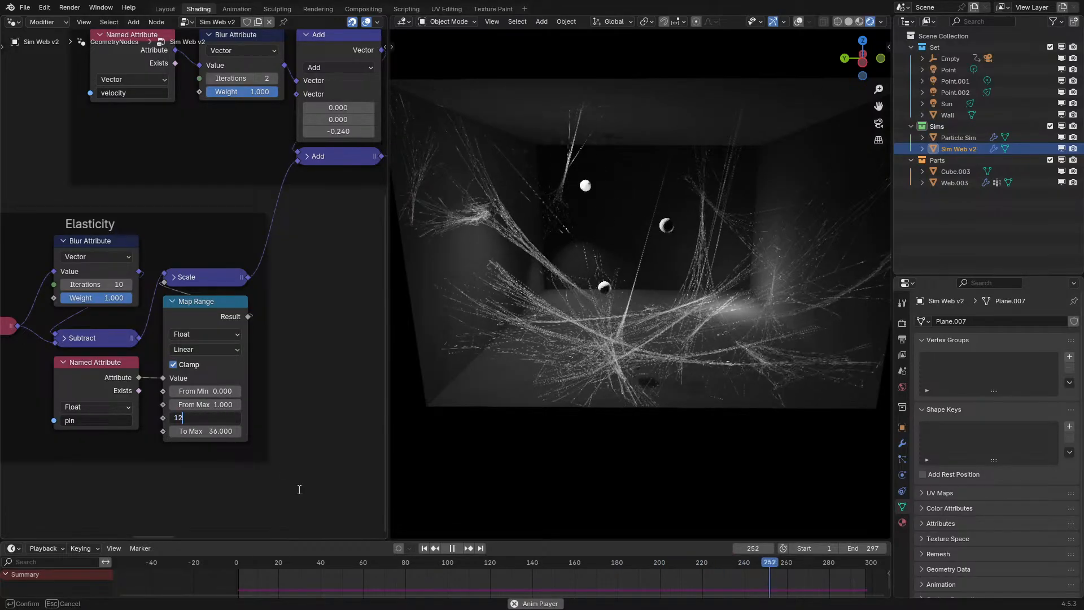
{"action": "type", "text": "12"}
{"action": "key", "text": "Return"}
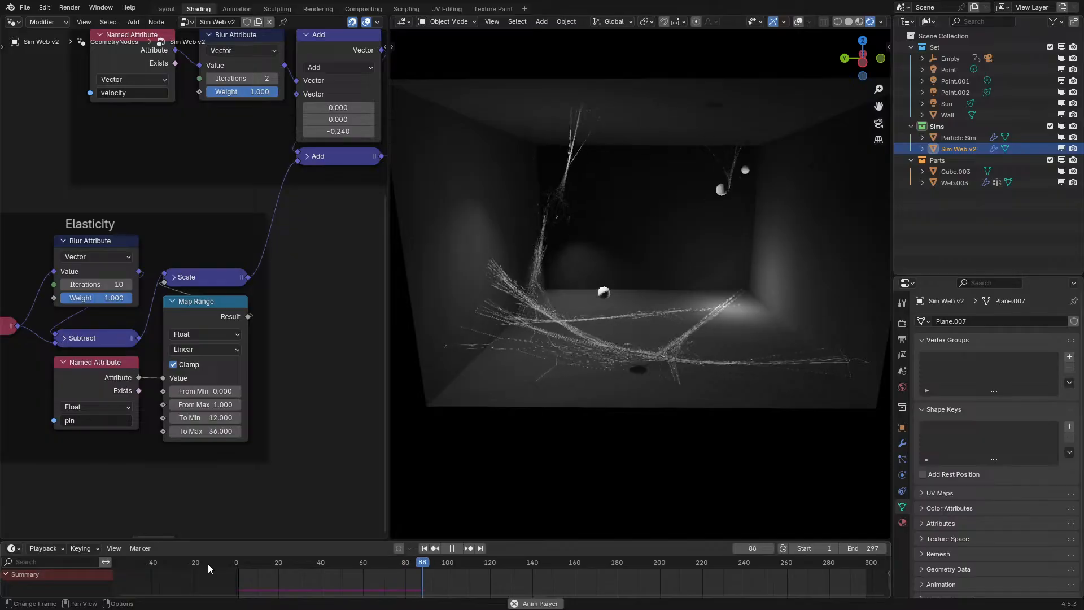
{"action": "scroll", "coordinate": [577, 299], "scroll_direction": "up", "scroll_amount": 3}
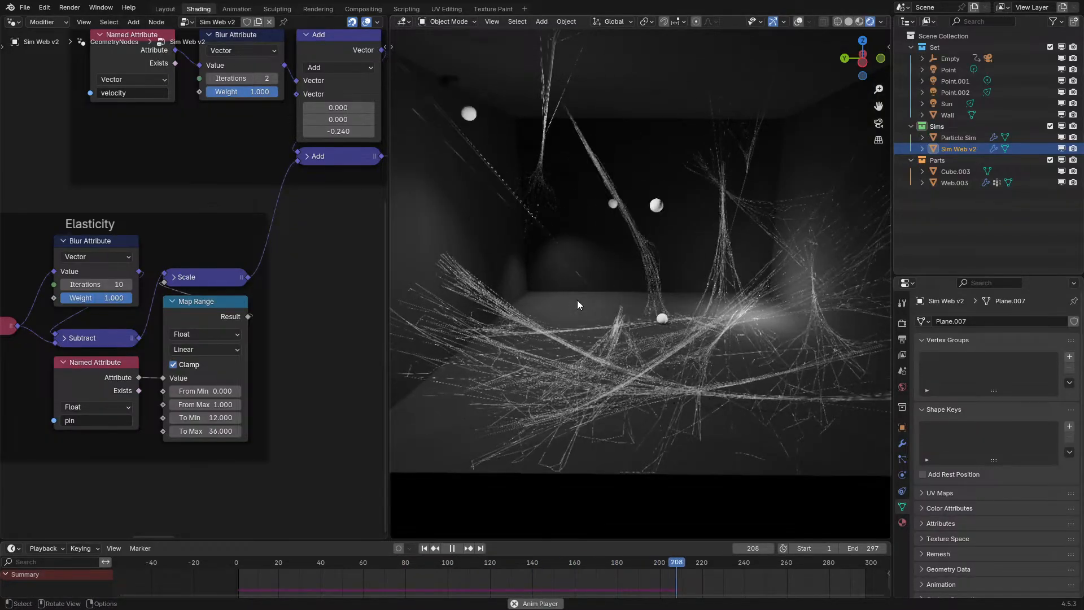
- Set the Elasticity Map Range's To Min to 8 and check the web from another angle
{"action": "left_click", "coordinate": [224, 417]}
{"action": "type", "text": "8"}
{"action": "key", "text": "Return"}
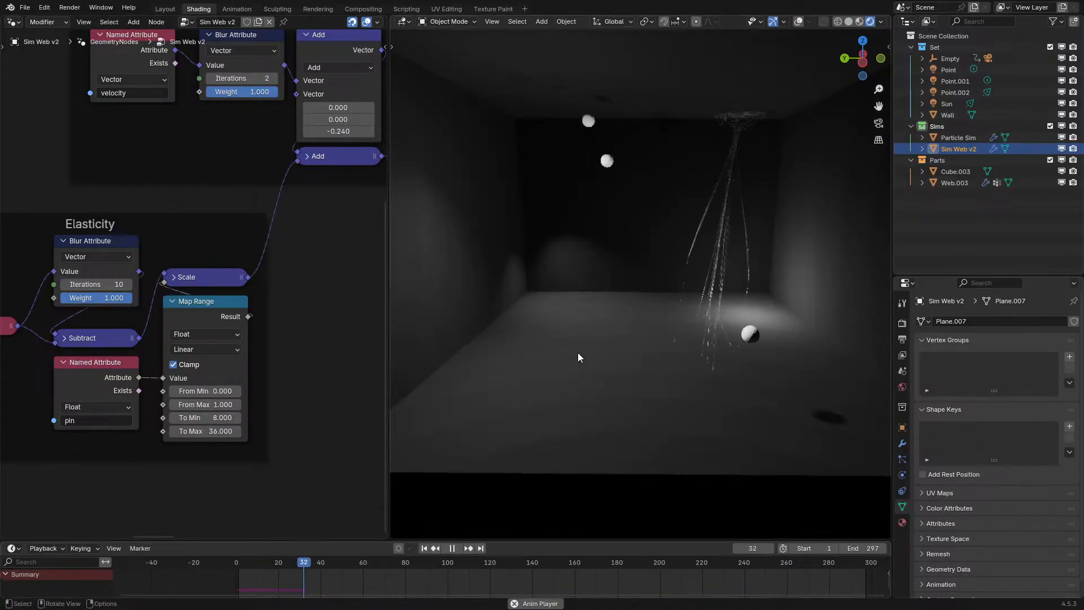
{"action": "middle_click_drag", "start_coordinate": [593, 294], "coordinate": [621, 289]}
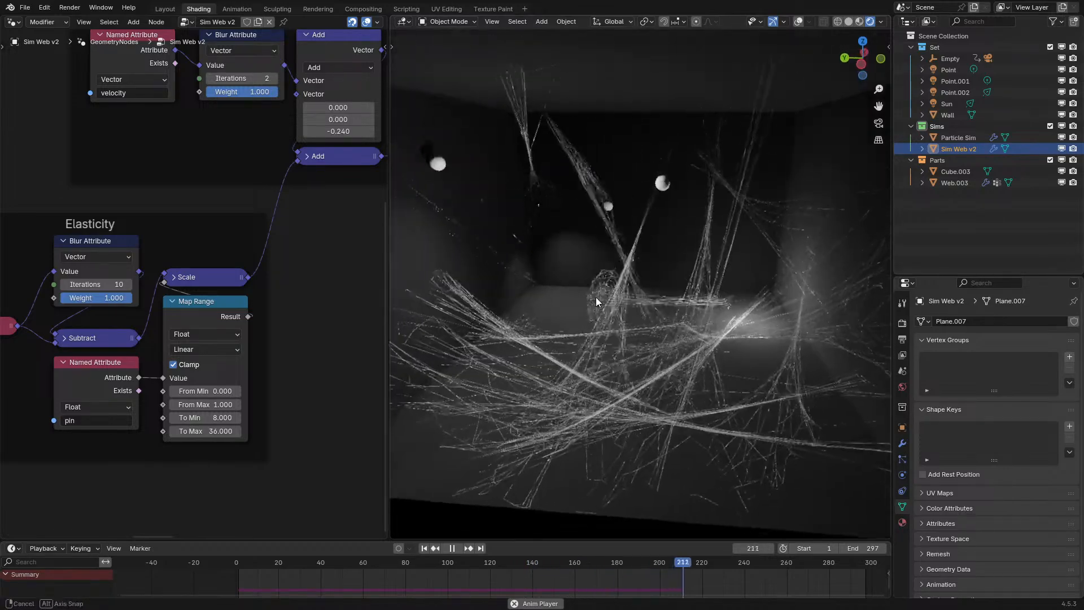
- Test the Velocity frame's Blur Attribute with 1 and 3 iterations, and return it to 2
{"action": "left_click", "coordinate": [209, 78]}
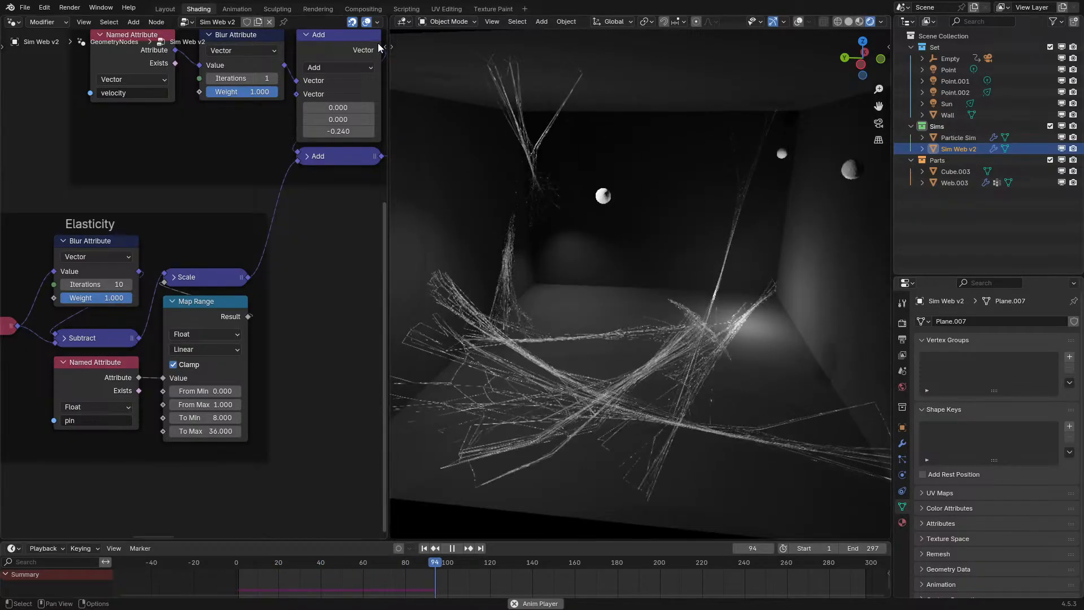
{"action": "left_click", "coordinate": [273, 78]}
{"action": "left_click", "coordinate": [273, 78]}
{"action": "key", "text": "shift+Left"}
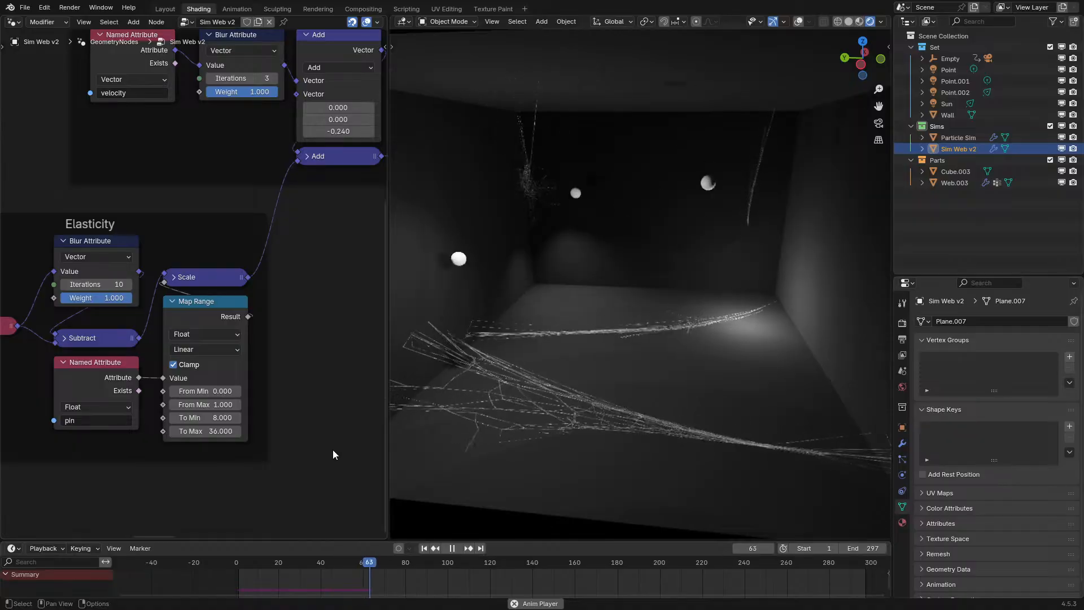
{"action": "left_click", "coordinate": [209, 79]}
- In the Pin frame, place Add above Multiply and link the pin attribute directly to the Store Named Attribute's value
{"action": "scroll", "coordinate": [185, 265], "scroll_direction": "down", "scroll_amount": 4}
{"action": "middle_click_drag", "start_coordinate": [115, 248], "coordinate": [114, 370]}
{"action": "scroll", "coordinate": [199, 296], "scroll_direction": "up", "scroll_amount": 3}
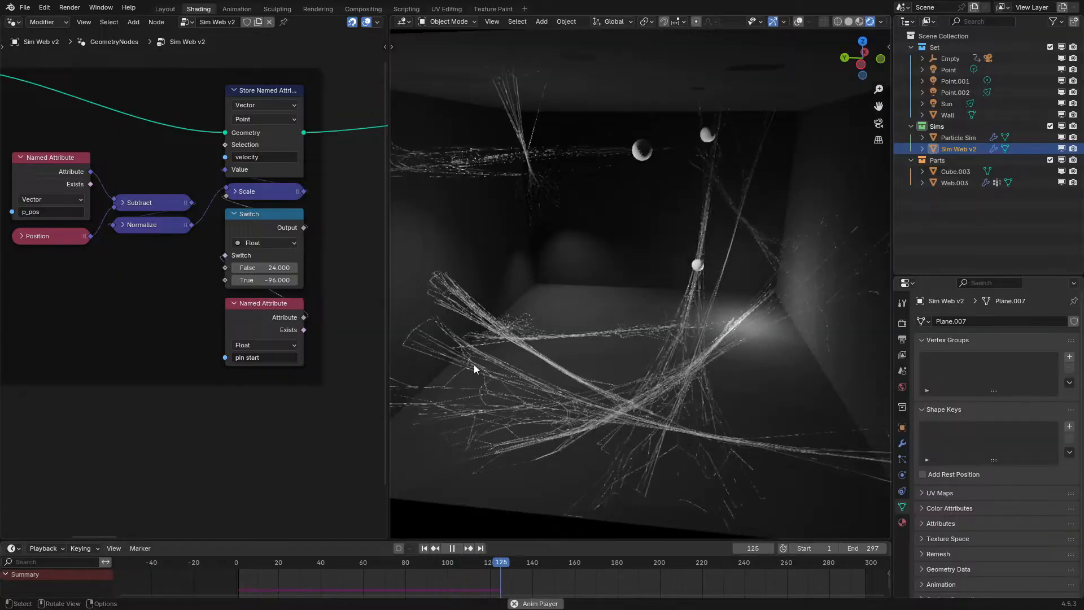
{"action": "key", "text": "space"}
{"action": "middle_click_drag", "start_coordinate": [473, 364], "coordinate": [558, 341]}
{"action": "scroll", "coordinate": [192, 283], "scroll_direction": "down", "scroll_amount": 4}
{"action": "middle_click_drag", "start_coordinate": [126, 303], "coordinate": [114, 435]}
{"action": "scroll", "coordinate": [172, 320], "scroll_direction": "up", "scroll_amount": 4}
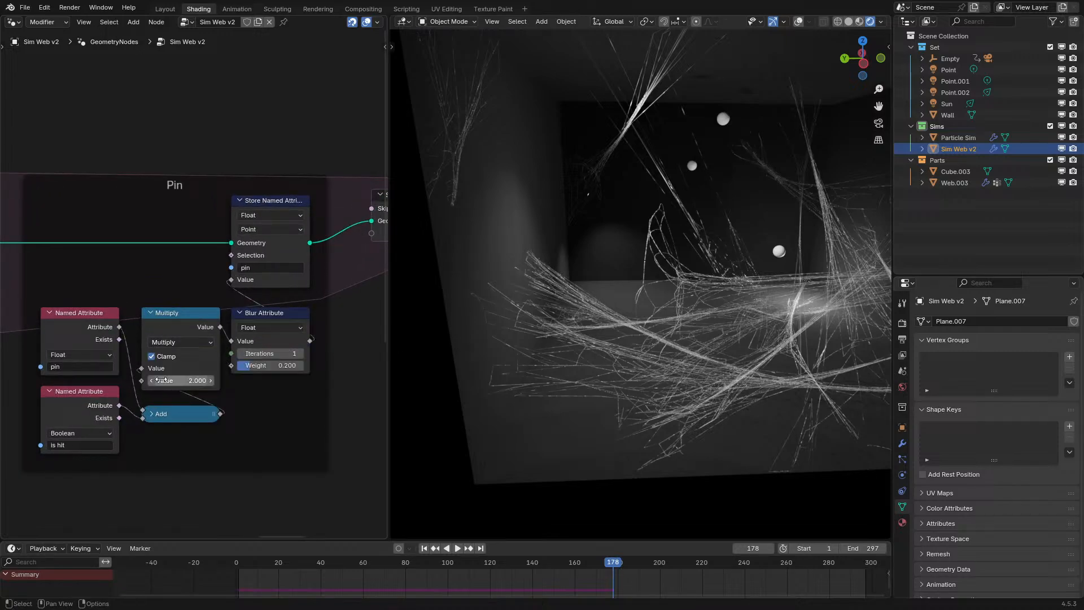
{"action": "left_click_drag", "start_coordinate": [169, 419], "coordinate": [168, 401]}
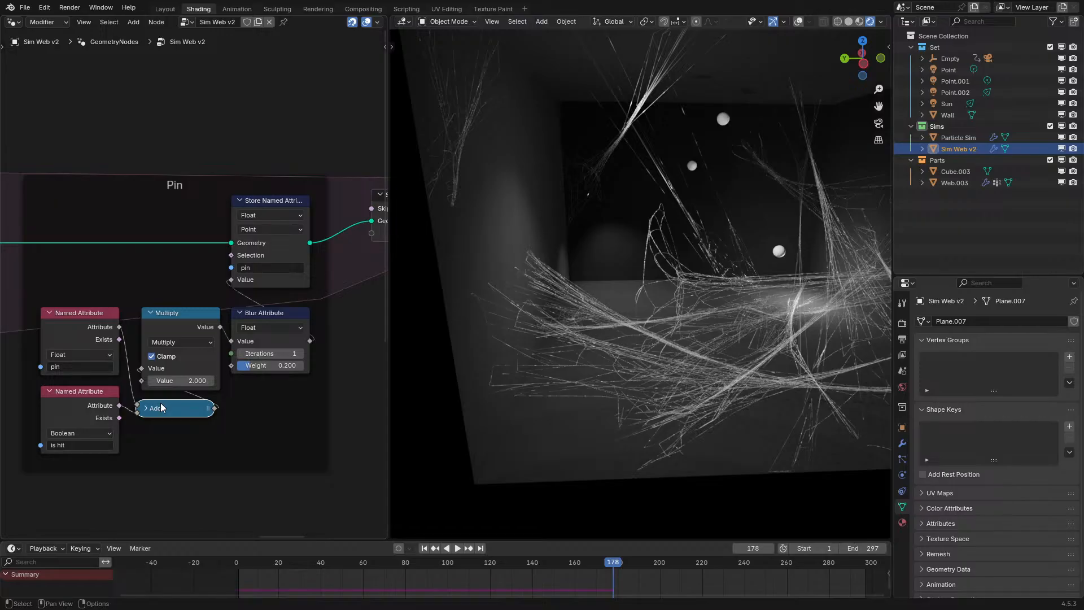
{"action": "left_click_drag", "start_coordinate": [161, 408], "coordinate": [164, 352]}
{"action": "left_click_drag", "start_coordinate": [182, 312], "coordinate": [176, 372]}
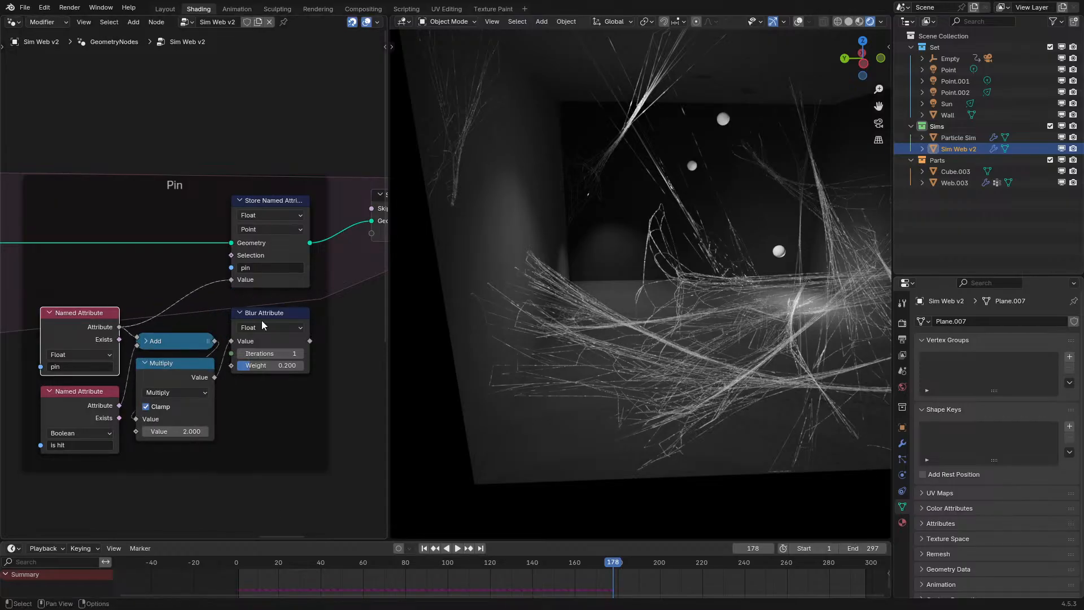
- Replay the simulation with the direct pin link and place the Blur Attribute node beside Multiply in the Pin frame
{"action": "key", "text": "shift+Left"}
{"action": "key", "text": "space"}
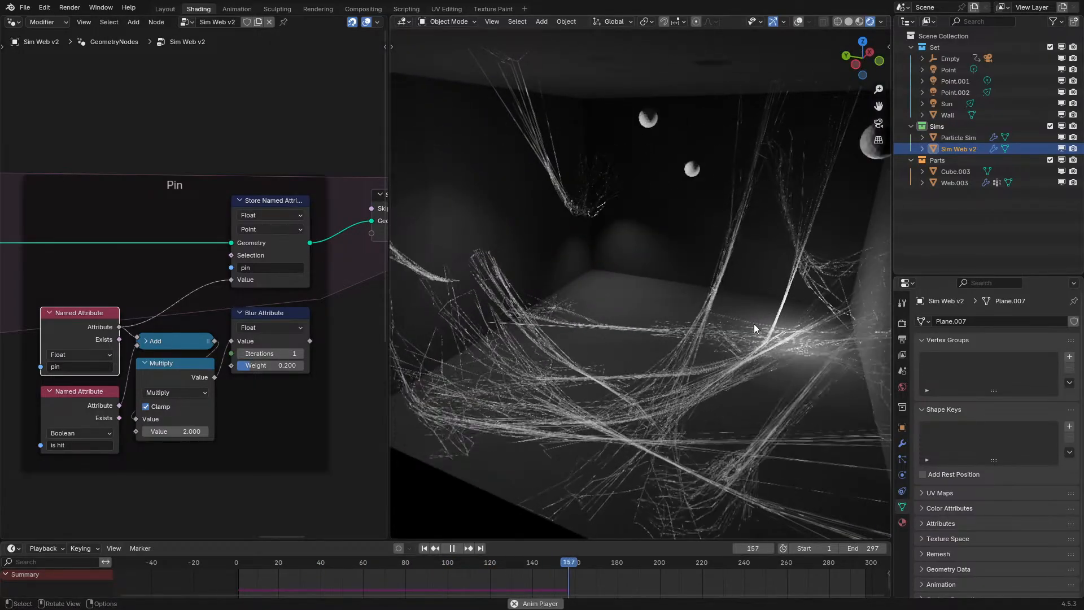
{"action": "key", "text": "space"}
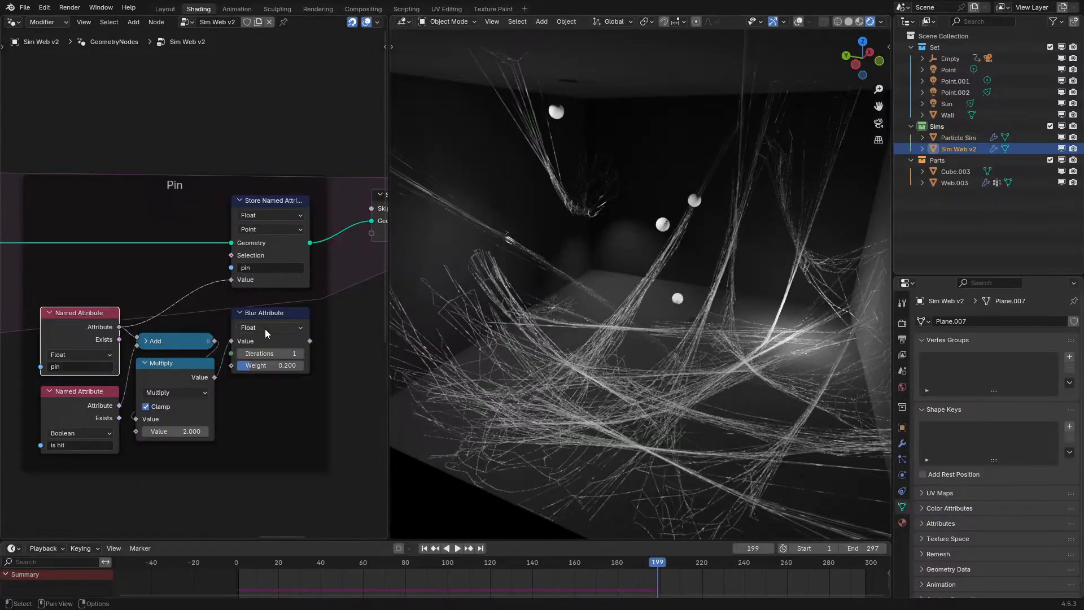
{"action": "left_click_drag", "start_coordinate": [273, 321], "coordinate": [265, 376]}
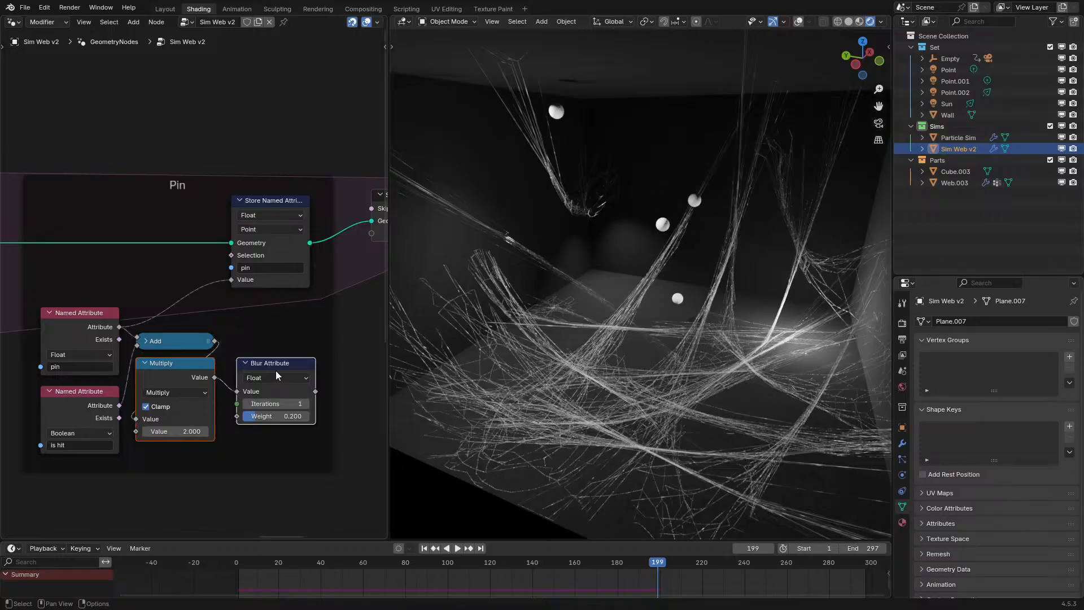
- In the Web v1 material, add an Attribute node reading pin and connect it to the Material Output's Surface
{"action": "scroll", "coordinate": [323, 333], "scroll_direction": "down", "scroll_amount": 3}
{"action": "middle_click_drag", "start_coordinate": [322, 333], "coordinate": [70, 339]}
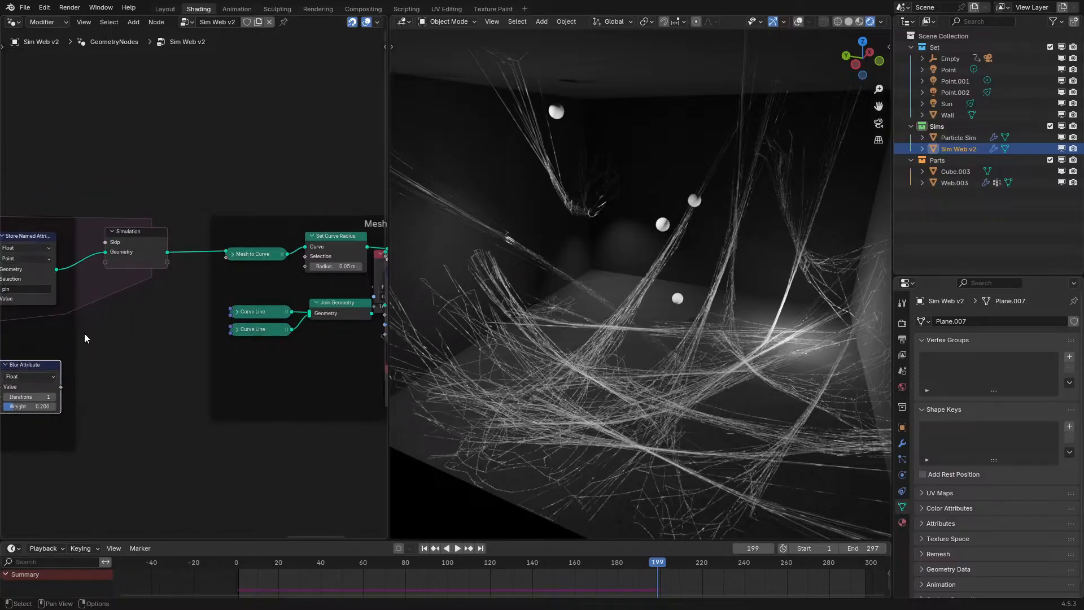
{"action": "left_click", "coordinate": [14, 22]}
{"action": "left_click", "coordinate": [62, 114]}
{"action": "left_click", "coordinate": [277, 320]}
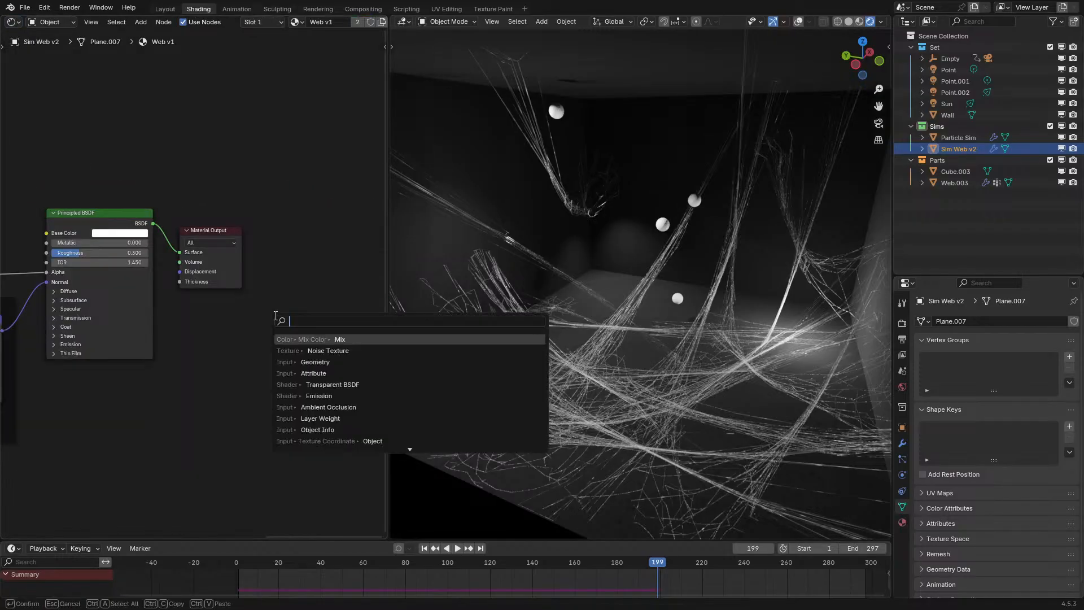
{"action": "key", "text": "Return"}
{"action": "left_click", "coordinate": [188, 363]}
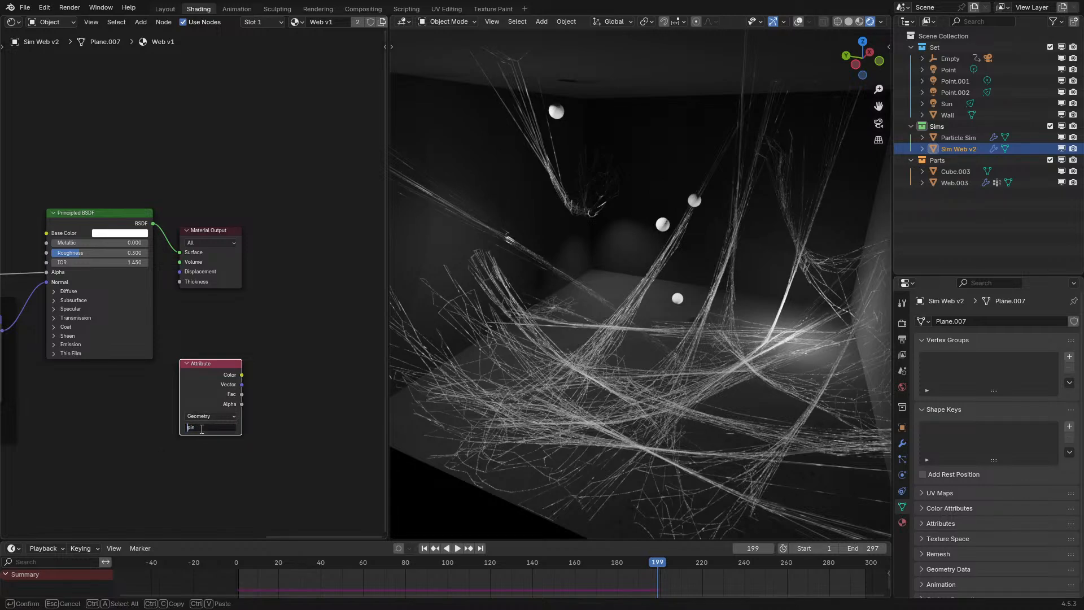
{"action": "left_click_drag", "start_coordinate": [241, 374], "coordinate": [180, 253]}
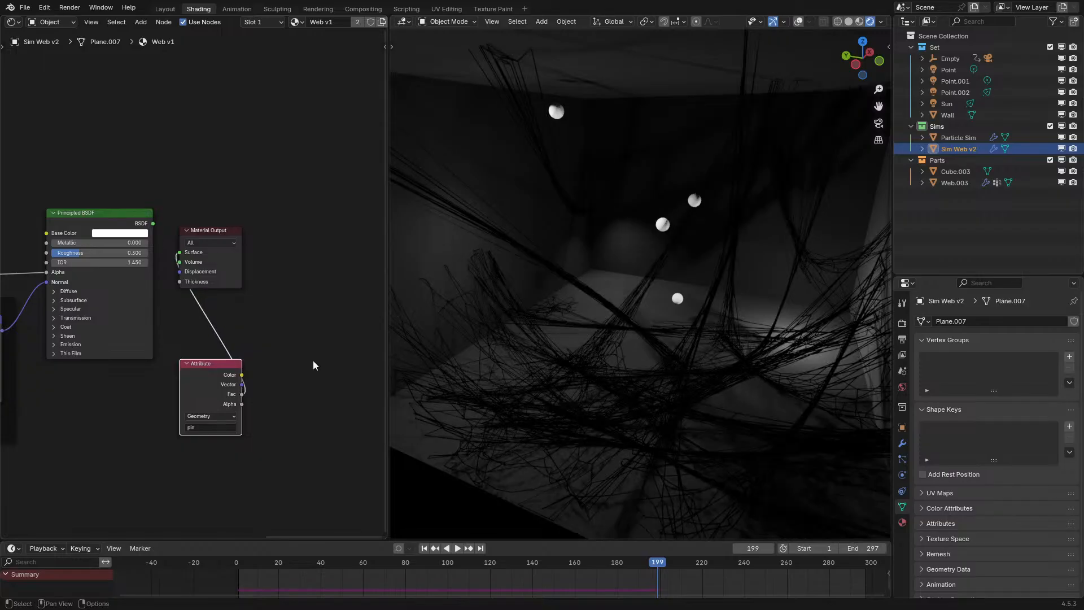
- Replay the simulation from the start to examine the pin attribute displayed on the web strands
{"action": "key", "text": "space"}
{"action": "left_click_drag", "start_coordinate": [249, 562], "coordinate": [224, 566]}
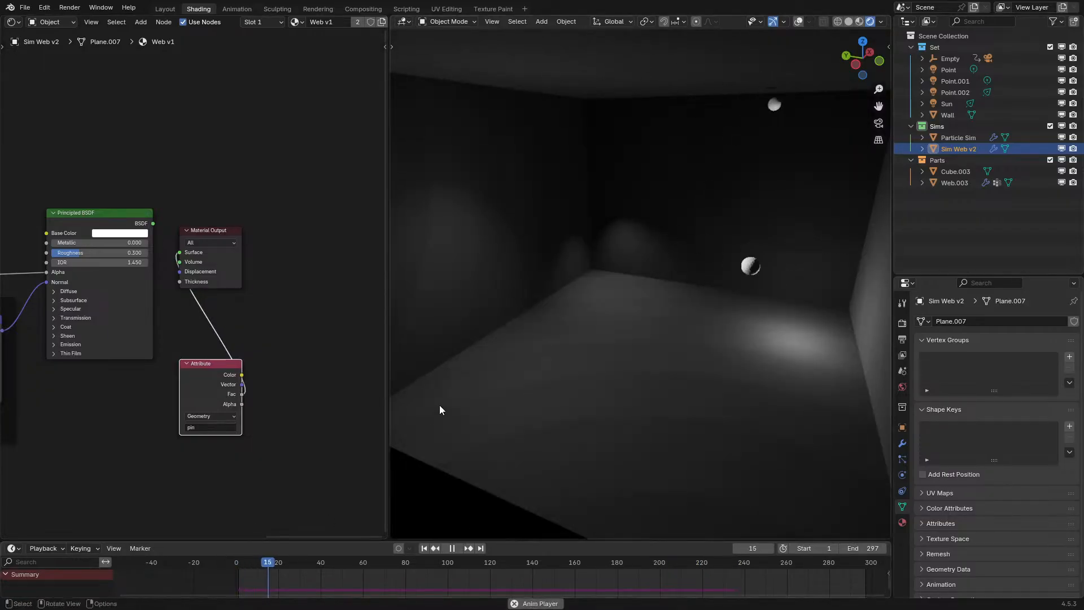
{"action": "key", "text": "space"}
- Back in the geometry nodes, connect the Pin frame's Add output to the Store Named Attribute's value and replay the simulation
{"action": "left_click", "coordinate": [13, 22]}
{"action": "left_click", "coordinate": [56, 90]}
{"action": "scroll", "coordinate": [192, 338], "scroll_direction": "up", "scroll_amount": 5}
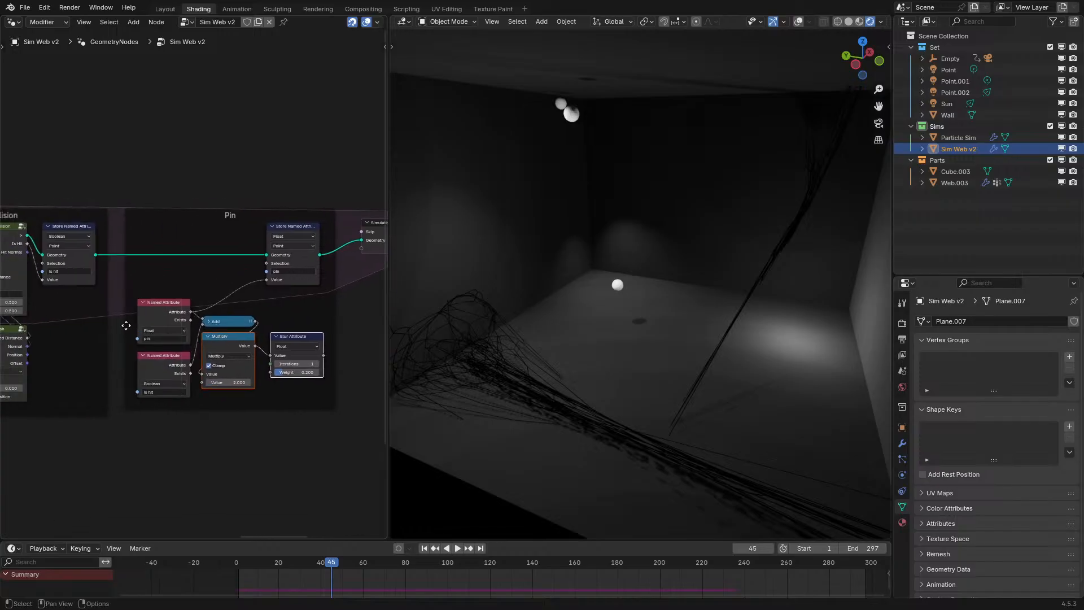
{"action": "left_click", "coordinate": [159, 312]}
{"action": "key", "text": "space"}
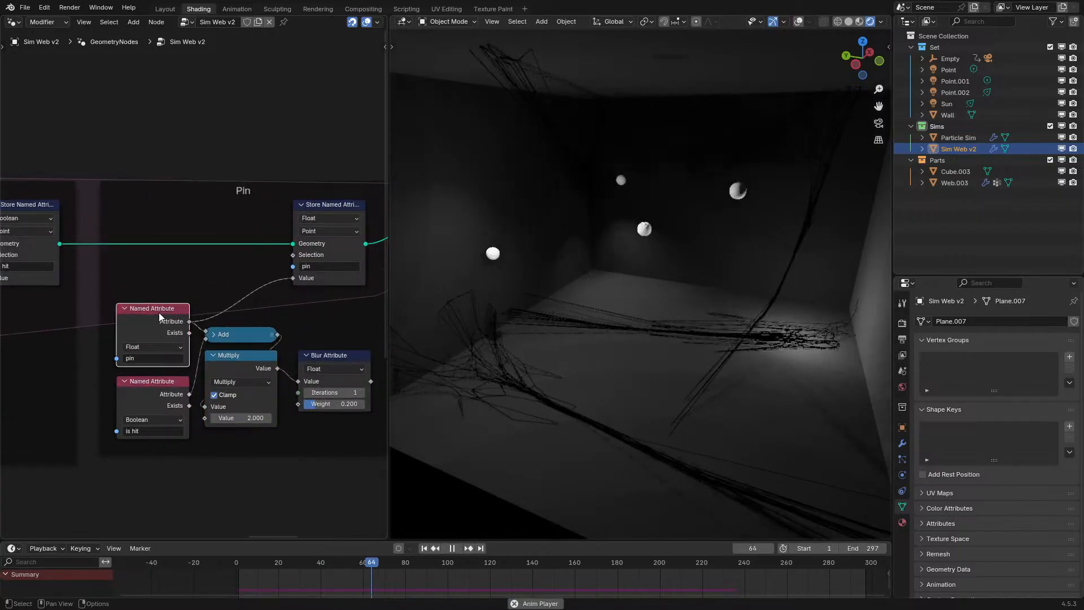
{"action": "scroll", "coordinate": [299, 326], "scroll_direction": "up", "scroll_amount": 1}
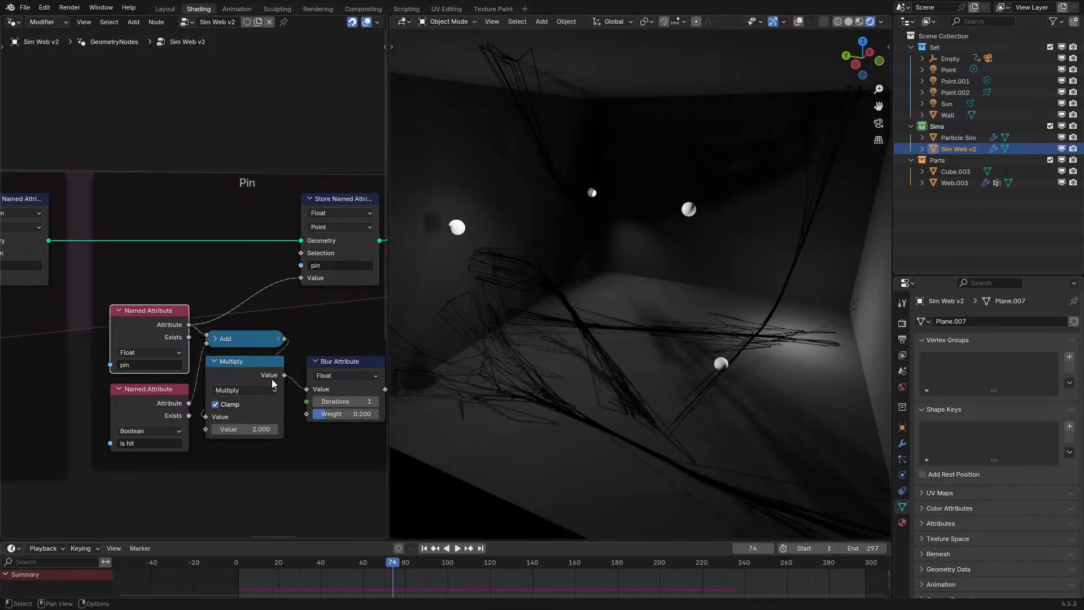
{"action": "left_click_drag", "start_coordinate": [284, 338], "coordinate": [297, 289]}
{"action": "key", "text": "space"}
{"action": "left_click", "coordinate": [217, 565]}
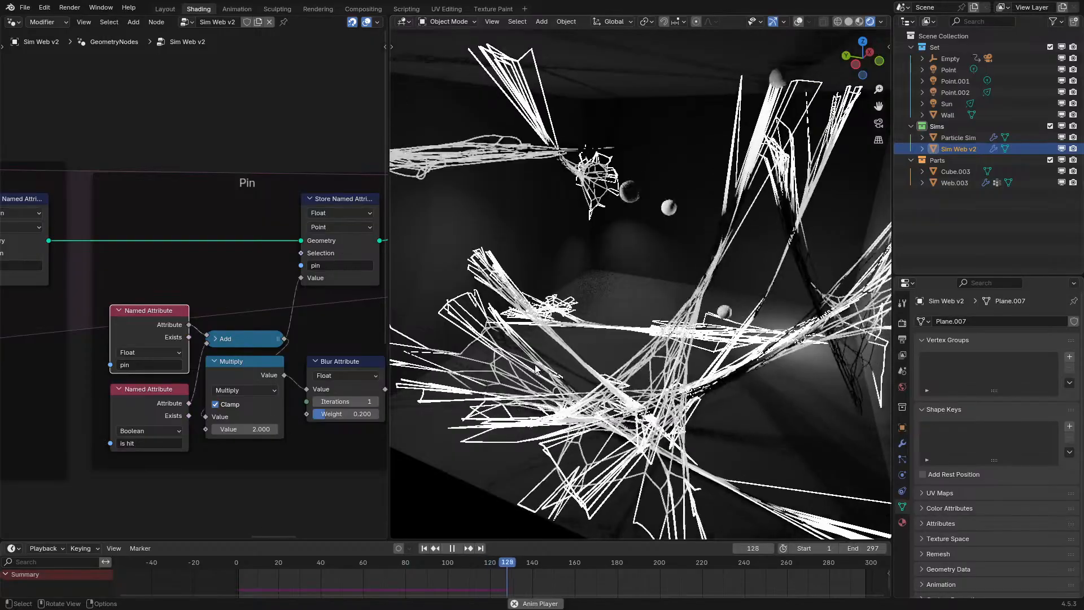
- In the Elasticity frame, disconnect Map Range from the Scale node, set its Scale to 24 and replay the simulation
{"action": "key", "text": "space"}
{"action": "scroll", "coordinate": [243, 373], "scroll_direction": "down", "scroll_amount": 6}
{"action": "middle_click_drag", "start_coordinate": [224, 374], "coordinate": [136, 298]}
{"action": "scroll", "coordinate": [194, 341], "scroll_direction": "up", "scroll_amount": 5}
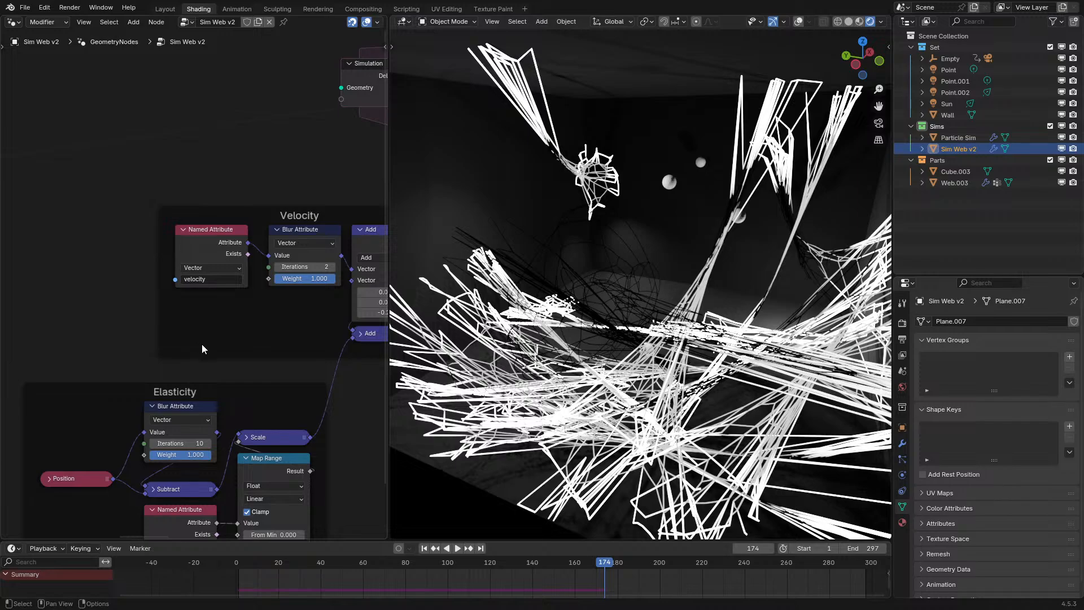
{"action": "middle_click_drag", "start_coordinate": [303, 407], "coordinate": [284, 324]}
{"action": "key", "text": "space"}
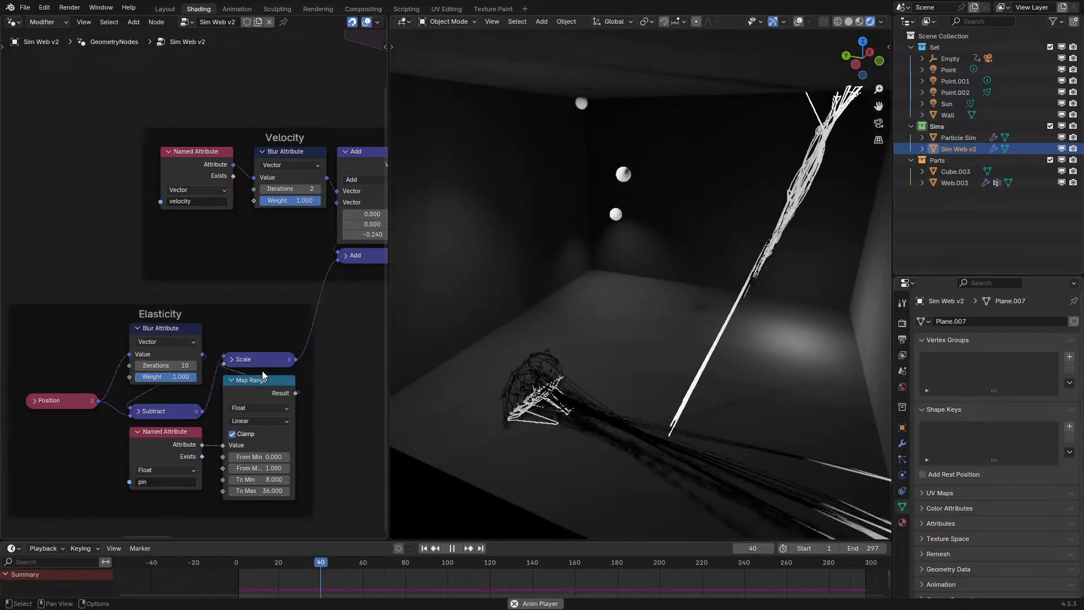
{"action": "key", "text": "ctrl+space"}
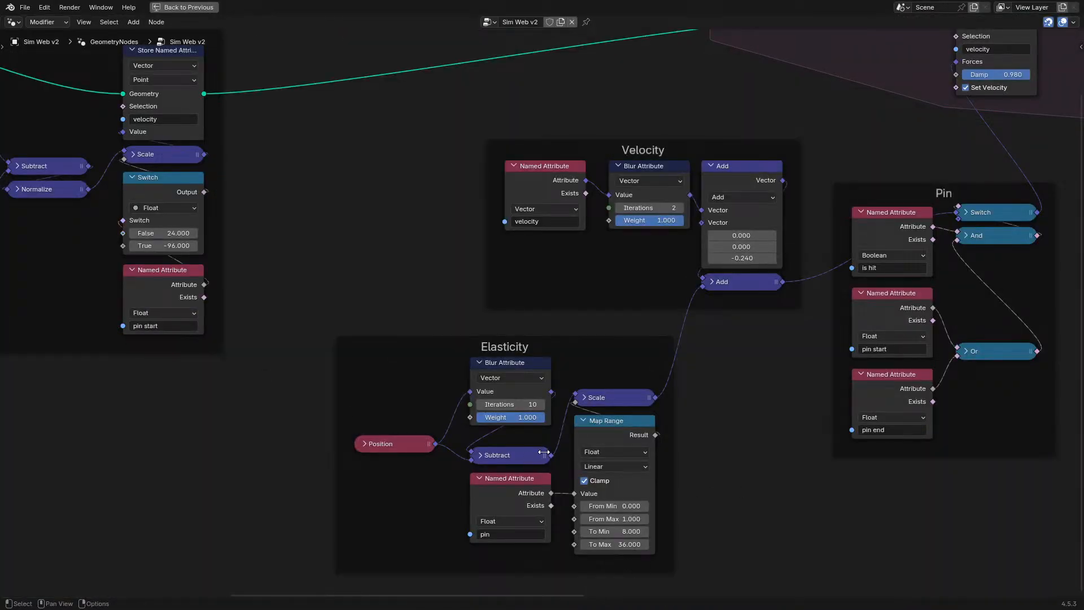
{"action": "left_click_drag", "start_coordinate": [599, 409], "coordinate": [611, 351]}
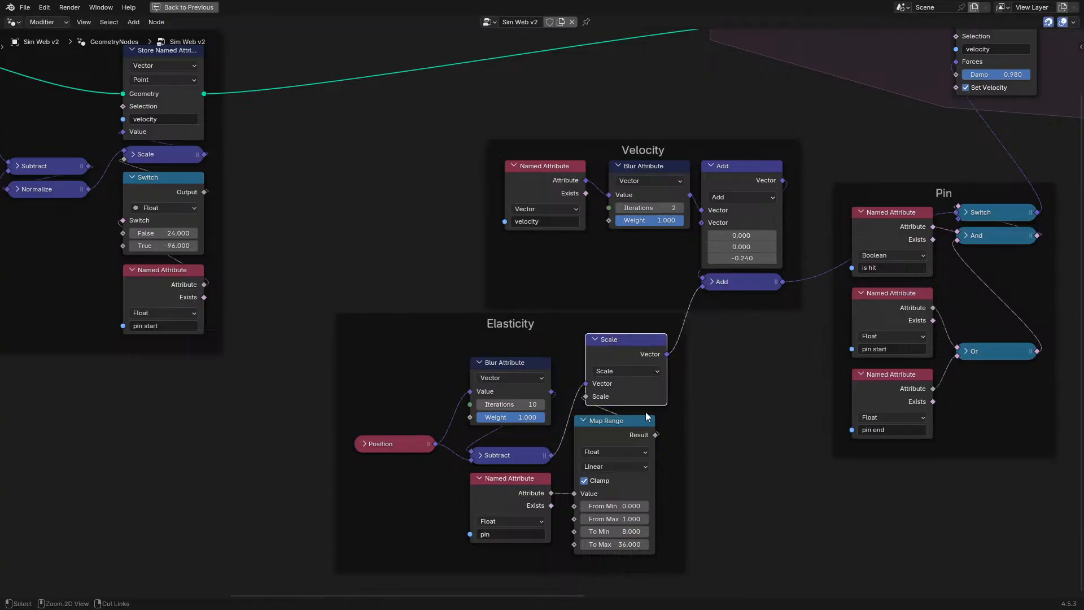
{"action": "left_click_drag", "start_coordinate": [610, 435], "coordinate": [619, 482]}
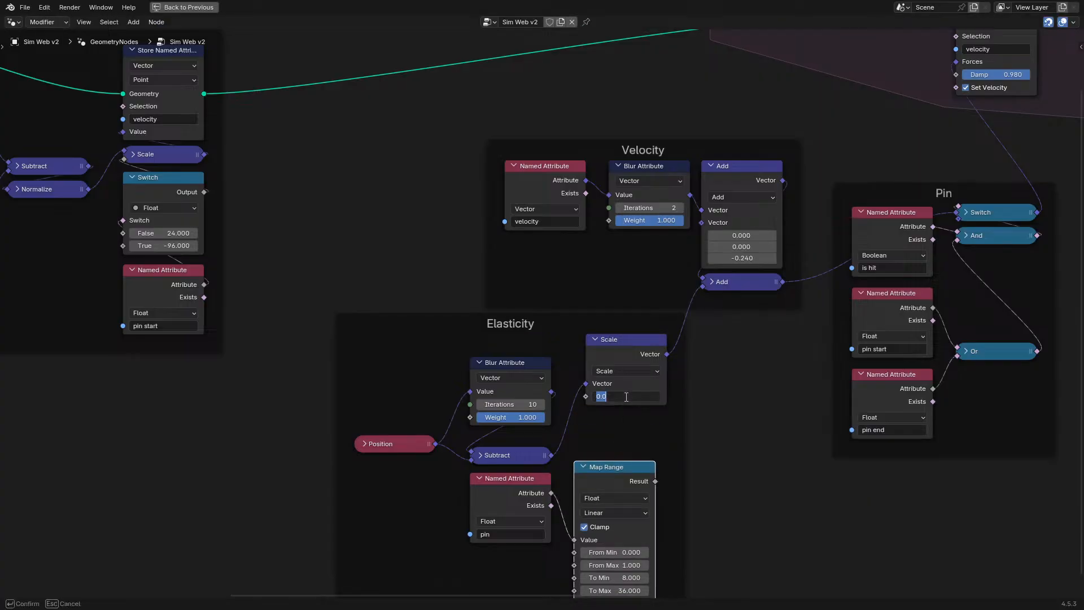
{"action": "key", "text": "ctrl+space"}
{"action": "left_click", "coordinate": [225, 567]}
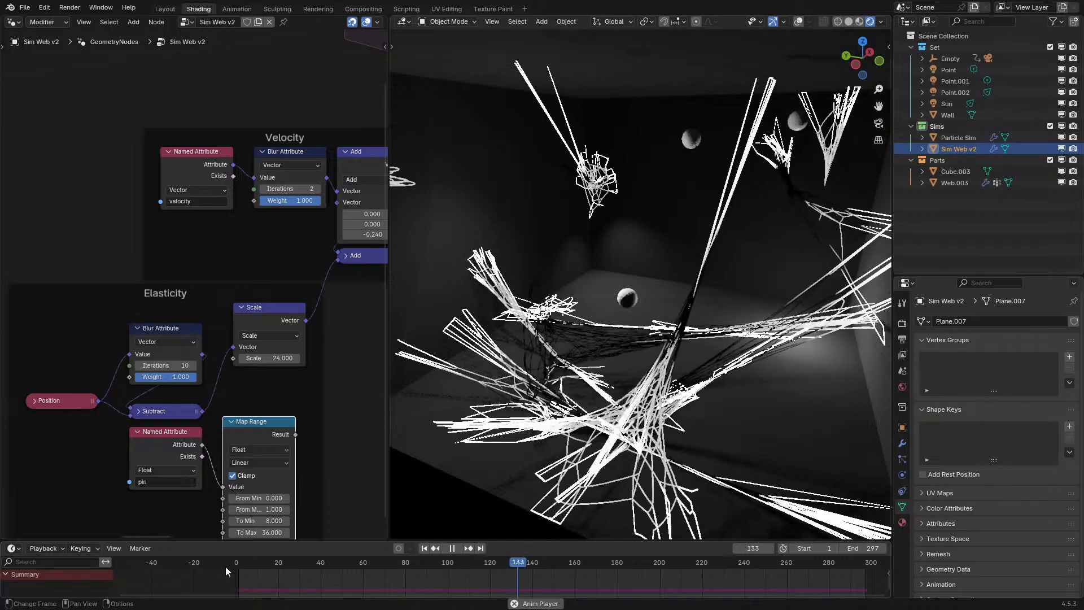
- Delete the Elasticity frame's unused Map Range and pin Named Attribute nodes, and move Subtract up beneath the Blur Attribute
{"action": "key", "text": "x"}
{"action": "left_click", "coordinate": [168, 446]}
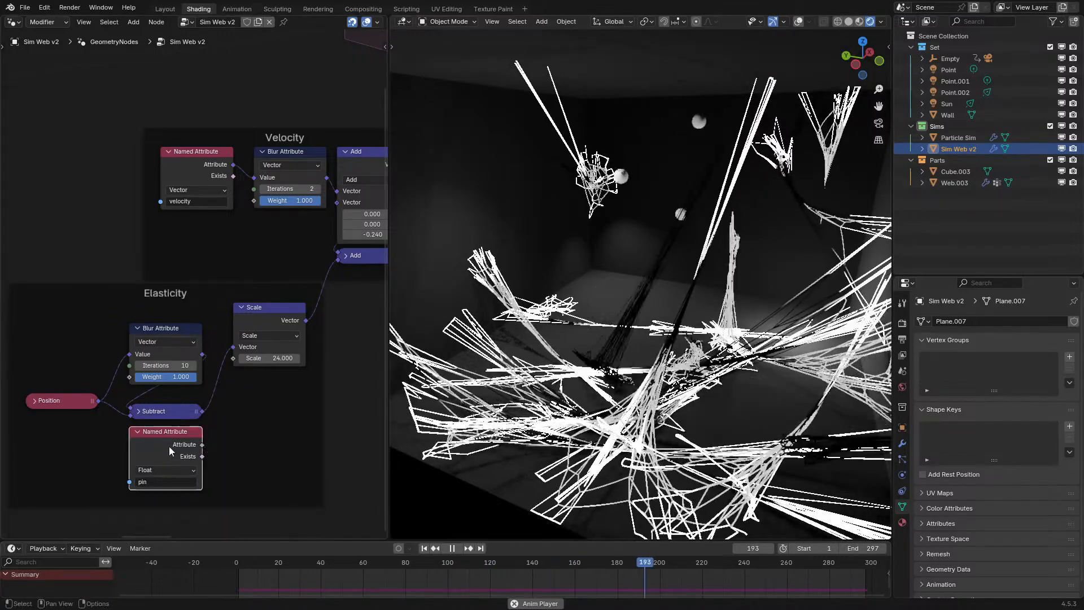
{"action": "key", "text": "x"}
{"action": "left_click_drag", "start_coordinate": [166, 416], "coordinate": [166, 405]}
{"action": "key", "text": "ctrl+space"}
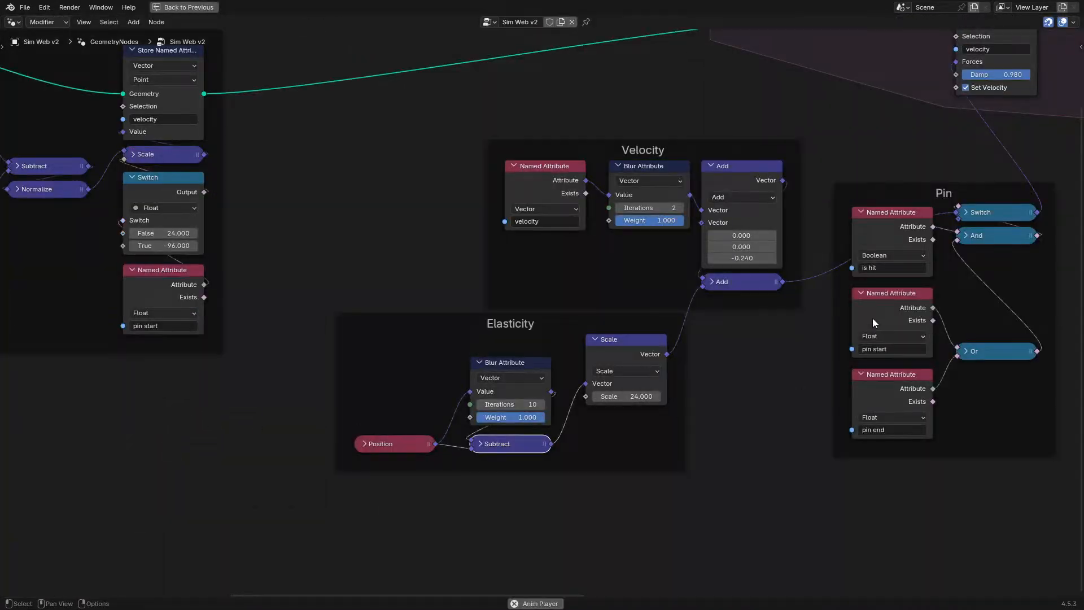
- Delete the Pin frame that follows Collision, together with its nodes, from the simulation zone
{"action": "middle_click_drag", "start_coordinate": [871, 324], "coordinate": [278, 557]}
{"action": "middle_click_drag", "start_coordinate": [843, 268], "coordinate": [314, 331]}
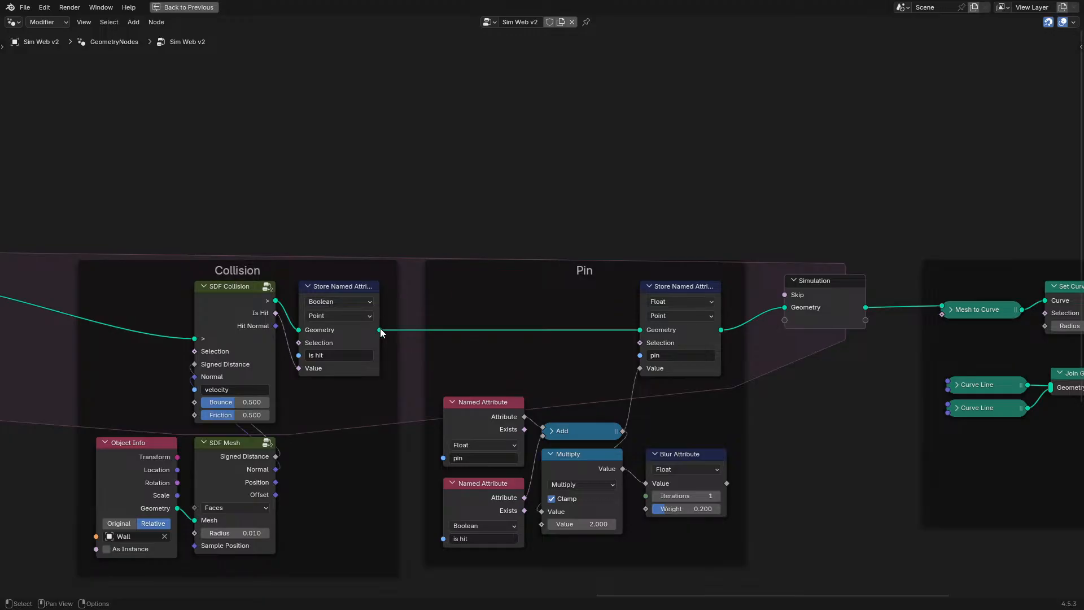
{"action": "left_click_drag", "start_coordinate": [462, 197], "coordinate": [696, 574]}
{"action": "key", "text": "x"}
- Move the Simulation output node and the Mesh frame's nodes closer to the Collision frame
{"action": "left_click_drag", "start_coordinate": [761, 188], "coordinate": [846, 383]}
{"action": "scroll", "coordinate": [844, 373], "scroll_direction": "down", "scroll_amount": 2}
{"action": "key", "text": "g"}
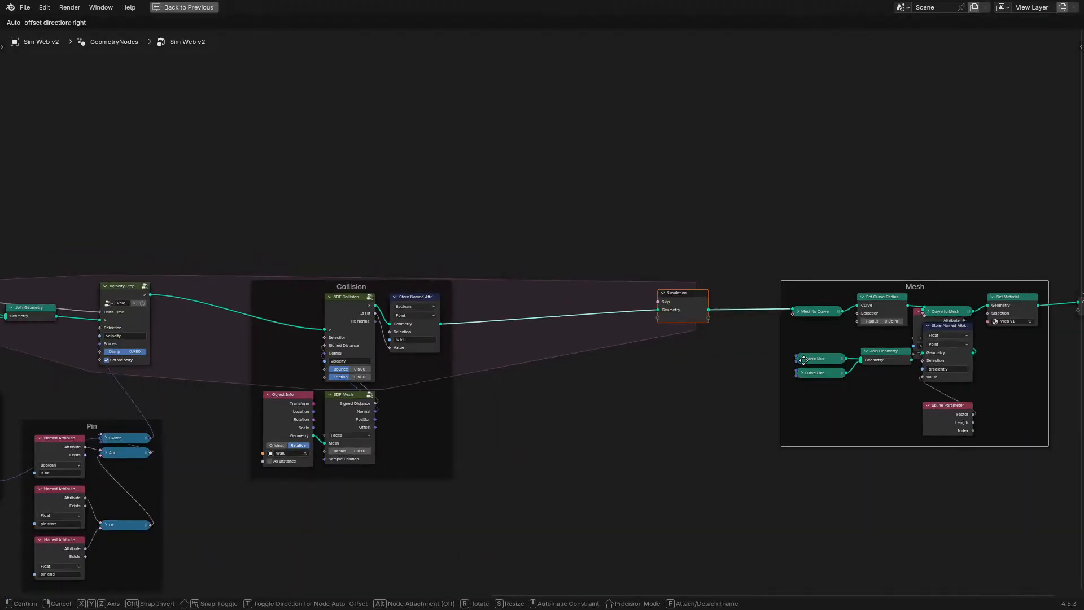
{"action": "left_click", "coordinate": [620, 384]}
{"action": "scroll", "coordinate": [683, 260], "scroll_direction": "down", "scroll_amount": 1}
{"action": "left_click_drag", "start_coordinate": [682, 196], "coordinate": [960, 420]}
{"action": "key", "text": "g"}
{"action": "left_click", "coordinate": [830, 441]}
- Spread out the gradient y Store Named Attribute, radius Named Attribute and Switch nodes inside the Mesh frame
{"action": "scroll", "coordinate": [787, 370], "scroll_direction": "up", "scroll_amount": 3}
{"action": "left_click", "coordinate": [808, 341]}
{"action": "key", "text": "g"}
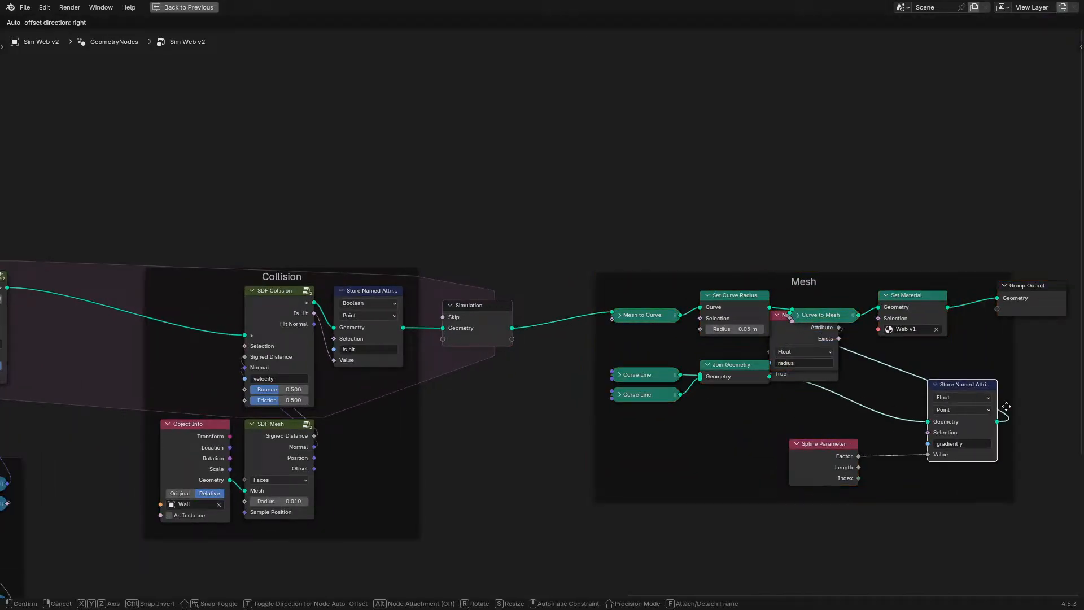
{"action": "left_click", "coordinate": [955, 377]}
{"action": "left_click_drag", "start_coordinate": [808, 332], "coordinate": [832, 382]}
{"action": "scroll", "coordinate": [833, 385], "scroll_direction": "up", "scroll_amount": 2}
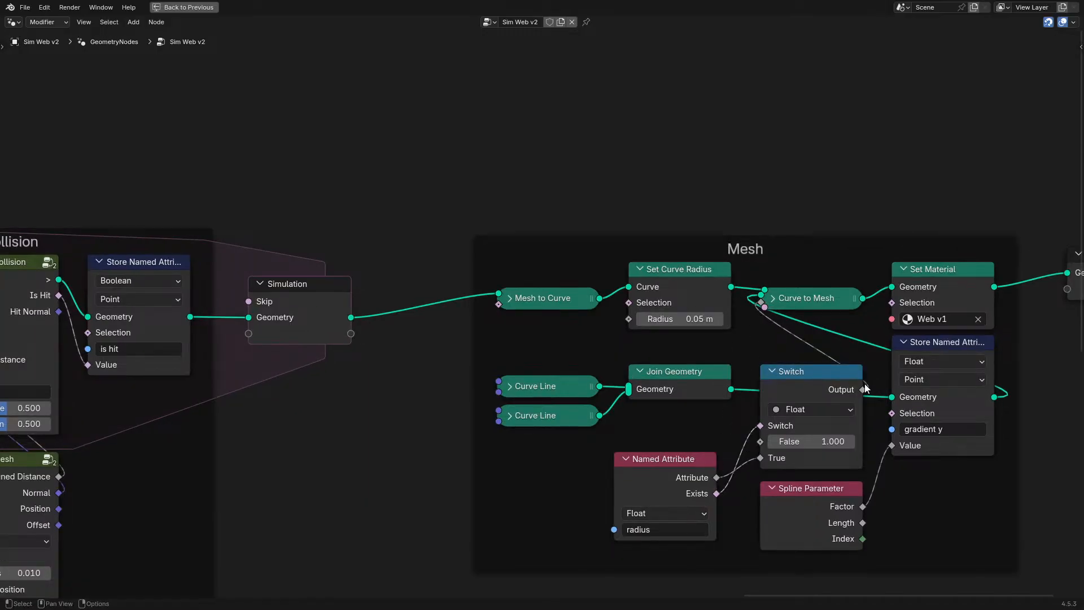
- Delete the Mesh frame's Switch and radius Named Attribute, and dissolve Set Curve Radius while keeping the curve link
{"action": "key", "text": "x"}
{"action": "left_click", "coordinate": [683, 458]}
{"action": "key", "text": "x"}
{"action": "left_click", "coordinate": [684, 276]}
{"action": "key", "text": "ctrl+x"}
- Expand Curve to Mesh, arrange the gradient y store and Spline Parameter nodes beneath it, and adjust its Scale
{"action": "left_click", "coordinate": [807, 292]}
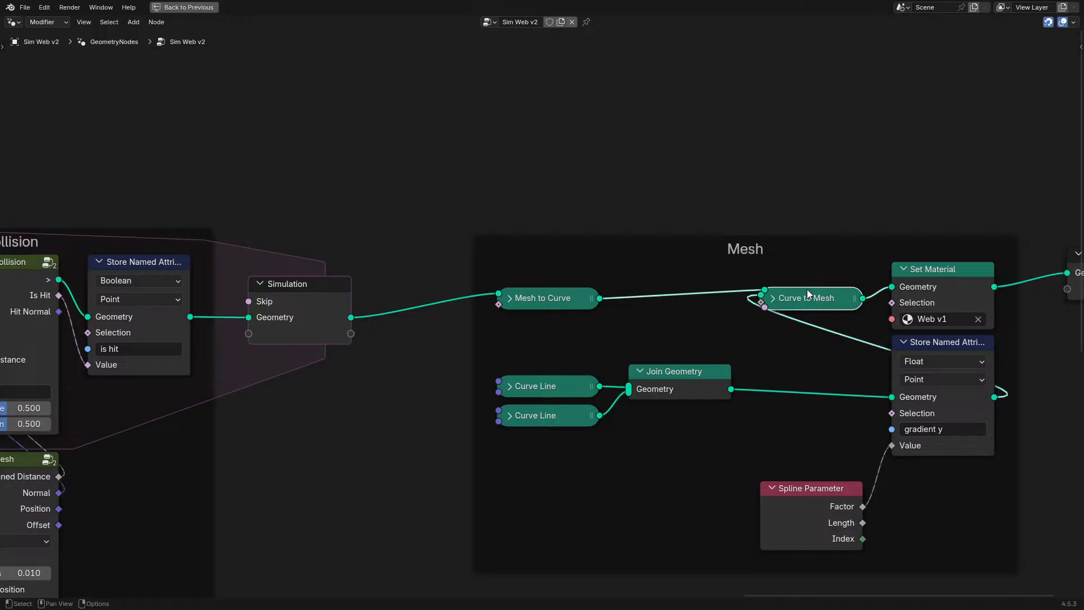
{"action": "key", "text": "h"}
{"action": "left_click_drag", "start_coordinate": [947, 351], "coordinate": [816, 381]}
{"action": "left_click_drag", "start_coordinate": [807, 488], "coordinate": [669, 456]}
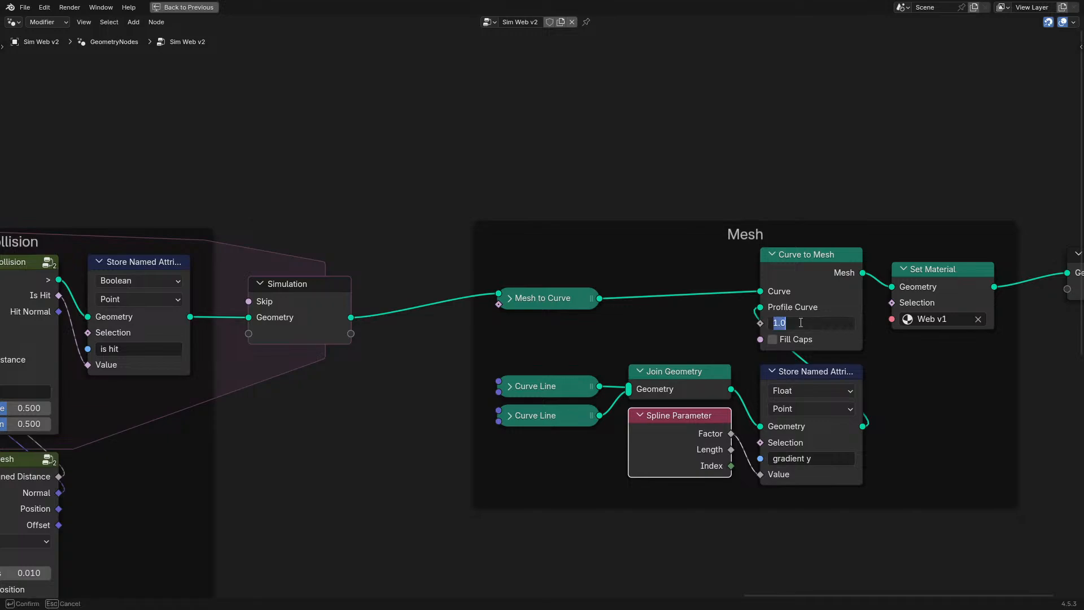
{"action": "key", "text": "Return"}
- Move Mesh to Curve above Join Geometry and play the simulation to check the strands
{"action": "key", "text": "ctrl+space"}
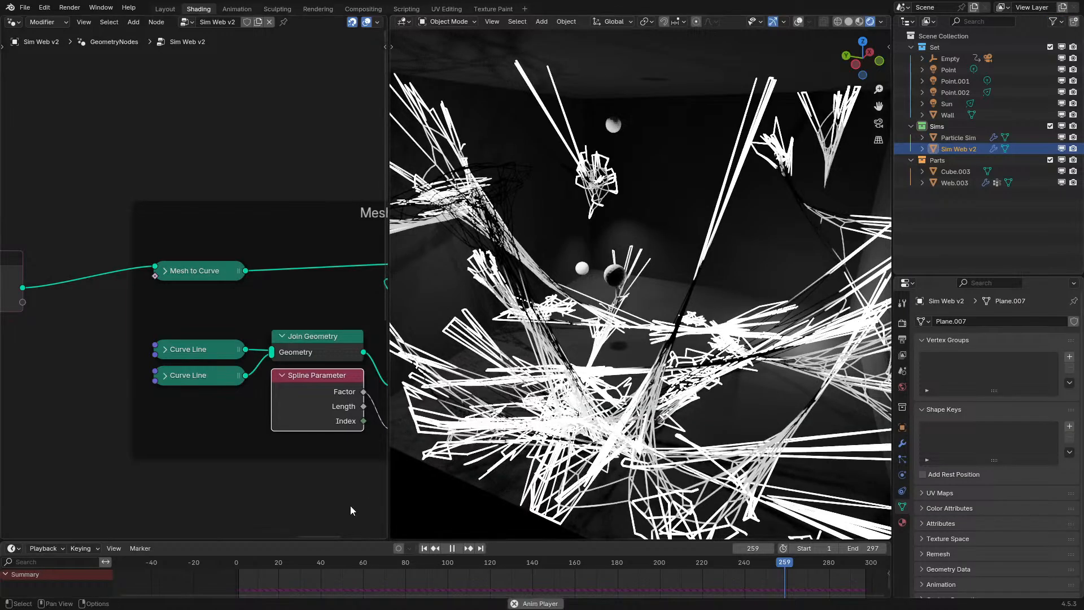
{"action": "left_click_drag", "start_coordinate": [198, 269], "coordinate": [316, 257]}
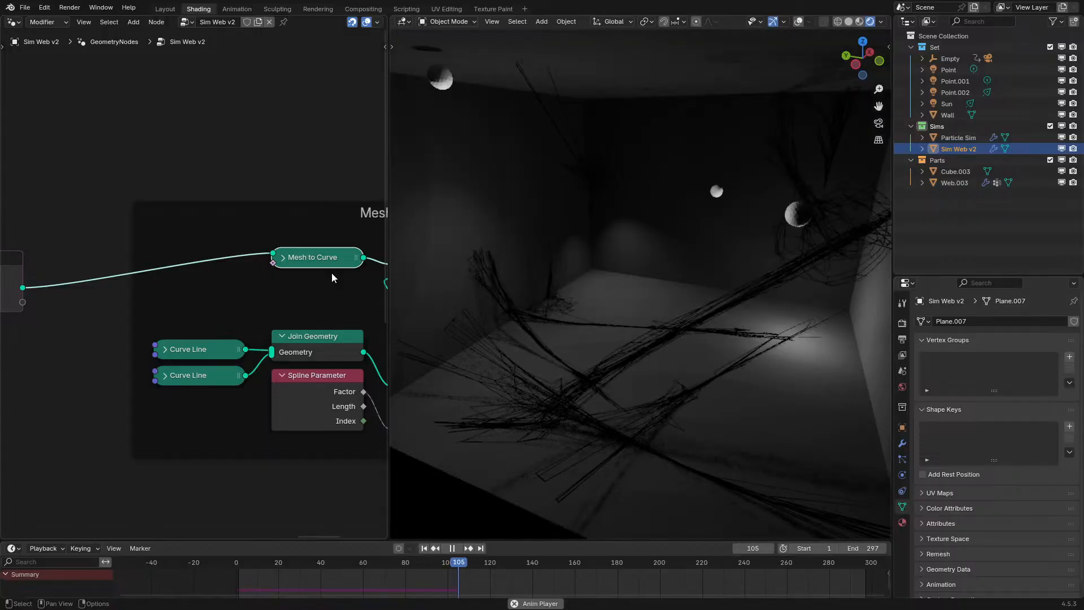
{"action": "key", "text": "space"}
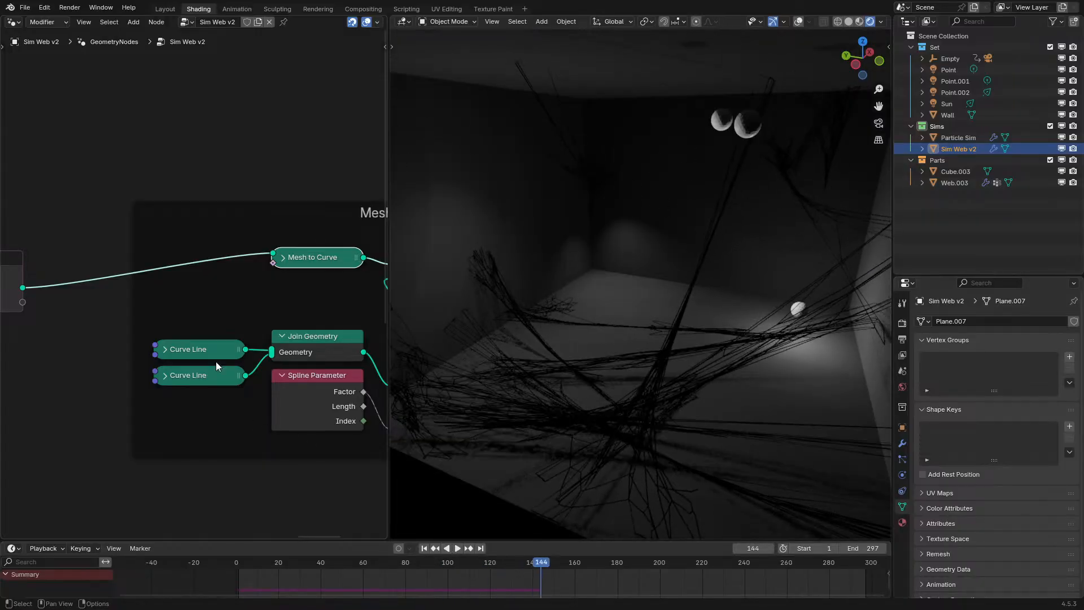
- In the Web v1 shader, reconnect the Principled BSDF to the Material Output's Surface and resume playback
{"action": "key", "text": "shift+F3"}
{"action": "key", "text": "ctrl+space"}
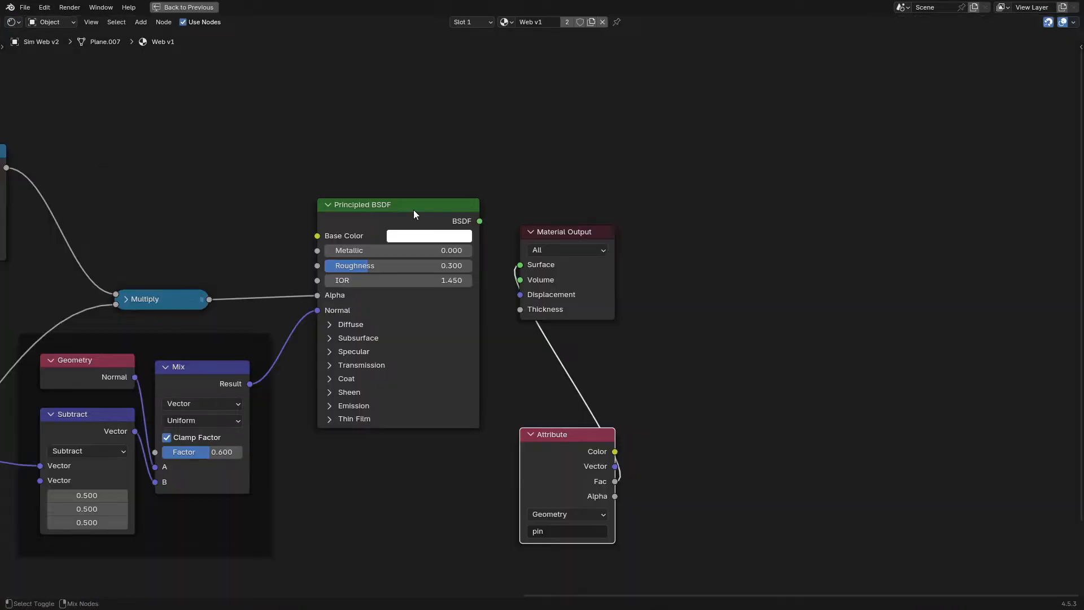
{"action": "left_click", "coordinate": [466, 221], "text": "ctrl+shift"}
{"action": "key", "text": "ctrl+space"}
{"action": "key", "text": "ctrl+space"}
{"action": "key", "text": "space"}
{"action": "scroll", "coordinate": [615, 346], "scroll_direction": "down", "scroll_amount": 2}
{"action": "key", "text": "ctrl+space"}
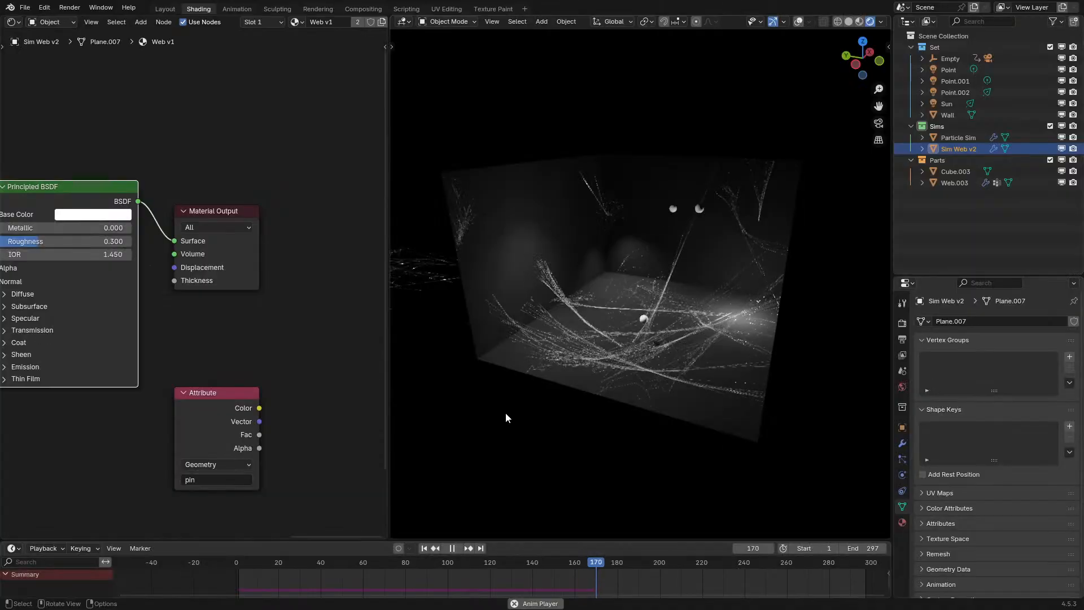
- Replay the simulation from the start to examine the shaded web, and return to the geometry nodes
{"action": "left_click", "coordinate": [221, 561]}
{"action": "scroll", "coordinate": [869, 190], "scroll_direction": "up", "scroll_amount": 2}
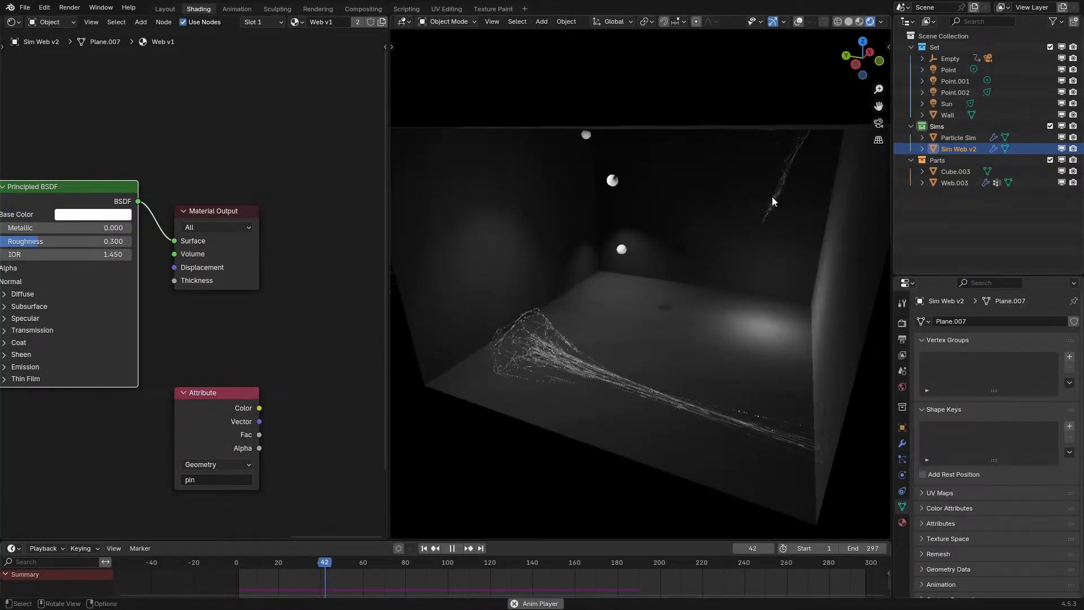
{"action": "middle_click_drag", "start_coordinate": [740, 195], "coordinate": [766, 188]}
{"action": "key", "text": "space"}
{"action": "left_click", "coordinate": [17, 23]}
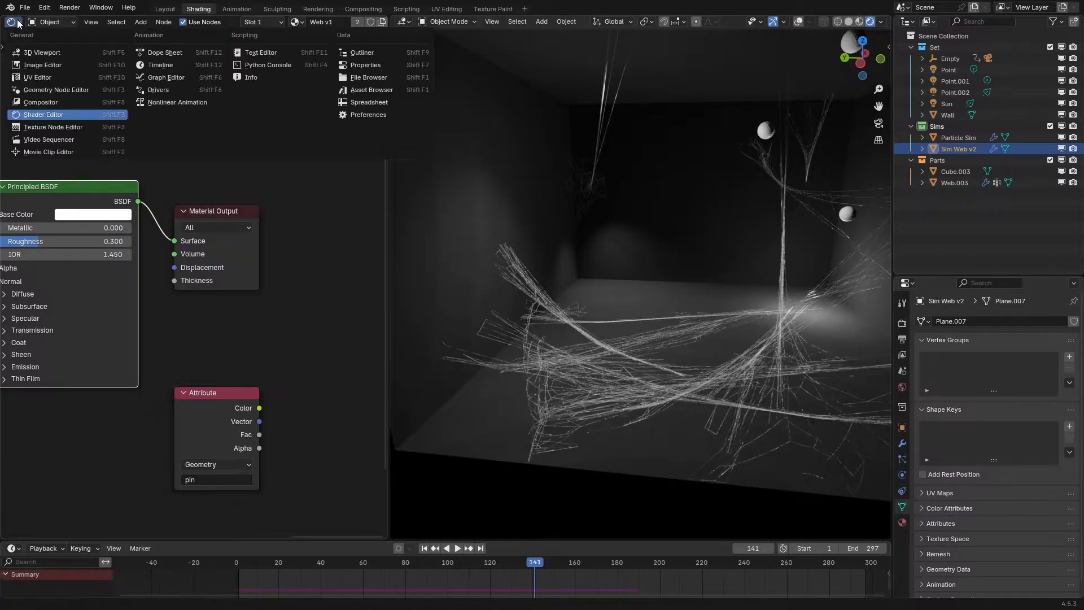
{"action": "left_click", "coordinate": [56, 90]}
- Set the Elasticity frame's Scale to 48 and replay the simulation
{"action": "scroll", "coordinate": [270, 283], "scroll_direction": "up", "scroll_amount": 5}
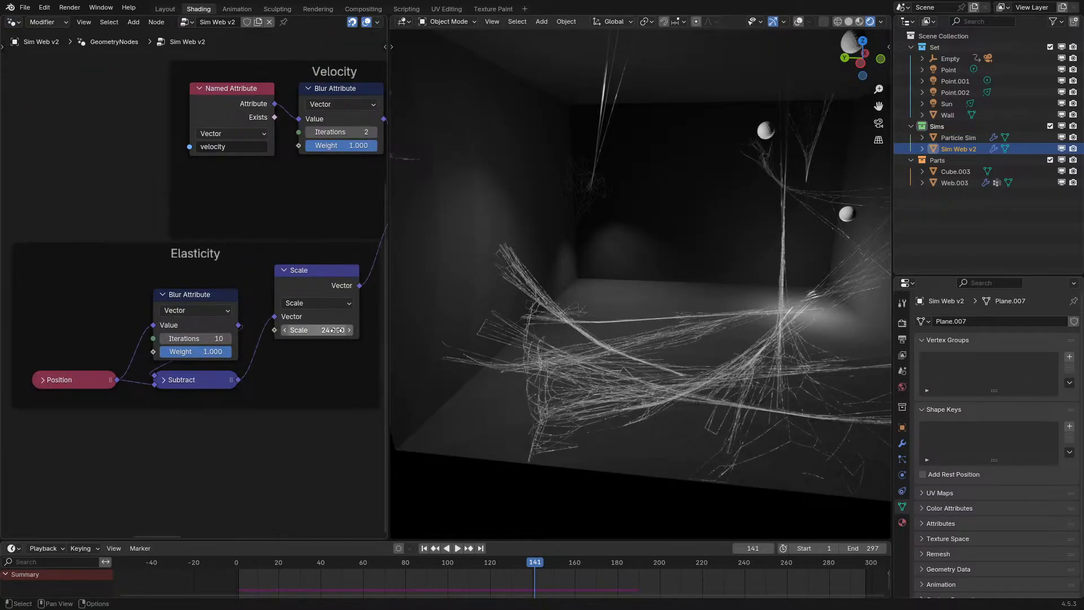
{"action": "type", "text": "48"}
{"action": "key", "text": "Return"}
{"action": "key", "text": "space"}
{"action": "left_click", "coordinate": [229, 566]}
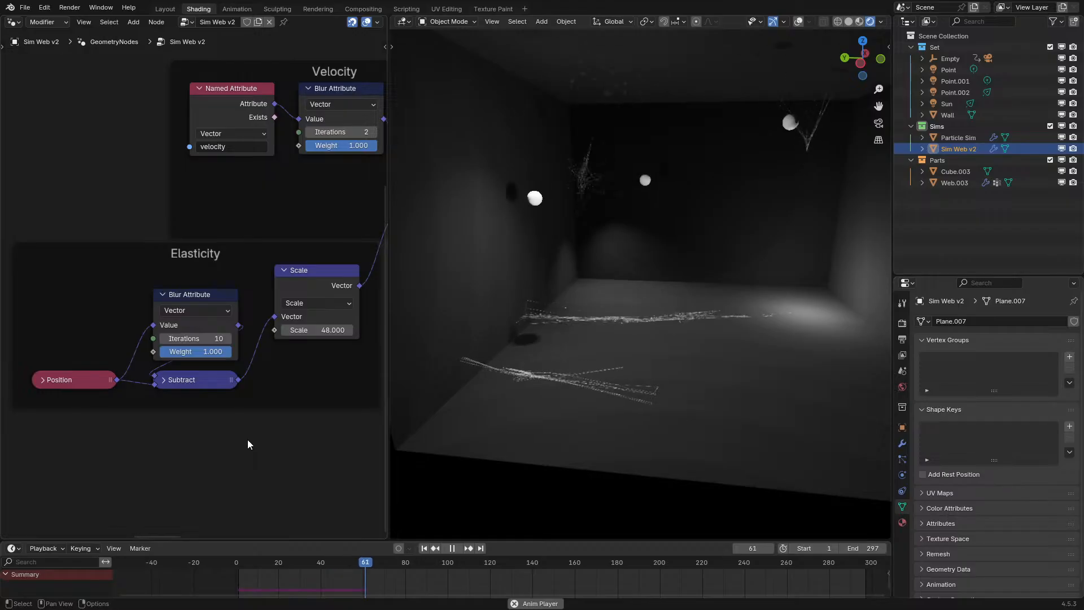
- Set the Elasticity frame's Scale to 36
{"action": "double_click", "coordinate": [316, 329]}
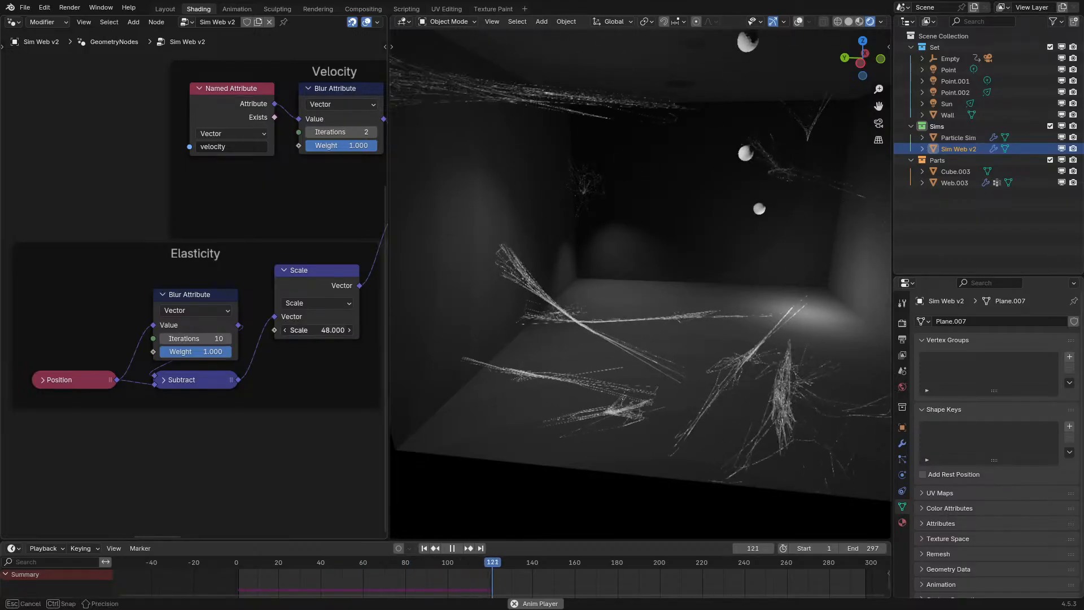
{"action": "type", "text": "36"}
{"action": "key", "text": "Return"}
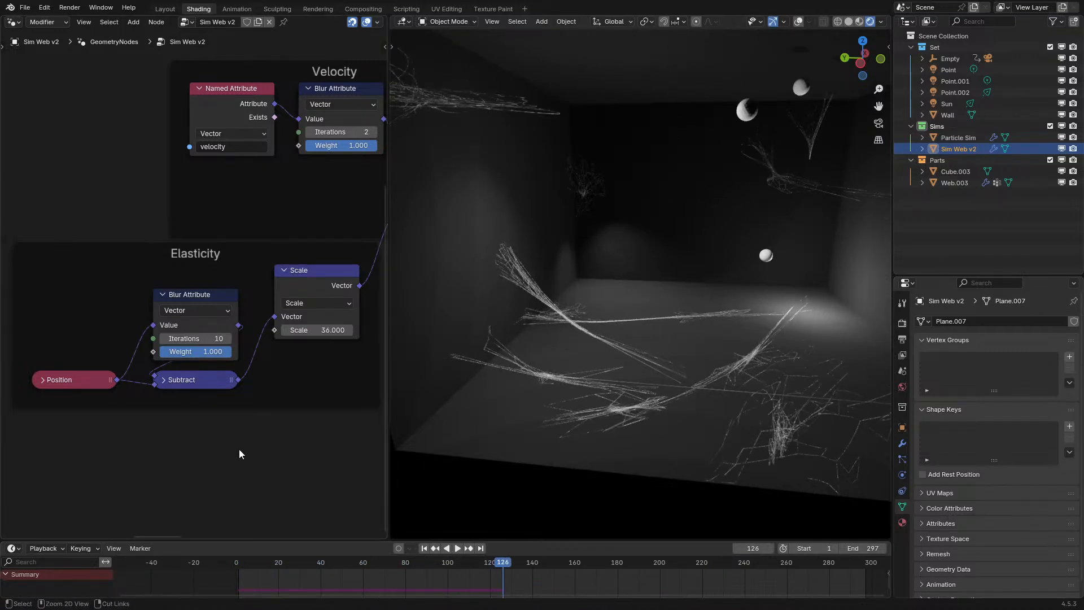
- Move the Pin frame further down, away from the Velocity Step node
{"action": "key", "text": "ctrl+space"}
{"action": "scroll", "coordinate": [641, 282], "scroll_direction": "down", "scroll_amount": 1}
{"action": "scroll", "coordinate": [641, 283], "scroll_direction": "down", "scroll_amount": 2}
{"action": "middle_click_drag", "start_coordinate": [641, 283], "coordinate": [346, 361]}
{"action": "scroll", "coordinate": [518, 302], "scroll_direction": "up", "scroll_amount": 5}
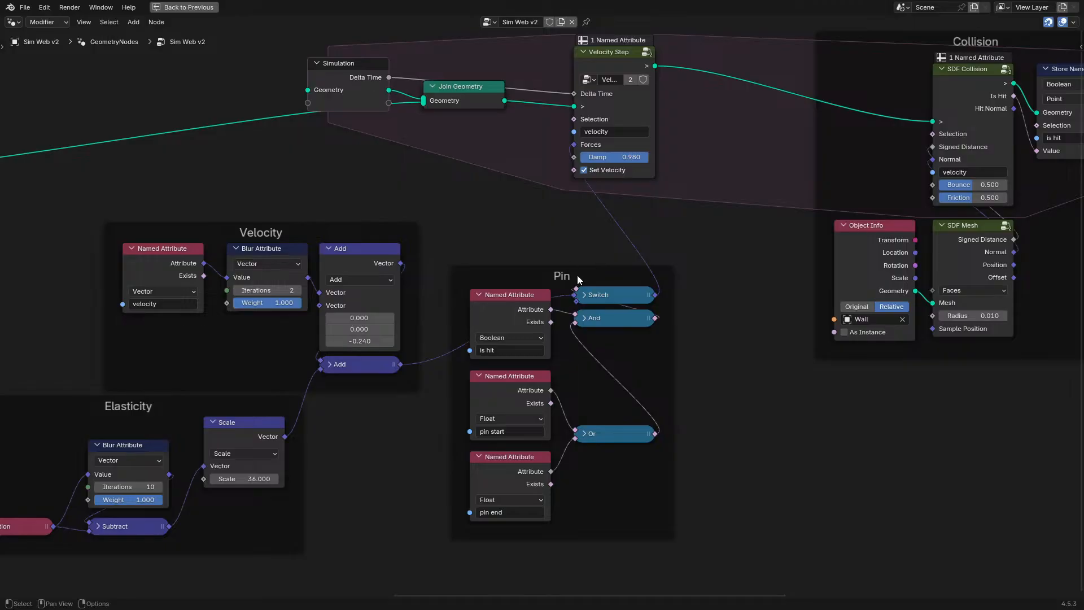
{"action": "left_click_drag", "start_coordinate": [566, 270], "coordinate": [566, 328]}
- Reposition the group of nodes upstream of the Simulation input
{"action": "scroll", "coordinate": [525, 322], "scroll_direction": "down", "scroll_amount": 2}
{"action": "middle_click_drag", "start_coordinate": [340, 243], "coordinate": [831, 258]}
{"action": "scroll", "coordinate": [726, 251], "scroll_direction": "up", "scroll_amount": 5}
{"action": "left_click_drag", "start_coordinate": [337, 219], "coordinate": [452, 347]}
{"action": "key", "text": "g"}
{"action": "left_click", "coordinate": [470, 319]}
- Move the Pin frame beneath the Velocity frame's Add node, beside the Elasticity frame
{"action": "middle_click_drag", "start_coordinate": [677, 299], "coordinate": [1044, 339]}
{"action": "scroll", "coordinate": [469, 216], "scroll_direction": "down", "scroll_amount": 2}
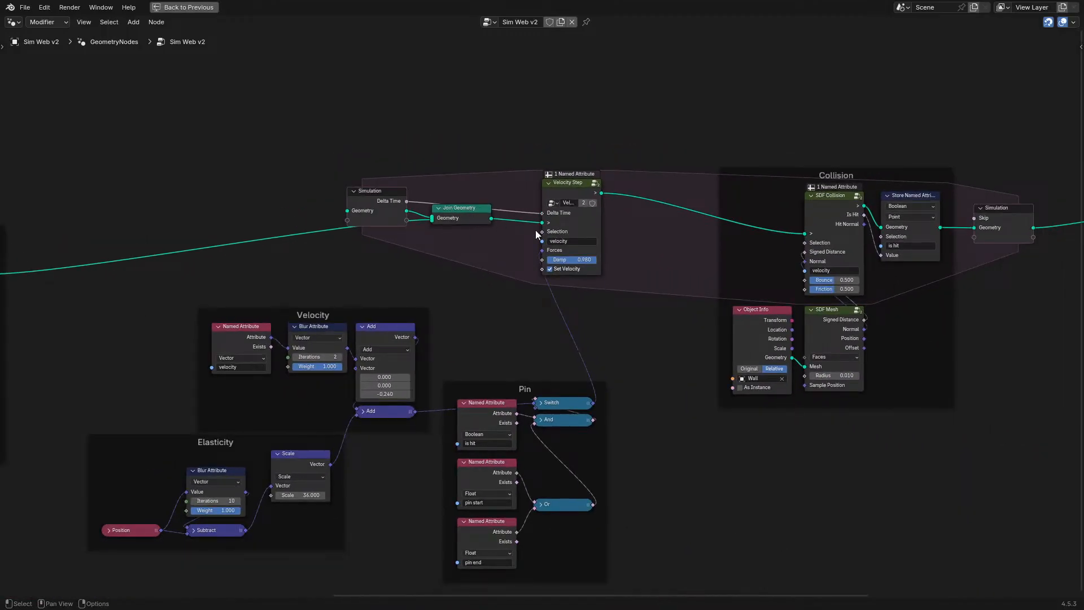
{"action": "middle_click_drag", "start_coordinate": [531, 393], "coordinate": [714, 262]}
{"action": "scroll", "coordinate": [713, 261], "scroll_direction": "up", "scroll_amount": 4}
{"action": "mouse_move", "coordinate": [719, 249]}
{"action": "left_mouse_down"}
{"action": "mouse_move", "coordinate": [637, 330]}
{"action": "mouse_move", "coordinate": [615, 331]}
{"action": "left_mouse_up"}
- Play the simulation and examine how the web strands stretch across the room
{"action": "key", "text": "ctrl+space"}
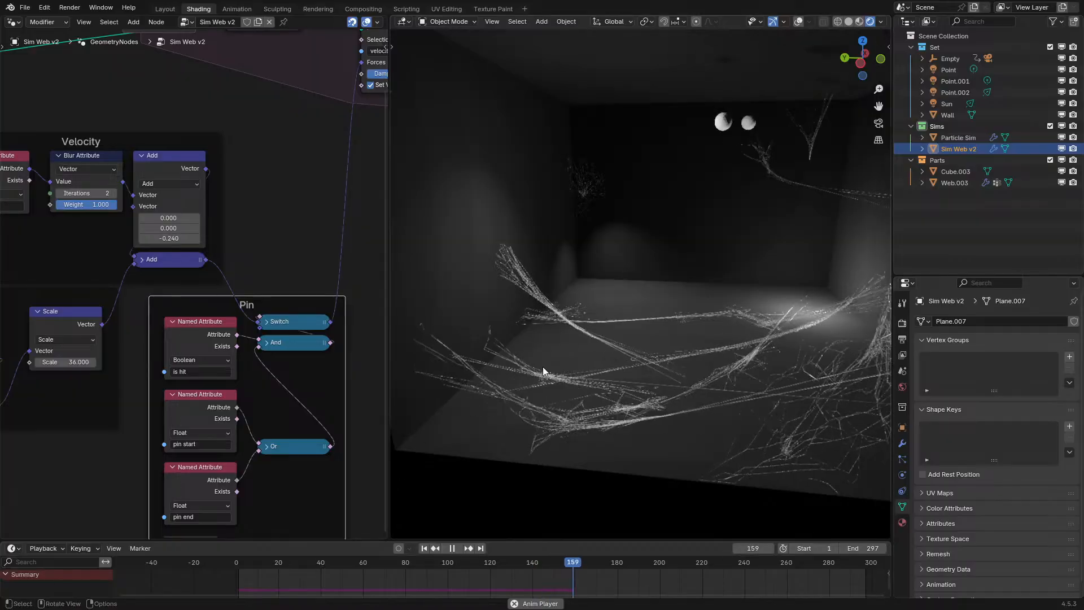
{"action": "scroll", "coordinate": [572, 355], "scroll_direction": "down", "scroll_amount": 3}
{"action": "scroll", "coordinate": [573, 355], "scroll_direction": "up", "scroll_amount": 2}
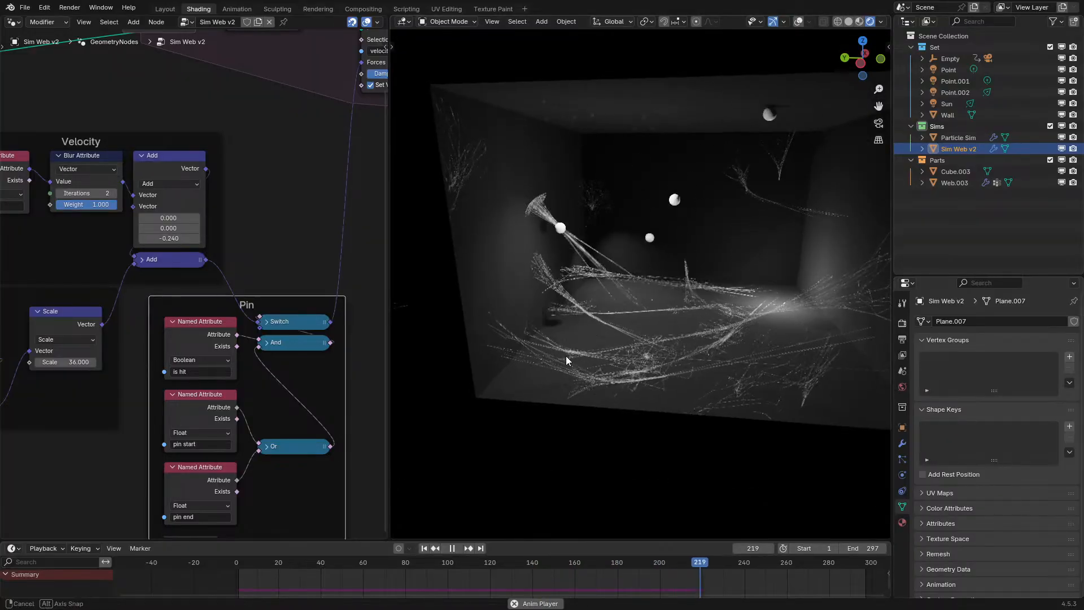
{"action": "key", "text": "space"}
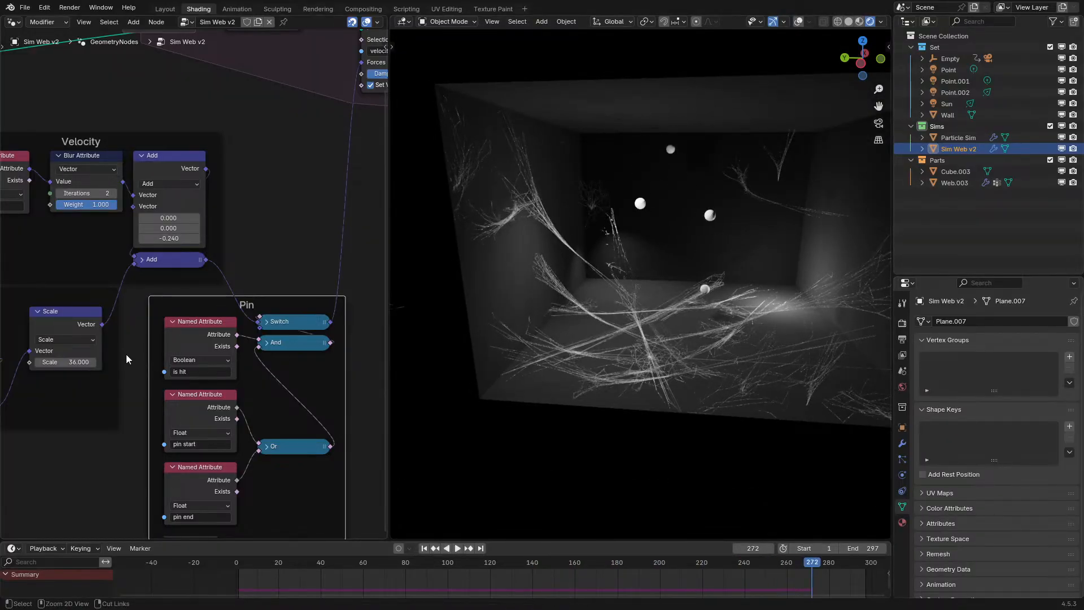
- Insert a Store Named Attribute for age on the geometry link between Velocity Step and SDF Collision
{"action": "key", "text": "ctrl+space"}
{"action": "middle_click_drag", "start_coordinate": [498, 284], "coordinate": [408, 429]}
{"action": "middle_click_drag", "start_coordinate": [718, 197], "coordinate": [425, 367]}
{"action": "scroll", "coordinate": [536, 319], "scroll_direction": "up", "scroll_amount": 2}
{"action": "key", "text": "q"}
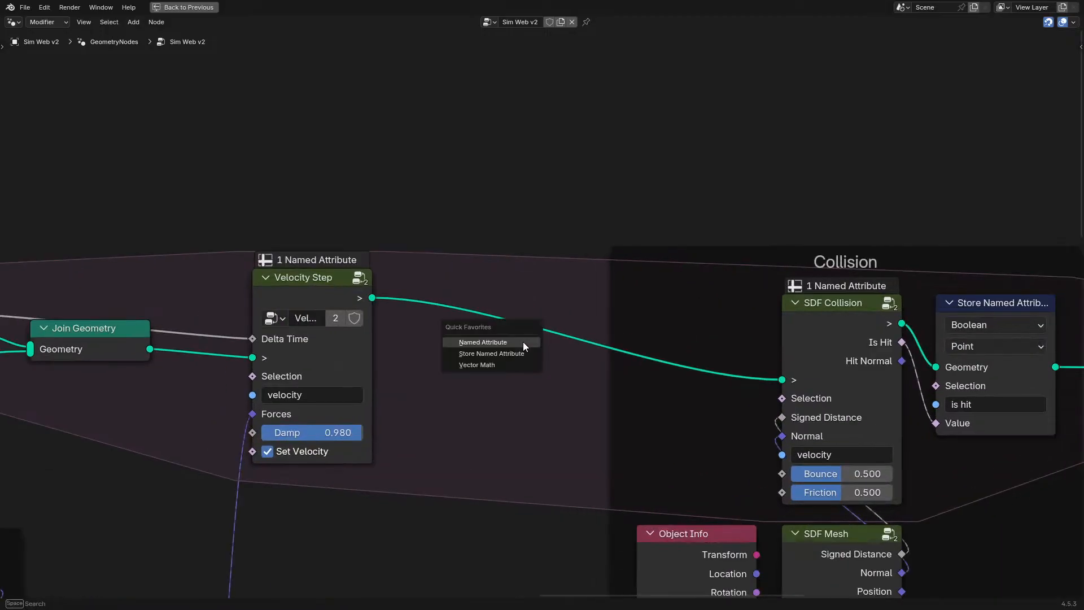
{"action": "left_click", "coordinate": [495, 353]}
{"action": "left_click", "coordinate": [453, 278]}
{"action": "left_click", "coordinate": [467, 382]}
{"action": "type", "text": "age"}
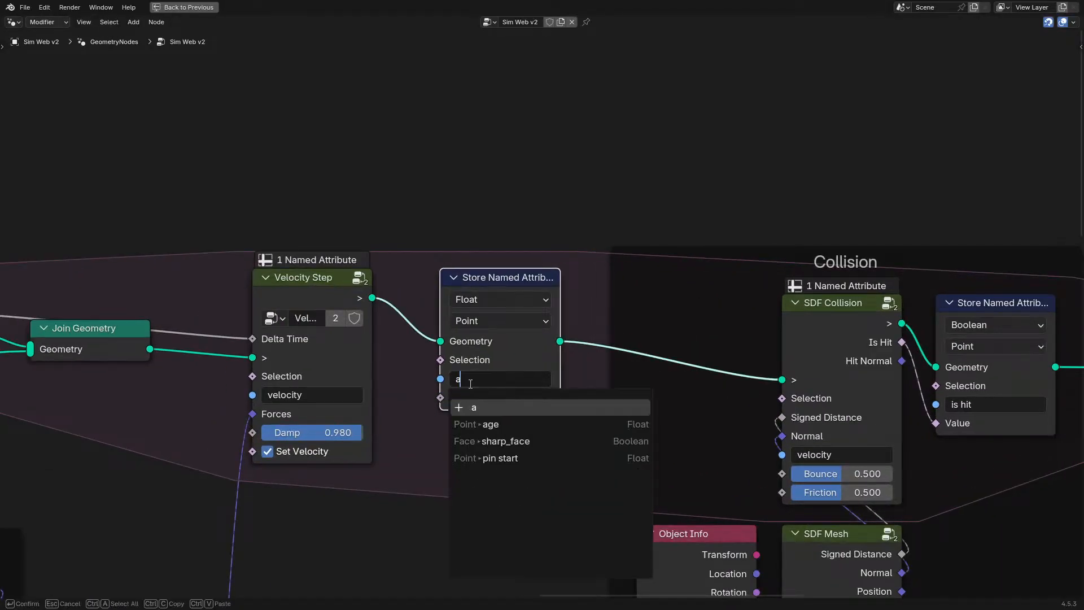
{"action": "left_click", "coordinate": [481, 427]}
- Add a Named Attribute node beneath the age Store Named Attribute
{"action": "key", "text": "q"}
{"action": "left_click", "coordinate": [477, 420]}
{"action": "left_click", "coordinate": [465, 481]}
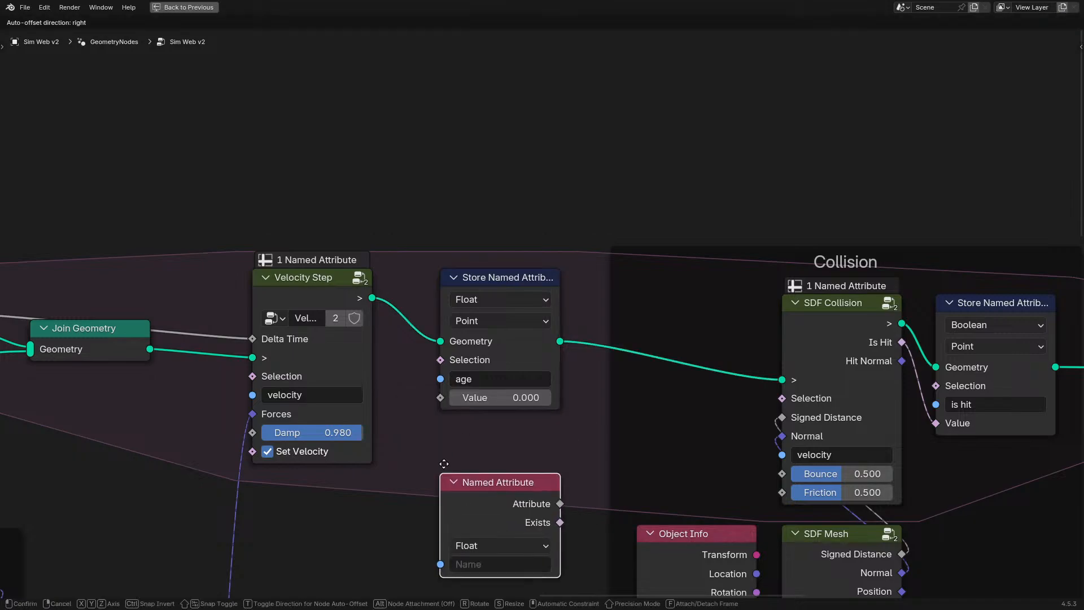
- Place a copy of the age Store Named Attribute in the frame upstream of the simulation
{"action": "left_click", "coordinate": [507, 281]}
{"action": "scroll", "coordinate": [506, 282], "scroll_direction": "down", "scroll_amount": 3}
{"action": "left_click_drag", "start_coordinate": [506, 281], "coordinate": [323, 408]}
{"action": "left_click", "coordinate": [322, 408]}
{"action": "middle_click_drag", "start_coordinate": [319, 389], "coordinate": [574, 367]}
{"action": "key", "text": "g"}
{"action": "left_click", "coordinate": [438, 281]}
{"action": "key", "text": "g"}
{"action": "left_click", "coordinate": [479, 264]}
{"action": "left_click", "coordinate": [446, 237]}
{"action": "left_click_drag", "start_coordinate": [446, 237], "coordinate": [399, 213]}
- Move the upstream nodes and their frames together closer to the simulation zone
{"action": "key", "text": "Home"}
{"action": "scroll", "coordinate": [18, 167], "scroll_direction": "down", "scroll_amount": 2}
{"action": "left_click_drag", "start_coordinate": [64, 191], "coordinate": [549, 475]}
{"action": "key", "text": "g"}
{"action": "left_click", "coordinate": [460, 466]}
{"action": "middle_click_drag", "start_coordinate": [743, 380], "coordinate": [347, 366]}
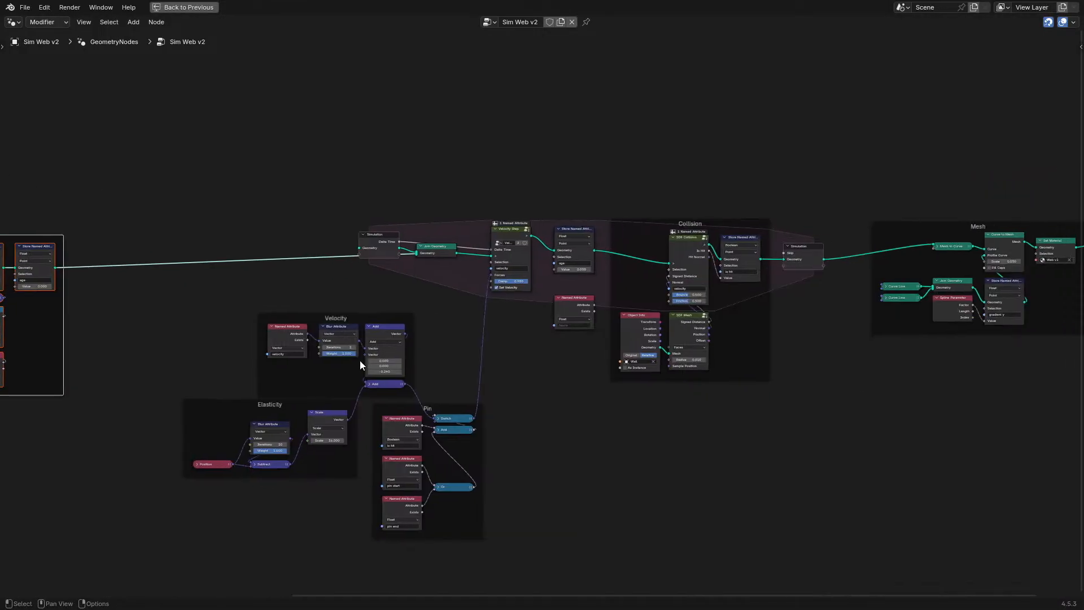
- Set the new Named Attribute to age and feed it into a collapsed Add node beneath the age store
{"action": "scroll", "coordinate": [623, 209], "scroll_direction": "up", "scroll_amount": 3}
{"action": "left_click_drag", "start_coordinate": [643, 293], "coordinate": [612, 276]}
{"action": "type", "text": "a"}
{"action": "key", "text": "Return"}
{"action": "left_click", "coordinate": [633, 267]}
{"action": "key", "text": "h"}
{"action": "key", "text": "g"}
{"action": "left_click", "coordinate": [598, 261]}
{"action": "middle_click_drag", "start_coordinate": [450, 218], "coordinate": [342, 302]}
{"action": "scroll", "coordinate": [342, 302], "scroll_direction": "up", "scroll_amount": 5}
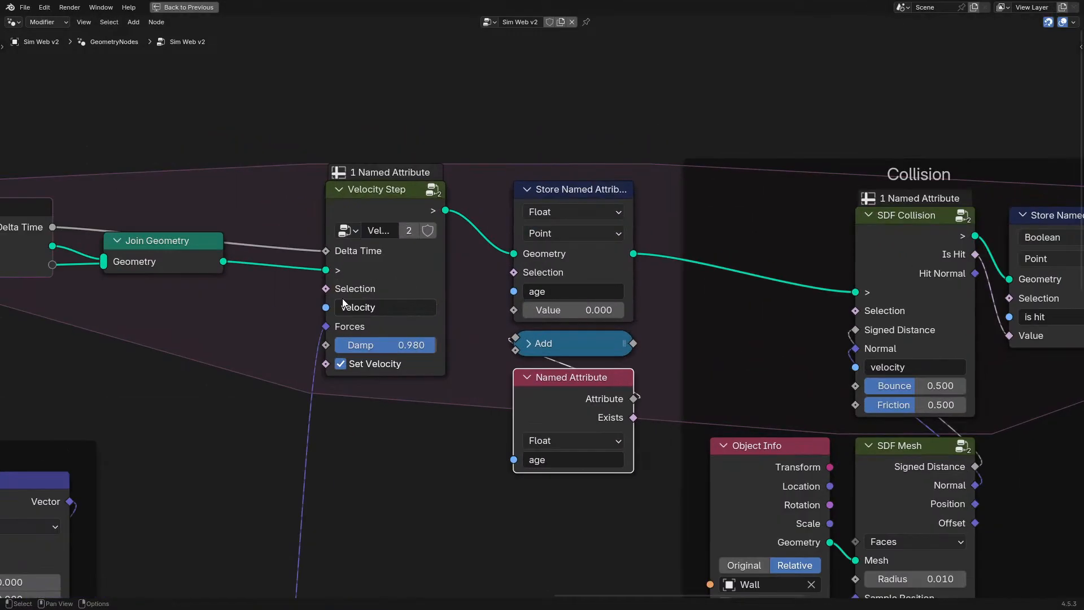
- Connect the simulation's Delta Time to Add and Add to the age store's Value, and arrange these nodes beside Velocity Step
{"action": "left_click_drag", "start_coordinate": [373, 208], "coordinate": [320, 175]}
{"action": "left_click_drag", "start_coordinate": [424, 156], "coordinate": [645, 426]}
{"action": "key", "text": "g"}
{"action": "left_click", "coordinate": [577, 375]}
{"action": "left_click", "coordinate": [560, 297]}
{"action": "left_click_drag", "start_coordinate": [476, 94], "coordinate": [596, 402]}
{"action": "key", "text": "g"}
{"action": "left_click", "coordinate": [581, 409]}
{"action": "left_click", "coordinate": [497, 342]}
- Join Velocity Step and the age nodes in a frame and position it between Join Geometry and Collision
{"action": "scroll", "coordinate": [487, 426], "scroll_direction": "down", "scroll_amount": 6}
{"action": "middle_click_drag", "start_coordinate": [487, 432], "coordinate": [630, 301]}
{"action": "left_click_drag", "start_coordinate": [495, 55], "coordinate": [605, 302]}
{"action": "key", "text": "ctrl+j"}
{"action": "key", "text": "g"}
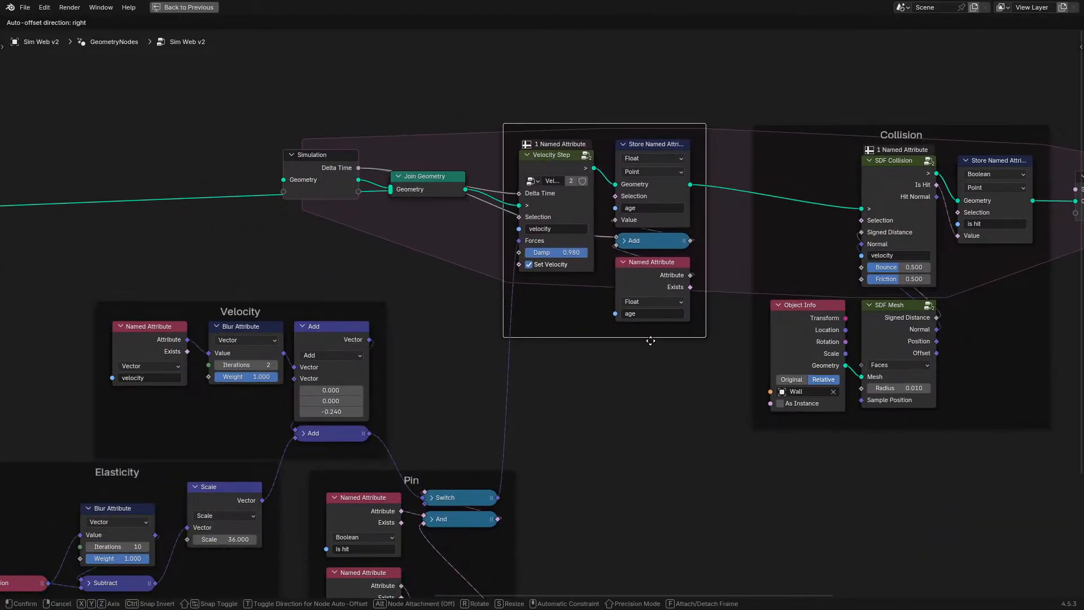
{"action": "left_click", "coordinate": [650, 341]}
- Duplicate the age Named Attribute into the Elasticity frame, beneath Subtract
{"action": "left_click", "coordinate": [661, 271]}
{"action": "key", "text": "shift+d"}
{"action": "left_click", "coordinate": [672, 471]}
{"action": "middle_click_drag", "start_coordinate": [661, 449], "coordinate": [853, 198]}
{"action": "key", "text": "g"}
{"action": "left_click", "coordinate": [304, 340]}
{"action": "key", "text": "g"}
{"action": "left_click", "coordinate": [302, 366]}
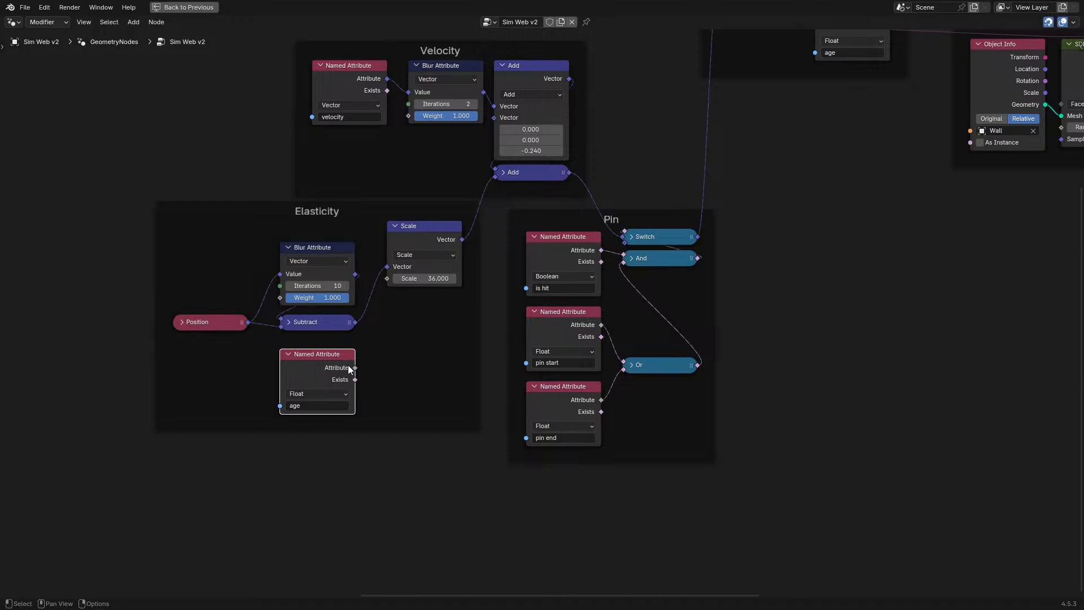
- Feed age through a Map Range with To Min 1 and To Max 36 into the Elasticity Scale node's Scale
{"action": "left_click_drag", "start_coordinate": [354, 368], "coordinate": [390, 366]}
{"action": "type", "text": "map"}
{"action": "key", "text": "Return"}
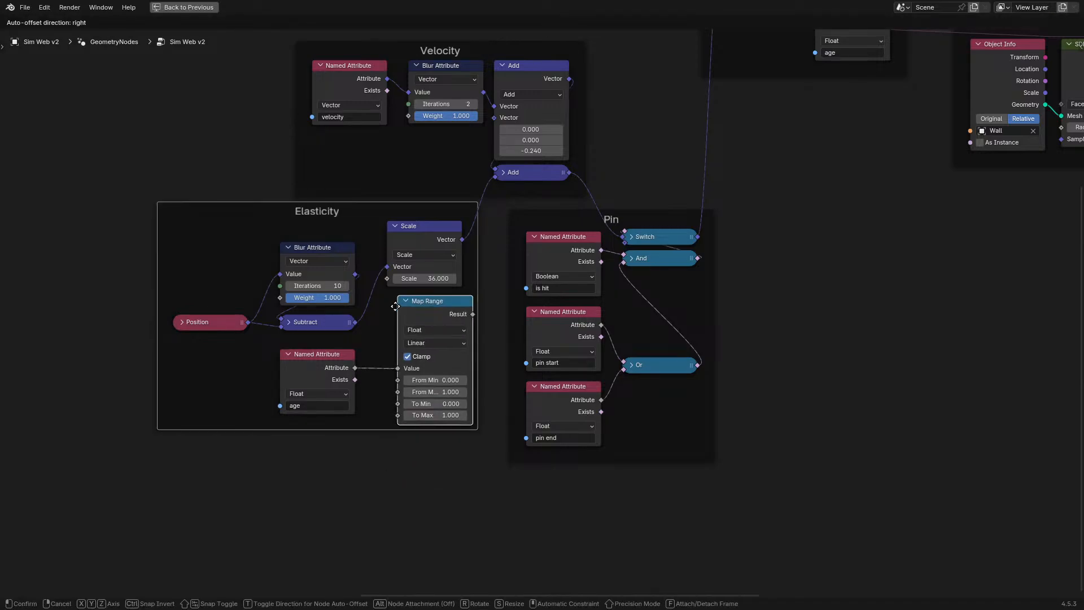
{"action": "left_click", "coordinate": [393, 307]}
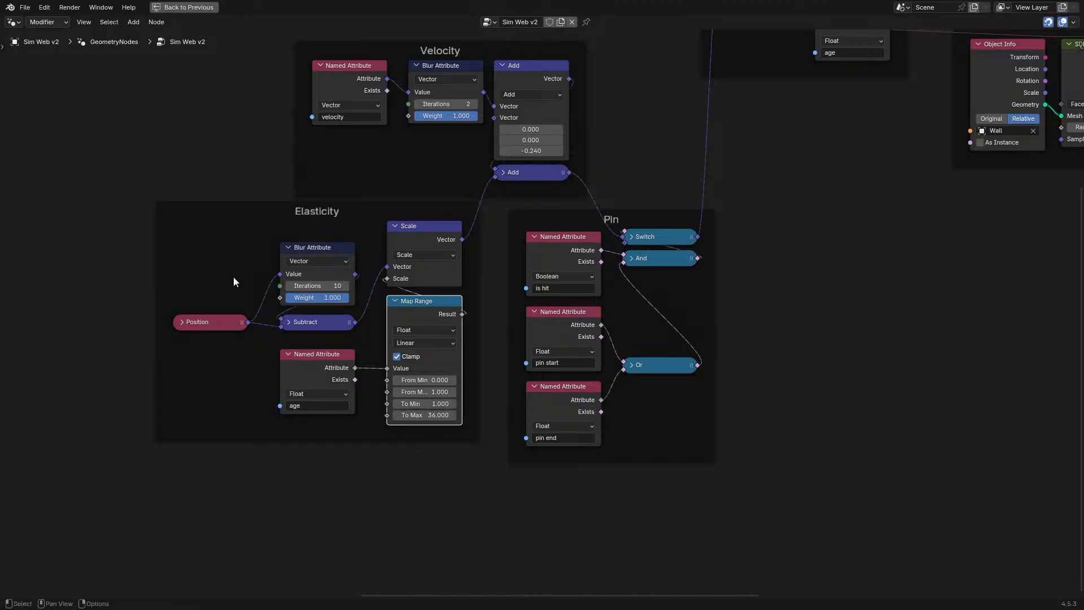
- Set the Elasticity Blur Attribute's Iterations to 5, collapse the Scale node and place it just above Map Range
{"action": "middle_click_drag", "start_coordinate": [284, 296], "coordinate": [494, 278]}
{"action": "scroll", "coordinate": [494, 278], "scroll_direction": "up", "scroll_amount": 6}
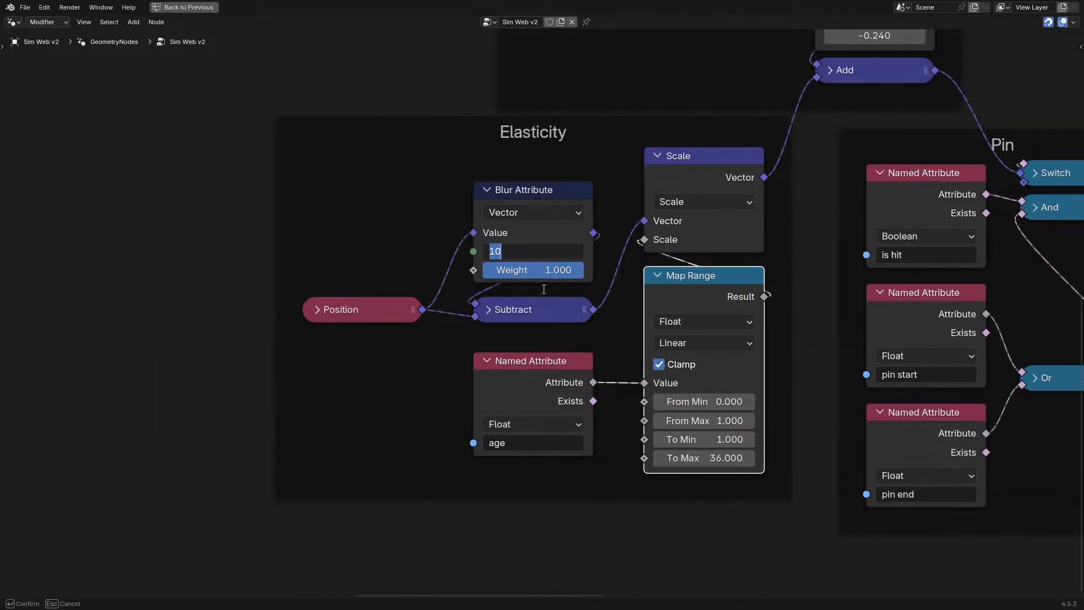
{"action": "left_click", "coordinate": [705, 180]}
{"action": "key", "text": "h"}
{"action": "mouse_move", "coordinate": [709, 163]}
{"action": "left_mouse_down"}
{"action": "mouse_move", "coordinate": [697, 250]}
{"action": "mouse_move", "coordinate": [708, 252]}
{"action": "left_mouse_up"}
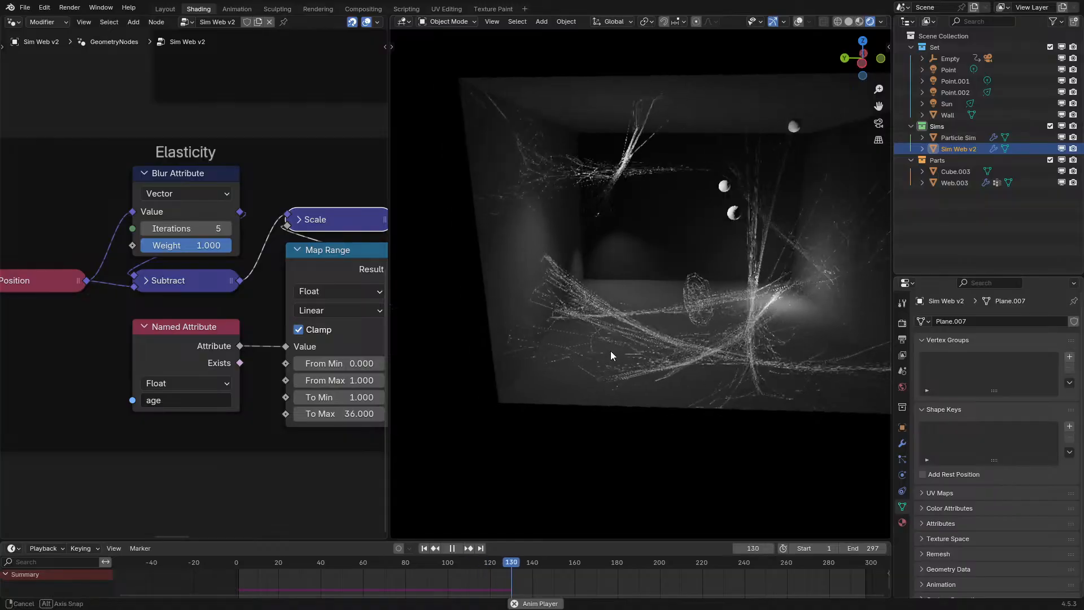
- Set the Map Range's From Max to 0.25 and replay the simulation from the start
{"action": "double_click", "coordinate": [333, 380]}
{"action": "type", "text": ".25"}
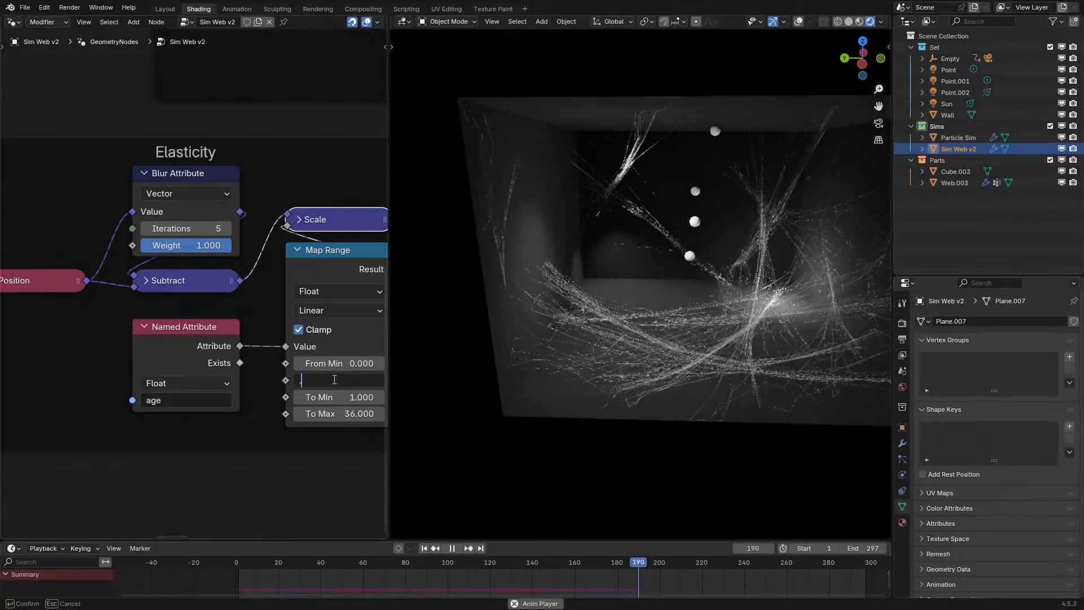
{"action": "key", "text": "Return"}
{"action": "left_click", "coordinate": [231, 560]}
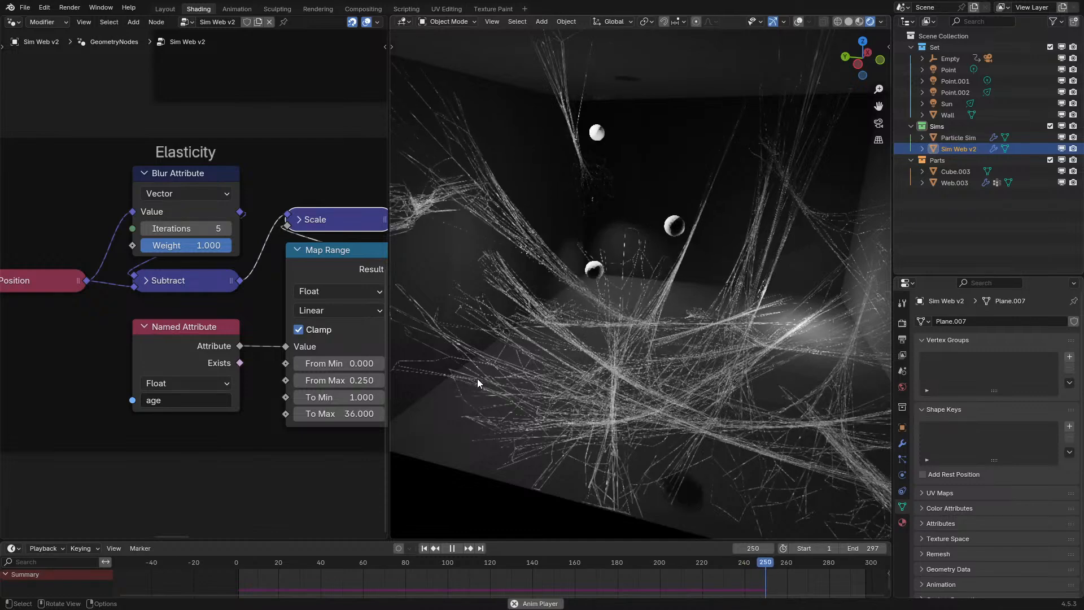
- Compare 5 and 10 Iterations on the Elasticity Blur Attribute during playback, and leave it at 10
{"action": "key", "text": "space"}
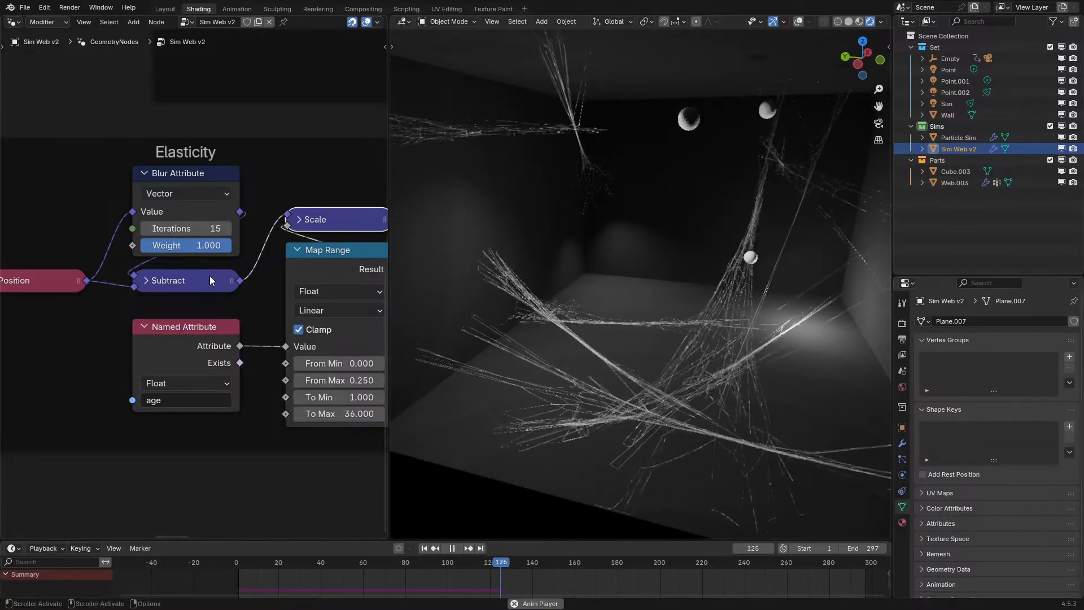
{"action": "double_click", "coordinate": [212, 228]}
{"action": "type", "text": "5"}
{"action": "key", "text": "Return"}
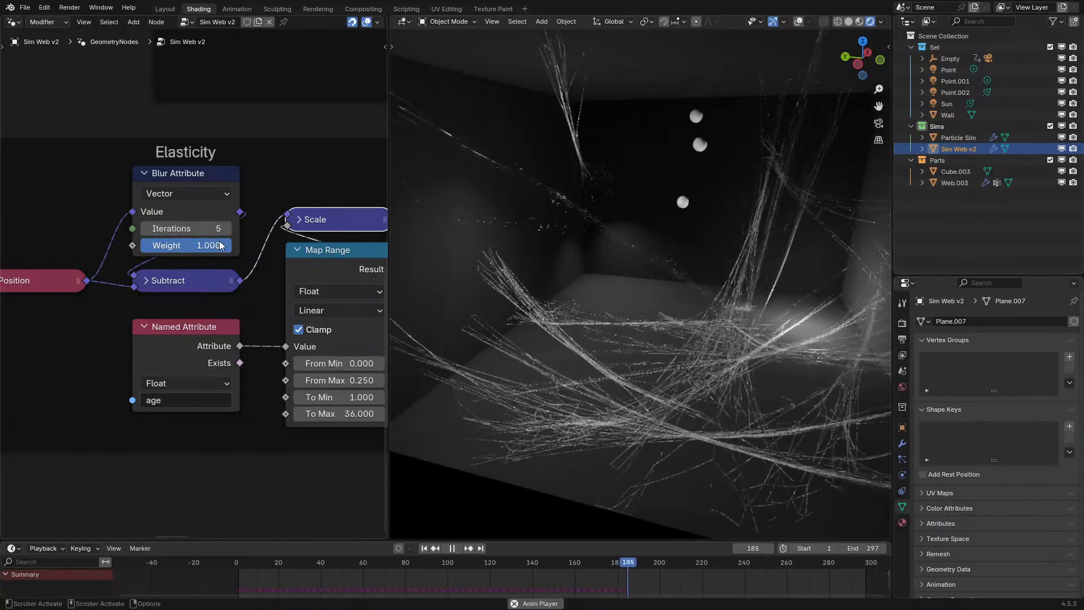
{"action": "double_click", "coordinate": [181, 228]}
{"action": "type", "text": "10"}
{"action": "key", "text": "Return"}
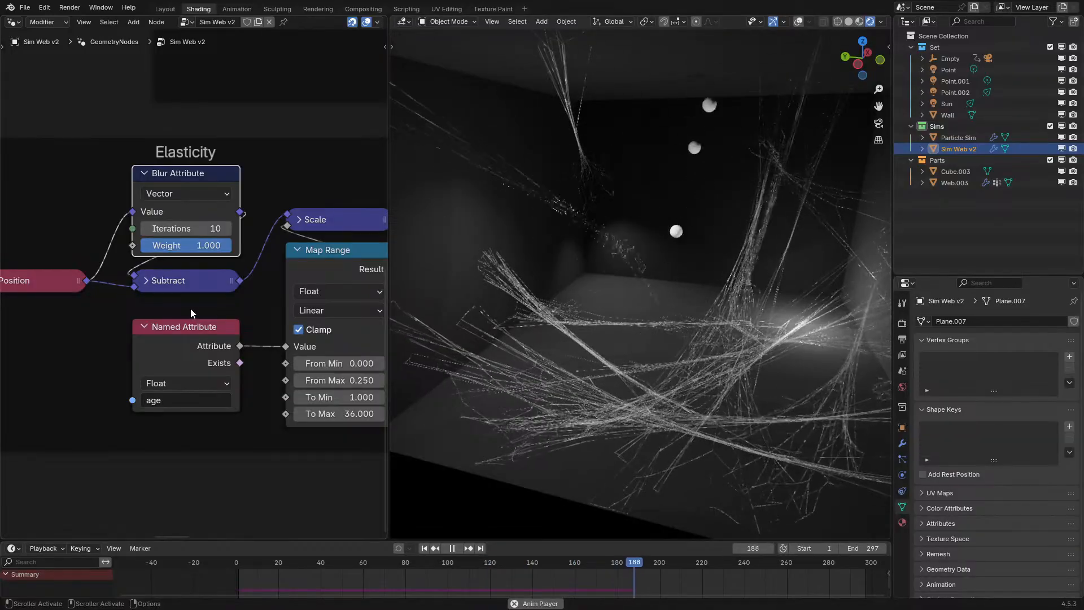
{"action": "key", "text": "space"}
- Examine the web strands' ends from several angles, and switch the viewport to solid shading with overlays shown
{"action": "middle_click_drag", "start_coordinate": [692, 405], "coordinate": [681, 326]}
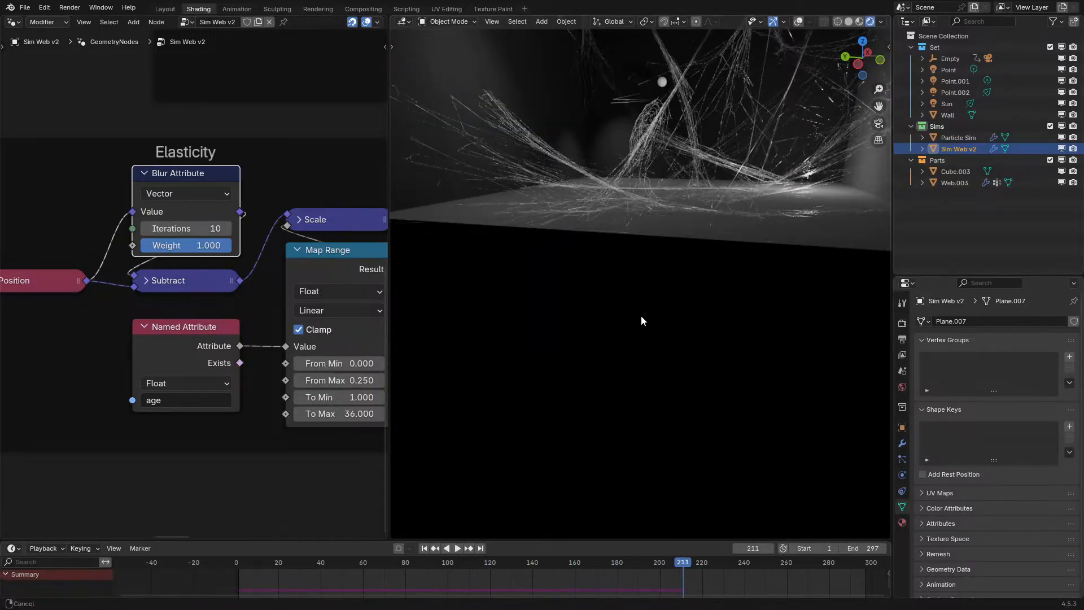
{"action": "middle_click_drag", "start_coordinate": [639, 294], "coordinate": [571, 336]}
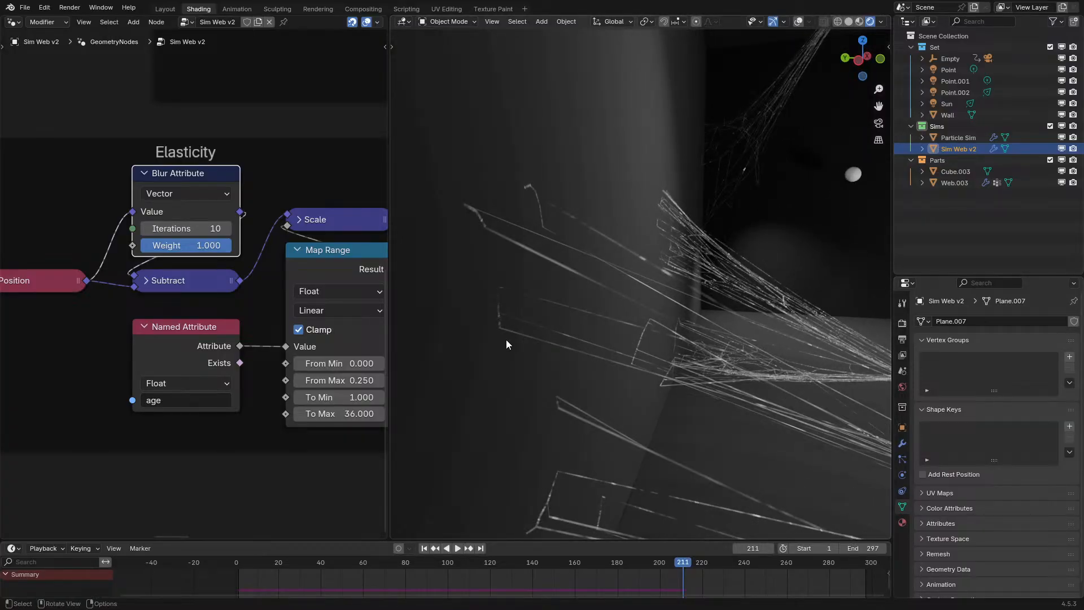
{"action": "scroll", "coordinate": [506, 340], "scroll_direction": "down", "scroll_amount": 10}
{"action": "mouse_move", "coordinate": [713, 314]}
{"action": "middle_mouse_down"}
{"action": "mouse_move", "coordinate": [754, 340]}
{"action": "mouse_move", "coordinate": [544, 345]}
{"action": "middle_mouse_up"}
{"action": "key", "text": "z"}
{"action": "left_click", "coordinate": [797, 23]}
{"action": "middle_click_drag", "start_coordinate": [734, 294], "coordinate": [584, 296]}
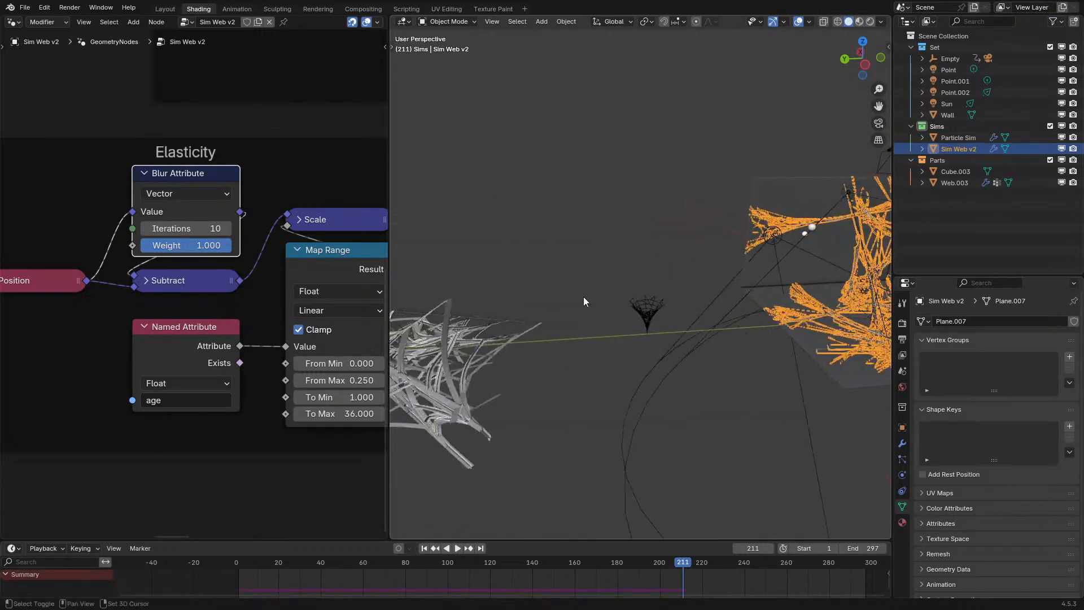
- Select the source web object Web.003 and move the two Greater Than nodes beneath the pin start and pin end Store Named Attribute nodes
{"action": "left_click", "coordinate": [641, 317]}
{"action": "key", "text": "ctrl+space"}
{"action": "scroll", "coordinate": [497, 322], "scroll_direction": "down", "scroll_amount": 5}
{"action": "middle_click_drag", "start_coordinate": [728, 343], "coordinate": [423, 327]}
{"action": "scroll", "coordinate": [424, 328], "scroll_direction": "up", "scroll_amount": 3}
{"action": "scroll", "coordinate": [425, 332], "scroll_direction": "up", "scroll_amount": 1}
{"action": "left_click_drag", "start_coordinate": [426, 332], "coordinate": [583, 391]}
{"action": "key", "text": "g"}
{"action": "left_click", "coordinate": [581, 356]}
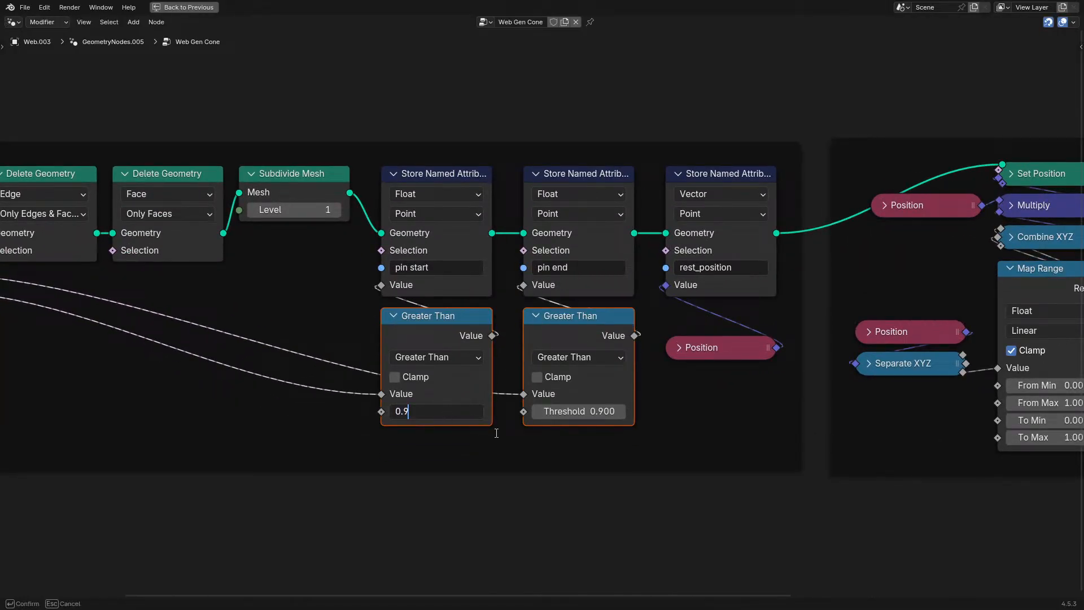
- Try a Threshold of 0.99 on both Greater Than nodes and replay the simulation
{"action": "type", "text": "9"}
{"action": "key", "text": "Return"}
{"action": "key", "text": "Return"}
{"action": "key", "text": "ctrl+space"}
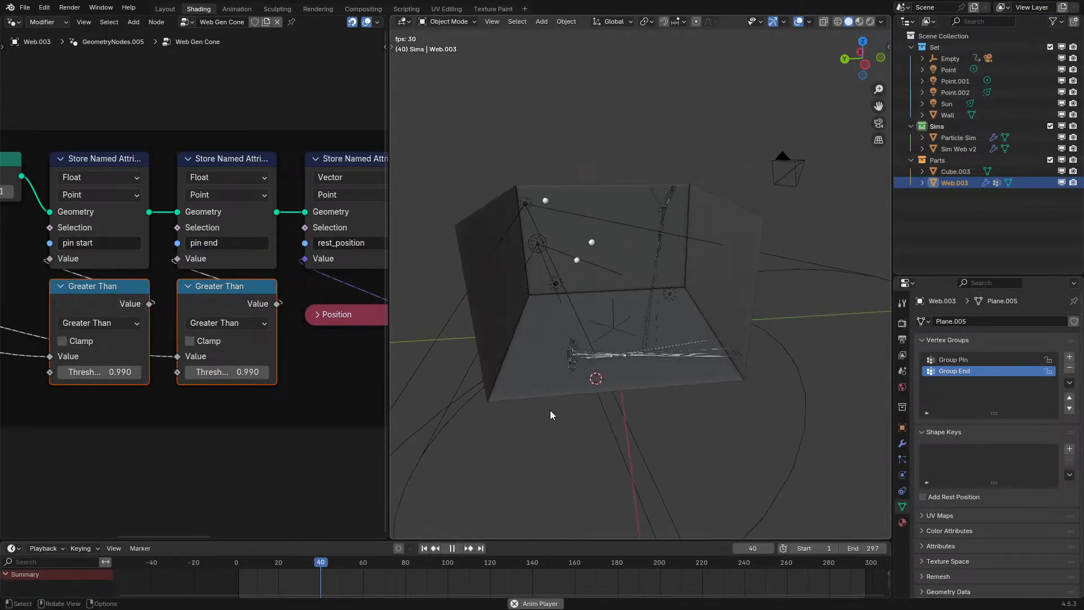
{"action": "key", "text": "space"}
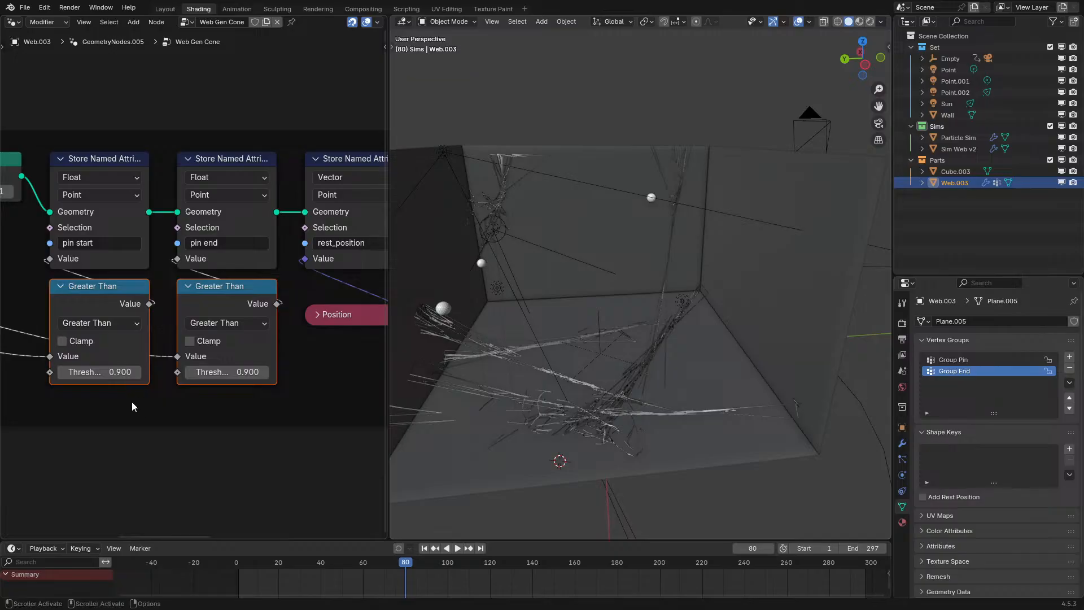
{"action": "key", "text": "ctrl+space"}
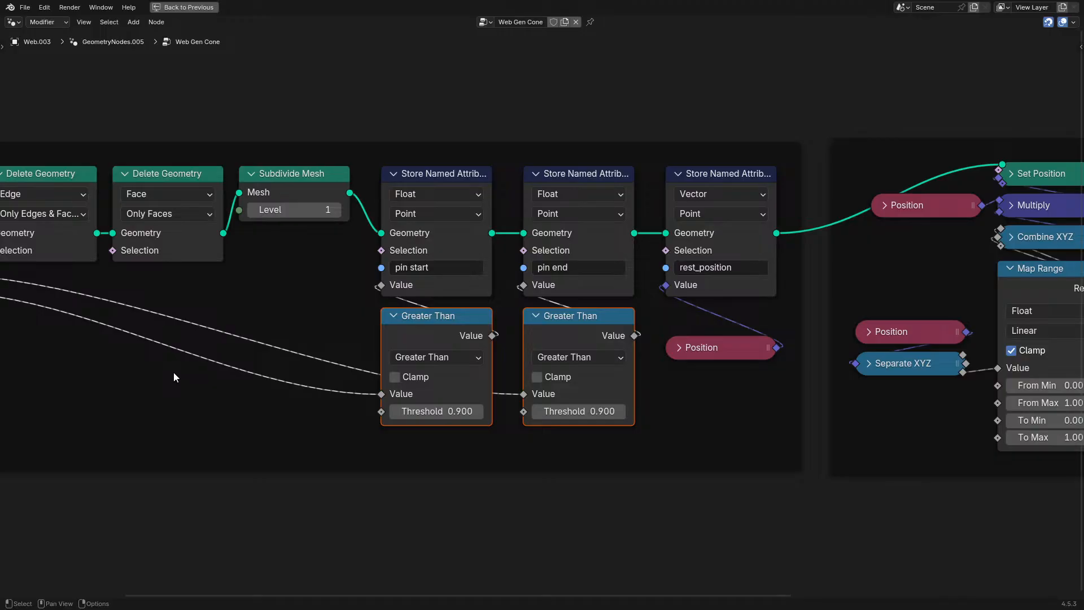
{"action": "key", "text": "ctrl+space"}
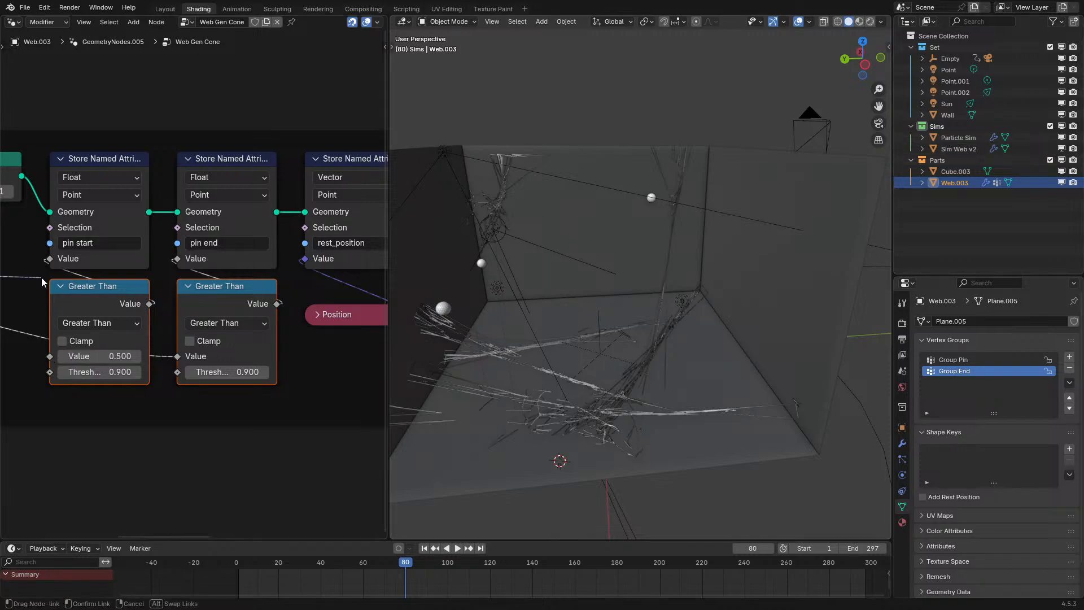
{"action": "scroll", "coordinate": [62, 290], "scroll_direction": "down", "scroll_amount": 5}
{"action": "key", "text": "ctrl+space"}
{"action": "scroll", "coordinate": [304, 311], "scroll_direction": "up", "scroll_amount": 5}
{"action": "key", "text": "ctrl+z"}
- Delete both Greater Than nodes, wiring the Cone's Bottom straight to the pin start value and its Top to the pin end value
{"action": "middle_click_drag", "start_coordinate": [276, 327], "coordinate": [490, 348]}
{"action": "left_click_drag", "start_coordinate": [606, 407], "coordinate": [597, 327]}
{"action": "left_click_drag", "start_coordinate": [196, 296], "coordinate": [221, 297]}
{"action": "left_click_drag", "start_coordinate": [571, 362], "coordinate": [810, 452]}
{"action": "key", "text": "x"}
{"action": "left_click_drag", "start_coordinate": [159, 300], "coordinate": [136, 314]}
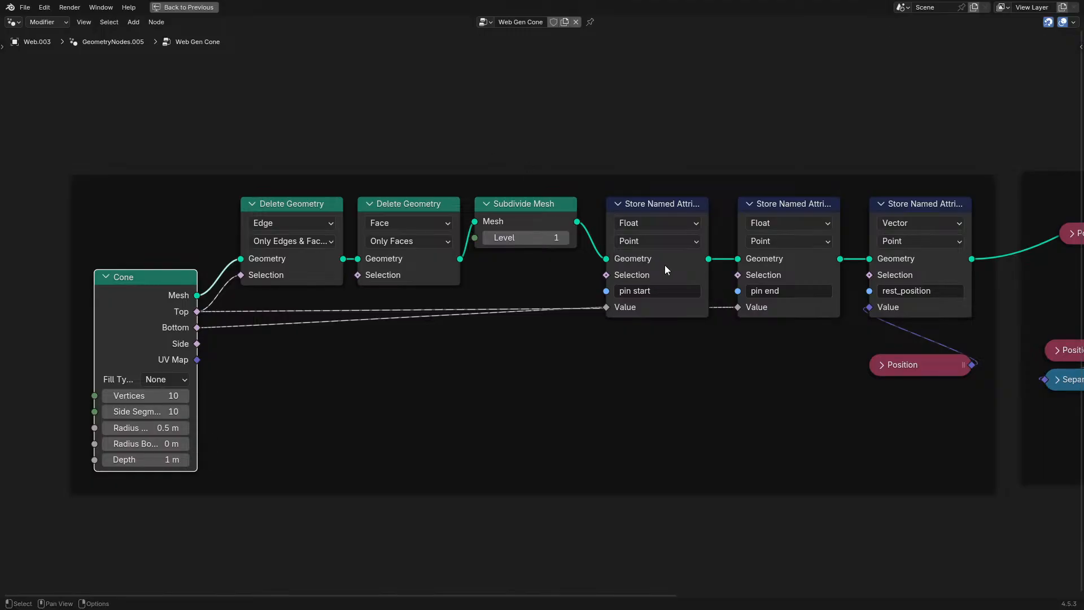
- Reorder the Store Named Attribute nodes so pin end comes before pin start after Subdivide Mesh, and move Position up beneath rest_position
{"action": "mouse_move", "coordinate": [809, 206]}
{"action": "left_mouse_down"}
{"action": "mouse_move", "coordinate": [810, 235]}
{"action": "mouse_move", "coordinate": [809, 207]}
{"action": "left_mouse_up"}
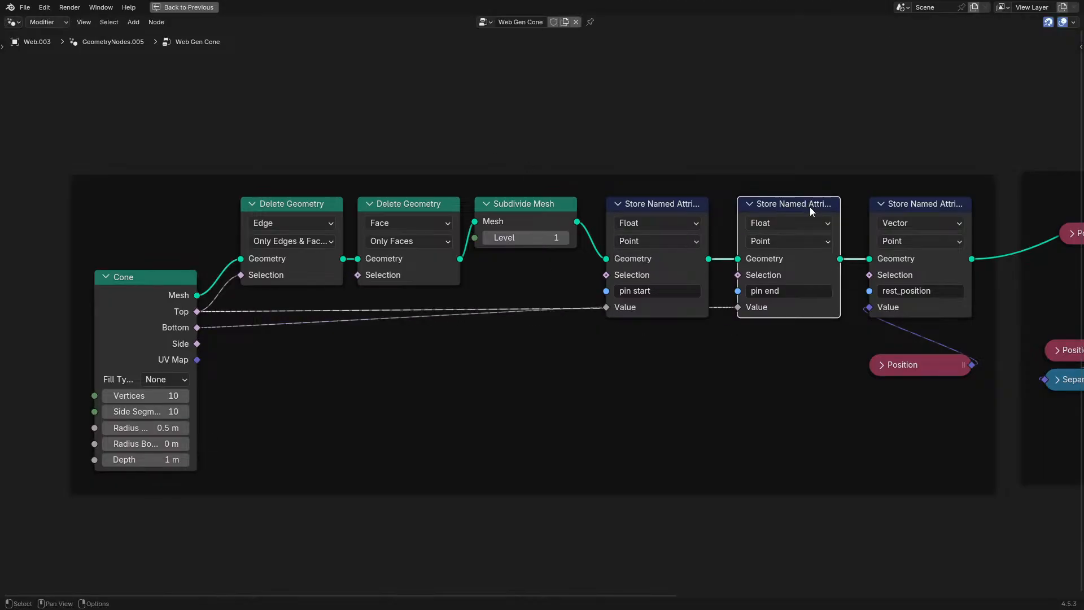
{"action": "left_click_drag", "start_coordinate": [681, 208], "coordinate": [651, 398]}
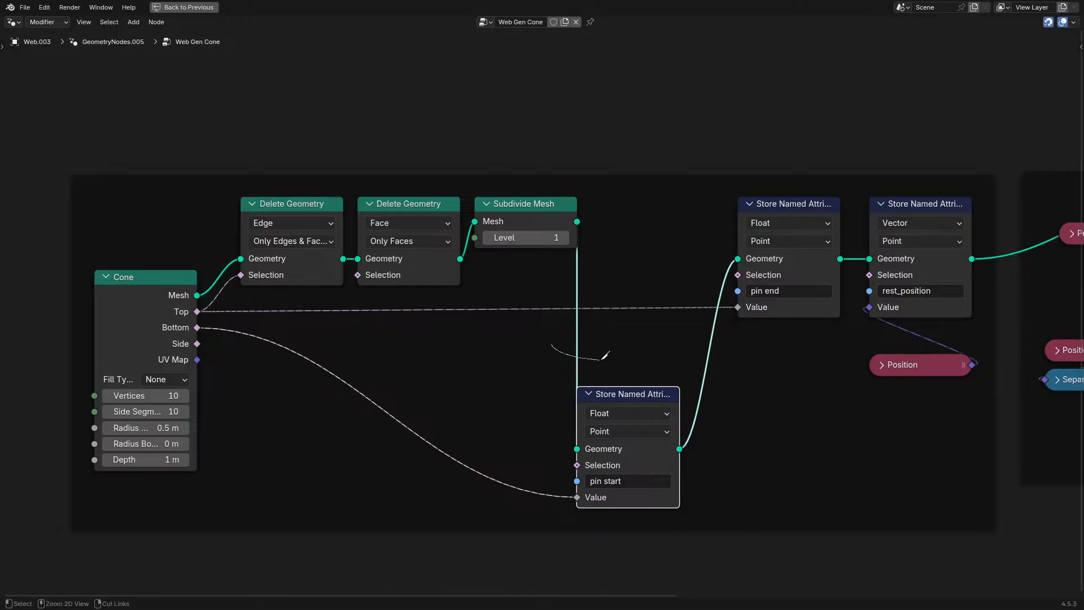
{"action": "left_click_drag", "start_coordinate": [781, 200], "coordinate": [634, 199]}
{"action": "left_click_drag", "start_coordinate": [577, 222], "coordinate": [594, 270]}
{"action": "left_click_drag", "start_coordinate": [594, 392], "coordinate": [728, 217]}
{"action": "left_click", "coordinate": [689, 252]}
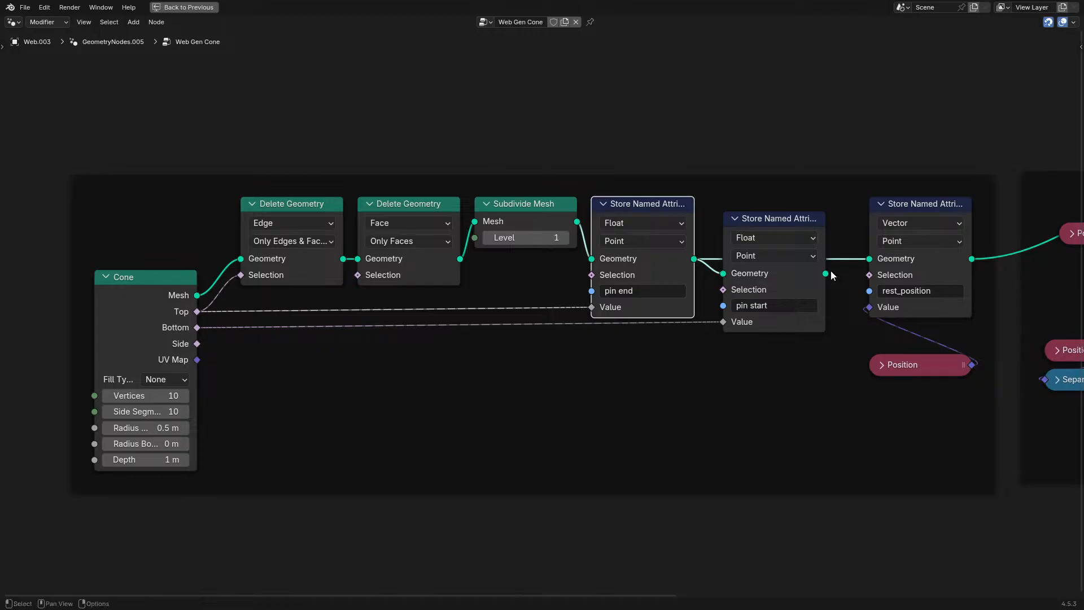
{"action": "left_click", "coordinate": [902, 364]}
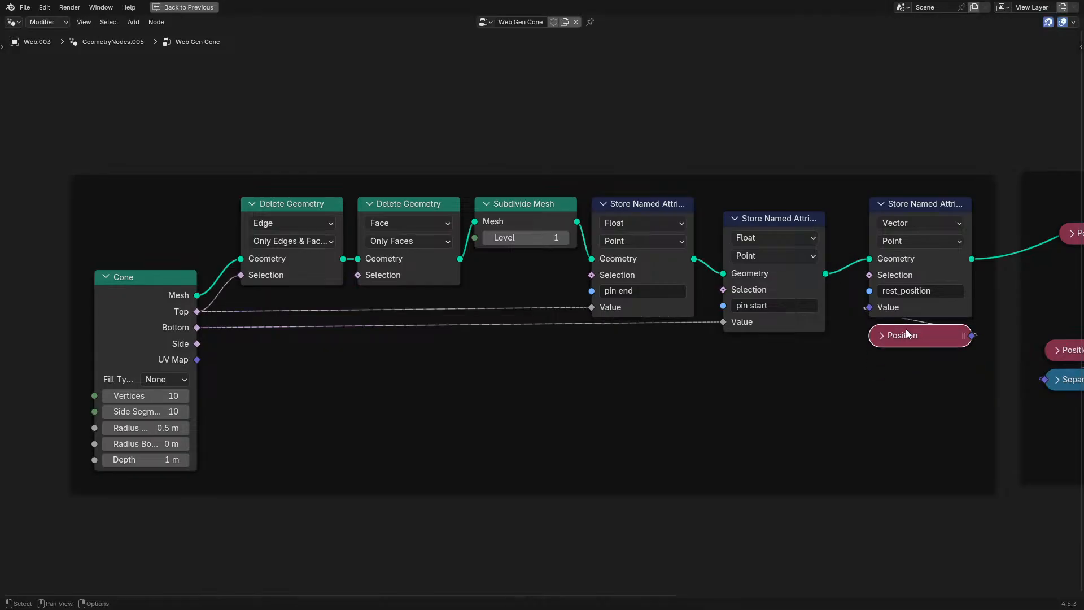
{"action": "key", "text": "ctrl+space"}
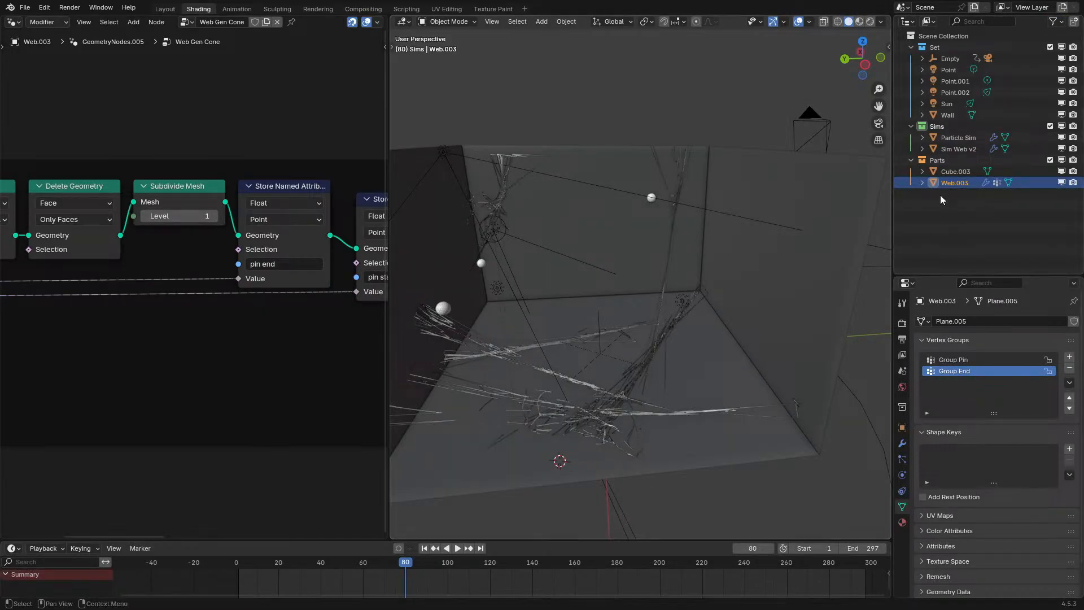
- Rename the Sim Web v2 object and its node group as Sim Web v3
{"action": "left_click", "coordinate": [951, 172]}
{"action": "left_click", "coordinate": [947, 183]}
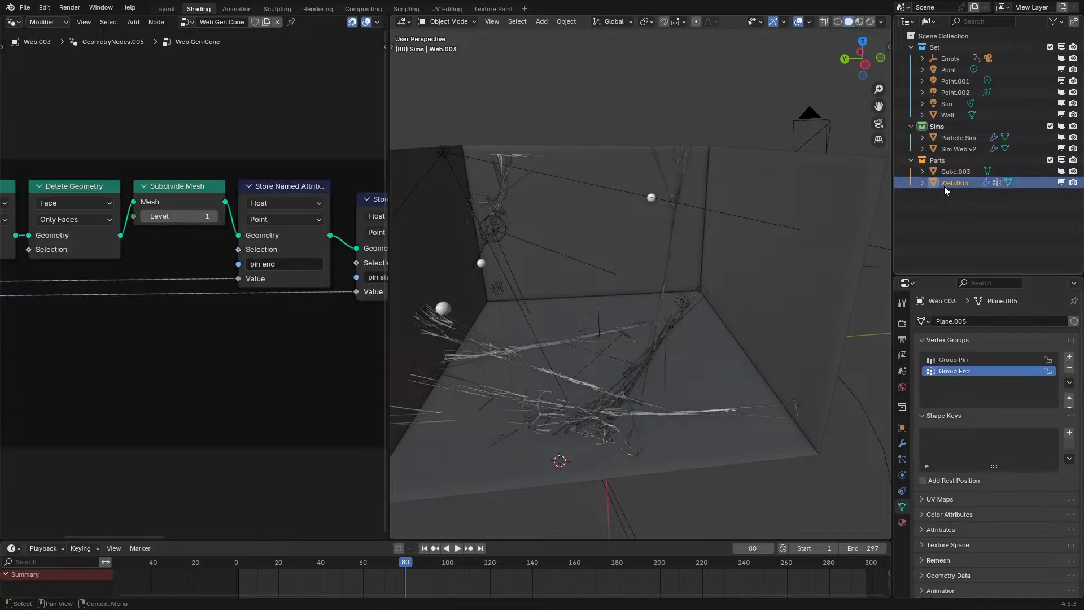
{"action": "double_click", "coordinate": [951, 149]}
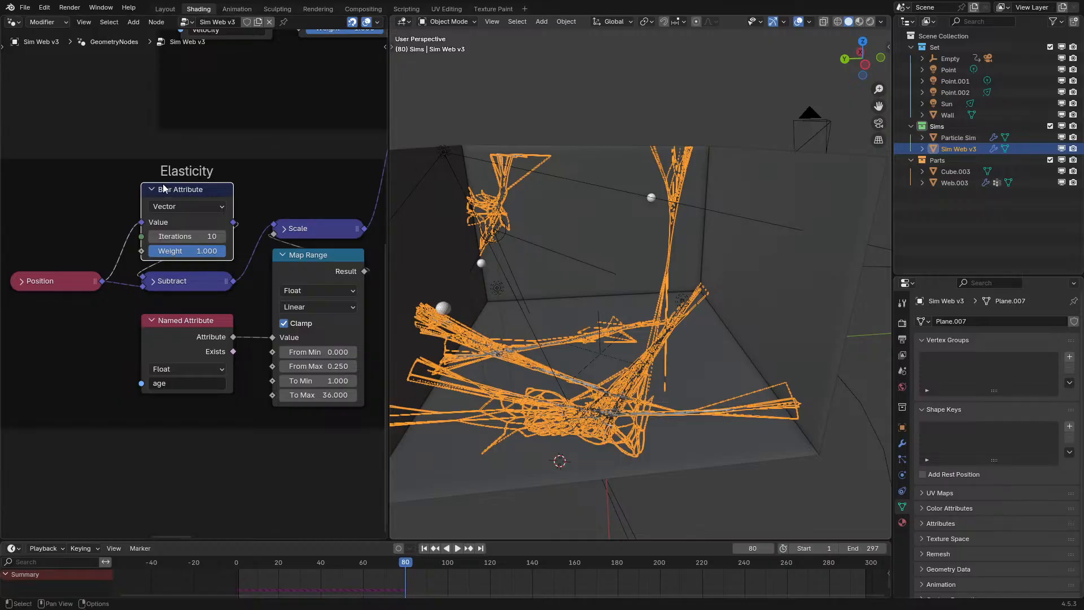
- In the Pin frame, move Or closer beneath And, and add a collapsed Greater Than node fed by pin start below it
{"action": "key", "text": "ctrl+space"}
{"action": "scroll", "coordinate": [520, 321], "scroll_direction": "down", "scroll_amount": 6}
{"action": "middle_click_drag", "start_coordinate": [750, 301], "coordinate": [504, 283]}
{"action": "scroll", "coordinate": [504, 284], "scroll_direction": "up", "scroll_amount": 6}
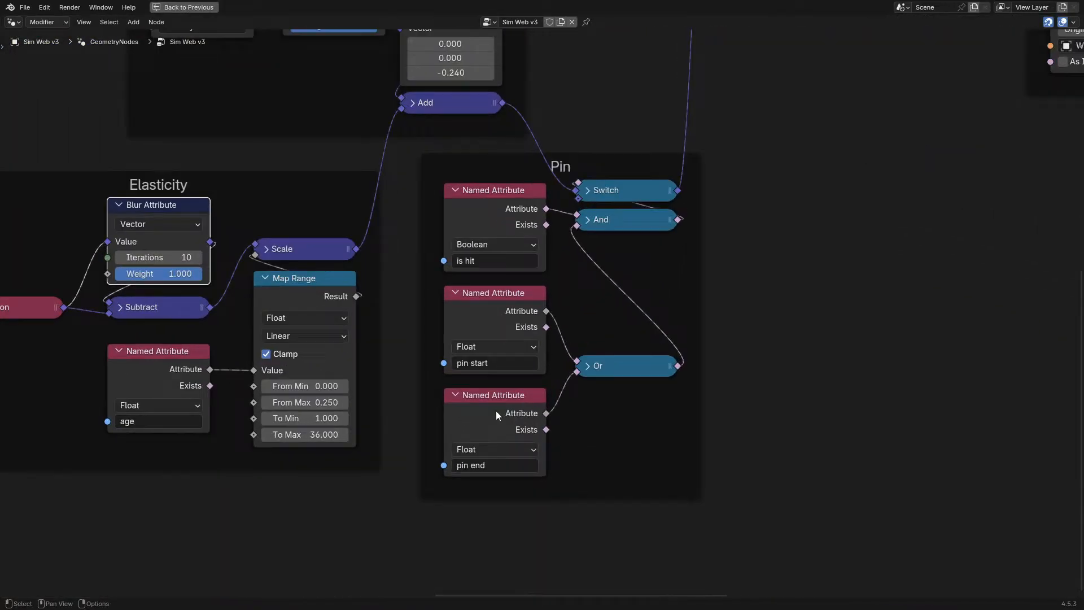
{"action": "left_click_drag", "start_coordinate": [640, 375], "coordinate": [608, 296]}
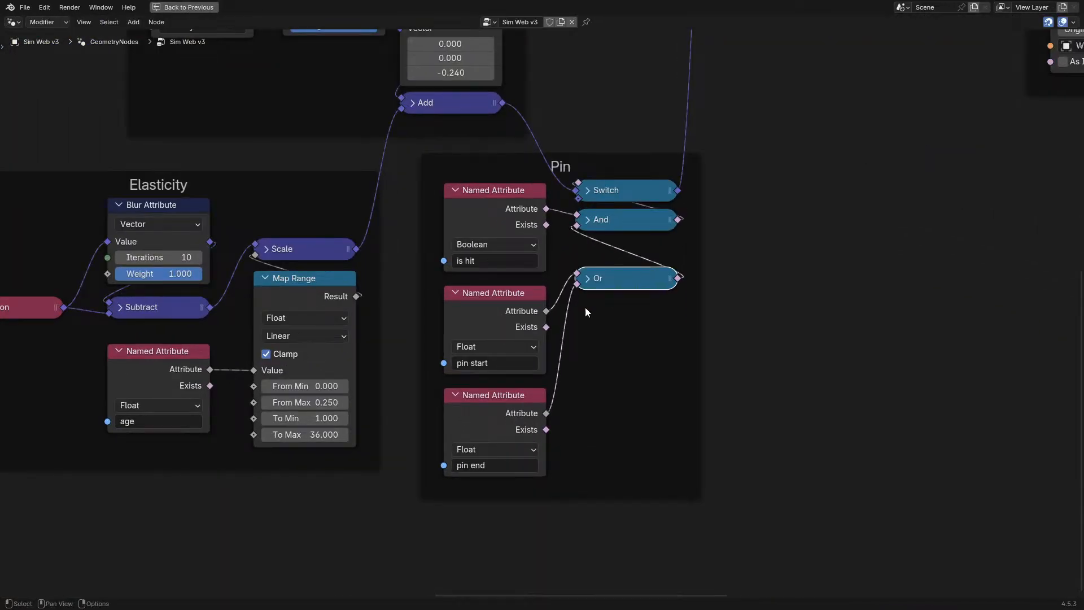
{"action": "scroll", "coordinate": [542, 312], "scroll_direction": "up", "scroll_amount": 1}
{"action": "left_click_drag", "start_coordinate": [545, 311], "coordinate": [670, 396]}
{"action": "type", "text": "gre"}
{"action": "key", "text": "Return"}
{"action": "left_click", "coordinate": [634, 378]}
{"action": "left_click", "coordinate": [645, 454]}
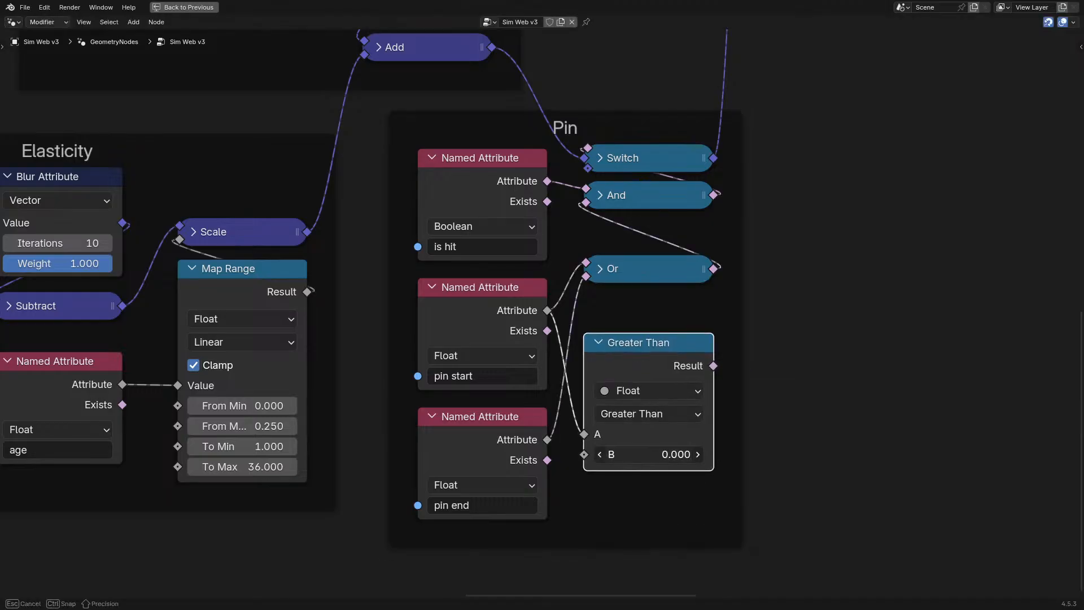
{"action": "key", "text": "h"}
{"action": "left_click_drag", "start_coordinate": [676, 348], "coordinate": [670, 314]}
- Duplicate the Greater Than node for the pin end attribute and feed both comparison results into Or
{"action": "key", "text": "shift+d"}
{"action": "left_click", "coordinate": [673, 358]}
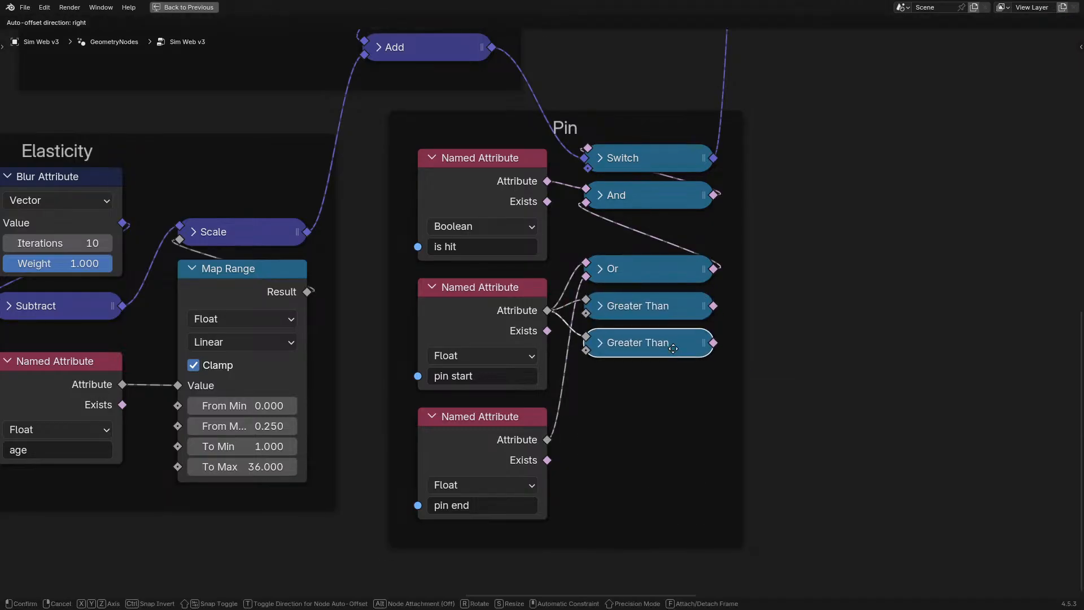
{"action": "left_click_drag", "start_coordinate": [547, 439], "coordinate": [568, 375]}
{"action": "left_click_drag", "start_coordinate": [712, 306], "coordinate": [584, 277]}
{"action": "key", "text": "ctrl+space"}
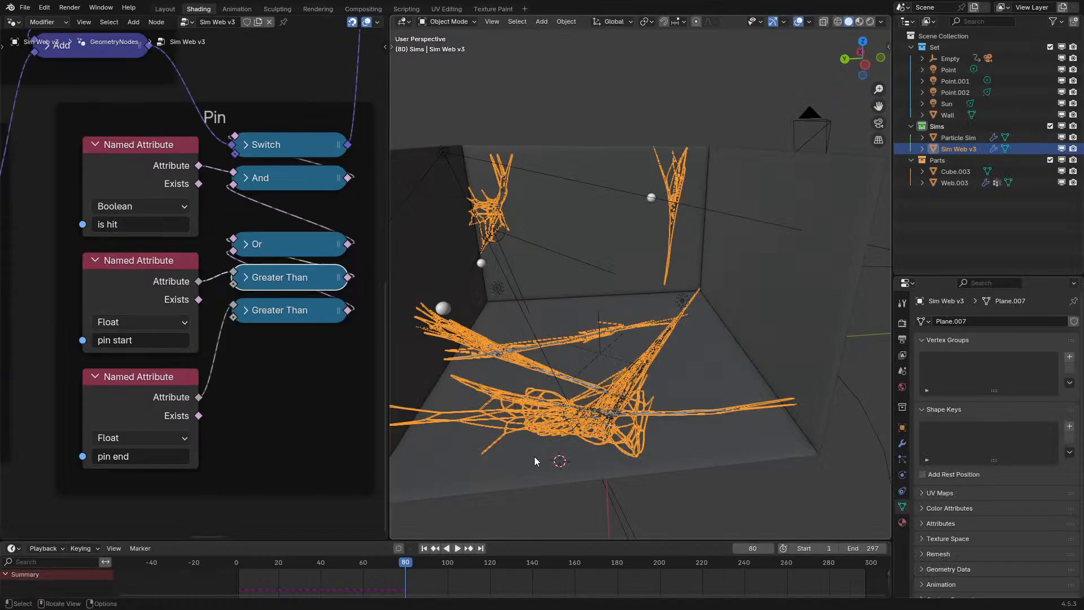
- Replay the simulation from the start in rendered shading with overlays hidden, checking the webs from several angles
{"action": "key", "text": "space"}
{"action": "left_click", "coordinate": [200, 559]}
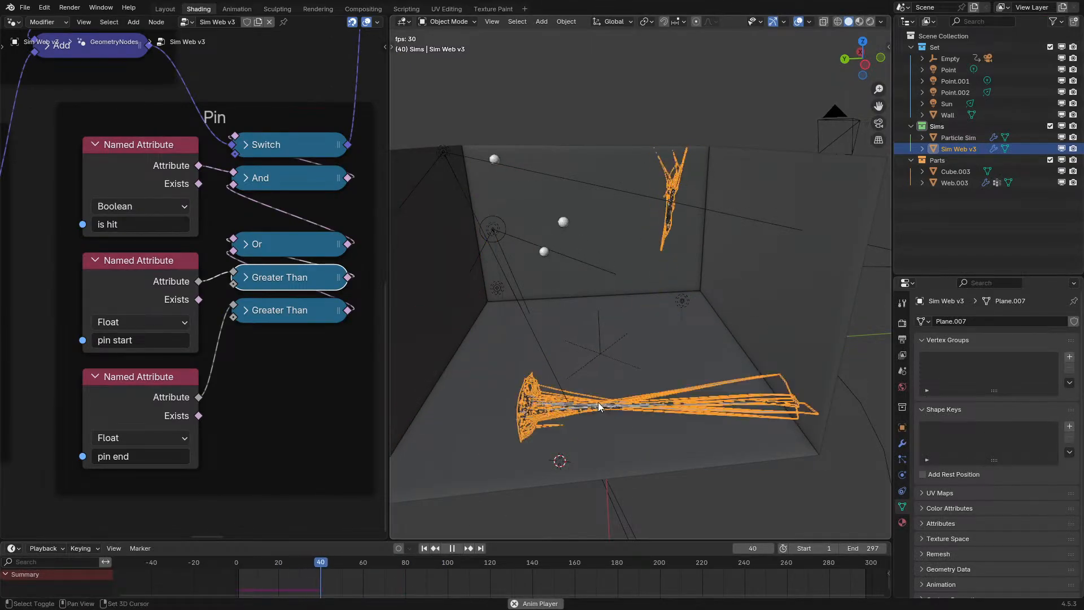
{"action": "middle_click_drag", "start_coordinate": [598, 404], "coordinate": [636, 397], "text": "shift"}
{"action": "key", "text": "z"}
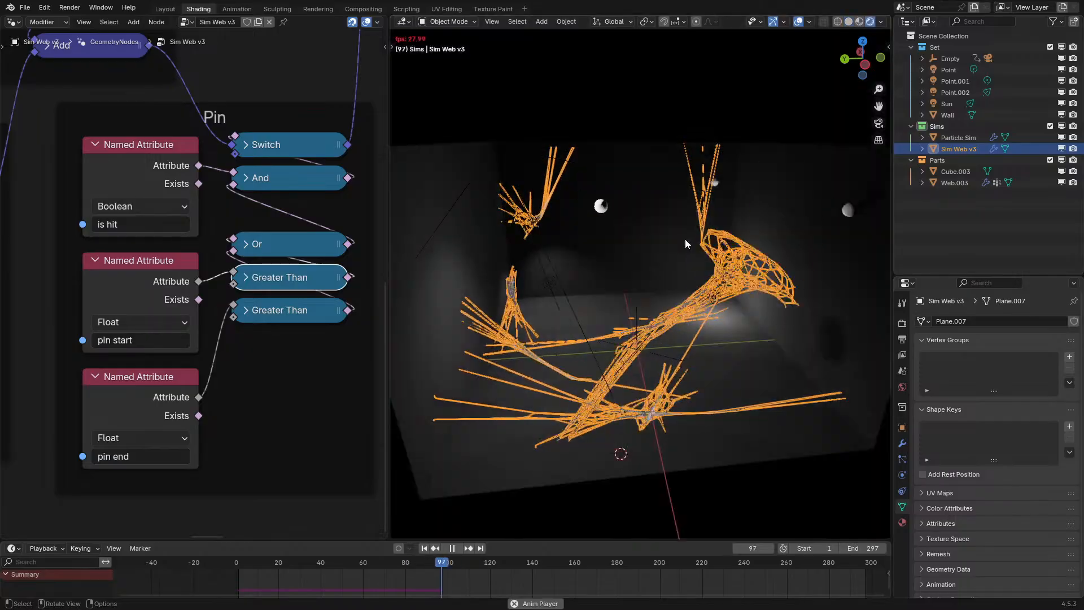
{"action": "left_click", "coordinate": [798, 21]}
{"action": "middle_click_drag", "start_coordinate": [681, 276], "coordinate": [635, 278]}
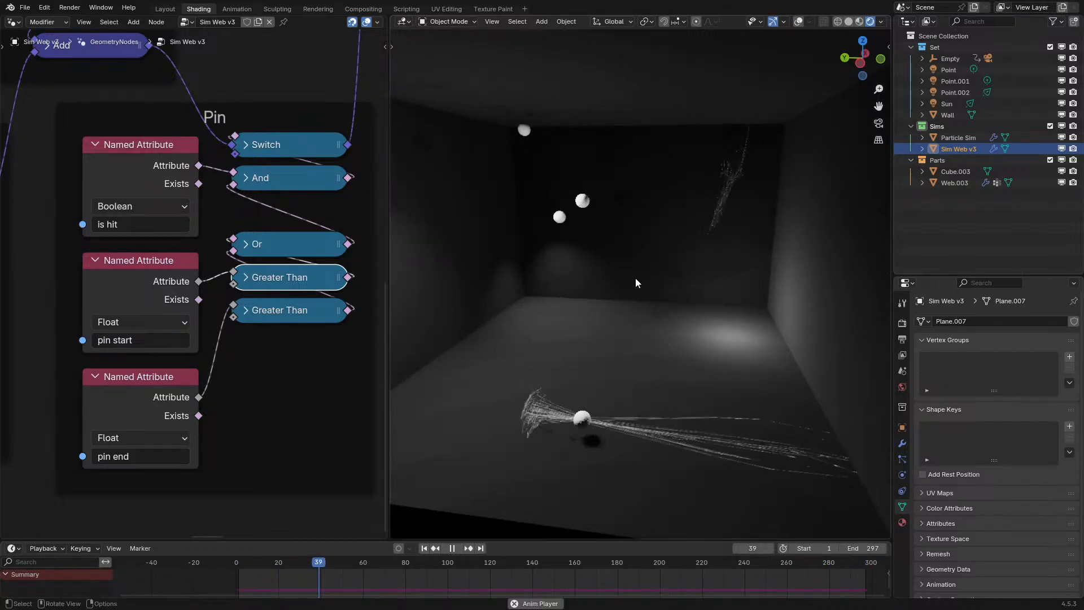
{"action": "middle_click_drag", "start_coordinate": [659, 272], "coordinate": [721, 280]}
{"action": "key", "text": "space"}
- Stop the playback and view the whole room from outside with overlays shown
{"action": "scroll", "coordinate": [737, 346], "scroll_direction": "up", "scroll_amount": 4}
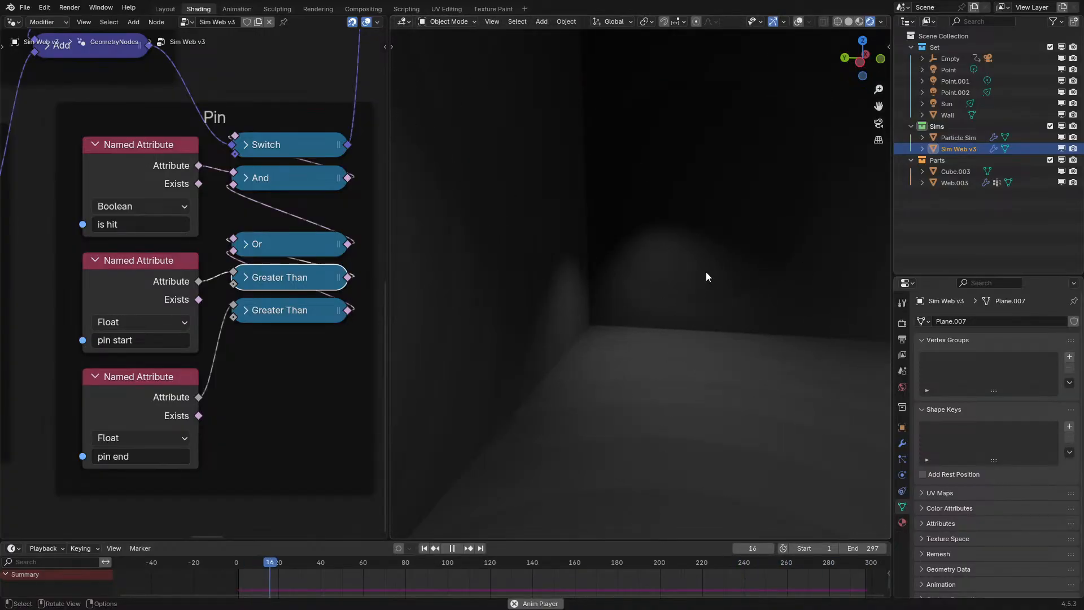
{"action": "key", "text": "space"}
{"action": "key", "text": "ctrl+space"}
{"action": "scroll", "coordinate": [722, 355], "scroll_direction": "down", "scroll_amount": 7}
{"action": "key", "text": "ctrl+space"}
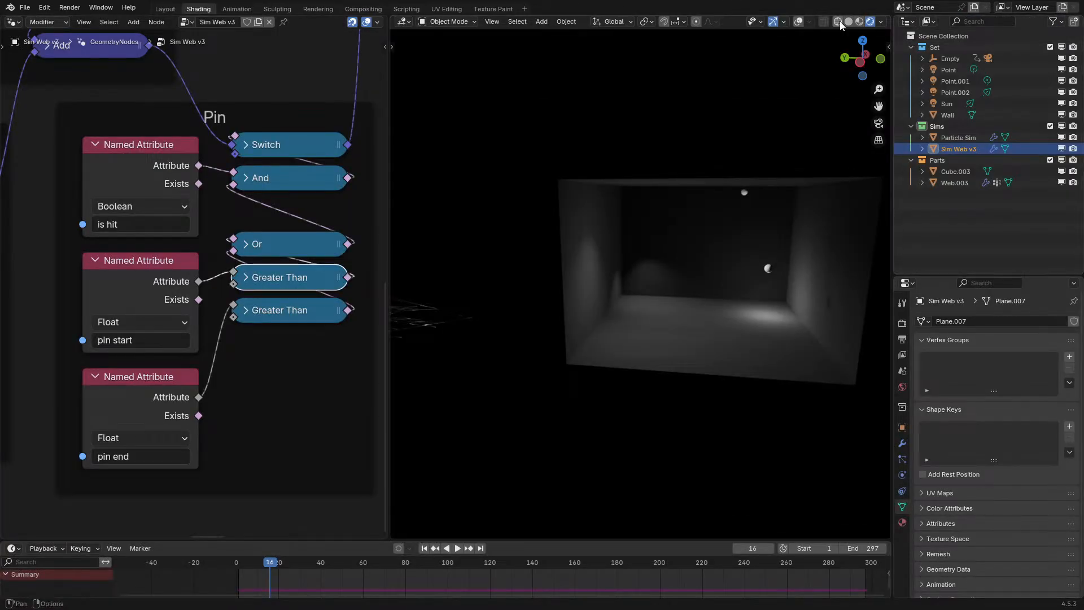
{"action": "left_click", "coordinate": [796, 21]}
{"action": "middle_click_drag", "start_coordinate": [651, 273], "coordinate": [660, 304]}
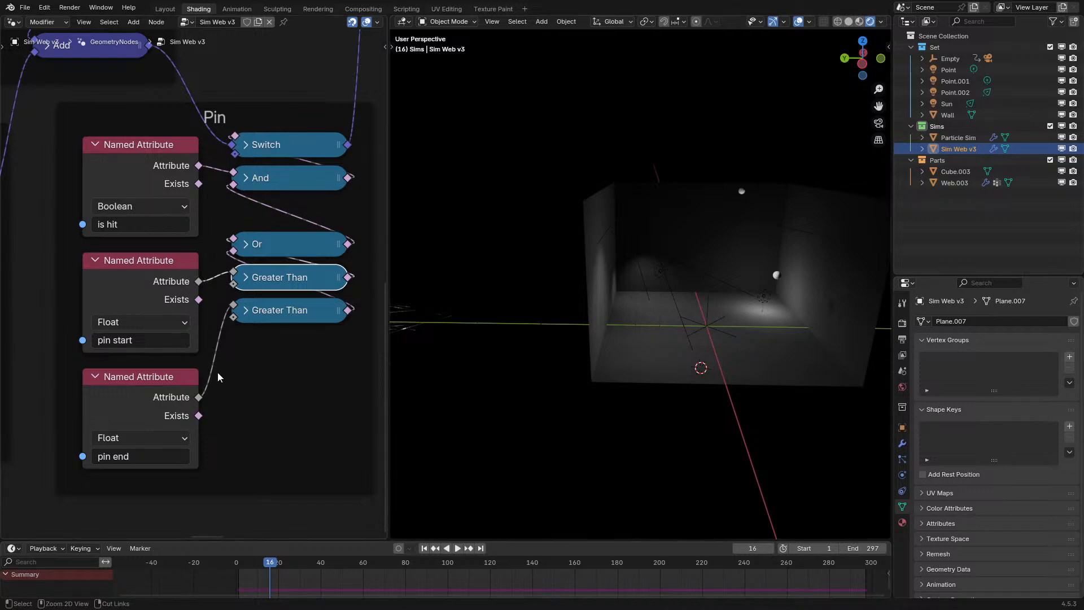
- Change the attribute name in the Pin frame's pin start Named Attribute node to pin
{"action": "key", "text": "ctrl+space"}
{"action": "scroll", "coordinate": [581, 339], "scroll_direction": "up", "scroll_amount": 4}
{"action": "left_click", "coordinate": [492, 376]}
{"action": "key", "text": "BackSpace"}
{"action": "key", "text": "BackSpace"}
{"action": "key", "text": "BackSpace"}
{"action": "key", "text": "BackSpace"}
{"action": "key", "text": "BackSpace"}
{"action": "key", "text": "BackSpace"}
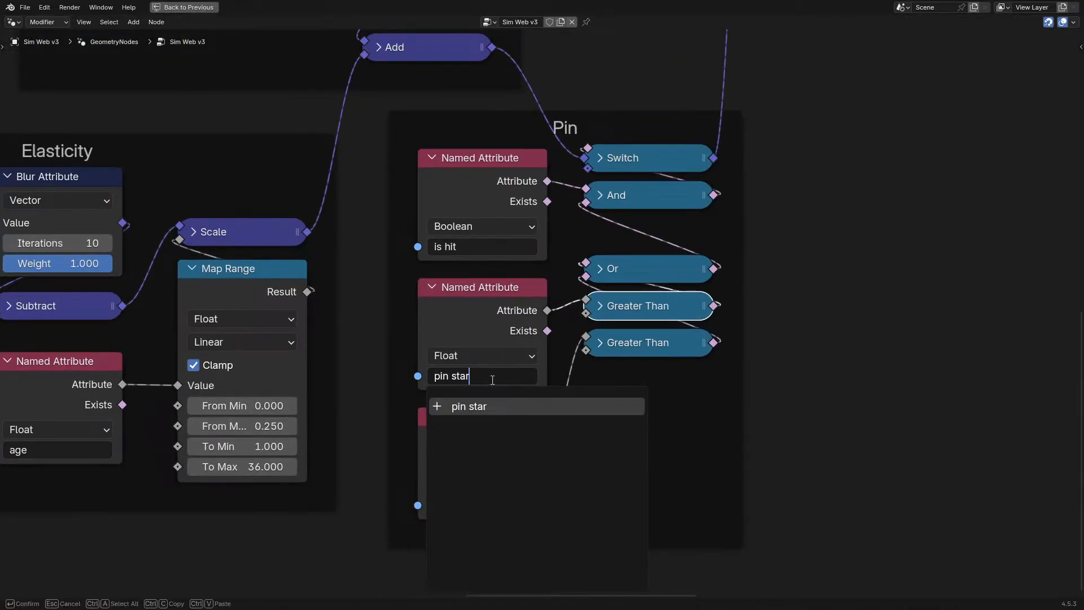
{"action": "key", "text": "Return"}
- Connect the pin attribute's Greater Than result directly to And and delete the Or node
{"action": "left_click_drag", "start_coordinate": [547, 310], "coordinate": [597, 304]}
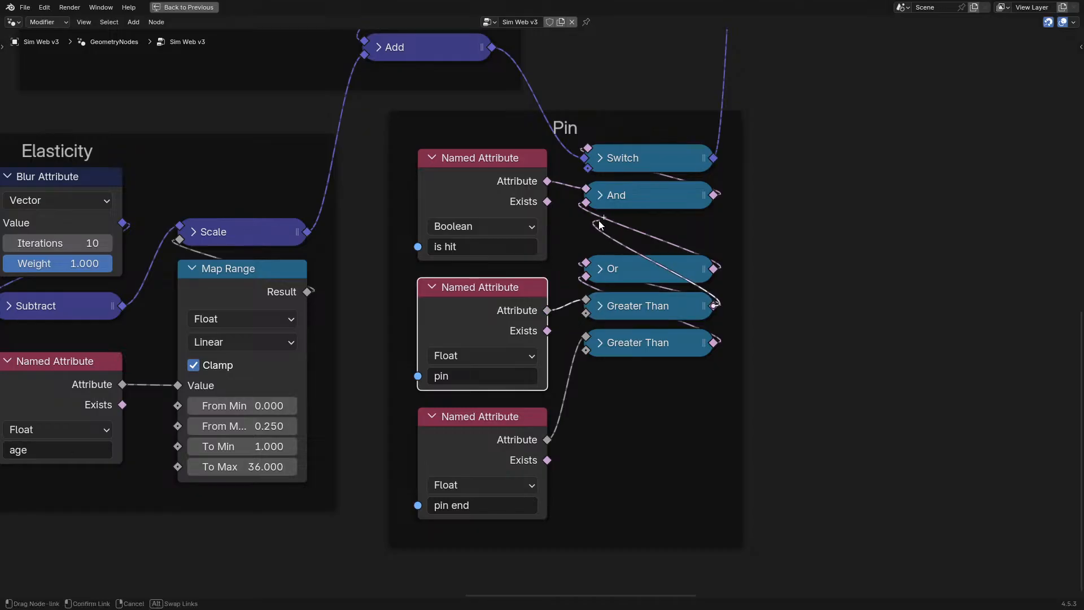
{"action": "left_click", "coordinate": [639, 270]}
{"action": "key", "text": "ctrl+x"}
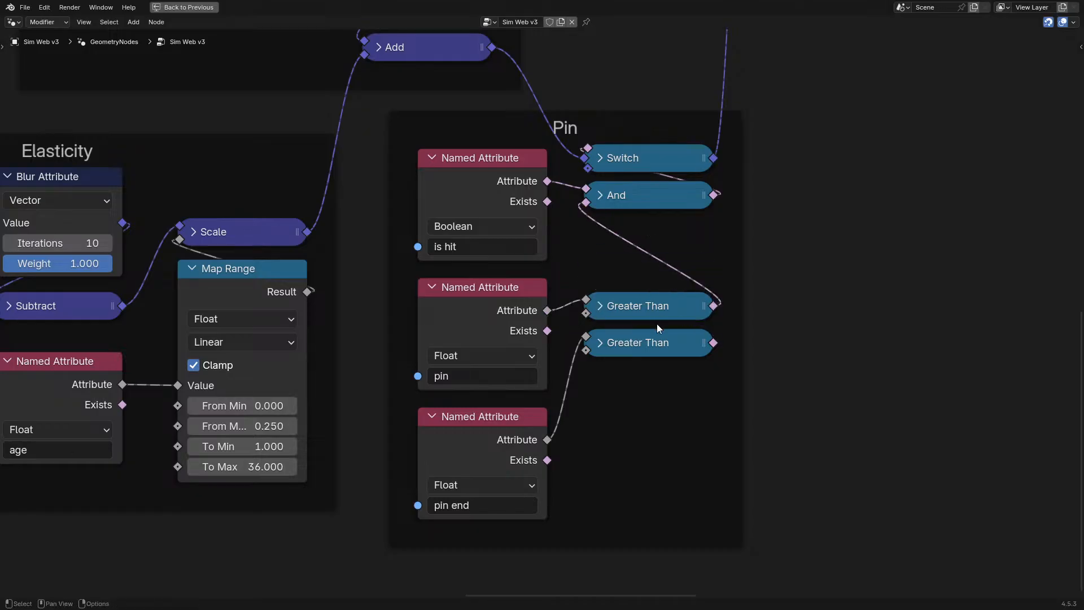
- Delete the second Greater Than and the pin end Named Attribute, and move the remaining Greater Than directly beneath And
{"action": "left_click", "coordinate": [656, 343]}
{"action": "key", "text": "ctrl+x"}
{"action": "left_click", "coordinate": [460, 466]}
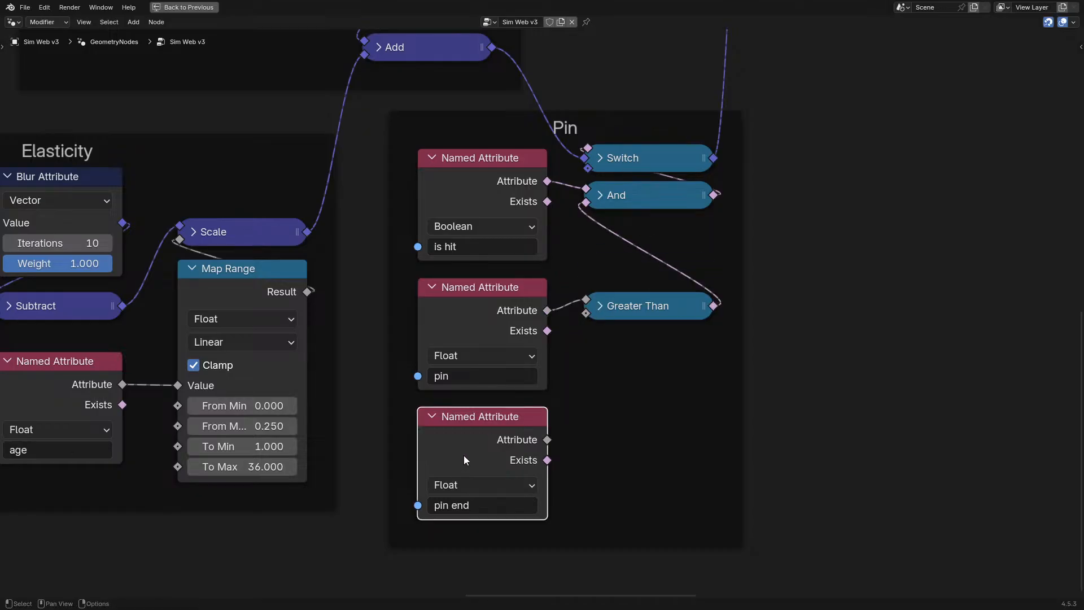
{"action": "key", "text": "ctrl+x"}
{"action": "left_click_drag", "start_coordinate": [637, 316], "coordinate": [652, 241]}
{"action": "key", "text": "ctrl+space"}
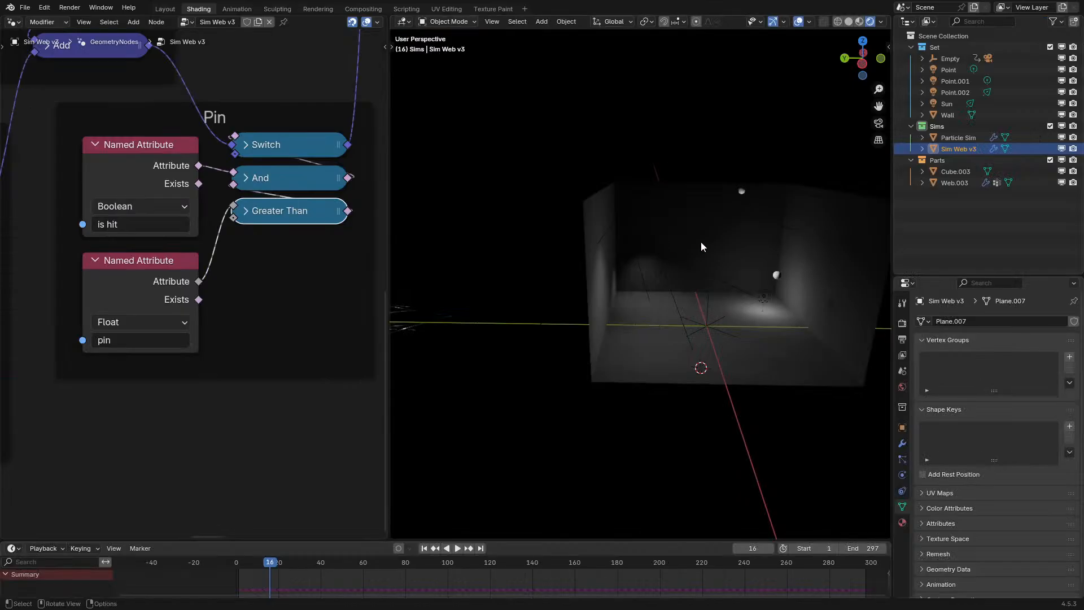
- In Web.003's Web Gen Cone nodes, add a collapsed Or node combining the Cone's Top and Bottom, and feed it into the pin end value
{"action": "left_click", "coordinate": [951, 182]}
{"action": "key", "text": "ctrl+space"}
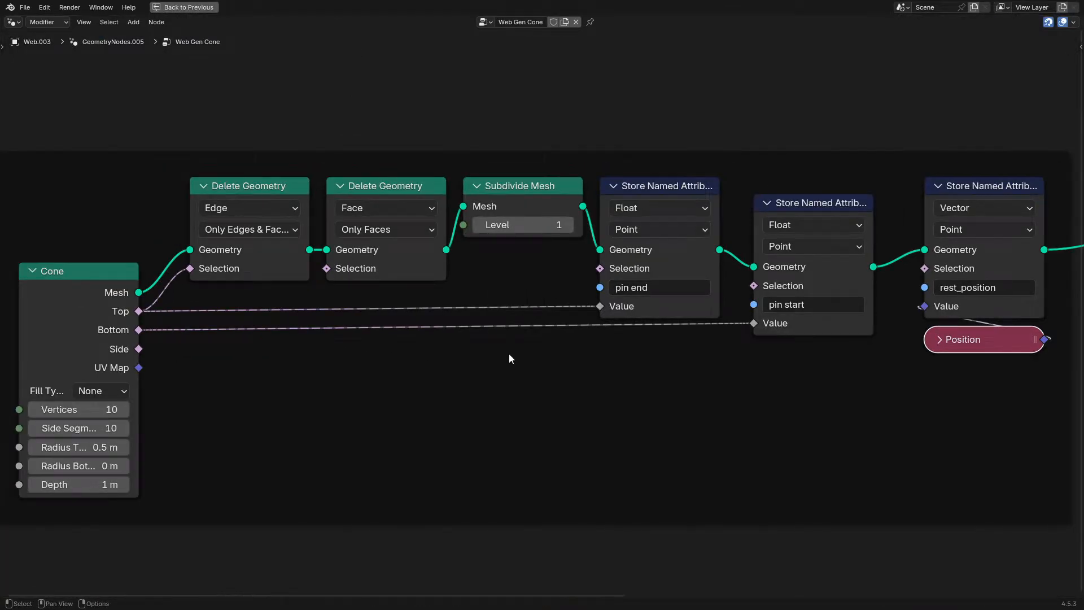
{"action": "left_click_drag", "start_coordinate": [125, 322], "coordinate": [318, 393]}
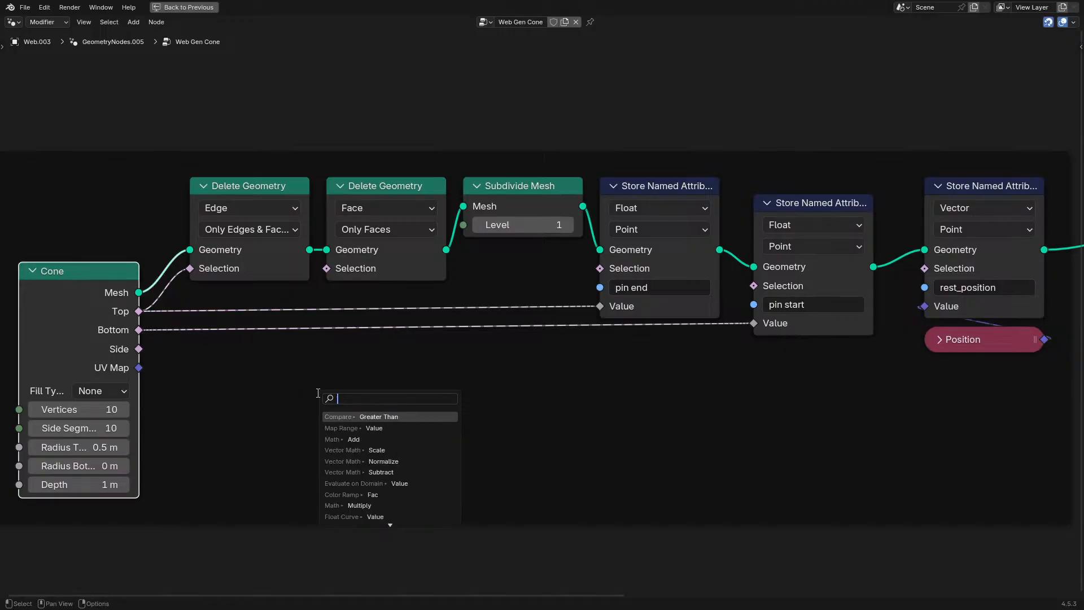
{"action": "type", "text": "or"}
{"action": "key", "text": "Return"}
{"action": "left_click", "coordinate": [316, 392]}
{"action": "key", "text": "h"}
{"action": "left_click_drag", "start_coordinate": [140, 330], "coordinate": [331, 405]}
{"action": "left_click_drag", "start_coordinate": [429, 390], "coordinate": [599, 306]}
- Rename the attribute in the pin end Store Named Attribute node to pin
{"action": "left_click", "coordinate": [657, 289]}
{"action": "key", "text": "BackSpace"}
{"action": "key", "text": "BackSpace"}
{"action": "key", "text": "BackSpace"}
{"action": "key", "text": "BackSpace"}
{"action": "key", "text": "Return"}
- Delete the pin start Store Named Attribute and close up the layout, with rest_position beside pin and Or beneath the second Delete Geometry
{"action": "left_click", "coordinate": [796, 305]}
{"action": "left_click", "coordinate": [801, 211]}
{"action": "key", "text": "ctrl+x"}
{"action": "left_click_drag", "start_coordinate": [841, 400], "coordinate": [992, 265]}
{"action": "key", "text": "g"}
{"action": "left_click", "coordinate": [797, 227]}
{"action": "left_click_drag", "start_coordinate": [370, 390], "coordinate": [387, 305]}
- Switch to the shader editor and preview the pin Attribute node's Fac output on Sim Web v3's Web v1 material
{"action": "left_click", "coordinate": [12, 22]}
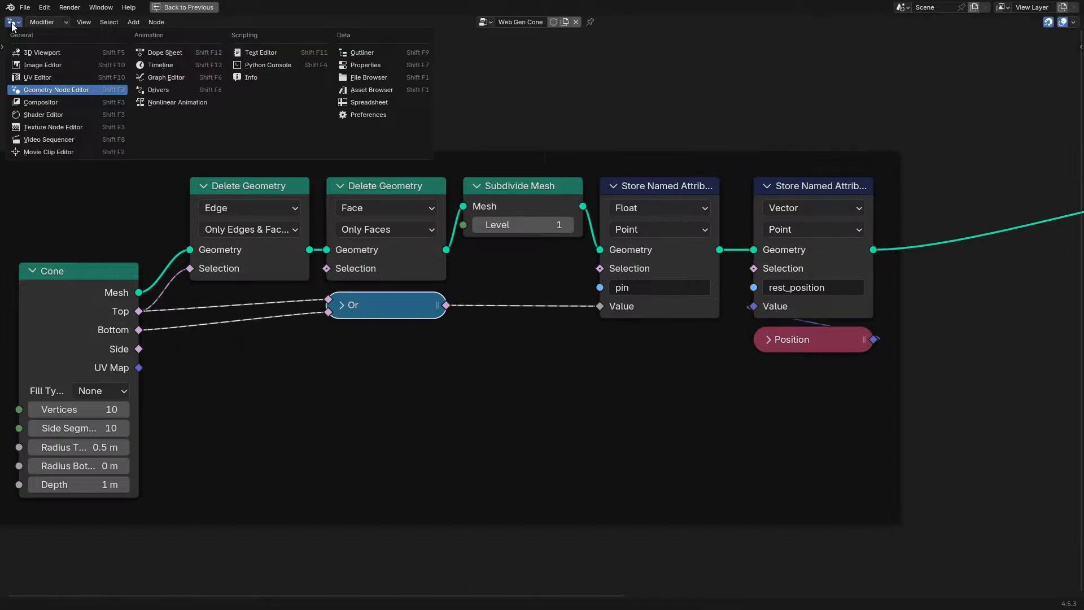
{"action": "left_click", "coordinate": [37, 114]}
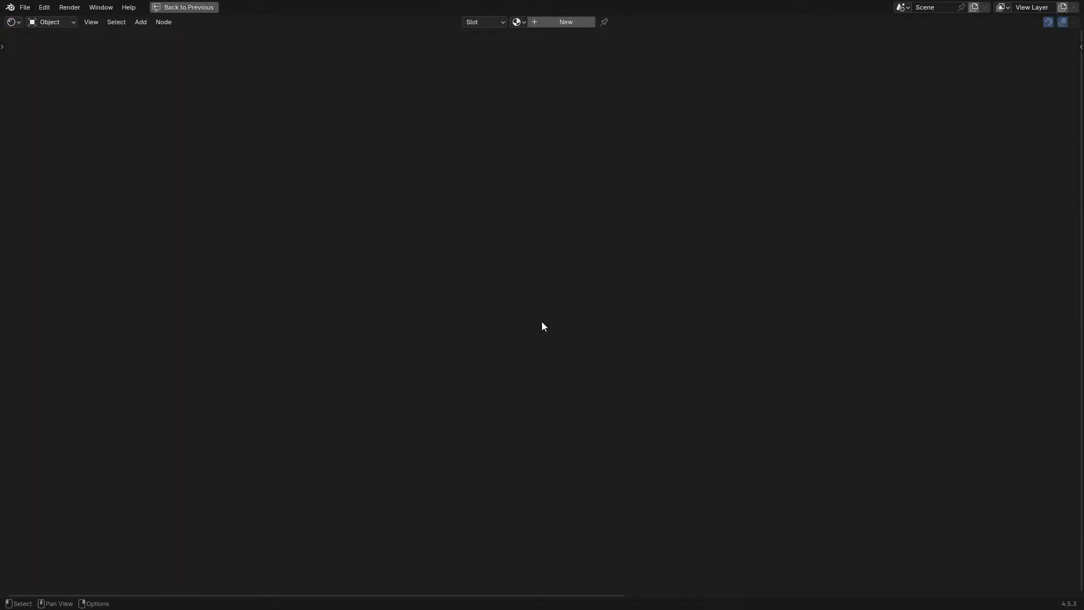
{"action": "key", "text": "ctrl+space"}
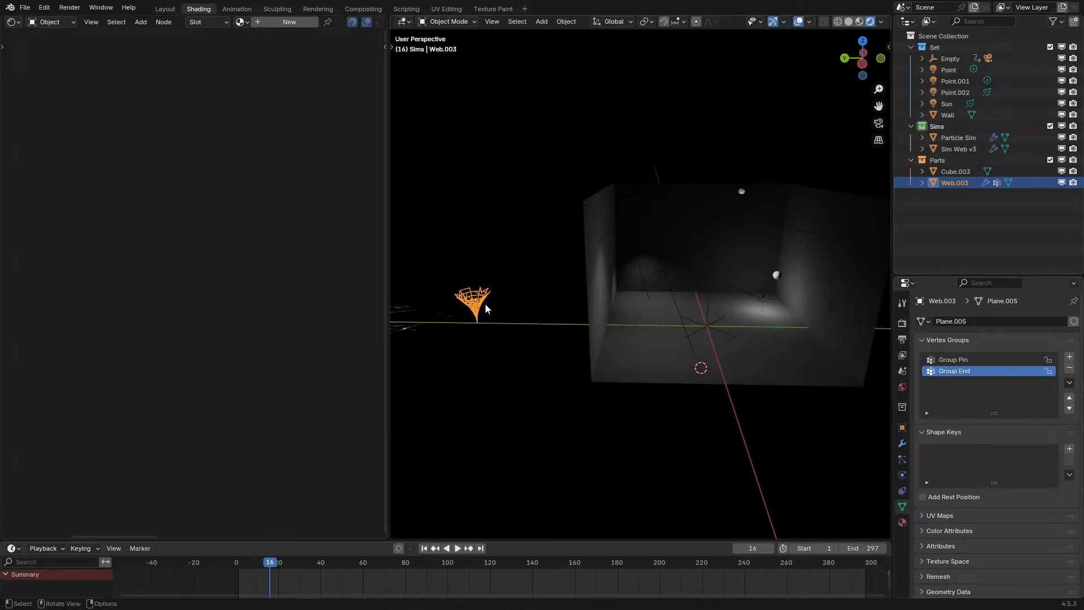
{"action": "key", "text": "space"}
{"action": "left_click", "coordinate": [757, 285]}
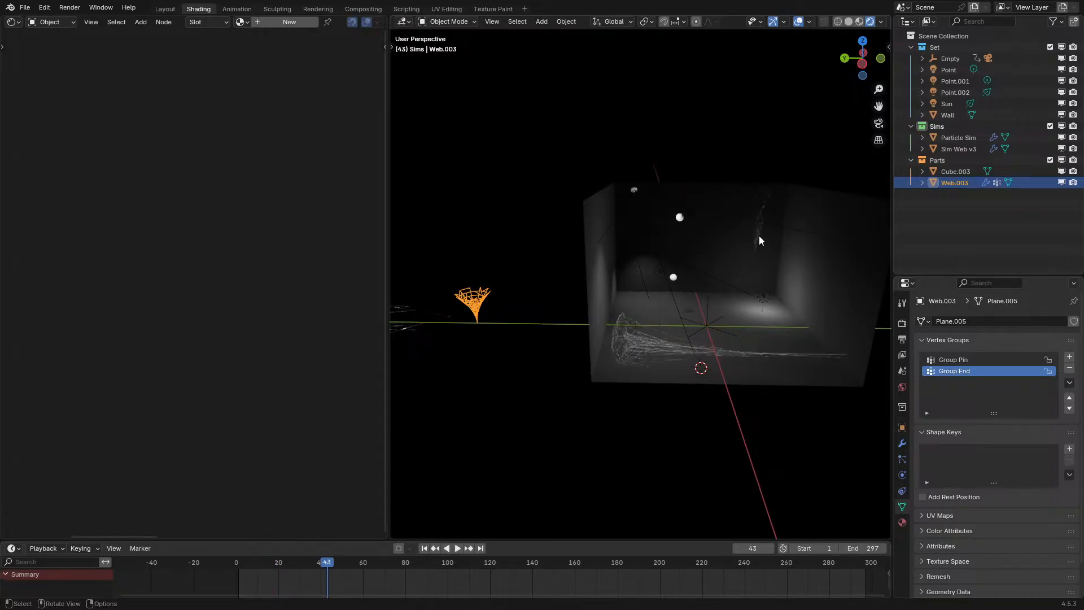
{"action": "key", "text": "ctrl+space"}
{"action": "scroll", "coordinate": [555, 415], "scroll_direction": "down", "scroll_amount": 2}
{"action": "scroll", "coordinate": [556, 415], "scroll_direction": "up", "scroll_amount": 1}
{"action": "left_click", "coordinate": [583, 490], "text": "ctrl+shift"}
{"action": "left_click", "coordinate": [583, 490], "text": "ctrl+shift"}
{"action": "left_click", "coordinate": [583, 490], "text": "ctrl+shift"}
{"action": "key", "text": "ctrl+space"}
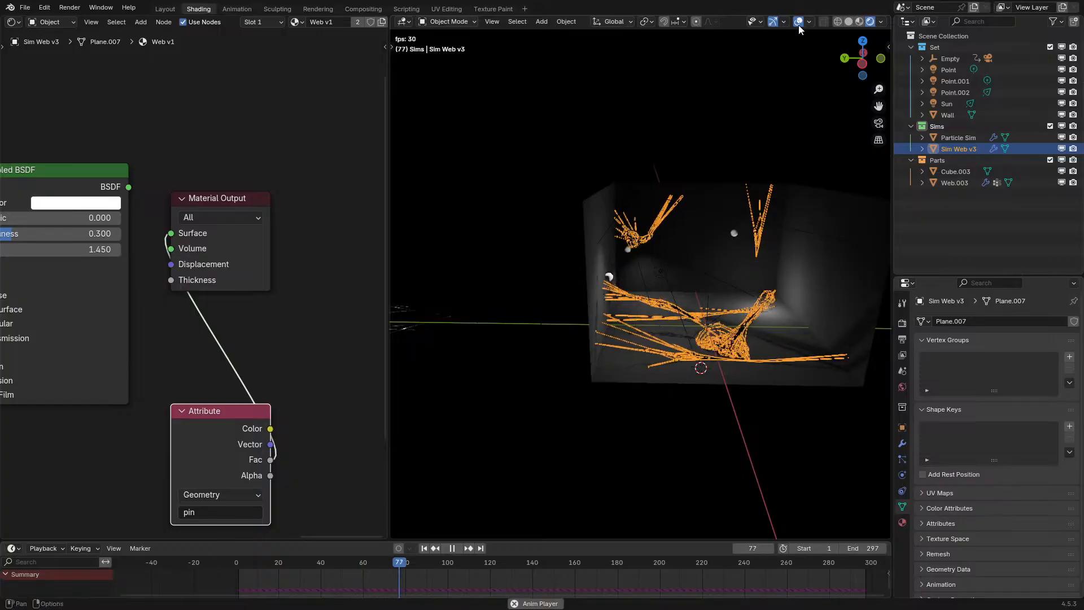
- Replay the simulation from the start with overlays hidden, inspect the pin values on the webs up close, and stop playback
{"action": "left_click", "coordinate": [219, 565]}
{"action": "mouse_move", "coordinate": [689, 344]}
{"action": "middle_mouse_down"}
{"action": "mouse_move", "coordinate": [675, 341]}
{"action": "mouse_move", "coordinate": [692, 338]}
{"action": "middle_mouse_up"}
{"action": "scroll", "coordinate": [675, 340], "scroll_direction": "up", "scroll_amount": 5}
{"action": "scroll", "coordinate": [691, 342], "scroll_direction": "up", "scroll_amount": 2}
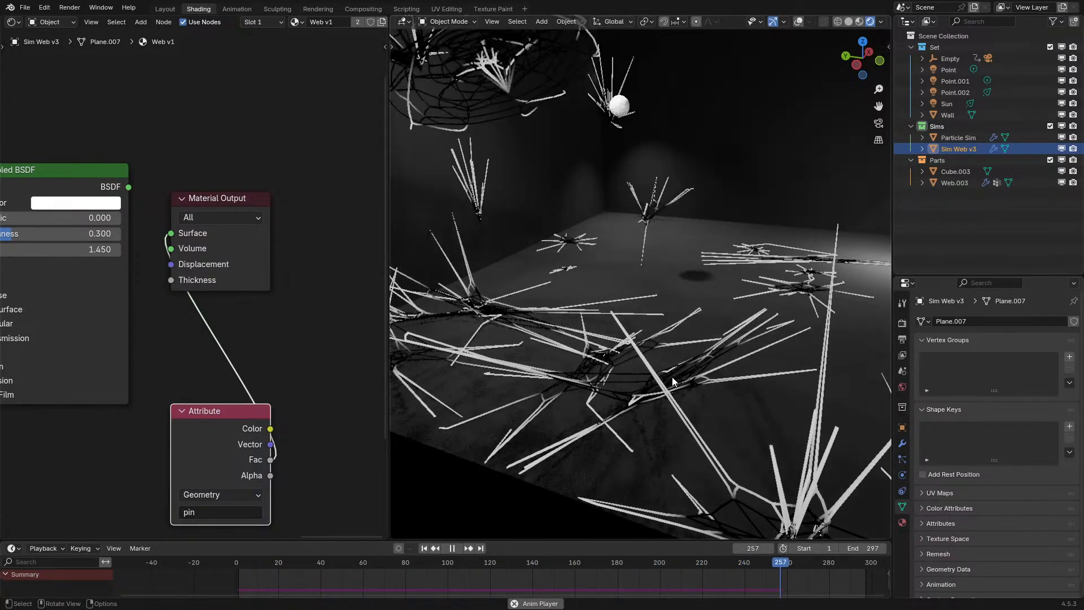
{"action": "key", "text": "space"}
{"action": "middle_click_drag", "start_coordinate": [672, 377], "coordinate": [709, 388]}
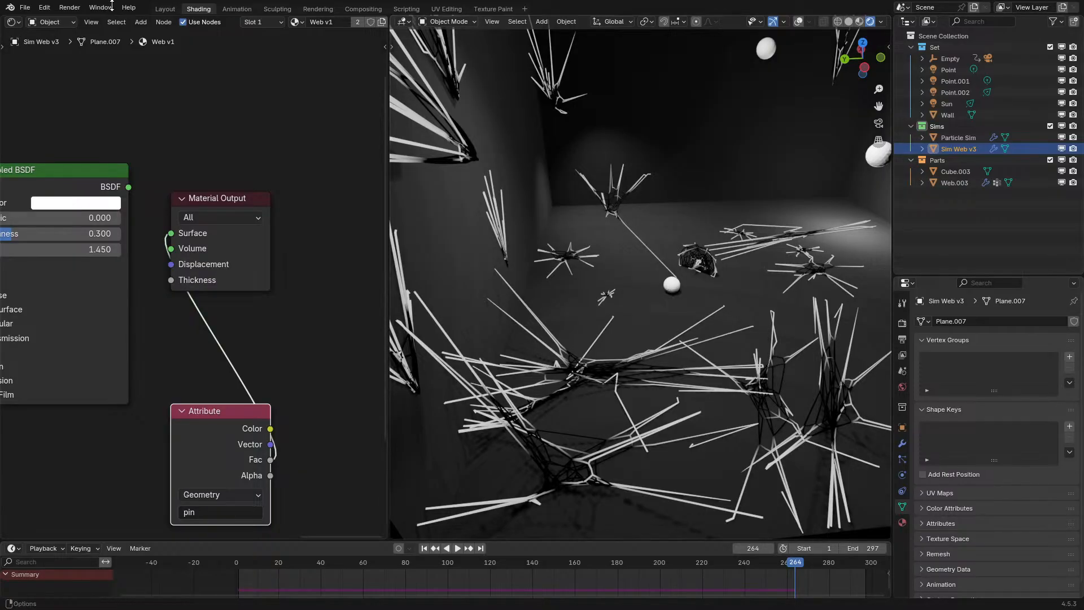
- Return to the geometry nodes and examine Sim Web v3's Pin and Collision frames and Web.003's Web Gen Cone setup
{"action": "left_click", "coordinate": [13, 21]}
{"action": "left_click", "coordinate": [40, 115]}
{"action": "scroll", "coordinate": [189, 326], "scroll_direction": "down", "scroll_amount": 5}
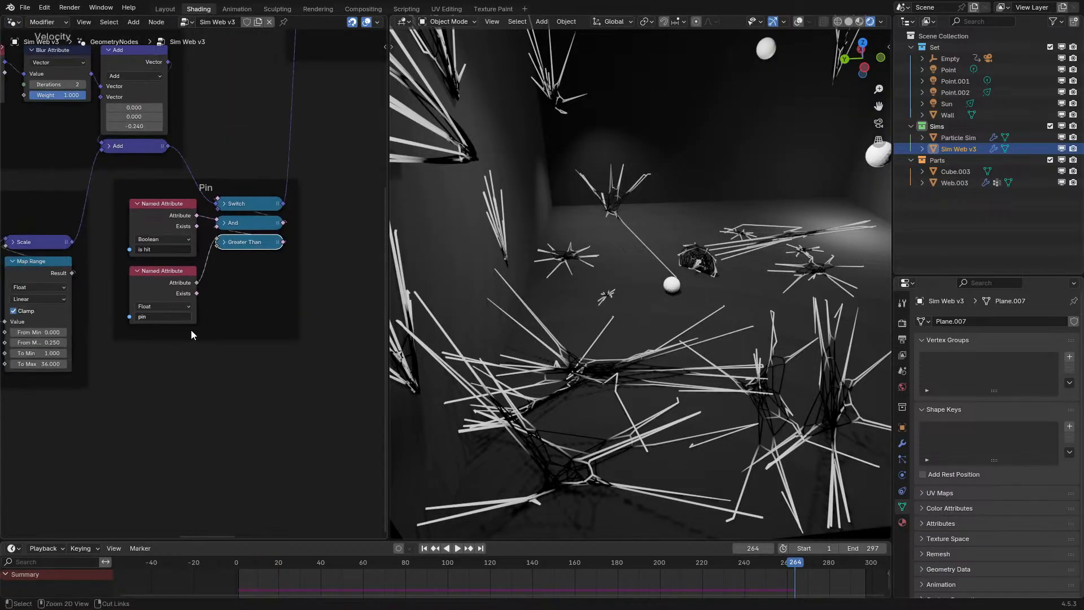
{"action": "key", "text": "ctrl+space"}
{"action": "middle_click_drag", "start_coordinate": [729, 229], "coordinate": [394, 429]}
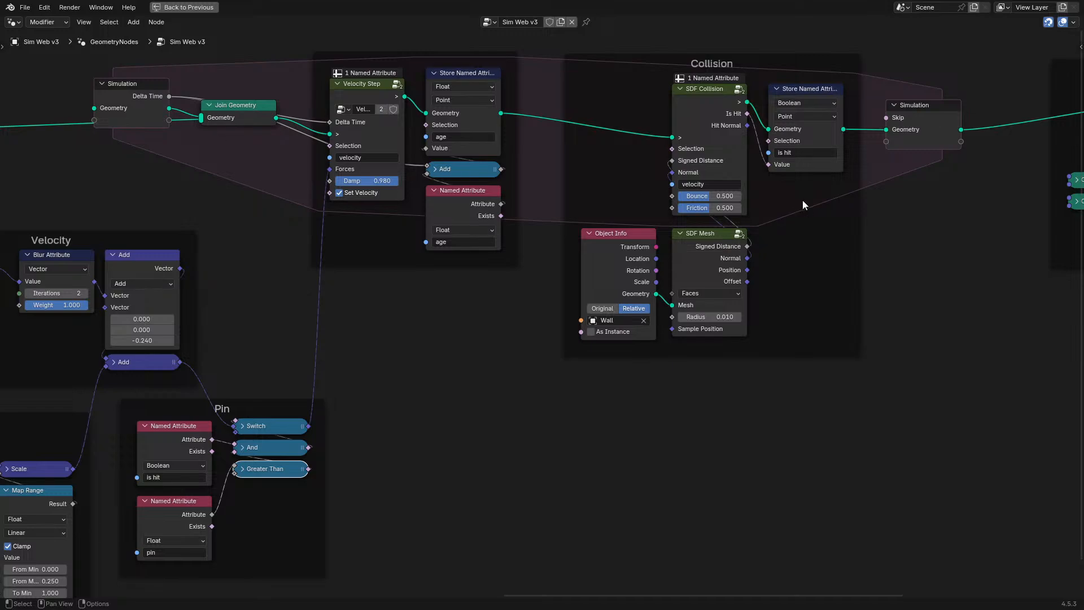
{"action": "middle_click_drag", "start_coordinate": [802, 200], "coordinate": [431, 266]}
{"action": "key", "text": "ctrl+space"}
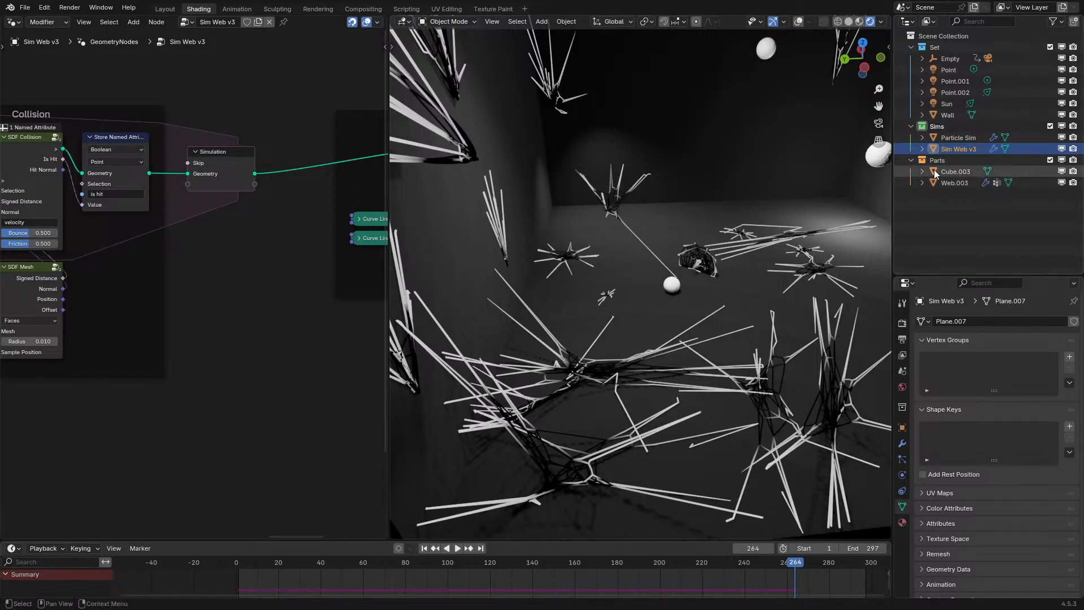
{"action": "left_click", "coordinate": [954, 182]}
{"action": "key", "text": "ctrl+space"}
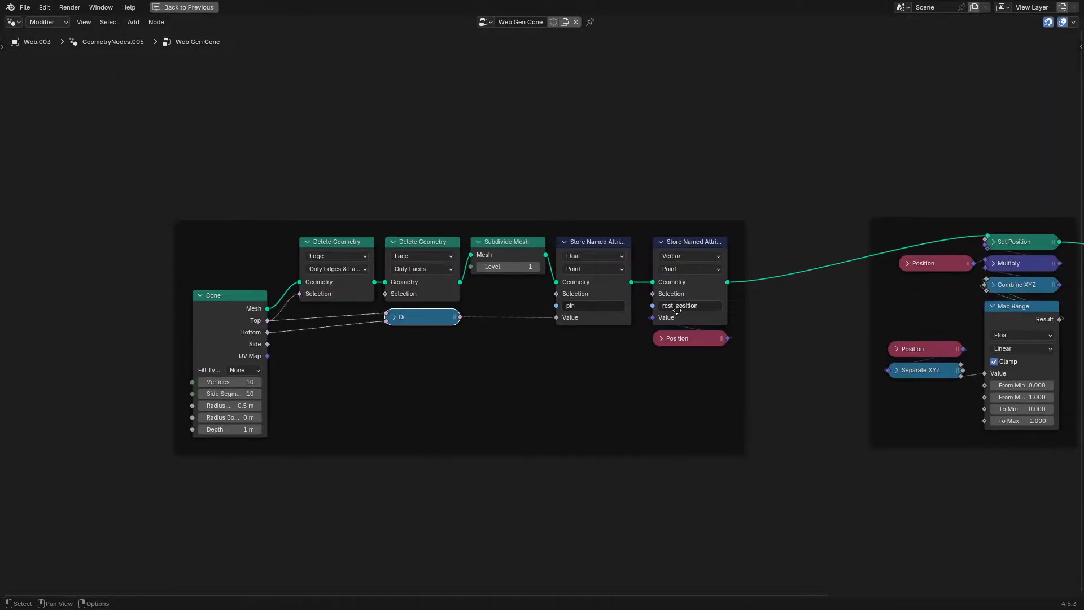
{"action": "scroll", "coordinate": [599, 286], "scroll_direction": "up", "scroll_amount": 2}
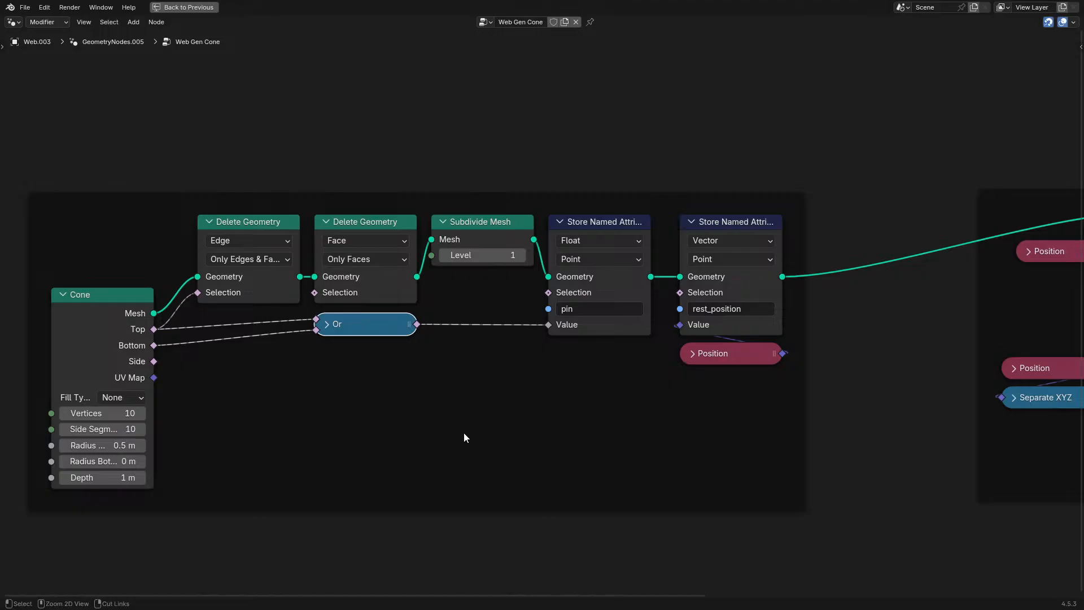
{"action": "key", "text": "ctrl+space"}
- In Web.003's Web Gen Connections1 nodes, connect Extrude Mesh's Mesh output directly to Subdivide Mesh, bypassing Set Position and Merge by Distance
{"action": "left_click", "coordinate": [903, 444]}
{"action": "left_click", "coordinate": [953, 432]}
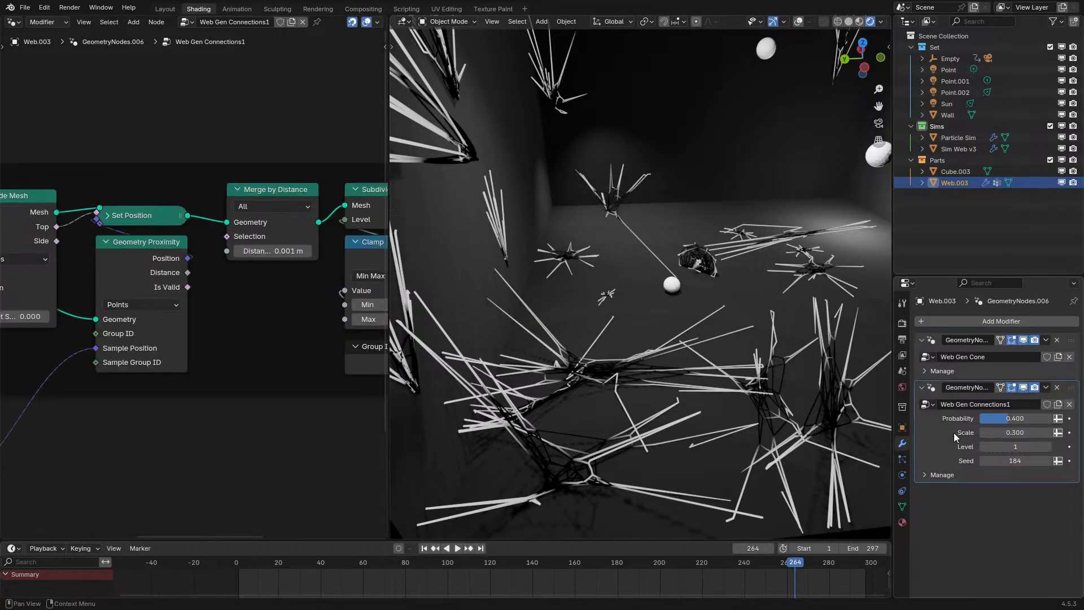
{"action": "key", "text": "ctrl+space"}
{"action": "left_click", "coordinate": [343, 221]}
{"action": "middle_click_drag", "start_coordinate": [177, 479], "coordinate": [485, 440]}
{"action": "left_click_drag", "start_coordinate": [485, 441], "coordinate": [537, 433]}
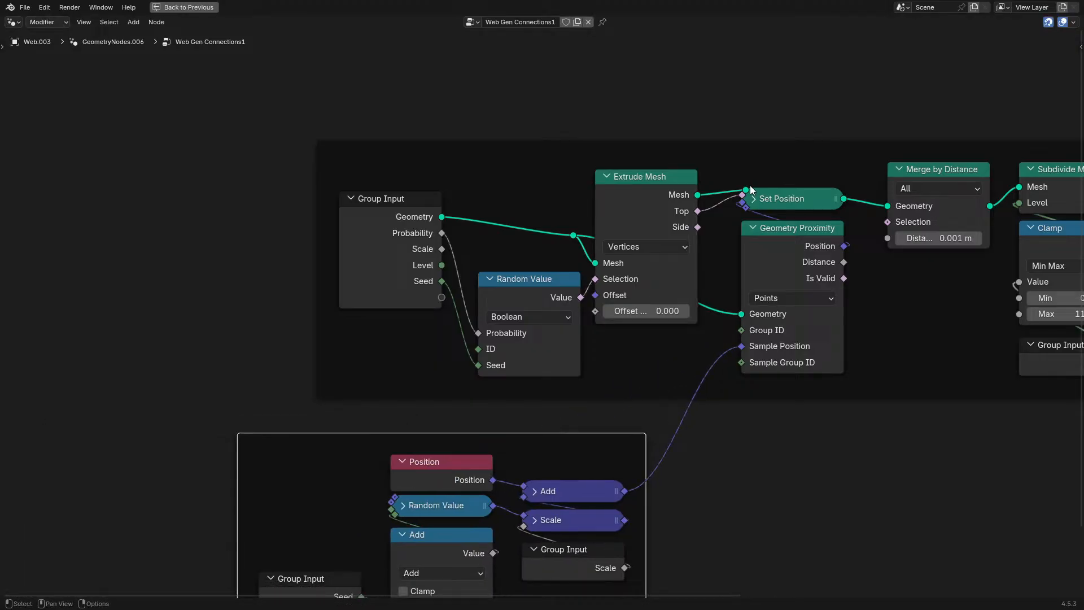
{"action": "left_click_drag", "start_coordinate": [843, 199], "coordinate": [835, 264]}
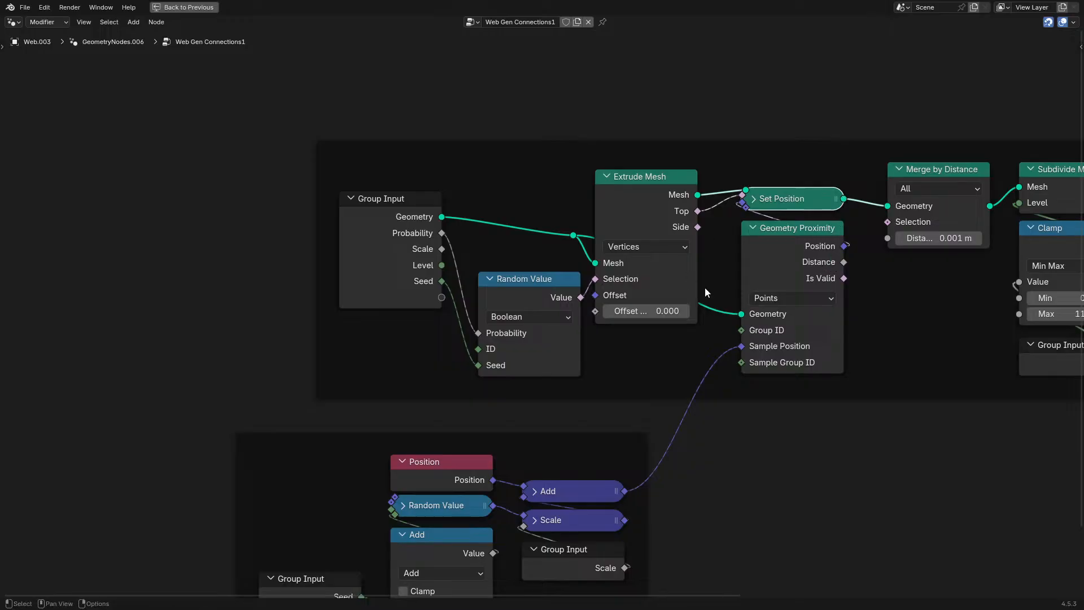
{"action": "middle_click_drag", "start_coordinate": [858, 255], "coordinate": [461, 350]}
{"action": "scroll", "coordinate": [383, 267], "scroll_direction": "up", "scroll_amount": 1}
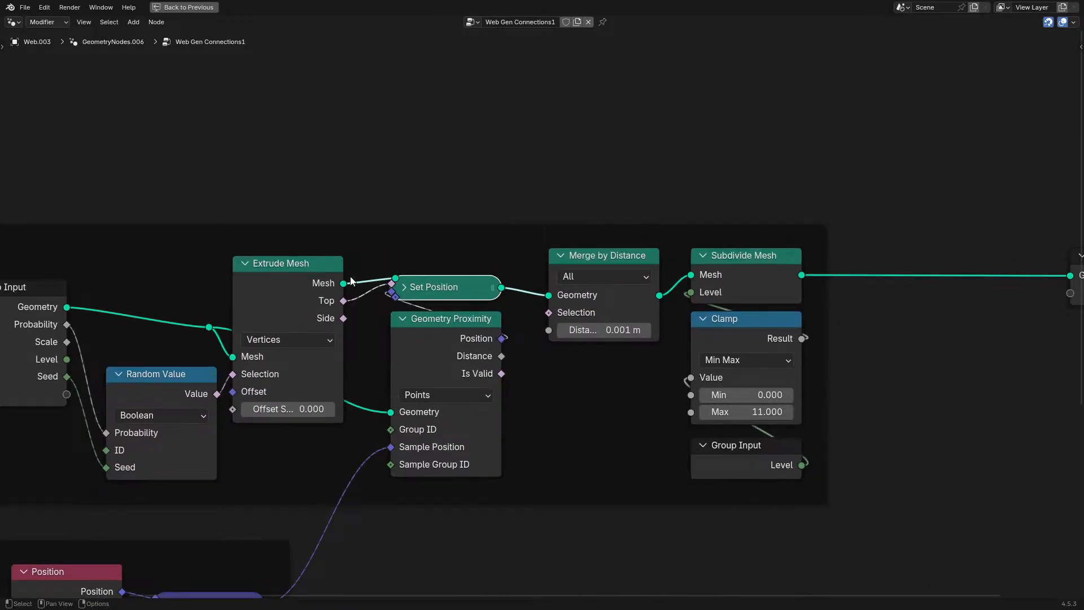
{"action": "key", "text": "ctrl+space"}
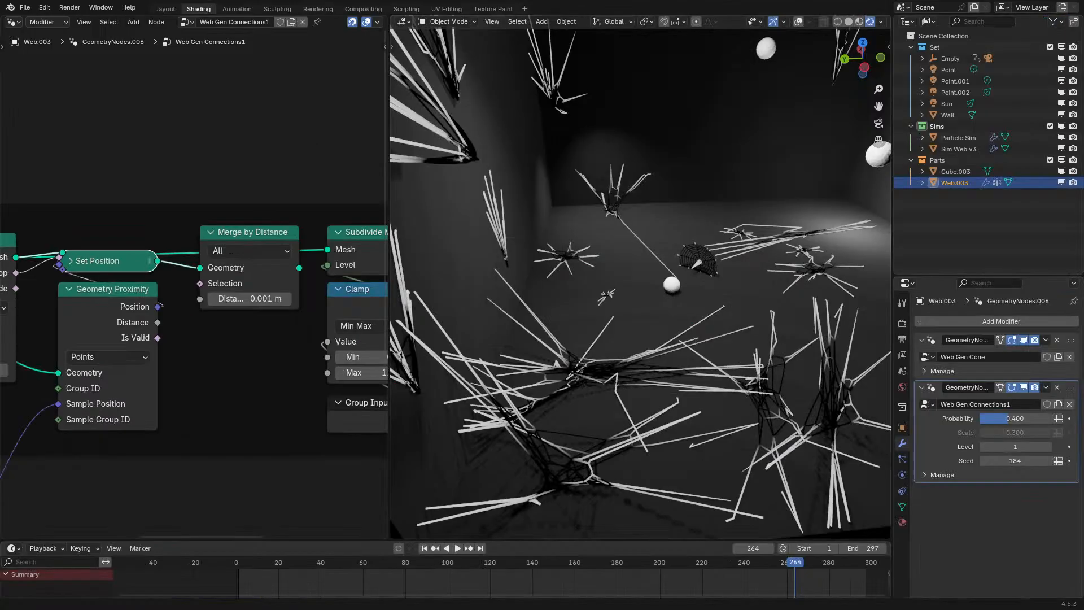
- Replay the simulation from the start to check the webs without merged connections, and stop playback
{"action": "left_click", "coordinate": [216, 559]}
{"action": "key", "text": "space"}
{"action": "key", "text": "space"}
{"action": "middle_click_drag", "start_coordinate": [368, 355], "coordinate": [260, 379]}
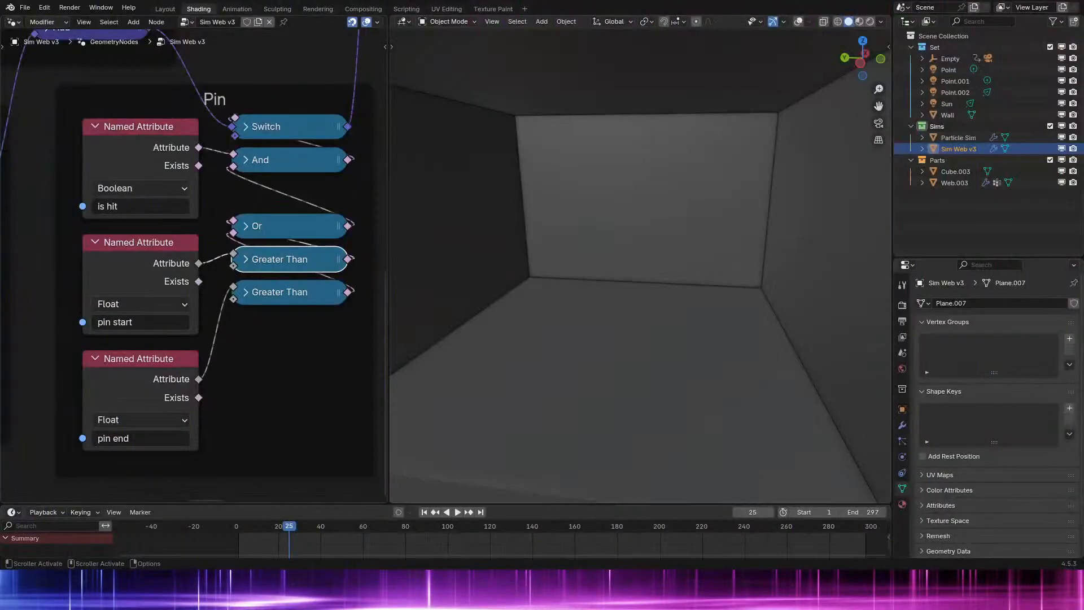
- Toggle the window to fullscreen, bring the whole Pin frame into view, and save the file
{"action": "middle_click_drag", "start_coordinate": [305, 370], "coordinate": [333, 373]}
{"action": "left_click", "coordinate": [101, 7]}
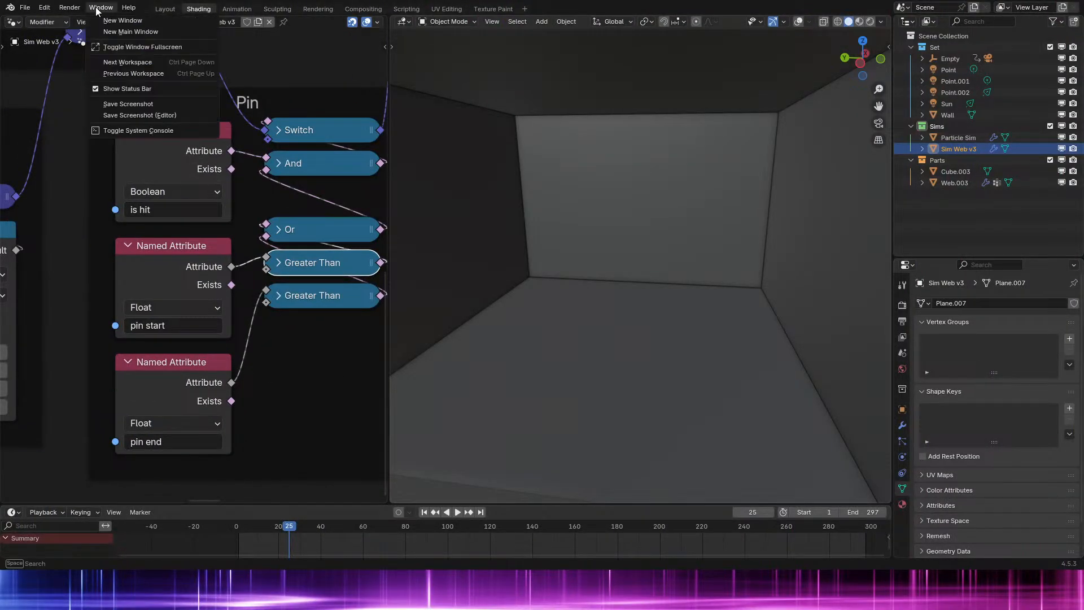
{"action": "left_click", "coordinate": [134, 47]}
{"action": "middle_click_drag", "start_coordinate": [351, 417], "coordinate": [293, 412]}
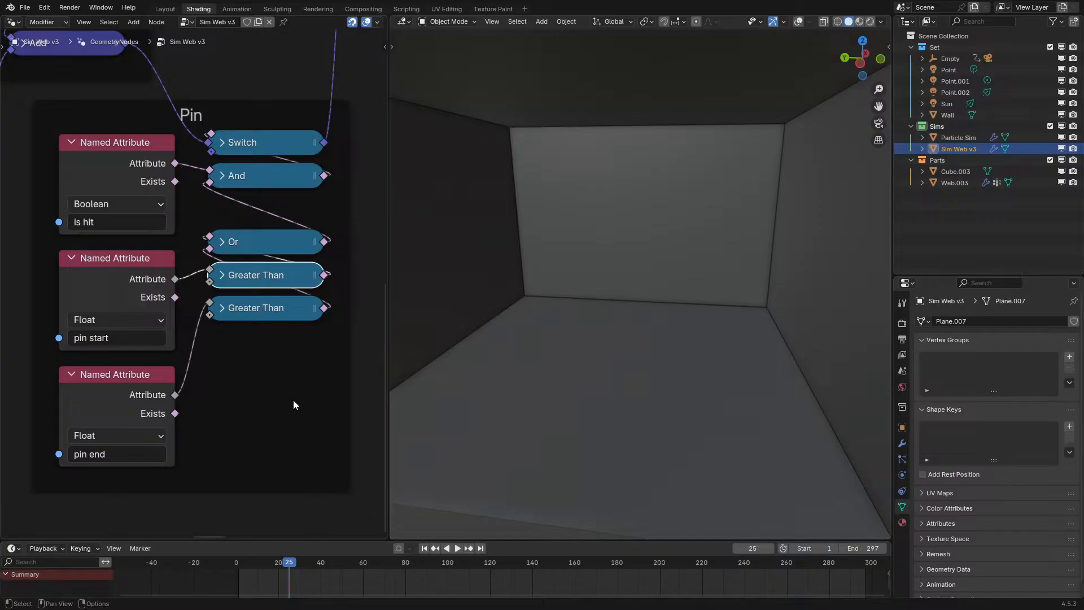
{"action": "key", "text": "ctrl+s"}
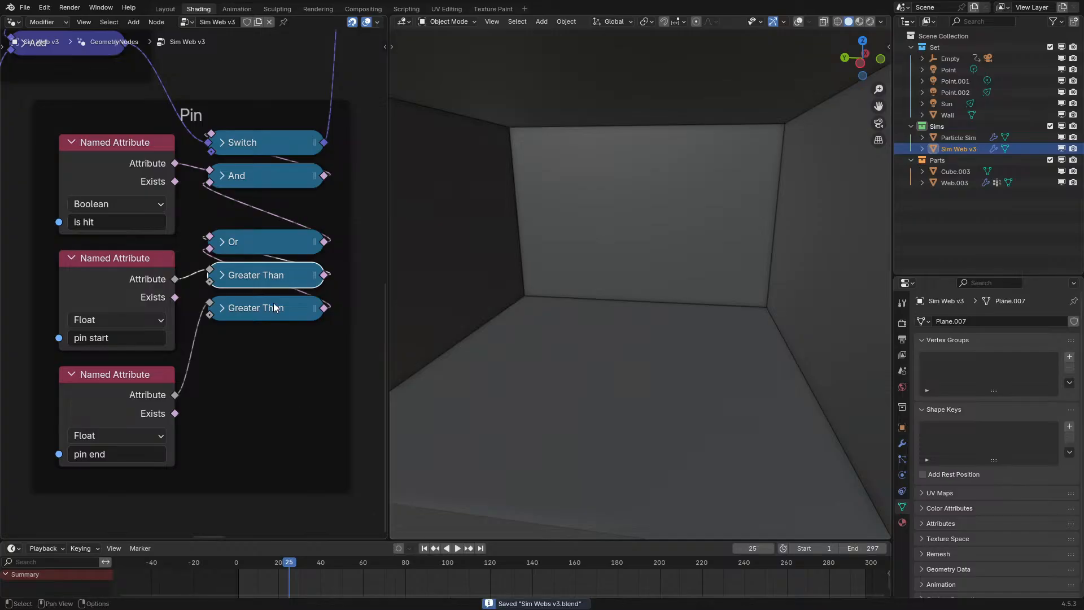
- In the Pin frame, connect the pin start attribute's Greater Than result directly to And and delete the Or node
{"action": "left_click_drag", "start_coordinate": [175, 279], "coordinate": [214, 272]}
{"action": "left_click_drag", "start_coordinate": [330, 281], "coordinate": [206, 189]}
{"action": "left_click", "coordinate": [246, 235]}
{"action": "key", "text": "ctrl+x"}
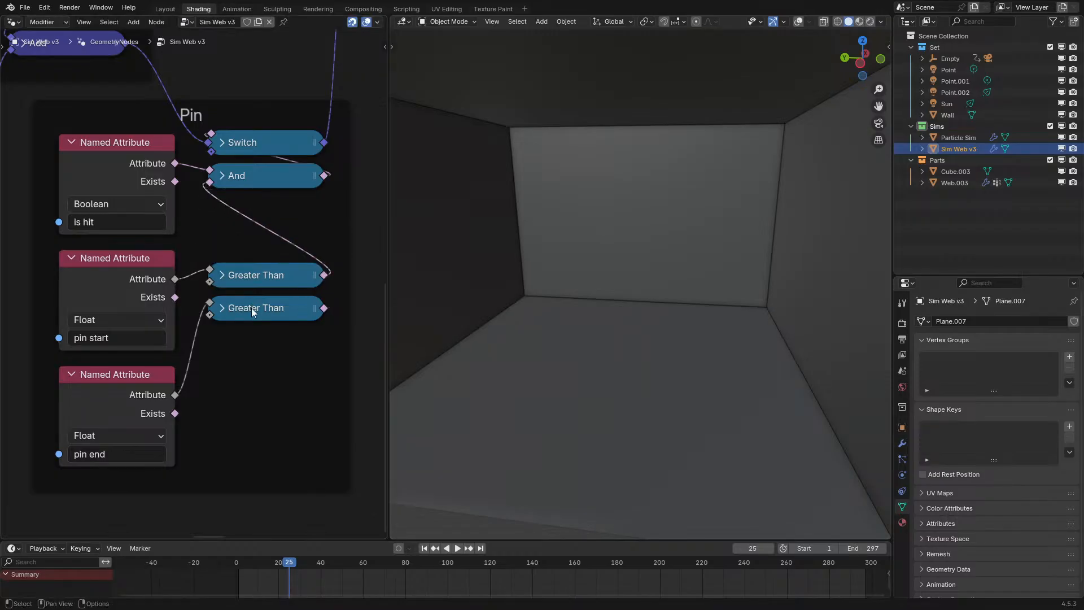
- Delete the second Greater Than and the pin end Named Attribute node from the Pin frame
{"action": "left_click", "coordinate": [251, 313]}
{"action": "key", "text": "x"}
{"action": "left_click", "coordinate": [96, 452]}
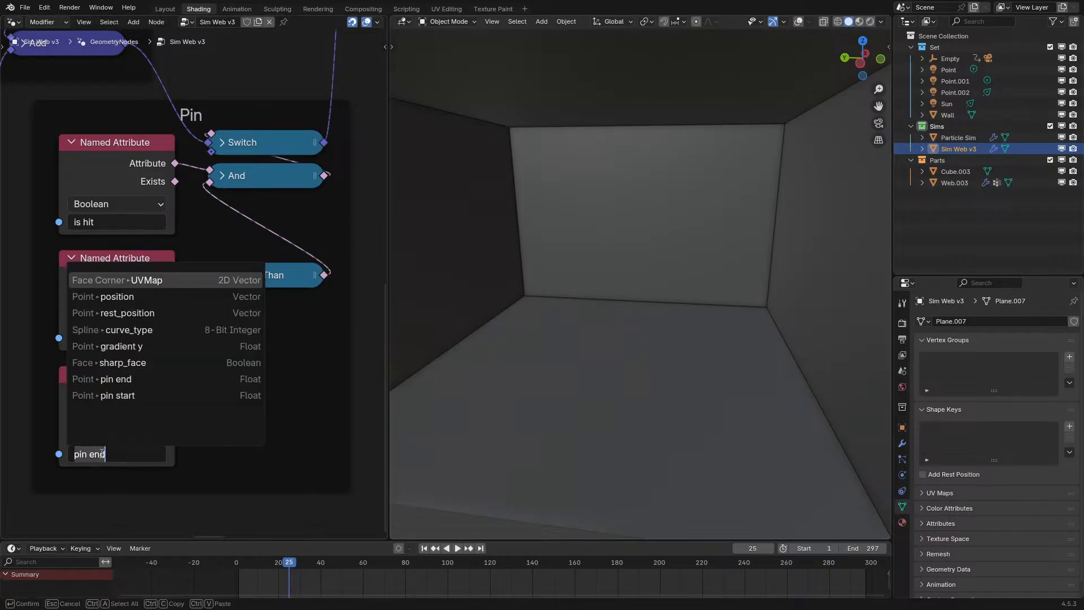
{"action": "key", "text": "Escape"}
{"action": "left_click", "coordinate": [79, 422]}
{"action": "key", "text": "x"}
- Change the attribute name in the remaining pin start Named Attribute node to pin
{"action": "left_click", "coordinate": [138, 334]}
{"action": "key", "text": "BackSpace"}
{"action": "key", "text": "BackSpace"}
{"action": "key", "text": "BackSpace"}
{"action": "key", "text": "BackSpace"}
{"action": "key", "text": "BackSpace"}
{"action": "key", "text": "BackSpace"}
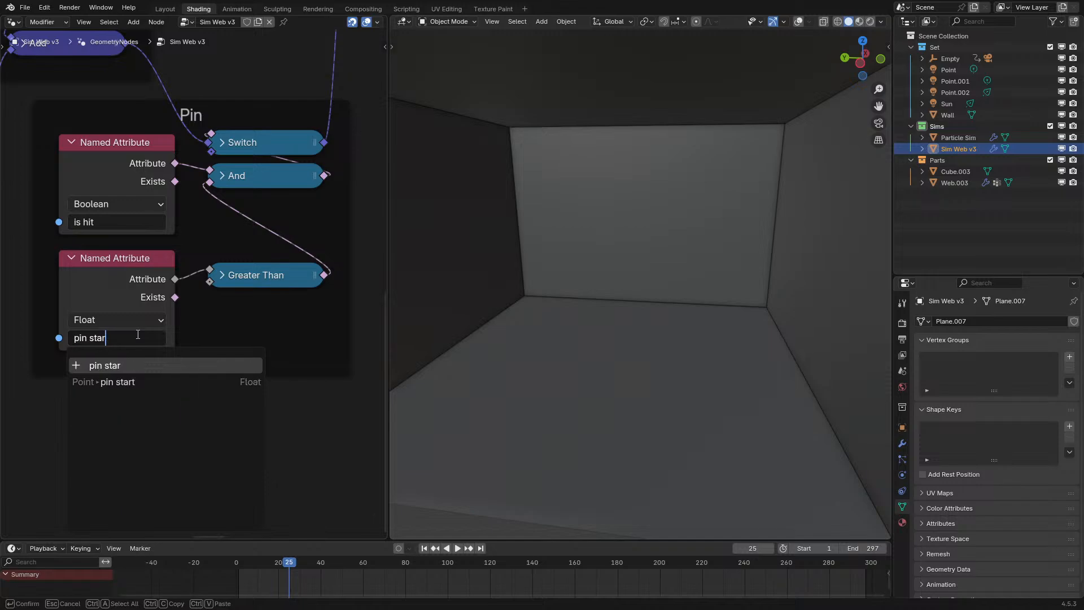
{"action": "key", "text": "Return"}
- In Web.003's Web Gen Cone nodes, rename the stored pin end attribute to pin
{"action": "left_click", "coordinate": [954, 182]}
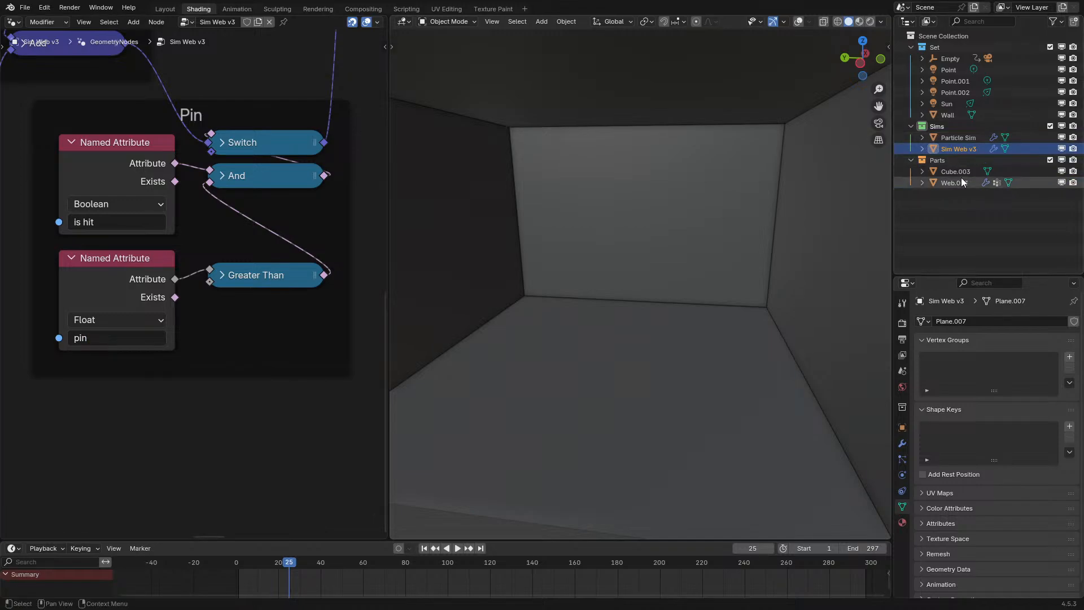
{"action": "key", "text": "ctrl+space"}
{"action": "left_click", "coordinate": [675, 284]}
{"action": "key", "text": "BackSpace"}
{"action": "key", "text": "BackSpace"}
{"action": "key", "text": "BackSpace"}
{"action": "key", "text": "BackSpace"}
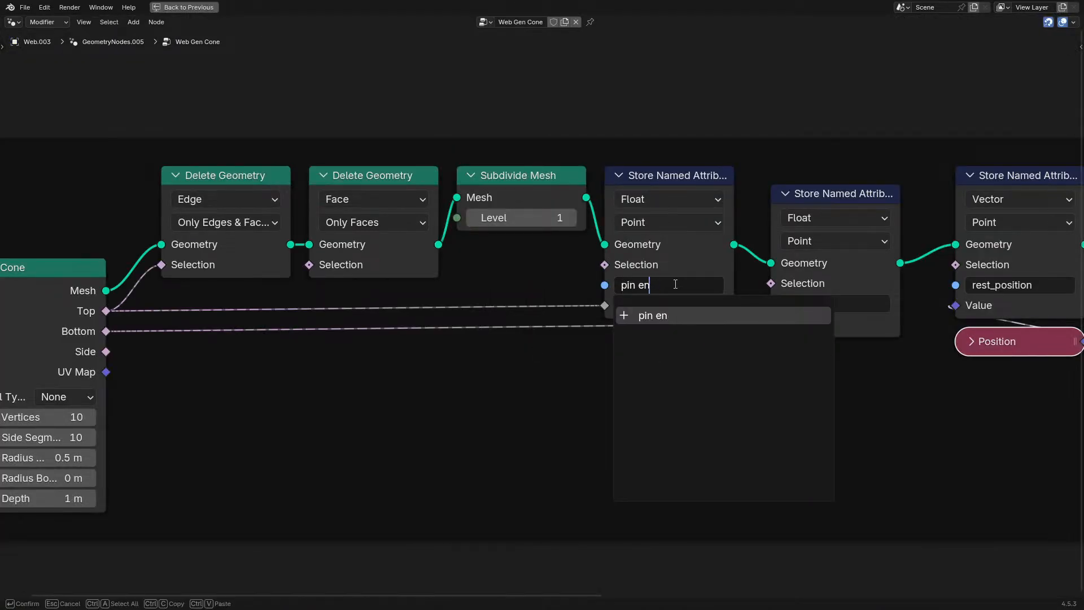
{"action": "key", "text": "Return"}
- Connect the pin store node to rest_position's, delete the pin start Store Named Attribute, and move the rest_position and Position nodes into the gap
{"action": "left_click_drag", "start_coordinate": [733, 244], "coordinate": [955, 245]}
{"action": "left_click", "coordinate": [819, 204]}
{"action": "key", "text": "x"}
{"action": "left_click_drag", "start_coordinate": [825, 390], "coordinate": [1020, 263]}
{"action": "key", "text": "g"}
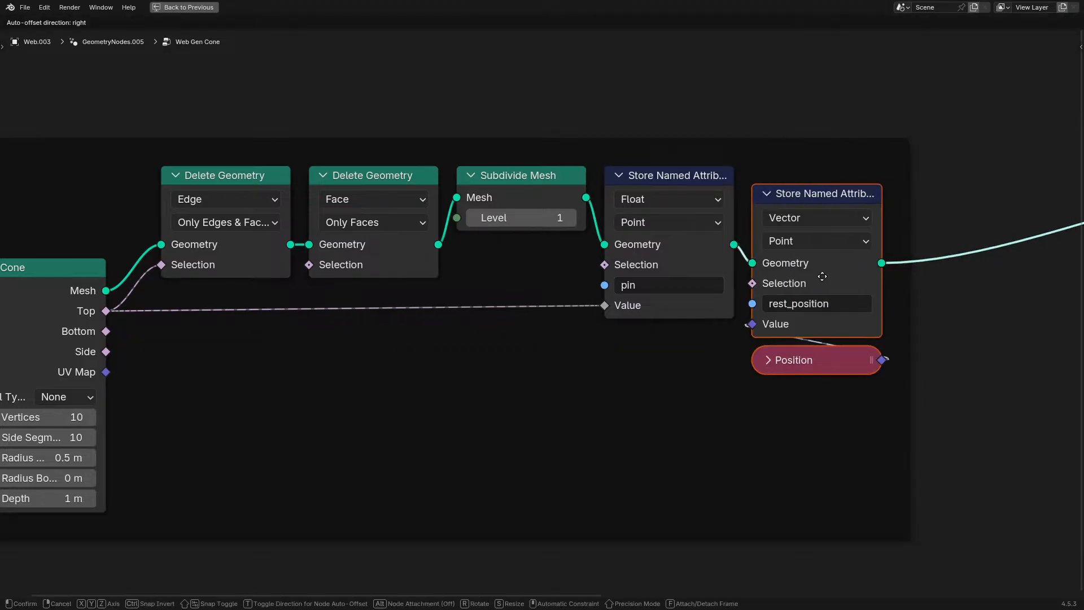
{"action": "left_click", "coordinate": [828, 262]}
- Return the timeline to frame 0 and remove the Group End and Group Pin vertex groups from Web.003
{"action": "key", "text": "ctrl+space"}
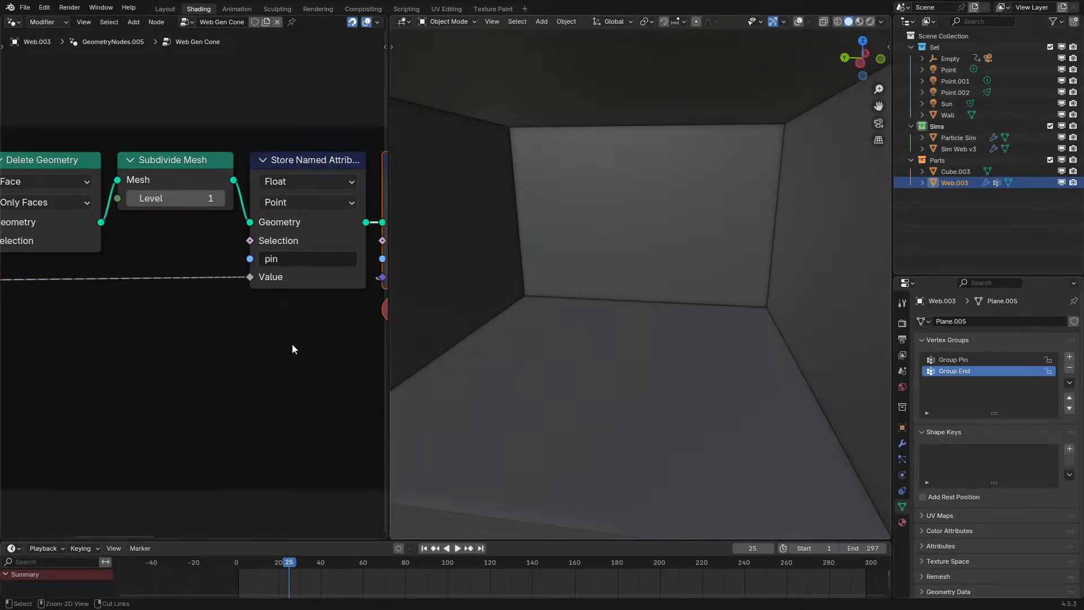
{"action": "left_click", "coordinate": [182, 572]}
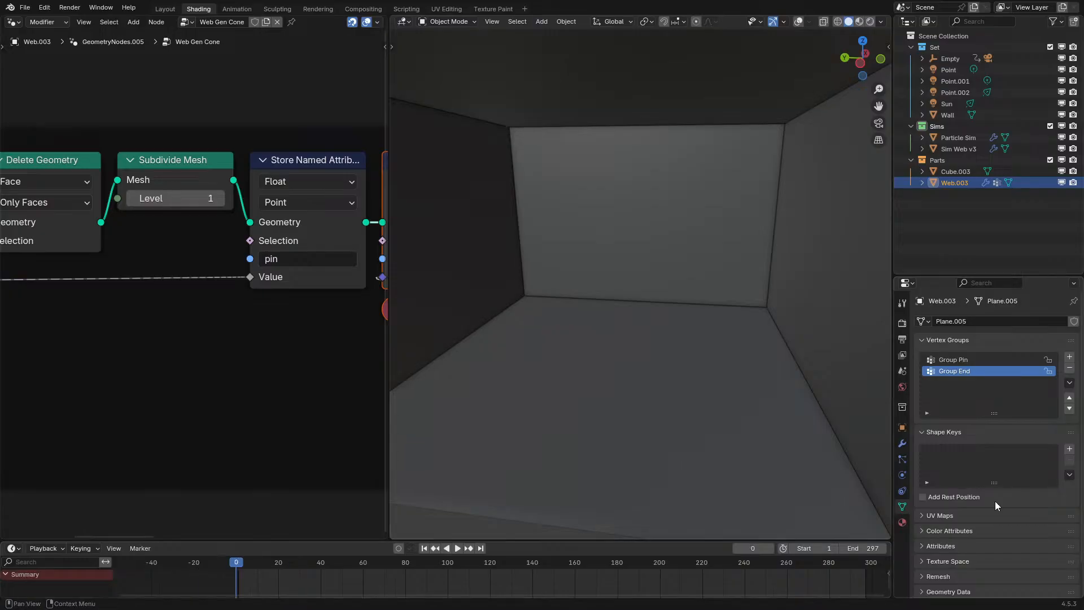
{"action": "left_click_drag", "start_coordinate": [892, 517], "coordinate": [889, 516]}
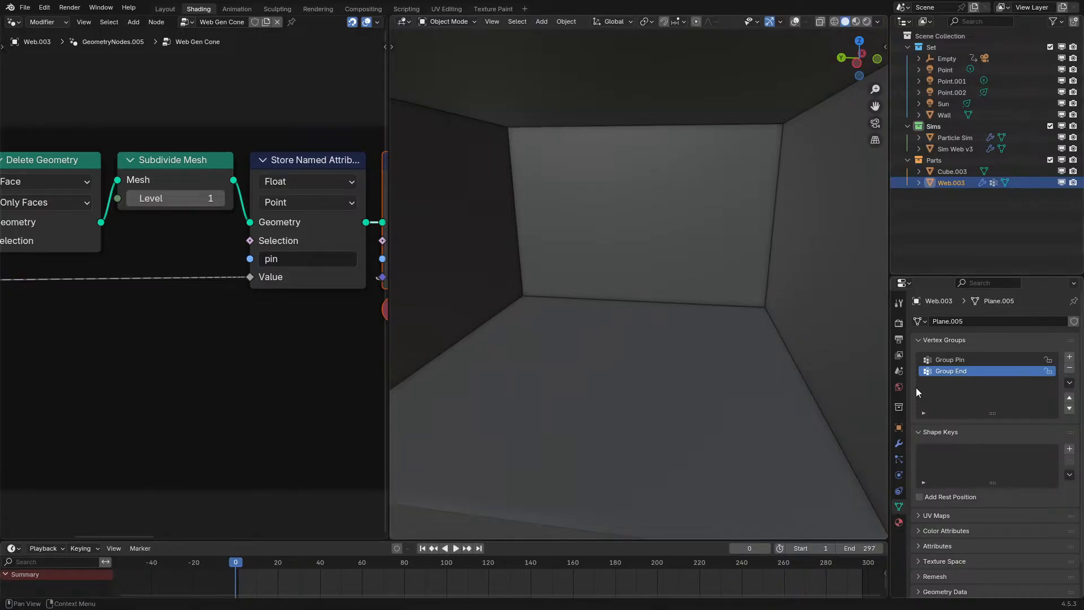
{"action": "left_click", "coordinate": [1069, 368]}
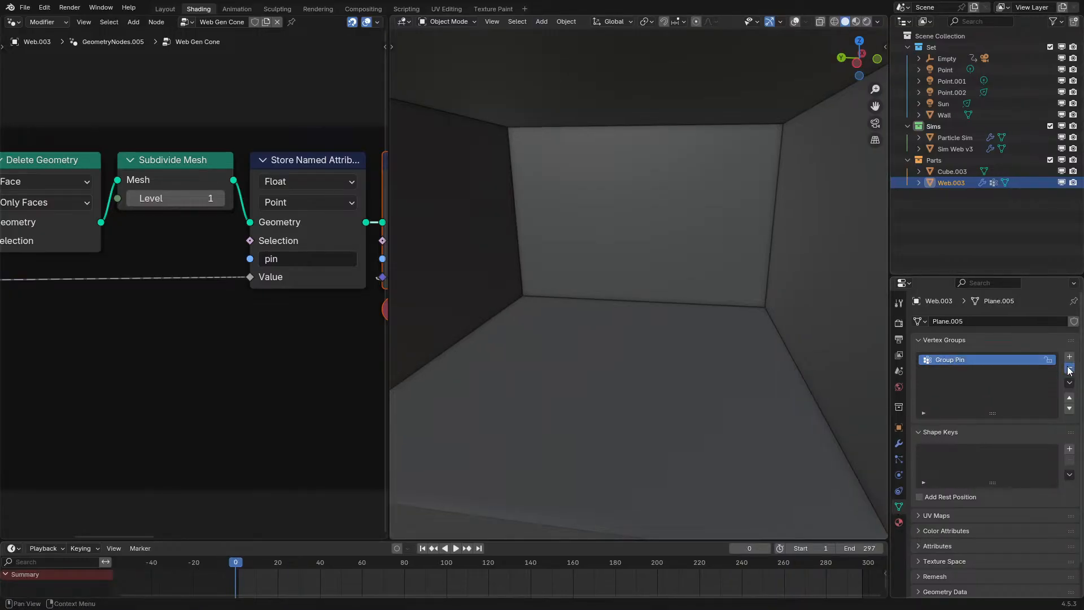
{"action": "left_click", "coordinate": [1069, 368]}
- Open Web.003's Web Gen Connections1 modifier nodes and connect Extrude Mesh's Mesh output directly to Subdivide Mesh's Mesh input
{"action": "left_click", "coordinate": [899, 444]}
{"action": "left_click", "coordinate": [933, 442]}
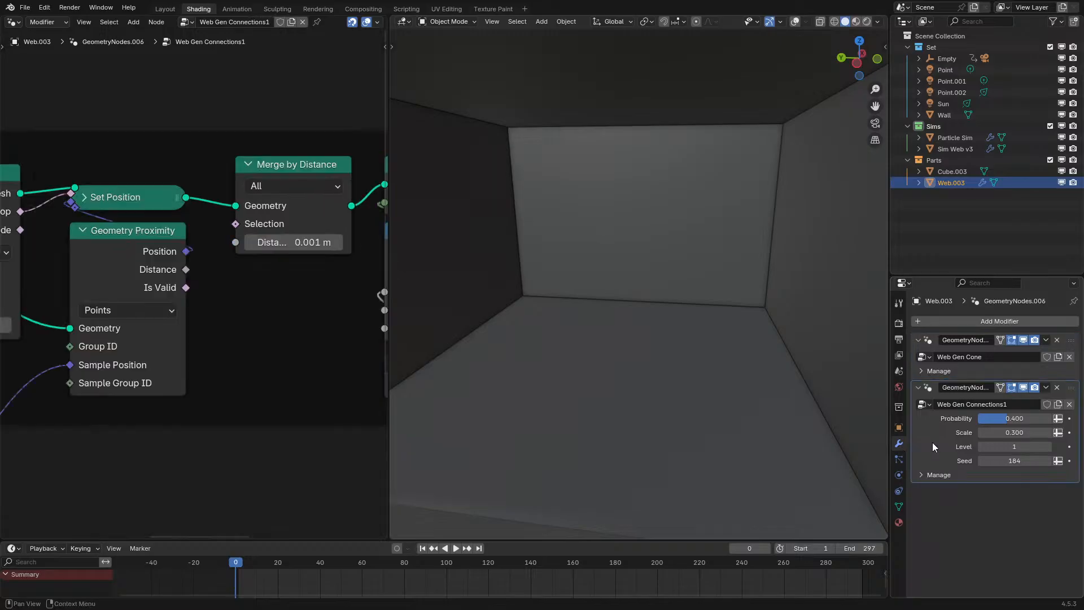
{"action": "key", "text": "ctrl+space"}
{"action": "scroll", "coordinate": [401, 231], "scroll_direction": "down", "scroll_amount": 2}
{"action": "left_click_drag", "start_coordinate": [399, 238], "coordinate": [698, 231]}
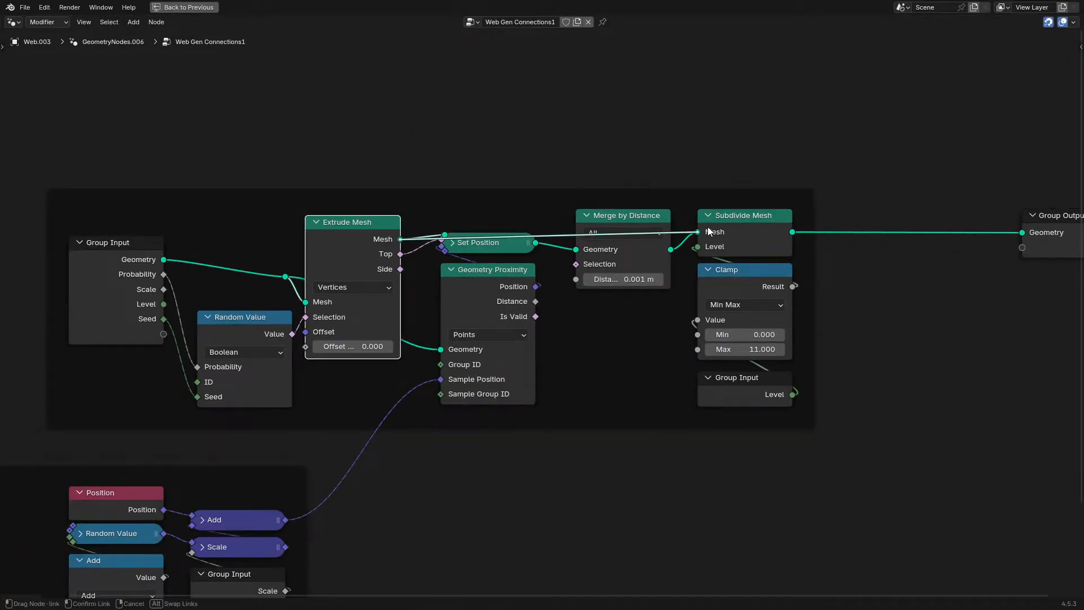
{"action": "key", "text": "ctrl+space"}
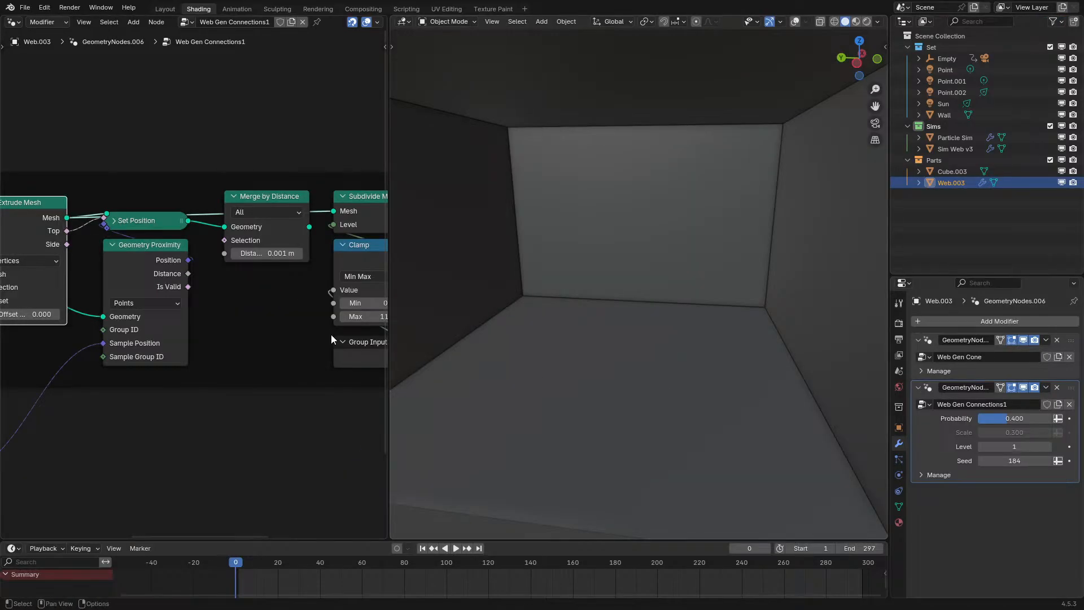
{"action": "middle_click_drag", "start_coordinate": [314, 330], "coordinate": [279, 348]}
{"action": "left_click_drag", "start_coordinate": [359, 374], "coordinate": [268, 243]}
{"action": "left_click", "coordinate": [308, 270]}
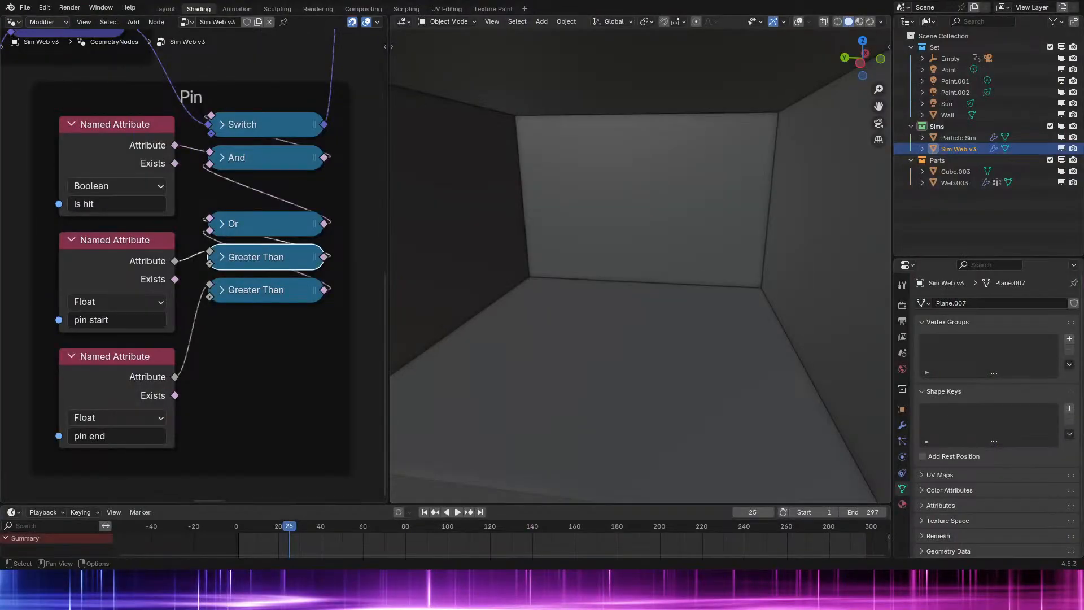
- Make the window full screen and change the pin start Named Attribute in Sim Web v3's Pin frame to pin
{"action": "left_click", "coordinate": [101, 8]}
{"action": "left_click", "coordinate": [117, 48]}
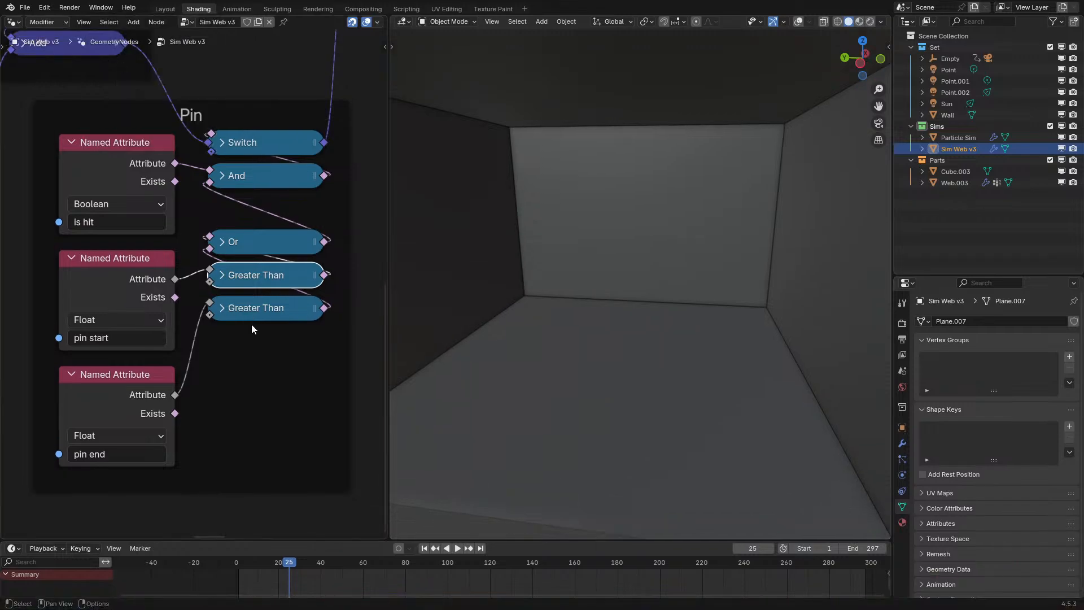
{"action": "left_click", "coordinate": [138, 335]}
{"action": "left_click", "coordinate": [131, 335]}
{"action": "key", "text": "BackSpace"}
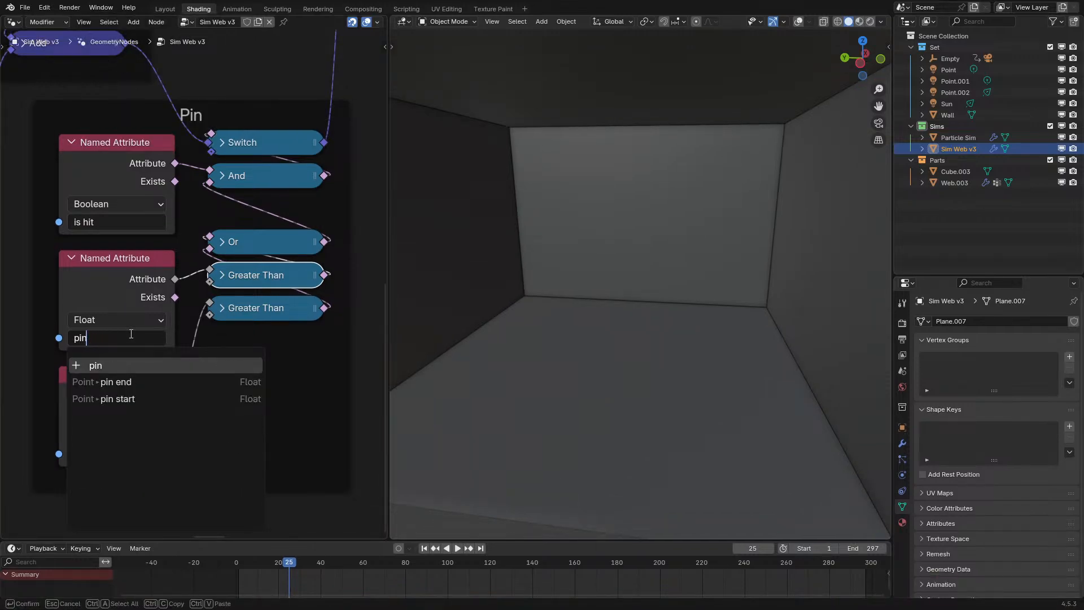
{"action": "key", "text": "Return"}
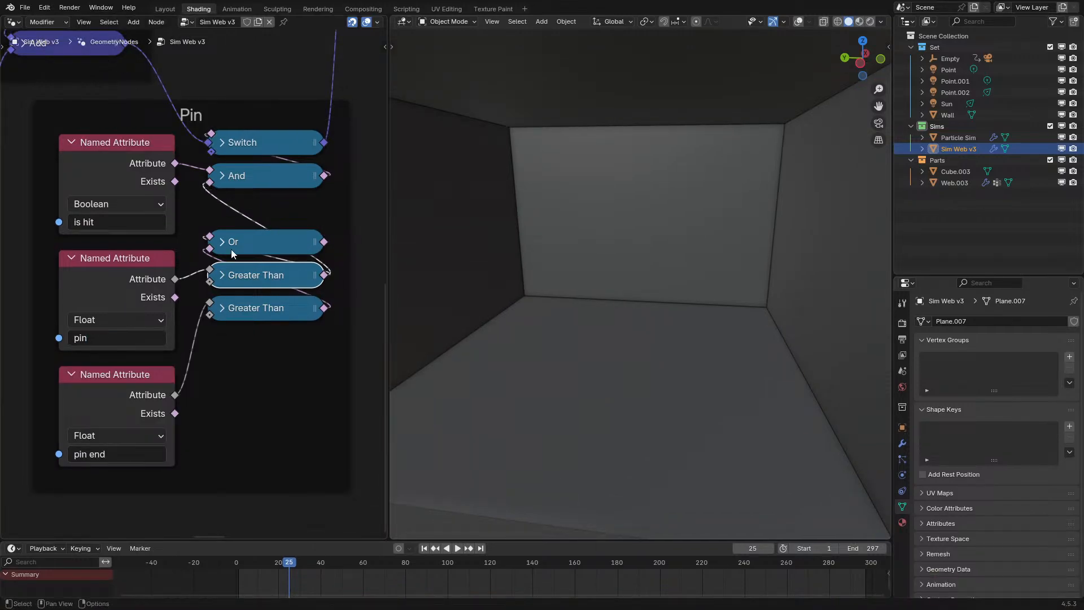
- Delete the Or node, the lower Greater Than and the pin end Named Attribute from the Pin frame, keeping the remaining Greater Than linked to And
{"action": "left_click", "coordinate": [232, 249]}
{"action": "key", "text": "ctrl+x"}
{"action": "left_click", "coordinate": [227, 315]}
{"action": "key", "text": "ctrl+x"}
{"action": "left_click", "coordinate": [116, 399]}
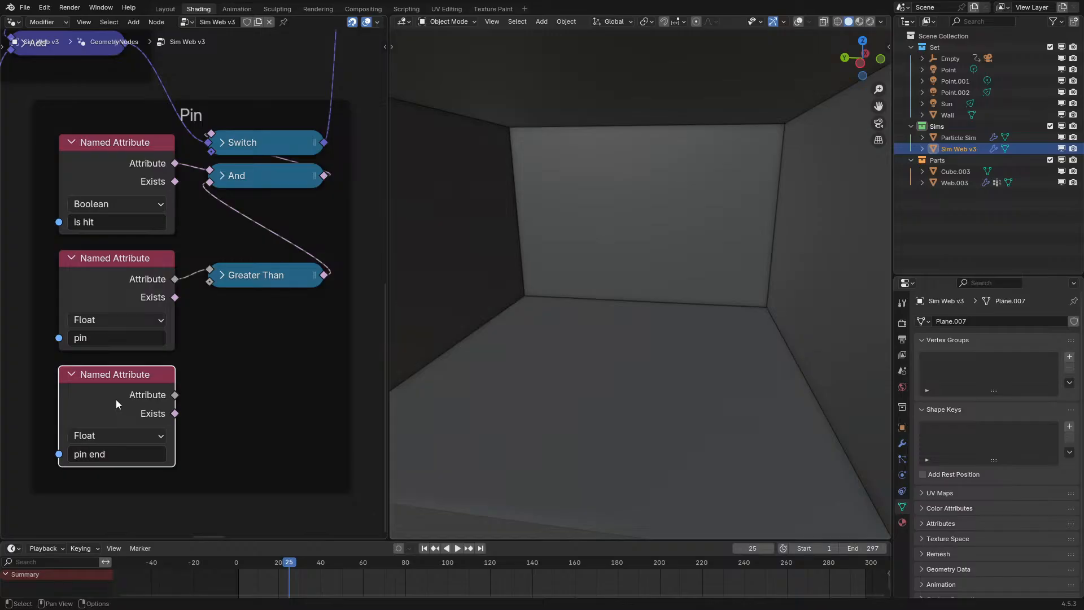
{"action": "key", "text": "ctrl+x"}
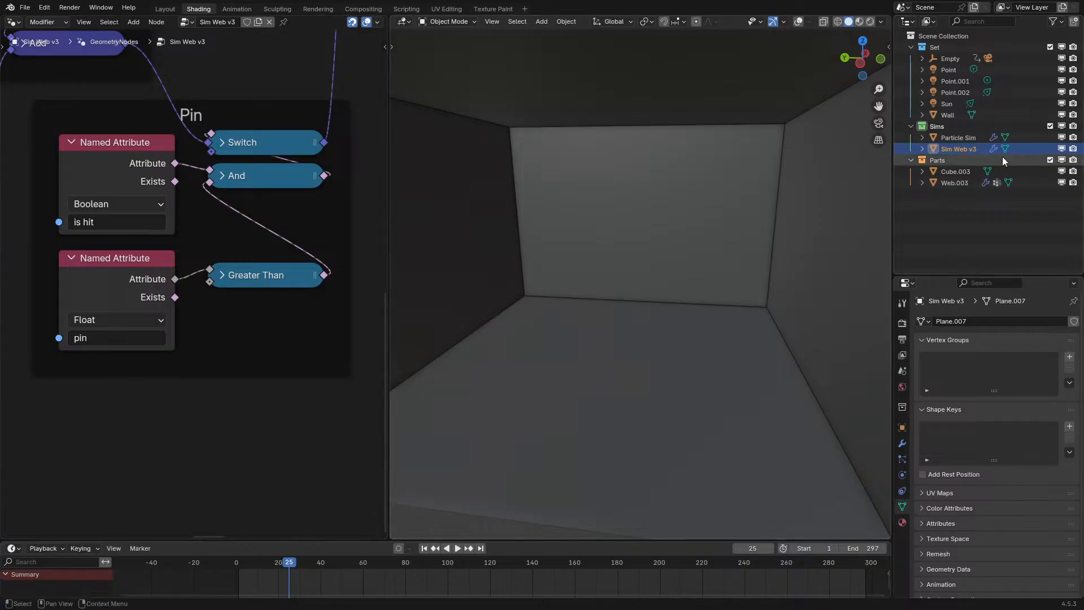
- Select Web.003, show its modifiers, and open the Web Gen Connections1 node tree
{"action": "left_click", "coordinate": [960, 187]}
{"action": "scroll", "coordinate": [254, 306], "scroll_direction": "down", "scroll_amount": 3}
{"action": "middle_click_drag", "start_coordinate": [254, 306], "coordinate": [39, 308]}
{"action": "left_click", "coordinate": [901, 444]}
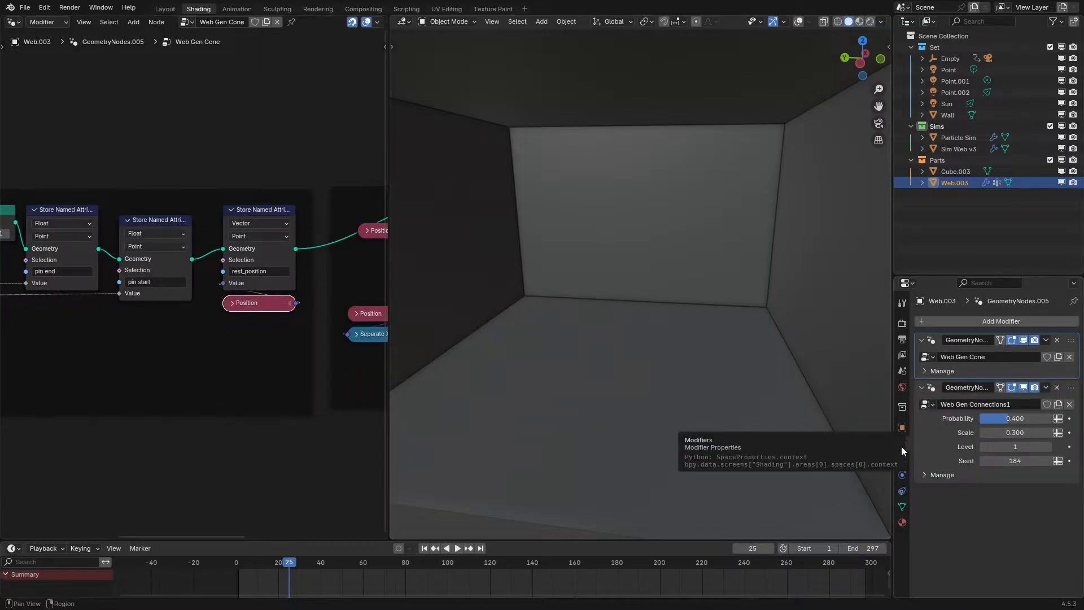
{"action": "left_click", "coordinate": [927, 446]}
{"action": "scroll", "coordinate": [215, 283], "scroll_direction": "down", "scroll_amount": 5}
{"action": "middle_click_drag", "start_coordinate": [215, 283], "coordinate": [252, 274]}
{"action": "scroll", "coordinate": [245, 275], "scroll_direction": "up", "scroll_amount": 1}
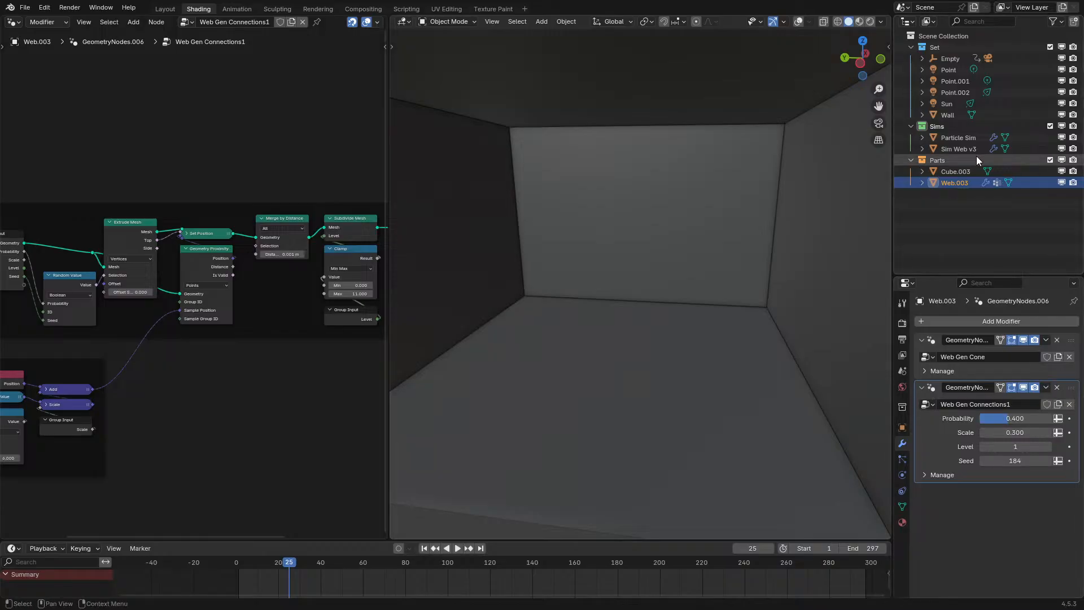
- In Web.003's Web Gen Cone nodes, delete the pin start Store Named Attribute while keeping the geometry link to rest_position
{"action": "left_click", "coordinate": [930, 346]}
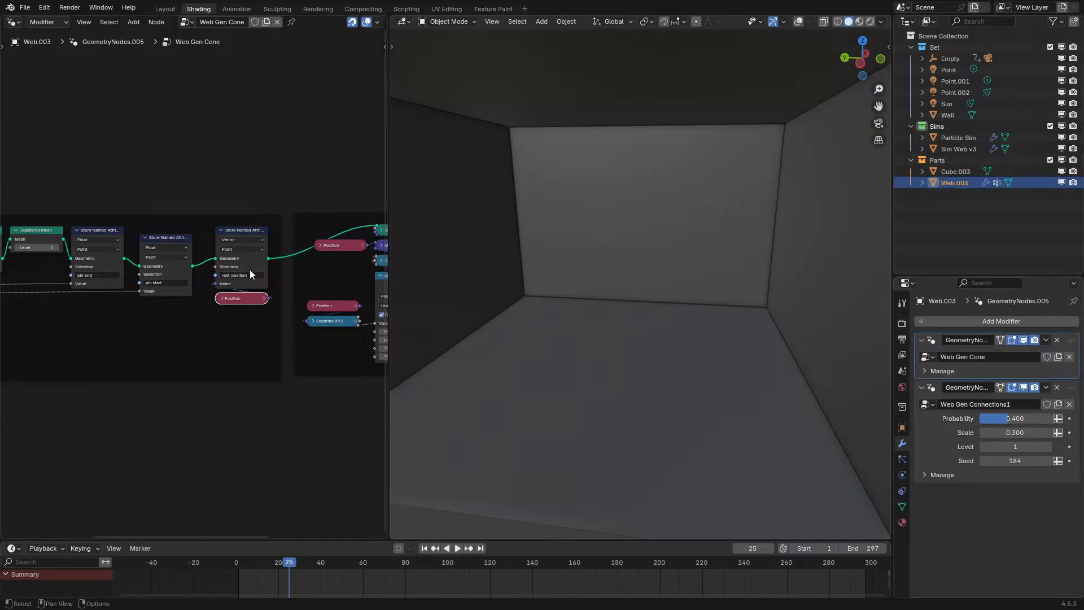
{"action": "scroll", "coordinate": [266, 275], "scroll_direction": "up", "scroll_amount": 3}
{"action": "left_click", "coordinate": [142, 281]}
{"action": "left_click", "coordinate": [156, 208]}
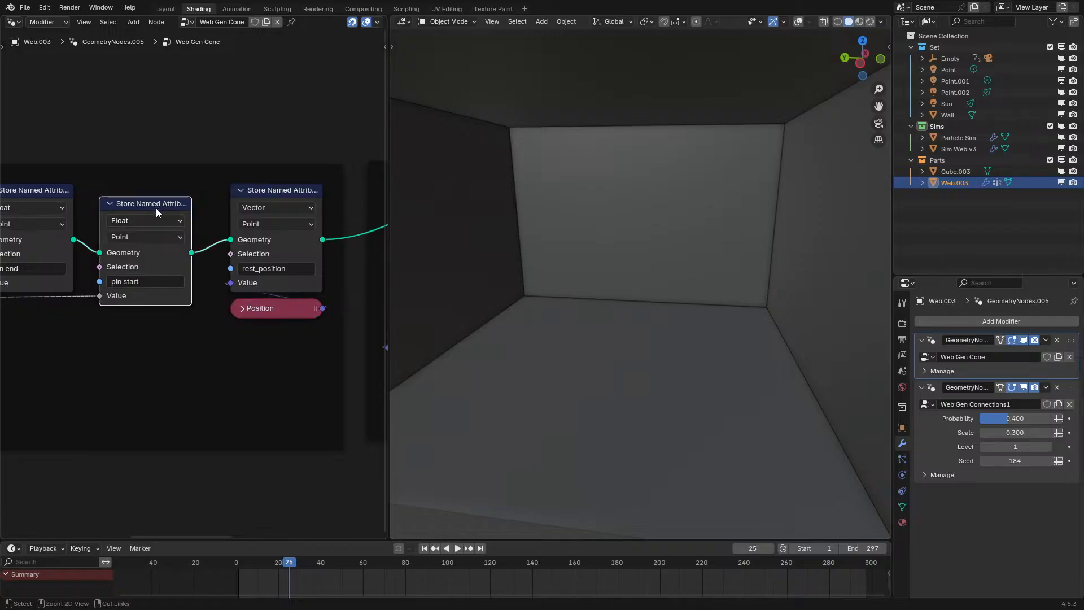
{"action": "key", "text": "ctrl+x"}
- Rename the stored pin end attribute to pin in the Web Gen Cone nodes
{"action": "middle_click_drag", "start_coordinate": [32, 269], "coordinate": [308, 339]}
{"action": "key", "text": "ctrl+space"}
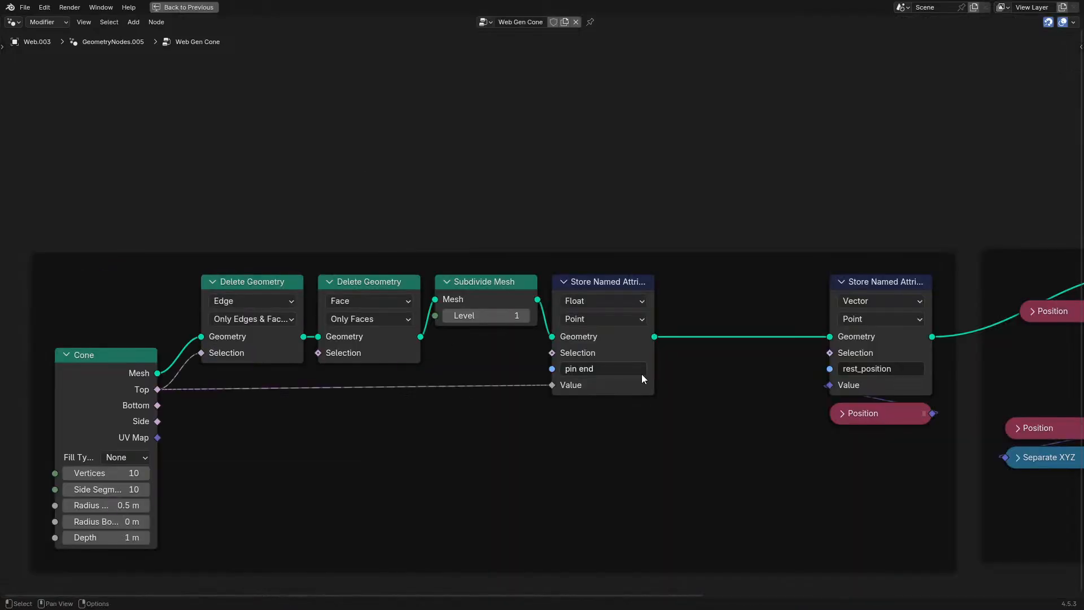
{"action": "left_click", "coordinate": [619, 366]}
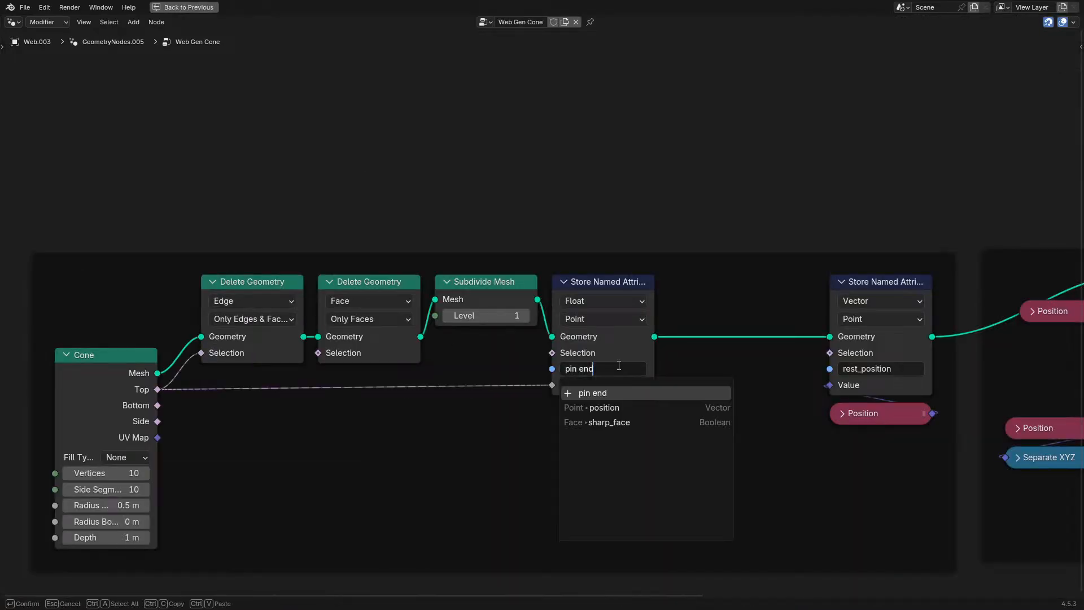
{"action": "key", "text": "Return"}
{"action": "left_click_drag", "start_coordinate": [780, 481], "coordinate": [862, 366]}
- Combine the Cone's Top and Bottom outputs in a collapsed Or node and feed its result into the pin store node's Value
{"action": "left_click_drag", "start_coordinate": [159, 392], "coordinate": [240, 420]}
{"action": "type", "text": "or"}
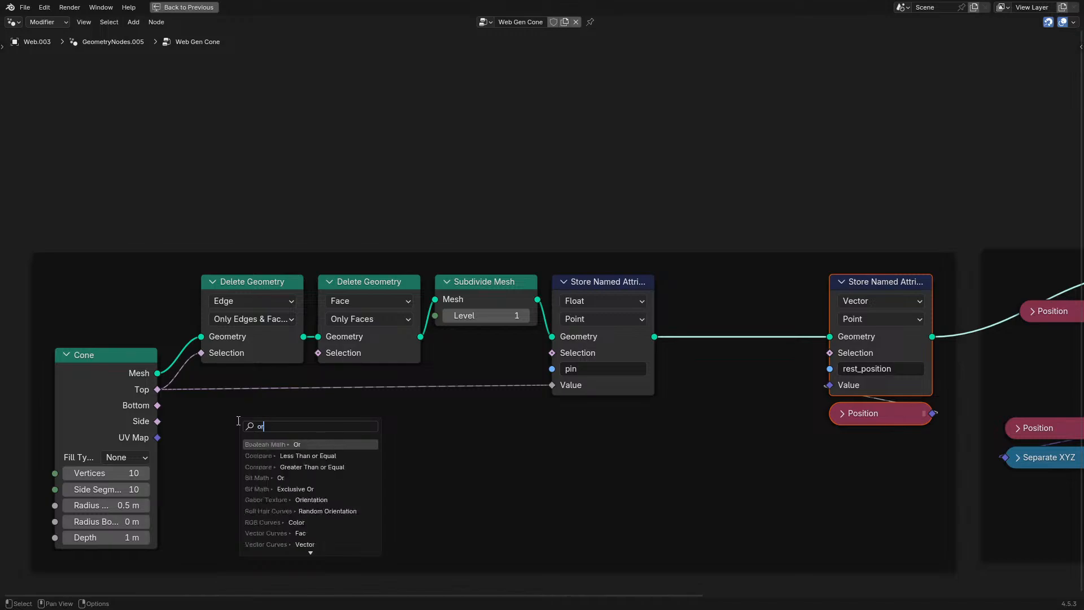
{"action": "key", "text": "Return"}
{"action": "left_click", "coordinate": [237, 419]}
{"action": "key", "text": "h"}
{"action": "left_click_drag", "start_coordinate": [157, 405], "coordinate": [172, 419]}
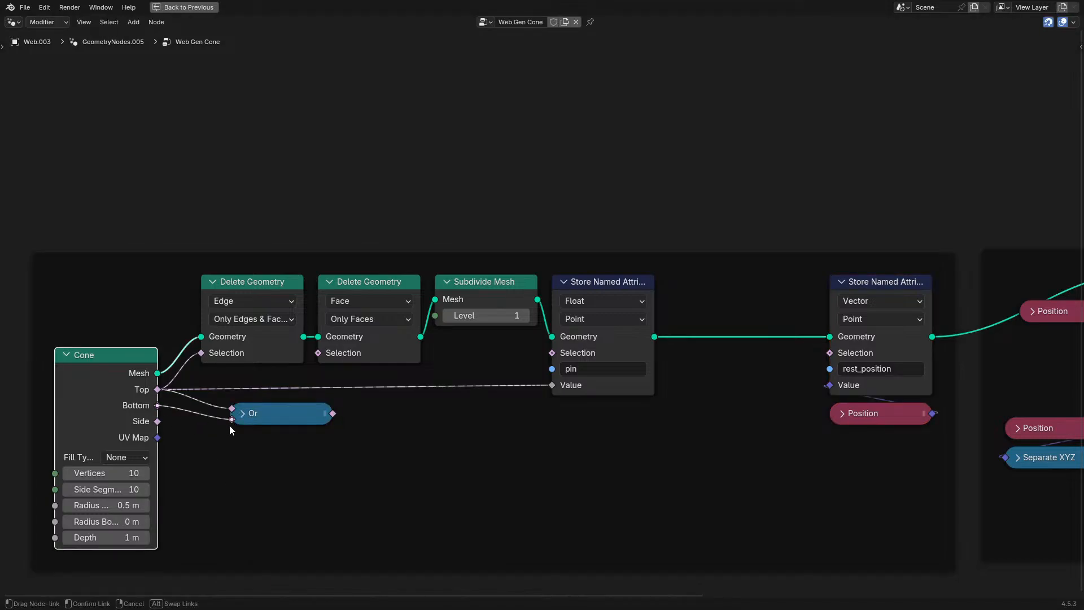
{"action": "left_click_drag", "start_coordinate": [543, 374], "coordinate": [546, 386]}
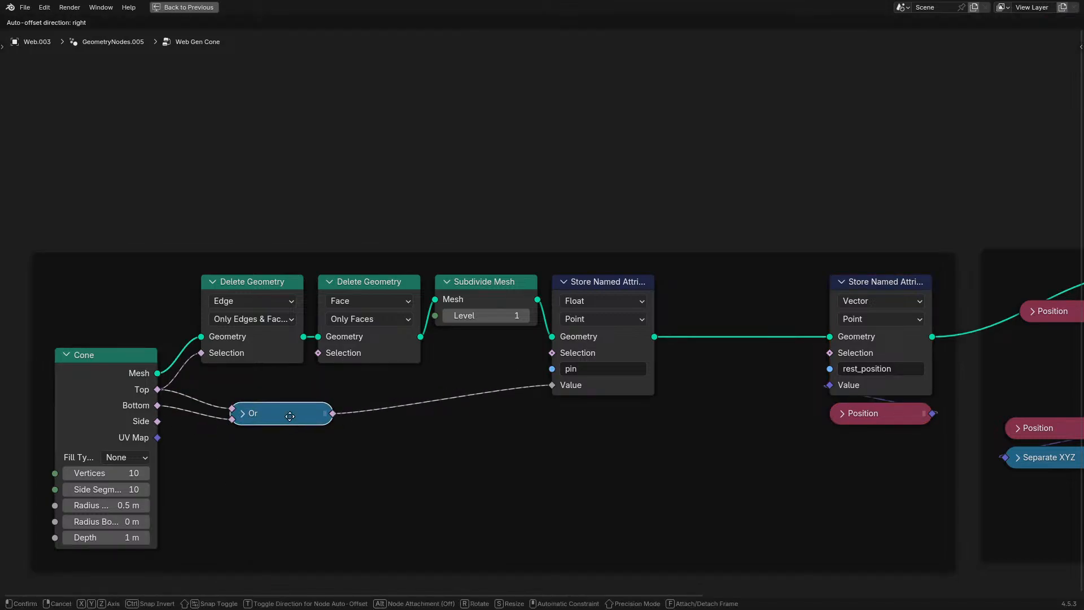
- Save the file and open Web.003's Web Gen Connections1 modifier nodes
{"action": "key", "text": "ctrl+space"}
{"action": "left_click", "coordinate": [957, 445]}
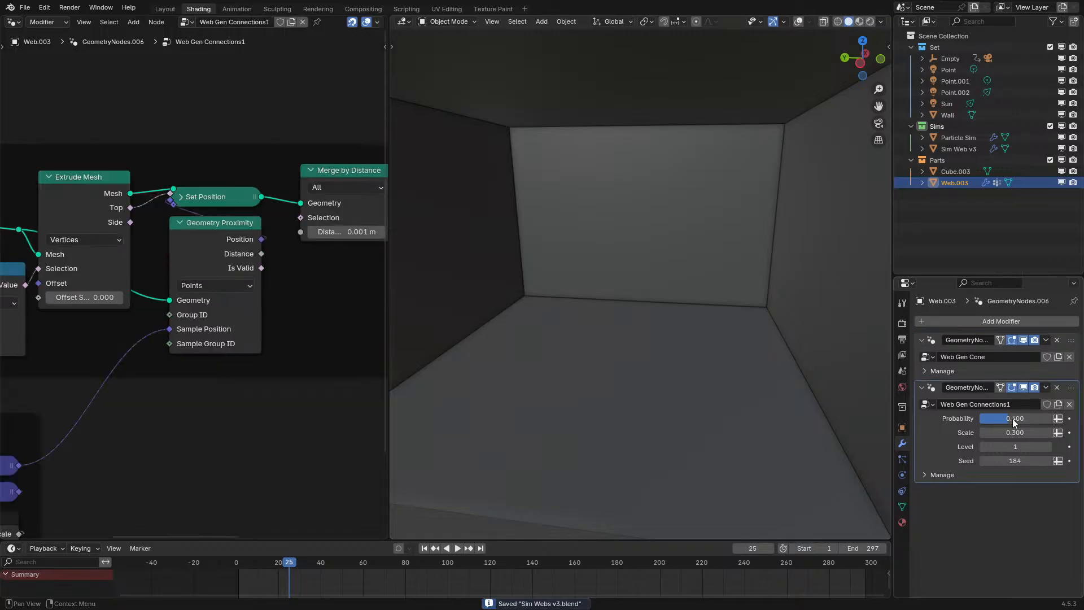
{"action": "left_click", "coordinate": [1057, 388]}
{"action": "key", "text": "ctrl+z"}
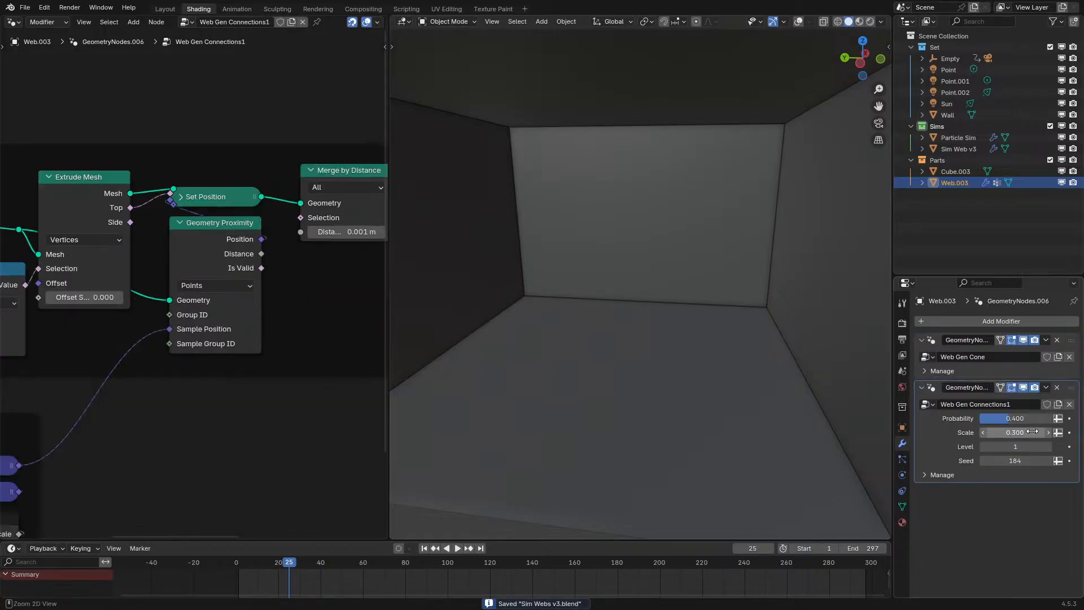
- Detach the Clamp node from Subdivide Mesh's Level input and delete it
{"action": "key", "text": "ctrl+space"}
{"action": "scroll", "coordinate": [542, 322], "scroll_direction": "down", "scroll_amount": 4}
{"action": "middle_click_drag", "start_coordinate": [730, 351], "coordinate": [556, 362]}
{"action": "scroll", "coordinate": [573, 282], "scroll_direction": "up", "scroll_amount": 4}
{"action": "left_click", "coordinate": [578, 257]}
{"action": "left_click_drag", "start_coordinate": [591, 276], "coordinate": [788, 447]}
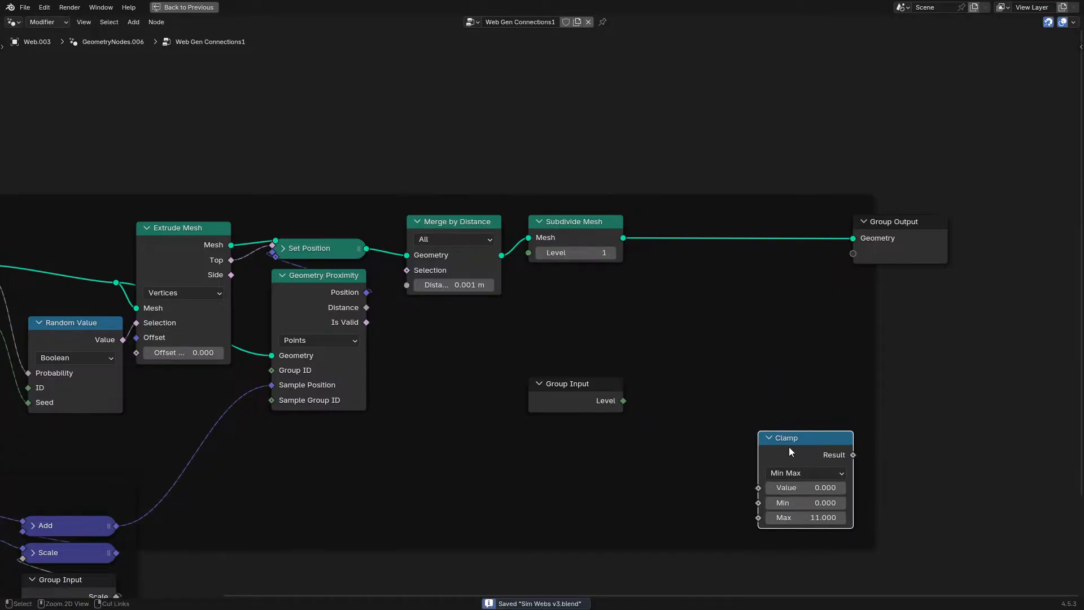
{"action": "key", "text": "x"}
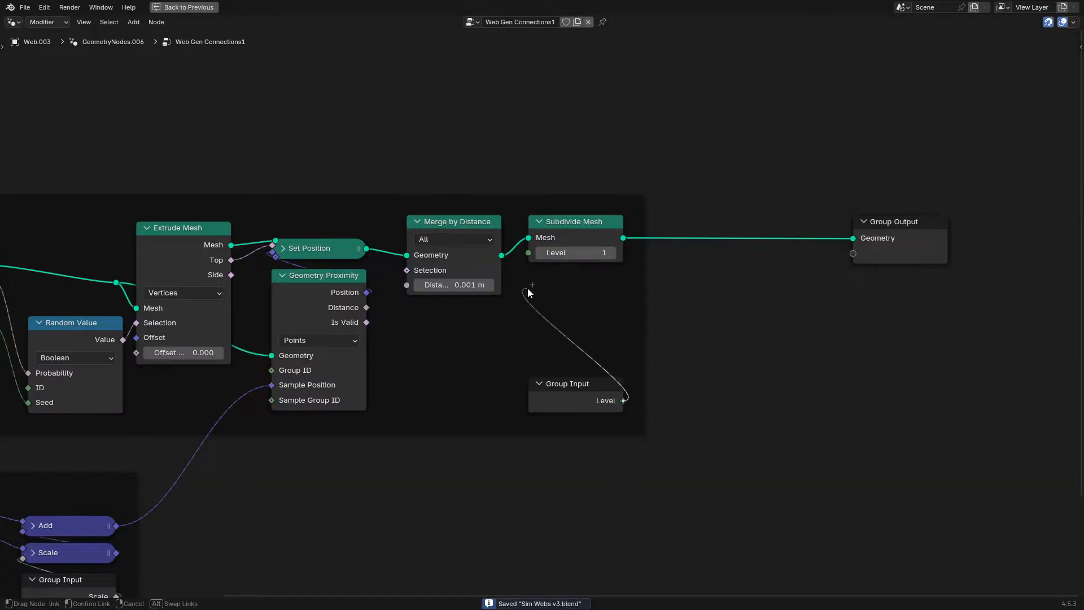
- Connect the Level Group Input directly to Subdivide Mesh's Level, place it under that node, and check the group sockets
{"action": "left_click_drag", "start_coordinate": [567, 400], "coordinate": [561, 289]}
{"action": "key", "text": "n"}
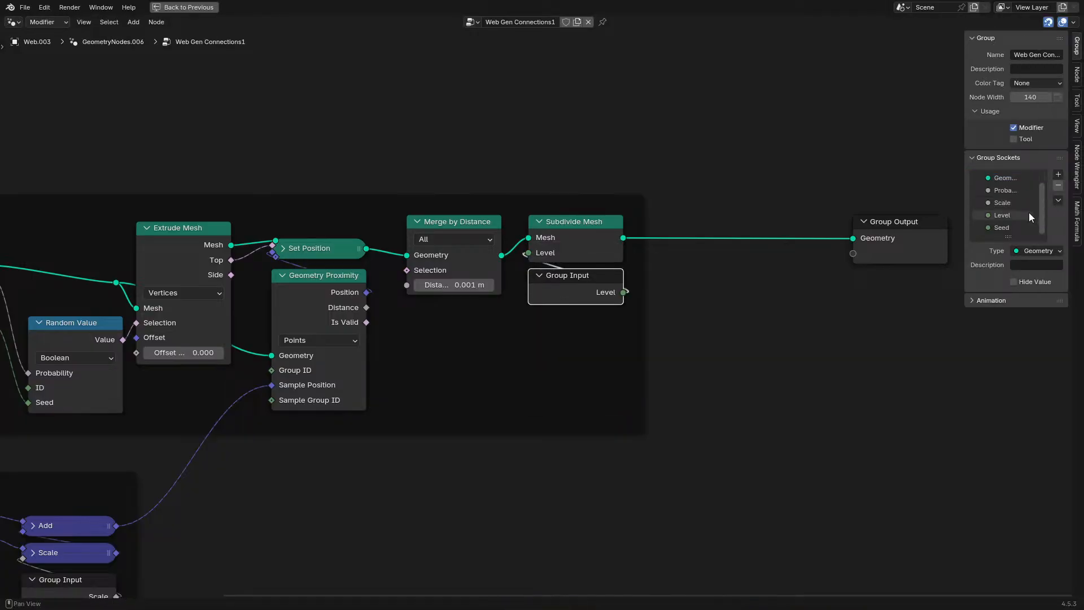
{"action": "key", "text": "n"}
{"action": "scroll", "coordinate": [653, 341], "scroll_direction": "up", "scroll_amount": 2}
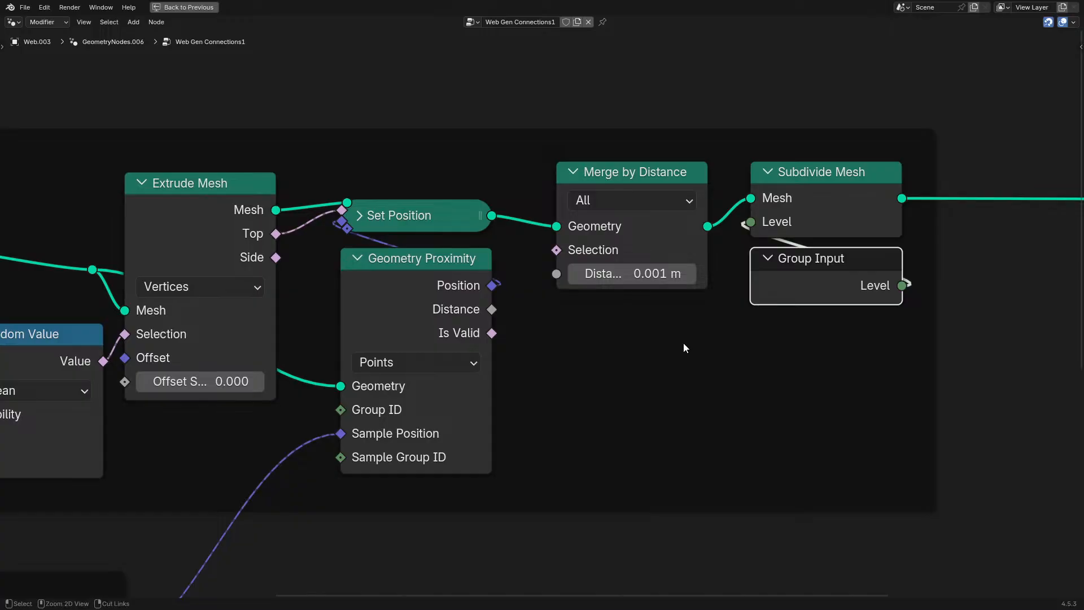
- Return the timeline to frame 0 and review the Web Gen Connections1 node chain
{"action": "key", "text": "ctrl+space"}
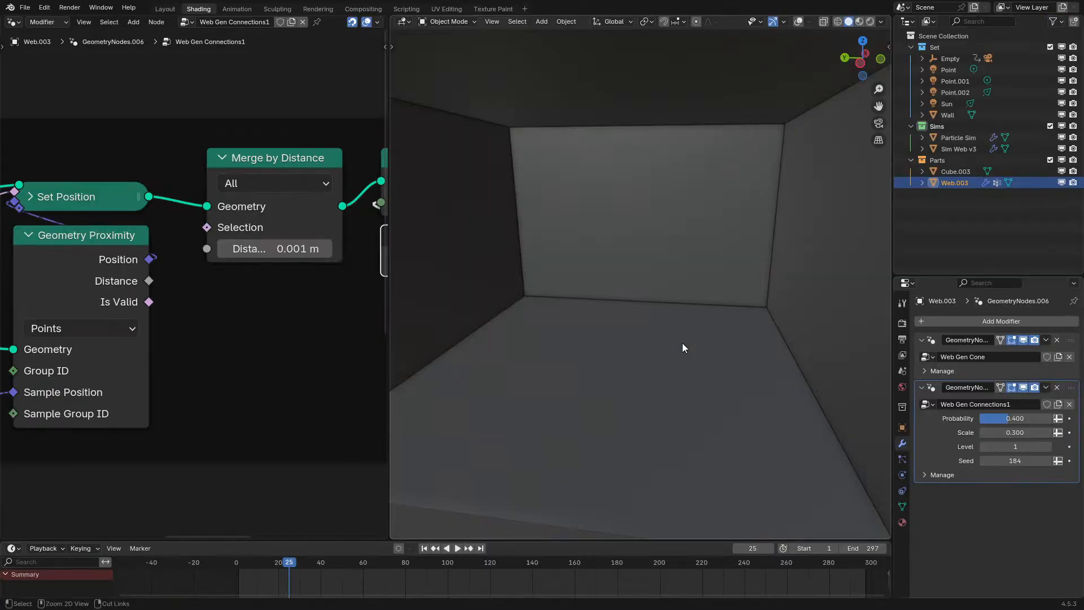
{"action": "left_click_drag", "start_coordinate": [265, 572], "coordinate": [215, 567]}
{"action": "scroll", "coordinate": [140, 192], "scroll_direction": "down", "scroll_amount": 2}
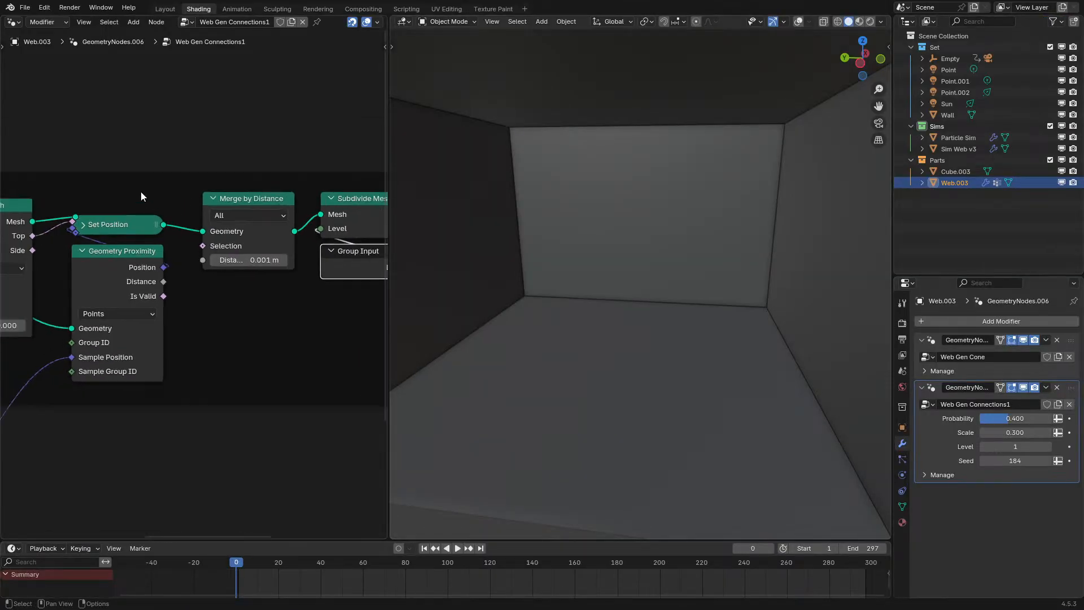
{"action": "middle_click_drag", "start_coordinate": [62, 224], "coordinate": [288, 153]}
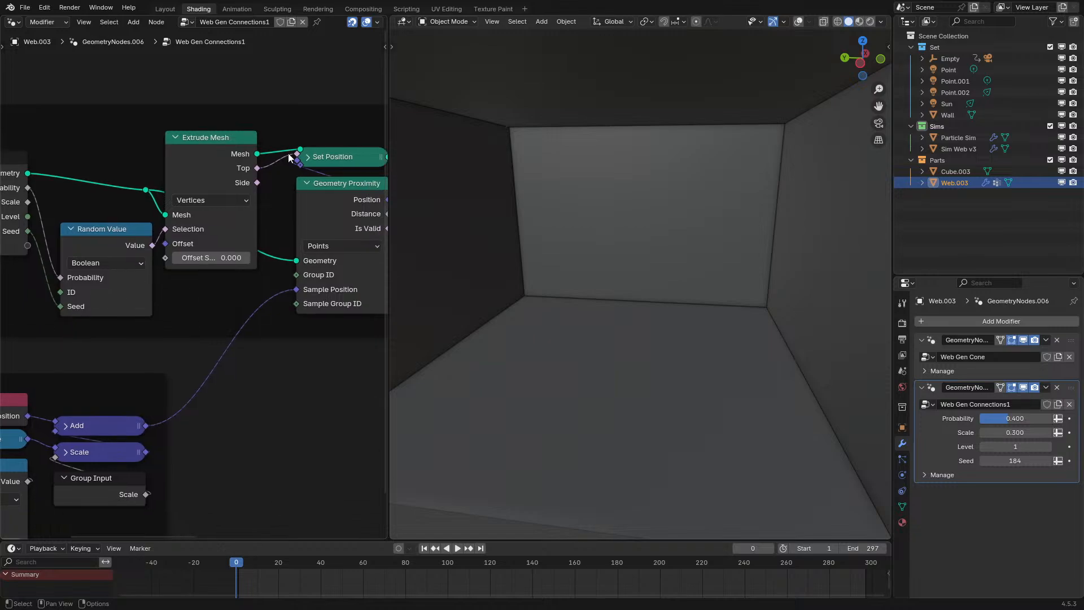
{"action": "middle_click_drag", "start_coordinate": [250, 214], "coordinate": [383, 160]}
{"action": "middle_click_drag", "start_coordinate": [292, 261], "coordinate": [117, 345]}
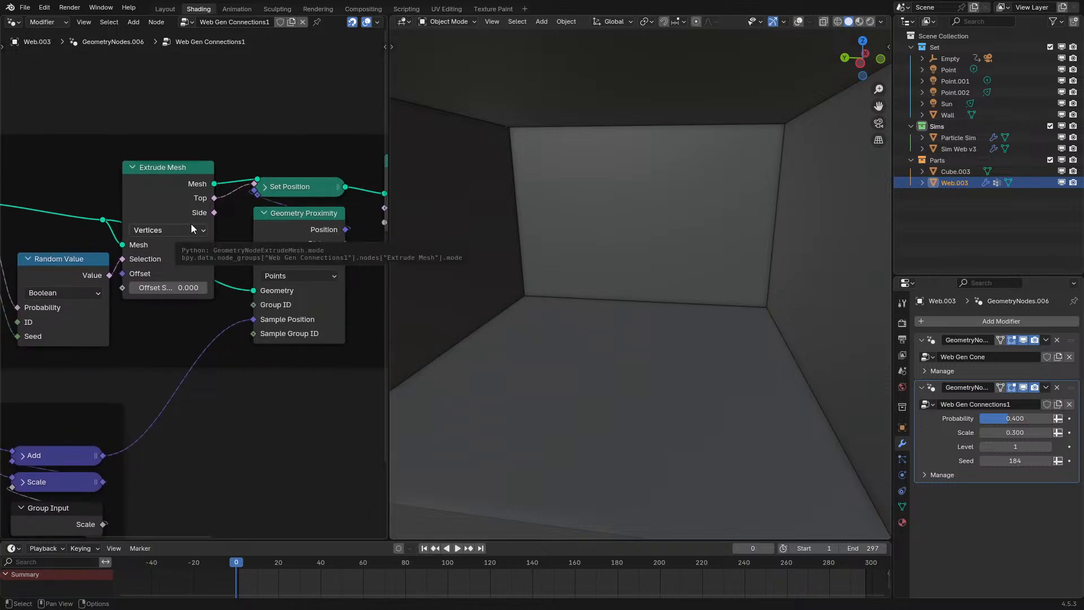
{"action": "scroll", "coordinate": [191, 223], "scroll_direction": "down", "scroll_amount": 2}
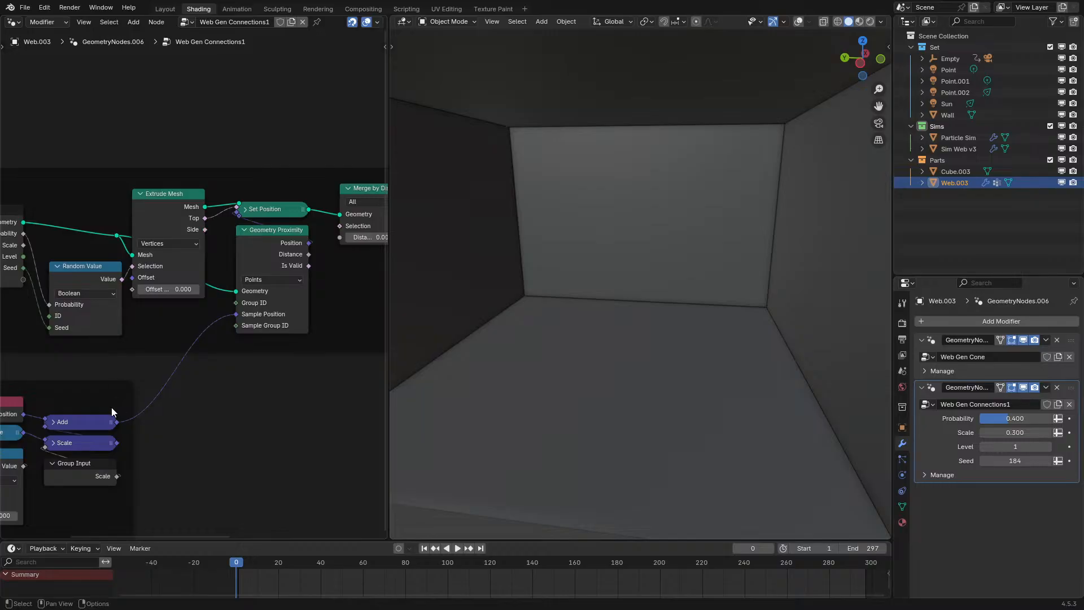
- Connect Extrude Mesh's Mesh output directly to Subdivide Mesh's Mesh input and play the simulation in Rendered shading
{"action": "left_click_drag", "start_coordinate": [214, 206], "coordinate": [305, 201]}
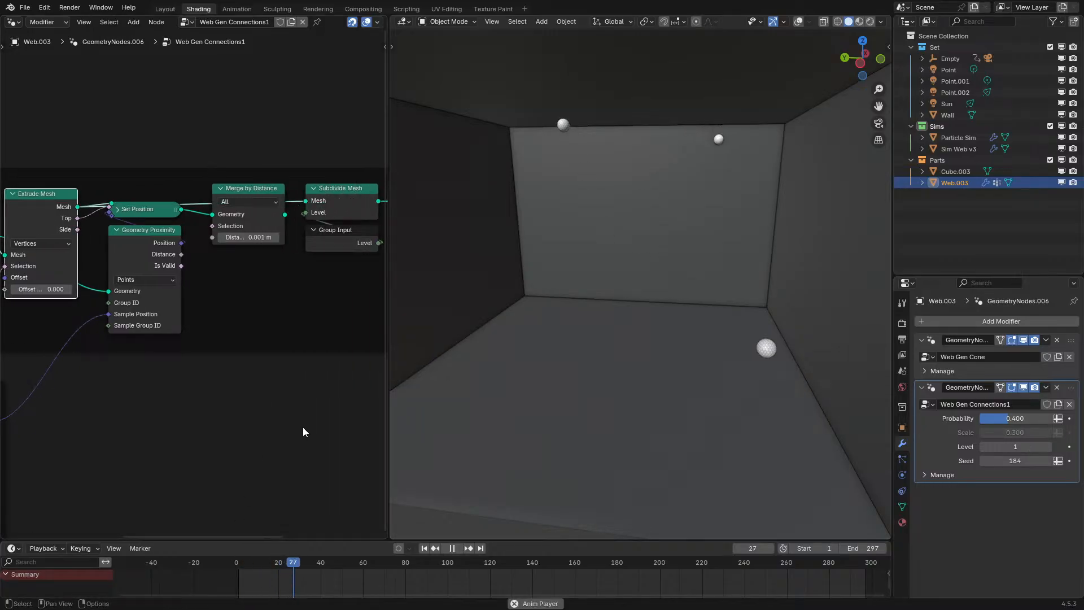
{"action": "key", "text": "z"}
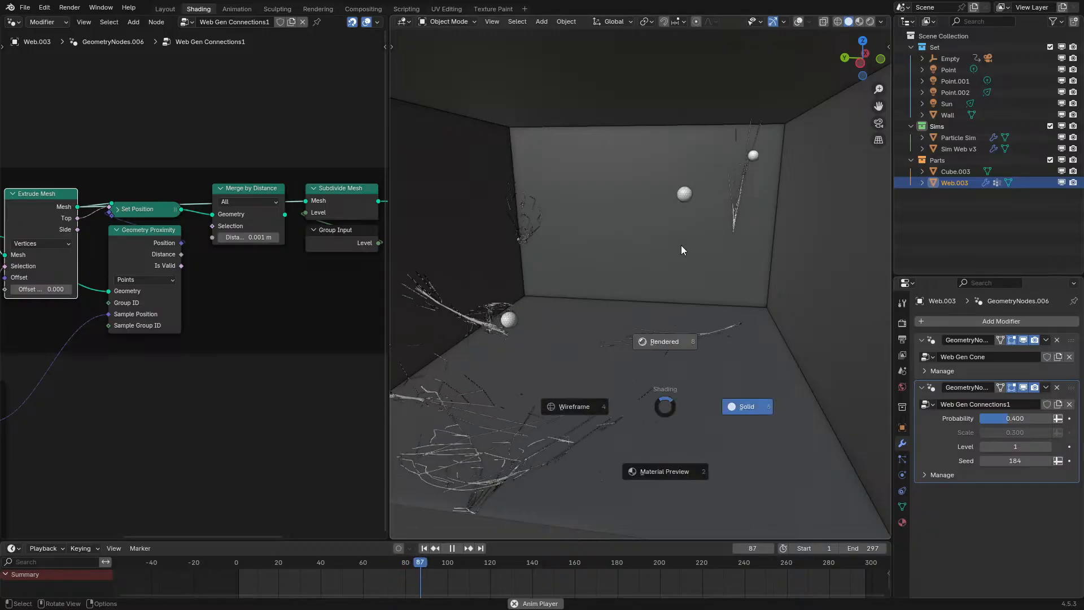
{"action": "left_click", "coordinate": [680, 249]}
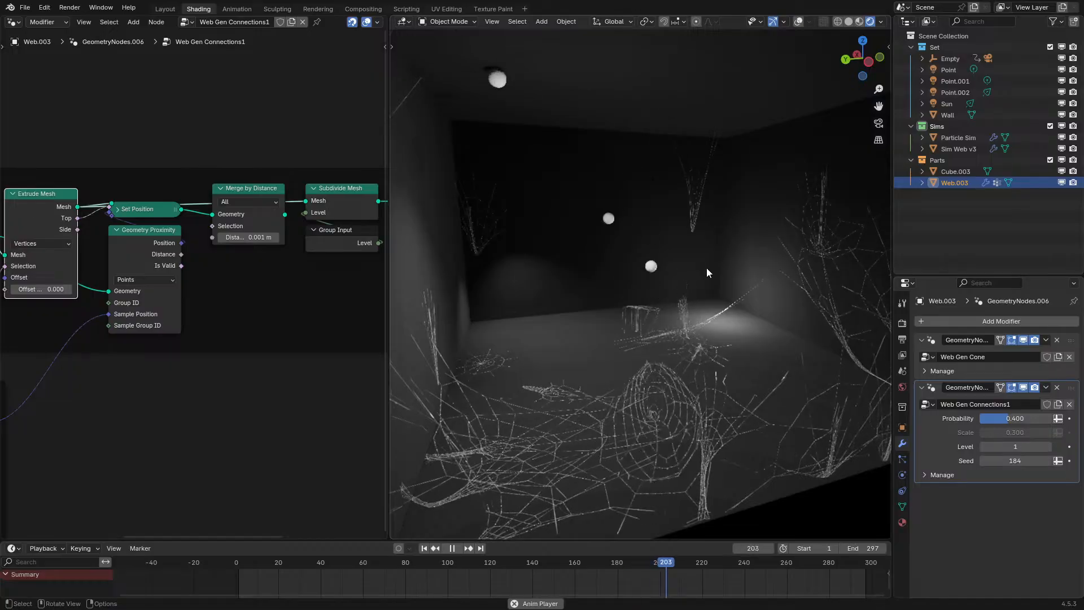
{"action": "key", "text": "space"}
- Reconnect Merge by Distance to Subdivide Mesh's Mesh input and replay the simulation from the start
{"action": "left_click_drag", "start_coordinate": [285, 215], "coordinate": [306, 201]}
{"action": "left_click", "coordinate": [198, 567]}
{"action": "key", "text": "space"}
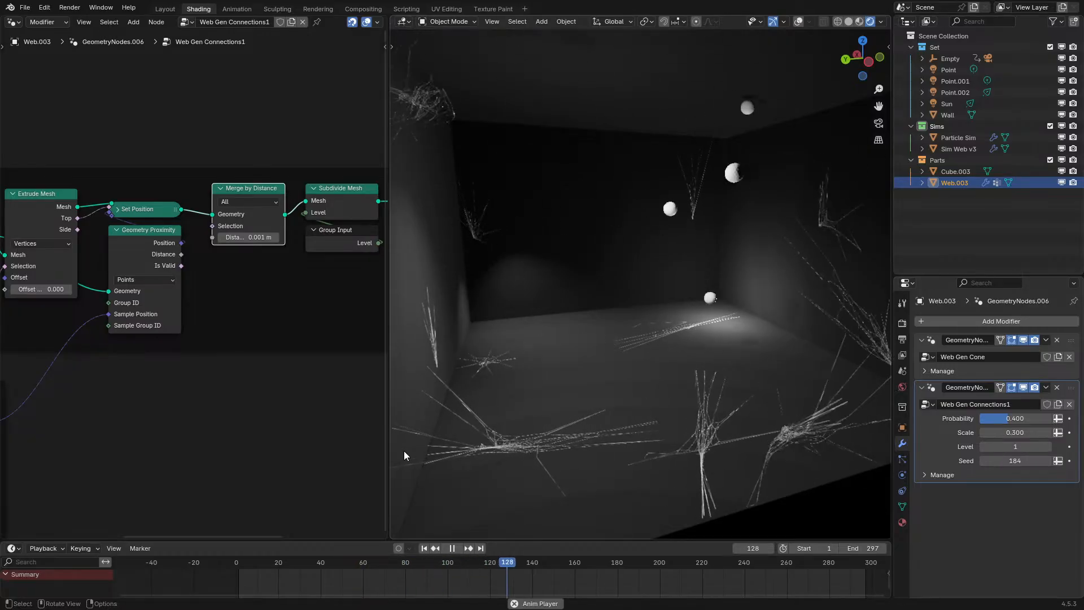
{"action": "key", "text": "space"}
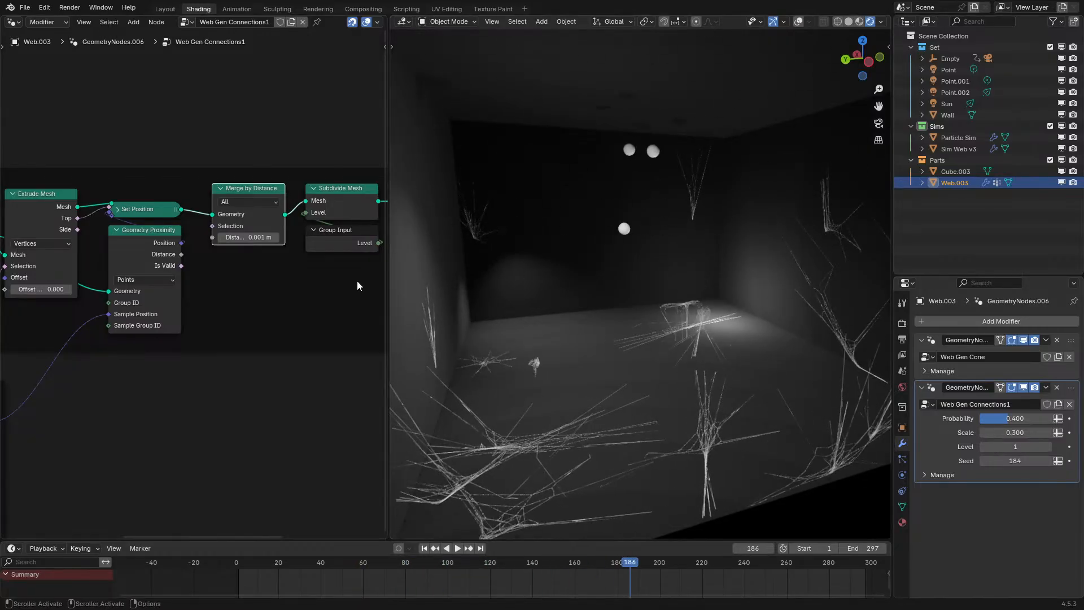
- Take Subdivide Mesh and its Level Group Input off the chain's end and insert them between the main Group Input's Geometry and the following reroute
{"action": "key", "text": "ctrl+space"}
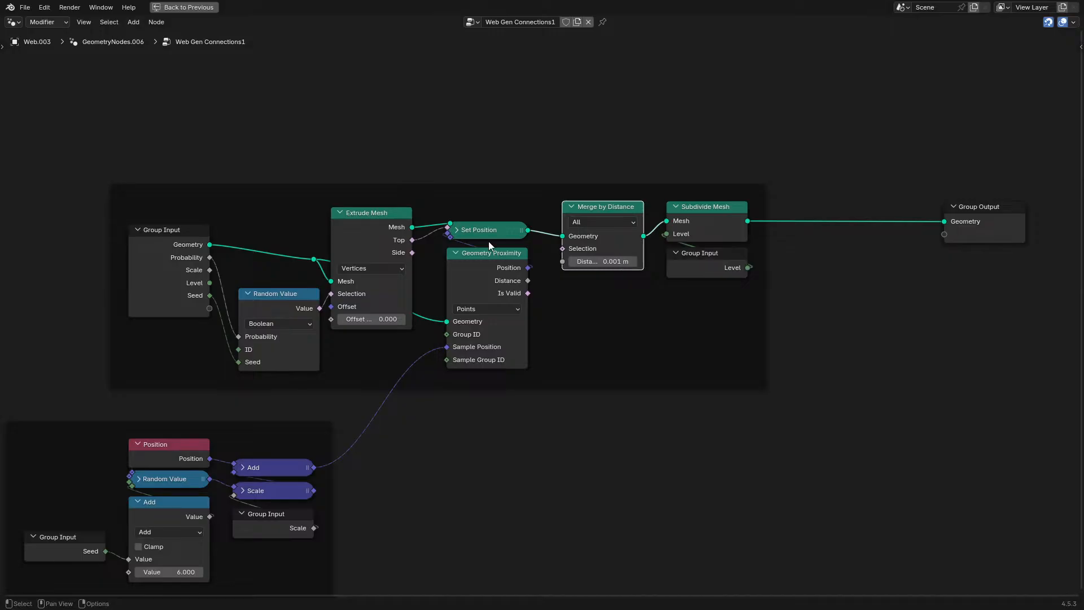
{"action": "left_click_drag", "start_coordinate": [677, 308], "coordinate": [713, 235]}
{"action": "key", "text": "g"}
{"action": "left_click", "coordinate": [273, 162]}
{"action": "right_click_drag", "start_coordinate": [374, 165], "coordinate": [318, 203], "text": "ctrl"}
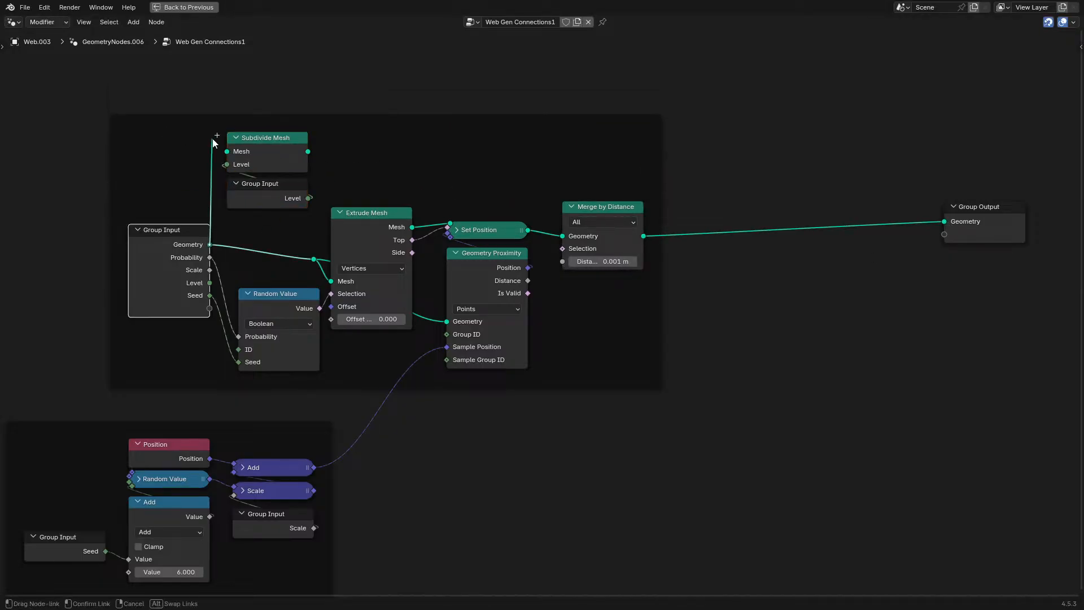
{"action": "left_click_drag", "start_coordinate": [313, 264], "coordinate": [313, 265]}
{"action": "key", "text": "ctrl+space"}
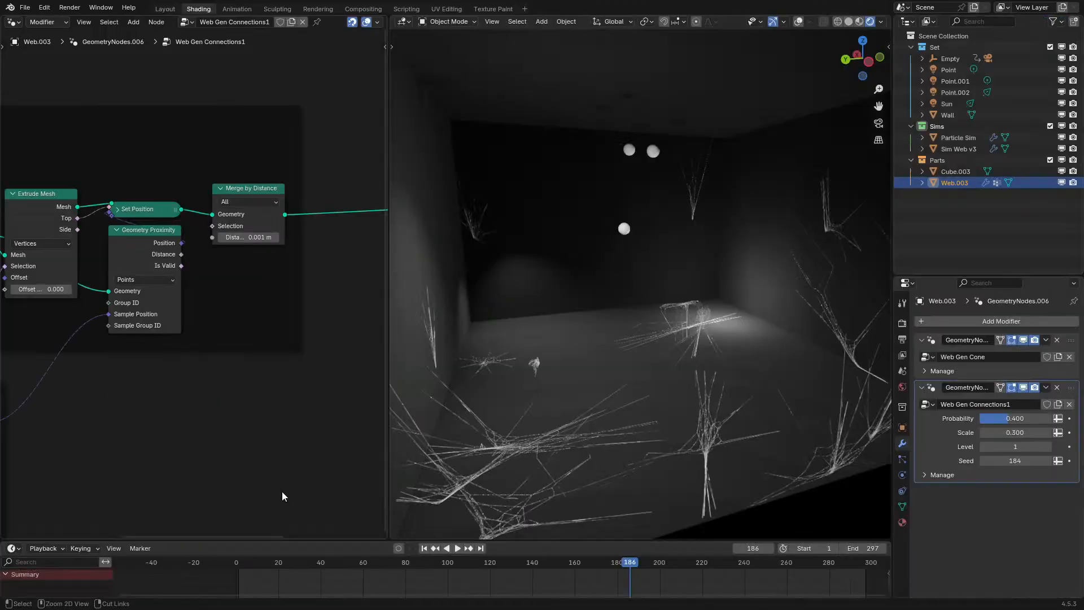
- Play the simulation from the start and observe the webs across the whole room
{"action": "key", "text": "space"}
{"action": "left_click", "coordinate": [215, 559]}
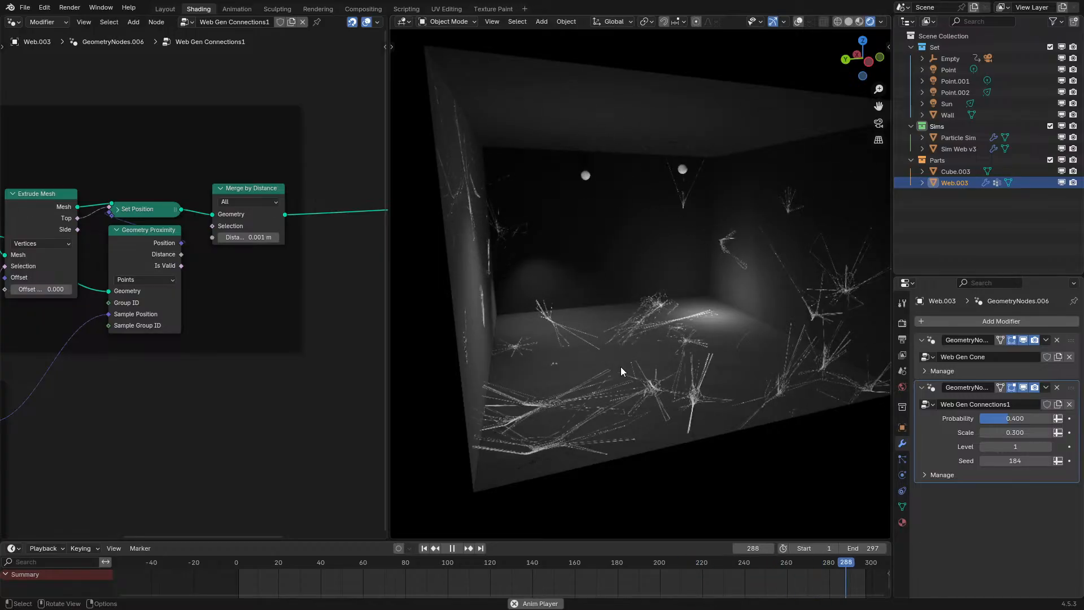
{"action": "key", "text": "space"}
- Insert a Transform Geometry node after Merge by Distance, set its Z scale to 0, and replay the simulation from the start
{"action": "key", "text": "shift+a"}
{"action": "type", "text": "tra"}
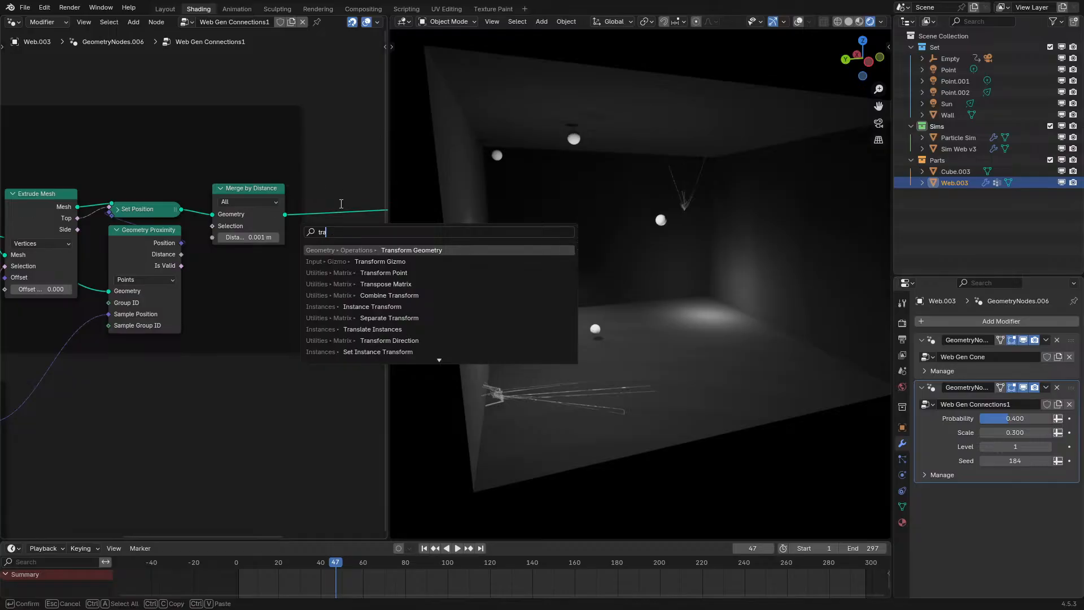
{"action": "left_click", "coordinate": [338, 250]}
{"action": "left_click", "coordinate": [338, 192]}
{"action": "middle_click_drag", "start_coordinate": [349, 291], "coordinate": [253, 303]}
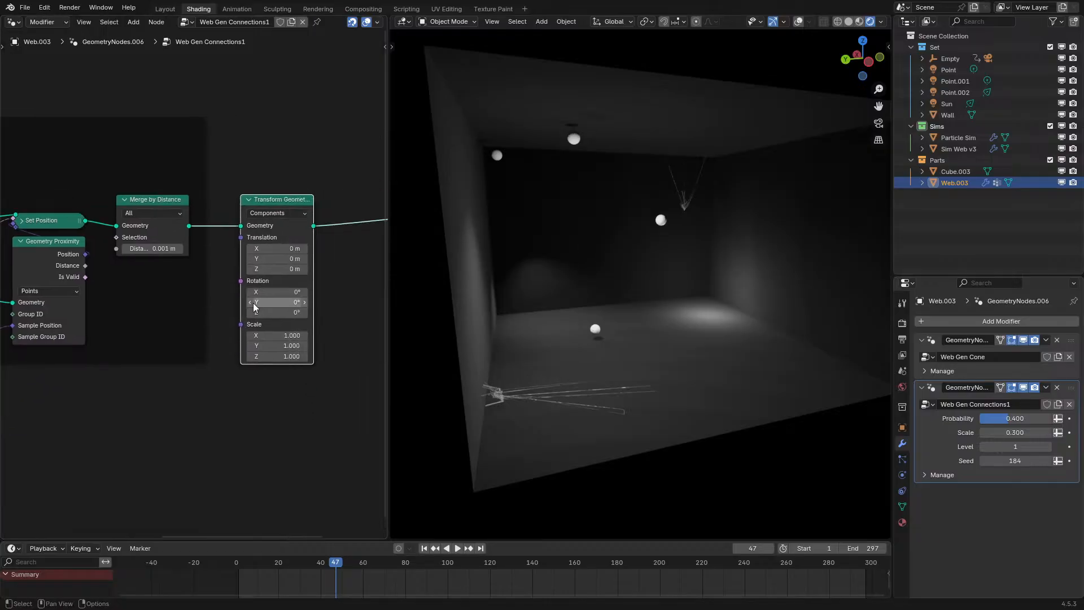
{"action": "left_click", "coordinate": [224, 557]}
{"action": "key", "text": "space"}
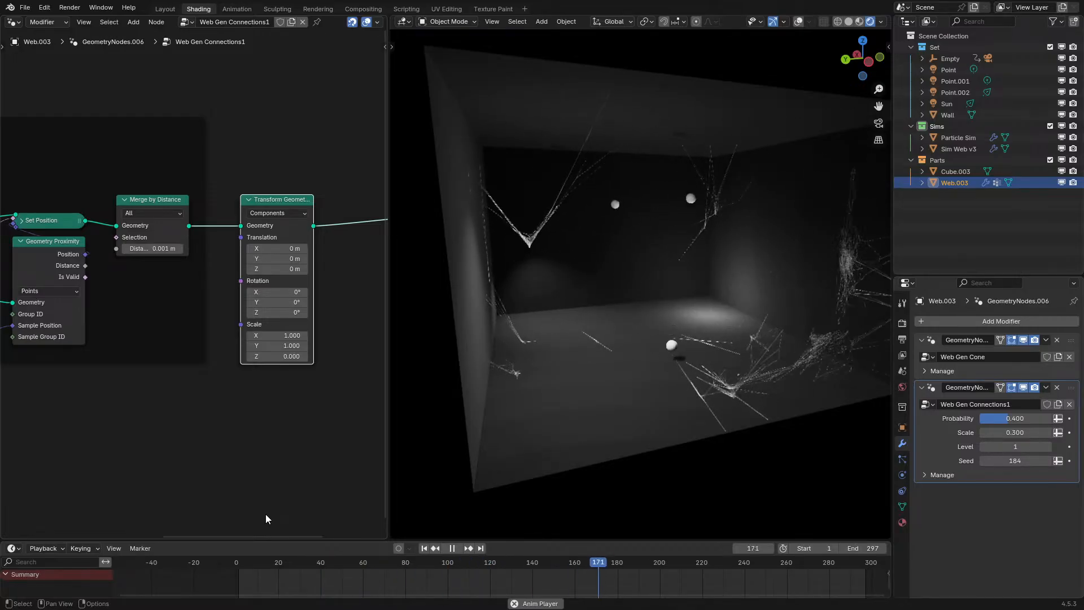
- Move Subdivide Mesh and its Level Group Input between Merge by Distance and Transform Geometry, and observe the running simulation
{"action": "key", "text": "ctrl+space"}
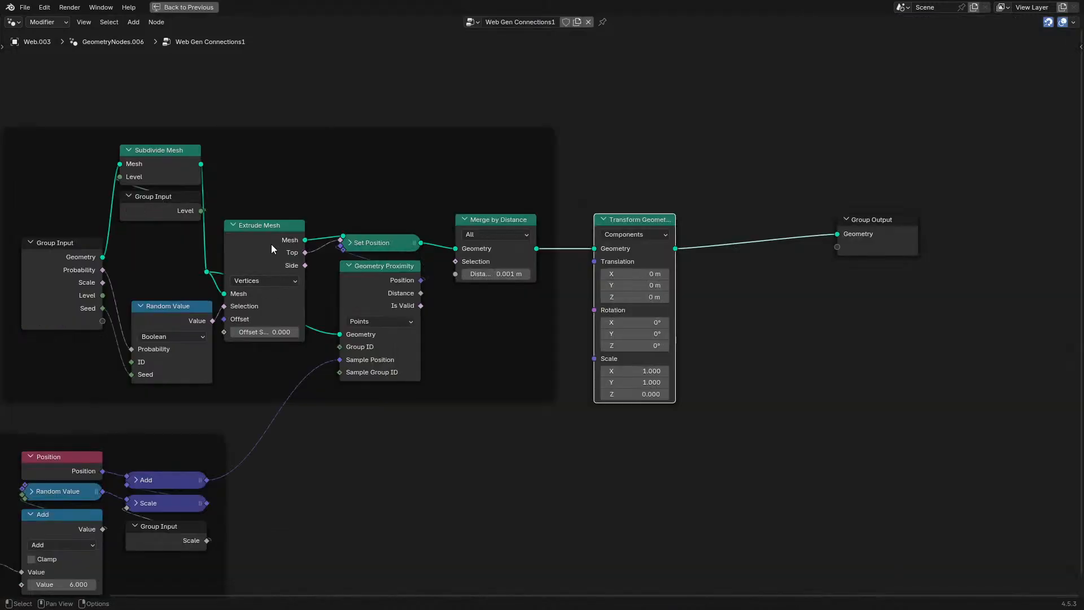
{"action": "left_click_drag", "start_coordinate": [188, 255], "coordinate": [513, 146]}
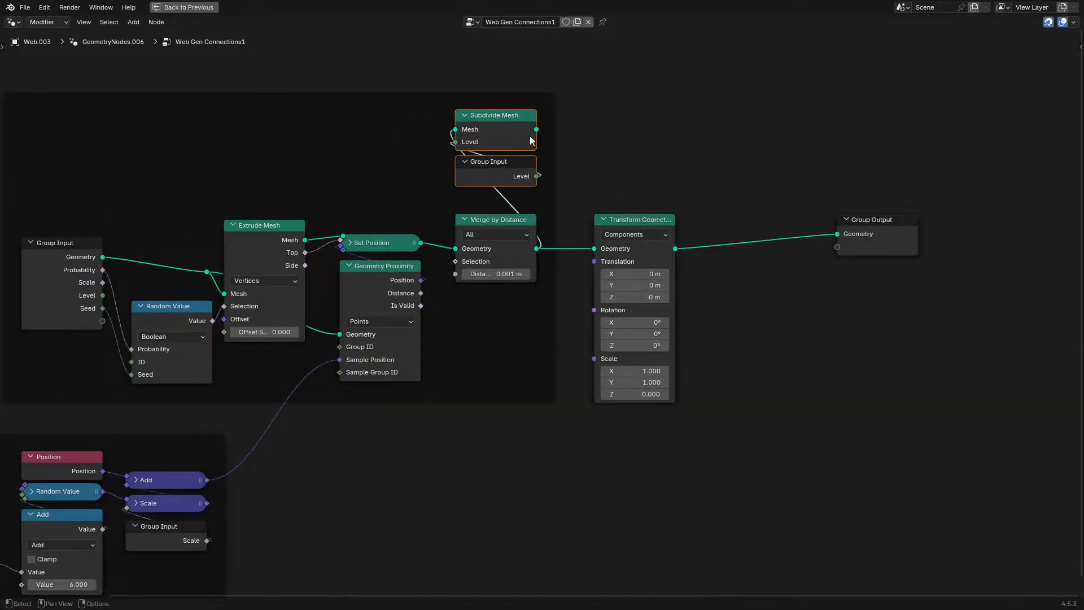
{"action": "key", "text": "ctrl+space"}
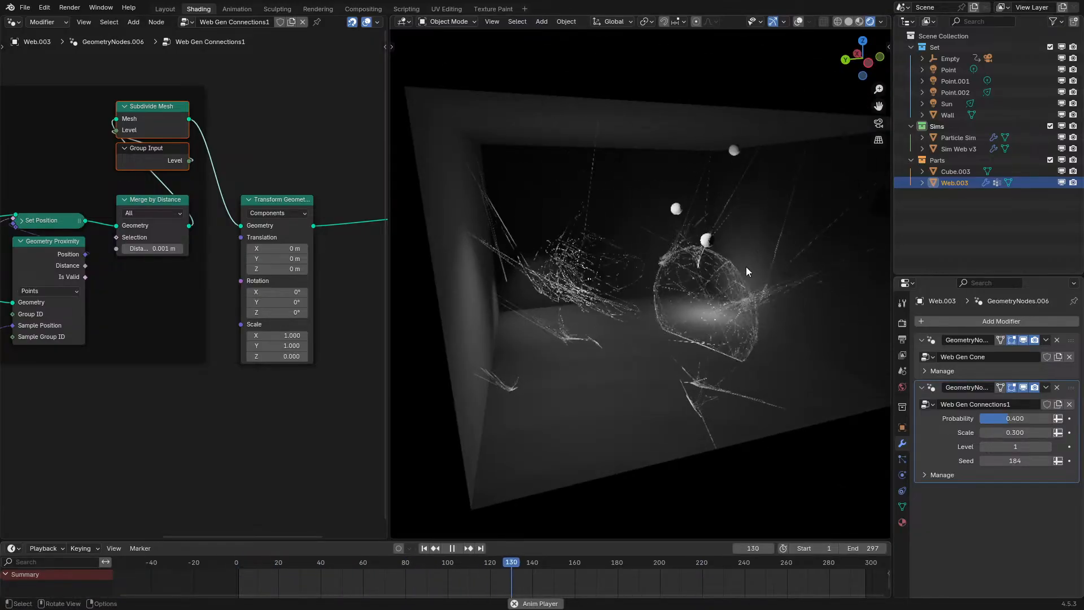
{"action": "middle_click_drag", "start_coordinate": [746, 267], "coordinate": [717, 272]}
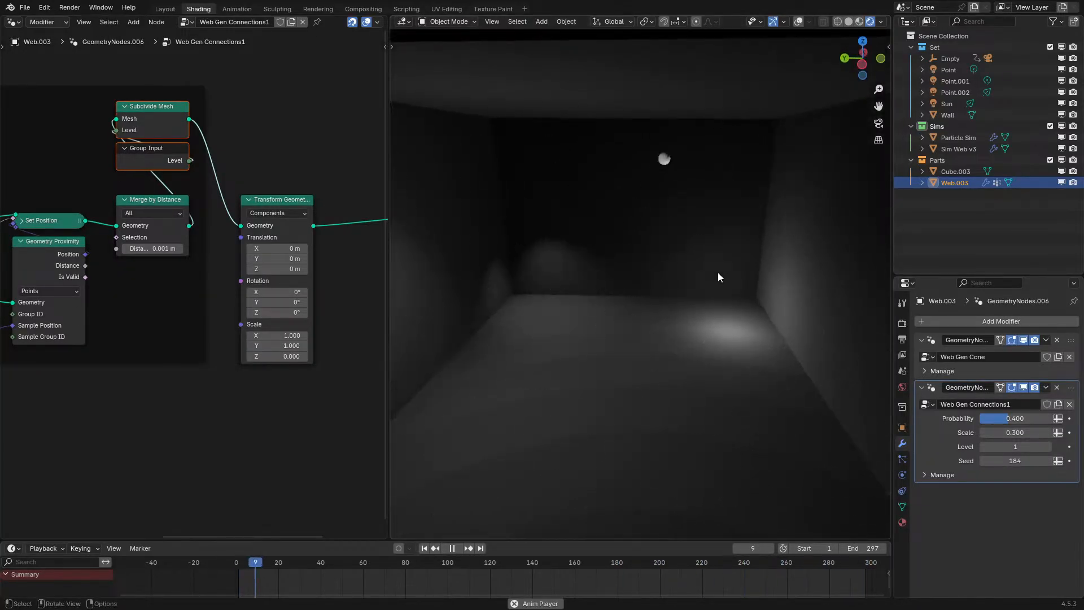
{"action": "key", "text": "space"}
- Open the Sim Web v3 node tree and place the pin start Named Attribute node beside the velocity section's Switch
{"action": "left_click", "coordinate": [956, 151]}
{"action": "key", "text": "ctrl+space"}
{"action": "scroll", "coordinate": [245, 344], "scroll_direction": "down", "scroll_amount": 6}
{"action": "middle_click_drag", "start_coordinate": [245, 344], "coordinate": [876, 453]}
{"action": "scroll", "coordinate": [863, 430], "scroll_direction": "up", "scroll_amount": 3}
{"action": "middle_click_drag", "start_coordinate": [804, 326], "coordinate": [674, 384]}
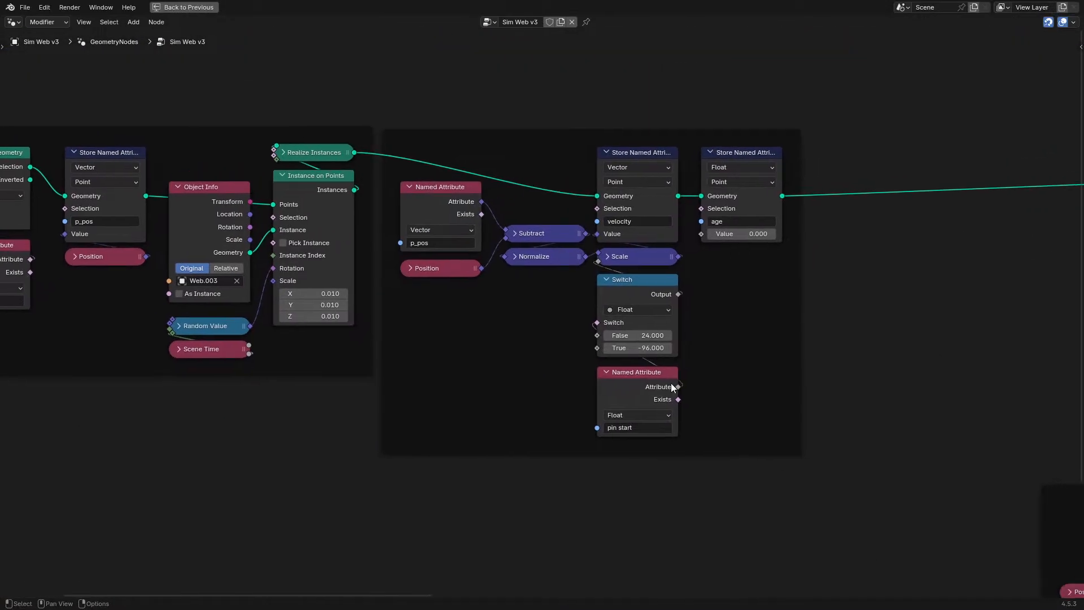
{"action": "scroll", "coordinate": [671, 386], "scroll_direction": "up", "scroll_amount": 2}
{"action": "left_click_drag", "start_coordinate": [651, 405], "coordinate": [509, 326]}
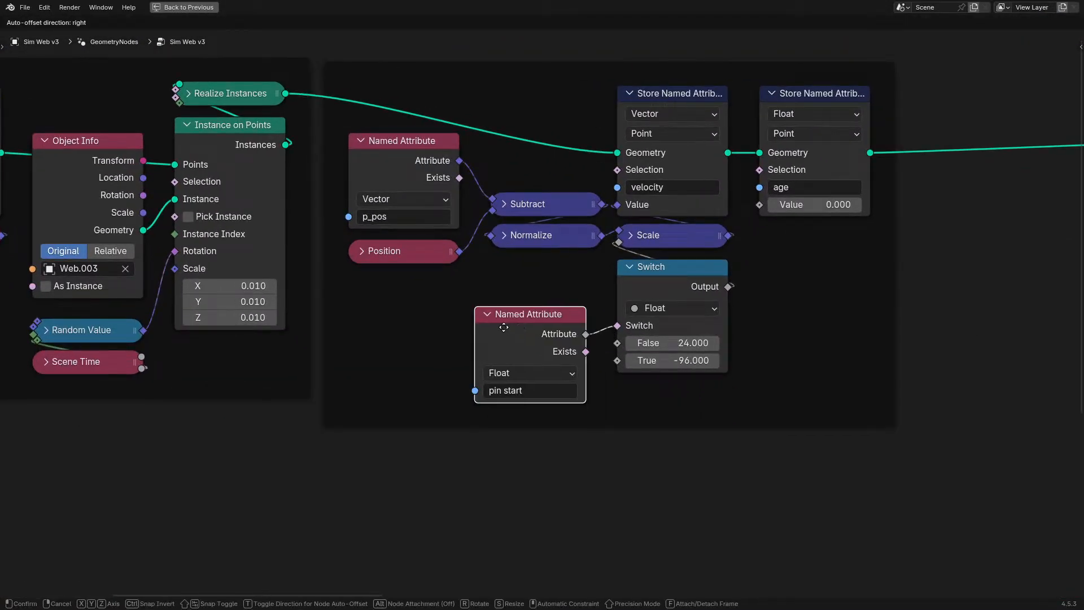
- Detach the Switch from the velocity Scale node, expand Scale, set its factor to 10, and play the simulation
{"action": "left_click_drag", "start_coordinate": [653, 266], "coordinate": [664, 419]}
{"action": "left_click", "coordinate": [662, 240]}
{"action": "key", "text": "h"}
{"action": "left_click", "coordinate": [668, 314]}
{"action": "key", "text": "ctrl+space"}
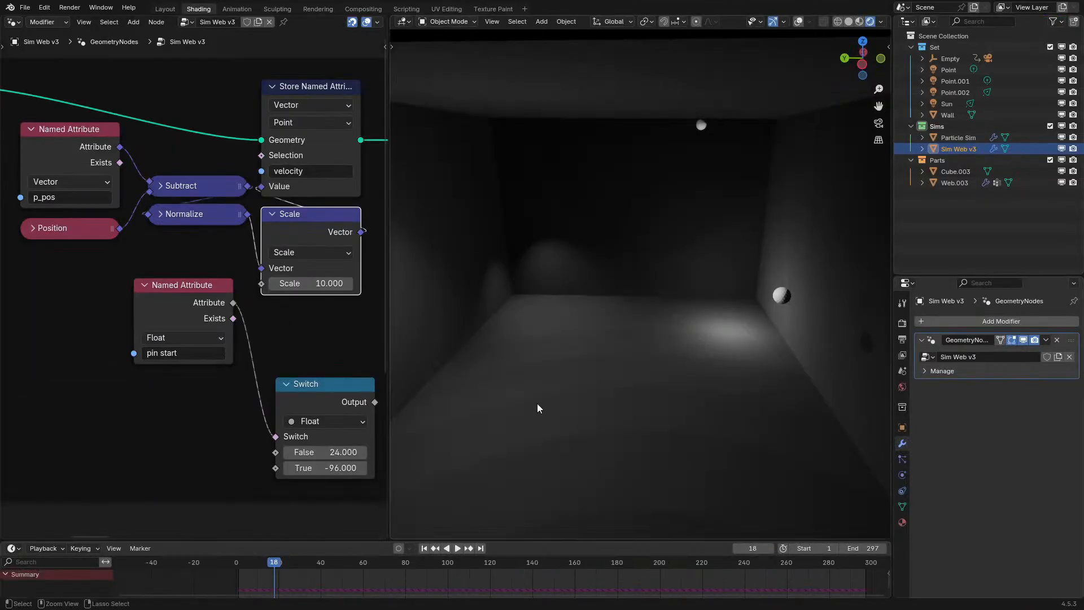
{"action": "key", "text": "space"}
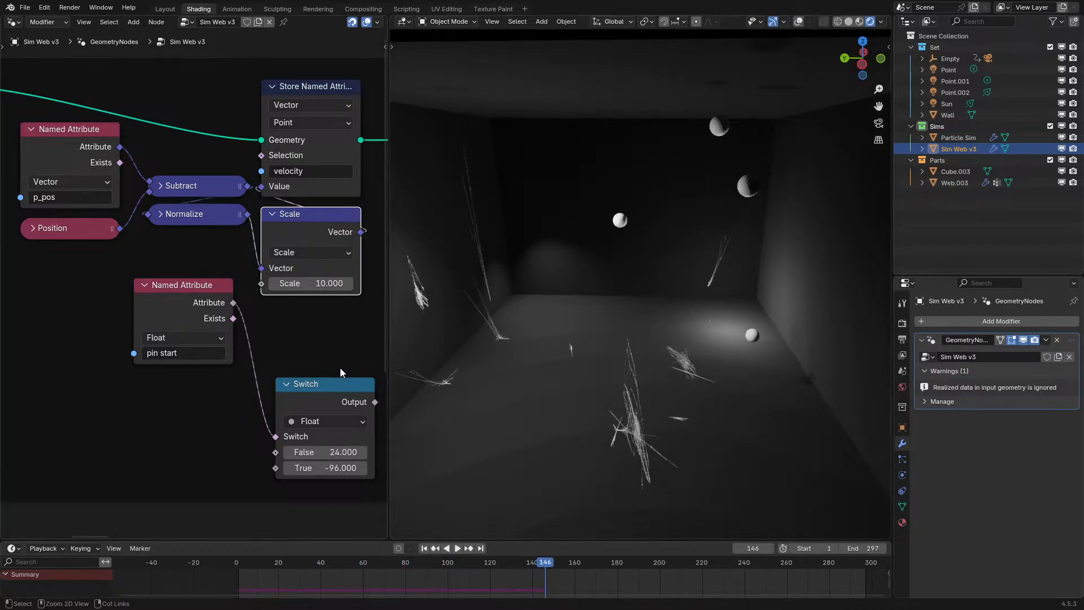
- Duplicate the p_pos Named Attribute node below the velocity nodes and set the copy's attribute to rest_position
{"action": "key", "text": "ctrl+space"}
{"action": "middle_click_drag", "start_coordinate": [344, 306], "coordinate": [634, 321]}
{"action": "middle_click_drag", "start_coordinate": [760, 290], "coordinate": [604, 277]}
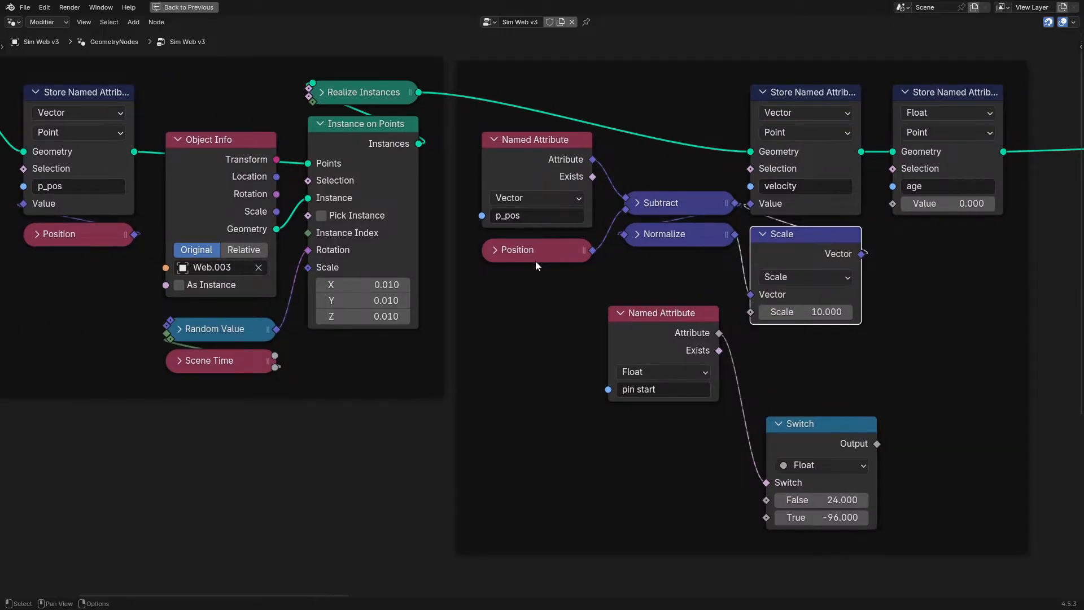
{"action": "key", "text": "shift+d"}
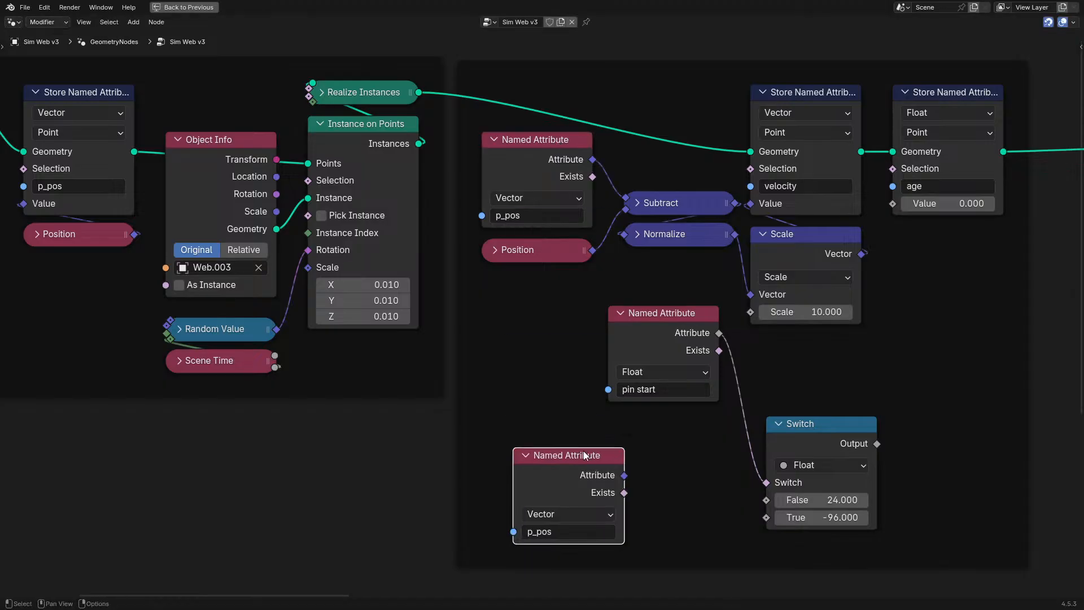
{"action": "left_click", "coordinate": [588, 456]}
{"action": "left_click", "coordinate": [567, 531]}
{"action": "type", "text": "r"}
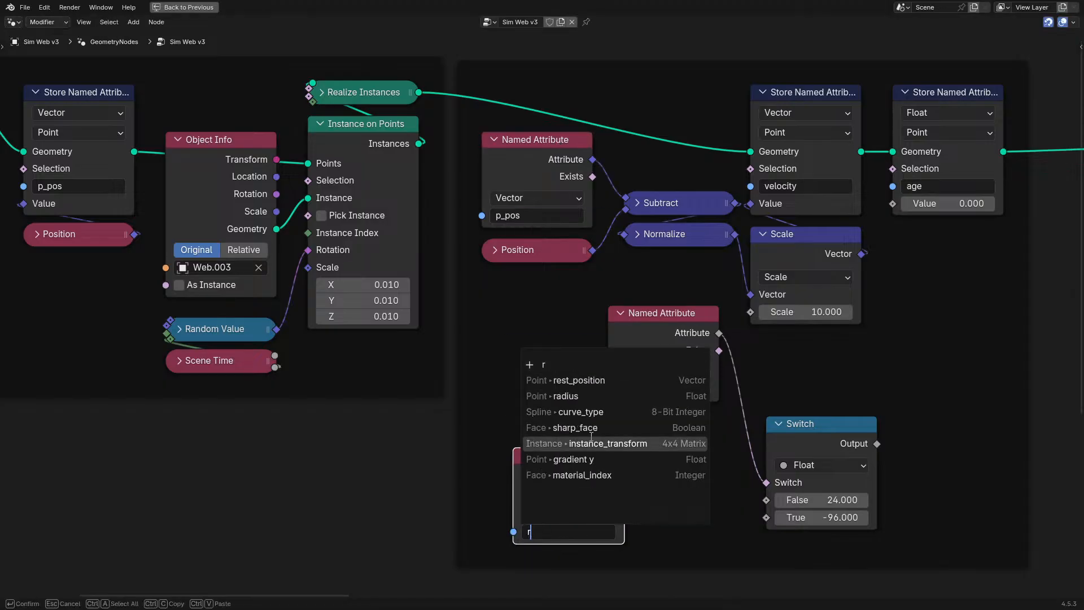
{"action": "left_click", "coordinate": [572, 379]}
- Link a Separate XYZ node to the rest_position attribute, collapse it, and place it above the Named Attribute node
{"action": "left_click_drag", "start_coordinate": [665, 472], "coordinate": [666, 470]}
{"action": "type", "text": "sep"}
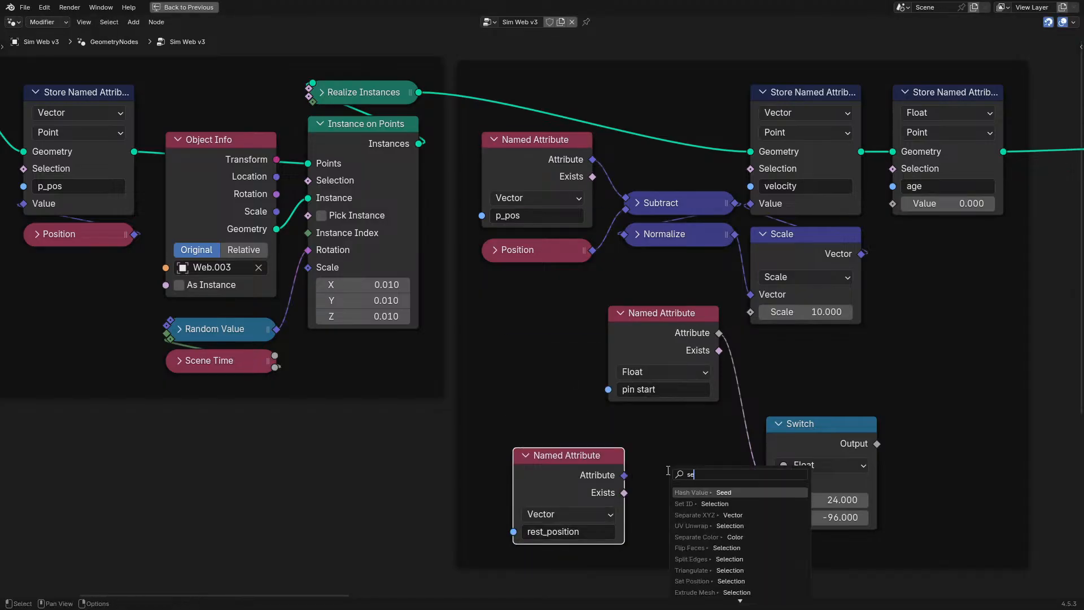
{"action": "key", "text": "Return"}
{"action": "left_click", "coordinate": [646, 472]}
{"action": "key", "text": "h"}
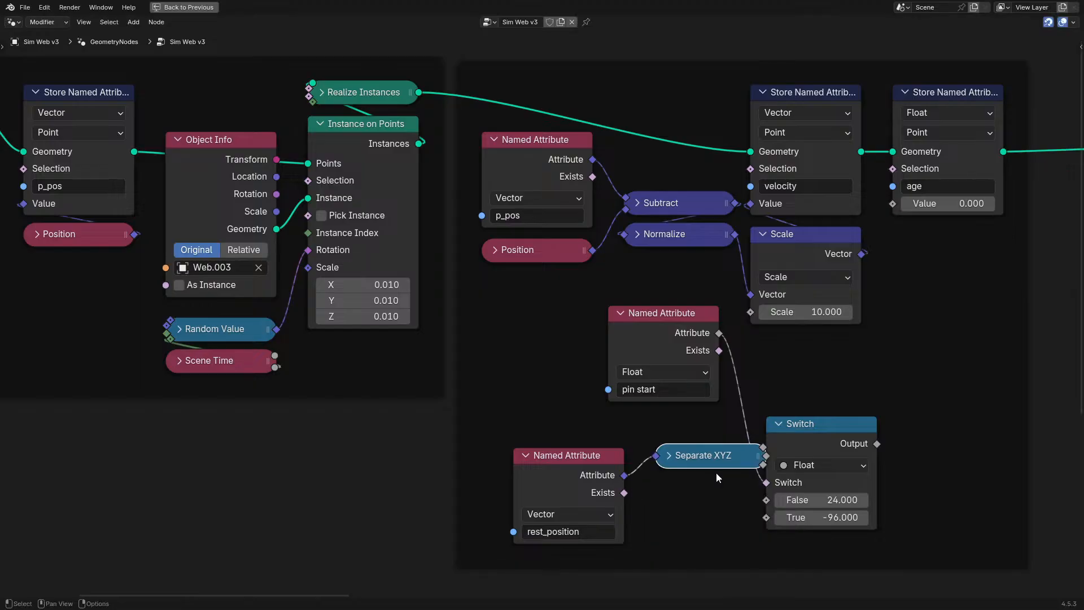
{"action": "key", "text": "g"}
{"action": "left_click", "coordinate": [581, 443]}
- Add a Greater Than node testing Separate XYZ's Z output against 0.5, and link it through the Switch to the Scale factor
{"action": "left_click_drag", "start_coordinate": [640, 457], "coordinate": [644, 458]}
{"action": "type", "text": "rge"}
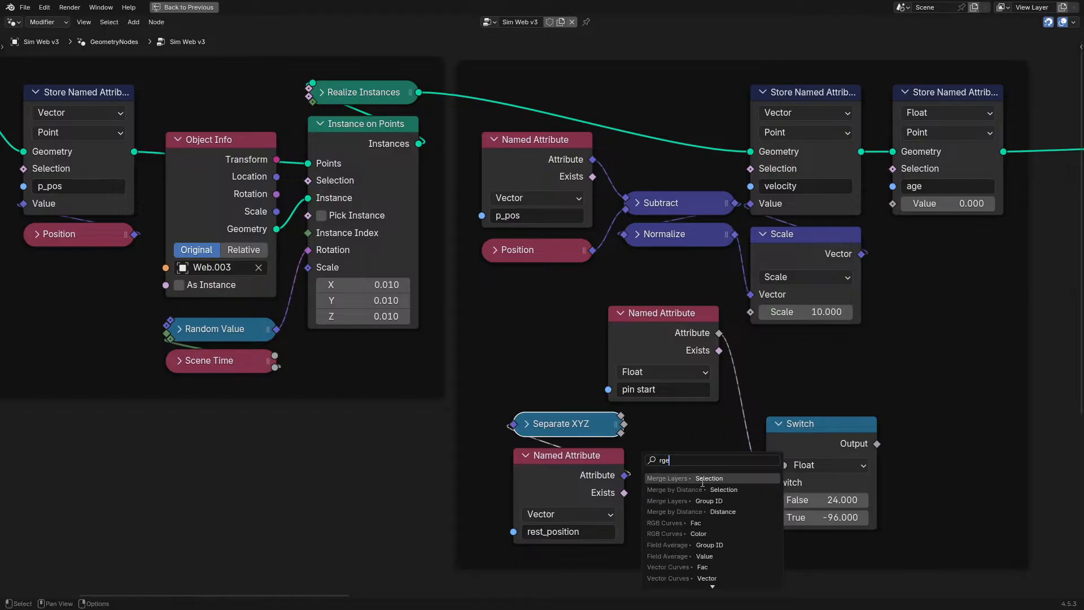
{"action": "left_click", "coordinate": [690, 478]}
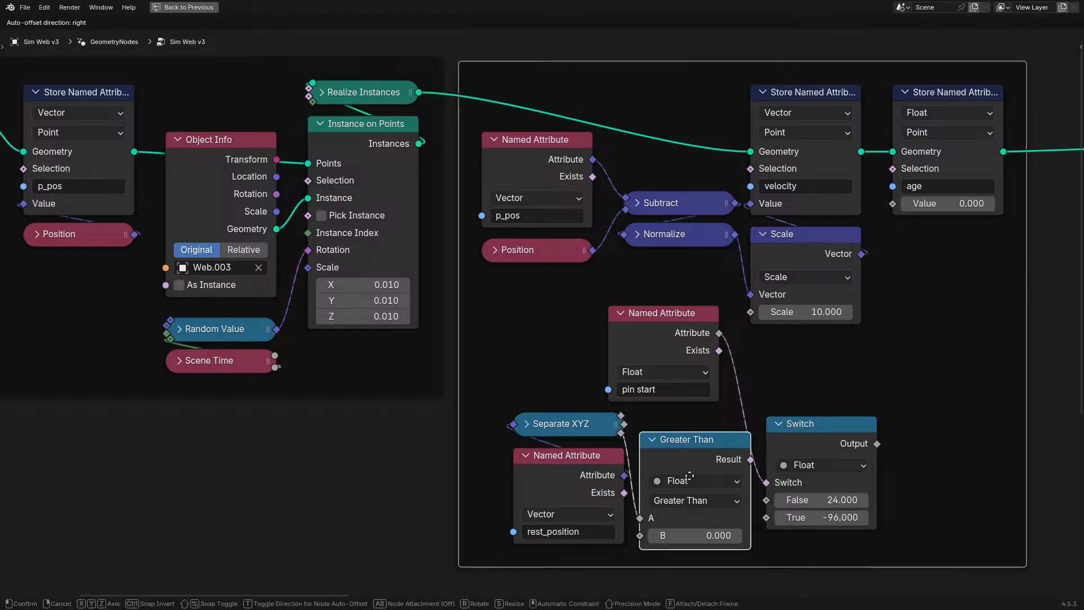
{"action": "left_click", "coordinate": [741, 535]}
{"action": "left_click", "coordinate": [741, 535]}
{"action": "left_click", "coordinate": [741, 535]}
{"action": "left_click", "coordinate": [741, 535]}
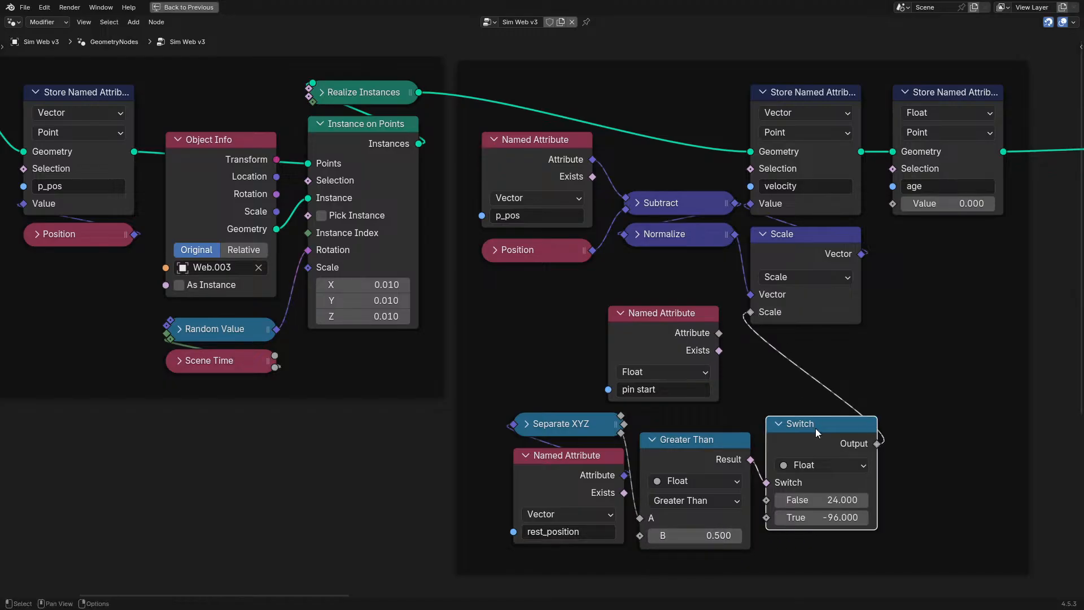
- Delete the pin start Named Attribute node and tidy the Switch and rest_position comparison nodes beneath the velocity Scale node
{"action": "left_click_drag", "start_coordinate": [816, 427], "coordinate": [800, 352]}
{"action": "left_click", "coordinate": [656, 344]}
{"action": "key", "text": "x"}
{"action": "left_click_drag", "start_coordinate": [561, 357], "coordinate": [686, 489]}
{"action": "mouse_move", "coordinate": [698, 466]}
{"action": "left_mouse_down"}
{"action": "mouse_move", "coordinate": [682, 451]}
{"action": "mouse_move", "coordinate": [671, 355]}
{"action": "left_mouse_up"}
- Select Web.003 to show its Web Gen Connections1 tree, and replay the simulation from the start
{"action": "key", "text": "ctrl+space"}
{"action": "left_click", "coordinate": [941, 184]}
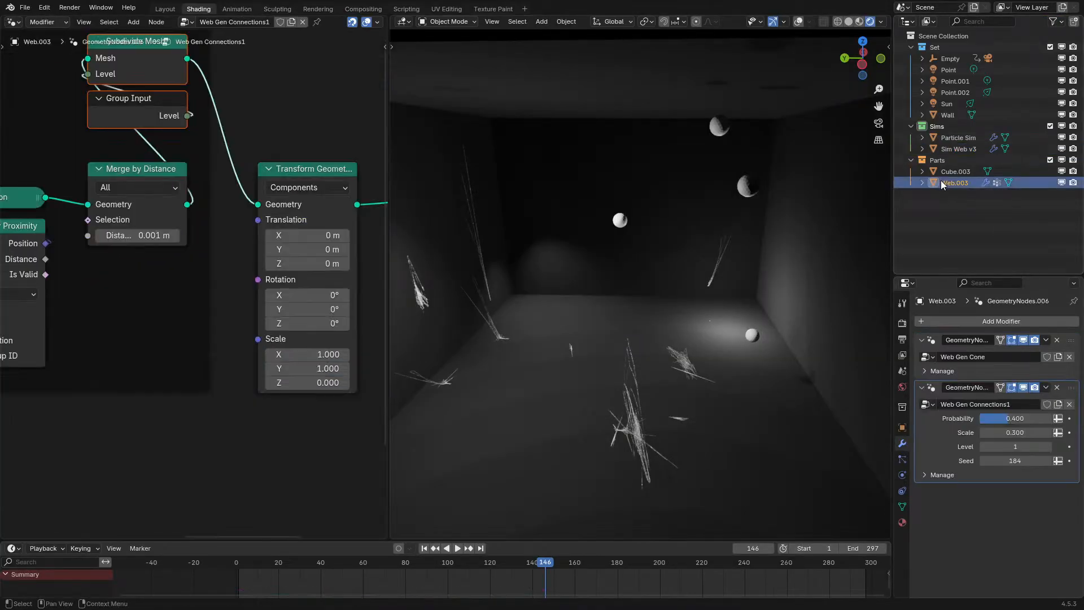
{"action": "key", "text": "ctrl+space"}
{"action": "key", "text": "ctrl+space"}
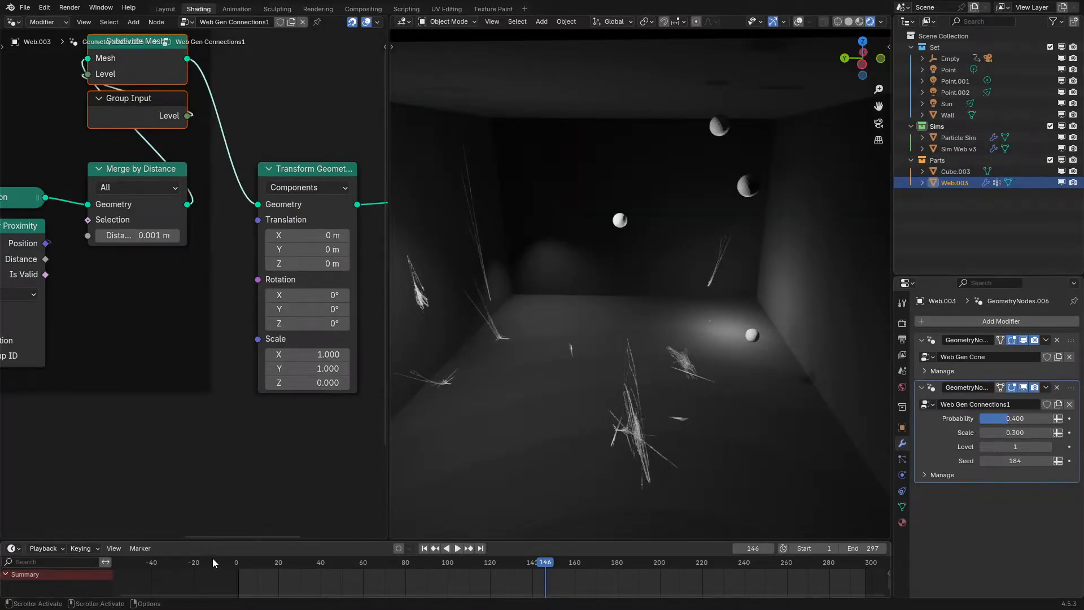
{"action": "key", "text": "shift+Left"}
{"action": "key", "text": "space"}
{"action": "middle_click_drag", "start_coordinate": [567, 455], "coordinate": [650, 374]}
{"action": "key", "text": "space"}
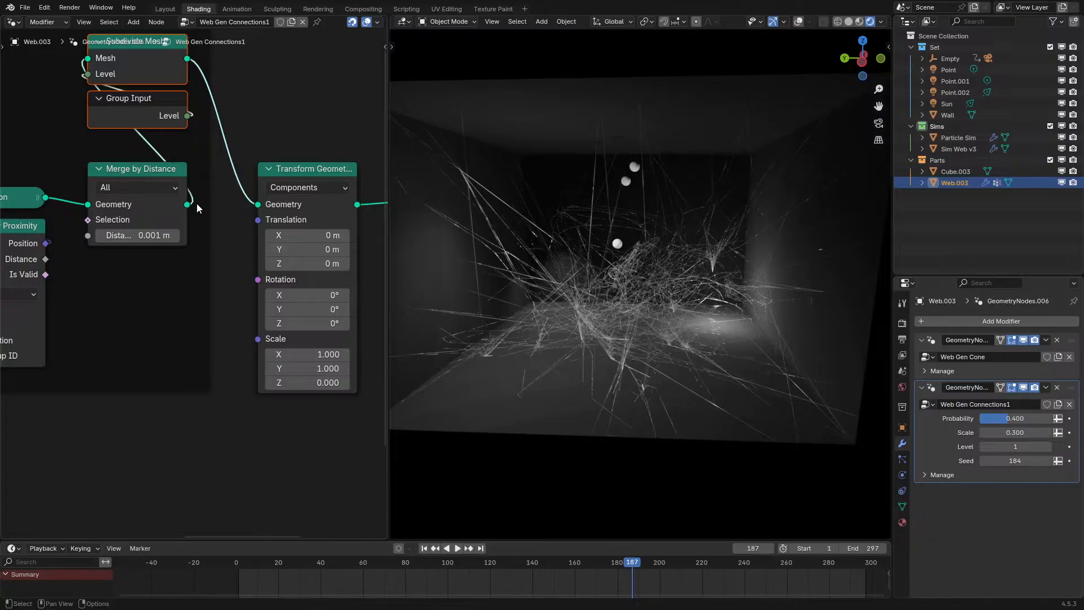
- Mute the Transform Geometry node and replay the simulation from the start, viewing the webs from another angle
{"action": "key", "text": "m"}
{"action": "key", "text": "space"}
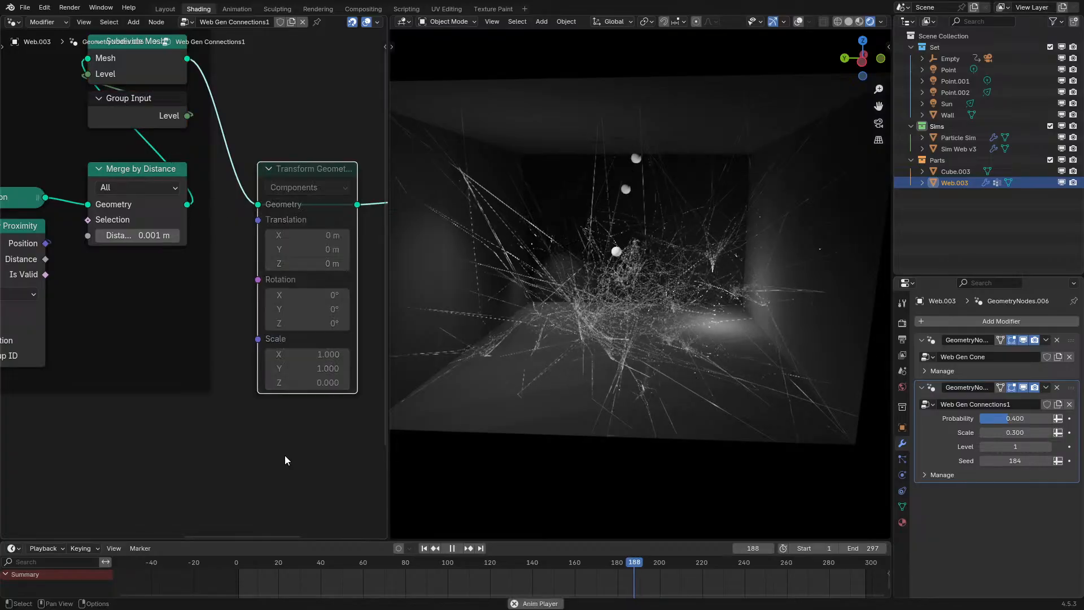
{"action": "key", "text": "shift+Left"}
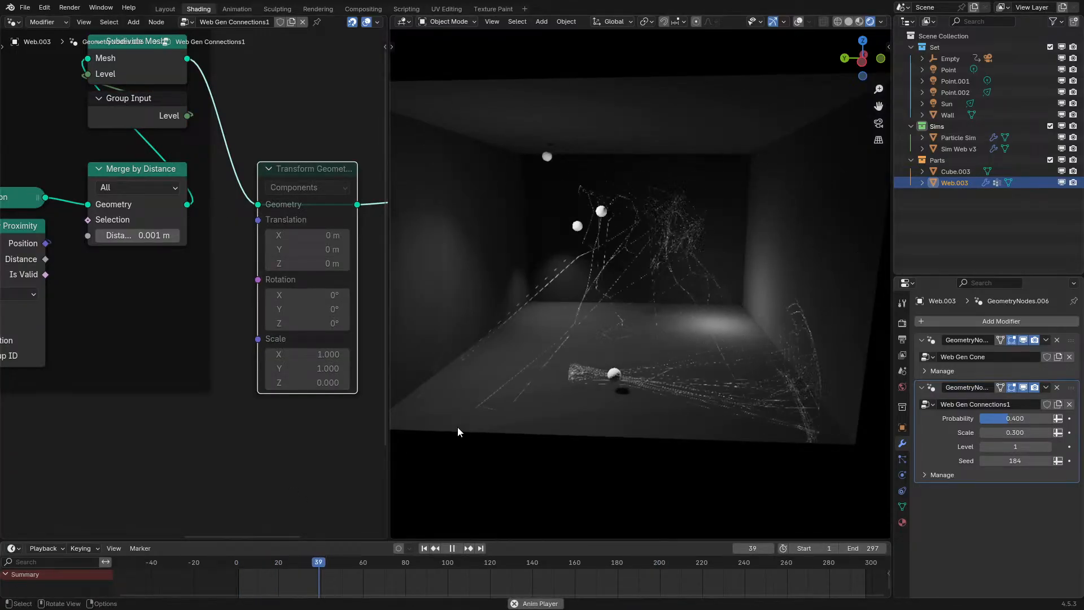
{"action": "middle_click_drag", "start_coordinate": [581, 355], "coordinate": [697, 316]}
{"action": "key", "text": "space"}
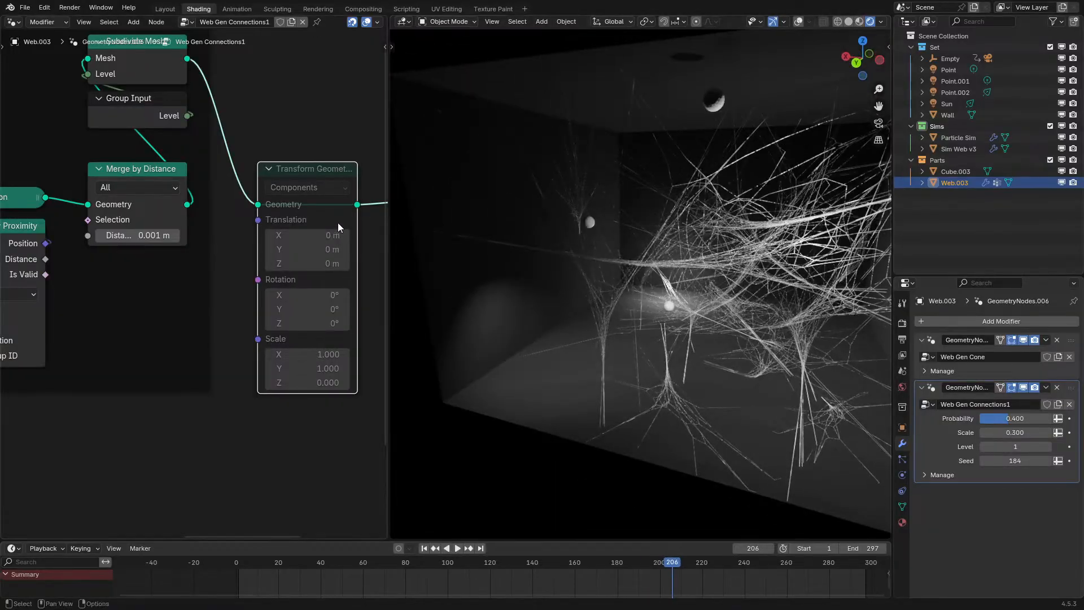
- Remove Transform Geometry while keeping the chain connected, and place Subdivide Mesh with its Level Group Input beside Merge by Distance
{"action": "key", "text": "ctrl+x"}
{"action": "left_click_drag", "start_coordinate": [154, 75], "coordinate": [285, 201]}
- Open the Web Gen Cone tree and move the rest_position Store Named Attribute and its Position node beside the pin Store Named Attribute
{"action": "left_click", "coordinate": [939, 349]}
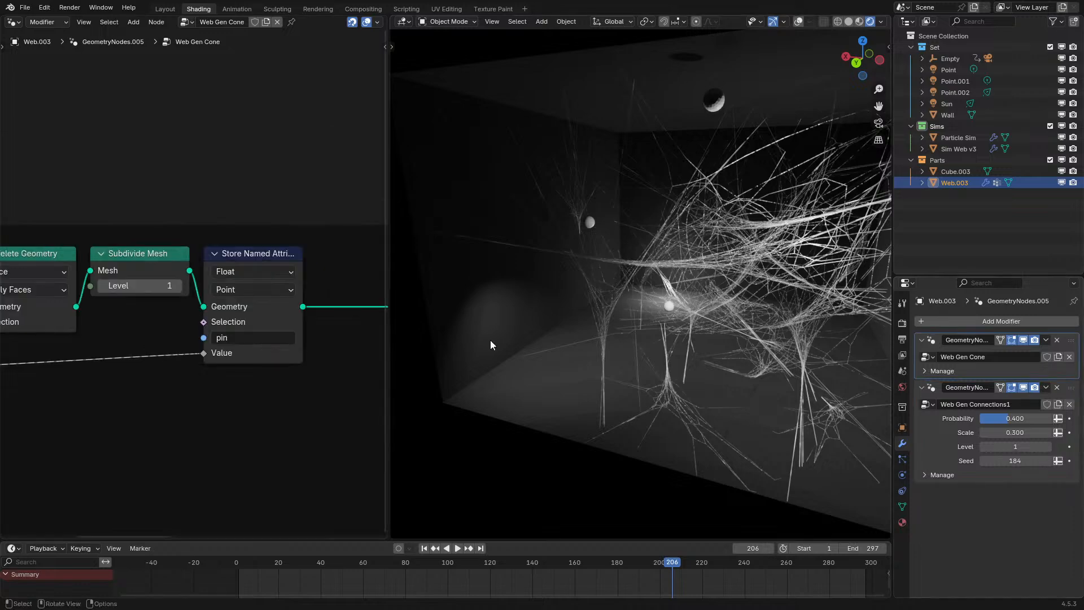
{"action": "key", "text": "ctrl+space"}
{"action": "middle_click_drag", "start_coordinate": [863, 377], "coordinate": [672, 377]}
{"action": "left_click_drag", "start_coordinate": [595, 500], "coordinate": [714, 342]}
{"action": "key", "text": "g"}
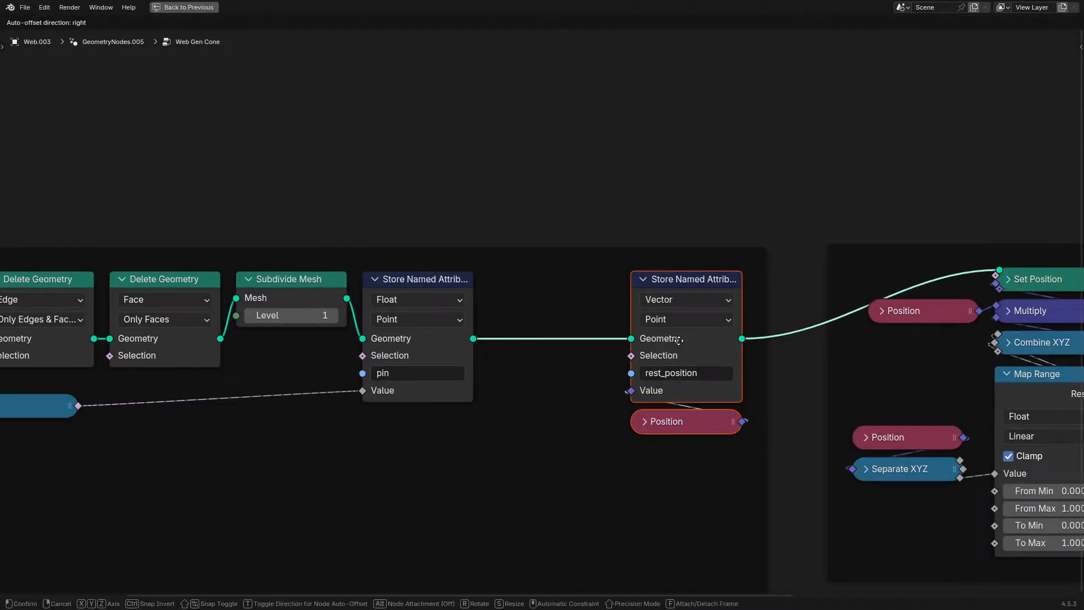
{"action": "left_click", "coordinate": [551, 341]}
{"action": "scroll", "coordinate": [551, 340], "scroll_direction": "down", "scroll_amount": 2}
{"action": "scroll", "coordinate": [551, 340], "scroll_direction": "down", "scroll_amount": 1}
{"action": "middle_click_drag", "start_coordinate": [583, 352], "coordinate": [431, 351]}
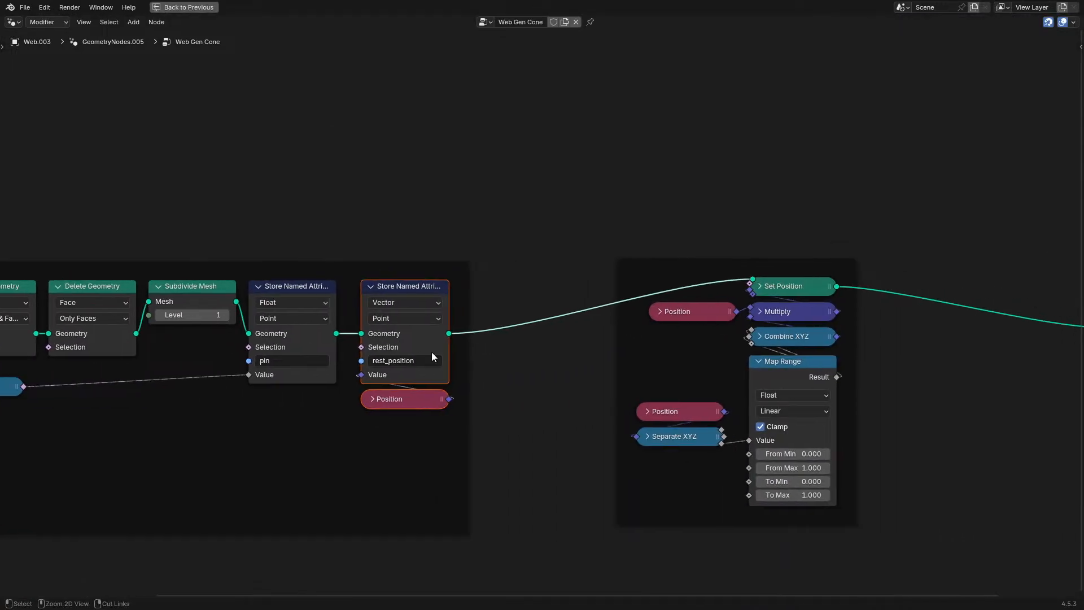
- Try to transfer the rest_position Store Named Attribute and its Position node from Web Gen Cone to Web Gen Connections1
{"action": "key", "text": "ctrl+x"}
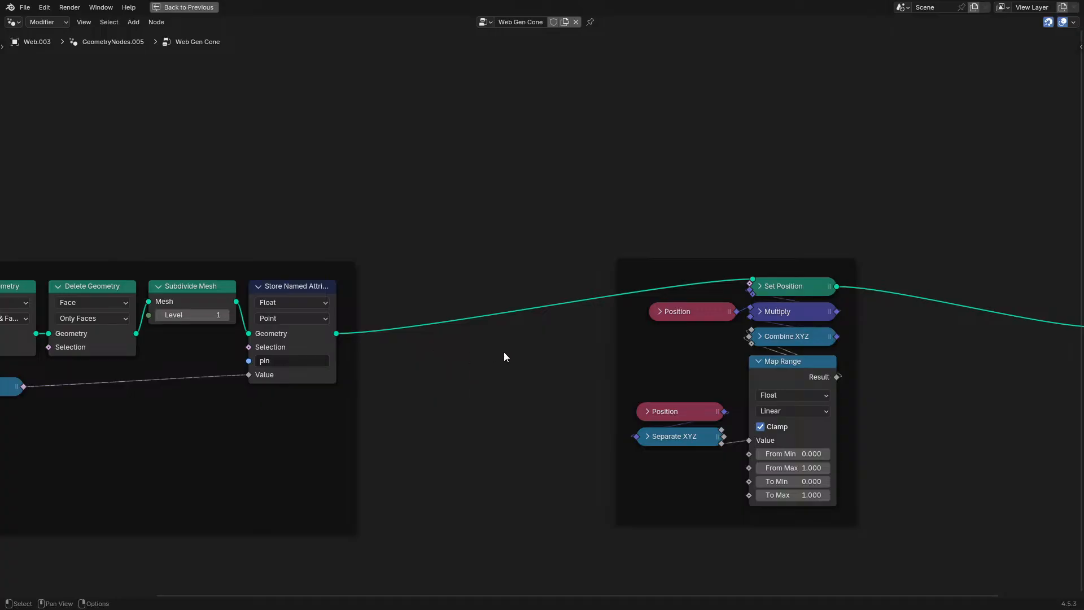
{"action": "key", "text": "ctrl+space"}
{"action": "left_click", "coordinate": [928, 446]}
{"action": "key", "text": "ctrl+space"}
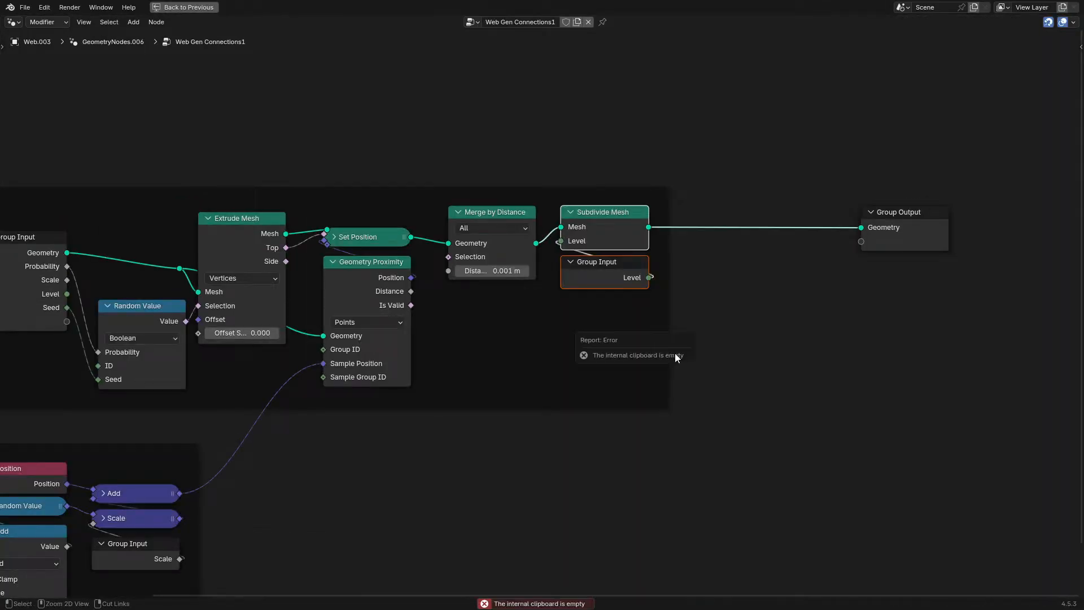
{"action": "key", "text": "ctrl+space"}
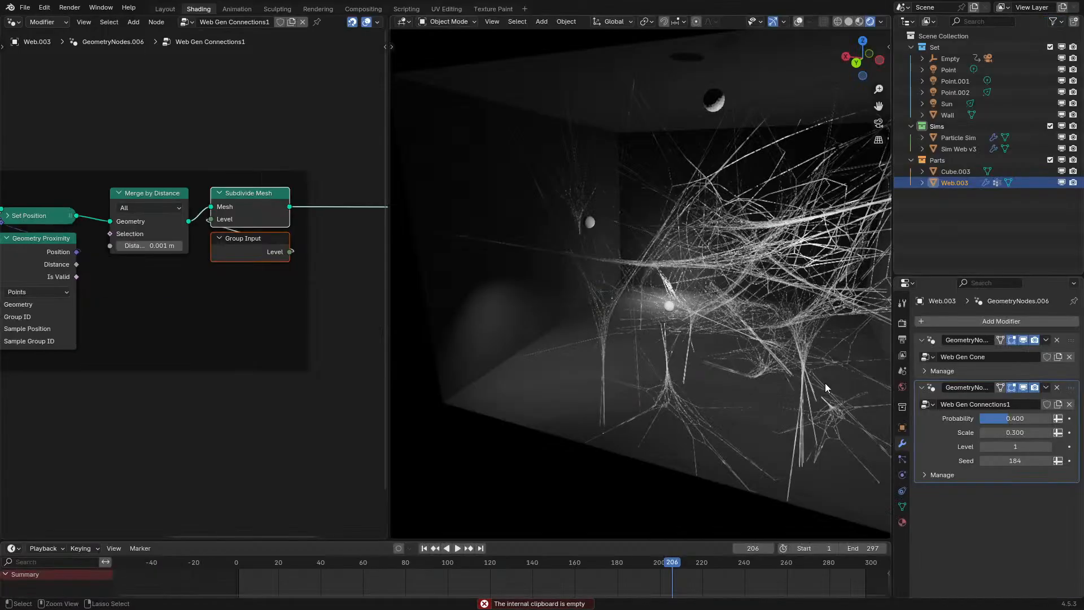
- Restore the rest_position Store Named Attribute and Position nodes in Web Gen Cone, and take them out of the chain again
{"action": "left_click", "coordinate": [938, 348]}
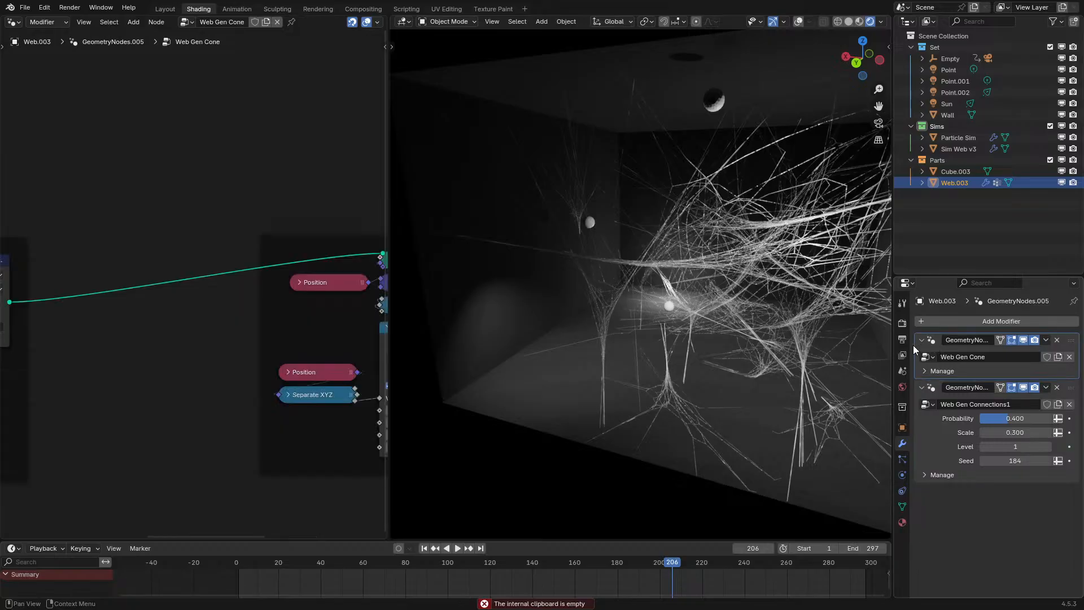
{"action": "key", "text": "ctrl+space"}
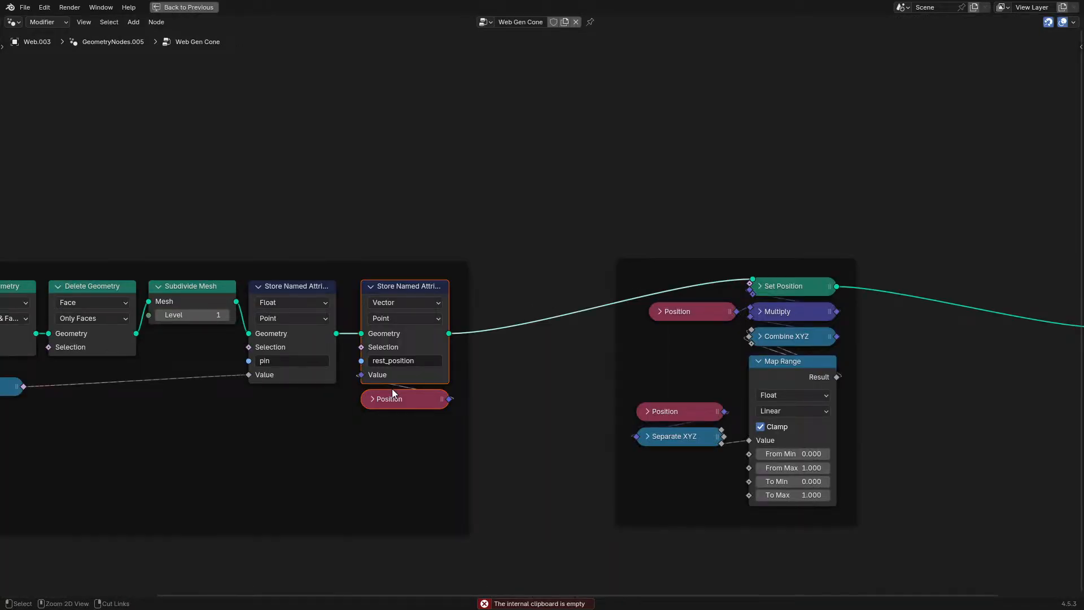
{"action": "key", "text": "ctrl+x"}
{"action": "key", "text": "ctrl+space"}
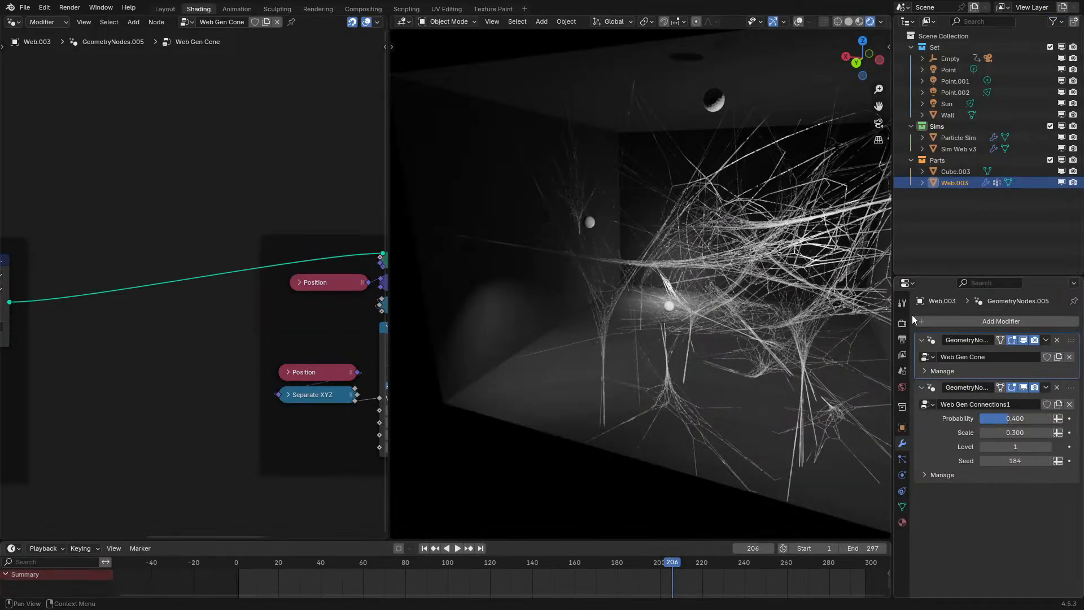
- Paste the rest_position Store Named Attribute and its Position node into Web Gen Connections1, inserting them between Subdivide Mesh and Group Output
{"action": "left_click", "coordinate": [934, 431]}
{"action": "key", "text": "ctrl+v"}
{"action": "key", "text": "ctrl+space"}
{"action": "key", "text": "g"}
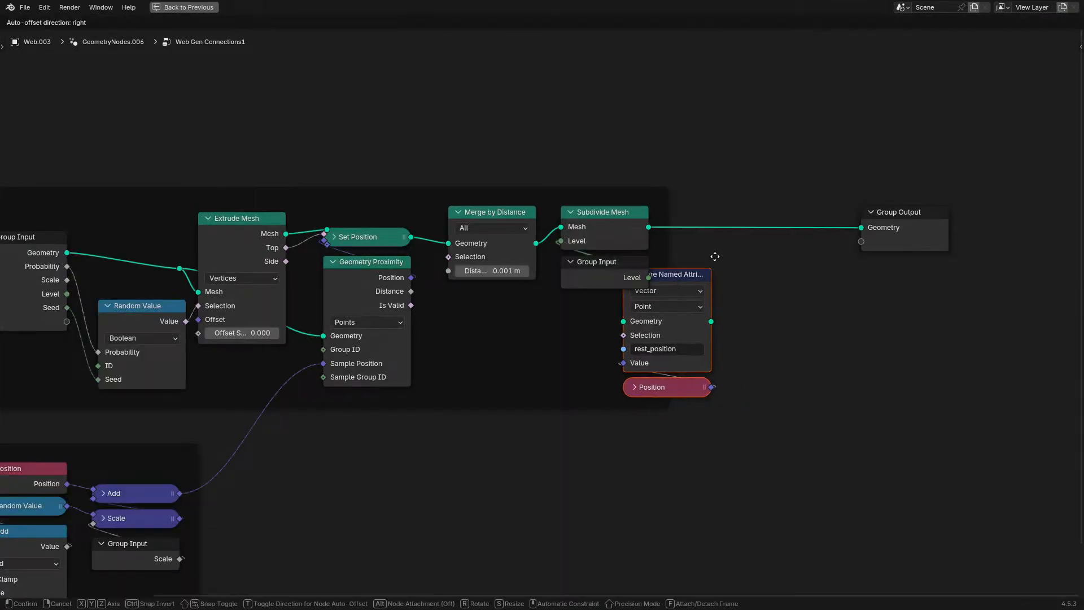
{"action": "left_click", "coordinate": [641, 196]}
{"action": "key", "text": "g"}
{"action": "left_click", "coordinate": [756, 198]}
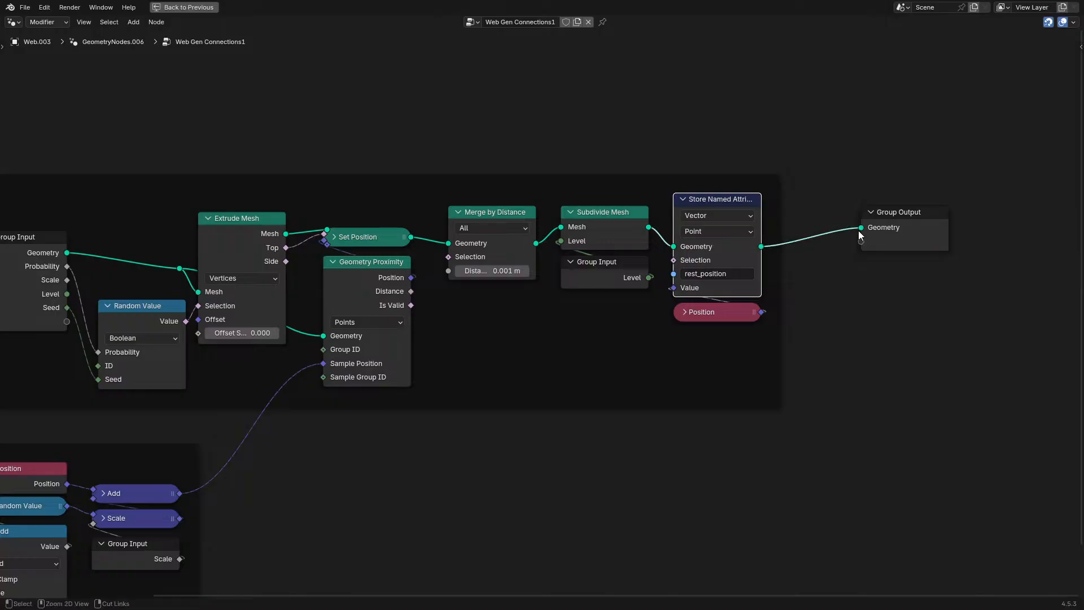
- Play the simulation from the start and examine how the webs behave with rest_position stored after the subdivision
{"action": "key", "text": "ctrl+space"}
{"action": "key", "text": "space"}
{"action": "left_click", "coordinate": [214, 561]}
{"action": "middle_click_drag", "start_coordinate": [596, 345], "coordinate": [577, 314]}
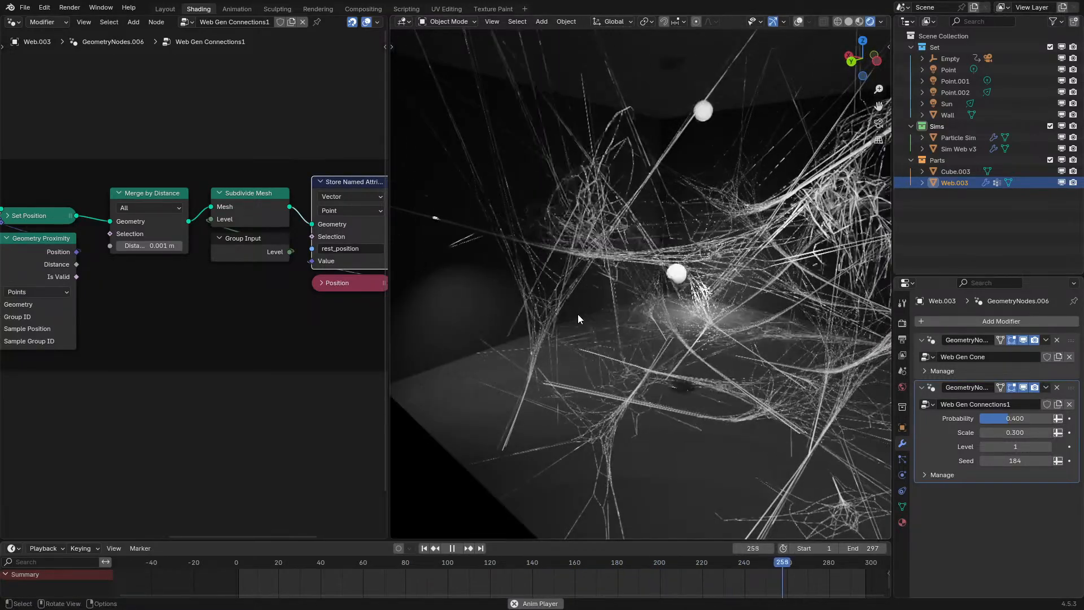
{"action": "key", "text": "space"}
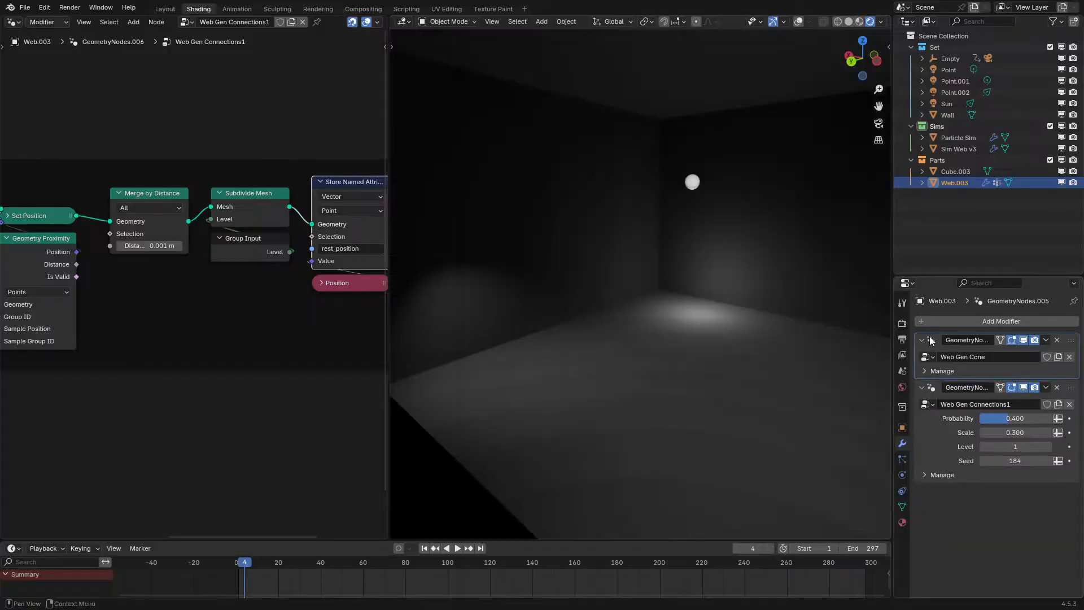
- In the Web Gen Cone tree, move the cone frame and the tapering frame close together beside Group Output
{"action": "left_click", "coordinate": [930, 340]}
{"action": "scroll", "coordinate": [220, 347], "scroll_direction": "down", "scroll_amount": 6}
{"action": "middle_click_drag", "start_coordinate": [191, 364], "coordinate": [198, 321]}
{"action": "key", "text": "ctrl+space"}
{"action": "left_click_drag", "start_coordinate": [97, 213], "coordinate": [460, 482]}
{"action": "key", "text": "g"}
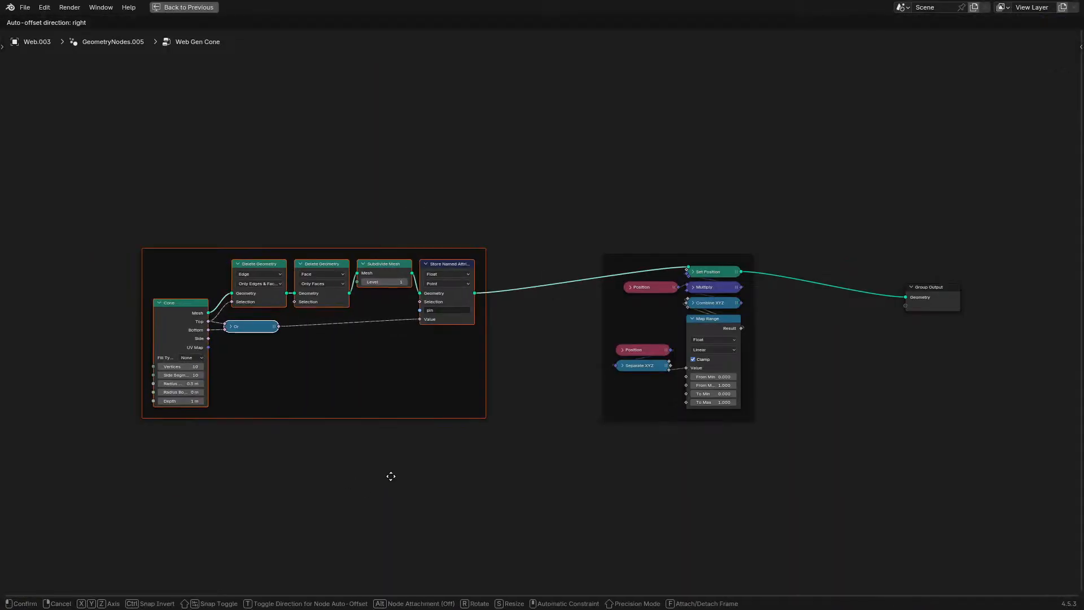
{"action": "left_click", "coordinate": [495, 476]}
{"action": "left_click_drag", "start_coordinate": [323, 187], "coordinate": [745, 524]}
{"action": "key", "text": "g"}
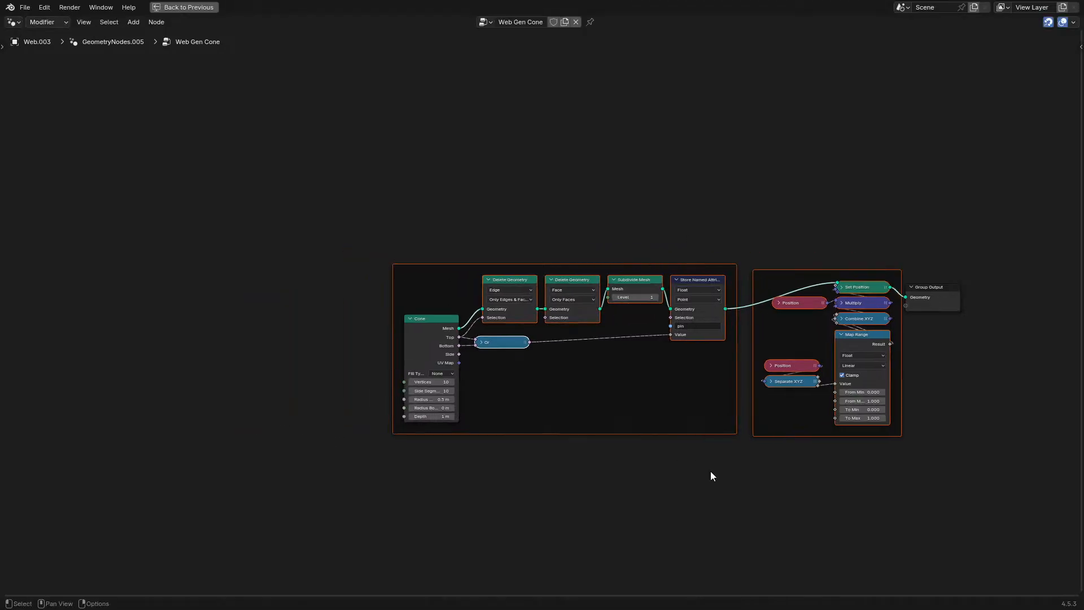
{"action": "left_click", "coordinate": [710, 471]}
{"action": "key", "text": "ctrl+space"}
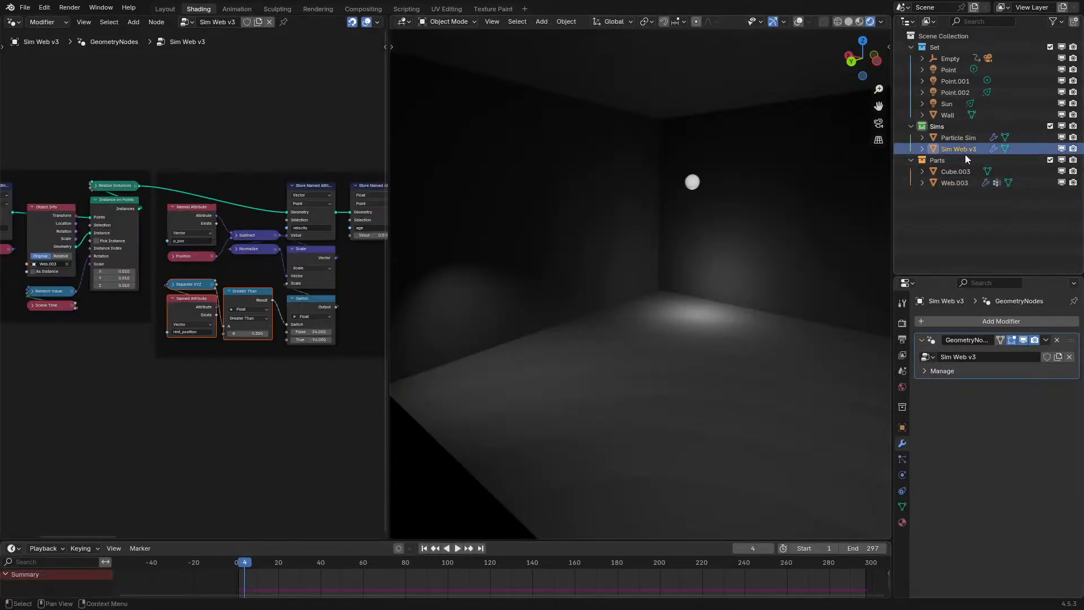
- Open the Sim Web v3 tree, set the velocity Switch's True value to -24, and play the simulation
{"action": "left_click", "coordinate": [964, 153]}
{"action": "key", "text": "ctrl+space"}
{"action": "scroll", "coordinate": [465, 419], "scroll_direction": "up", "scroll_amount": 3}
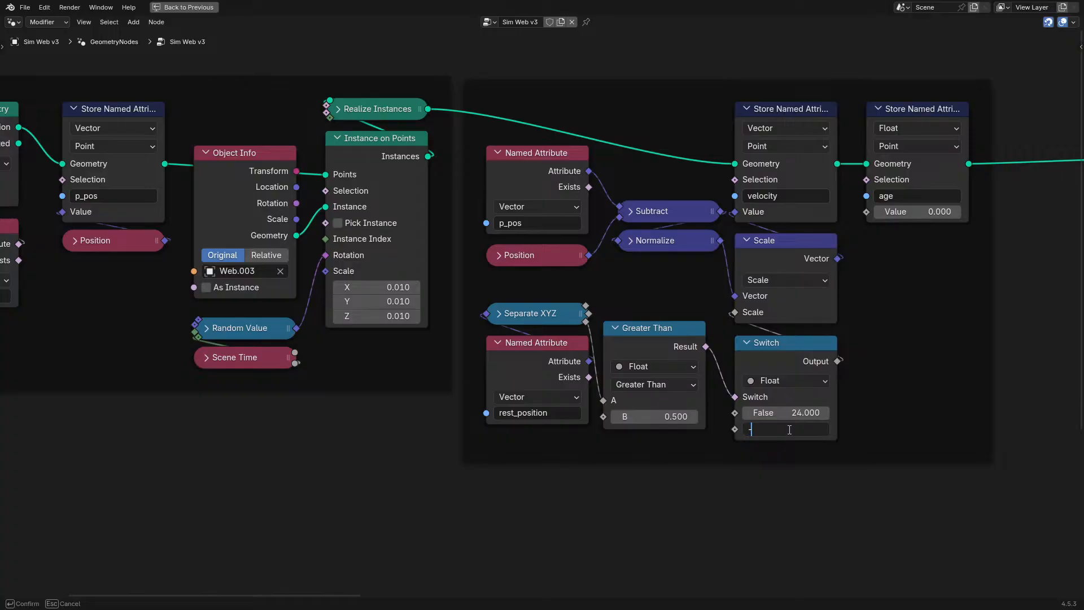
{"action": "key", "text": "ctrl+space"}
{"action": "key", "text": "space"}
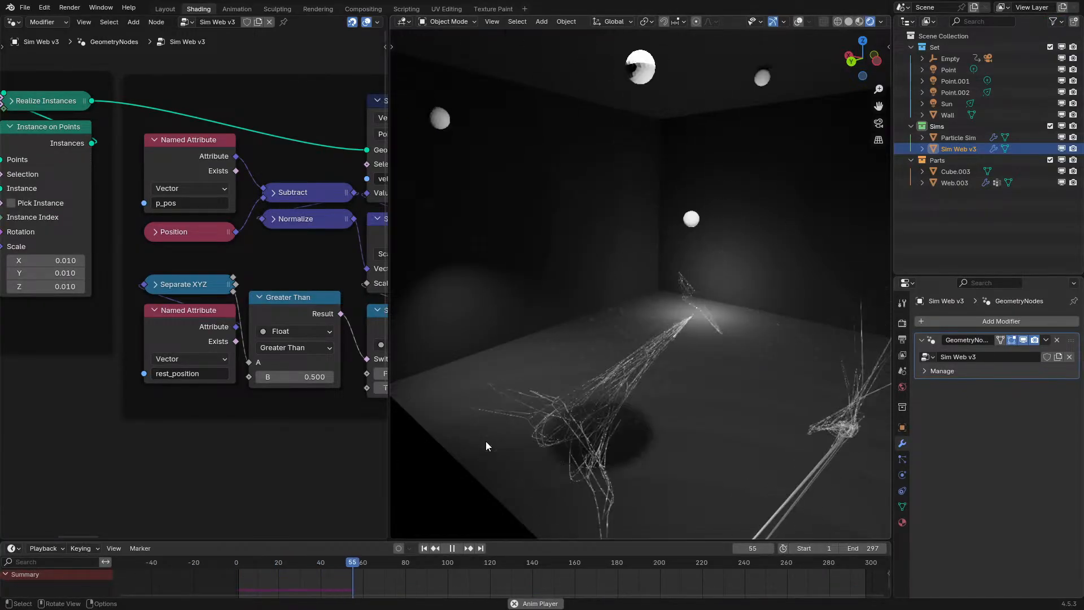
{"action": "middle_click_drag", "start_coordinate": [288, 409], "coordinate": [208, 419]}
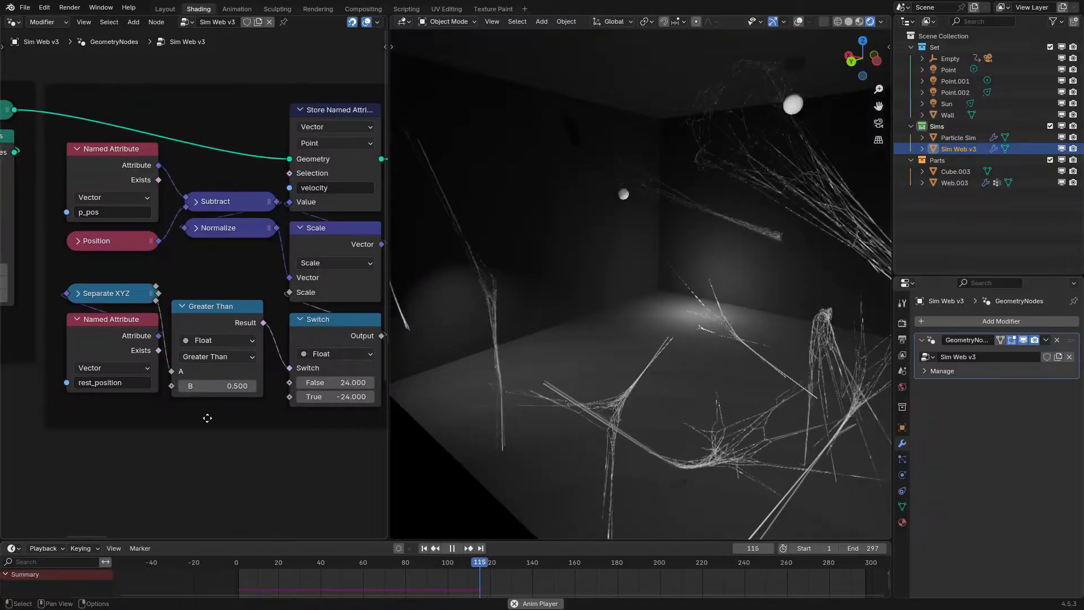
- Set the velocity Switch's True value to -48 and replay the simulation from the start
{"action": "double_click", "coordinate": [317, 397]}
{"action": "type", "text": "-48"}
{"action": "key", "text": "Return"}
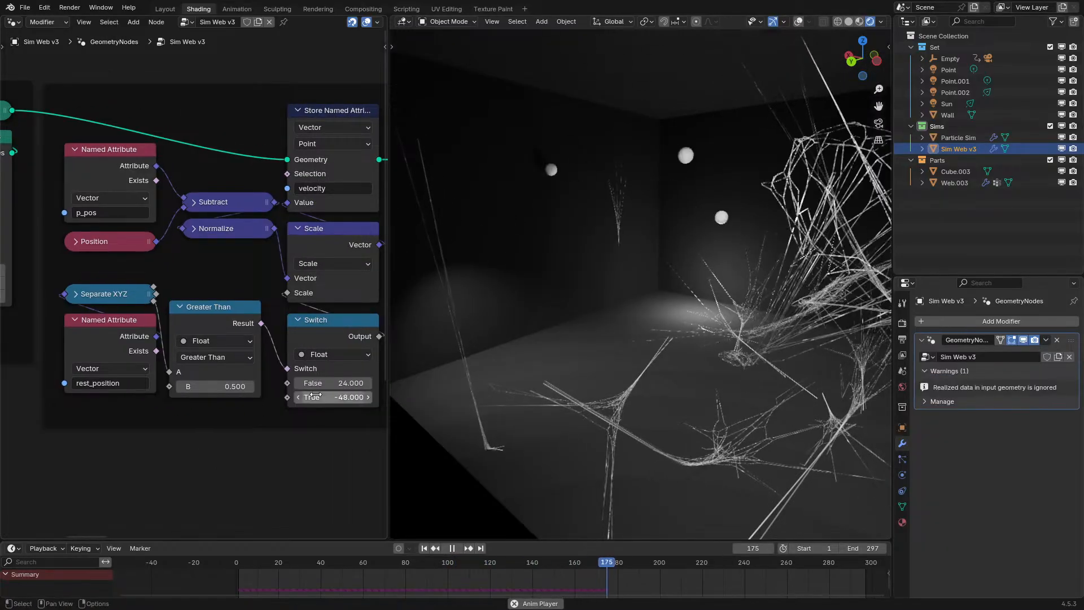
{"action": "left_click", "coordinate": [224, 559]}
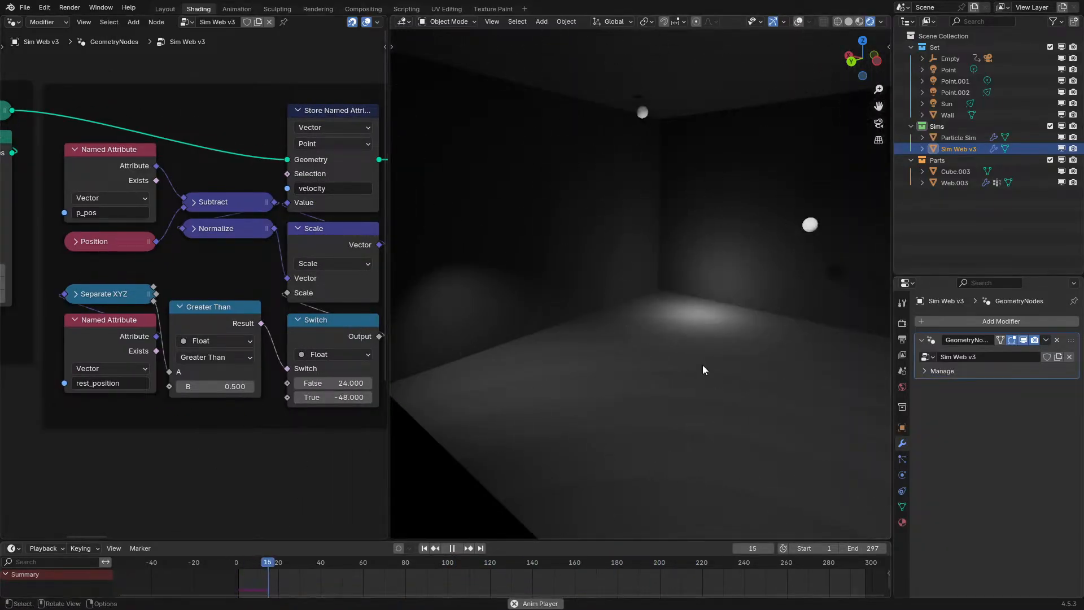
{"action": "middle_click_drag", "start_coordinate": [702, 364], "coordinate": [586, 302]}
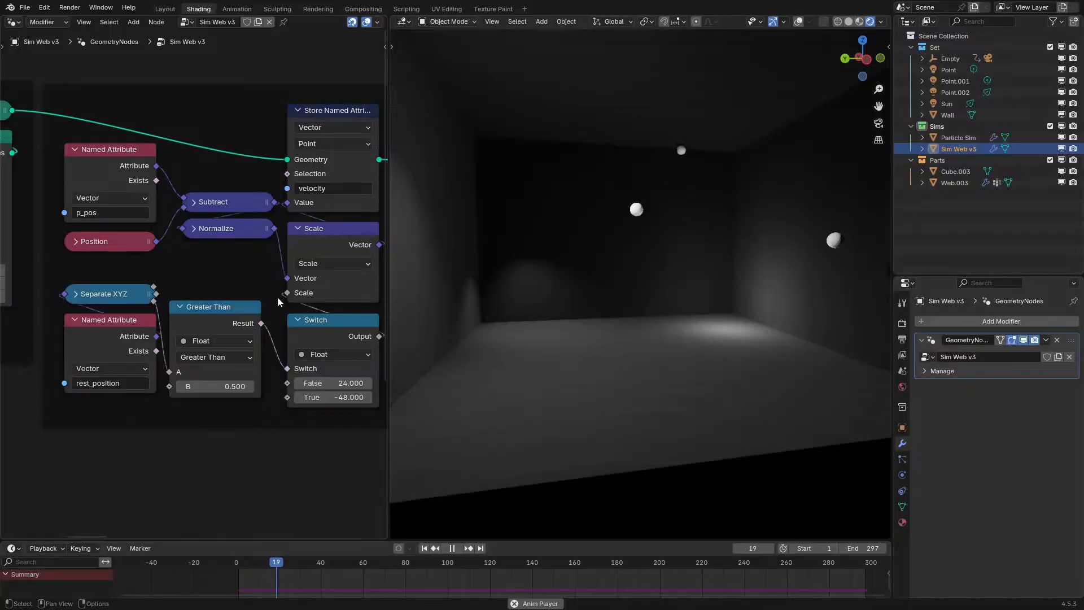
{"action": "key", "text": "space"}
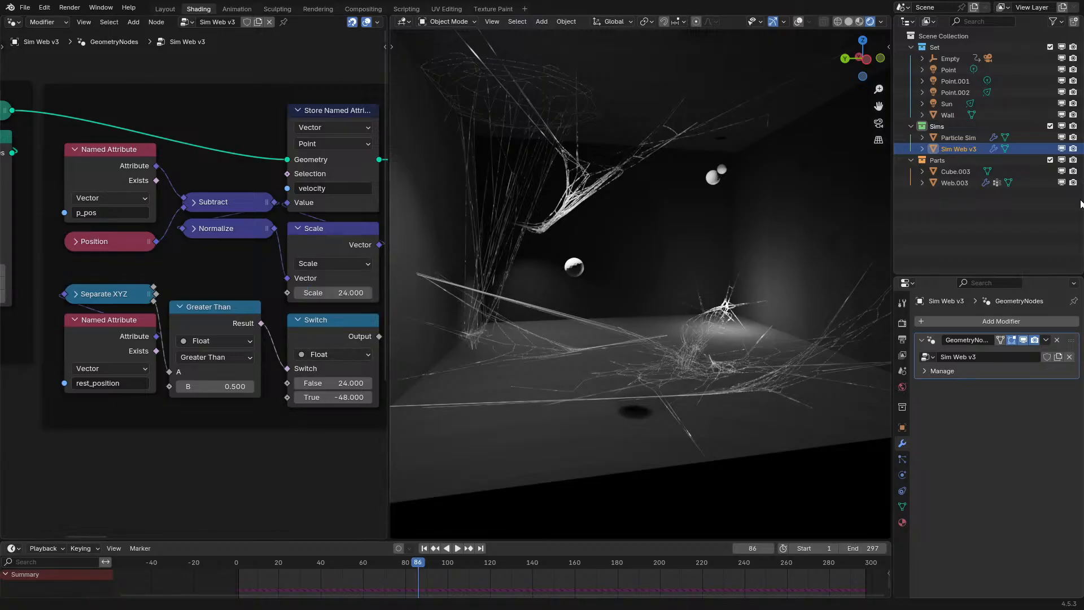
- In the Web Gen Cone tree of Web.003, add a Transform Geometry node between Set Position and Group Output
{"action": "left_click", "coordinate": [944, 181]}
{"action": "scroll", "coordinate": [295, 295], "scroll_direction": "down", "scroll_amount": 6}
{"action": "middle_click_drag", "start_coordinate": [295, 295], "coordinate": [350, 298]}
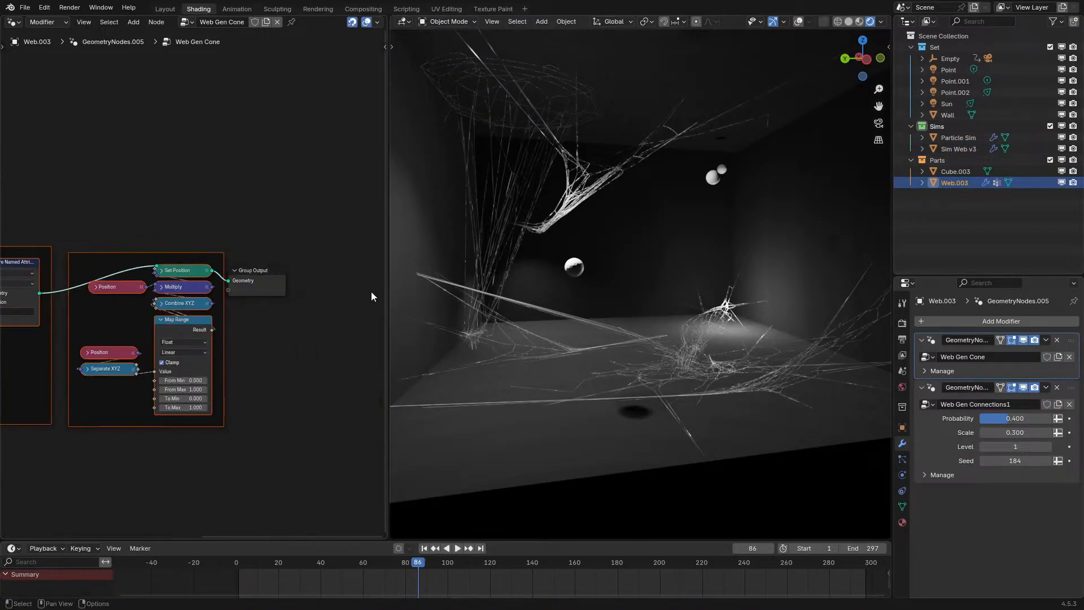
{"action": "left_click", "coordinate": [331, 232]}
{"action": "type", "text": "tra"}
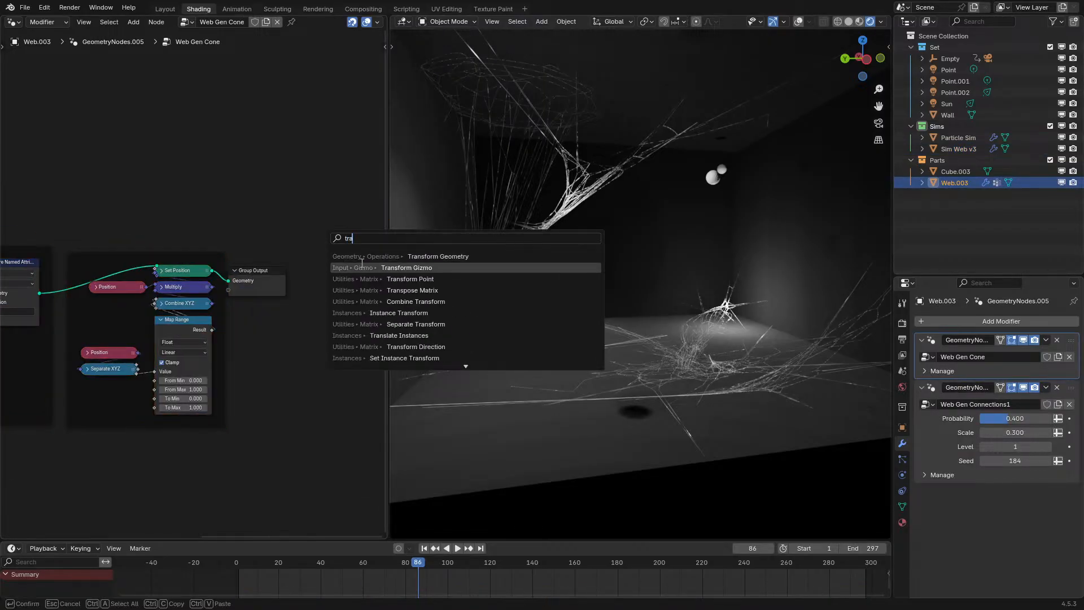
{"action": "key", "text": "Return"}
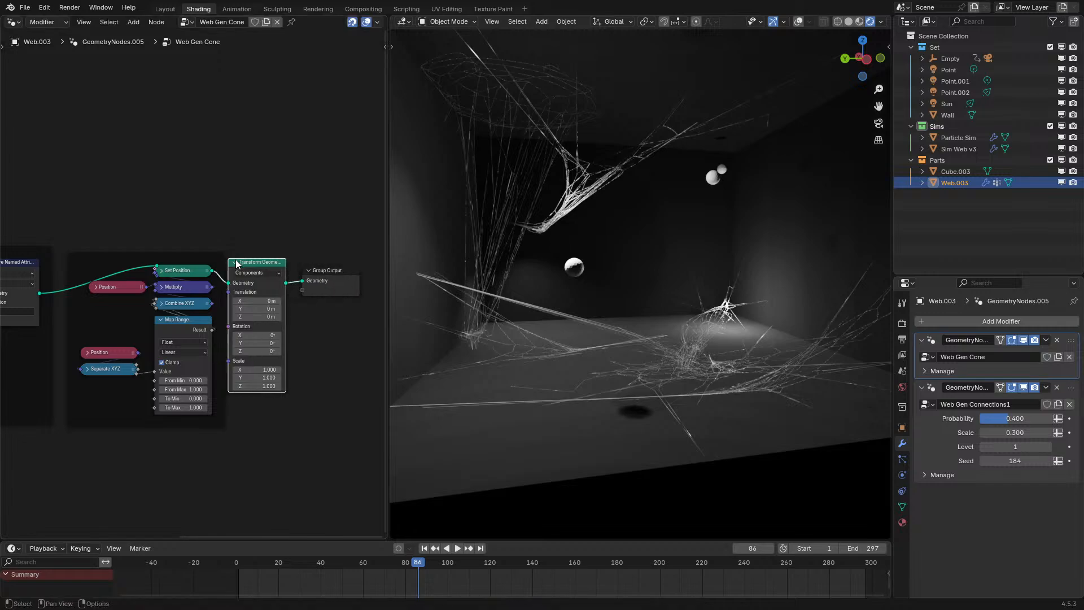
- Show the source web in Solid shading with overlays and set Transform Geometry's Z translation to about -0.43 m
{"action": "key", "text": "z"}
{"action": "middle_click_drag", "start_coordinate": [746, 303], "coordinate": [723, 275], "text": "shift"}
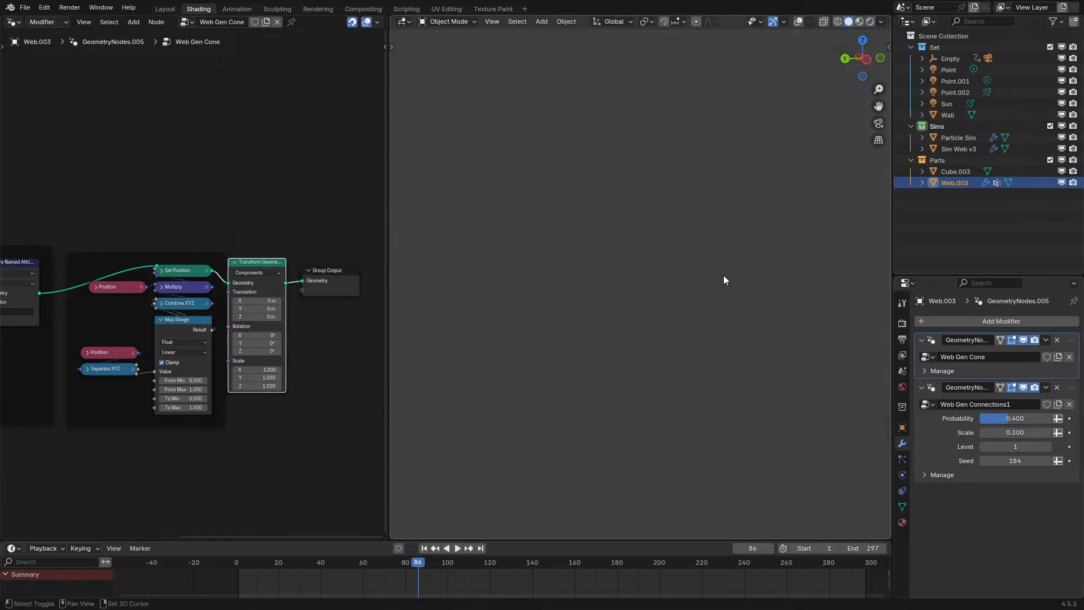
{"action": "left_click", "coordinate": [798, 23]}
{"action": "middle_click_drag", "start_coordinate": [479, 118], "coordinate": [822, 262], "text": "shift"}
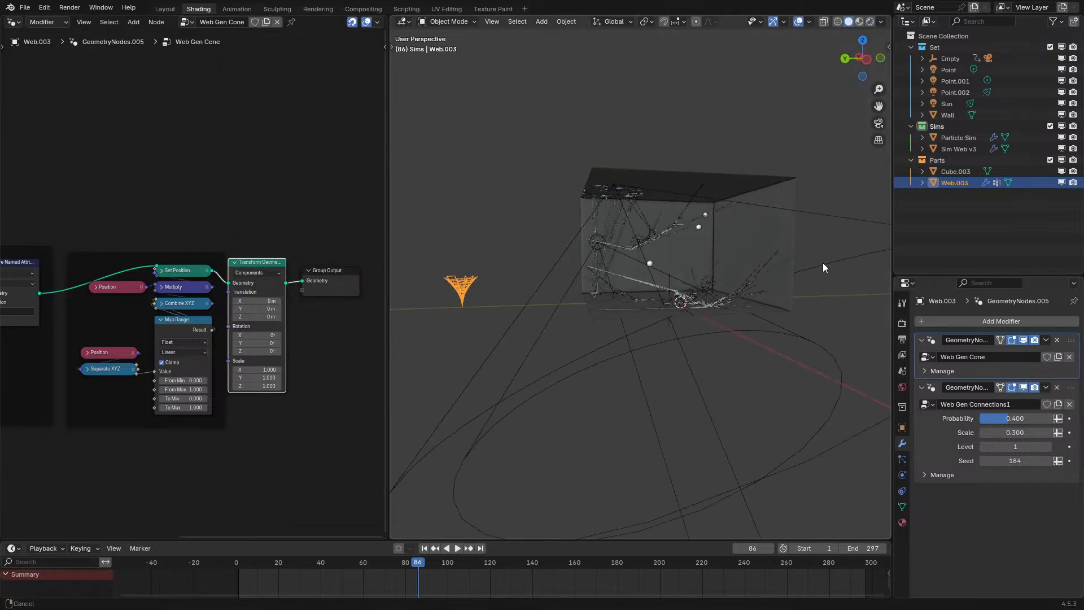
{"action": "middle_click_drag", "start_coordinate": [499, 312], "coordinate": [652, 293], "text": "shift"}
{"action": "scroll", "coordinate": [700, 316], "scroll_direction": "up", "scroll_amount": 5}
{"action": "scroll", "coordinate": [546, 296], "scroll_direction": "up", "scroll_amount": 4}
{"action": "scroll", "coordinate": [298, 372], "scroll_direction": "up", "scroll_amount": 2}
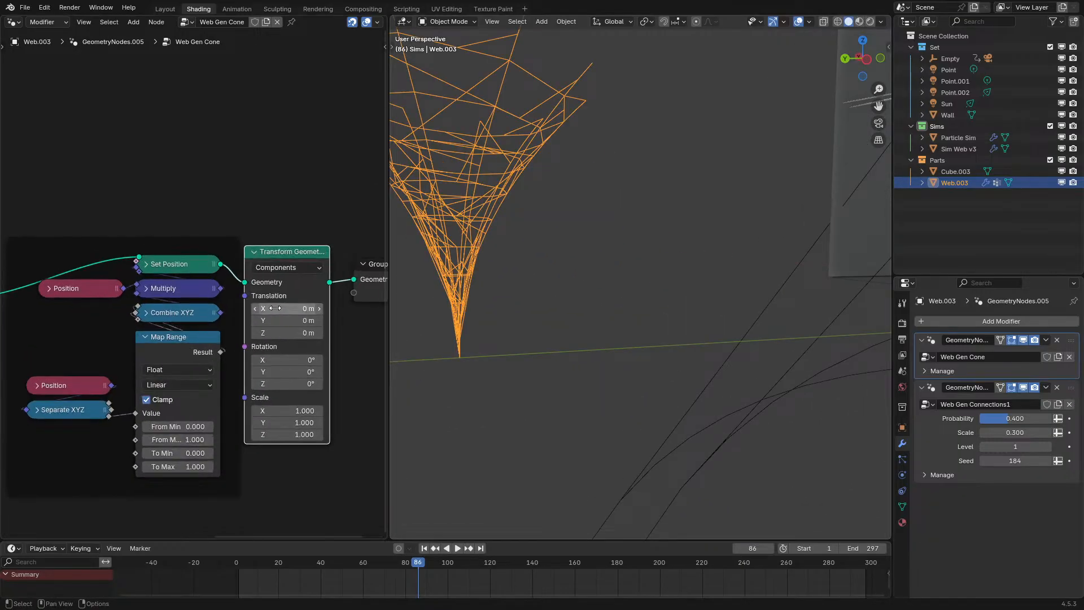
{"action": "left_click_drag", "start_coordinate": [300, 329], "coordinate": [271, 329]}
{"action": "scroll", "coordinate": [662, 344], "scroll_direction": "down", "scroll_amount": 5}
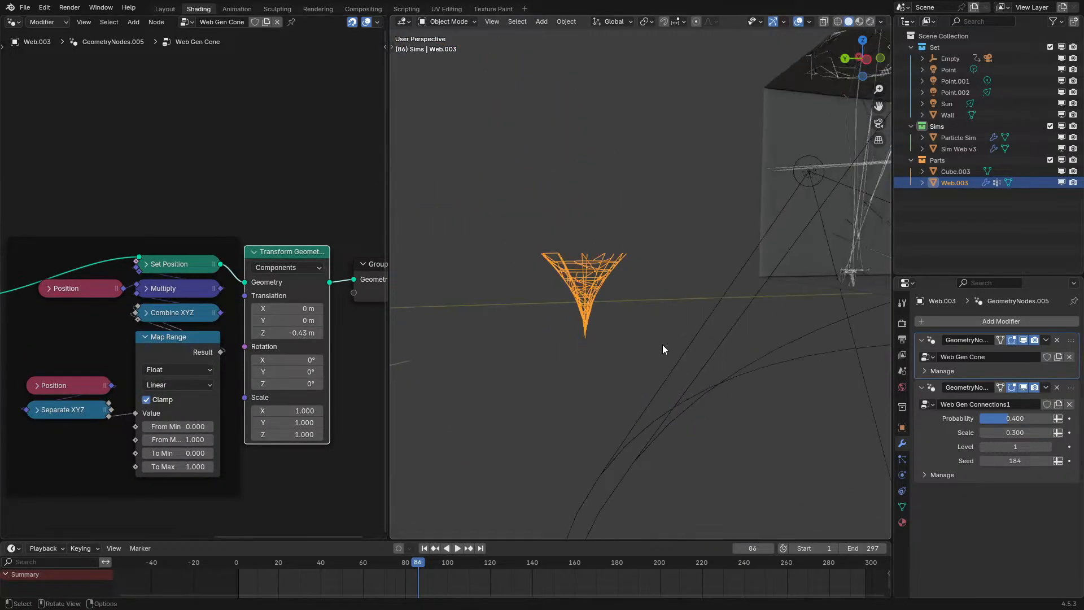
{"action": "scroll", "coordinate": [520, 320], "scroll_direction": "up", "scroll_amount": 2}
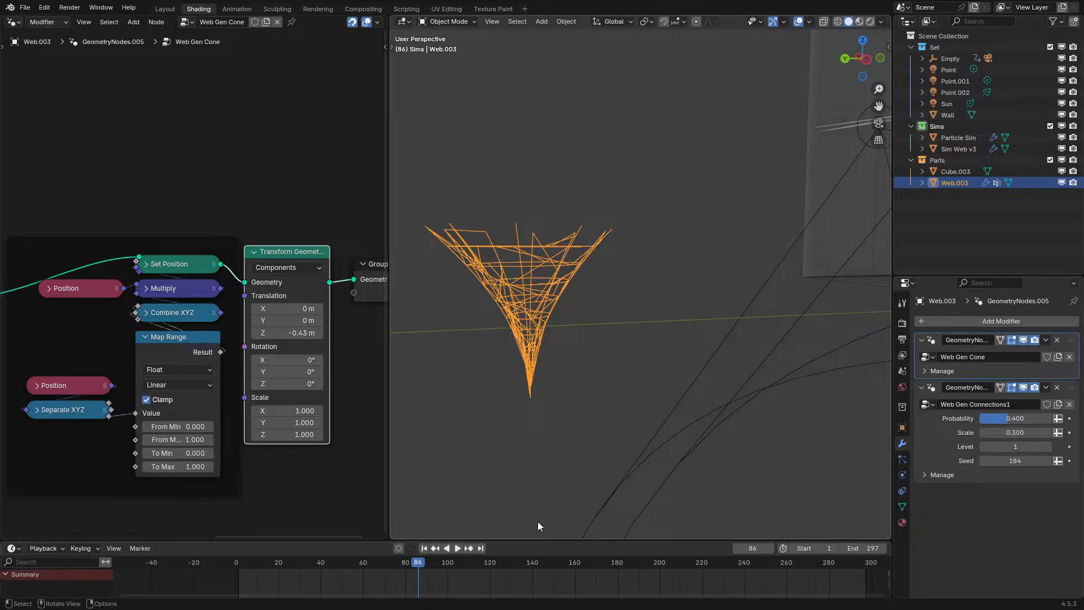
- Play the simulation inside the room in Rendered shading with overlays hidden to check the lowered web
{"action": "key", "text": "space"}
{"action": "scroll", "coordinate": [739, 323], "scroll_direction": "down", "scroll_amount": 7}
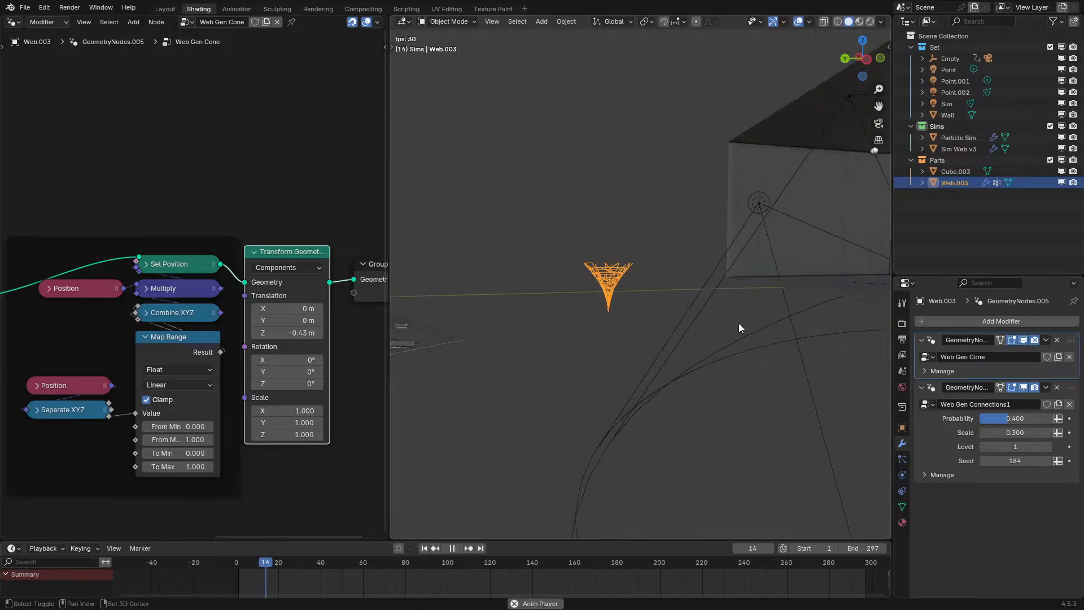
{"action": "middle_click_drag", "start_coordinate": [738, 323], "coordinate": [489, 367], "text": "shift"}
{"action": "scroll", "coordinate": [534, 347], "scroll_direction": "up", "scroll_amount": 2}
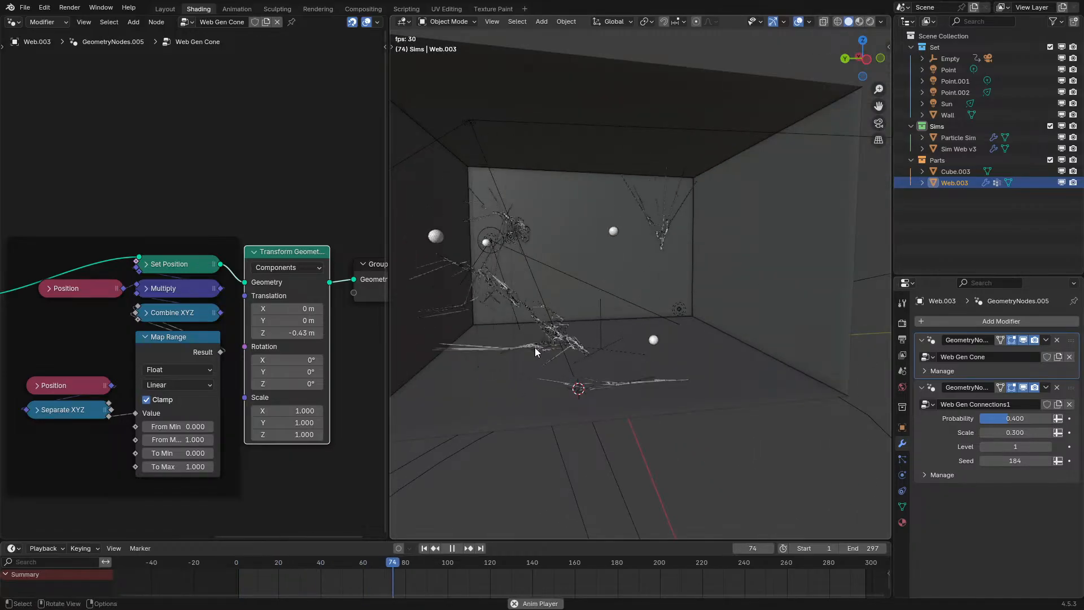
{"action": "key", "text": "z"}
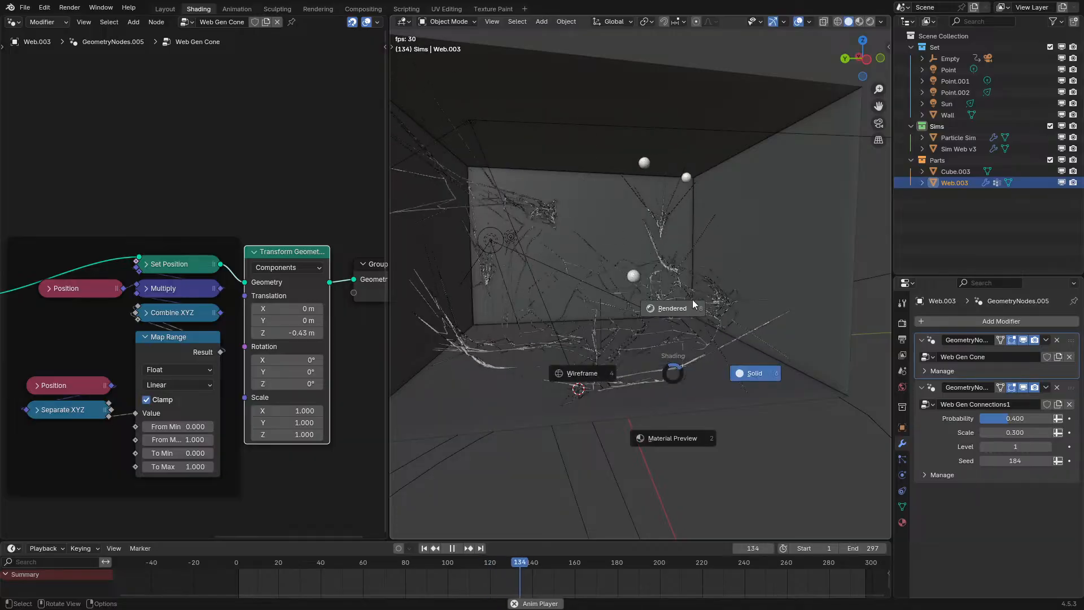
{"action": "left_click", "coordinate": [688, 316]}
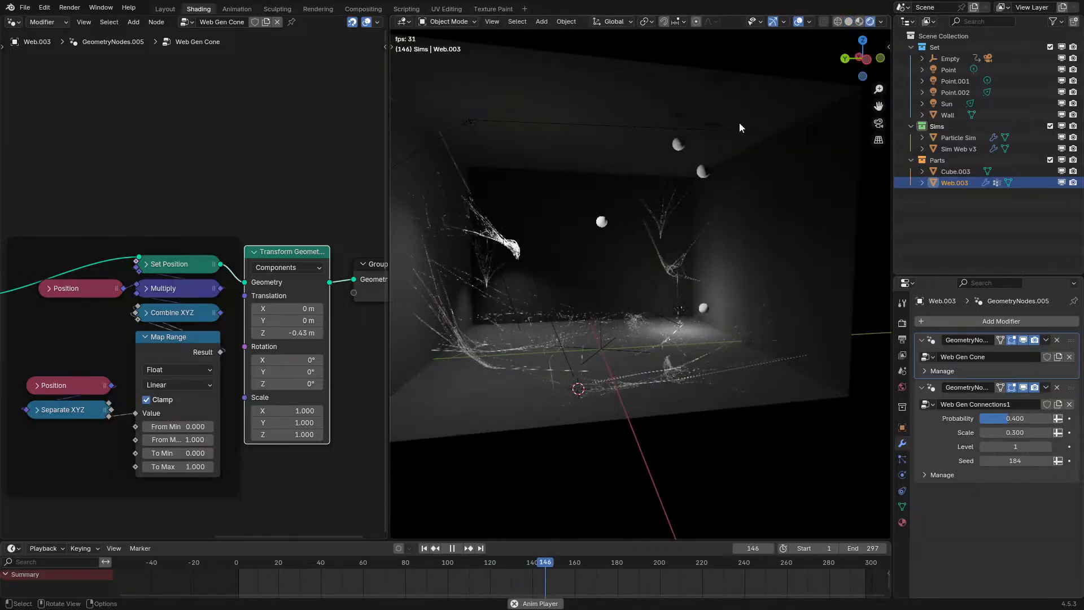
{"action": "left_click", "coordinate": [799, 21]}
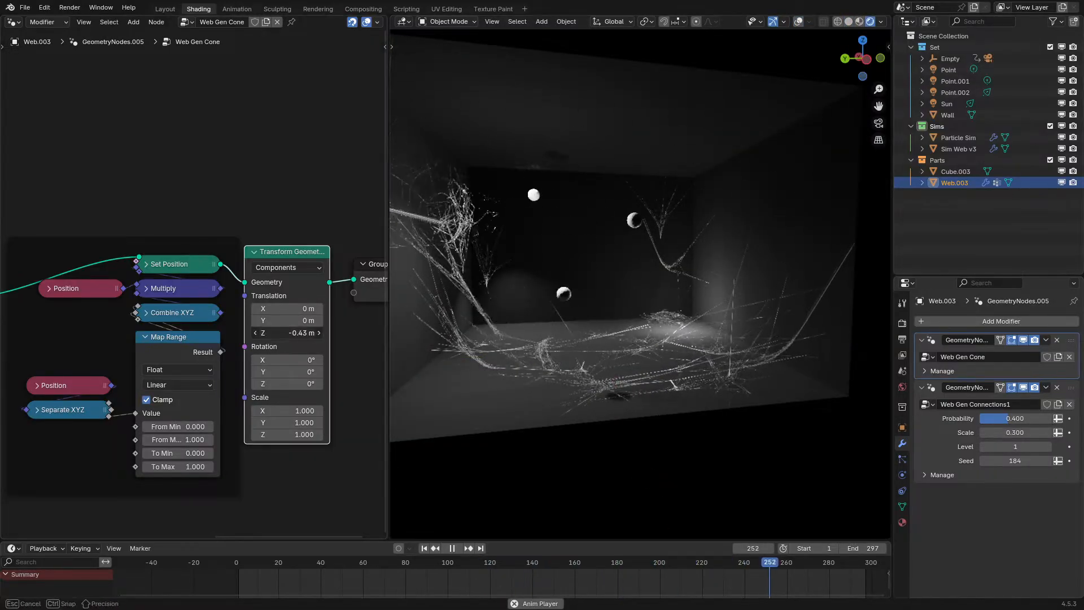
- Set Transform Geometry's Z translation to -0.5 m
{"action": "left_click", "coordinate": [301, 332]}
{"action": "type", "text": "-0.5"}
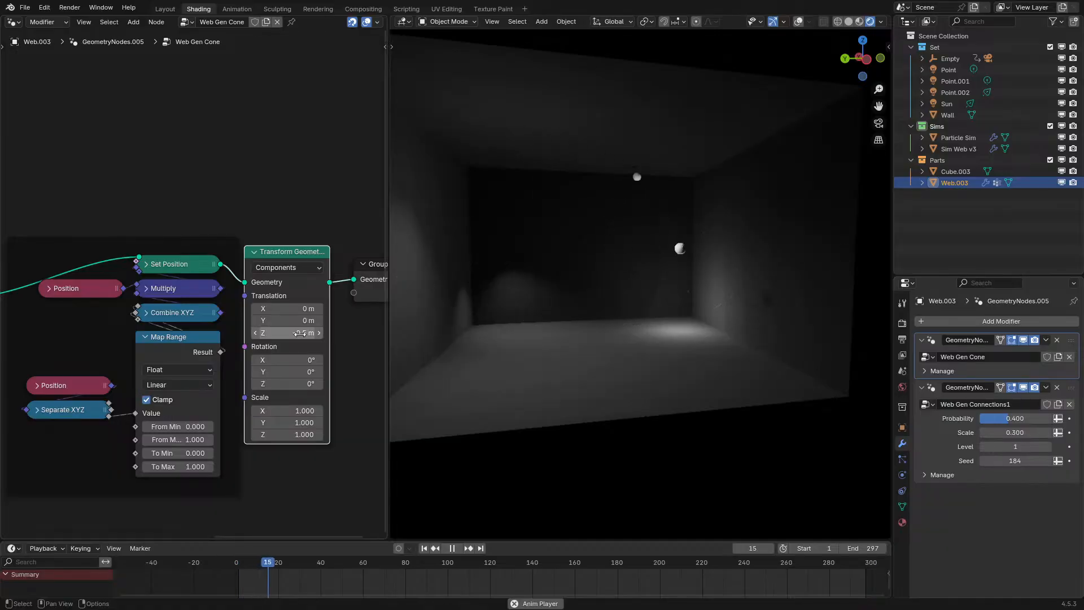
{"action": "key", "text": "Return"}
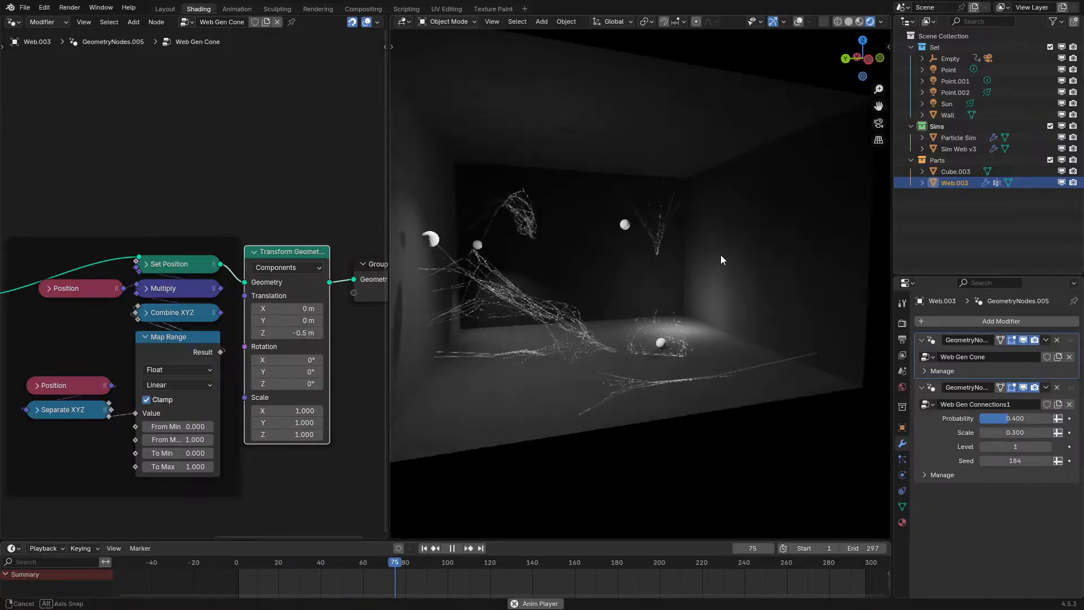
- Move Group Output farther along the chain and reposition Transform Geometry beside the tapering frame
{"action": "left_click_drag", "start_coordinate": [318, 202], "coordinate": [372, 318]}
{"action": "key", "text": "g"}
{"action": "left_click", "coordinate": [371, 327]}
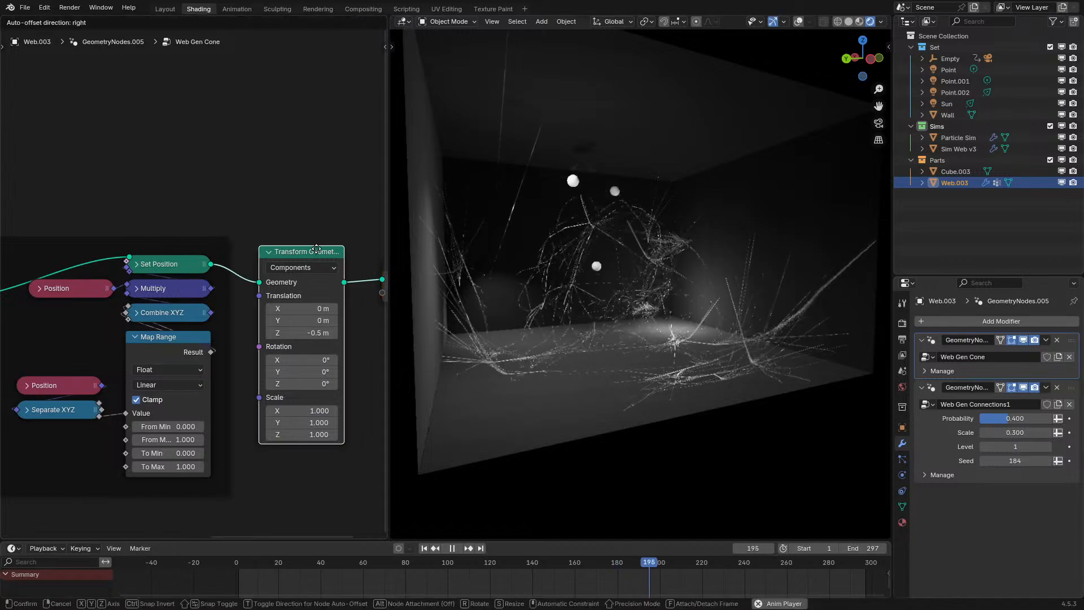
{"action": "left_click_drag", "start_coordinate": [316, 254], "coordinate": [312, 254]}
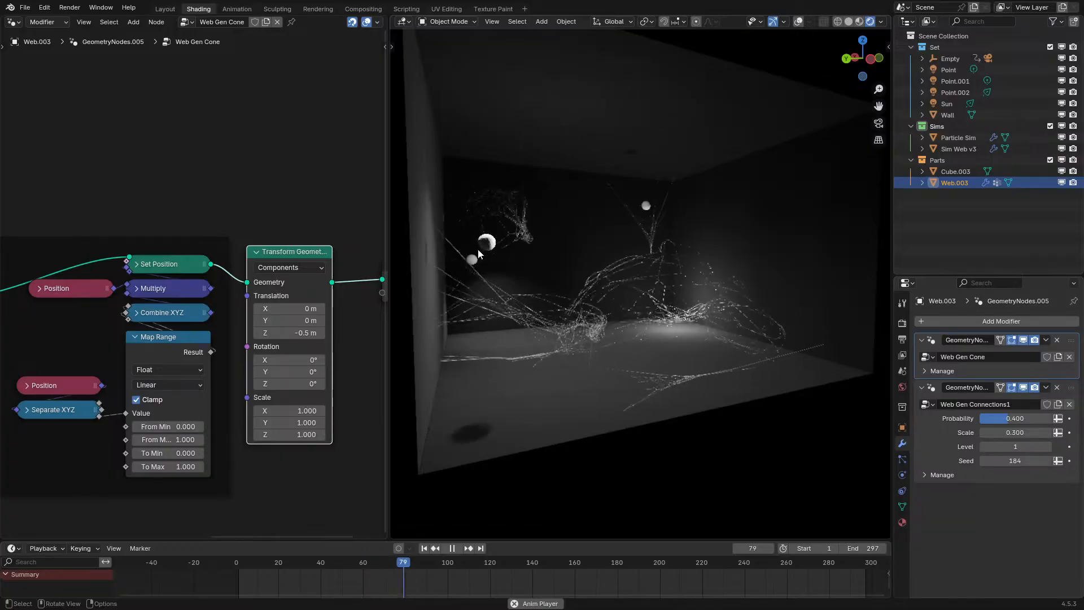
- Set Transform Geometry's Z translation to -0.75 m
{"action": "middle_click_drag", "start_coordinate": [594, 262], "coordinate": [580, 286]}
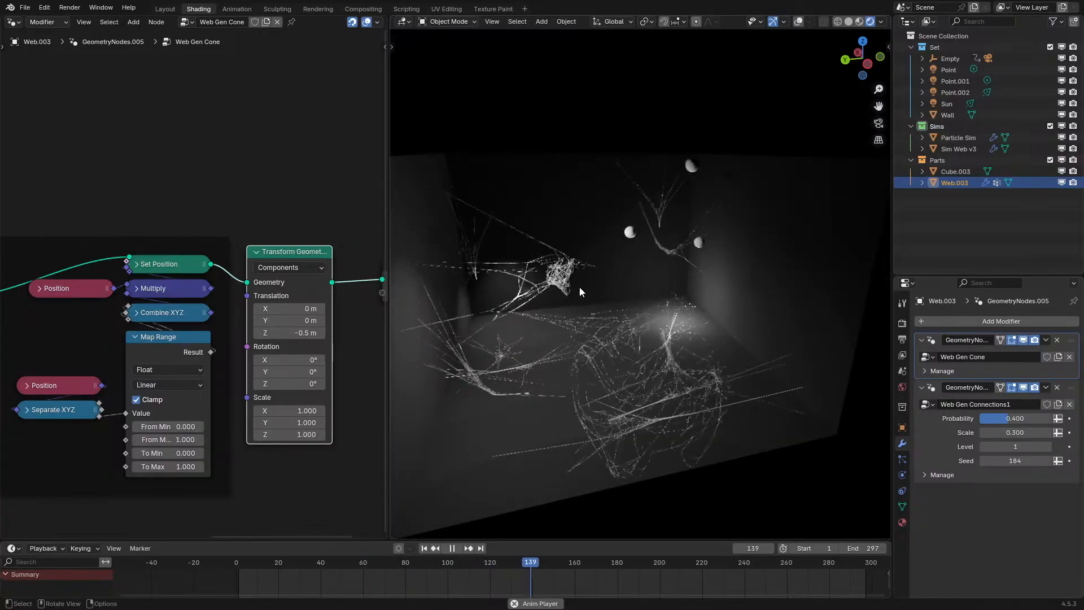
{"action": "left_click", "coordinate": [268, 333]}
{"action": "left_click", "coordinate": [268, 334]}
{"action": "type", "text": "7"}
{"action": "key", "text": "Return"}
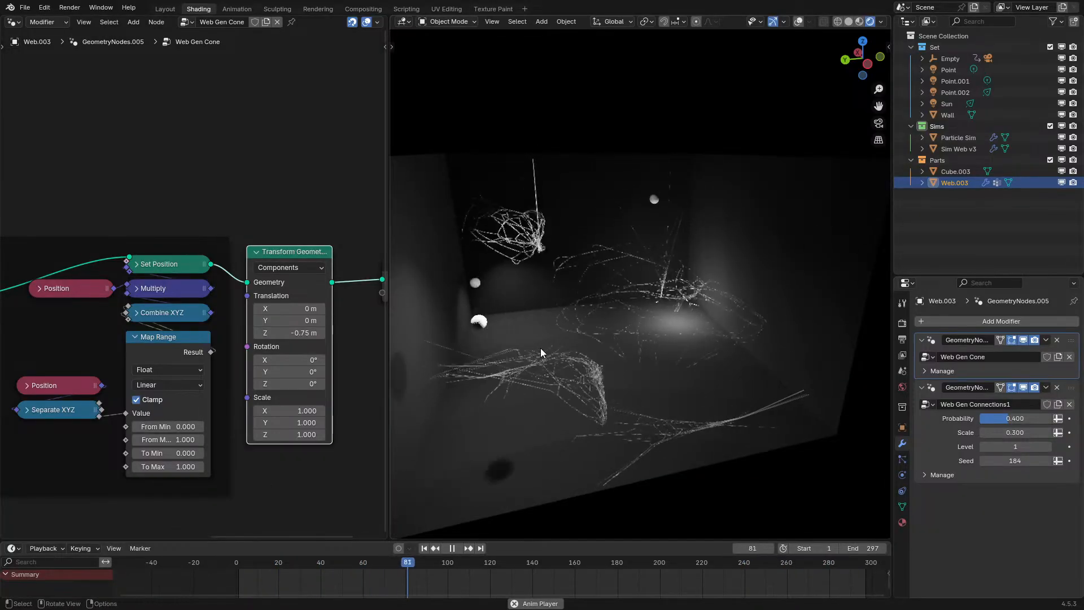
- Stop playback, switch to Solid shading with overlays shown, and examine the shifted Web.003 cone against its origin
{"action": "key", "text": "space"}
{"action": "key", "text": "z"}
{"action": "left_click", "coordinate": [743, 254]}
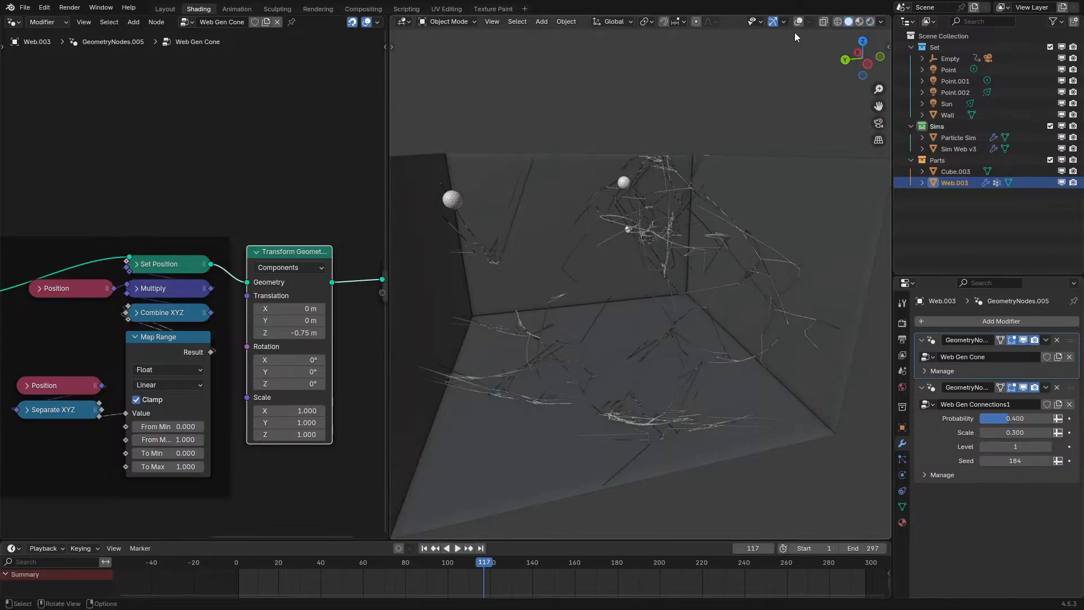
{"action": "middle_click_drag", "start_coordinate": [589, 272], "coordinate": [807, 322], "text": "shift"}
{"action": "scroll", "coordinate": [588, 377], "scroll_direction": "up", "scroll_amount": 5}
{"action": "middle_click_drag", "start_coordinate": [588, 377], "coordinate": [646, 147], "text": "shift"}
{"action": "middle_click_drag", "start_coordinate": [647, 146], "coordinate": [672, 107]}
{"action": "left_click", "coordinate": [807, 22]}
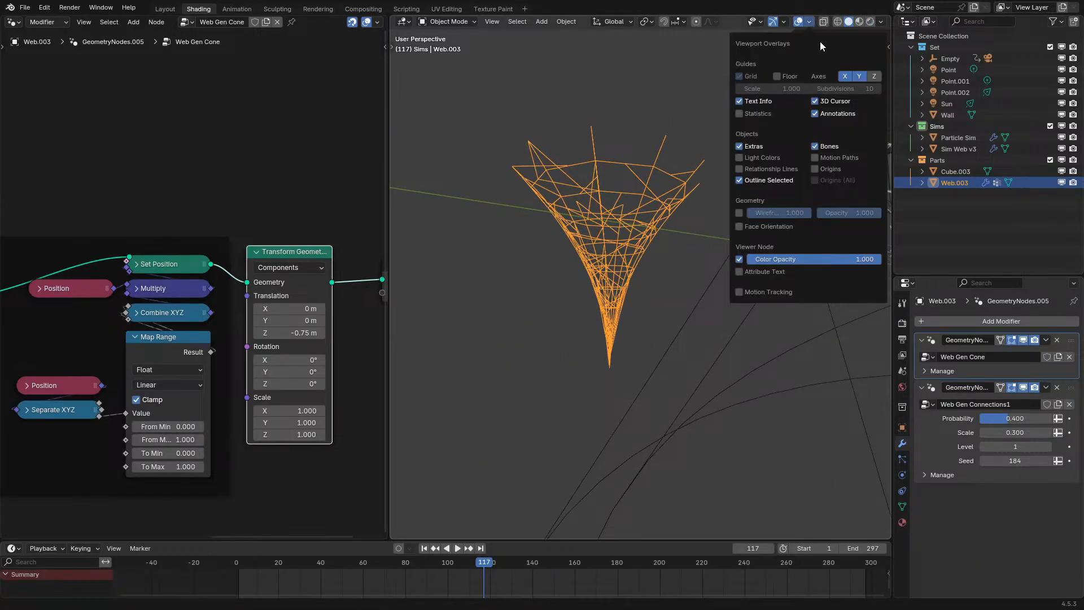
{"action": "left_click", "coordinate": [881, 22]}
{"action": "left_click", "coordinate": [819, 171]}
{"action": "scroll", "coordinate": [584, 297], "scroll_direction": "up", "scroll_amount": 3}
{"action": "middle_click_drag", "start_coordinate": [584, 297], "coordinate": [736, 294]}
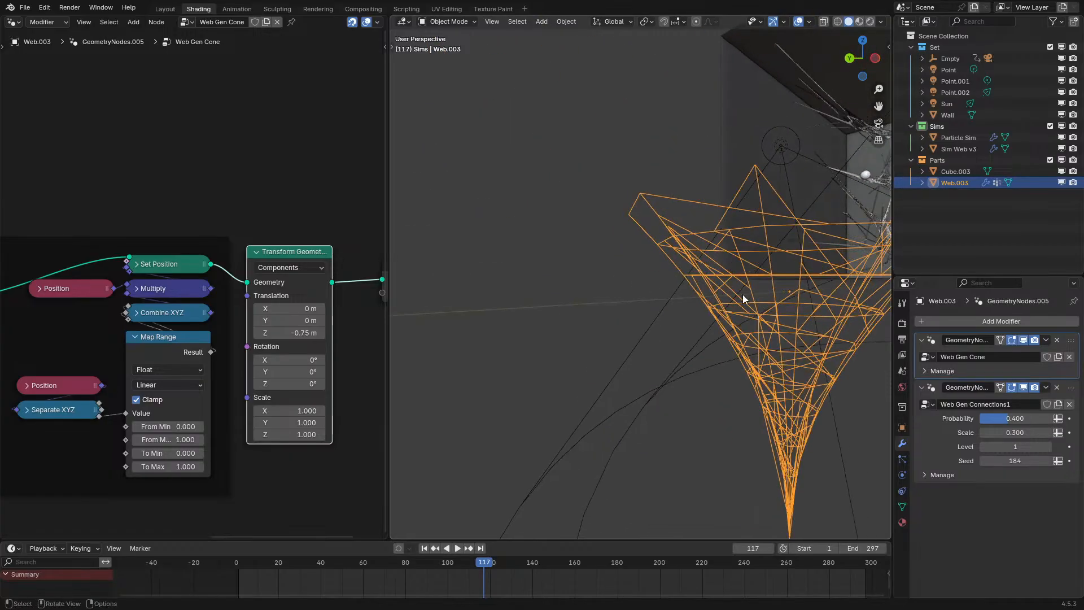
{"action": "middle_click_drag", "start_coordinate": [739, 101], "coordinate": [652, 197]}
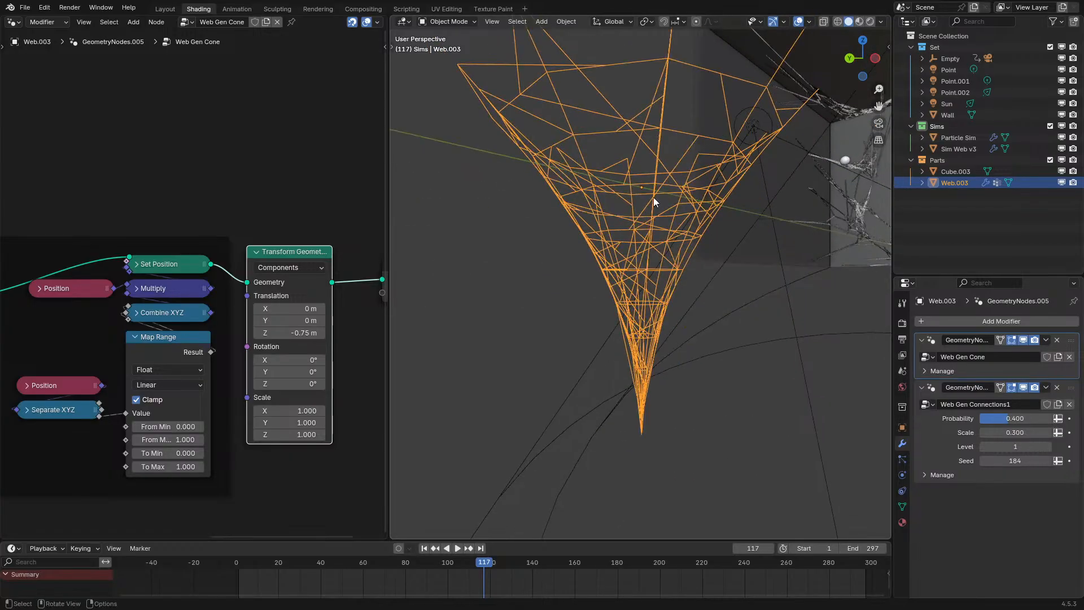
- Replay the simulation from the start inside the room in Solid shading to check how the webs attach
{"action": "scroll", "coordinate": [654, 236], "scroll_direction": "down", "scroll_amount": 8}
{"action": "middle_click_drag", "start_coordinate": [770, 274], "coordinate": [564, 322], "text": "shift"}
{"action": "scroll", "coordinate": [693, 308], "scroll_direction": "up", "scroll_amount": 2}
{"action": "middle_click_drag", "start_coordinate": [693, 308], "coordinate": [564, 375]}
{"action": "key", "text": "space"}
{"action": "left_click", "coordinate": [222, 567]}
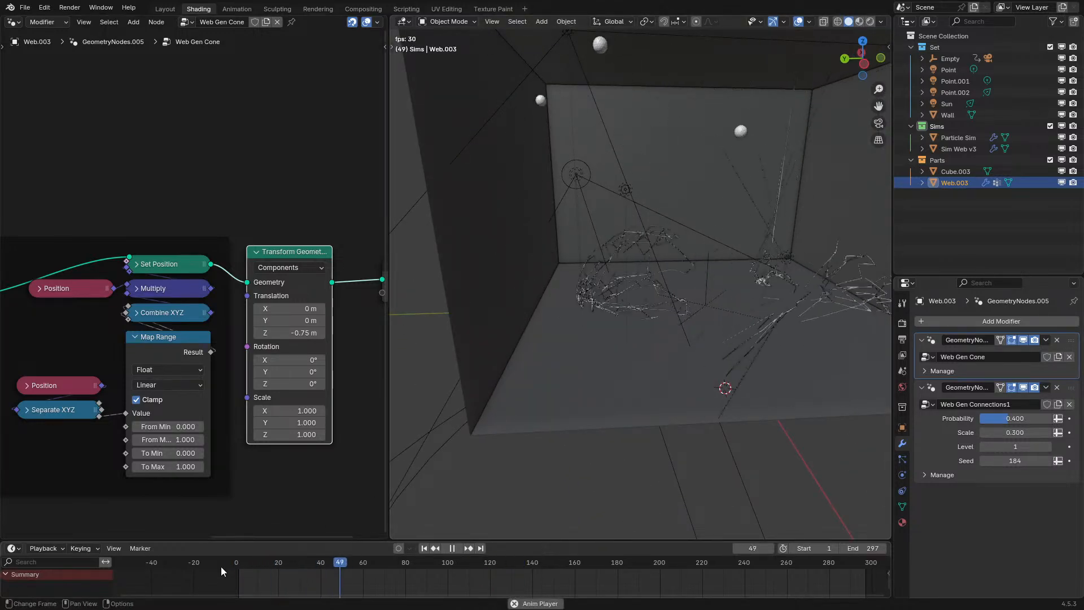
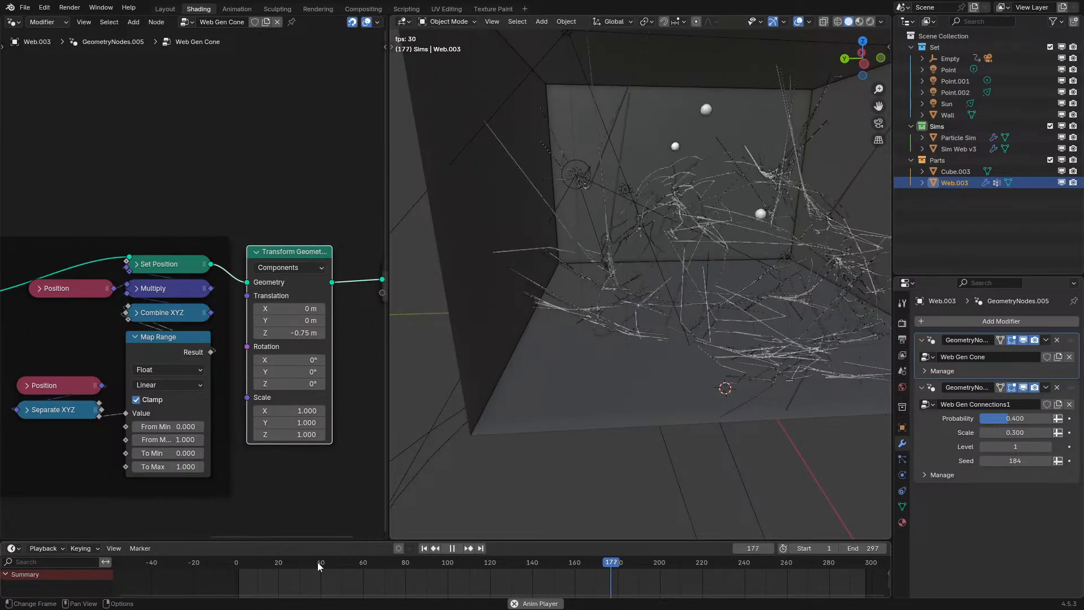
{"action": "left_click", "coordinate": [225, 564]}
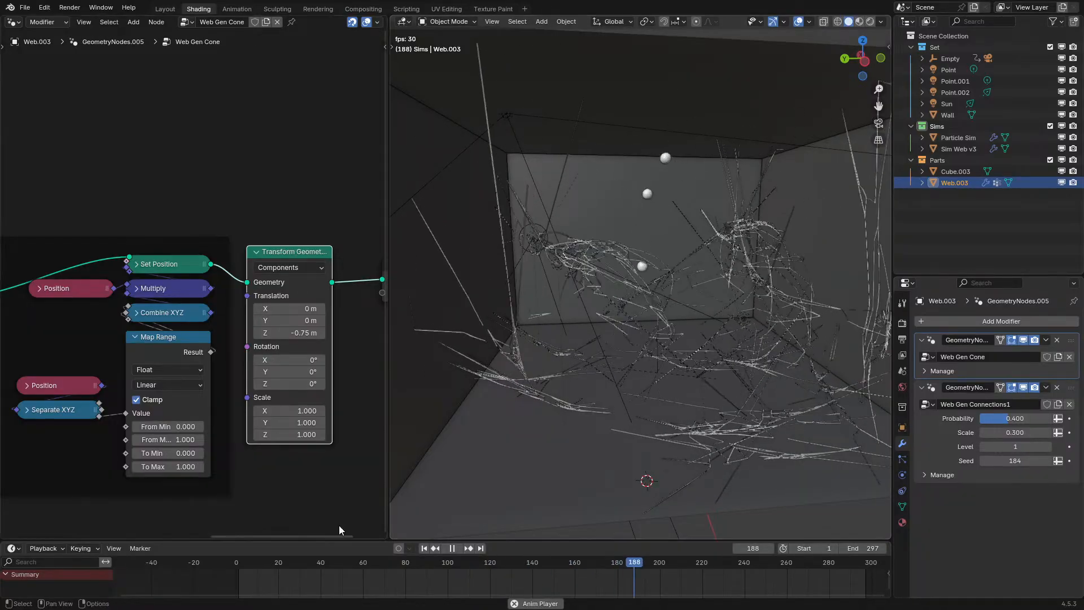
{"action": "key", "text": "shift+Left"}
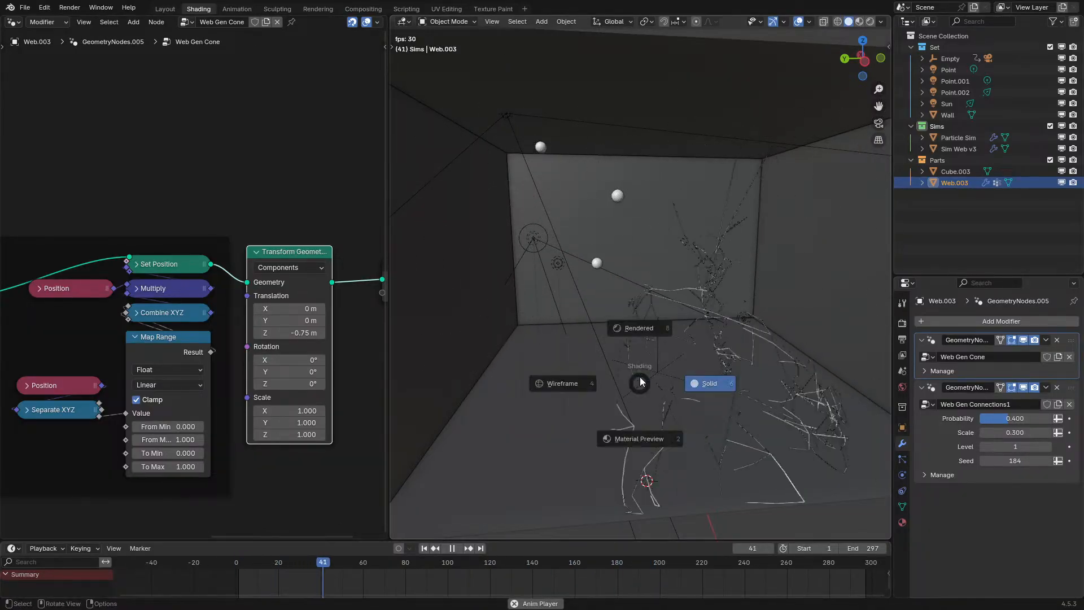
- Switch to Rendered shading, examine the playing web simulation from several angles, and stop playback
{"action": "key", "text": "z"}
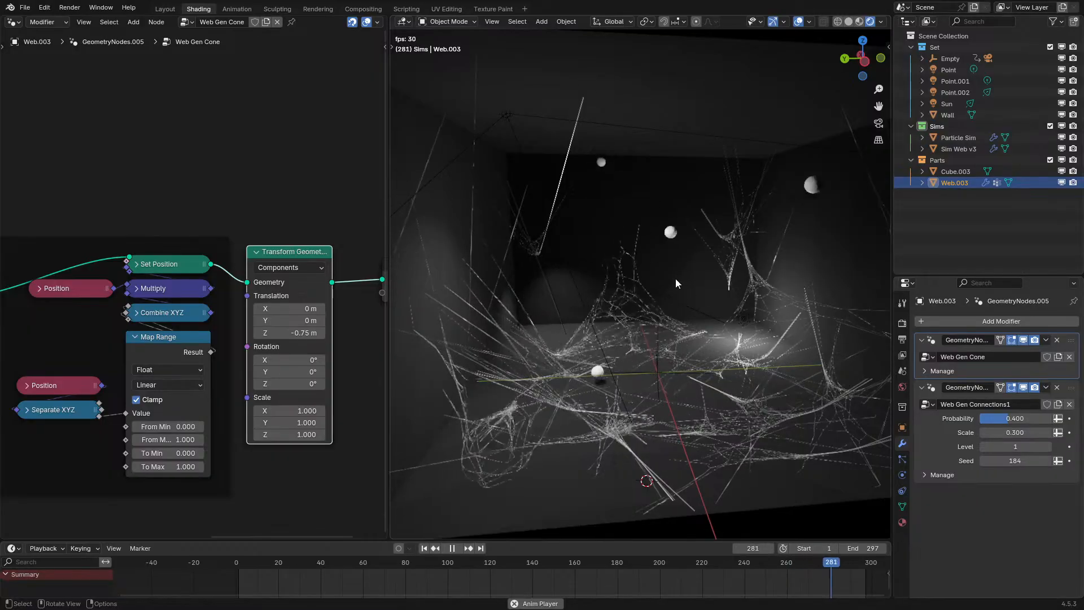
{"action": "middle_click_drag", "start_coordinate": [596, 200], "coordinate": [622, 210]}
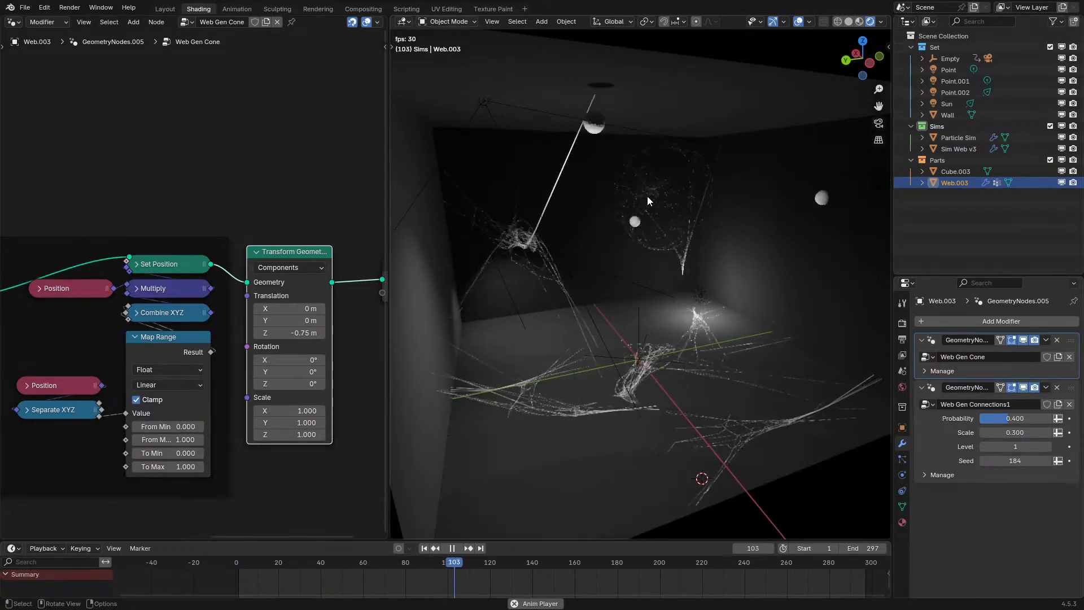
{"action": "middle_click_drag", "start_coordinate": [314, 309], "coordinate": [316, 275]}
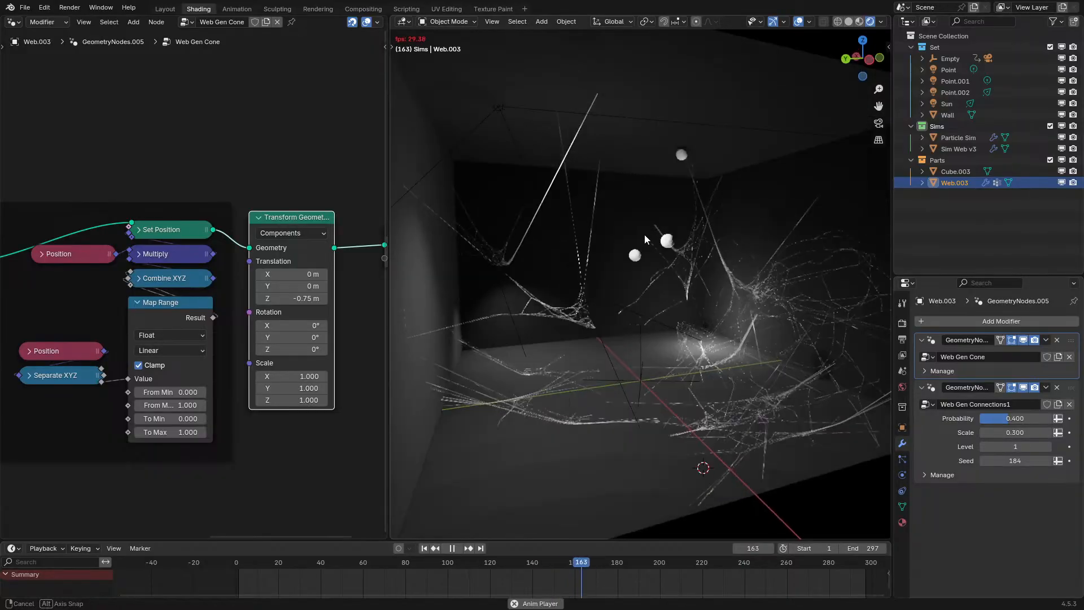
{"action": "middle_click_drag", "start_coordinate": [641, 229], "coordinate": [708, 196]}
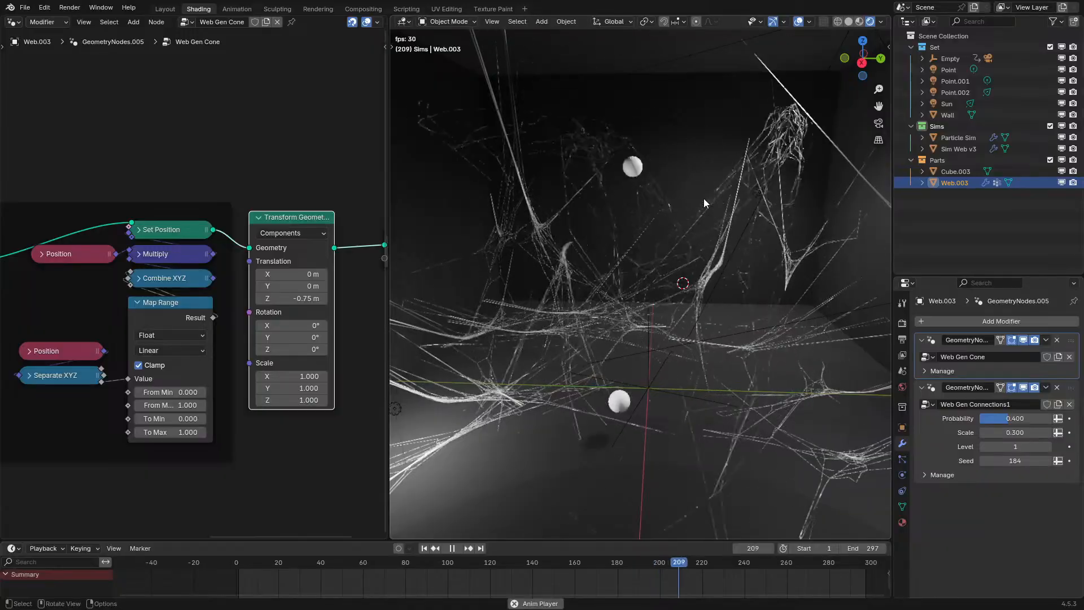
{"action": "middle_click_drag", "start_coordinate": [666, 219], "coordinate": [608, 235]}
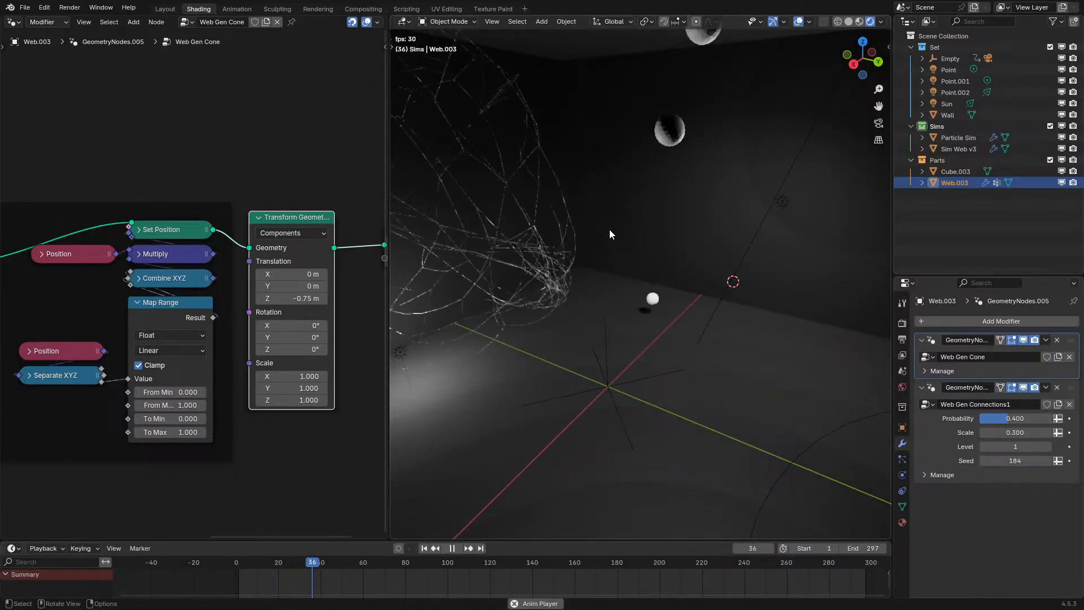
{"action": "key", "text": "space"}
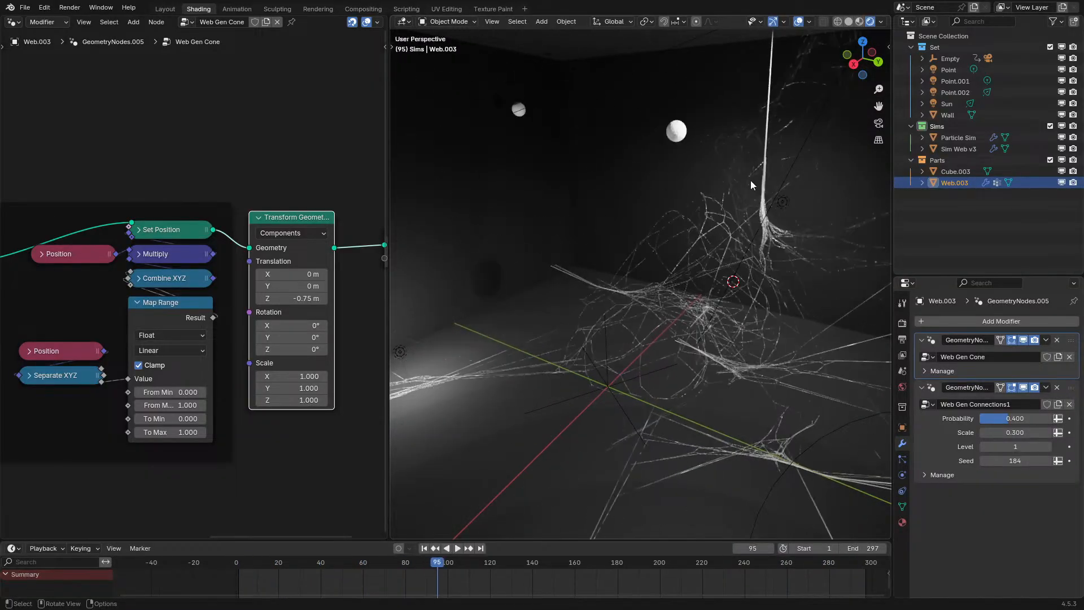
- Add a smooth-shaded UV sphere and clear its location to the world origin
{"action": "key", "text": "shift+a"}
{"action": "mouse_move", "coordinate": [604, 264]}
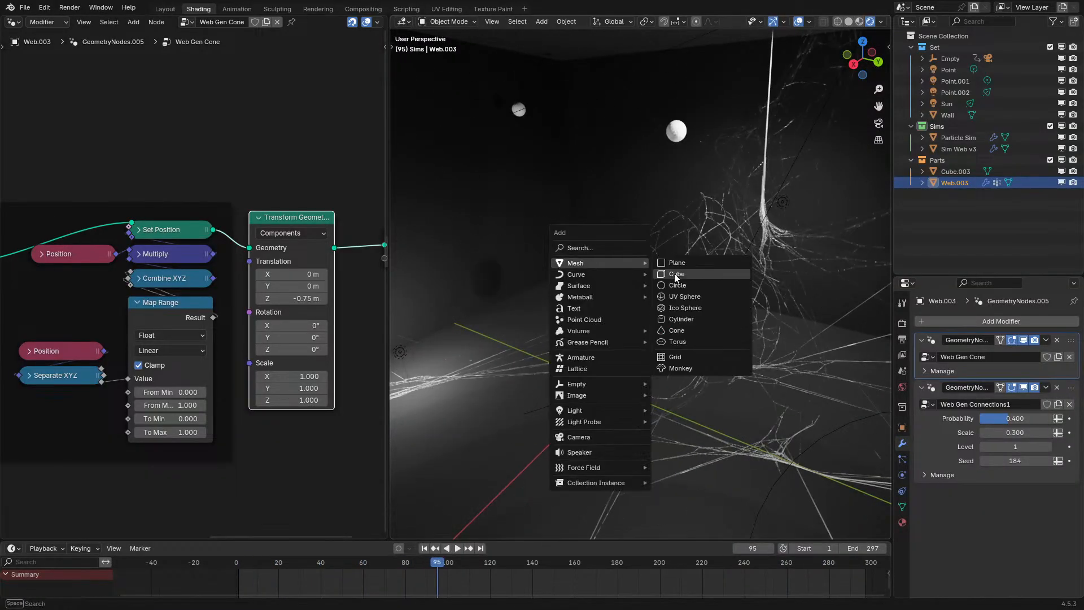
{"action": "left_click", "coordinate": [699, 297]}
{"action": "right_click", "coordinate": [713, 272]}
{"action": "left_click", "coordinate": [713, 272]}
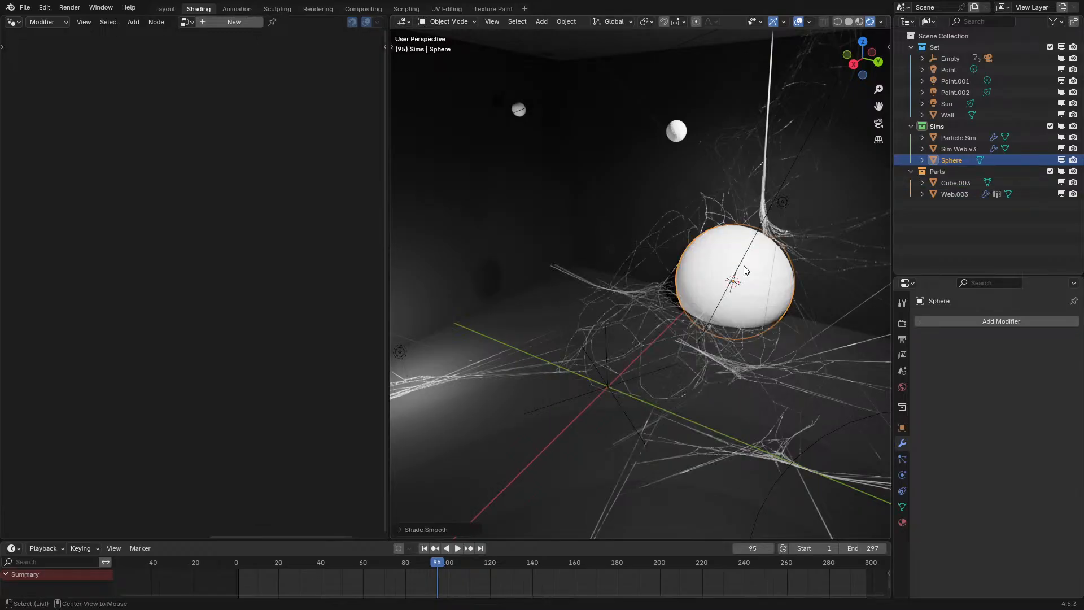
{"action": "key", "text": "alt+g"}
{"action": "key", "text": "Tab"}
{"action": "key", "text": "Tab"}
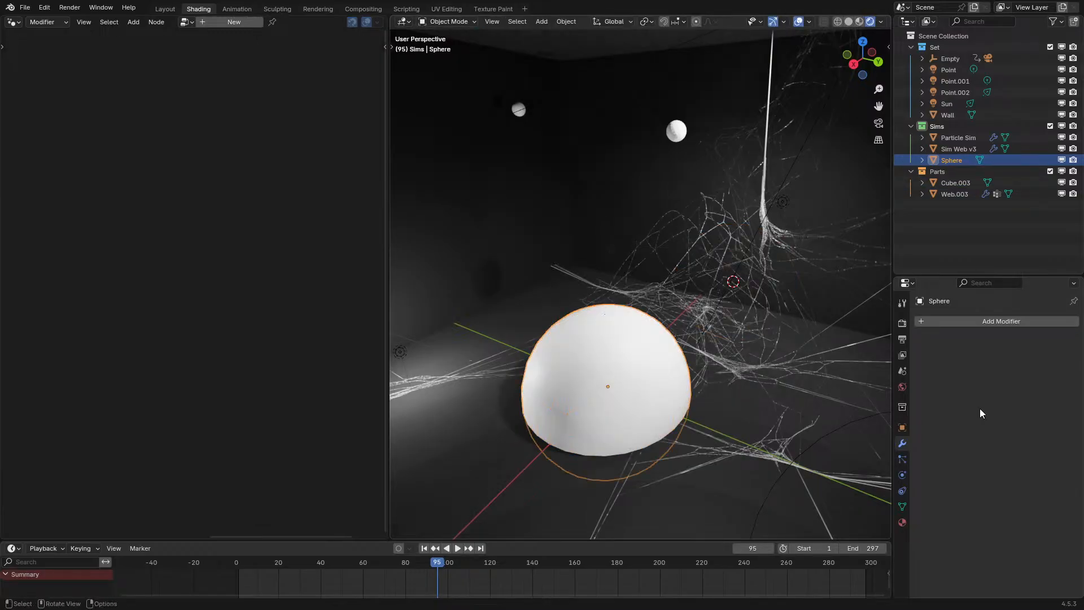
- Give the sphere a new material with a red base color and a roughness of 0.2
{"action": "left_click", "coordinate": [903, 522]}
{"action": "left_click", "coordinate": [994, 372]}
{"action": "left_click", "coordinate": [1001, 440]}
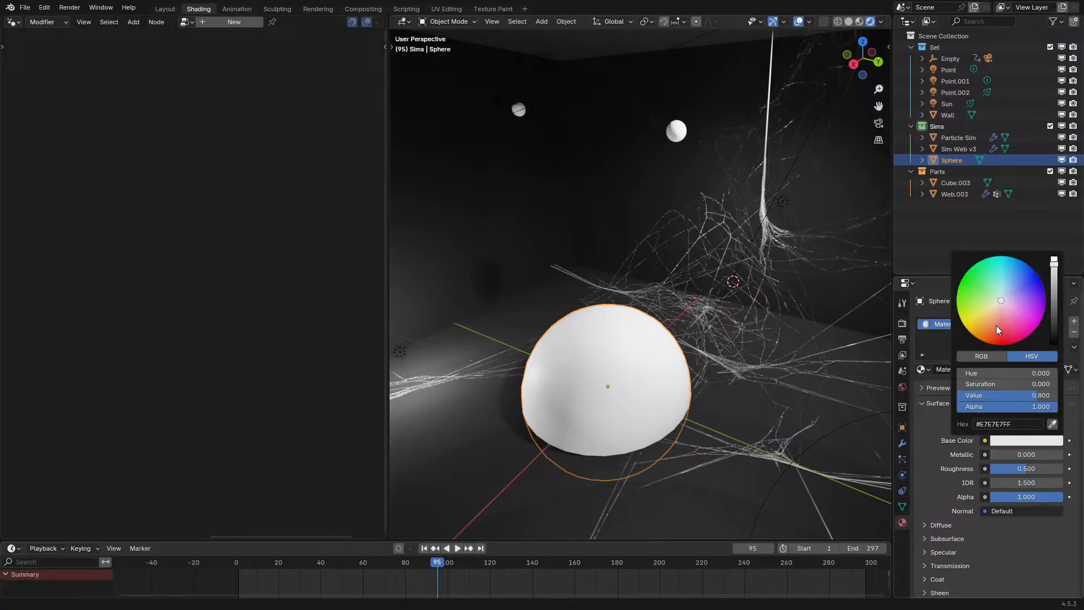
{"action": "left_click", "coordinate": [996, 332]}
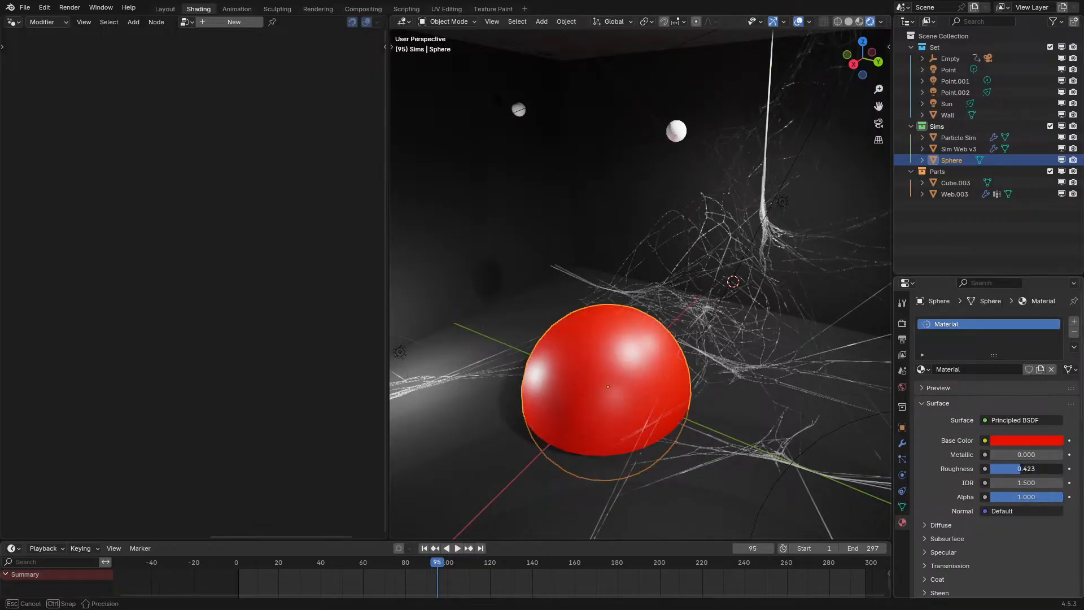
{"action": "left_click_drag", "start_coordinate": [1024, 469], "coordinate": [1006, 469]}
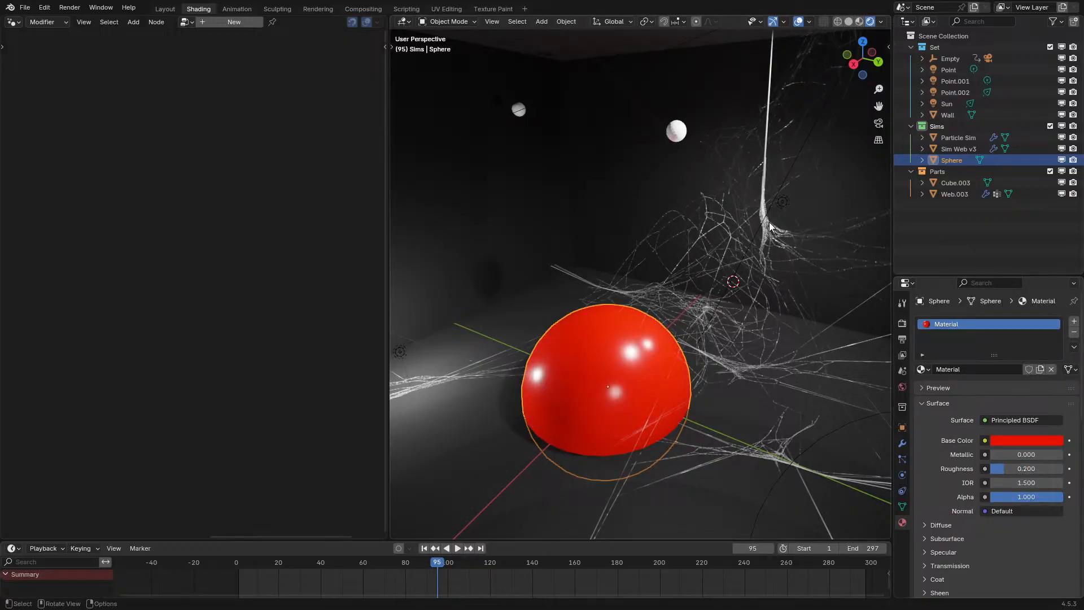
- Make Particle Sim the active object and move Sphere from the Sims collection into the Set collection
{"action": "left_click", "coordinate": [769, 226]}
{"action": "scroll", "coordinate": [209, 205], "scroll_direction": "down", "scroll_amount": 2}
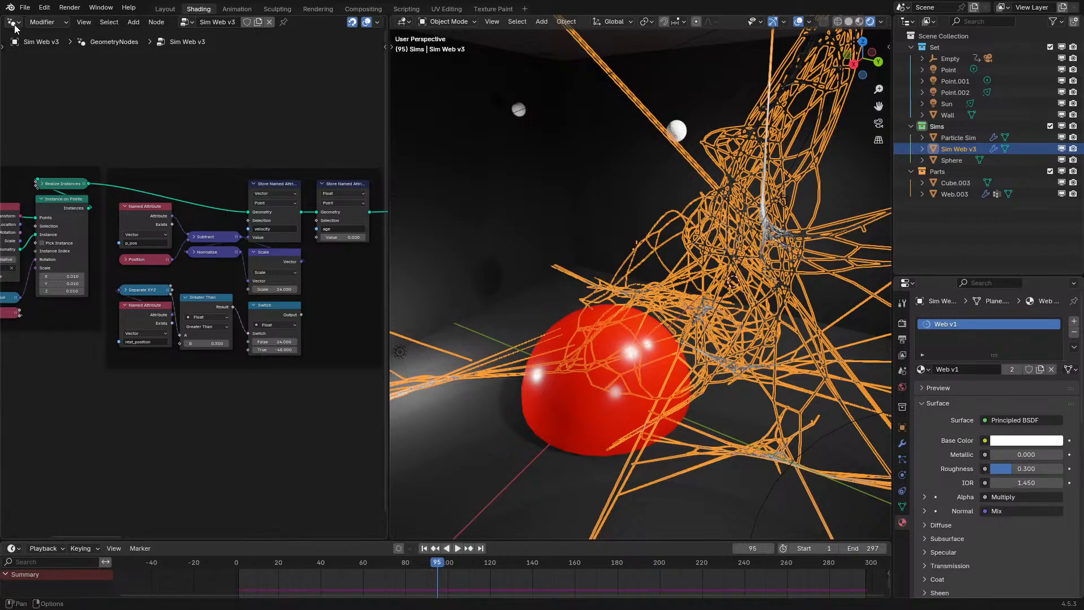
{"action": "left_click", "coordinate": [949, 184]}
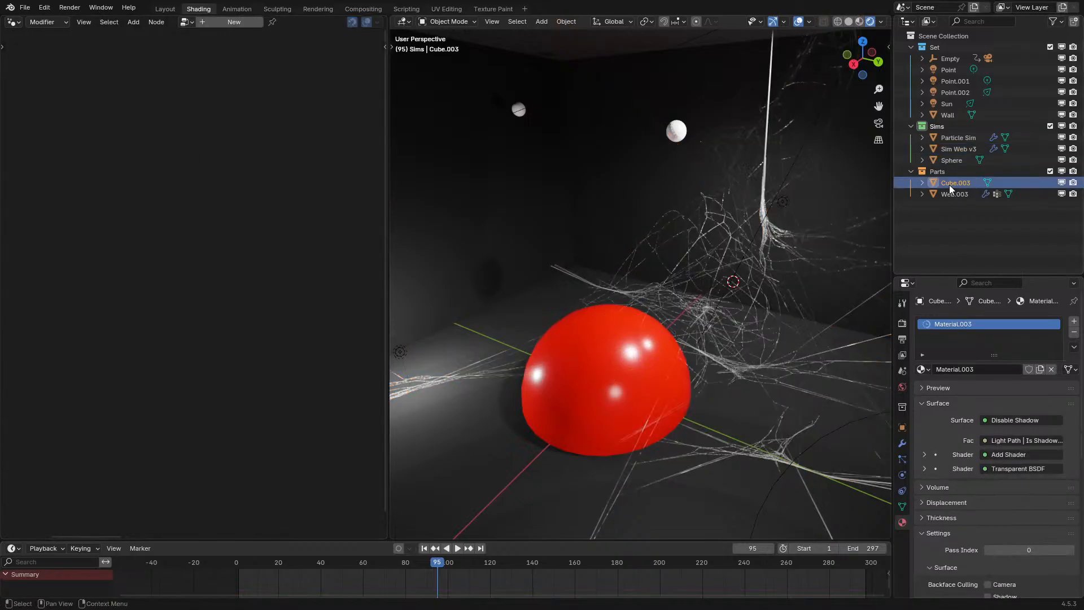
{"action": "left_click", "coordinate": [954, 138]}
{"action": "left_click_drag", "start_coordinate": [956, 162], "coordinate": [935, 47]}
- Replace Particle Sim's Ico Sphere node with Sphere's Object Info, feeding its Geometry into the Instance input of Instance on Points
{"action": "middle_click_drag", "start_coordinate": [334, 272], "coordinate": [203, 276]}
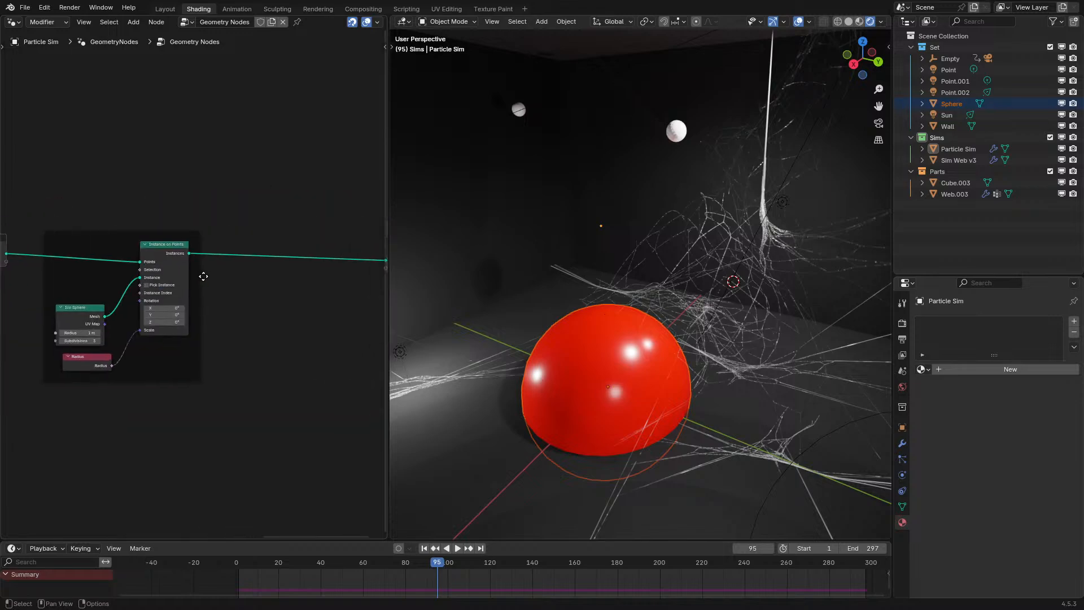
{"action": "left_click_drag", "start_coordinate": [950, 105], "coordinate": [85, 416]}
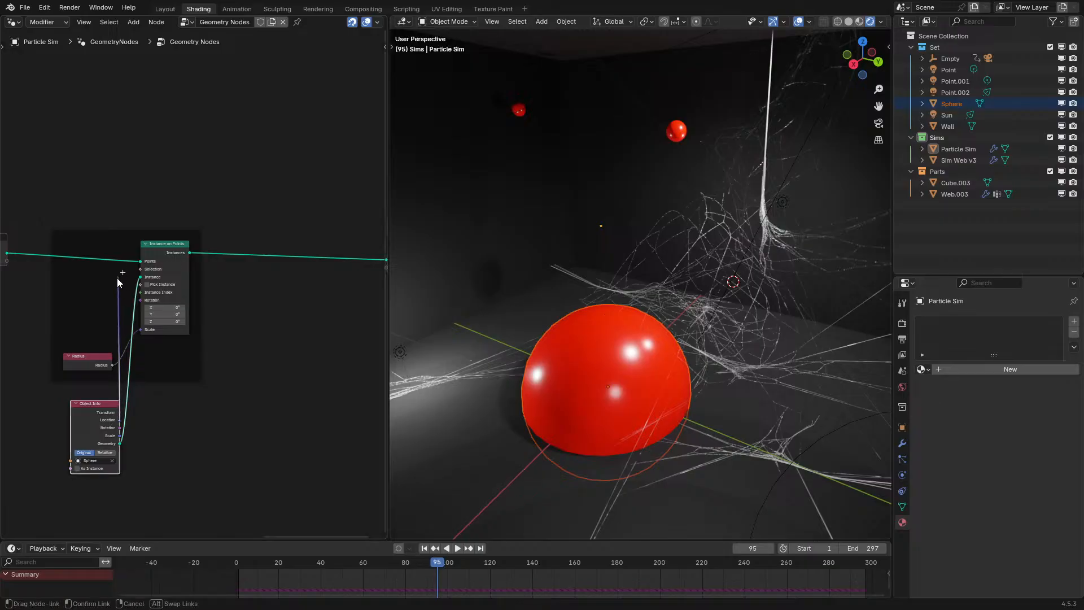
{"action": "left_click_drag", "start_coordinate": [105, 418], "coordinate": [97, 287]}
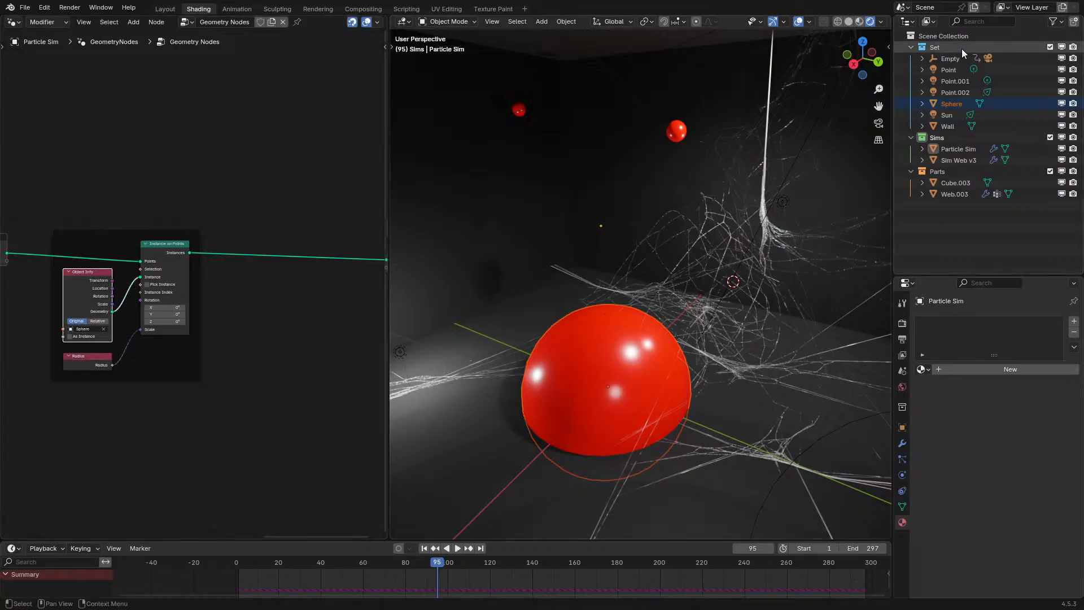
- Scale the sphere's mesh down to about half its size in Edit Mode
{"action": "left_click", "coordinate": [963, 104]}
{"action": "key", "text": "Tab"}
{"action": "key", "text": "s"}
{"action": "key", "text": "Escape"}
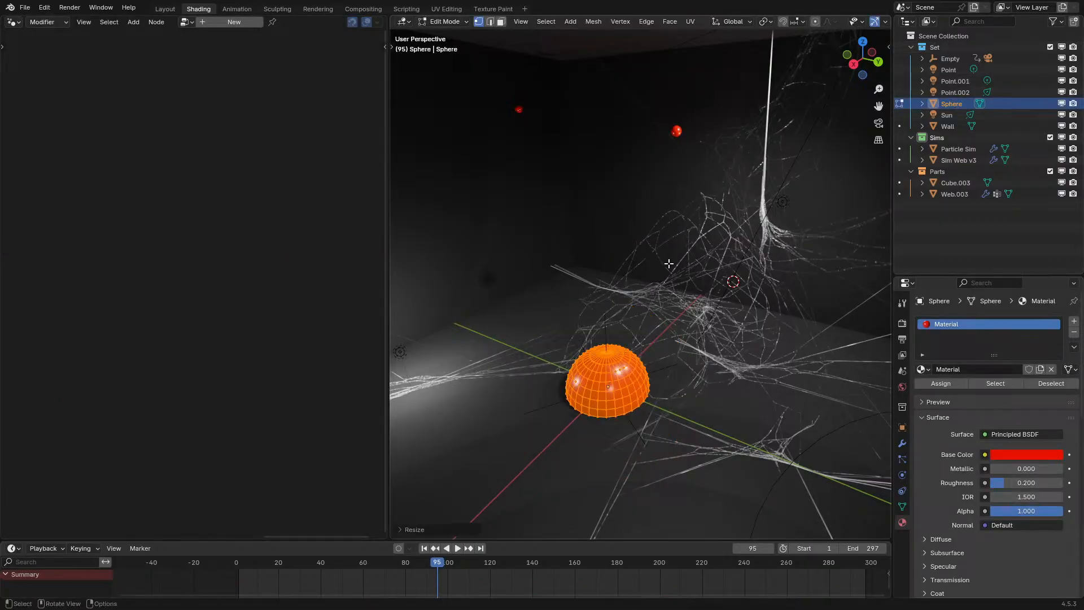
{"action": "key", "text": "Tab"}
- Play the simulation from the start to check the red sphere instances, then stop it
{"action": "left_click_drag", "start_coordinate": [231, 569], "coordinate": [231, 569]}
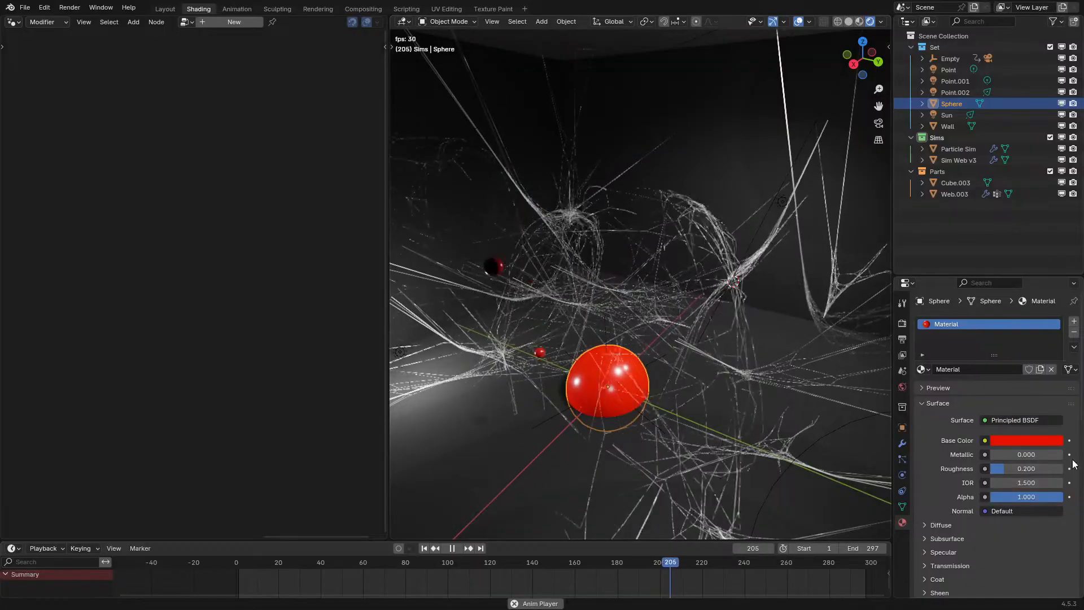
{"action": "middle_click_drag", "start_coordinate": [670, 385], "coordinate": [722, 365]}
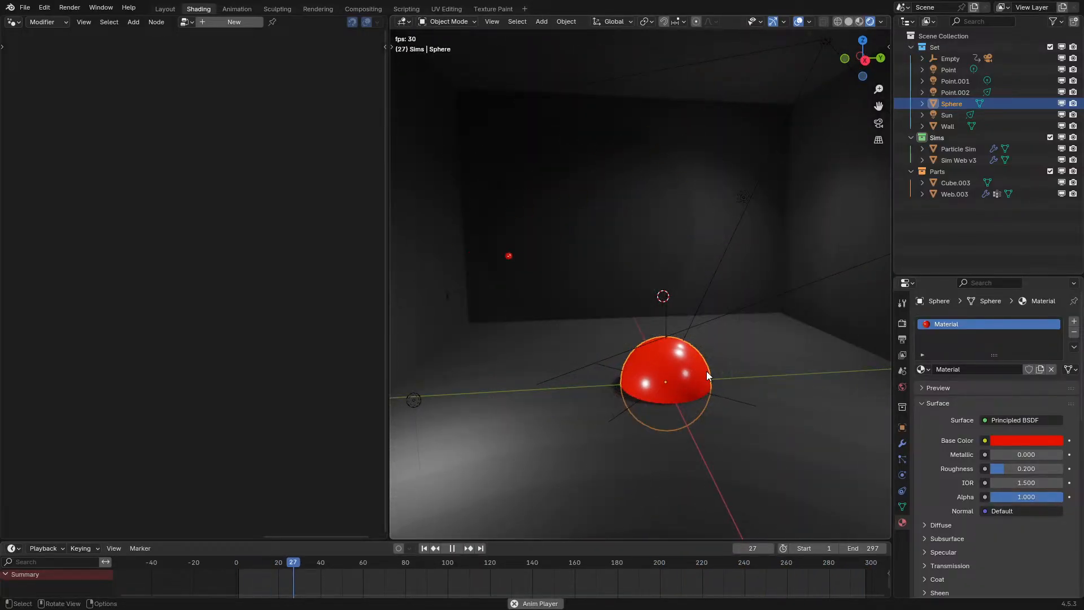
{"action": "key", "text": "space"}
- Add a cube and clear its location to the world origin
{"action": "key", "text": "shift+a"}
{"action": "mouse_move", "coordinate": [701, 312]}
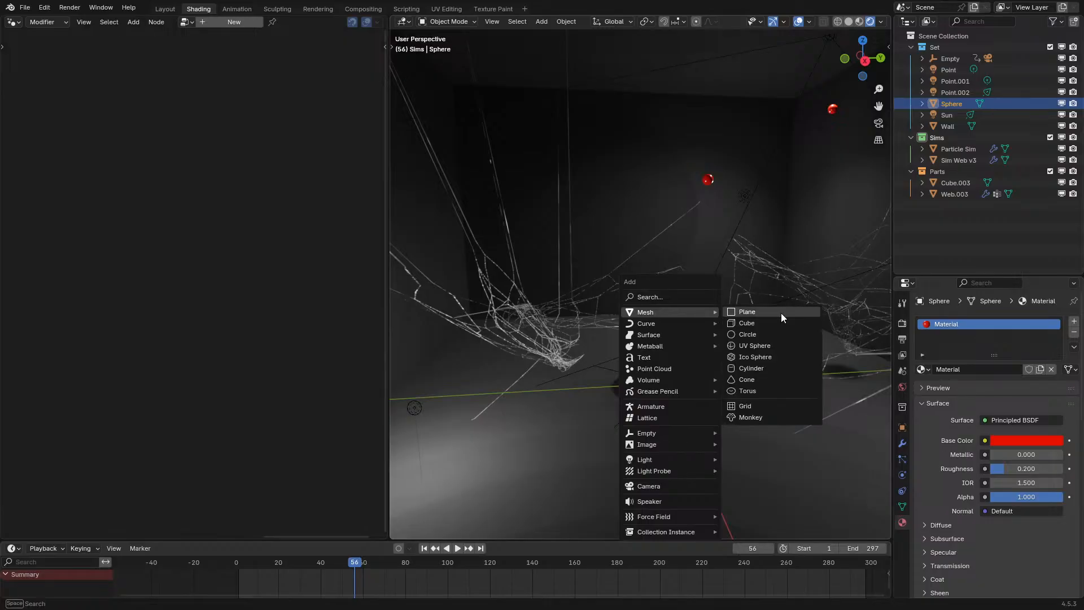
{"action": "left_click", "coordinate": [769, 322]}
{"action": "key", "text": "alt+g"}
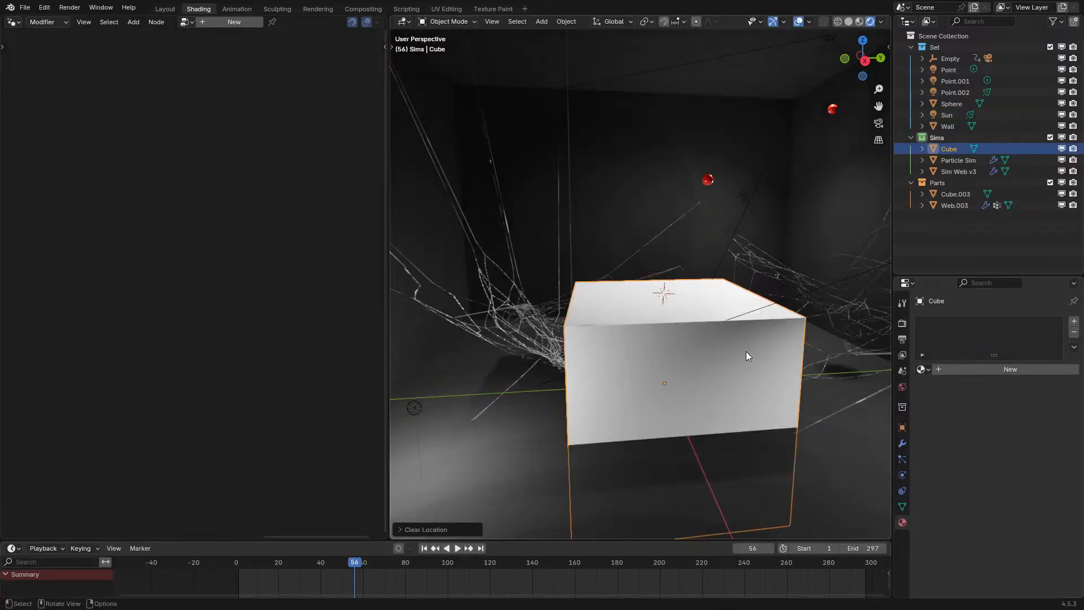
{"action": "key", "text": "Tab"}
{"action": "middle_click_drag", "start_coordinate": [776, 305], "coordinate": [764, 309]}
{"action": "key", "text": "Tab"}
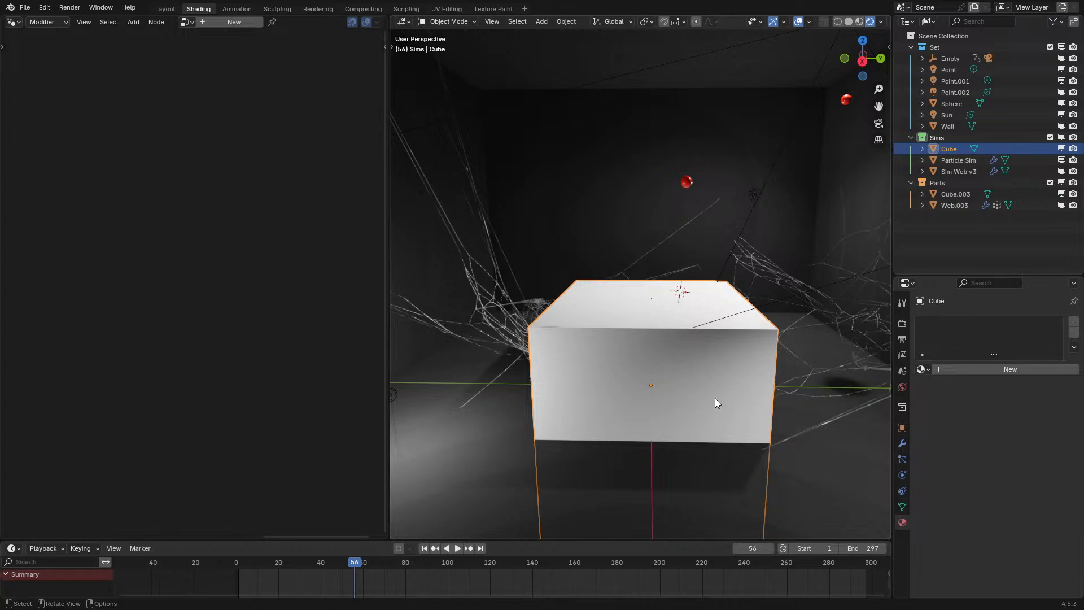
- Try scaling the cube's mesh by 0.5 in Edit Mode
{"action": "key", "text": "Tab"}
{"action": "type", "text": "4"}
{"action": "key", "text": "Return"}
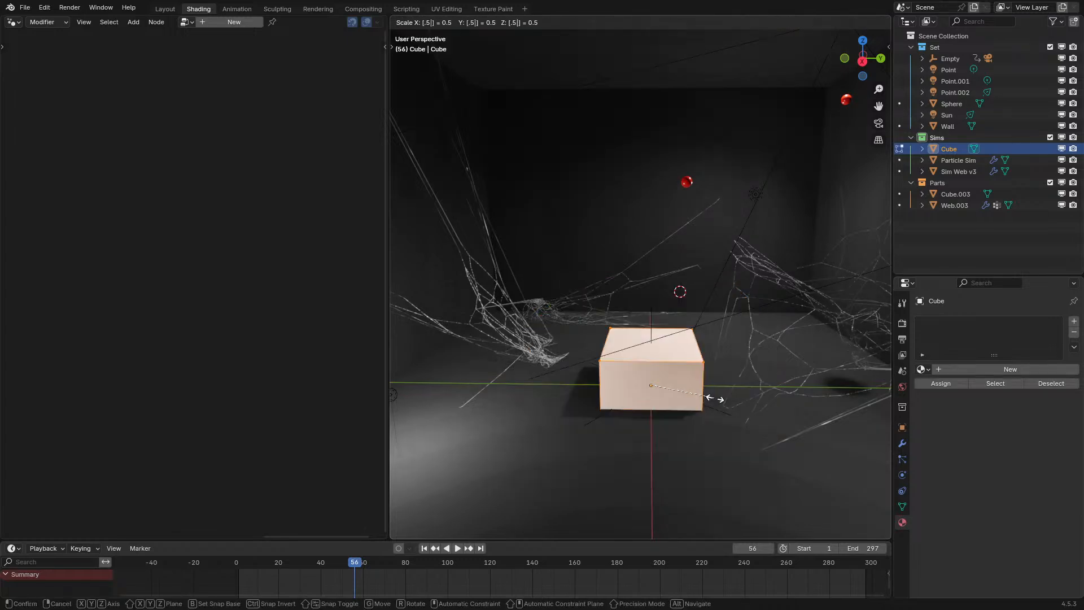
{"action": "key", "text": "Tab"}
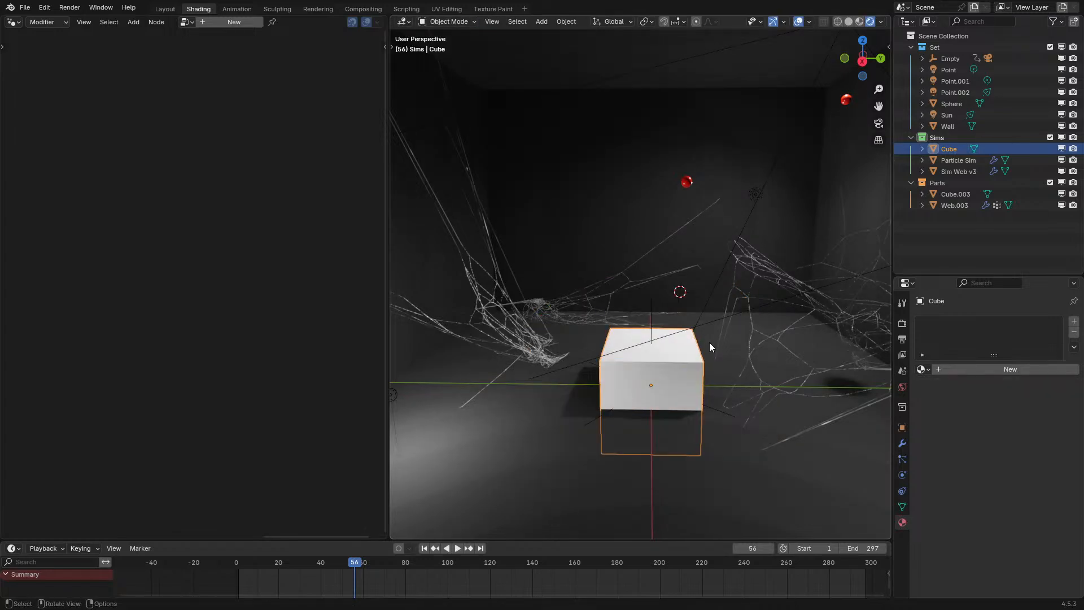
- Raise the full-size cube along Z so that it rests on the floor
{"action": "key", "text": "g"}
{"action": "key", "text": "z"}
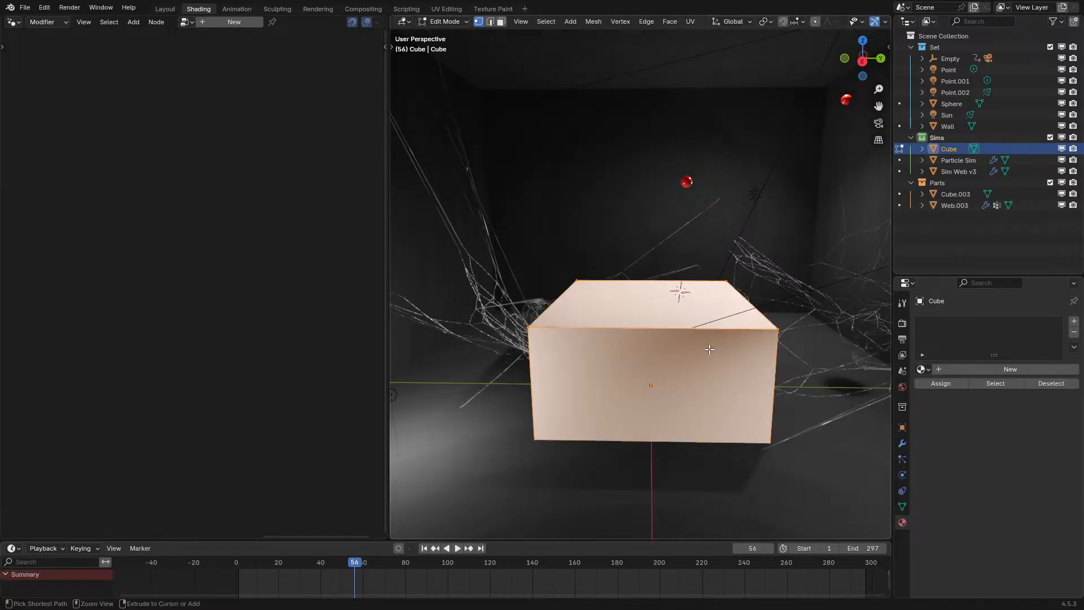
{"action": "left_click", "coordinate": [697, 307]}
{"action": "middle_click_drag", "start_coordinate": [696, 300], "coordinate": [702, 337]}
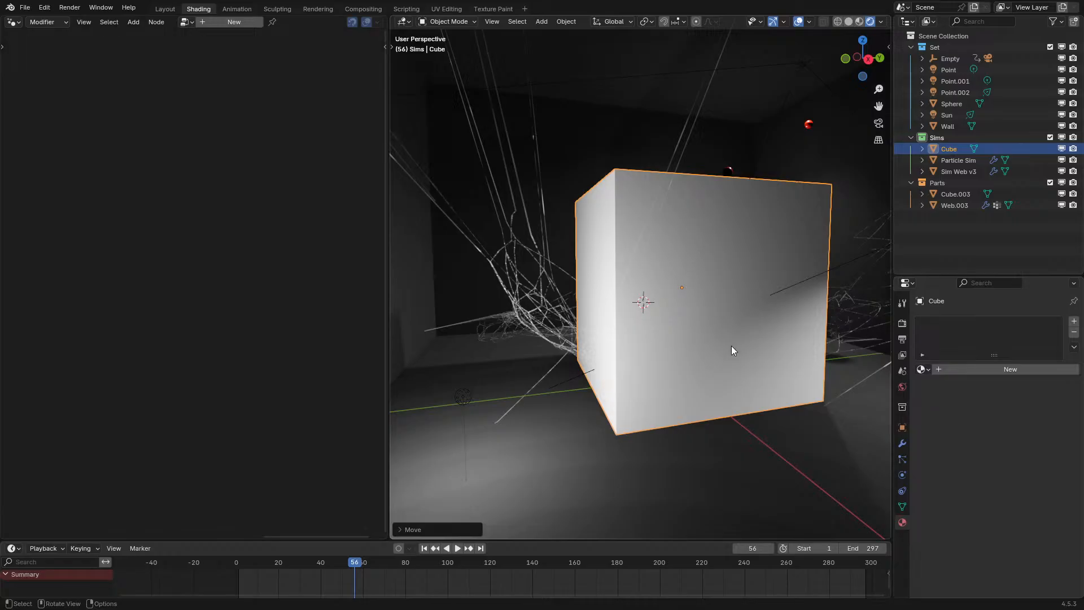
- Undo the cube's last move, delete the cube, and play the simulation
{"action": "key", "text": "ctrl+z"}
{"action": "key", "text": "Delete"}
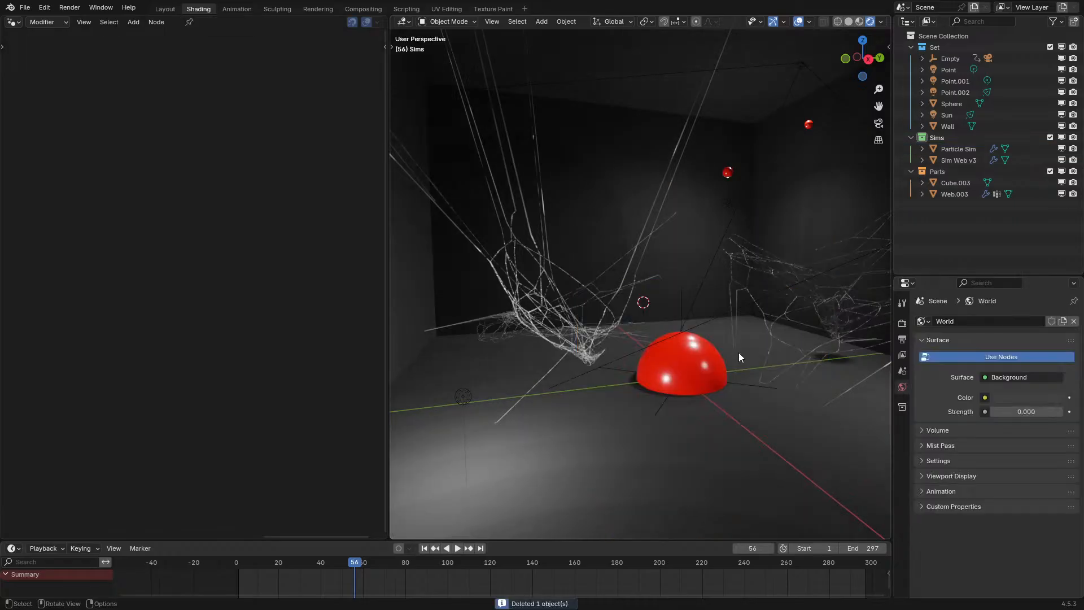
{"action": "key", "text": "space"}
- Lower the large red sphere 1 m along Z during playback, check the web simulation, and stop it
{"action": "left_click", "coordinate": [693, 364]}
{"action": "left_click", "coordinate": [687, 372]}
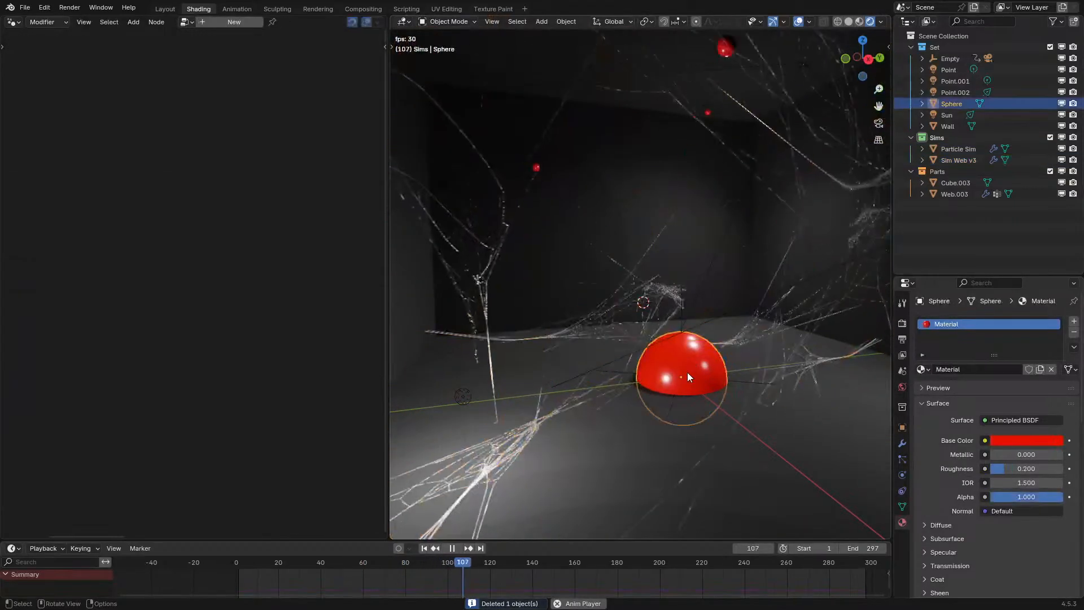
{"action": "middle_click_drag", "start_coordinate": [719, 248], "coordinate": [643, 275]}
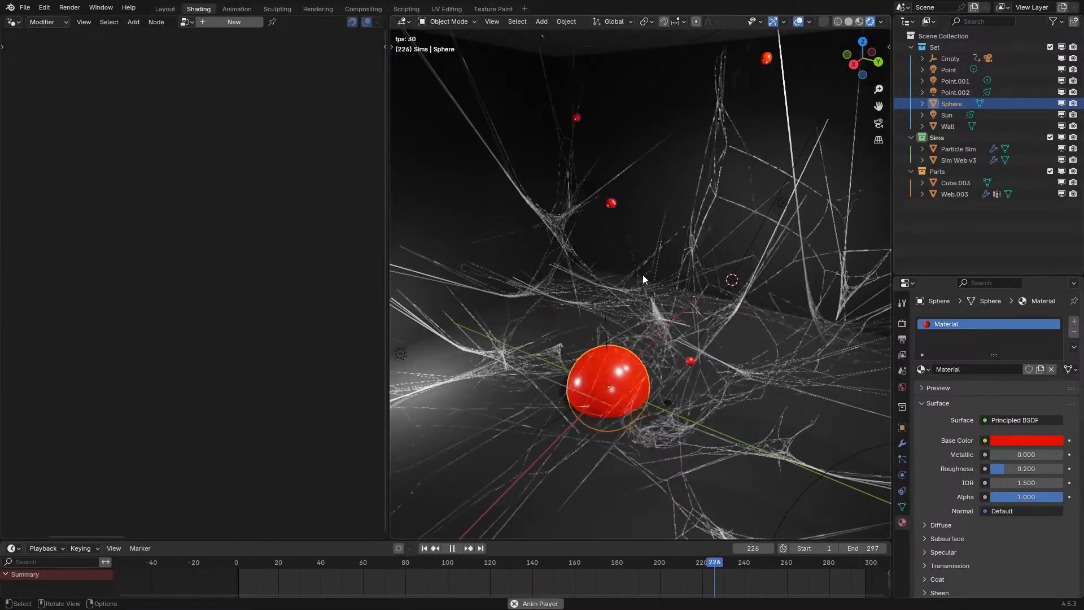
{"action": "middle_click_drag", "start_coordinate": [643, 273], "coordinate": [696, 260]}
{"action": "key", "text": "g"}
{"action": "key", "text": "z"}
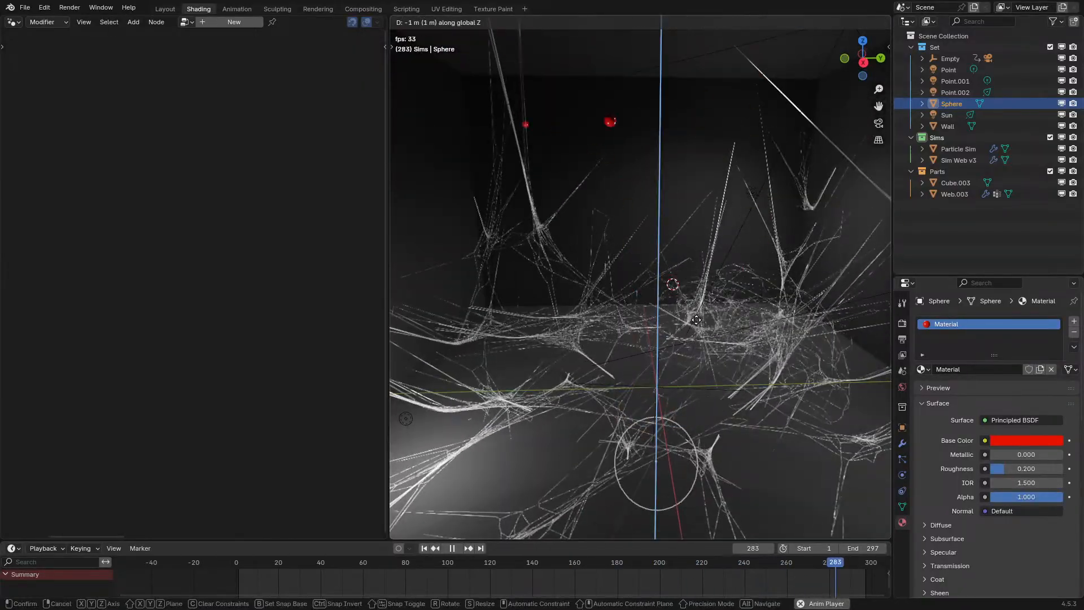
{"action": "left_click", "coordinate": [696, 319]}
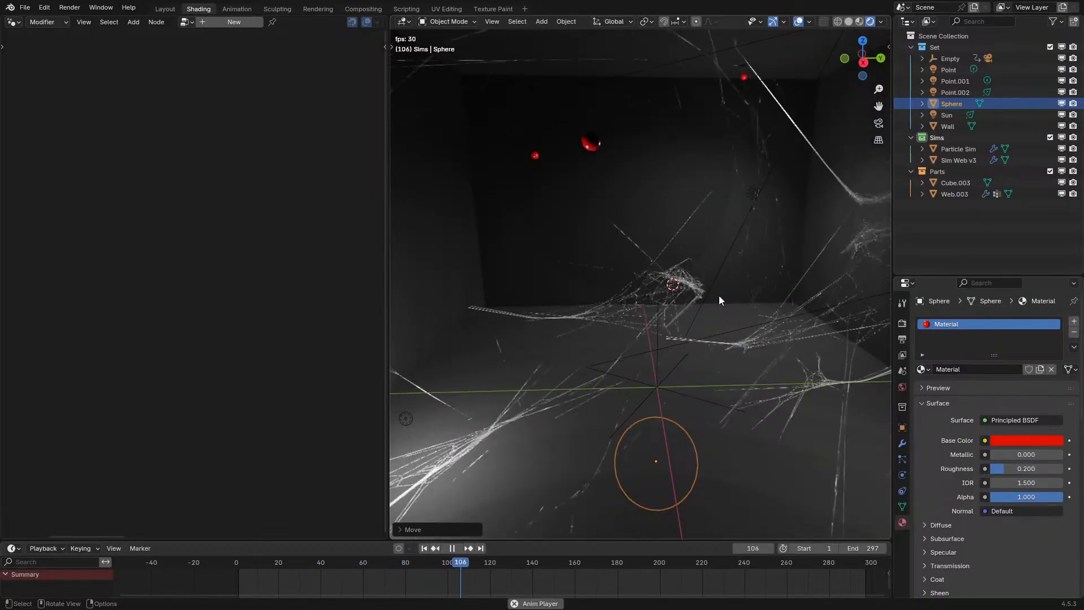
{"action": "scroll", "coordinate": [727, 292], "scroll_direction": "down", "scroll_amount": 1}
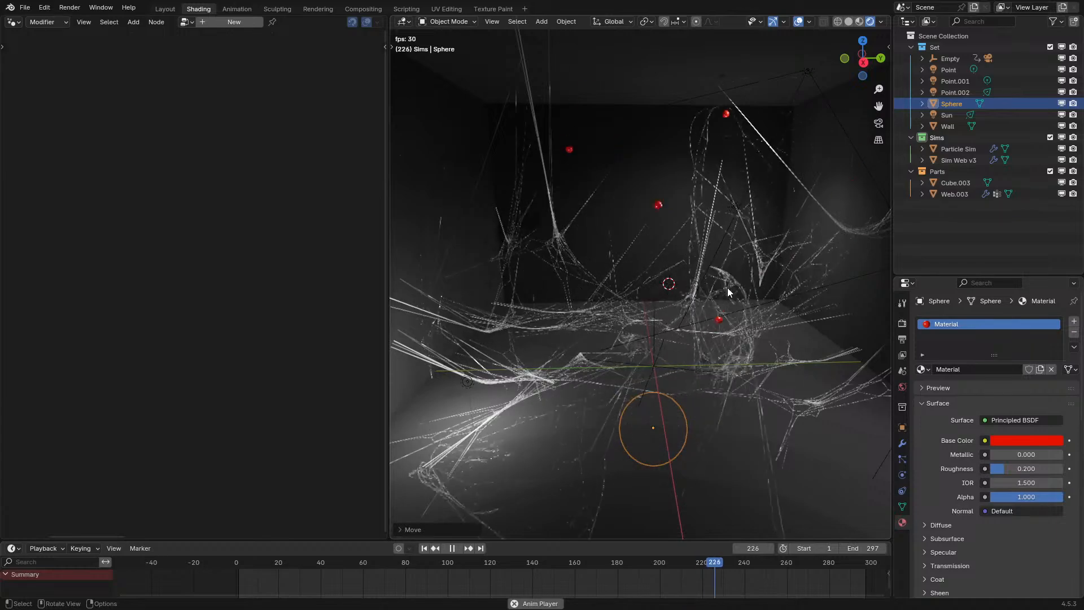
{"action": "key", "text": "space"}
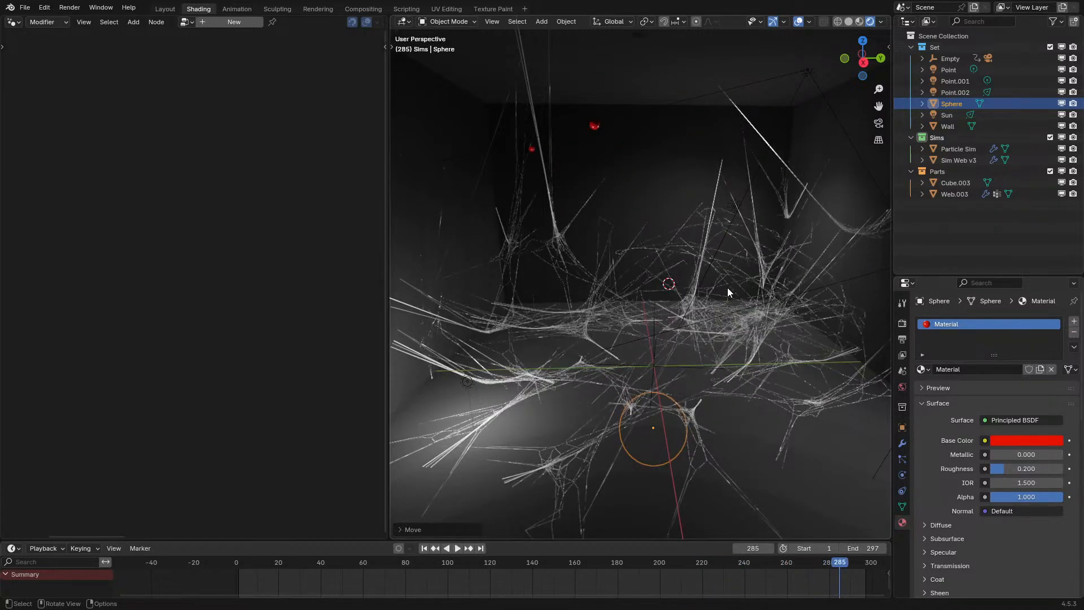
- Examine how Web.003's Web Gen Cone node tree stores the pin attribute from the cone's Top and Bottom selections
{"action": "left_click", "coordinate": [767, 321]}
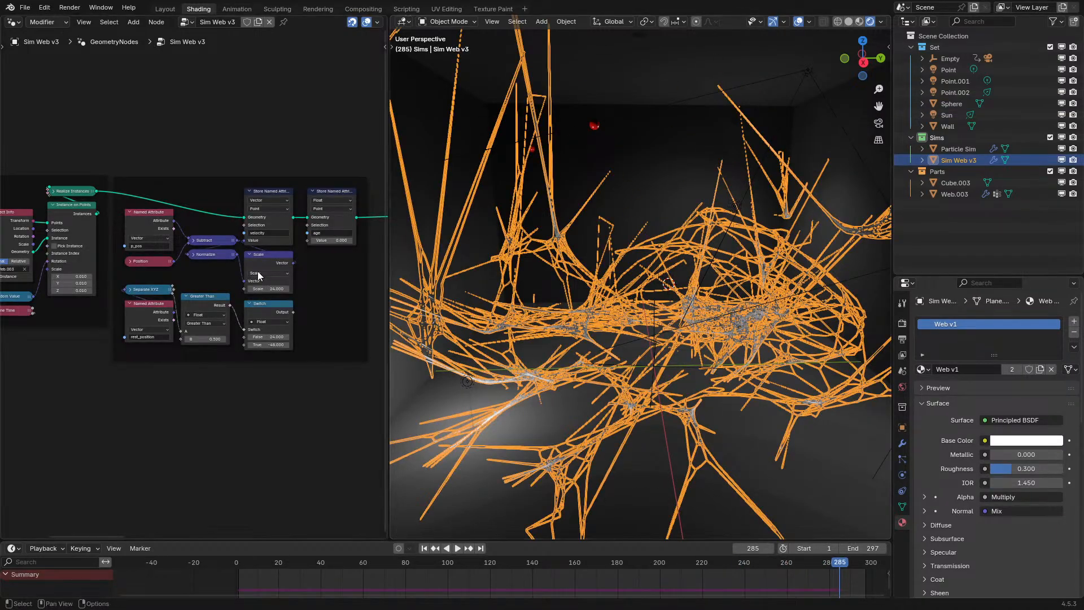
{"action": "key", "text": "ctrl+space"}
{"action": "key", "text": "ctrl+space"}
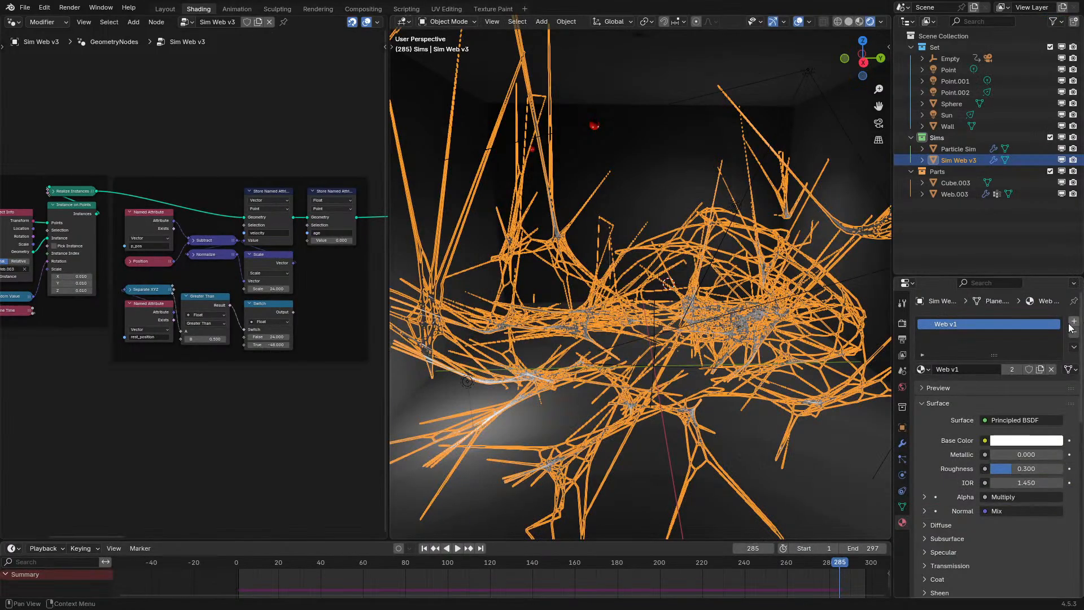
{"action": "left_click", "coordinate": [902, 444]}
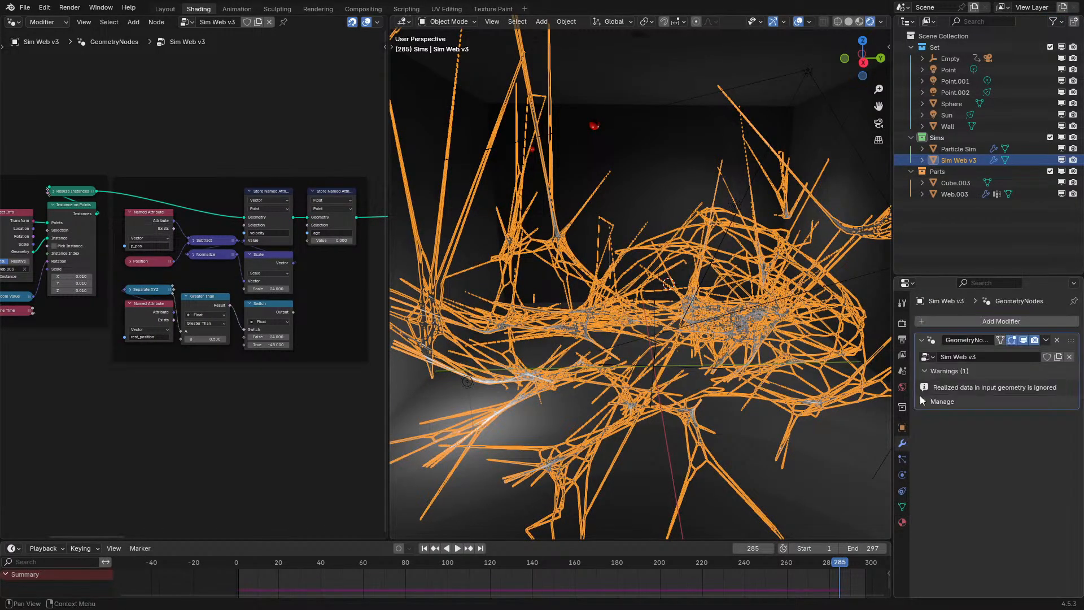
{"action": "left_click", "coordinate": [970, 191]}
{"action": "key", "text": "ctrl+space"}
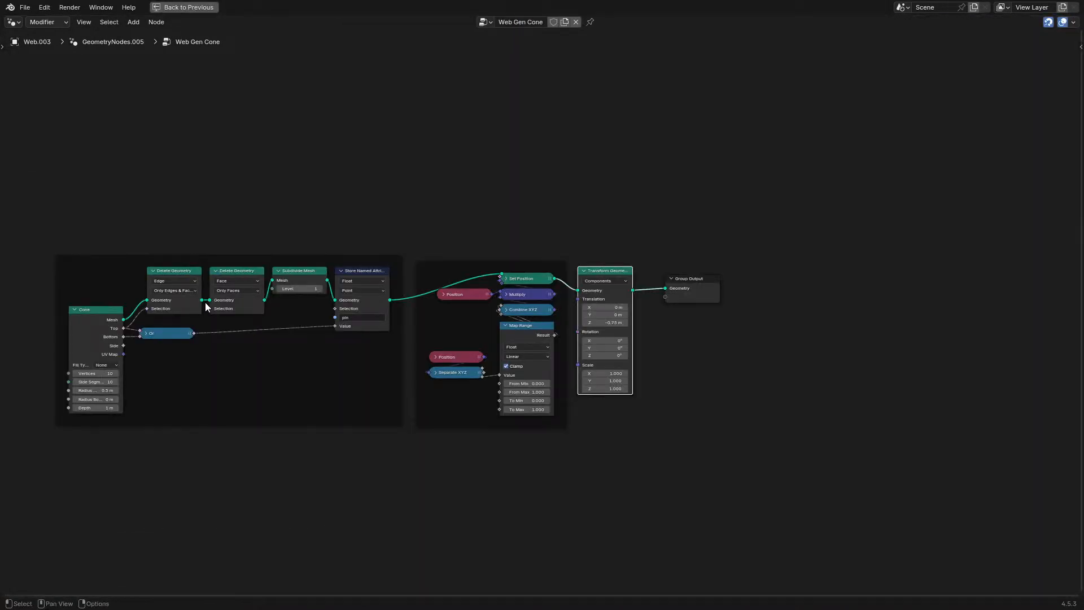
{"action": "scroll", "coordinate": [306, 281], "scroll_direction": "up", "scroll_amount": 2}
{"action": "middle_click_drag", "start_coordinate": [225, 280], "coordinate": [753, 279]}
{"action": "scroll", "coordinate": [753, 279], "scroll_direction": "up", "scroll_amount": 4}
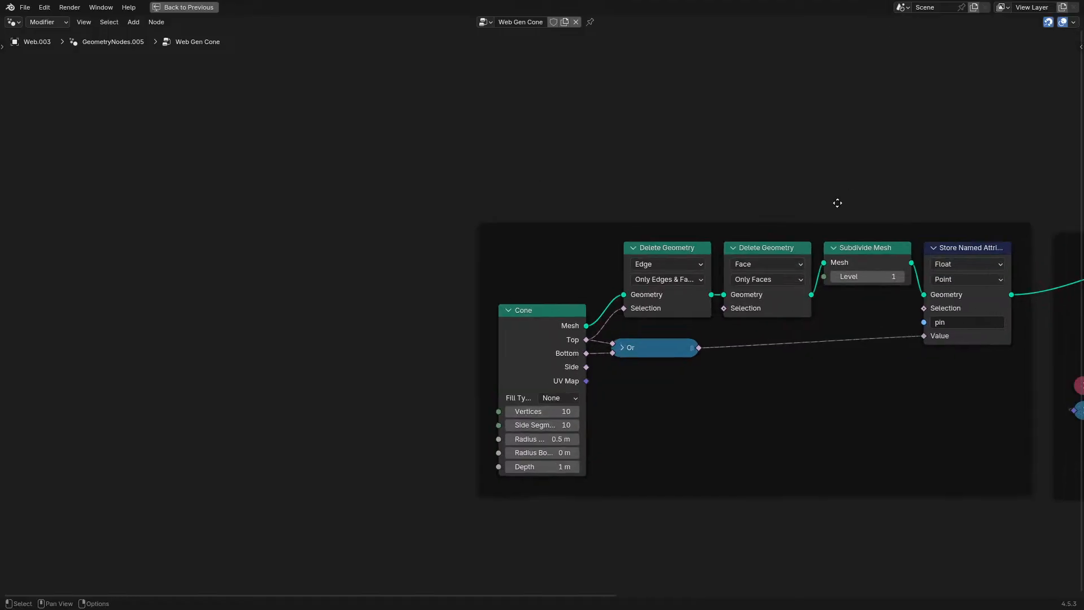
{"action": "middle_click_drag", "start_coordinate": [864, 197], "coordinate": [612, 245]}
- Open Web.003's Web Gen Connections1 node tree and examine the chain from Extrude Mesh to Group Output
{"action": "key", "text": "ctrl+space"}
{"action": "left_click", "coordinate": [942, 421]}
{"action": "key", "text": "ctrl+space"}
{"action": "middle_click_drag", "start_coordinate": [177, 171], "coordinate": [529, 72]}
{"action": "left_click_drag", "start_coordinate": [472, 343], "coordinate": [506, 338]}
{"action": "middle_click_drag", "start_coordinate": [587, 232], "coordinate": [289, 330]}
{"action": "scroll", "coordinate": [289, 329], "scroll_direction": "up", "scroll_amount": 1}
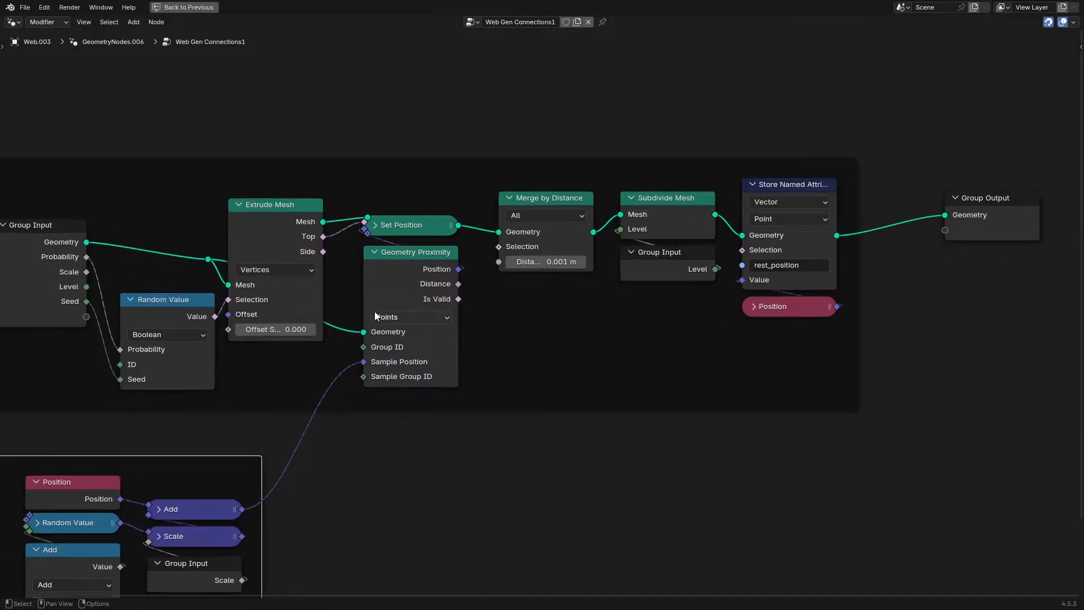
{"action": "middle_click_drag", "start_coordinate": [383, 308], "coordinate": [592, 296]}
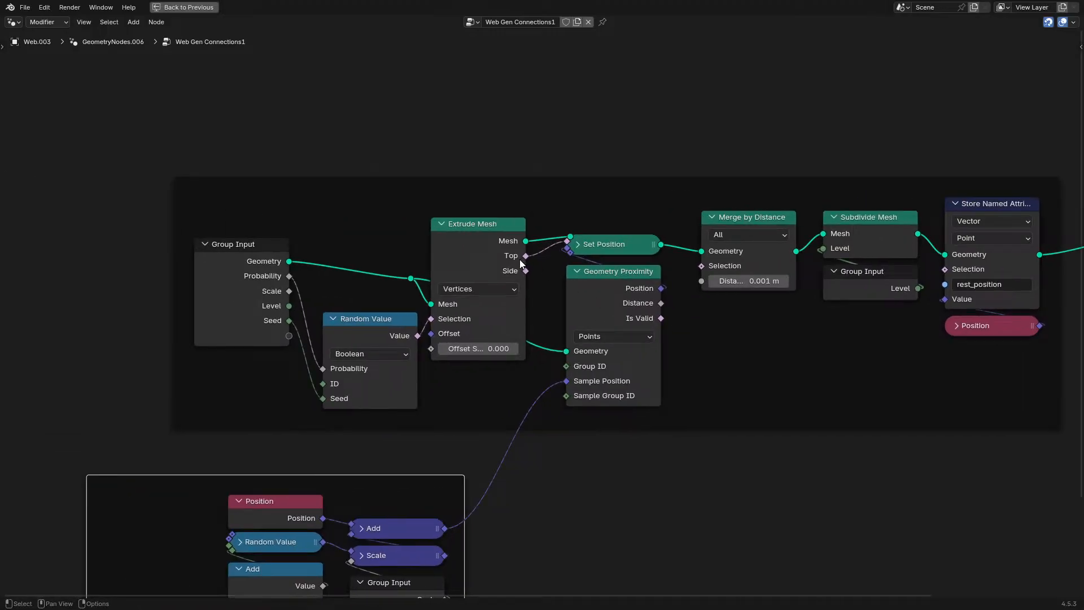
- Make room between Set Position and Merge by Distance and insert a Store Named Attribute node with the name pin
{"action": "left_click_drag", "start_coordinate": [574, 224], "coordinate": [192, 395]}
{"action": "left_click_drag", "start_coordinate": [380, 482], "coordinate": [98, 485]}
{"action": "middle_click_drag", "start_coordinate": [379, 573], "coordinate": [384, 573]}
{"action": "left_click", "coordinate": [564, 483]}
{"action": "key", "text": "q"}
{"action": "left_click", "coordinate": [477, 404]}
{"action": "left_click", "coordinate": [518, 228]}
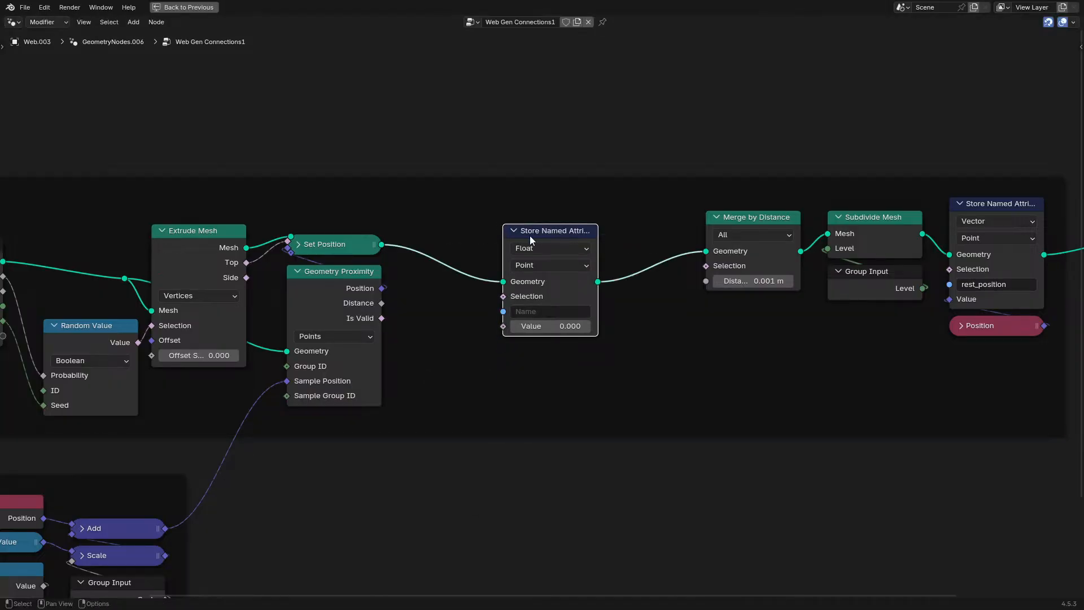
{"action": "scroll", "coordinate": [518, 232], "scroll_direction": "up", "scroll_amount": 2}
{"action": "left_click", "coordinate": [553, 305]}
{"action": "left_click", "coordinate": [493, 349]}
- Add an Or node fed by Extrude Mesh's Top output and place it below the pin Store Named Attribute node
{"action": "key", "text": "q"}
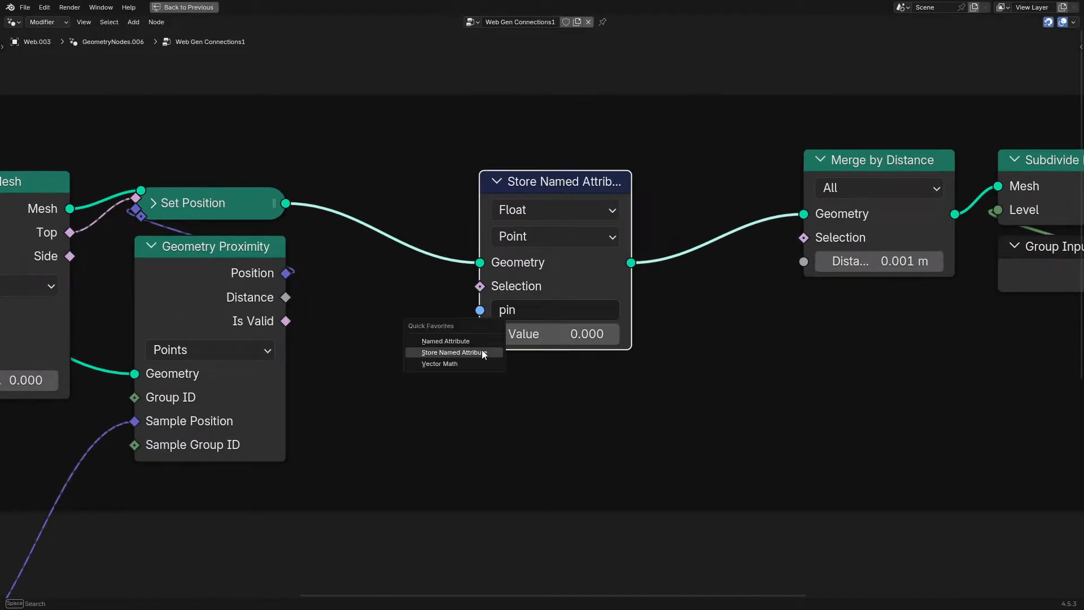
{"action": "left_click_drag", "start_coordinate": [70, 233], "coordinate": [523, 424]}
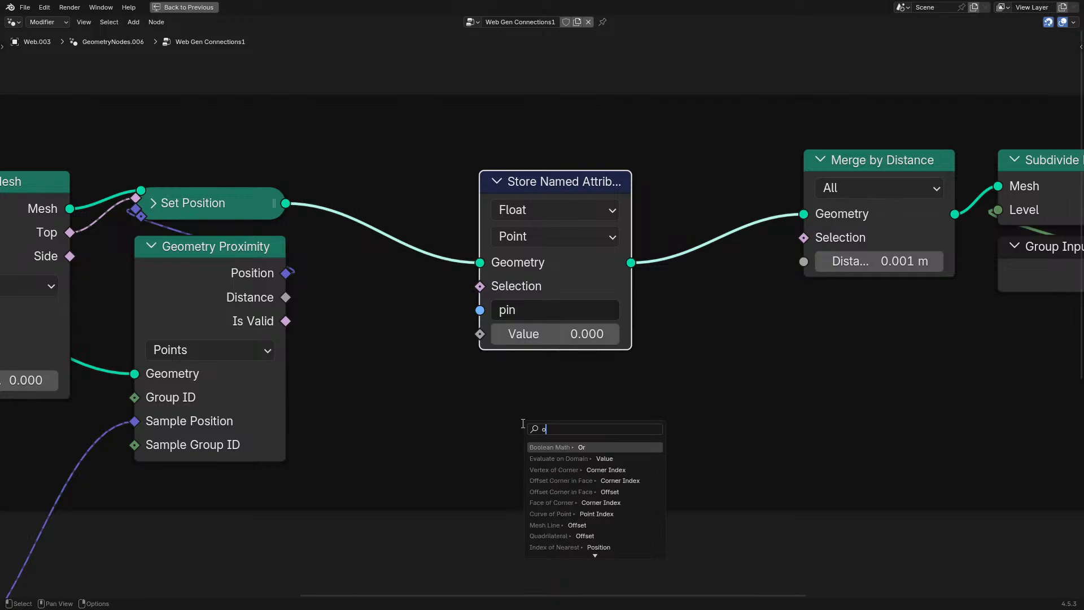
{"action": "type", "text": "or"}
{"action": "key", "text": "Return"}
{"action": "left_click", "coordinate": [521, 424]}
{"action": "left_click_drag", "start_coordinate": [584, 428], "coordinate": [534, 402]}
- Add a Named Attribute node reading pin, link it into the Or node, and feed the Or result into the stored value
{"action": "key", "text": "q"}
{"action": "left_click", "coordinate": [384, 426]}
{"action": "left_click", "coordinate": [395, 453]}
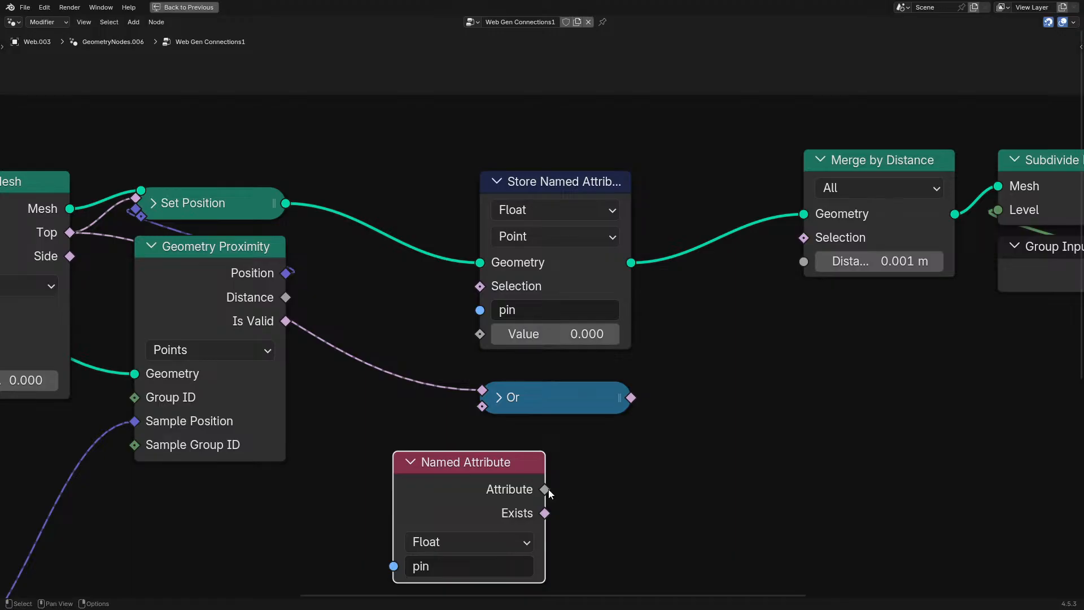
{"action": "left_click_drag", "start_coordinate": [631, 398], "coordinate": [480, 334]}
{"action": "left_click_drag", "start_coordinate": [506, 464], "coordinate": [596, 450]}
- Play the simulation from the start to check the pinned web connections, then stop it
{"action": "key", "text": "ctrl+space"}
{"action": "left_click", "coordinate": [225, 562]}
{"action": "key", "text": "space"}
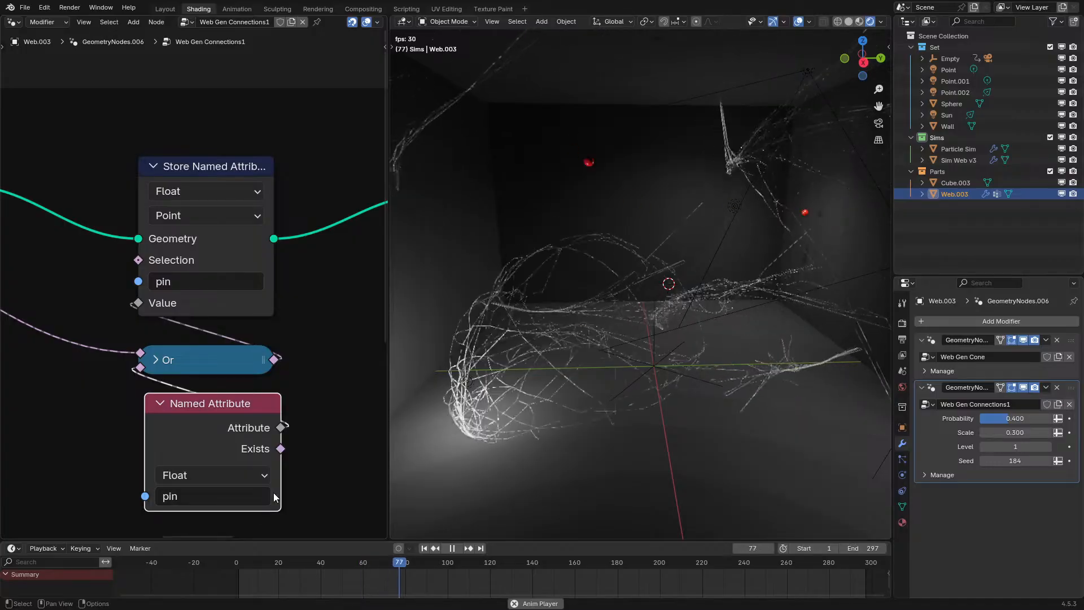
{"action": "key", "text": "space"}
- Add a Math Add node combining Extrude Mesh's Top with the pin attribute and connect it to the stored pin value
{"action": "key", "text": "ctrl+space"}
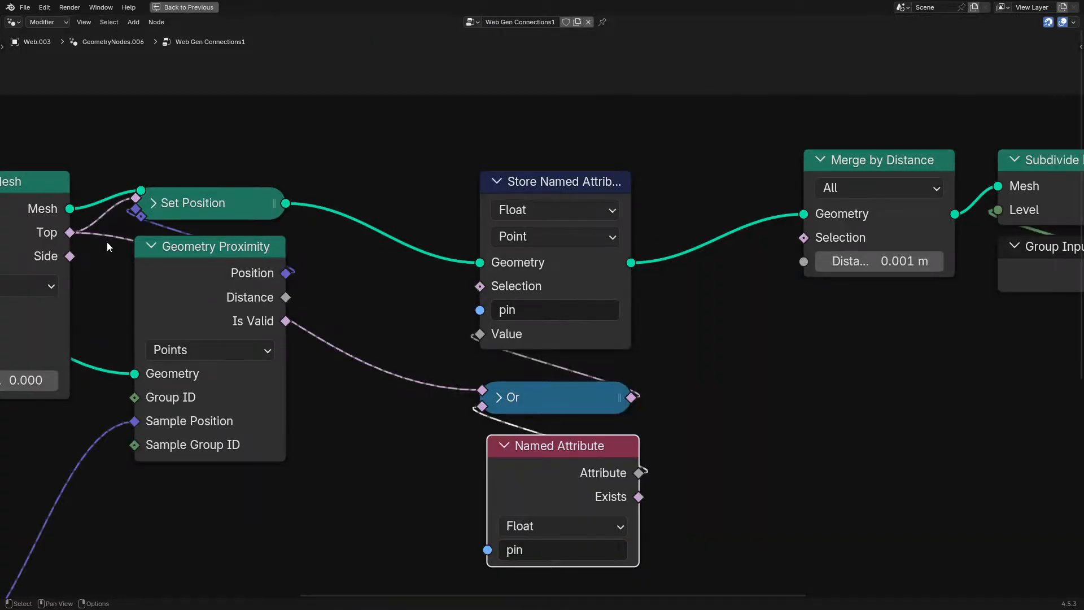
{"action": "key", "text": "shift+a"}
{"action": "type", "text": "ad"}
{"action": "left_click", "coordinate": [745, 406]}
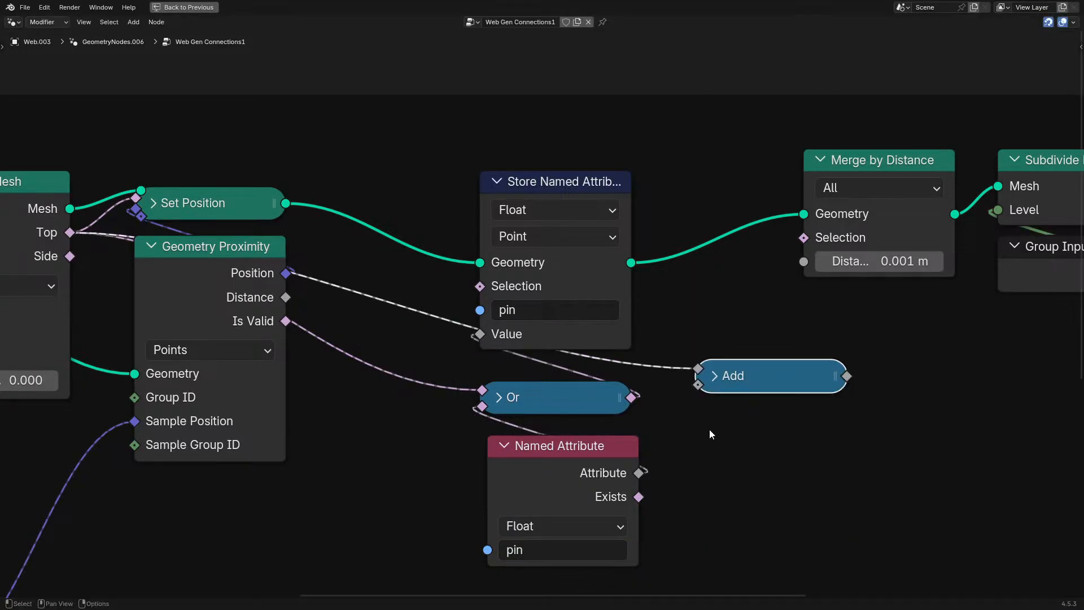
{"action": "left_click_drag", "start_coordinate": [639, 473], "coordinate": [698, 383]}
{"action": "left_click_drag", "start_coordinate": [477, 343], "coordinate": [479, 339]}
- Delete the Or node and align the Add and Named Attribute nodes beneath the pin Store Named Attribute node
{"action": "left_click", "coordinate": [538, 395]}
{"action": "key", "text": "x"}
{"action": "left_click_drag", "start_coordinate": [786, 367], "coordinate": [569, 369]}
{"action": "left_click", "coordinate": [541, 450]}
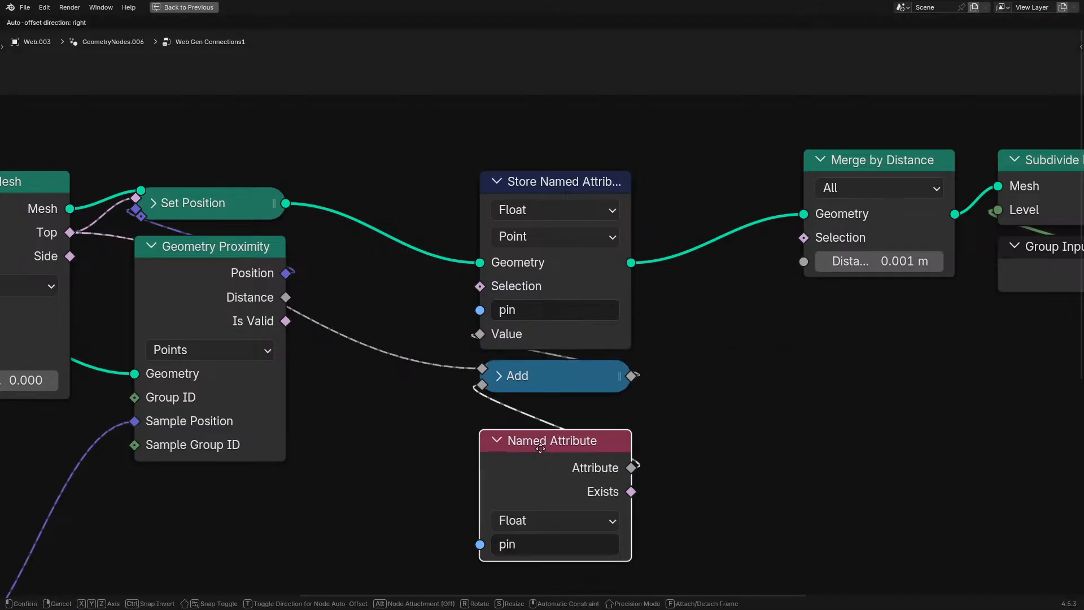
{"action": "key", "text": "ctrl+space"}
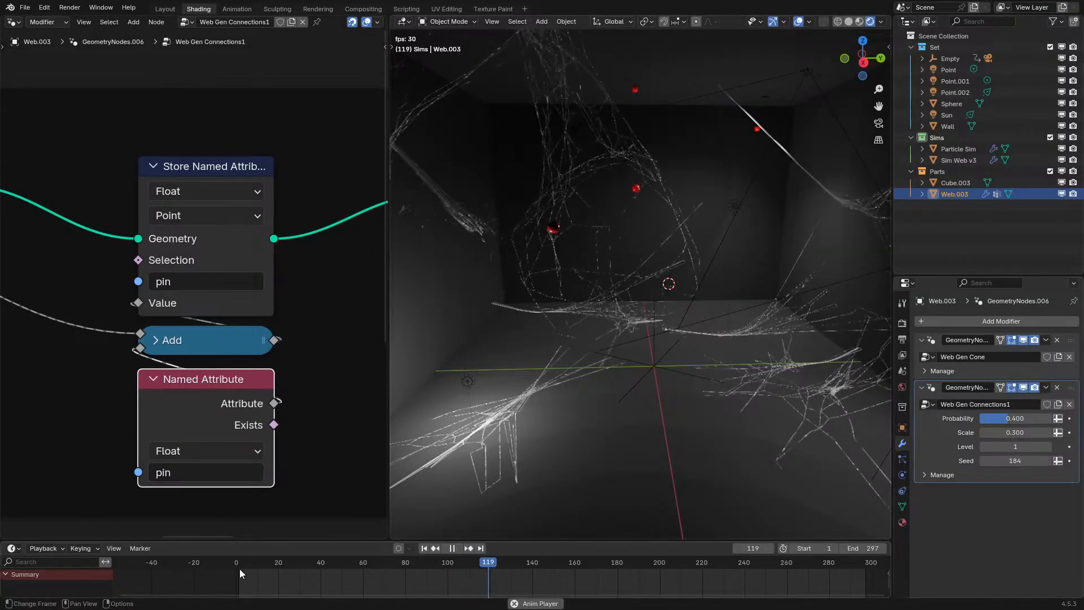
- Replay the web simulation from the start and examine the strands from another angle
{"action": "left_click", "coordinate": [235, 575]}
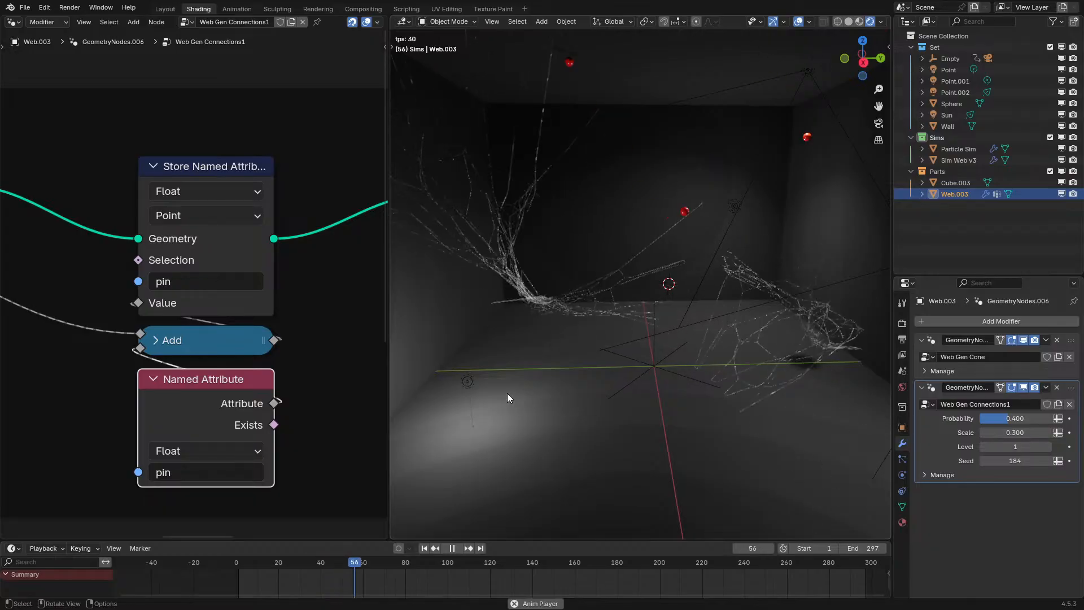
{"action": "middle_click_drag", "start_coordinate": [815, 314], "coordinate": [850, 303]}
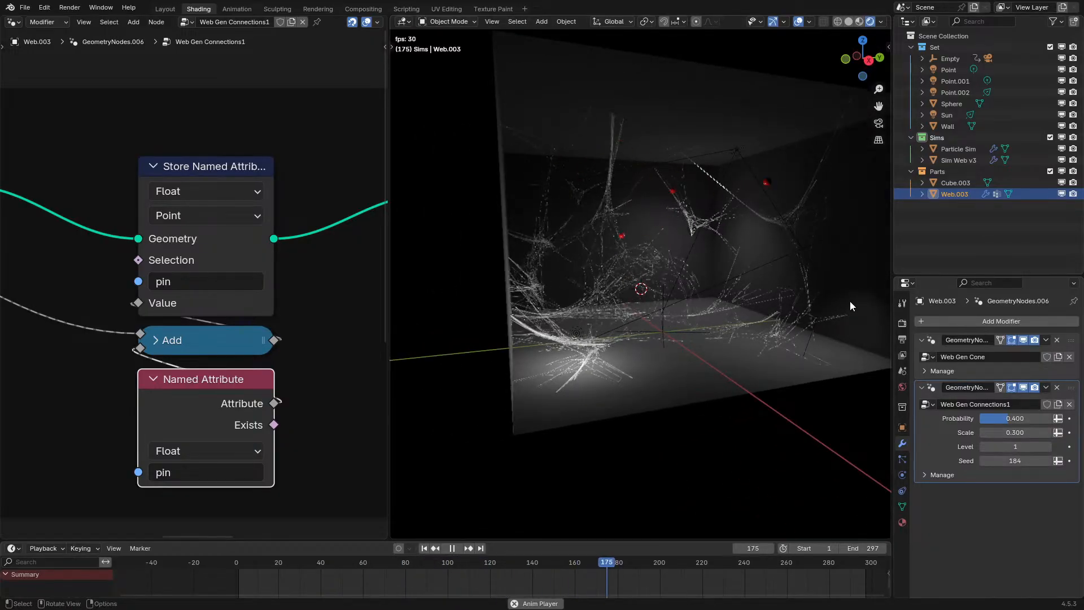
{"action": "scroll", "coordinate": [849, 303], "scroll_direction": "up", "scroll_amount": 3}
{"action": "key", "text": "space"}
- In Sim Web v3's node tree, set the Greater Than threshold for the rest_position test to 0.5
{"action": "left_click", "coordinate": [953, 162]}
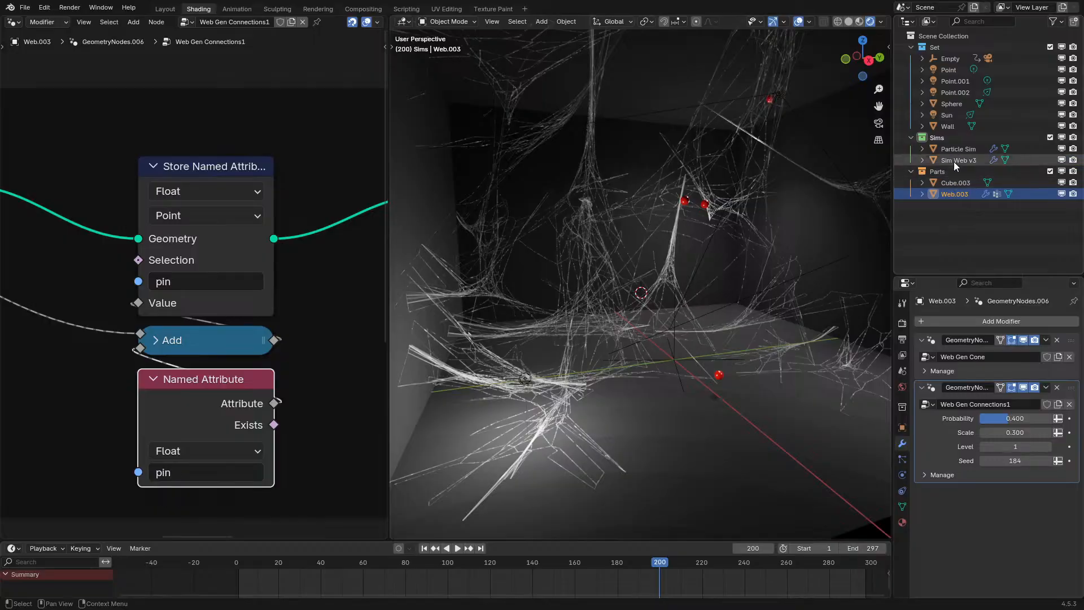
{"action": "key", "text": "ctrl+space"}
{"action": "double_click", "coordinate": [585, 482]}
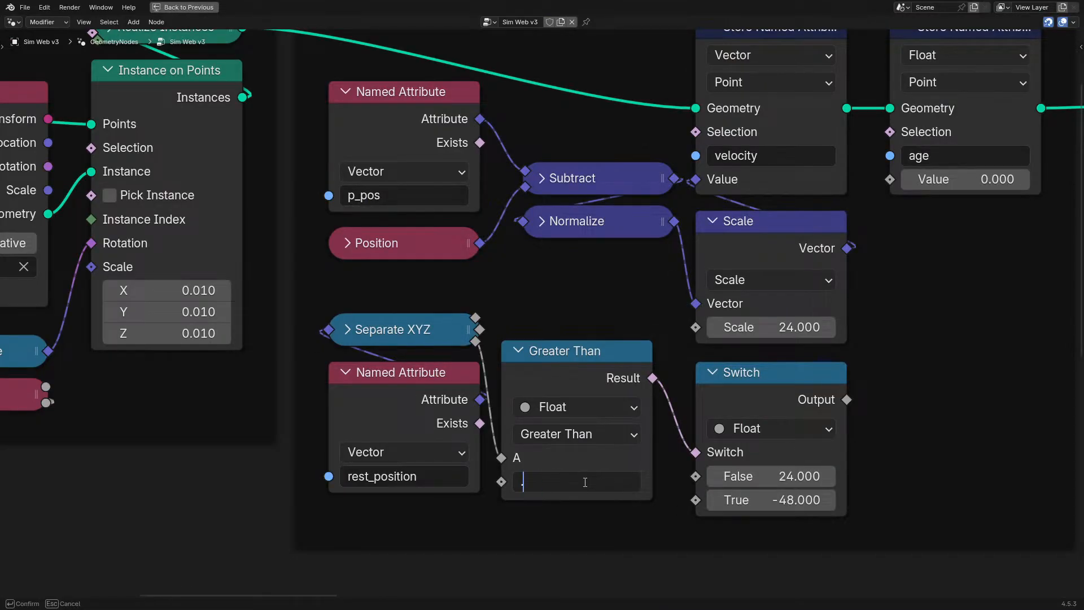
{"action": "type", "text": "."}
{"action": "key", "text": "Return"}
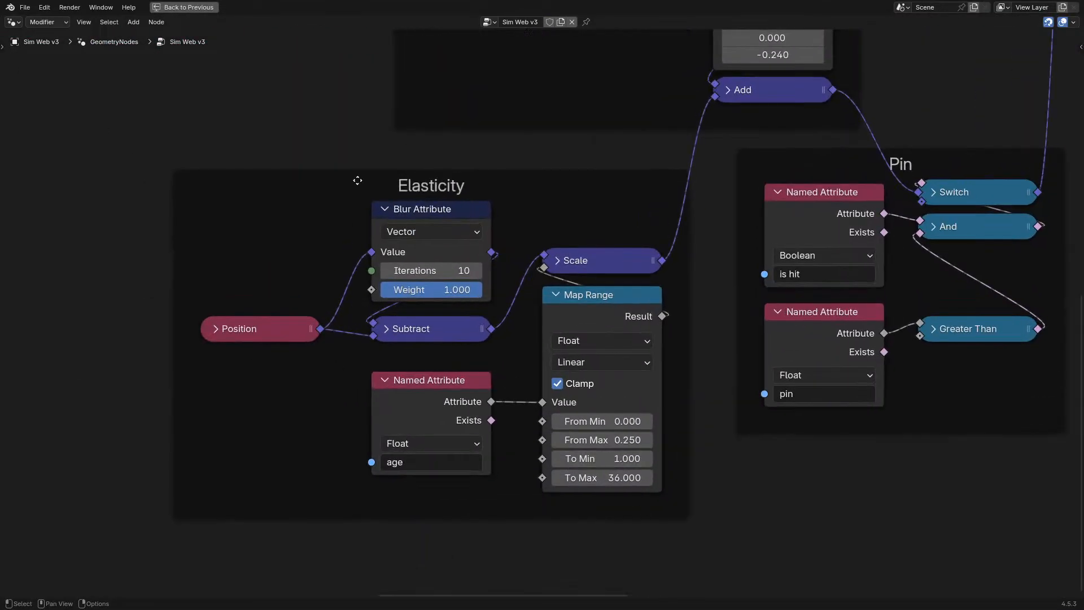
- Set the Greater Than threshold in the Pin frame to 0.5 and collapse the node
{"action": "middle_click_drag", "start_coordinate": [357, 181], "coordinate": [106, 240]}
{"action": "key", "text": "h"}
{"action": "key", "text": "g"}
{"action": "left_click", "coordinate": [699, 515]}
{"action": "type", "text": ".5"}
{"action": "key", "text": "Return"}
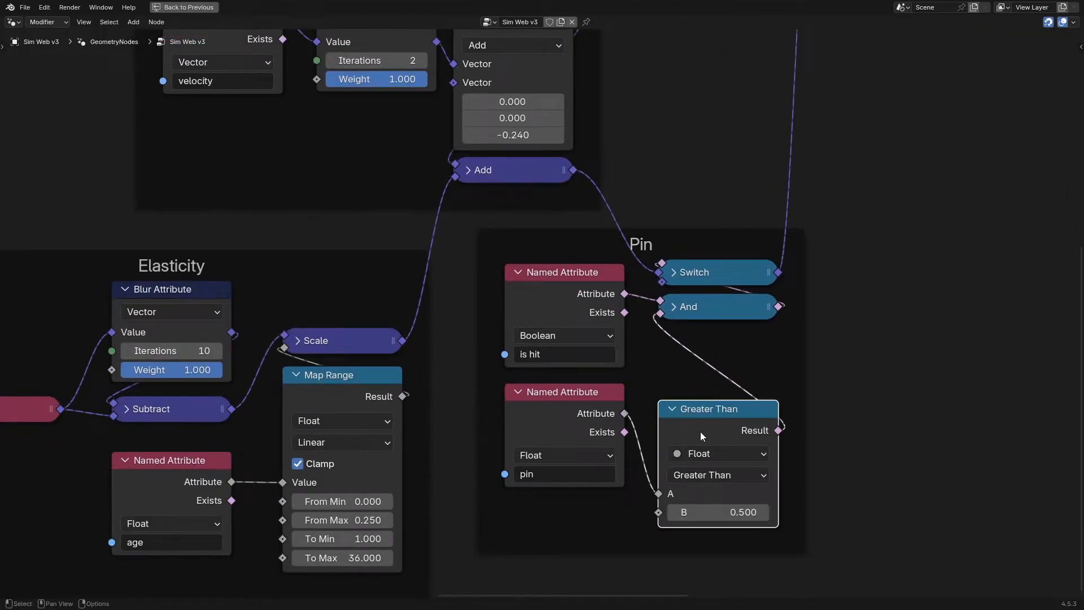
{"action": "key", "text": "h"}
- Play the simulation and inspect the pinned webs from above
{"action": "key", "text": "ctrl+space"}
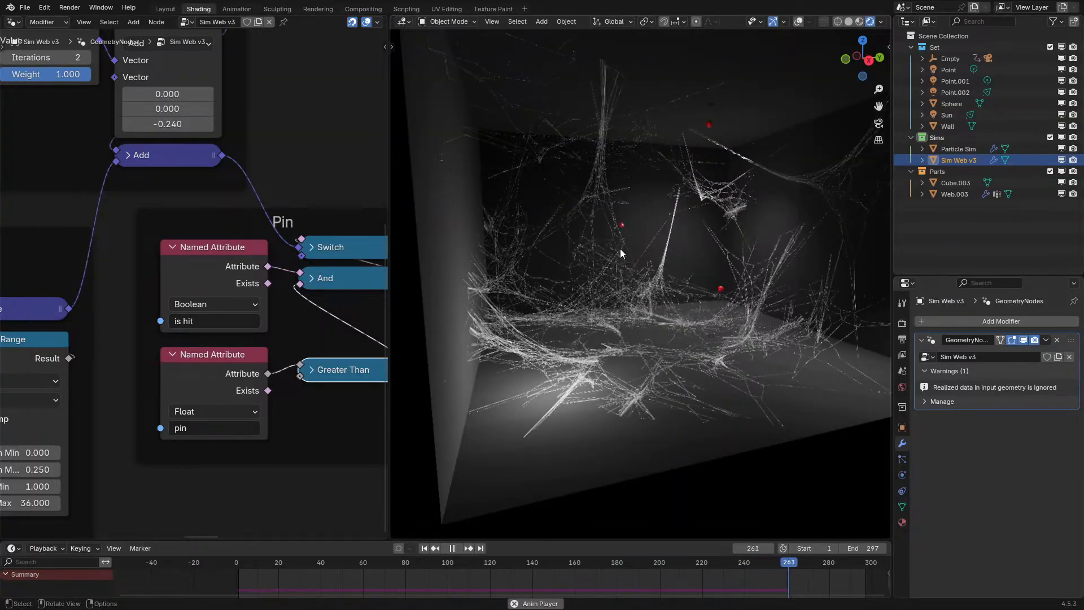
{"action": "middle_click_drag", "start_coordinate": [620, 248], "coordinate": [536, 307]}
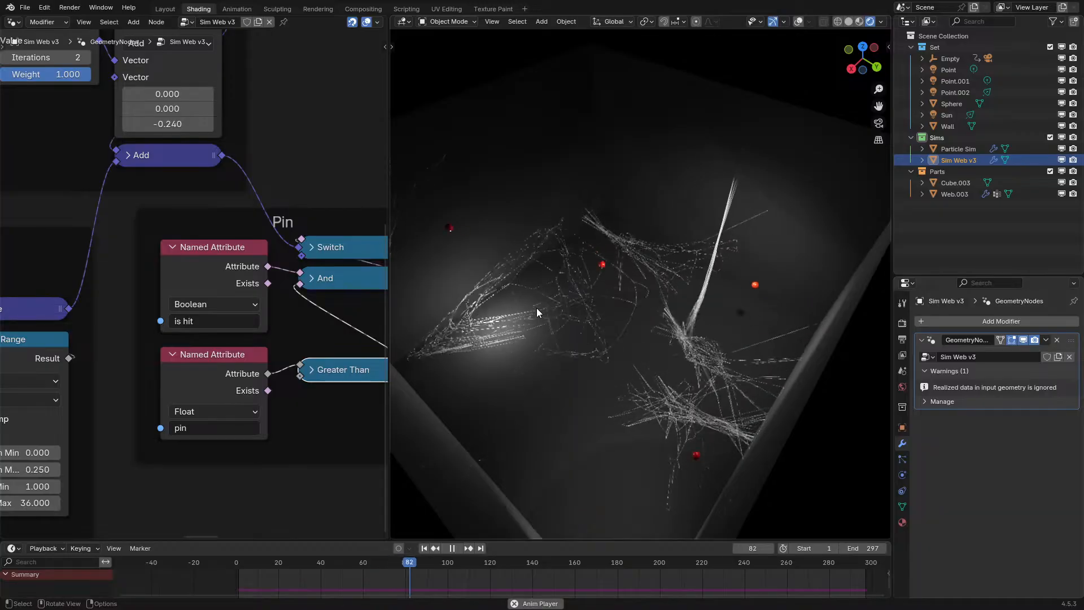
{"action": "key", "text": "space"}
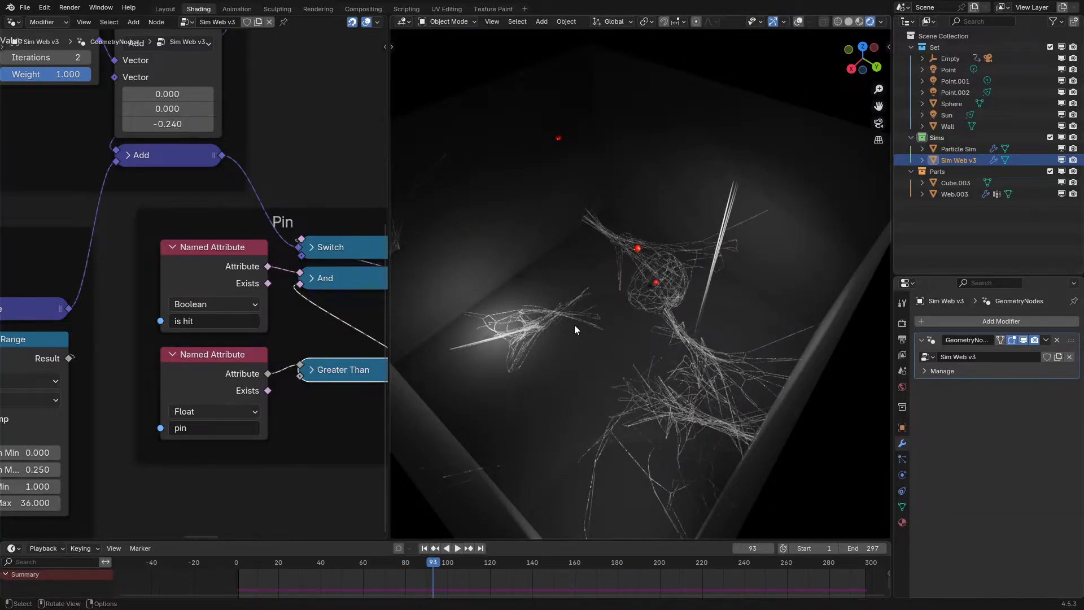
- Move the particle source nodes, through the p_pos store node, away from the Web.003 Object Info to open a gap
{"action": "key", "text": "ctrl+space"}
{"action": "scroll", "coordinate": [87, 320], "scroll_direction": "down", "scroll_amount": 5}
{"action": "middle_click_drag", "start_coordinate": [87, 320], "coordinate": [939, 491]}
{"action": "scroll", "coordinate": [536, 359], "scroll_direction": "up", "scroll_amount": 1}
{"action": "middle_click_drag", "start_coordinate": [380, 197], "coordinate": [367, 232]}
{"action": "scroll", "coordinate": [473, 263], "scroll_direction": "up", "scroll_amount": 3}
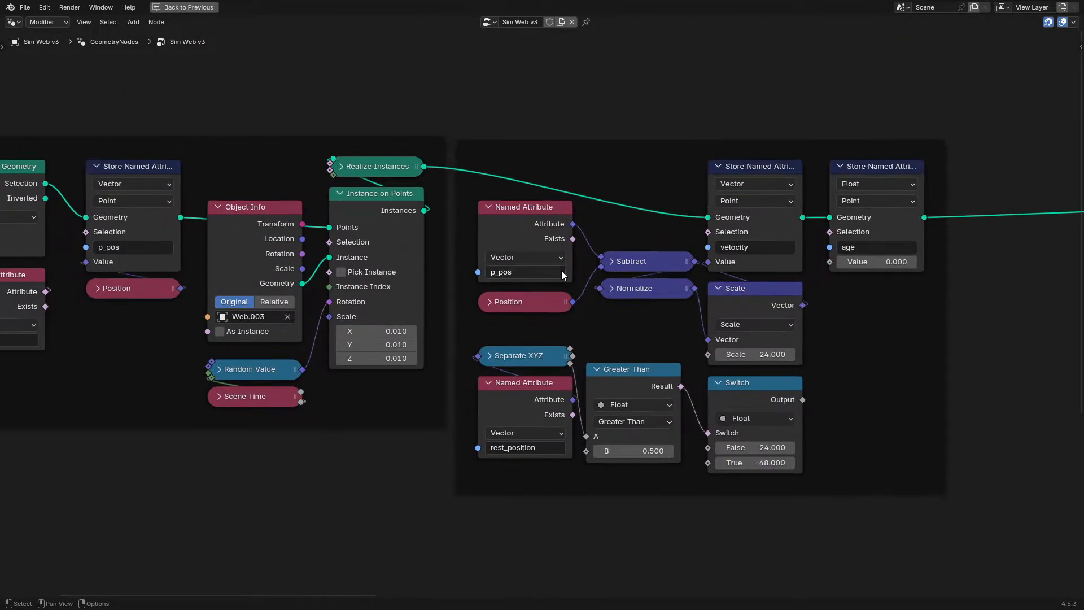
{"action": "middle_click_drag", "start_coordinate": [464, 303], "coordinate": [790, 343]}
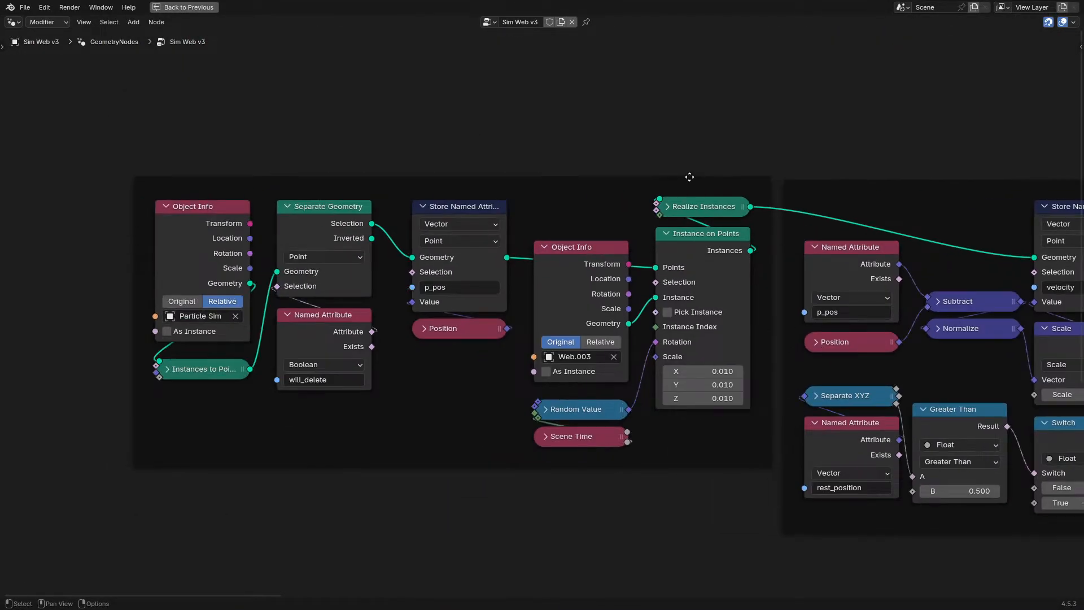
{"action": "left_click_drag", "start_coordinate": [185, 403], "coordinate": [296, 252]}
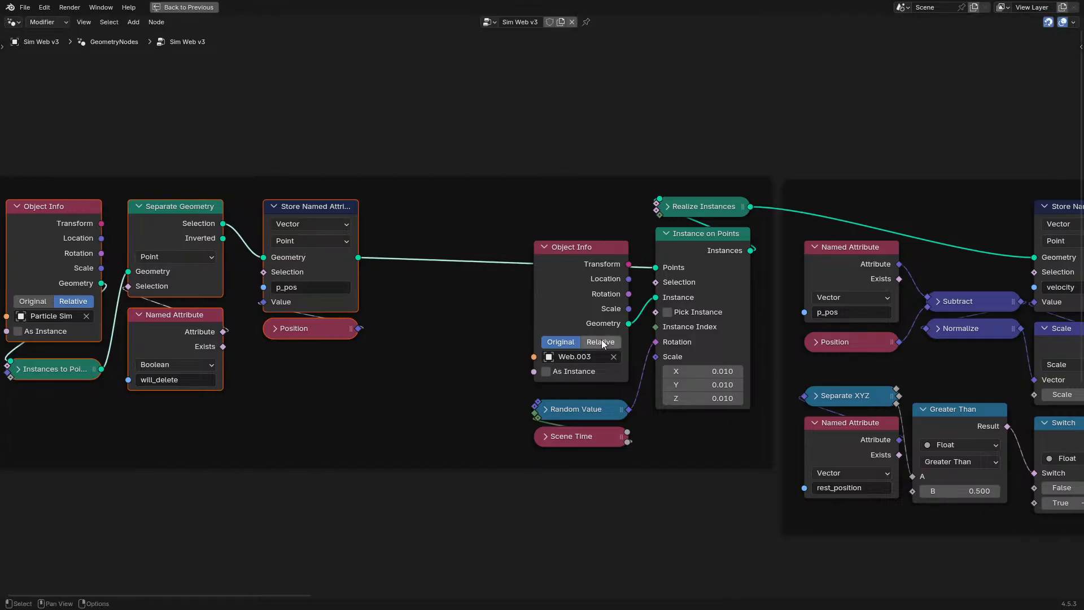
{"action": "left_click", "coordinate": [408, 275]}
- Insert a Store Named Attribute node after the p_pos store node and set its data type to Quaternion
{"action": "scroll", "coordinate": [408, 275], "scroll_direction": "up", "scroll_amount": 5}
{"action": "key", "text": "q"}
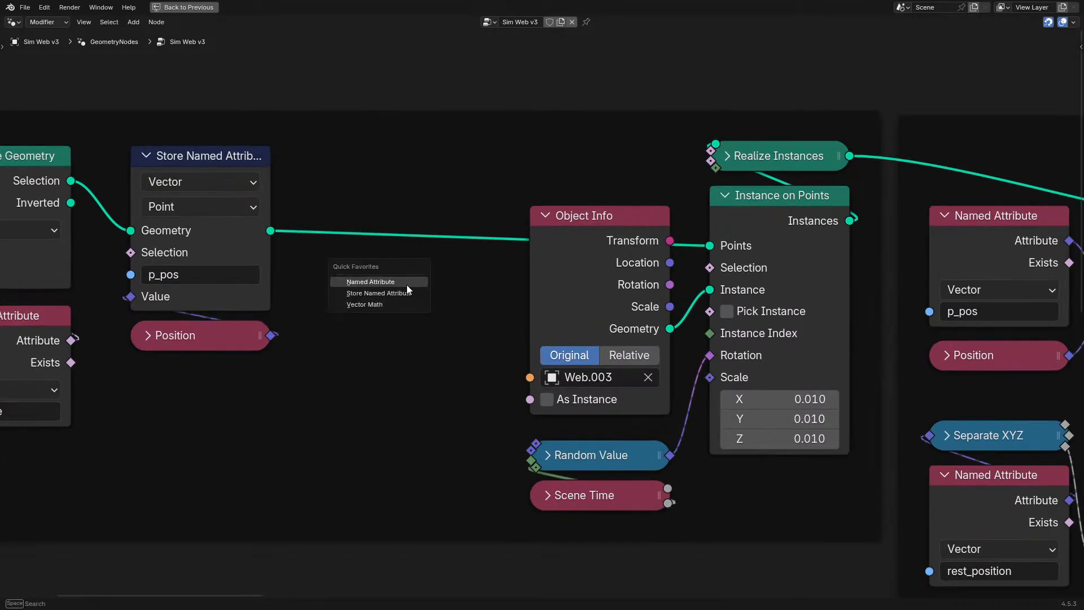
{"action": "left_click", "coordinate": [416, 294]}
{"action": "left_click", "coordinate": [421, 258]}
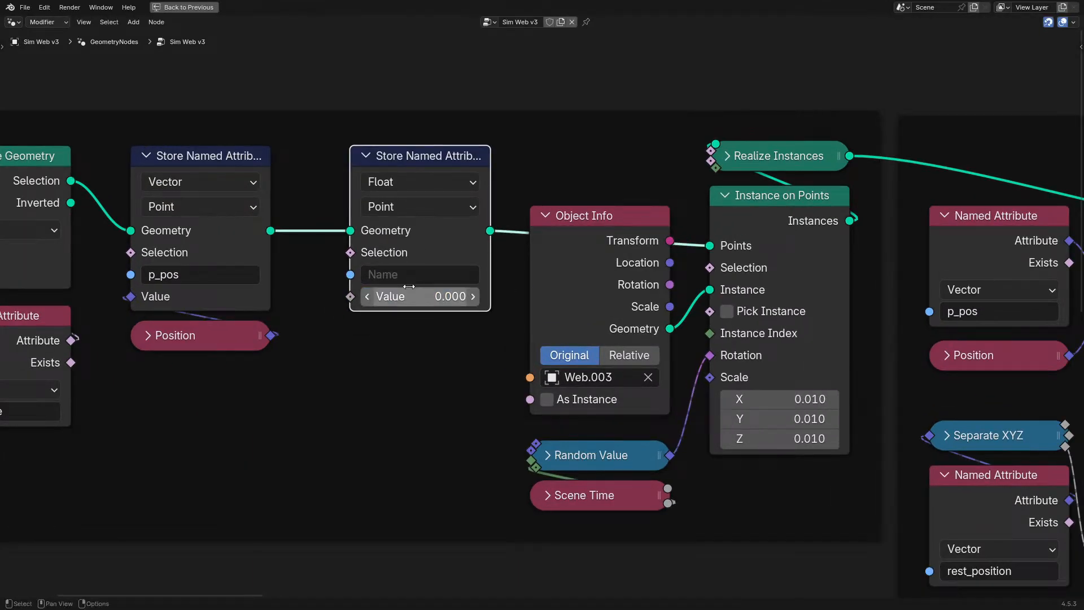
{"action": "left_click", "coordinate": [421, 207]}
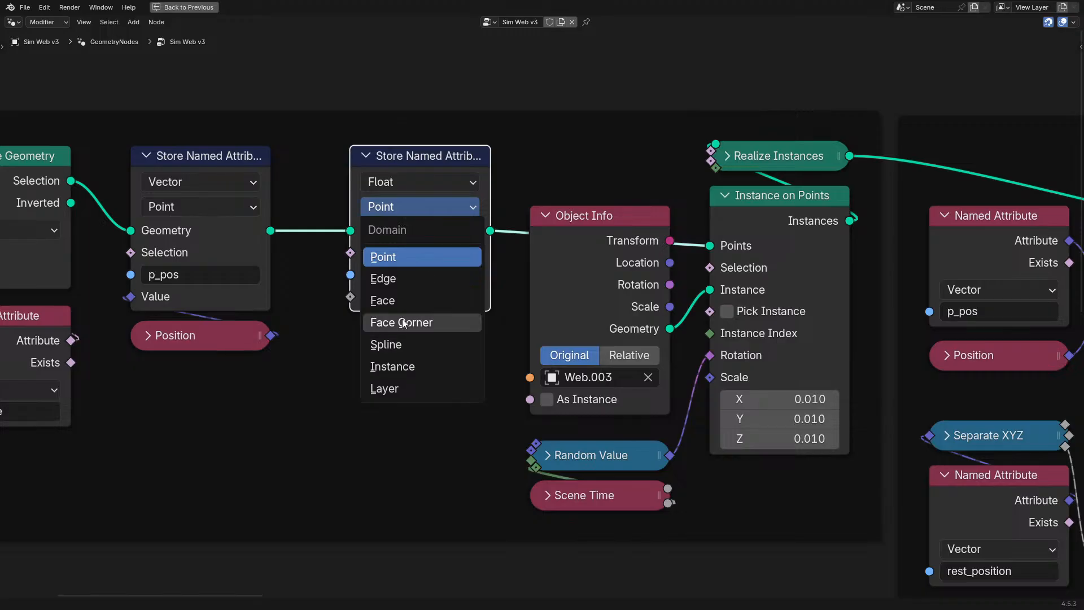
{"action": "left_click", "coordinate": [402, 182]}
{"action": "left_click", "coordinate": [415, 406]}
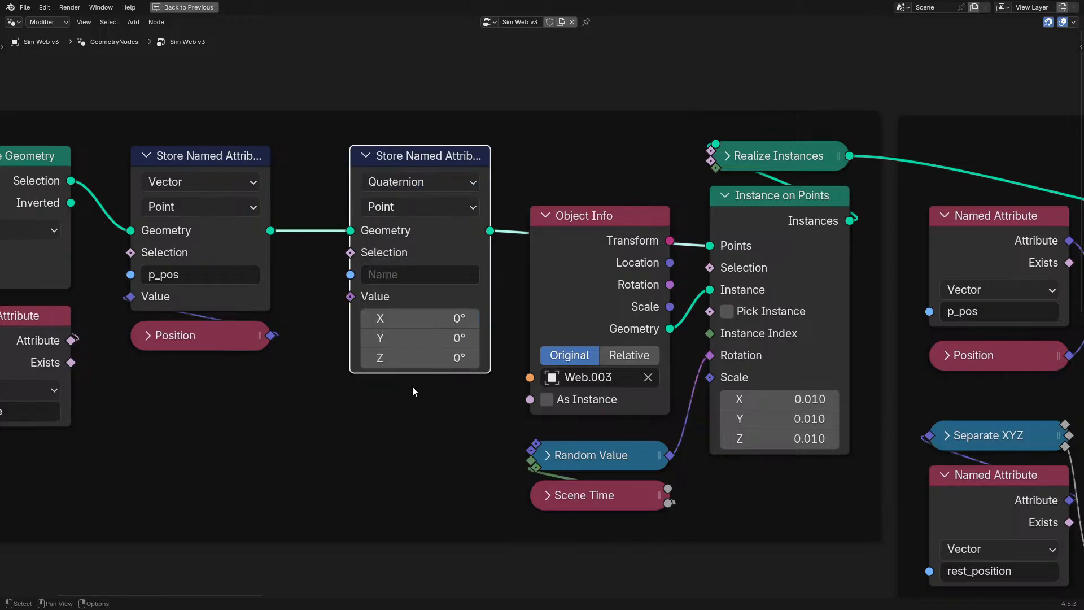
- Name the quaternion attribute p_rot
{"action": "left_click", "coordinate": [410, 273]}
{"action": "type", "text": "P-"}
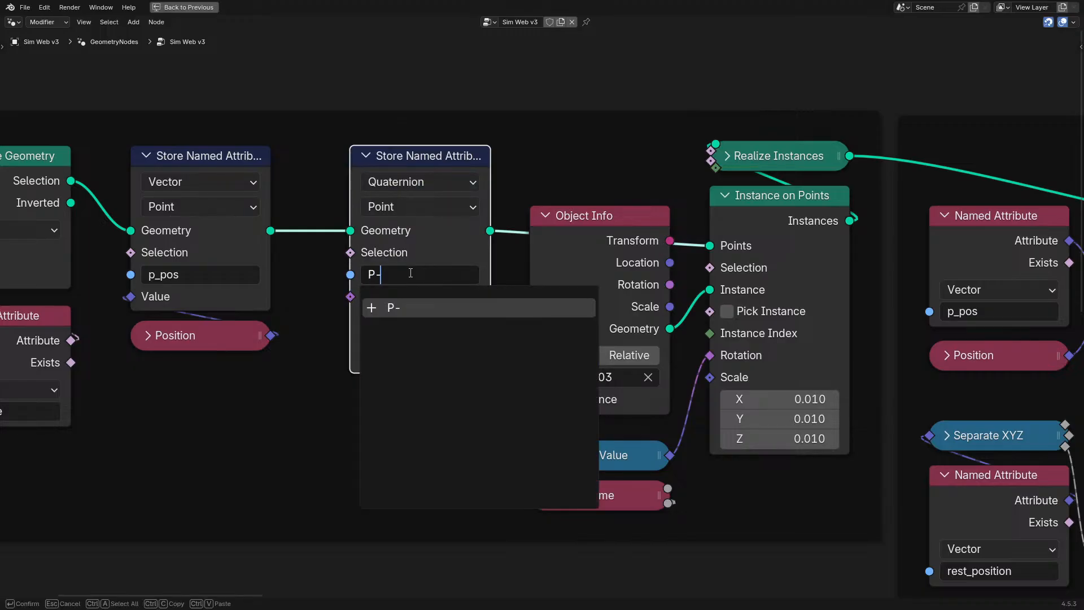
{"action": "key", "text": "Return"}
{"action": "left_click", "coordinate": [410, 273]}
{"action": "type", "text": "p_rot"}
{"action": "key", "text": "Return"}
- Feed the Random Value into the p_rot store node and move Random Value and Scene Time beneath it
{"action": "scroll", "coordinate": [464, 376], "scroll_direction": "up", "scroll_amount": 2}
{"action": "left_click_drag", "start_coordinate": [691, 480], "coordinate": [338, 298]}
{"action": "left_click_drag", "start_coordinate": [534, 499], "coordinate": [652, 531]}
{"action": "key", "text": "g"}
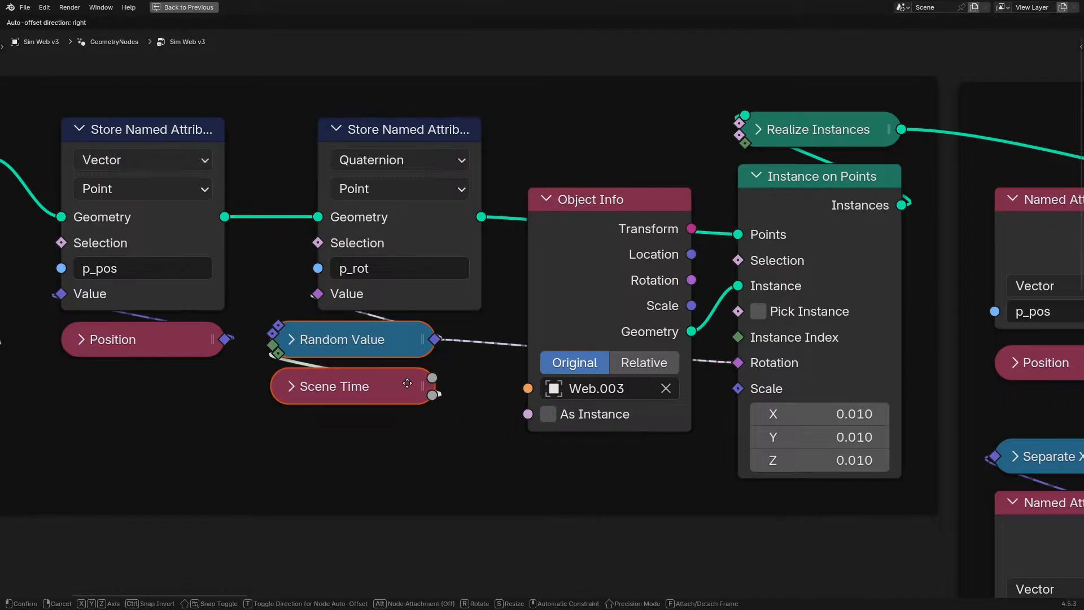
{"action": "left_click", "coordinate": [445, 393]}
- Add a Quaternion Named Attribute node reading p_rot and connect it to the Rotation of Instance on Points
{"action": "key", "text": "q"}
{"action": "left_click", "coordinate": [424, 403]}
{"action": "left_click", "coordinate": [427, 405]}
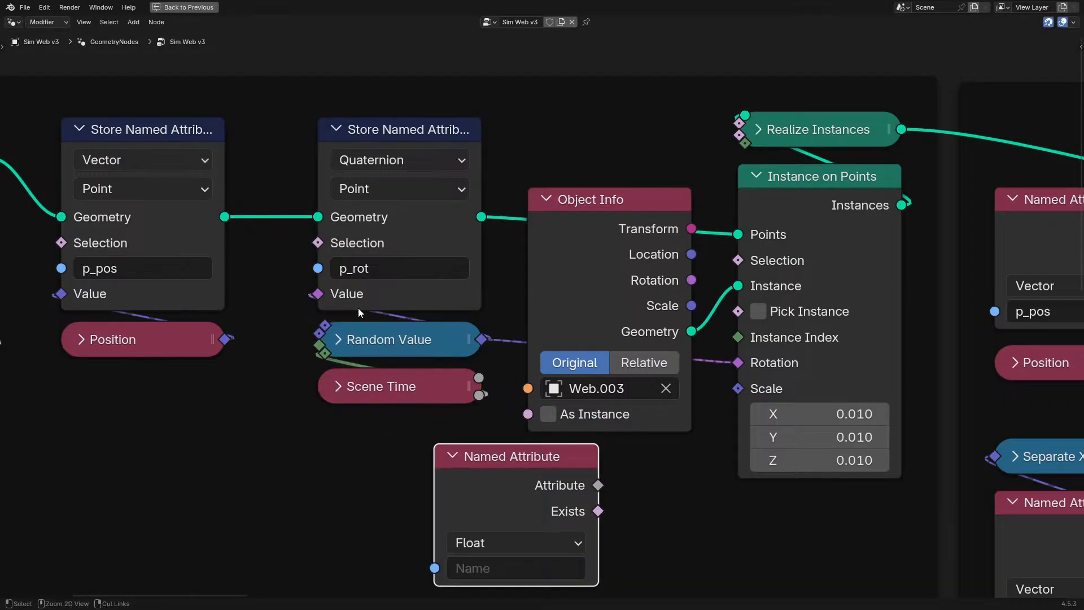
{"action": "left_click", "coordinate": [491, 542]}
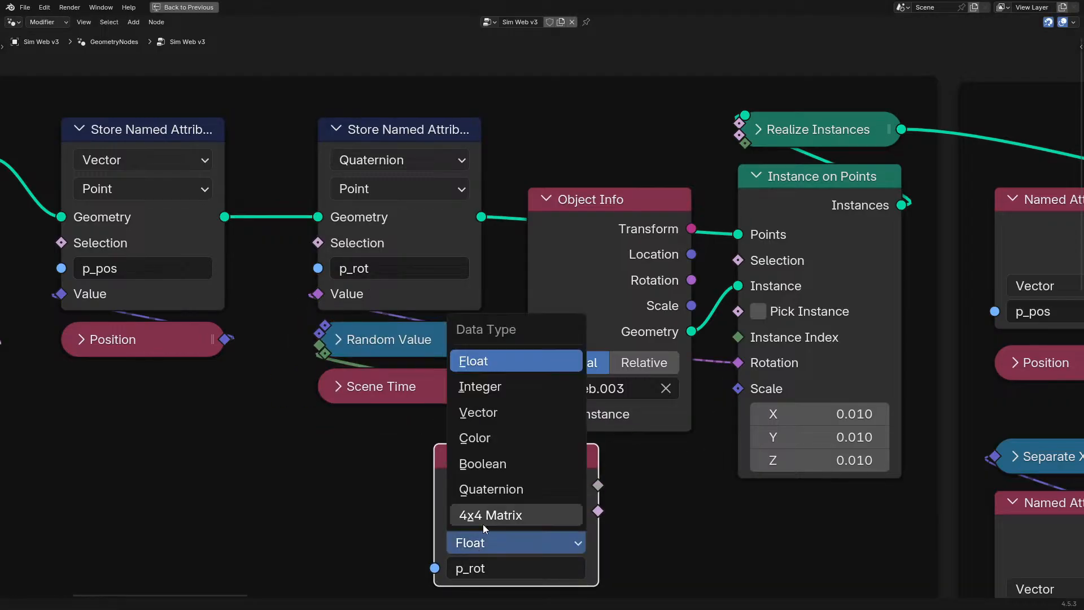
{"action": "left_click", "coordinate": [504, 491]}
{"action": "left_click_drag", "start_coordinate": [745, 368], "coordinate": [744, 367]}
{"action": "left_click_drag", "start_coordinate": [511, 484], "coordinate": [601, 496]}
- Spread the instancing frame and the p_pos direction nodes away from the velocity nodes to make room for new nodes
{"action": "scroll", "coordinate": [600, 497], "scroll_direction": "down", "scroll_amount": 1}
{"action": "scroll", "coordinate": [776, 404], "scroll_direction": "down", "scroll_amount": 5}
{"action": "middle_click_drag", "start_coordinate": [776, 404], "coordinate": [587, 383]}
{"action": "left_click_drag", "start_coordinate": [587, 163], "coordinate": [251, 163]}
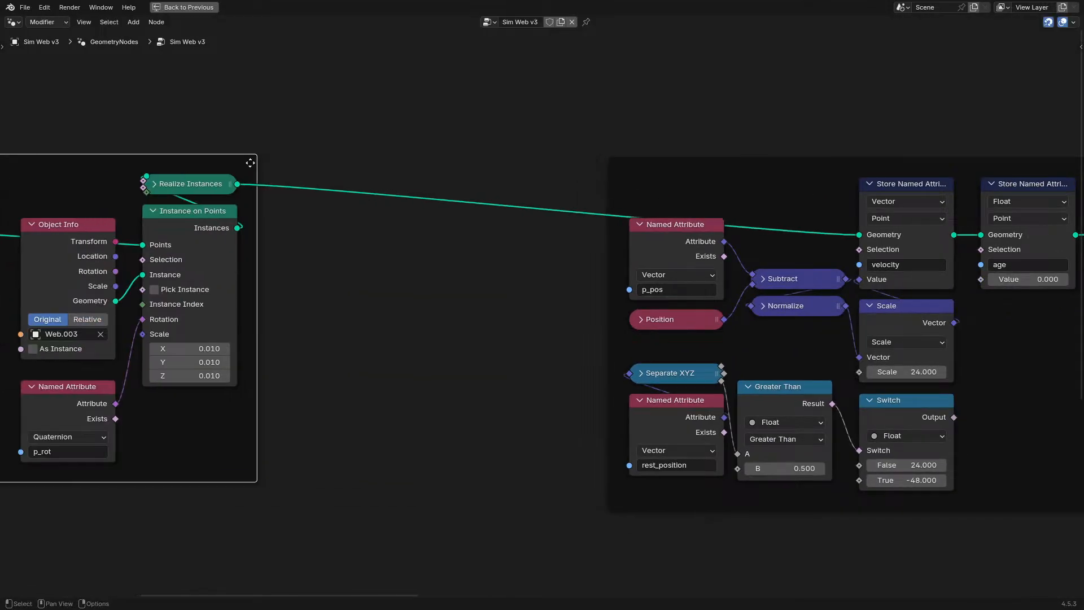
{"action": "scroll", "coordinate": [776, 260], "scroll_direction": "up", "scroll_amount": 1}
{"action": "left_click_drag", "start_coordinate": [675, 360], "coordinate": [844, 266]}
{"action": "left_click_drag", "start_coordinate": [844, 268], "coordinate": [559, 269]}
- Paste a copy of the p_rot Named Attribute node below the Position node in the velocity frame
{"action": "left_click", "coordinate": [433, 398]}
{"action": "key", "text": "ctrl+v"}
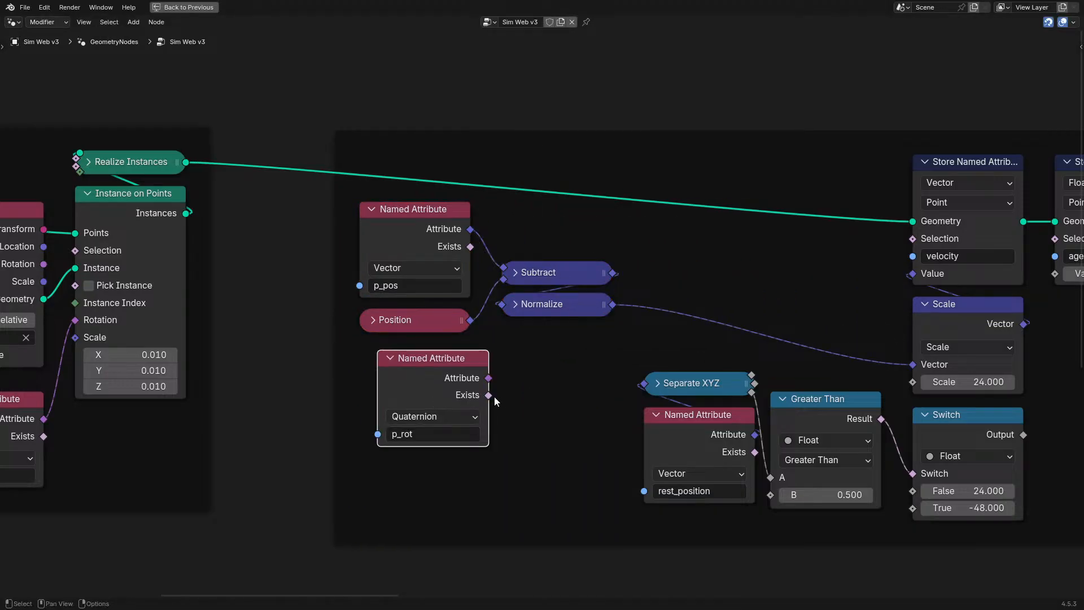
{"action": "key", "text": "g"}
{"action": "left_click", "coordinate": [456, 419]}
{"action": "left_click_drag", "start_coordinate": [455, 403], "coordinate": [501, 399]}
{"action": "type", "text": "ro"}
{"action": "key", "text": "Return"}
{"action": "key", "text": "Escape"}
{"action": "left_click_drag", "start_coordinate": [462, 399], "coordinate": [507, 388]}
{"action": "type", "text": "vector r"}
{"action": "key", "text": "Return"}
{"action": "key", "text": "Escape"}
- Add a Rotate Vector node beside the copied p_rot attribute and drive its Rotation from that attribute
{"action": "left_click_drag", "start_coordinate": [478, 406], "coordinate": [481, 406]}
{"action": "type", "text": "rota"}
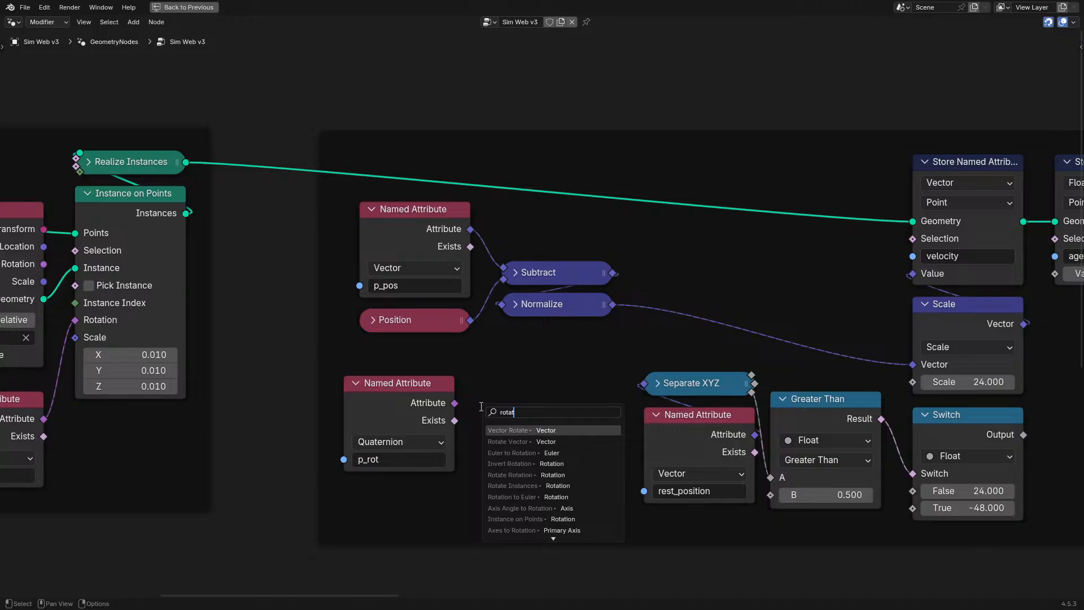
{"action": "key", "text": "Down"}
{"action": "key", "text": "Return"}
{"action": "left_click", "coordinate": [480, 407]}
{"action": "left_click_drag", "start_coordinate": [489, 422], "coordinate": [493, 481]}
- Set the Rotate Vector node's Z component to 1 and position the node below Normalize
{"action": "left_click", "coordinate": [530, 467]}
{"action": "type", "text": "1"}
{"action": "key", "text": "Return"}
{"action": "key", "text": "shift+a"}
{"action": "left_click_drag", "start_coordinate": [545, 403], "coordinate": [557, 357]}
- Duplicate the velocity's Scale node and insert the copy between Normalize and the original Scale node
{"action": "middle_click_drag", "start_coordinate": [584, 374], "coordinate": [483, 385]}
{"action": "scroll", "coordinate": [676, 363], "scroll_direction": "up", "scroll_amount": 2}
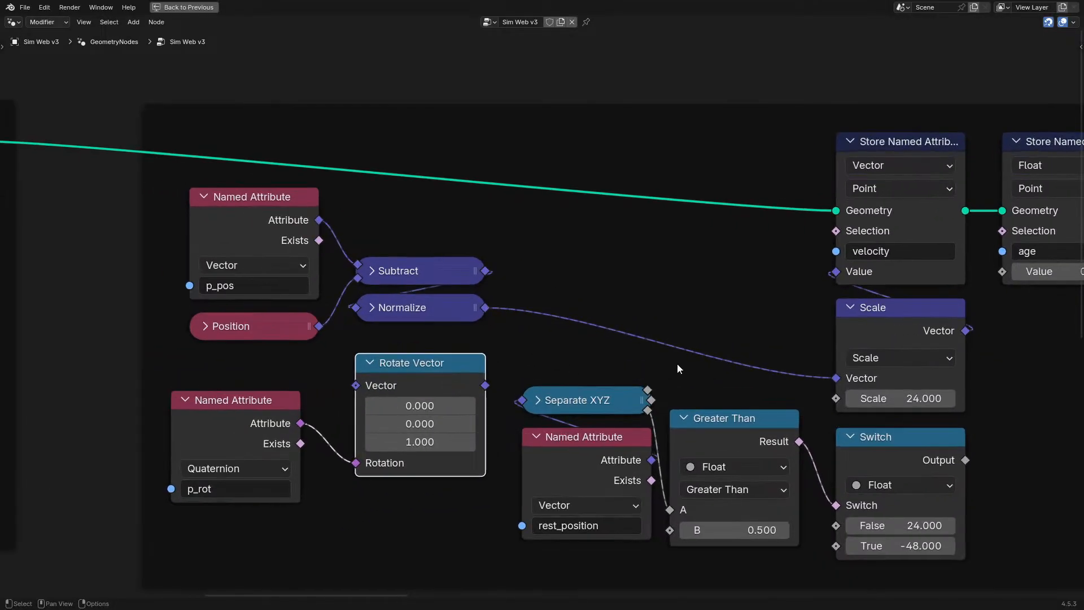
{"action": "left_click", "coordinate": [909, 320]}
{"action": "key", "text": "shift+d"}
{"action": "left_click", "coordinate": [628, 242]}
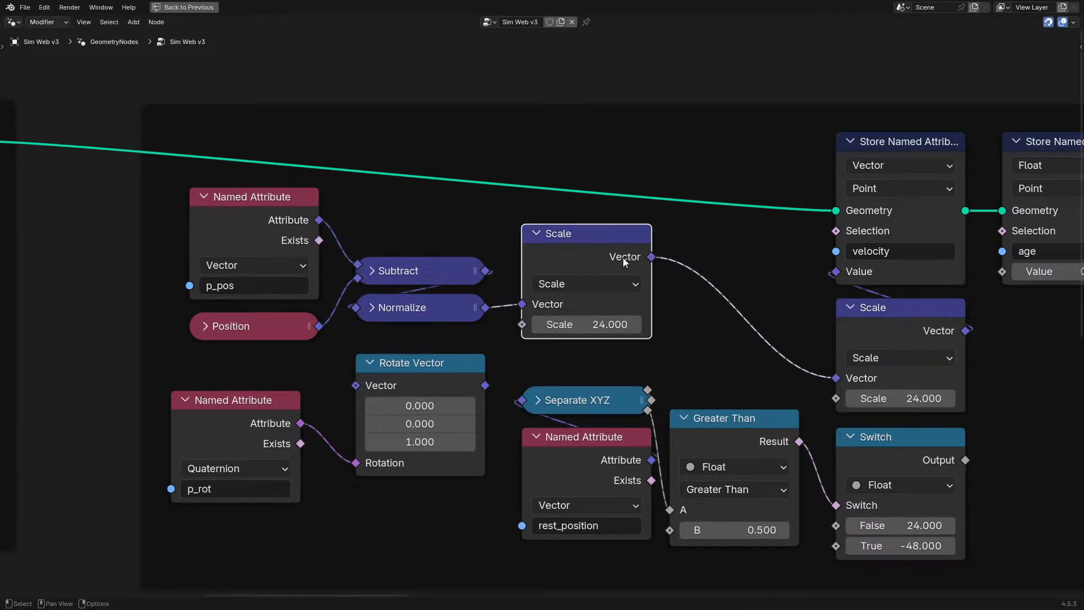
- Try inserting a Dot Product node after Normalize, and undo it
{"action": "left_click_drag", "start_coordinate": [490, 311], "coordinate": [496, 316]}
{"action": "type", "text": "do"}
{"action": "key", "text": "Return"}
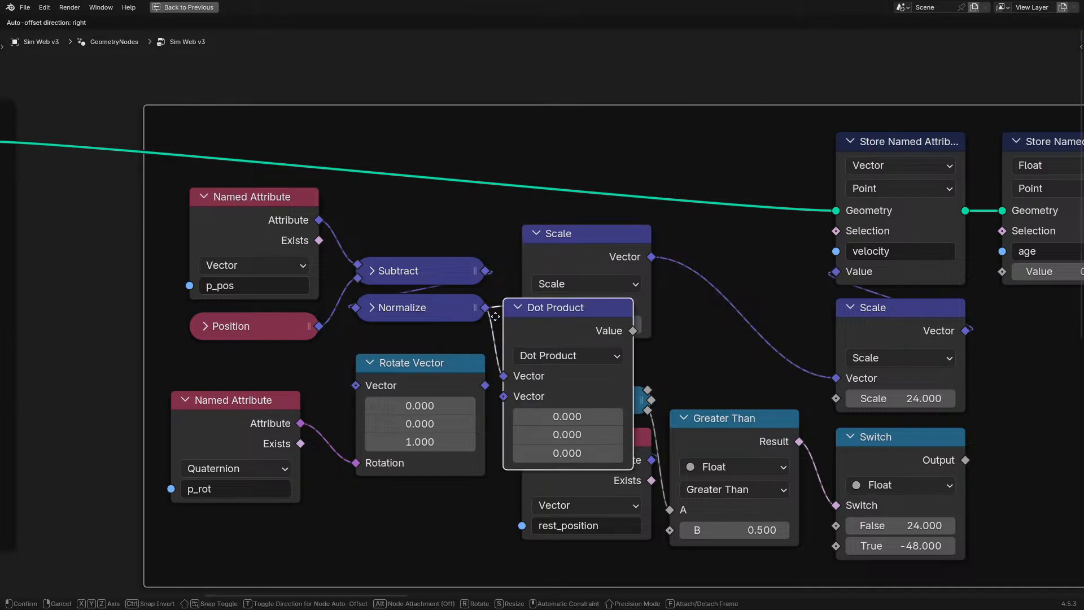
{"action": "left_click", "coordinate": [496, 318]}
{"action": "key", "text": "h"}
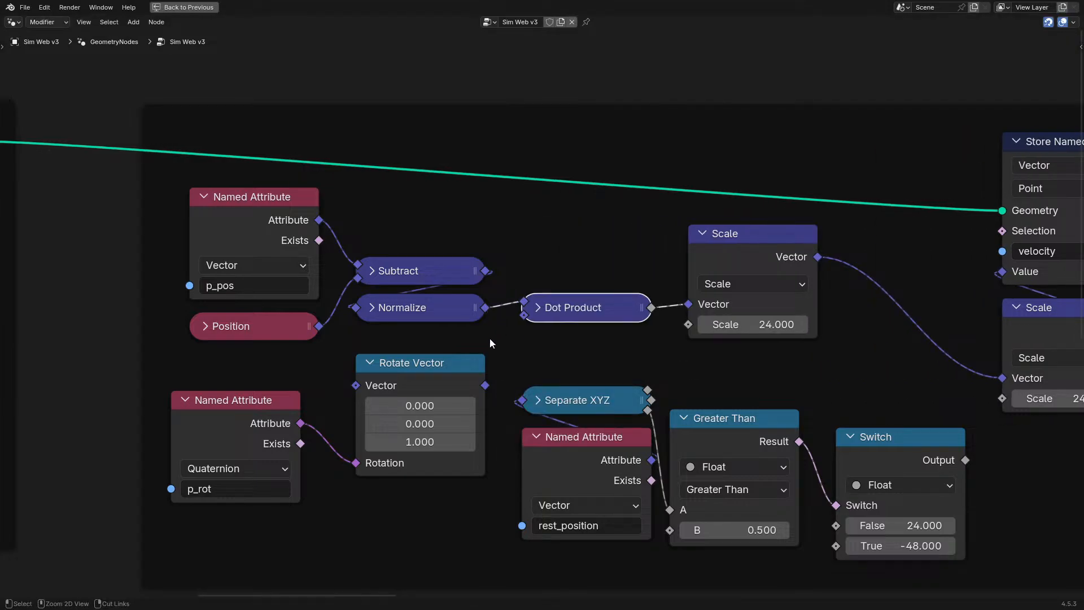
{"action": "key", "text": "ctrl+z"}
{"action": "key", "text": "ctrl+z"}
{"action": "key", "text": "ctrl+z"}
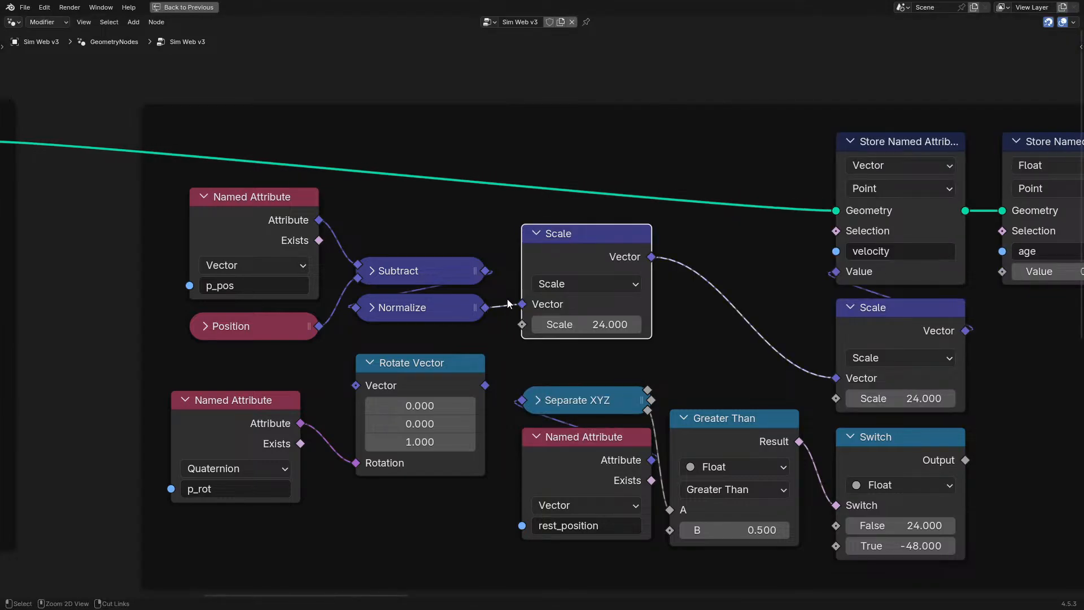
- Change the duplicated Scale node to Project, connect the Rotate Vector output to its second vector, and collapse it beside Normalize
{"action": "left_click", "coordinate": [557, 283]}
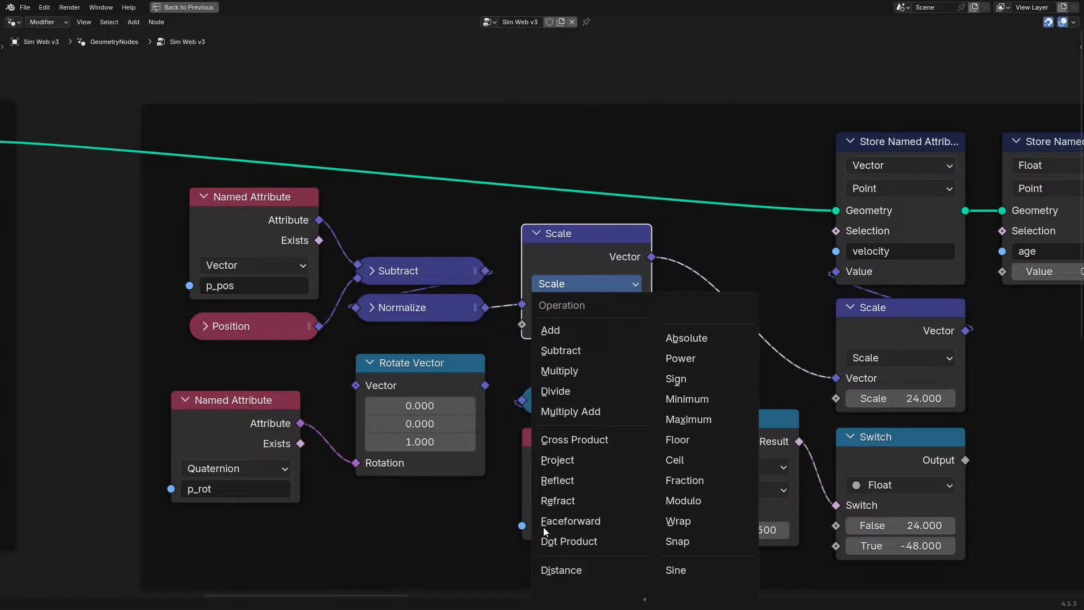
{"action": "left_click", "coordinate": [560, 462]}
{"action": "left_click_drag", "start_coordinate": [516, 329], "coordinate": [519, 326]}
{"action": "key", "text": "h"}
{"action": "left_click_drag", "start_coordinate": [567, 243], "coordinate": [575, 321]}
- Replay the simulation from the start and inspect how the projected velocity shapes the webs
{"action": "key", "text": "ctrl+space"}
{"action": "key", "text": "space"}
{"action": "left_click", "coordinate": [222, 563]}
{"action": "middle_click_drag", "start_coordinate": [662, 421], "coordinate": [730, 378]}
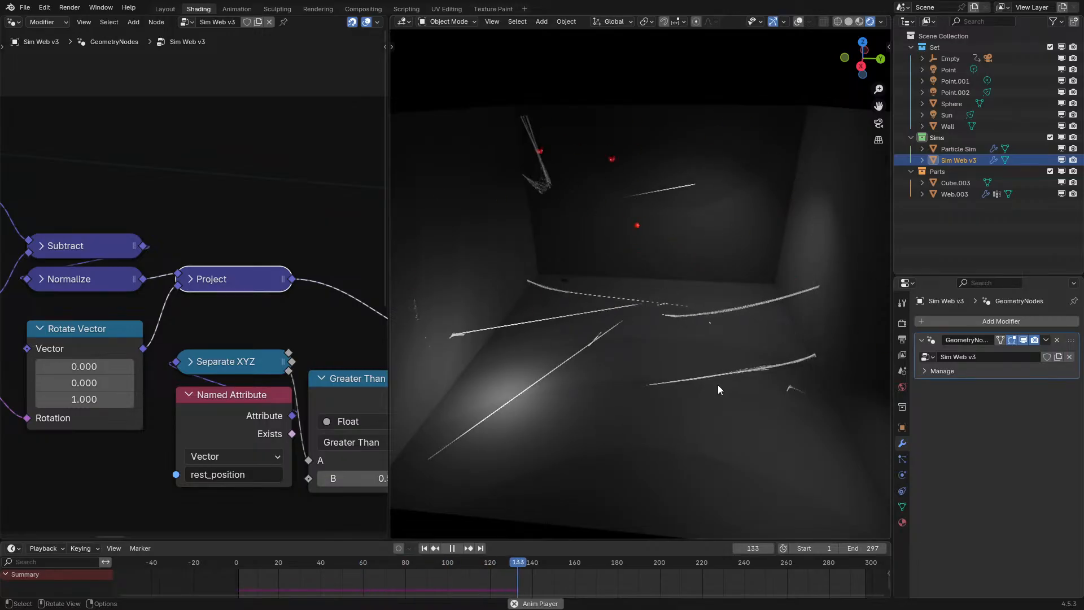
{"action": "key", "text": "space"}
- Delete the unused Switch node and the Separate XYZ, rest_position and Greater Than nodes feeding it
{"action": "middle_click_drag", "start_coordinate": [315, 325], "coordinate": [154, 270]}
{"action": "key", "text": "ctrl+space"}
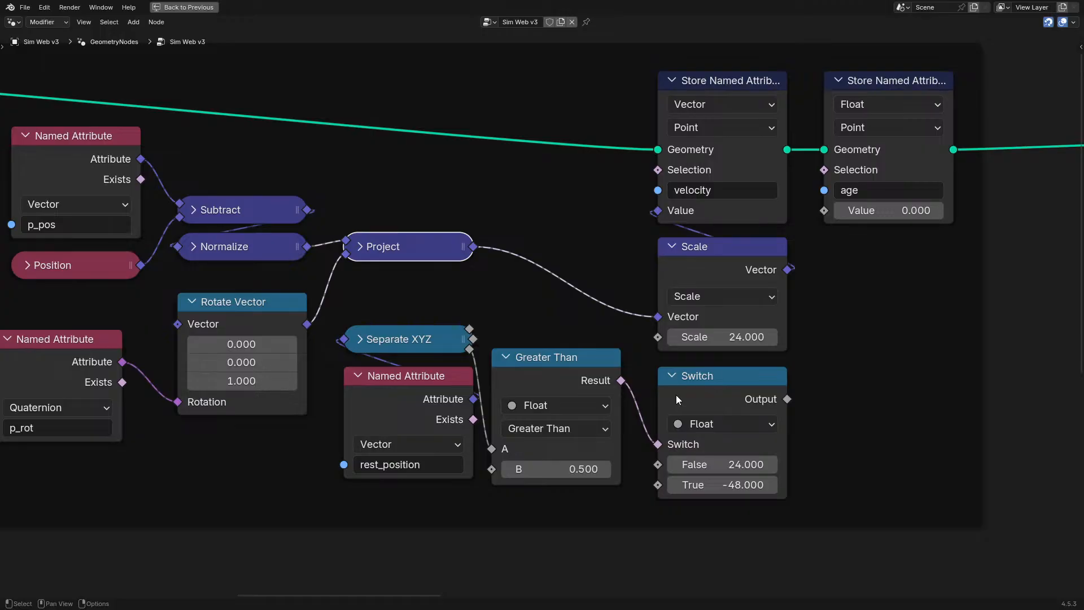
{"action": "left_click", "coordinate": [755, 396]}
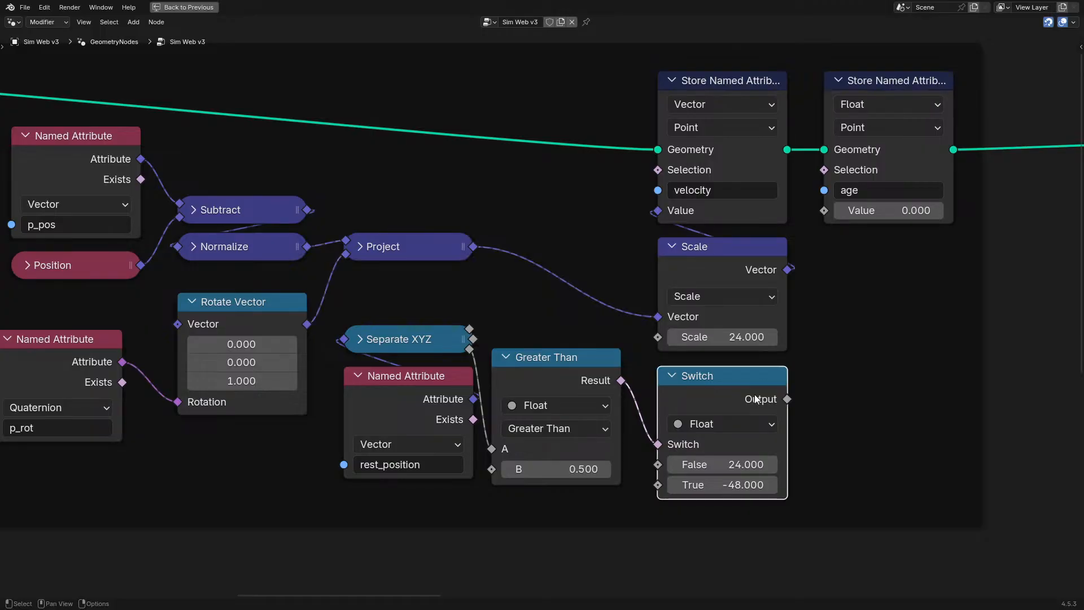
{"action": "key", "text": "x"}
{"action": "left_click_drag", "start_coordinate": [414, 287], "coordinate": [572, 429]}
{"action": "key", "text": "x"}
{"action": "key", "text": "Home"}
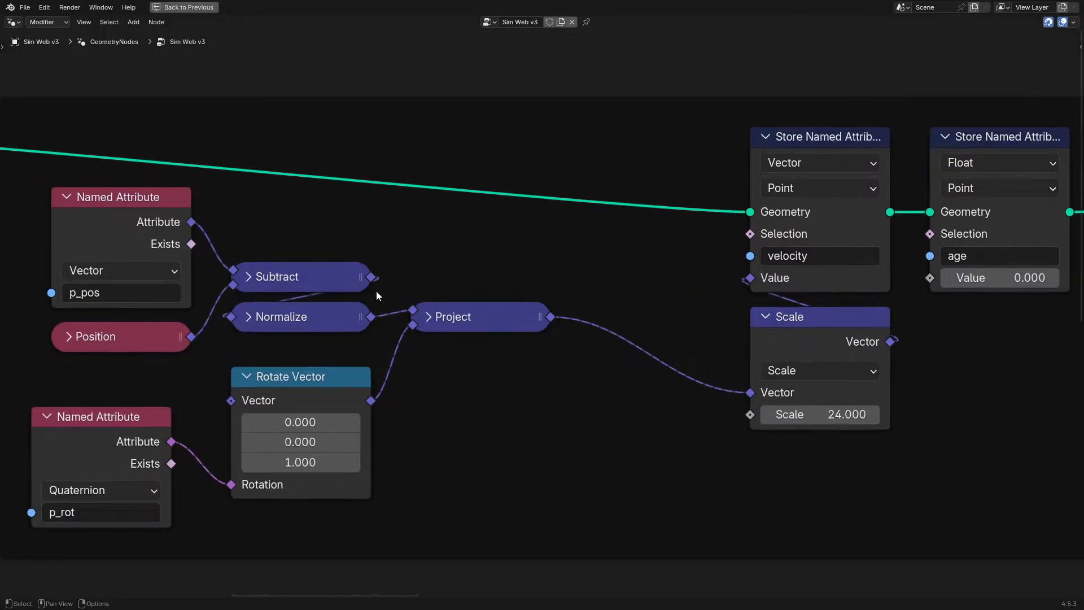
- Set the Scale node's factor to 100 and watch the faster webs as the simulation replays
{"action": "left_click_drag", "start_coordinate": [398, 296], "coordinate": [398, 297]}
{"action": "key", "text": "ctrl+space"}
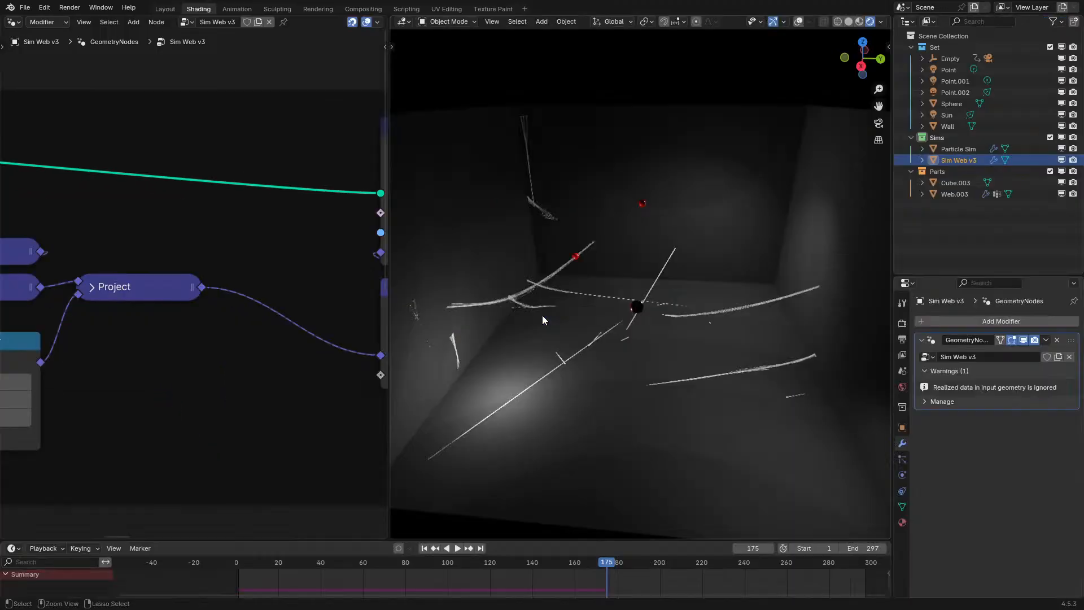
{"action": "middle_click_drag", "start_coordinate": [279, 350], "coordinate": [98, 345]}
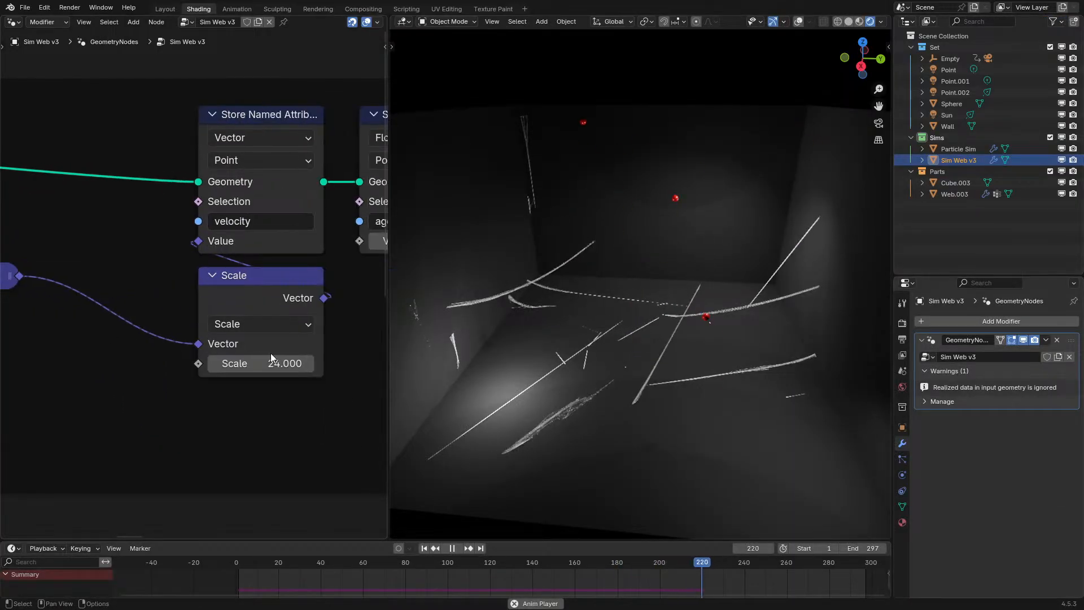
{"action": "left_click", "coordinate": [245, 363]}
{"action": "type", "text": "100"}
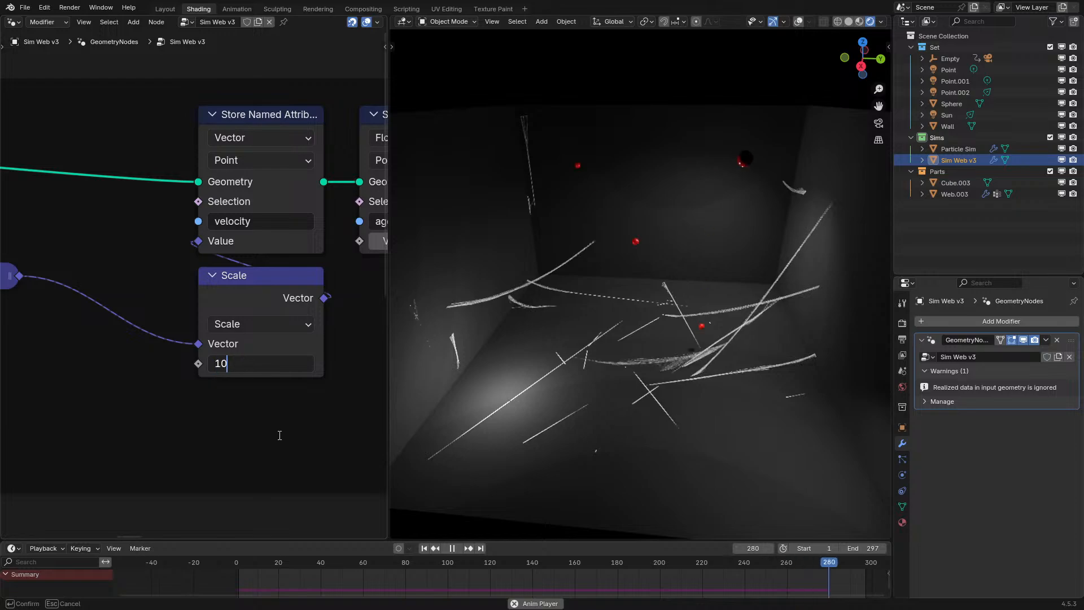
{"action": "key", "text": "Return"}
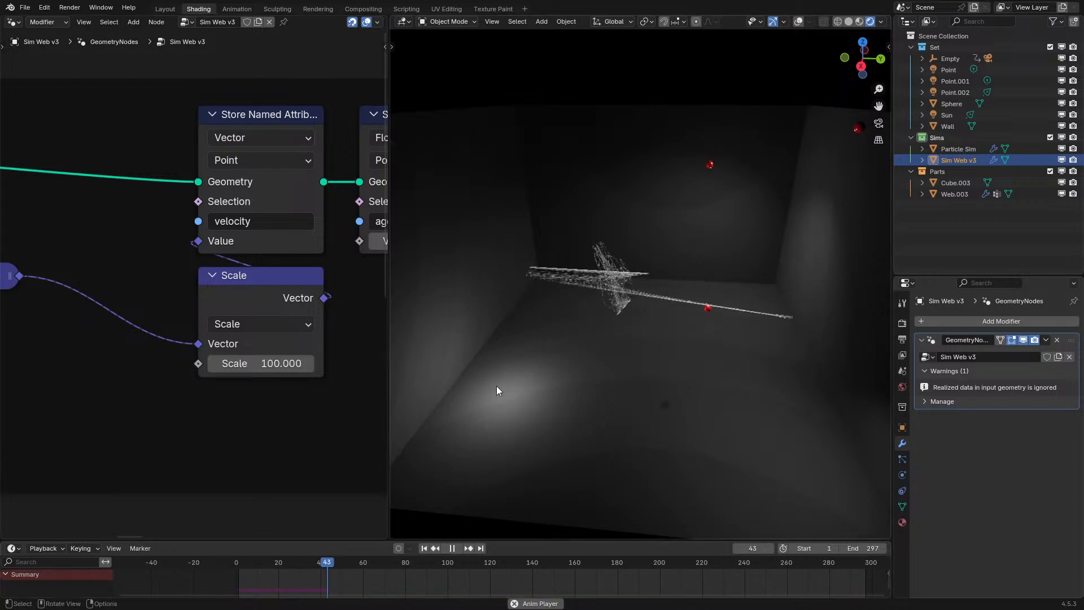
{"action": "middle_click_drag", "start_coordinate": [496, 385], "coordinate": [602, 281]}
- Add a Vector Mix node with Project in A and Normalize in B, connect its Result to Scale, and place it above Project
{"action": "key", "text": "ctrl+space"}
{"action": "middle_click_drag", "start_coordinate": [178, 313], "coordinate": [558, 357]}
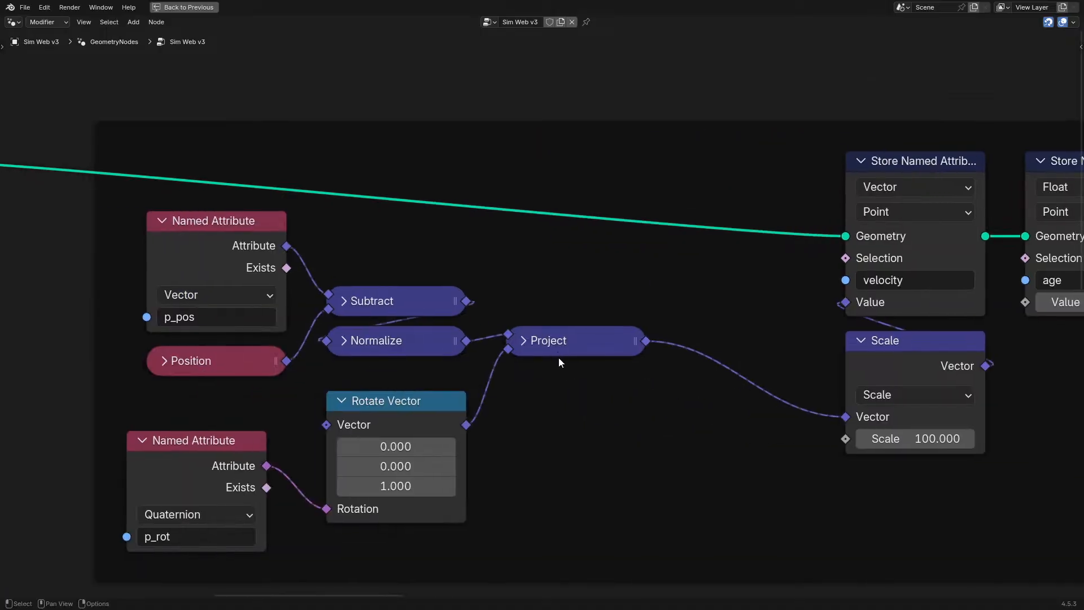
{"action": "left_click_drag", "start_coordinate": [652, 341], "coordinate": [643, 301]}
{"action": "type", "text": "mi"}
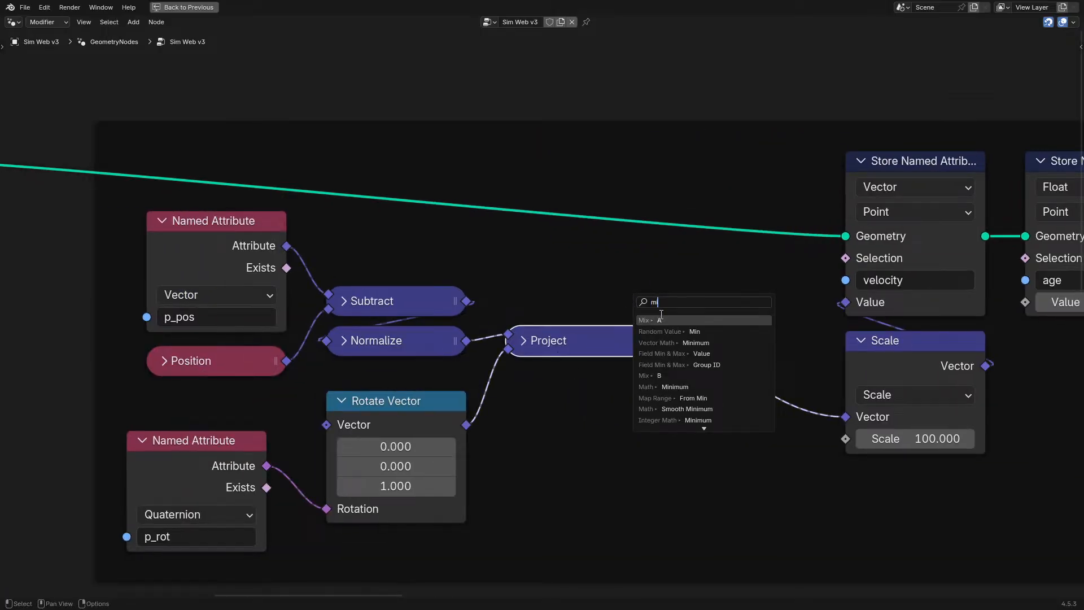
{"action": "type", "text": "x"}
{"action": "key", "text": "Return"}
{"action": "left_click", "coordinate": [617, 428]}
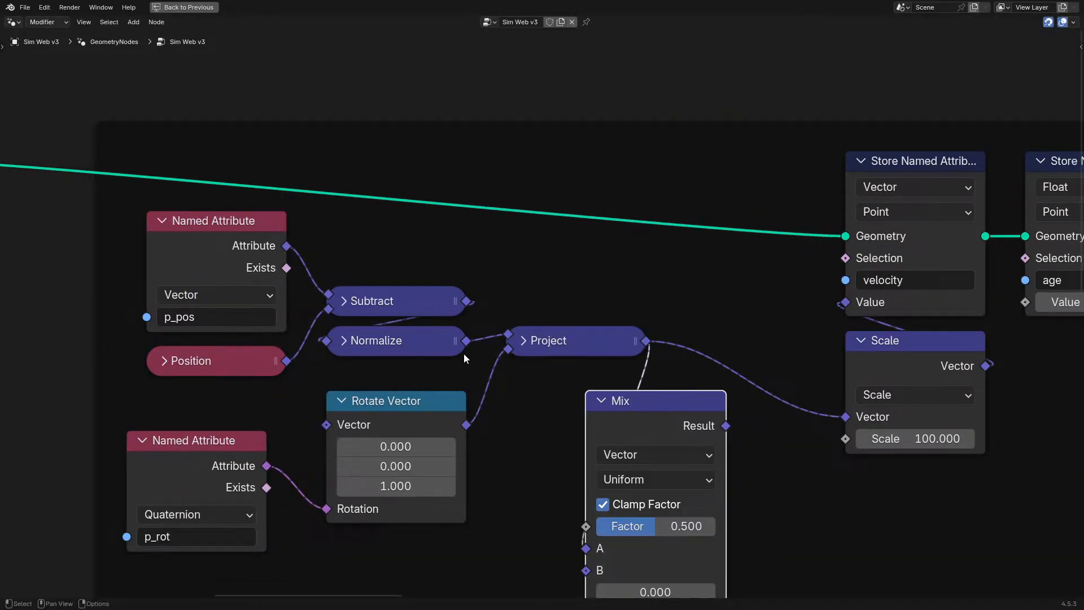
{"action": "left_click_drag", "start_coordinate": [657, 577], "coordinate": [581, 570]}
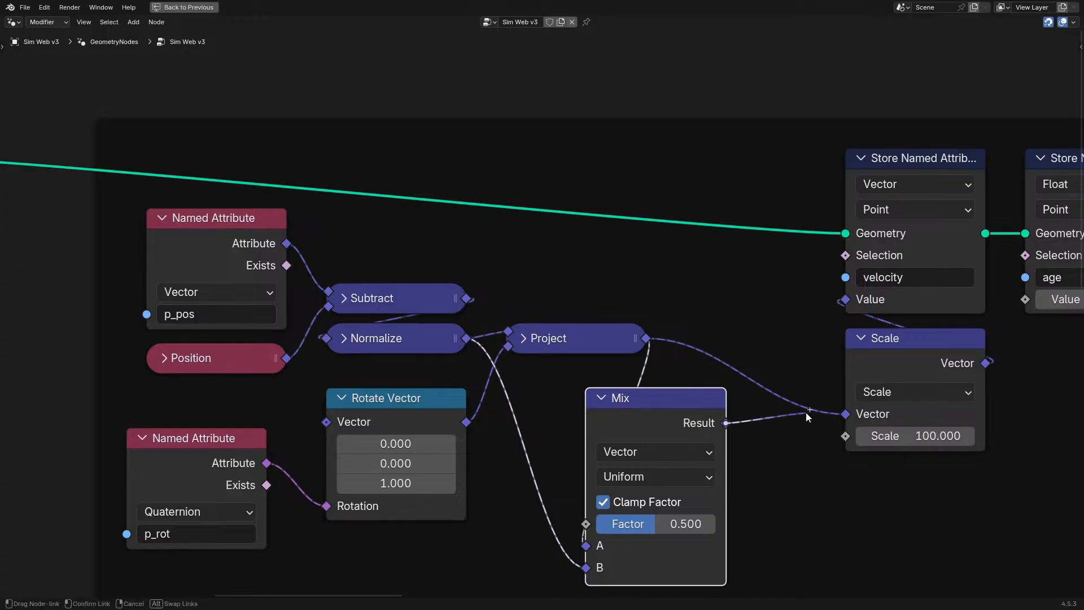
{"action": "left_click_drag", "start_coordinate": [838, 414], "coordinate": [845, 414]}
{"action": "left_click_drag", "start_coordinate": [627, 417], "coordinate": [546, 136]}
- Replay the simulation from the start and inspect how the mixed velocity spreads the webs
{"action": "key", "text": "ctrl+space"}
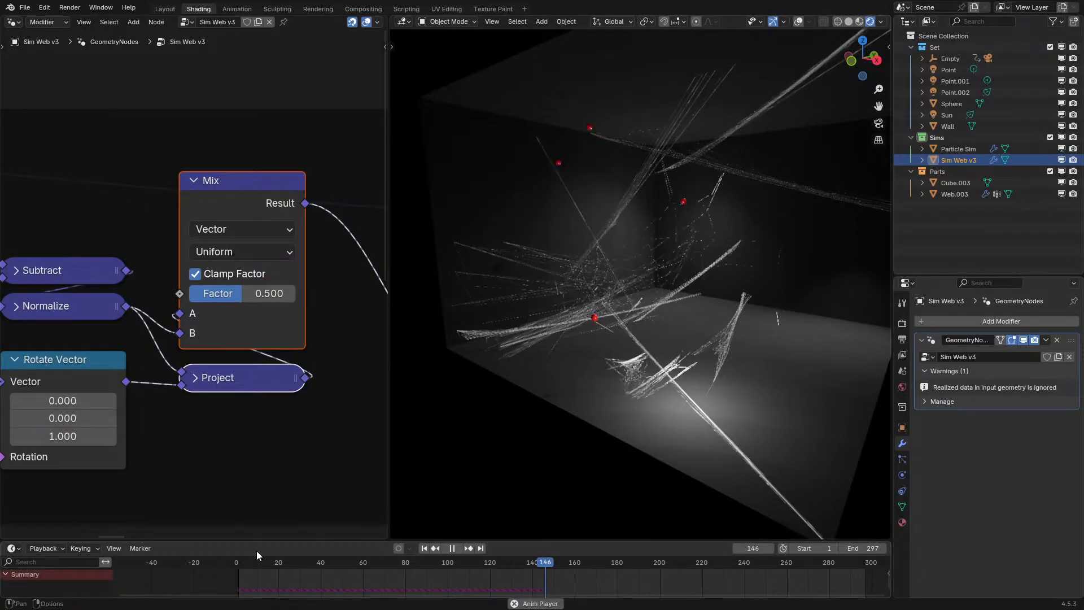
{"action": "left_click", "coordinate": [228, 566]}
{"action": "middle_click_drag", "start_coordinate": [496, 323], "coordinate": [724, 243]}
{"action": "key", "text": "space"}
- Set the Mix node's Factor to 0.9 and replay the simulation from the start
{"action": "left_click", "coordinate": [233, 294]}
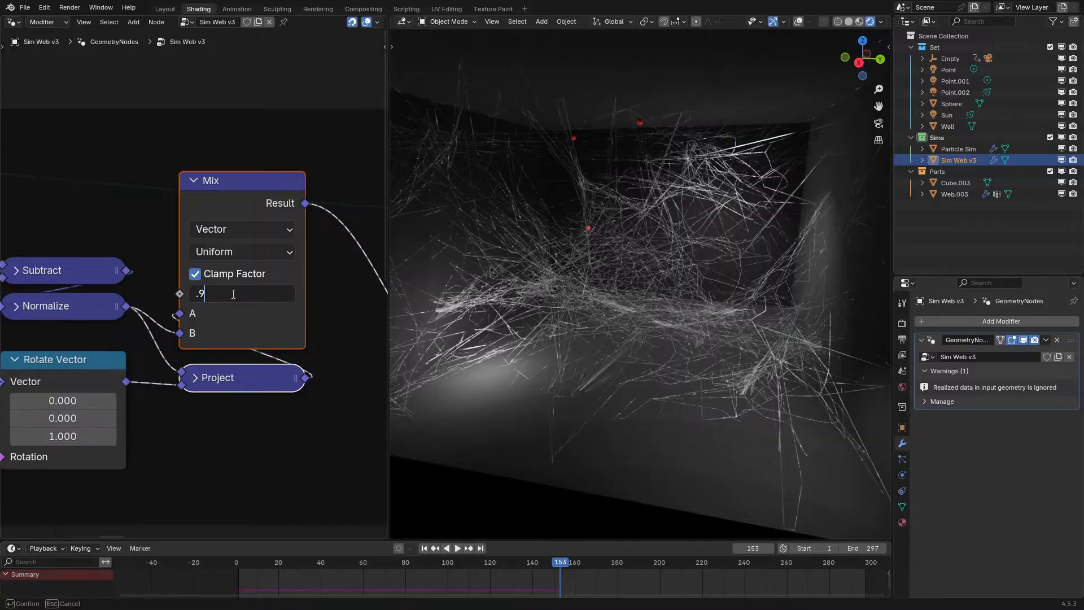
{"action": "type", "text": ".9"}
{"action": "key", "text": "Return"}
{"action": "left_click", "coordinate": [225, 564]}
{"action": "key", "text": "space"}
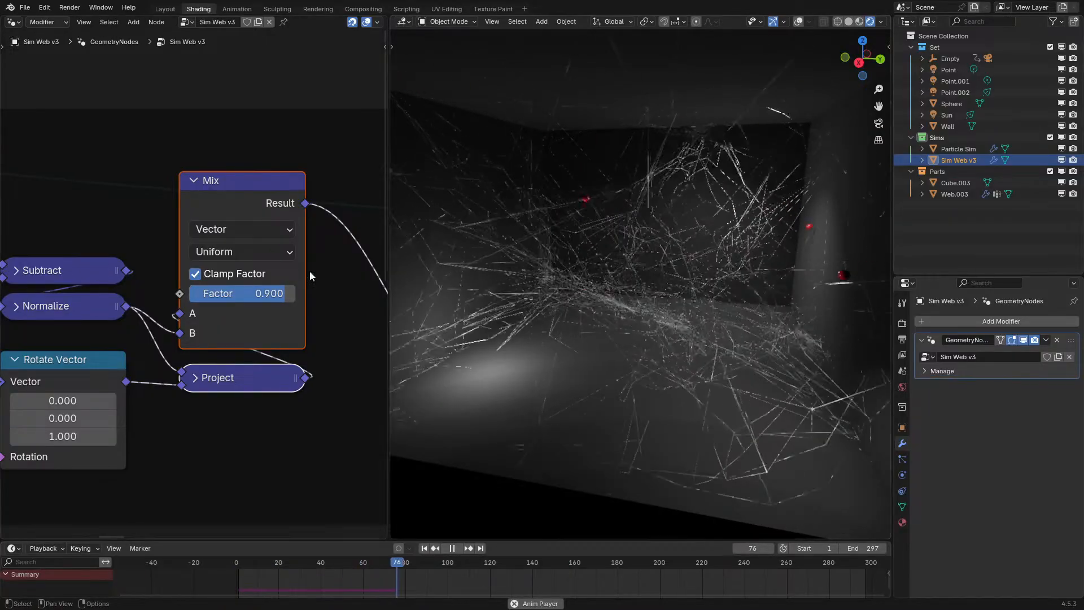
- Swap the Mix node's A and B inputs and set its Factor to 0.8 while replaying the simulation
{"action": "key", "text": "space"}
{"action": "left_click", "coordinate": [265, 193]}
{"action": "key", "text": "alt+s"}
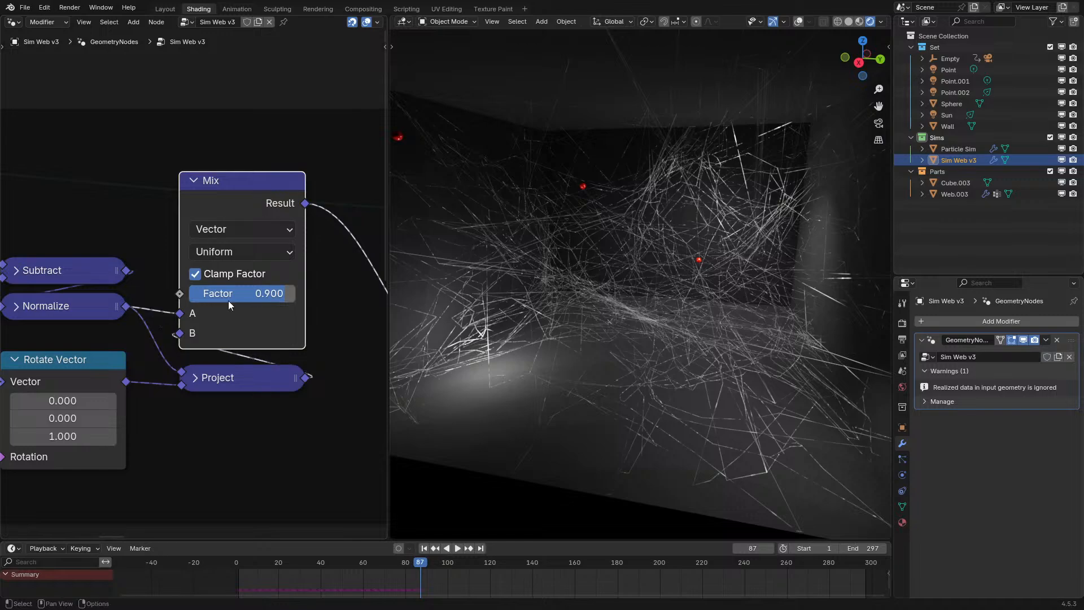
{"action": "left_click", "coordinate": [224, 566]}
{"action": "key", "text": "space"}
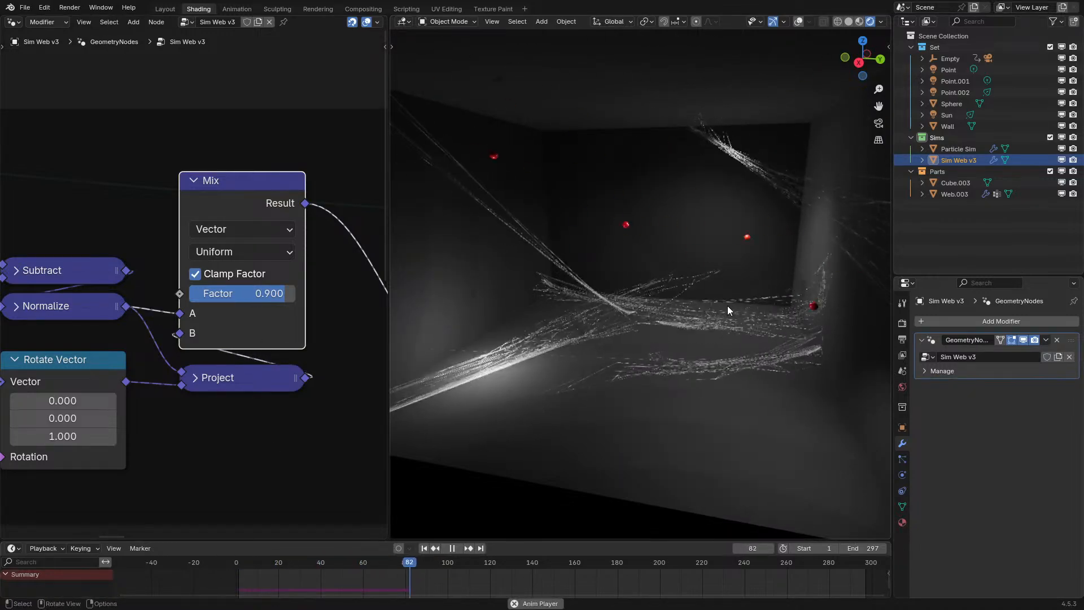
{"action": "left_click_drag", "start_coordinate": [289, 293], "coordinate": [275, 293], "text": "ctrl"}
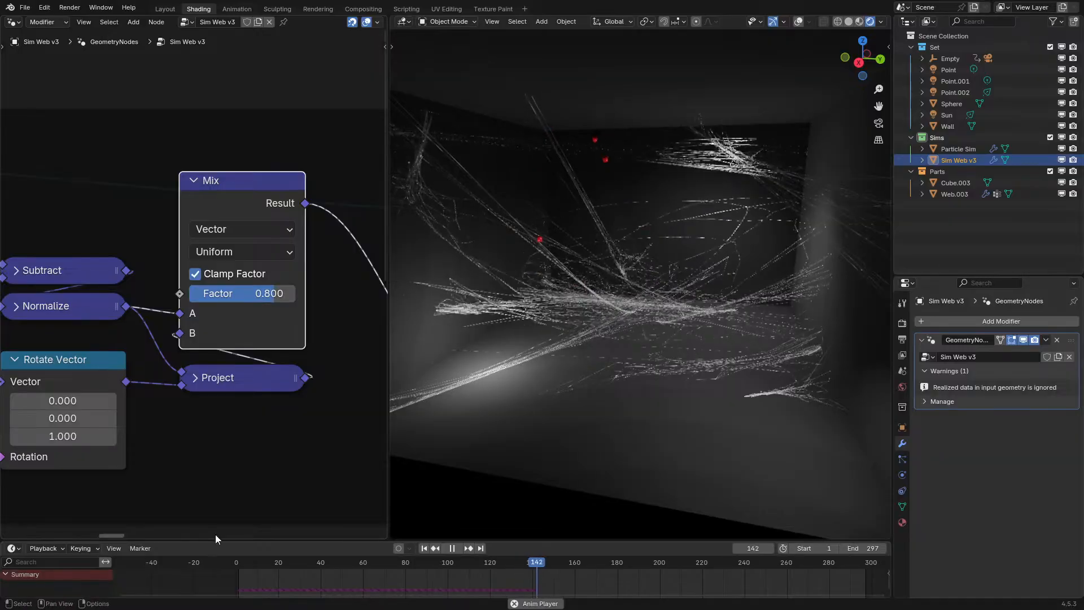
- Set the velocity Scale node's factor to 75 and replay the simulation from the start to check the webs
{"action": "left_click", "coordinate": [219, 560]}
{"action": "middle_click_drag", "start_coordinate": [355, 395], "coordinate": [146, 364]}
{"action": "key", "text": "space"}
{"action": "left_click", "coordinate": [319, 363]}
{"action": "type", "text": "75"}
{"action": "key", "text": "Return"}
{"action": "left_click", "coordinate": [228, 564]}
{"action": "key", "text": "space"}
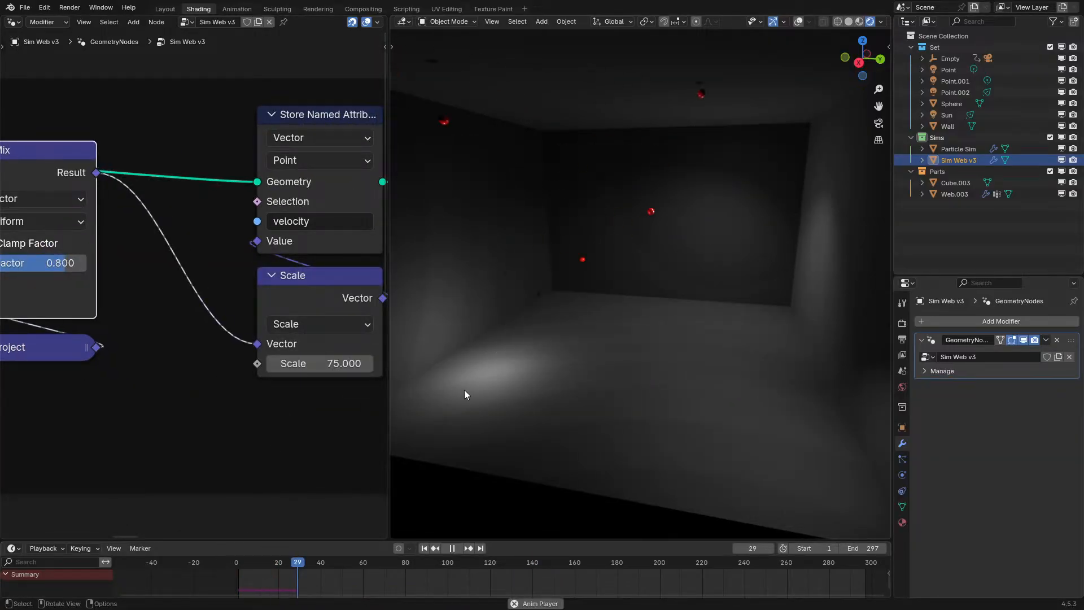
{"action": "middle_click_drag", "start_coordinate": [464, 389], "coordinate": [703, 290]}
{"action": "key", "text": "space"}
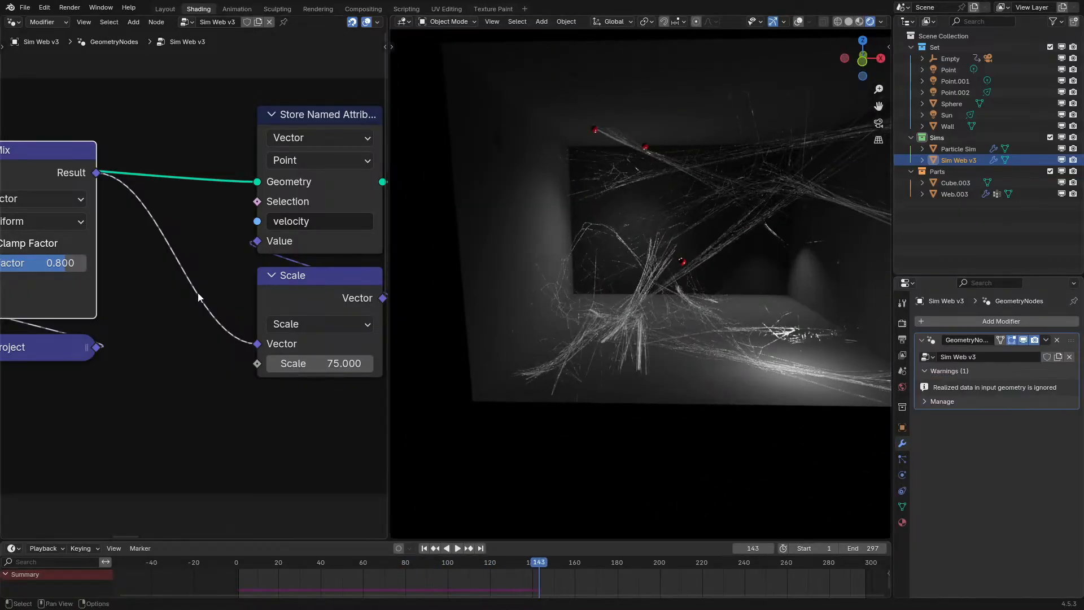
- Place the Position node above Subtract and the p_rot Named Attribute beside Rotate Vector, replaying the simulation in between
{"action": "middle_click_drag", "start_coordinate": [200, 295], "coordinate": [246, 301]}
{"action": "left_click_drag", "start_coordinate": [140, 309], "coordinate": [300, 214]}
{"action": "left_click", "coordinate": [239, 567]}
{"action": "key", "text": "space"}
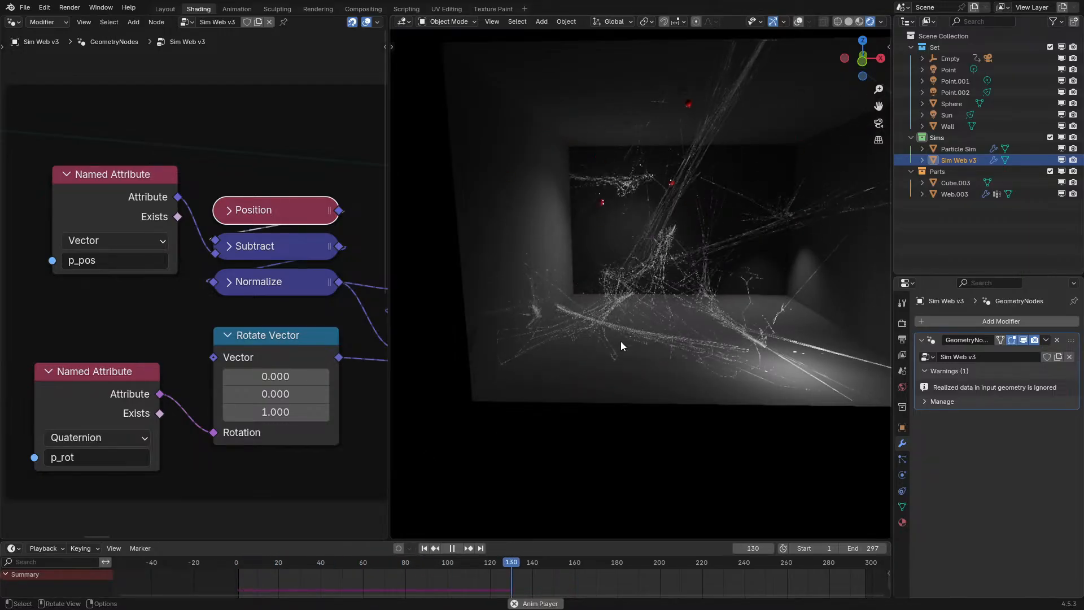
{"action": "middle_click_drag", "start_coordinate": [621, 341], "coordinate": [456, 350]}
{"action": "left_click_drag", "start_coordinate": [65, 384], "coordinate": [95, 346]}
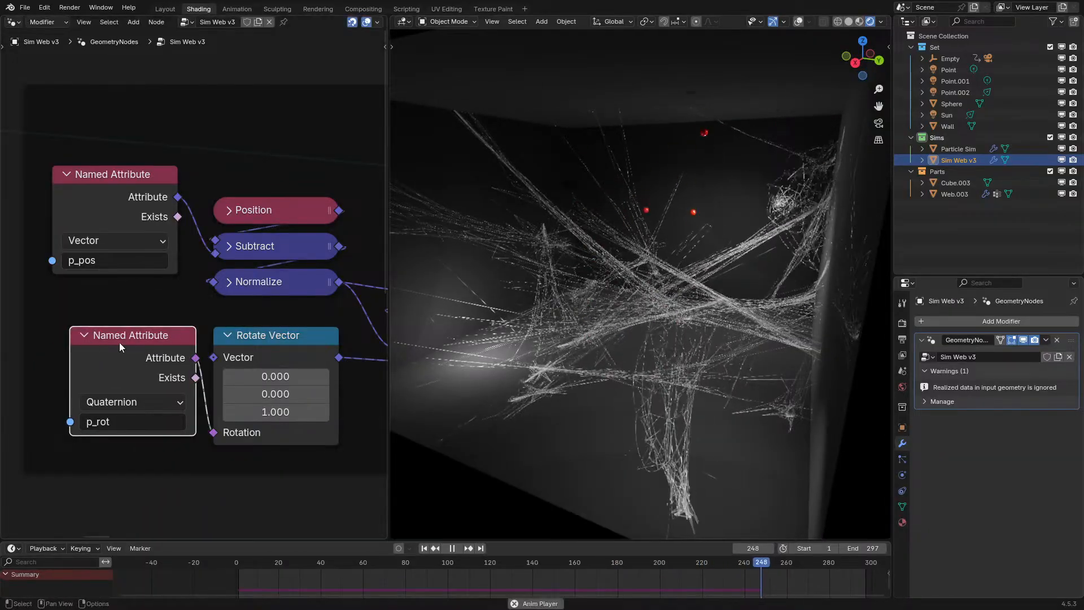
- Replay the simulation from the start, inspect the webs from several sides, and save the file
{"action": "middle_click_drag", "start_coordinate": [540, 357], "coordinate": [605, 335]}
{"action": "scroll", "coordinate": [255, 354], "scroll_direction": "down", "scroll_amount": 4}
{"action": "key", "text": "space"}
{"action": "middle_click_drag", "start_coordinate": [255, 354], "coordinate": [191, 277]}
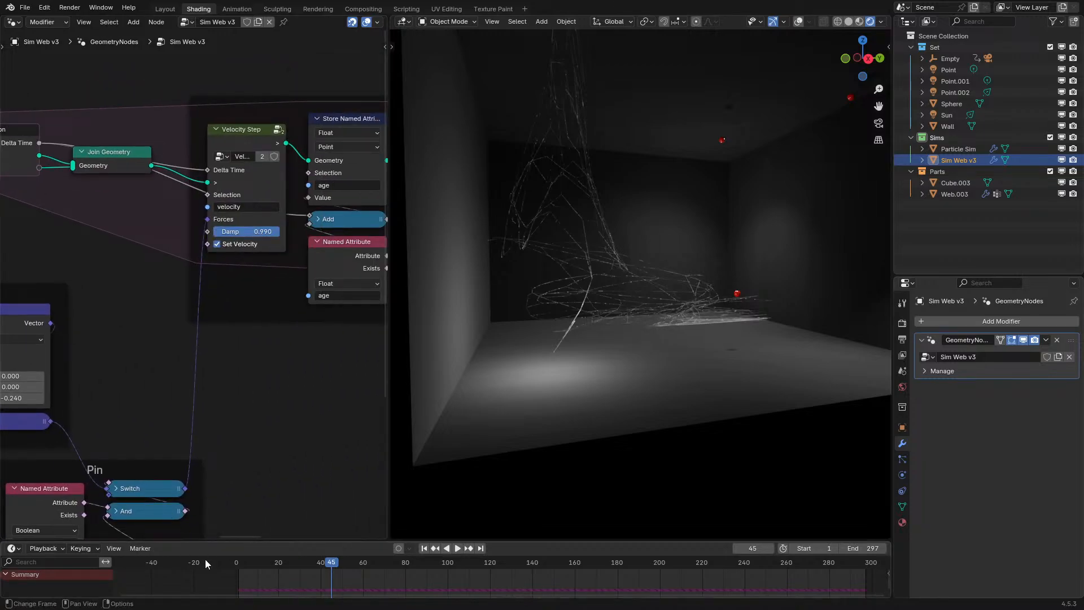
{"action": "key", "text": "shift+Left"}
{"action": "key", "text": "space"}
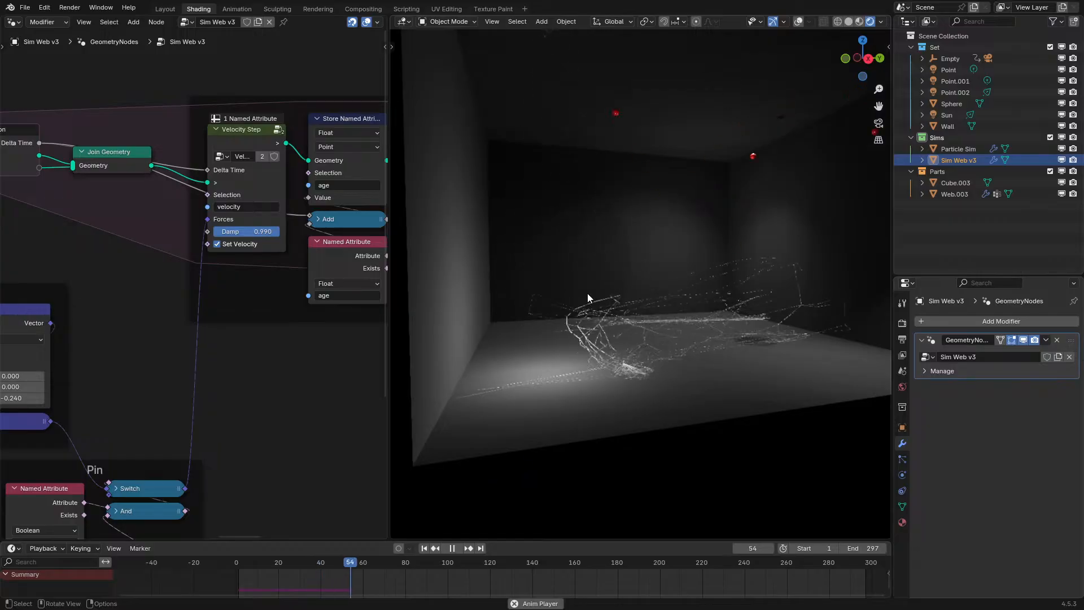
{"action": "middle_click_drag", "start_coordinate": [477, 286], "coordinate": [571, 314]}
{"action": "key", "text": "ctrl+s"}
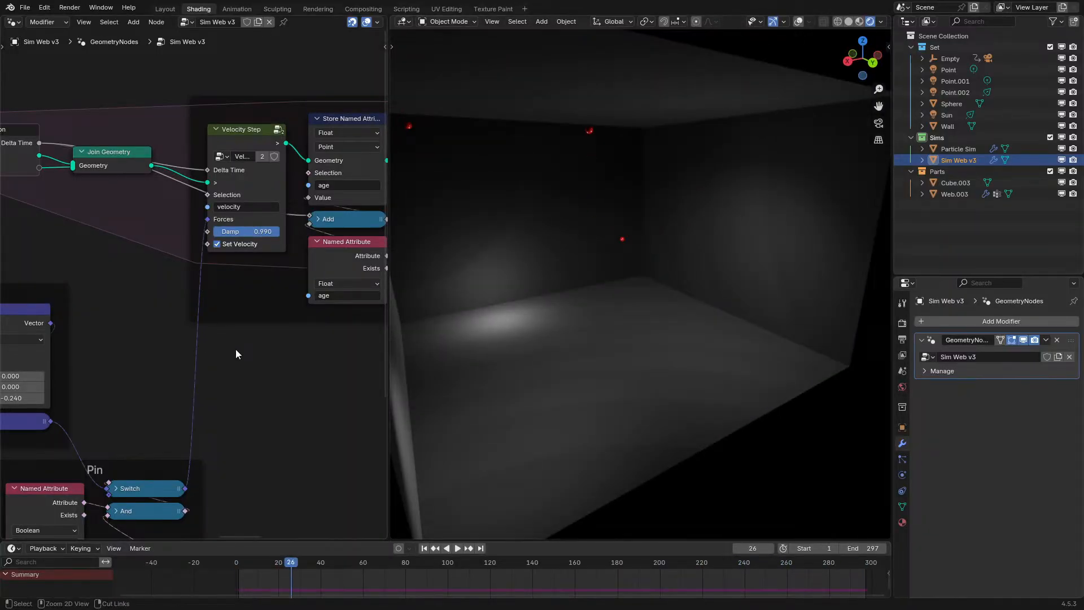
- Move the velocity and age Store Named Attribute nodes together with the Scale node closer to the Mix node
{"action": "key", "text": "ctrl+space"}
{"action": "middle_click_drag", "start_coordinate": [232, 350], "coordinate": [848, 356]}
{"action": "middle_click_drag", "start_coordinate": [310, 378], "coordinate": [698, 412]}
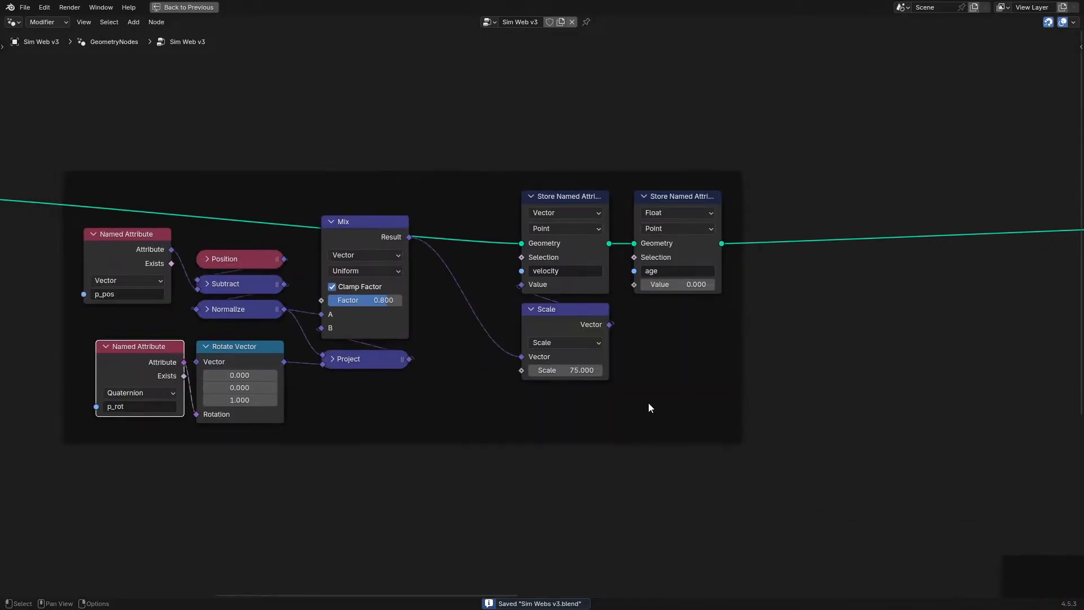
{"action": "scroll", "coordinate": [567, 377], "scroll_direction": "up", "scroll_amount": 1}
{"action": "left_click_drag", "start_coordinate": [449, 392], "coordinate": [679, 259]}
{"action": "key", "text": "g"}
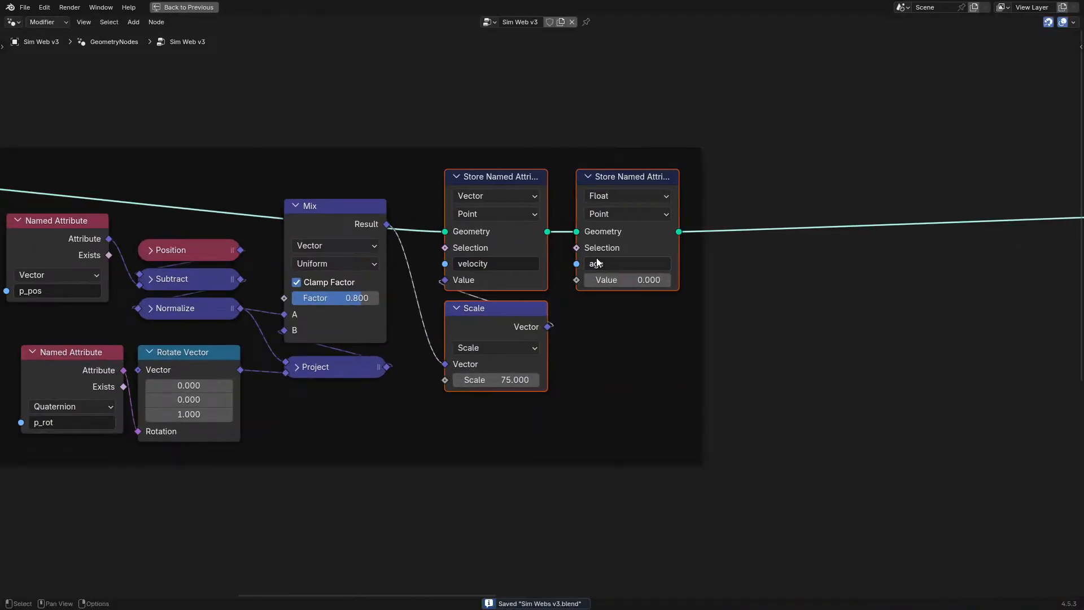
{"action": "left_click", "coordinate": [603, 260]}
{"action": "middle_click_drag", "start_coordinate": [294, 315], "coordinate": [404, 300]}
{"action": "scroll", "coordinate": [227, 376], "scroll_direction": "up", "scroll_amount": 2}
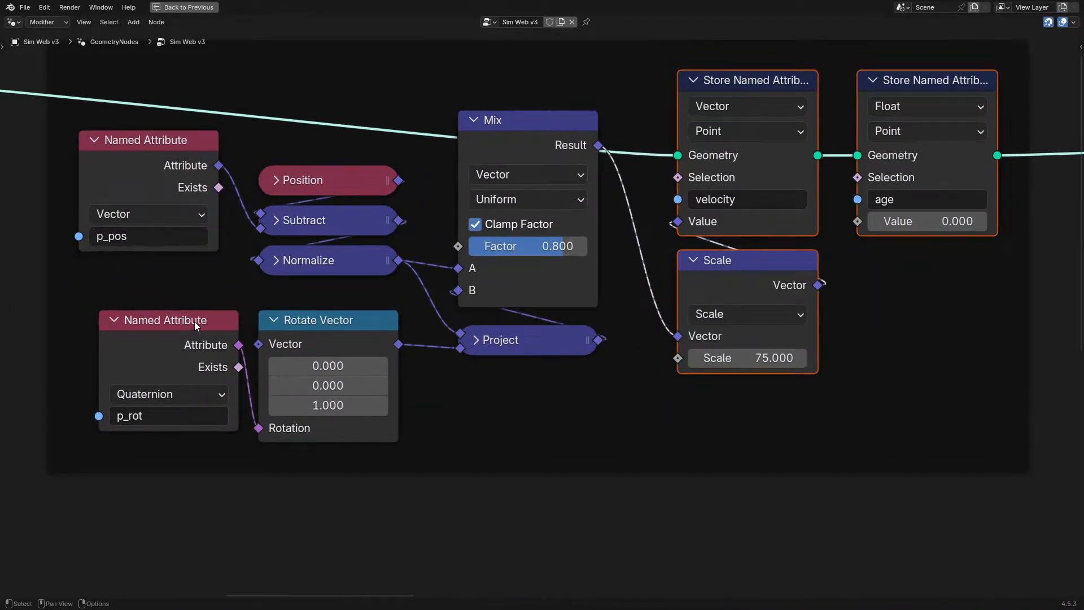
{"action": "left_click", "coordinate": [294, 328]}
{"action": "key", "text": "h"}
{"action": "key", "text": "h"}
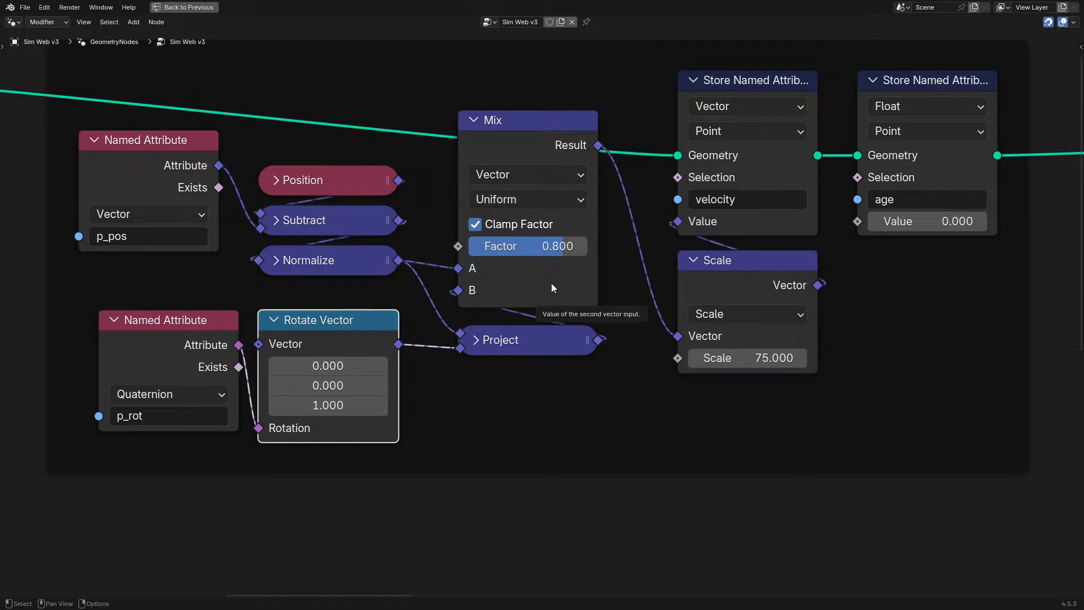
- Stop the replay at frame 147, show the viewport overlays in Solid shading, and save the file
{"action": "key", "text": "ctrl+space"}
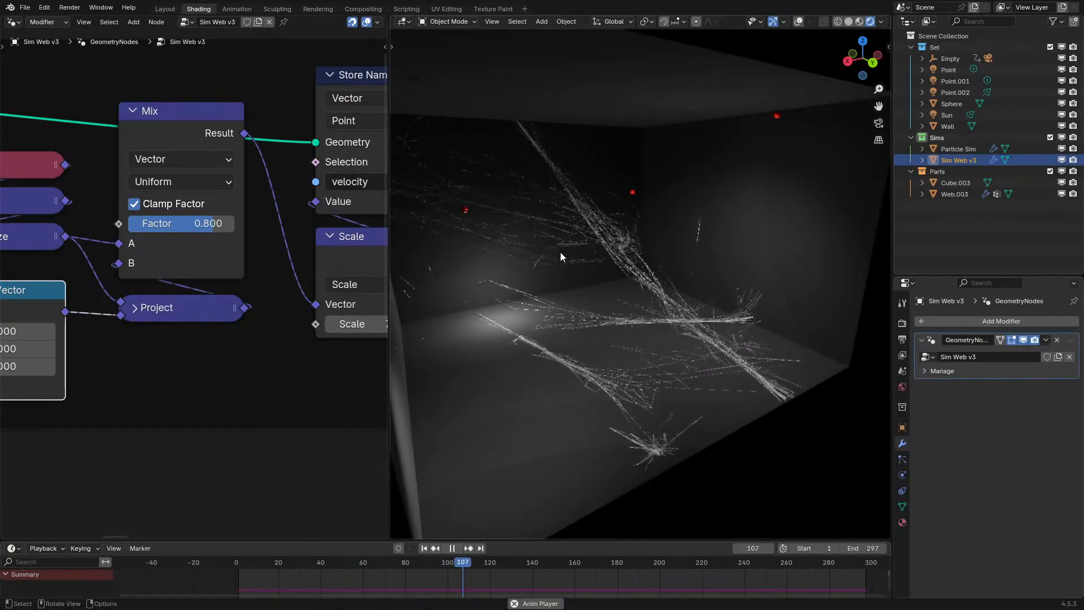
{"action": "key", "text": "space"}
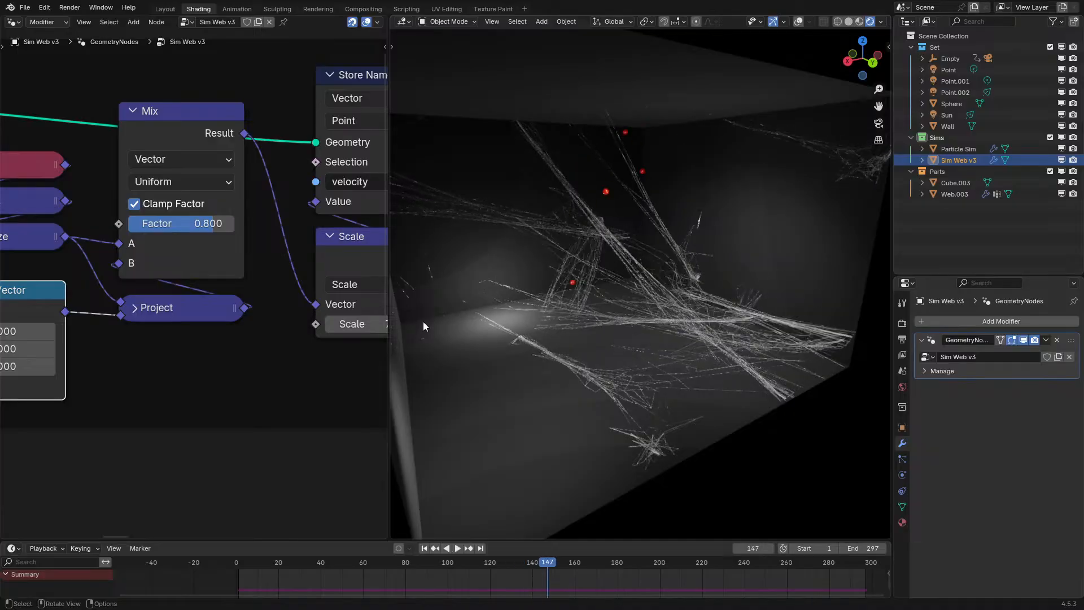
{"action": "left_click", "coordinate": [796, 22]}
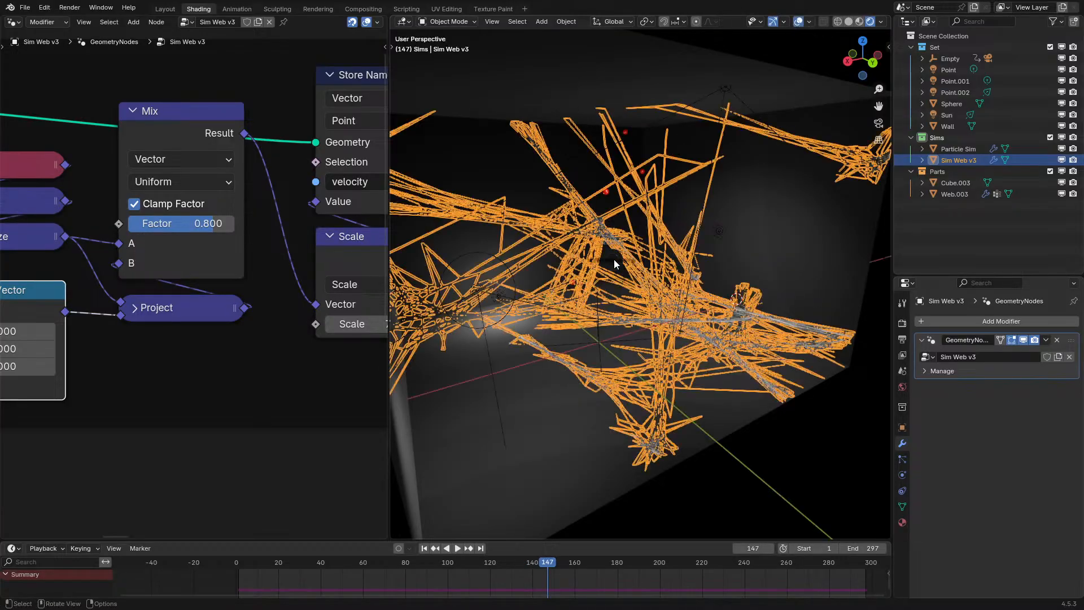
{"action": "key", "text": "z"}
{"action": "scroll", "coordinate": [742, 384], "scroll_direction": "down", "scroll_amount": 7}
{"action": "mouse_move", "coordinate": [805, 337]}
{"action": "middle_mouse_down"}
{"action": "mouse_move", "coordinate": [848, 333]}
{"action": "mouse_move", "coordinate": [683, 301]}
{"action": "middle_mouse_up"}
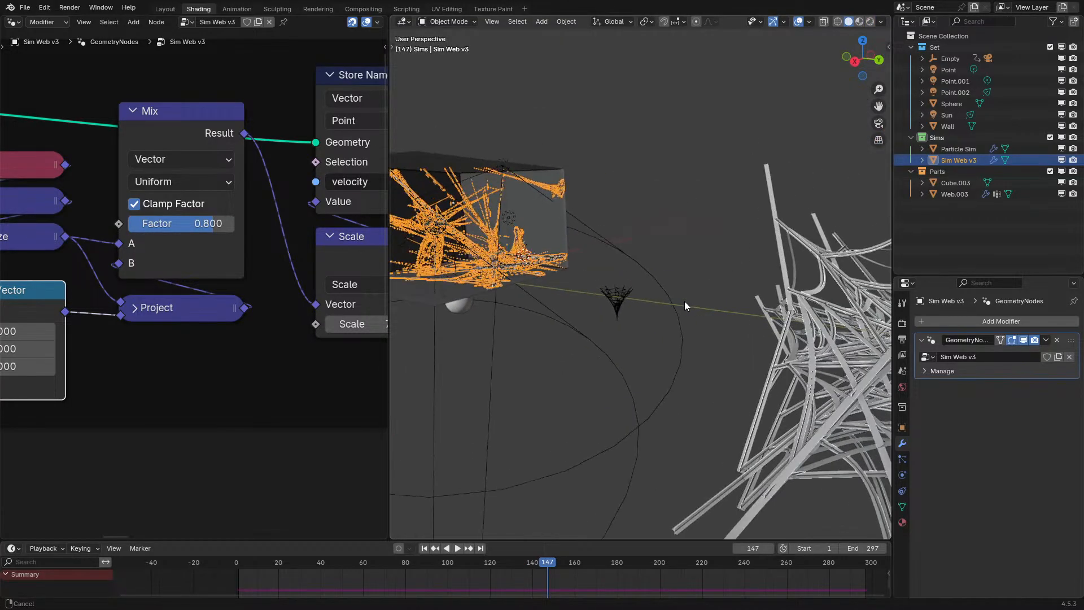
{"action": "scroll", "coordinate": [617, 351], "scroll_direction": "up", "scroll_amount": 5}
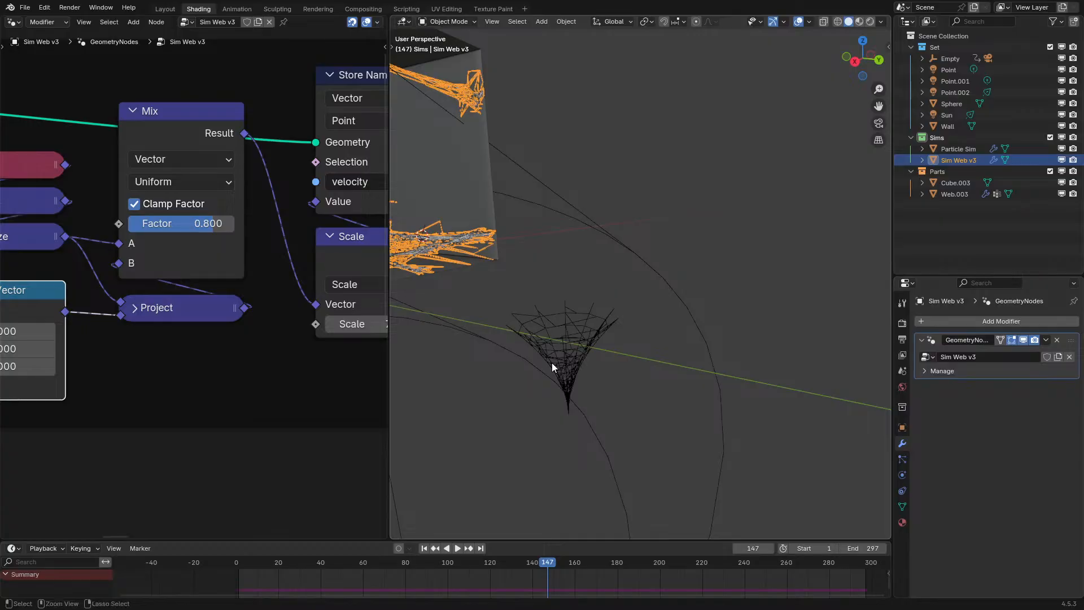
{"action": "key", "text": "ctrl+s"}
- Add a Monkey mesh, clear its location, and move it about 10 m along the Y axis
{"action": "key", "text": "shift+a"}
{"action": "mouse_move", "coordinate": [635, 270]}
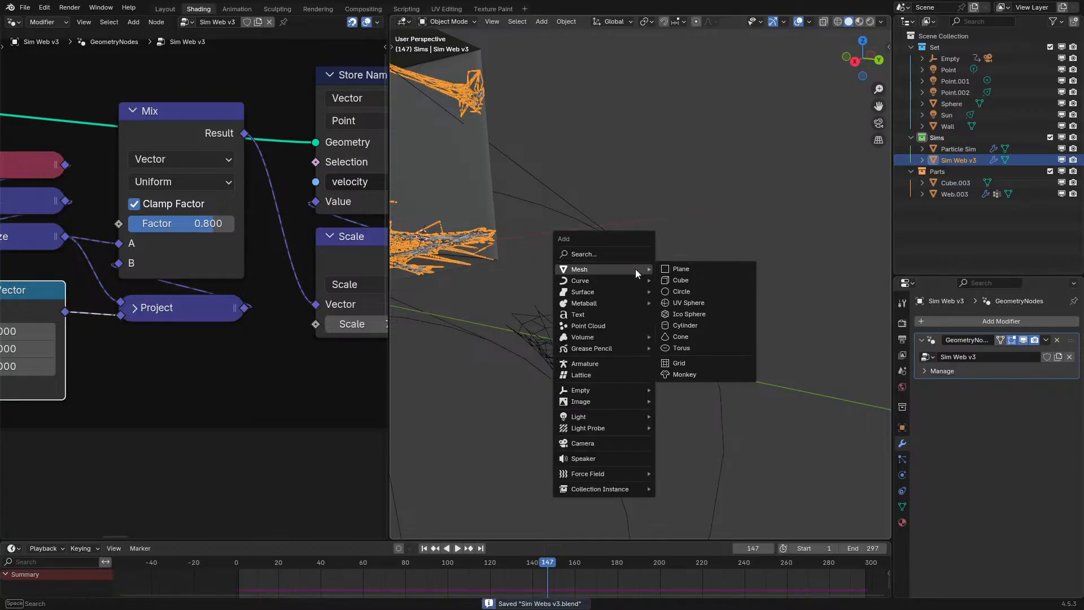
{"action": "left_click", "coordinate": [690, 374]}
{"action": "key", "text": "alt+g"}
{"action": "key", "text": "g"}
{"action": "key", "text": "y"}
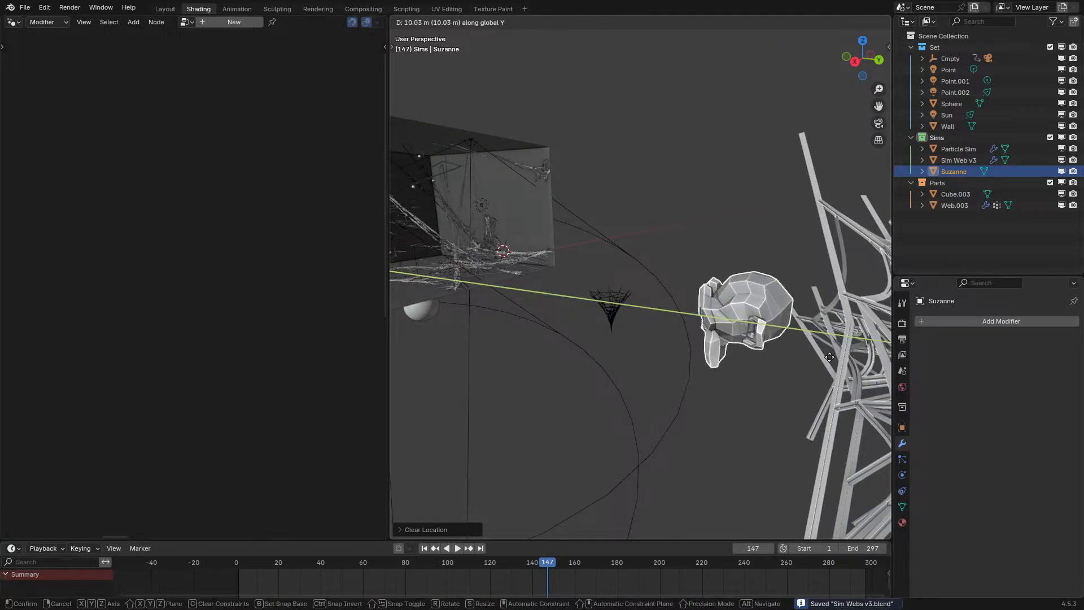
{"action": "left_click", "coordinate": [785, 347]}
- Enter Edit Mode on the monkey and delete its linked eyeball geometry
{"action": "mouse_move", "coordinate": [712, 327]}
{"action": "middle_mouse_down"}
{"action": "mouse_move", "coordinate": [792, 331]}
{"action": "mouse_move", "coordinate": [698, 333]}
{"action": "middle_mouse_up"}
{"action": "scroll", "coordinate": [699, 333], "scroll_direction": "up", "scroll_amount": 4}
{"action": "key", "text": "Tab"}
{"action": "scroll", "coordinate": [699, 327], "scroll_direction": "up", "scroll_amount": 2}
{"action": "key", "text": "alt+a"}
{"action": "left_click", "coordinate": [753, 300]}
{"action": "key", "text": "ctrl+l"}
{"action": "key", "text": "x"}
{"action": "left_click", "coordinate": [692, 279]}
- Fill both open eye sockets of the monkey mesh with faces and return to Object Mode
{"action": "key", "text": "2"}
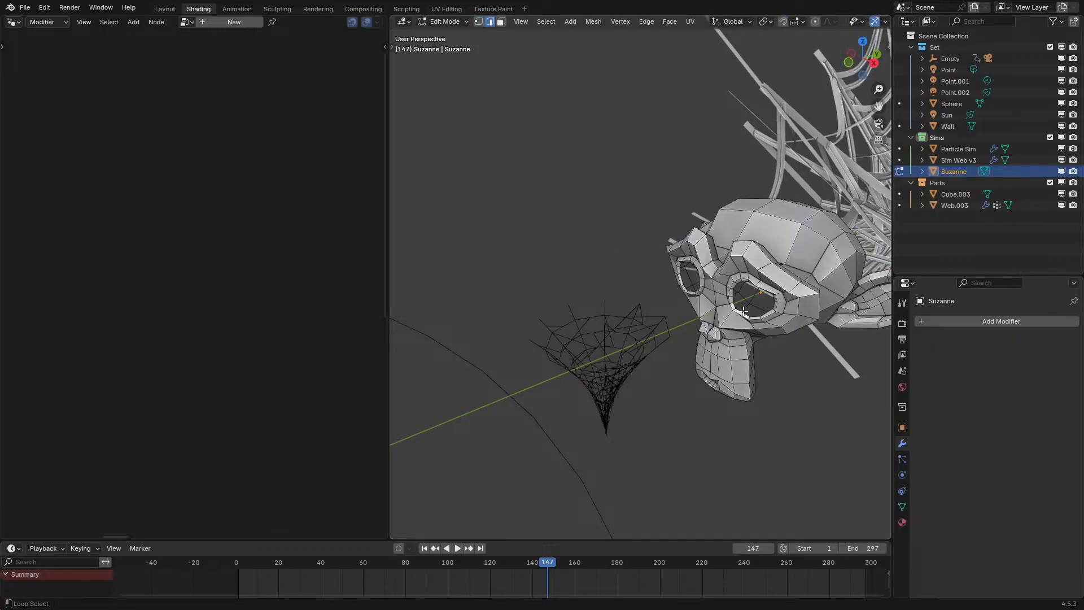
{"action": "scroll", "coordinate": [863, 331], "scroll_direction": "up", "scroll_amount": 3}
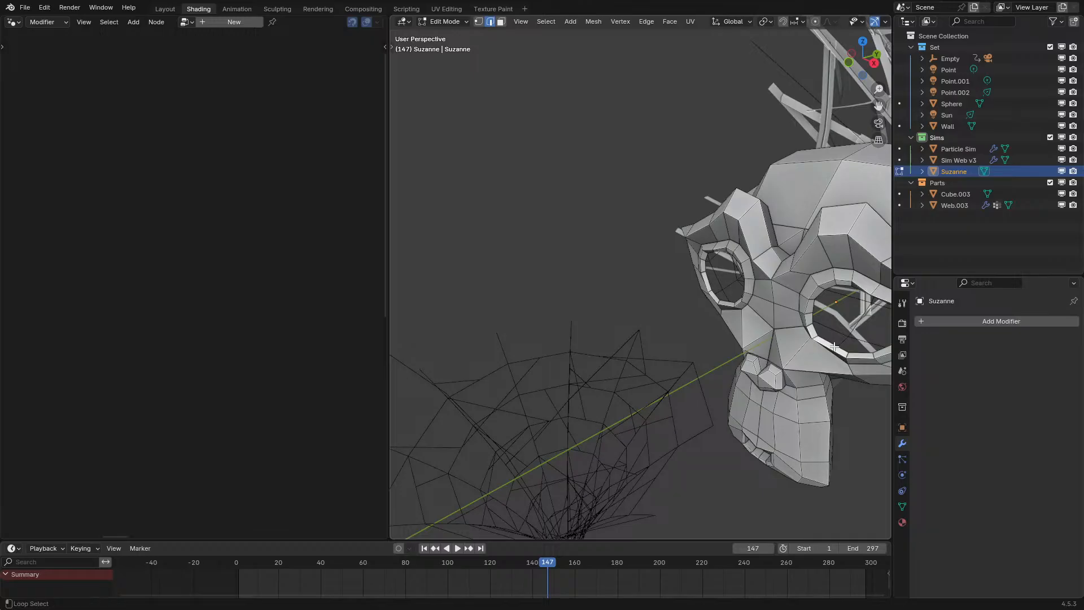
{"action": "key", "text": "a"}
{"action": "key", "text": "alt+a"}
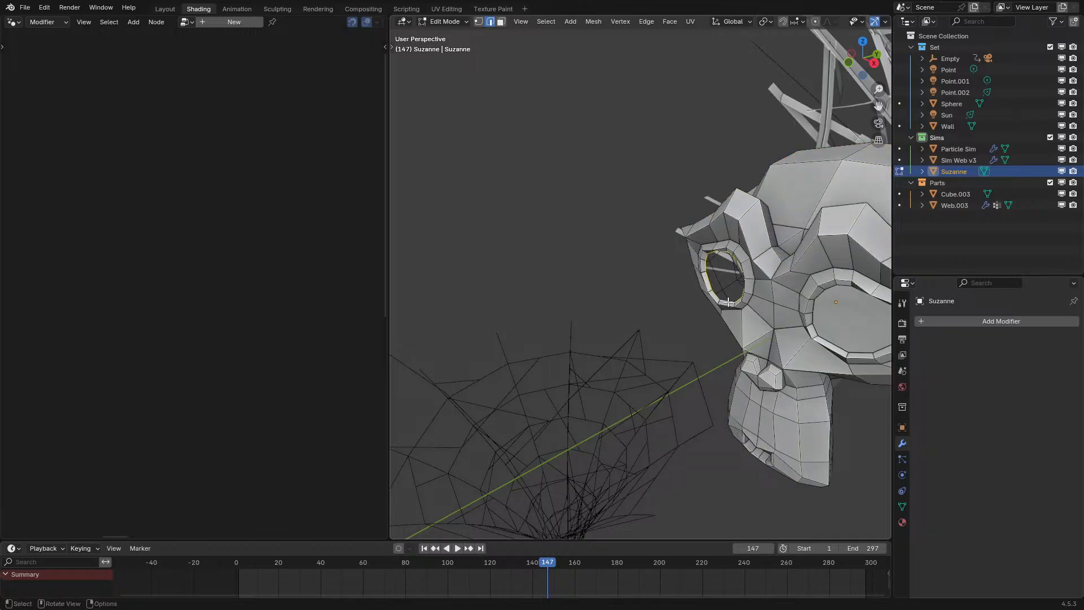
{"action": "key", "text": "f"}
{"action": "key", "text": "Tab"}
- Open the Web Gen Cone node group of Web.003 and bring Suzanne in as an Object Info node above the cone nodes
{"action": "scroll", "coordinate": [609, 395], "scroll_direction": "down", "scroll_amount": 3}
{"action": "left_click", "coordinate": [595, 404]}
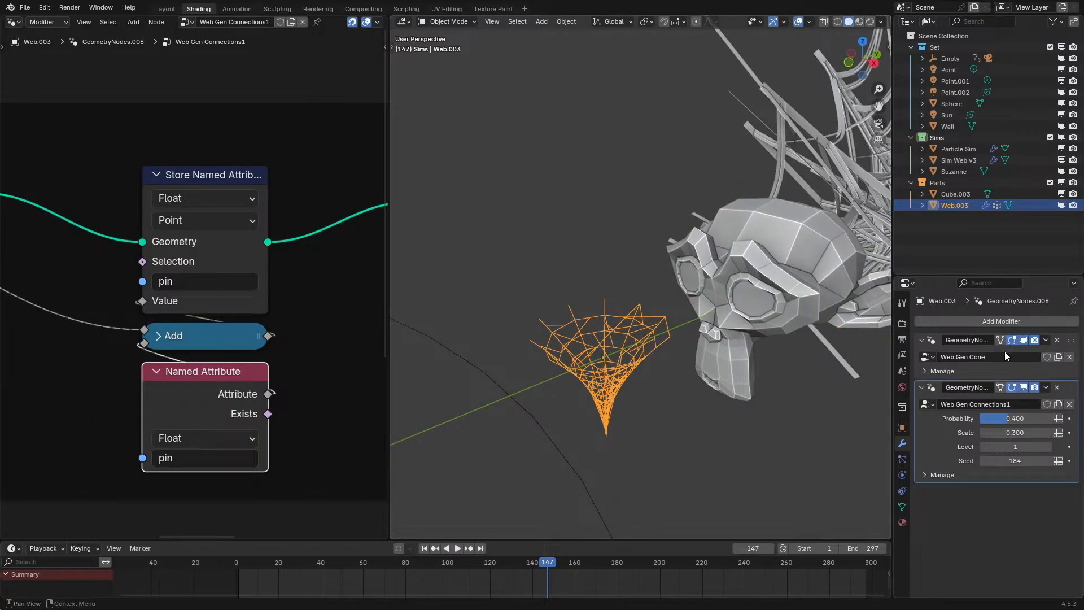
{"action": "left_click", "coordinate": [931, 340]}
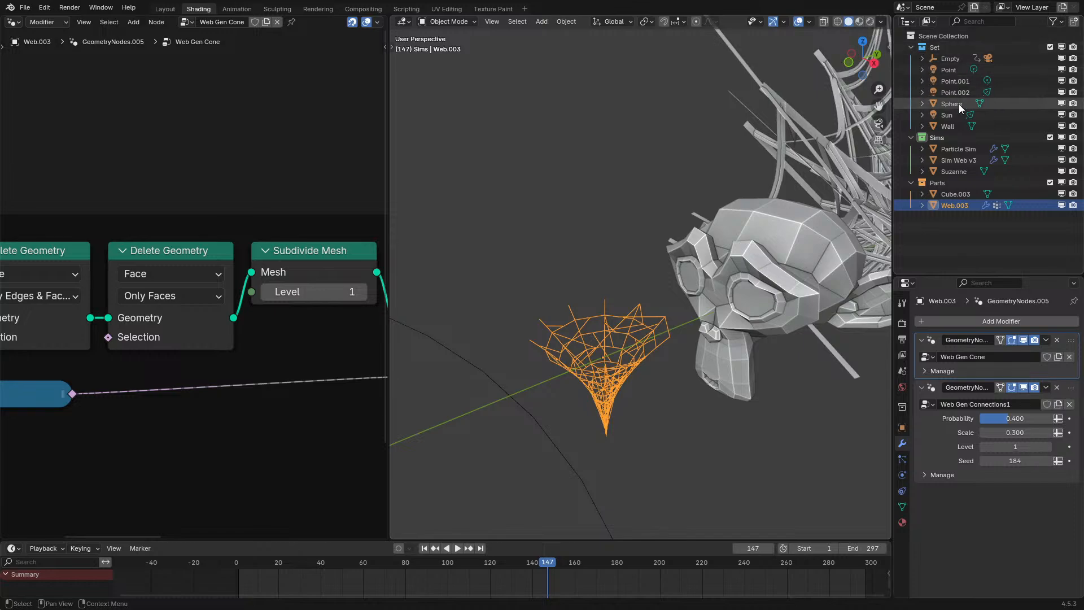
{"action": "left_click_drag", "start_coordinate": [948, 173], "coordinate": [267, 117]}
{"action": "key", "text": "ctrl+space"}
{"action": "scroll", "coordinate": [743, 114], "scroll_direction": "down", "scroll_amount": 2}
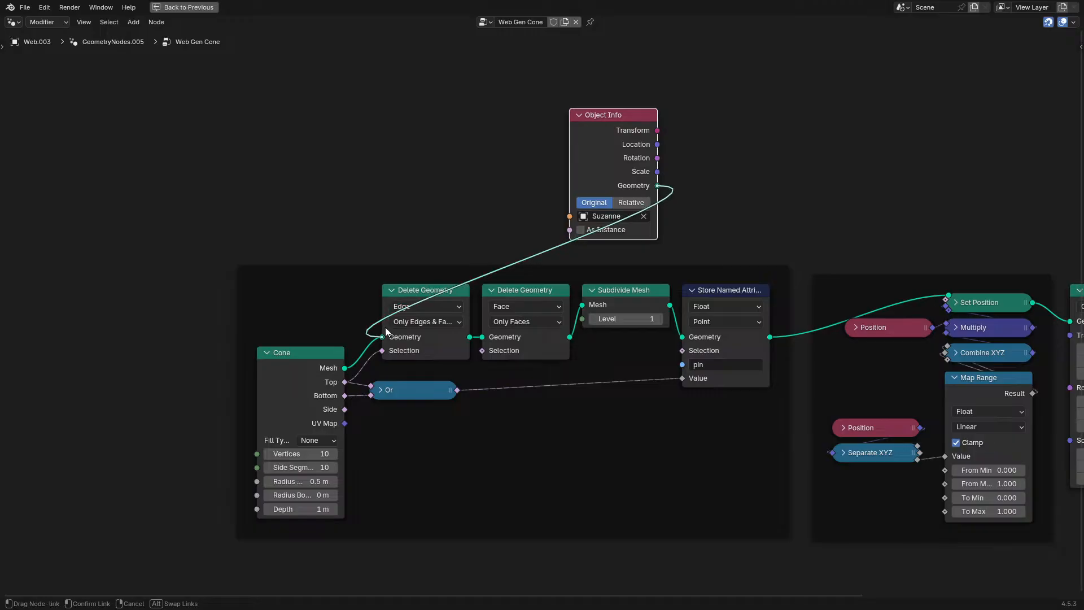
- Duplicate the Only Faces Delete Geometry node and feed it the Object Info geometry of Suzanne
{"action": "left_click_drag", "start_coordinate": [385, 327], "coordinate": [751, 198]}
{"action": "right_click", "coordinate": [750, 197]}
{"action": "left_click", "coordinate": [516, 285]}
{"action": "key", "text": "ctrl+c"}
{"action": "key", "text": "ctrl+v"}
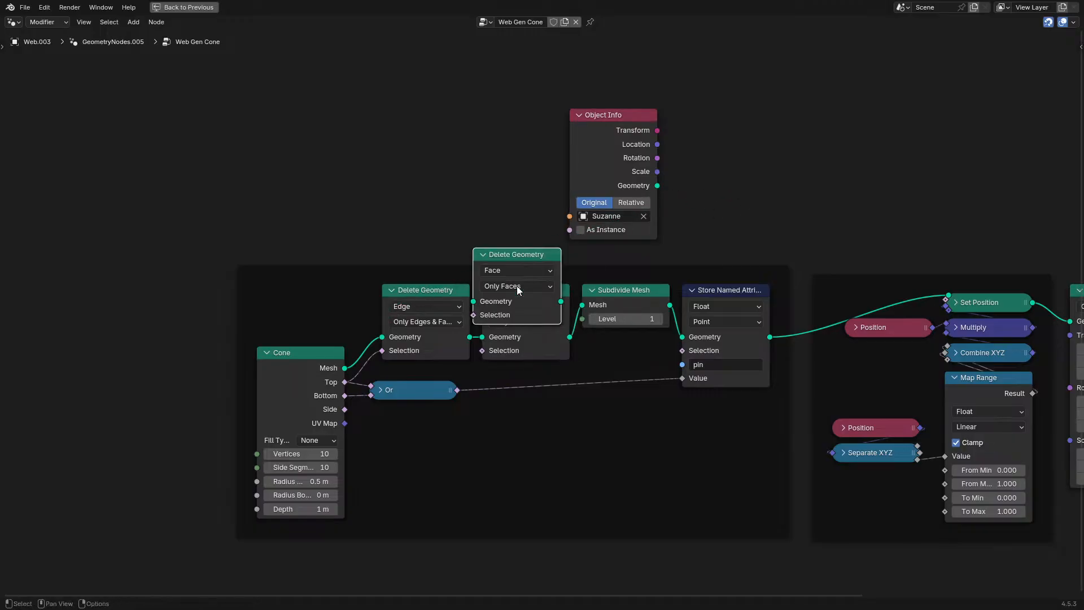
{"action": "left_click_drag", "start_coordinate": [517, 285], "coordinate": [744, 198]}
- Duplicate the pin Store Named Attribute node and connect it after the new Delete Geometry node
{"action": "middle_click_drag", "start_coordinate": [748, 206], "coordinate": [456, 211]}
{"action": "left_click", "coordinate": [432, 304]}
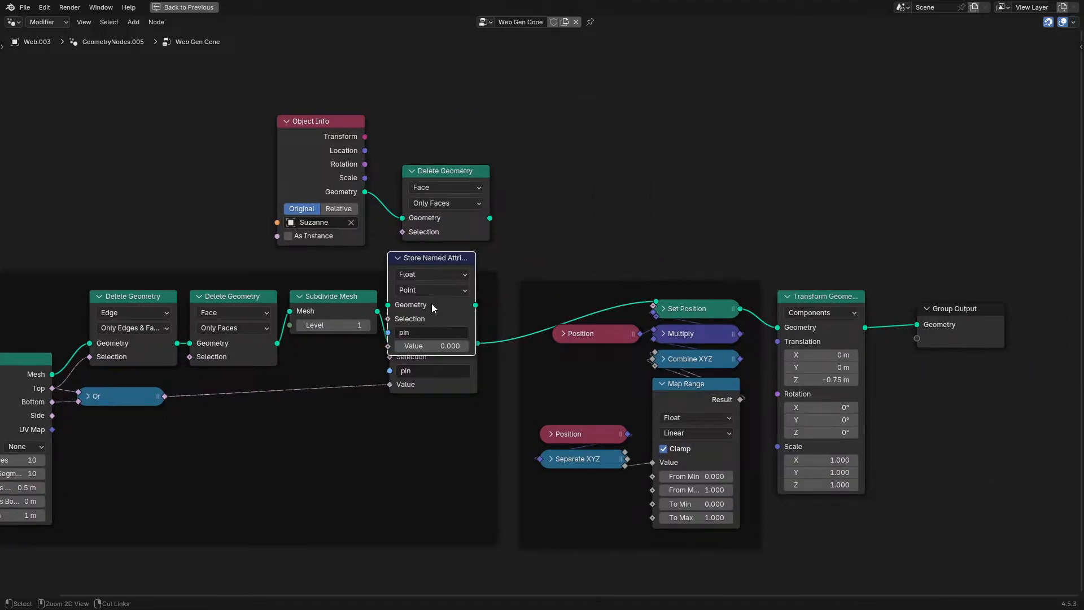
{"action": "key", "text": "ctrl+c"}
{"action": "key", "text": "ctrl+v"}
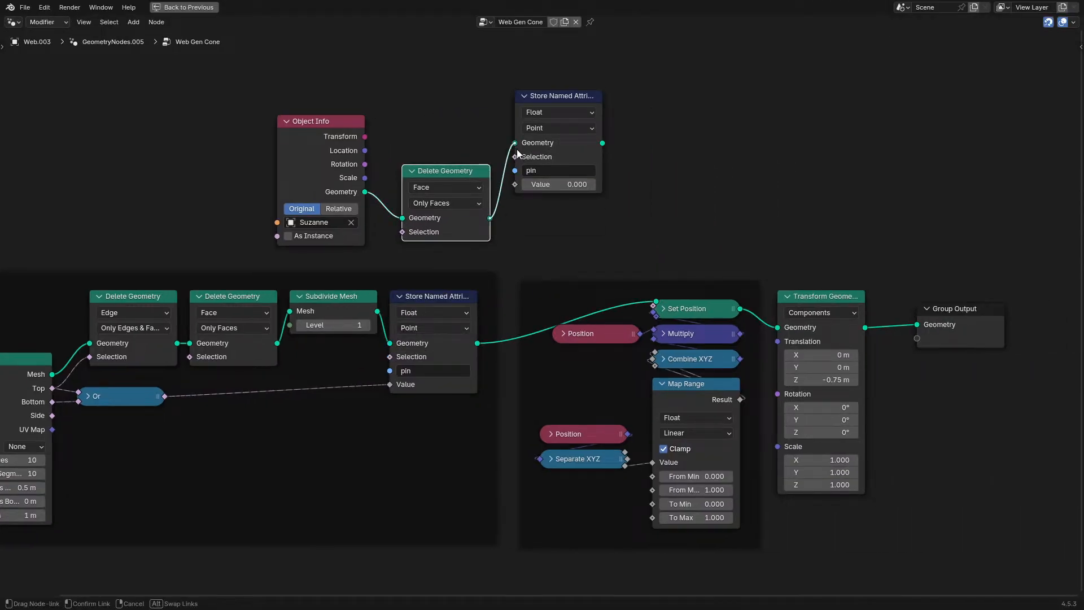
{"action": "left_click_drag", "start_coordinate": [558, 110], "coordinate": [676, 135]}
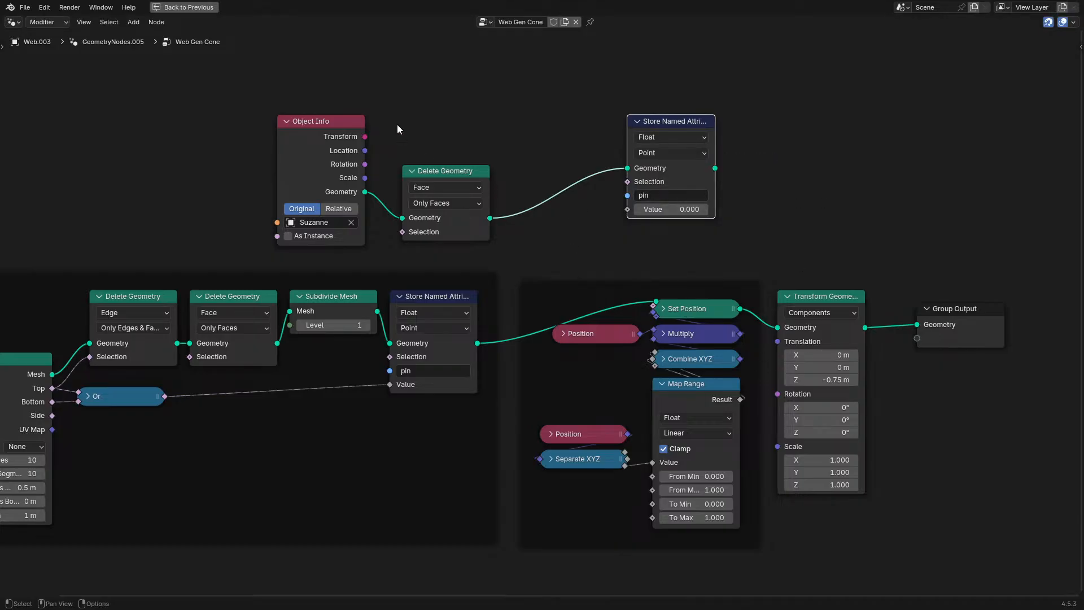
- Add a Random Value node set to Boolean and link it to the Value of the new pin attribute node
{"action": "left_click_drag", "start_coordinate": [618, 200], "coordinate": [446, 112]}
{"action": "type", "text": "rand"}
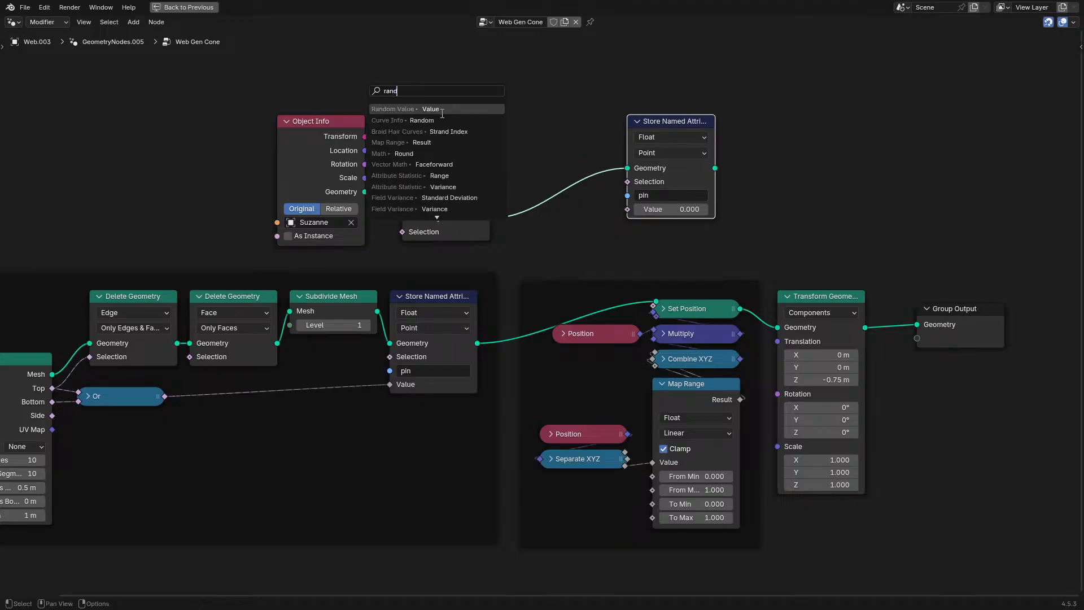
{"action": "key", "text": "Return"}
{"action": "left_click", "coordinate": [438, 76]}
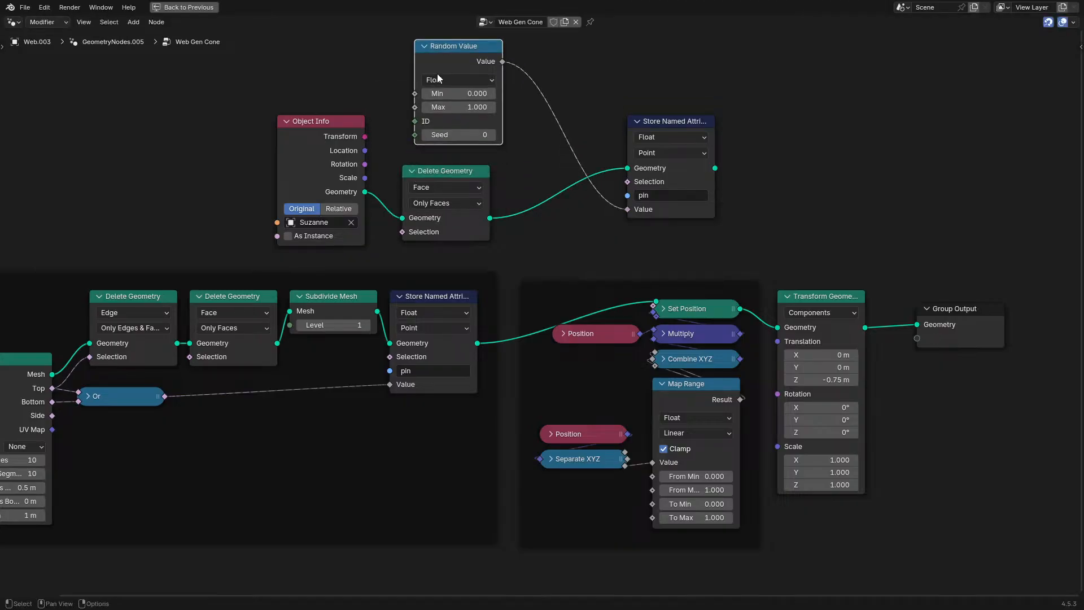
{"action": "left_click", "coordinate": [448, 83]}
{"action": "left_click", "coordinate": [452, 112]}
{"action": "left_click_drag", "start_coordinate": [501, 61], "coordinate": [591, 175]}
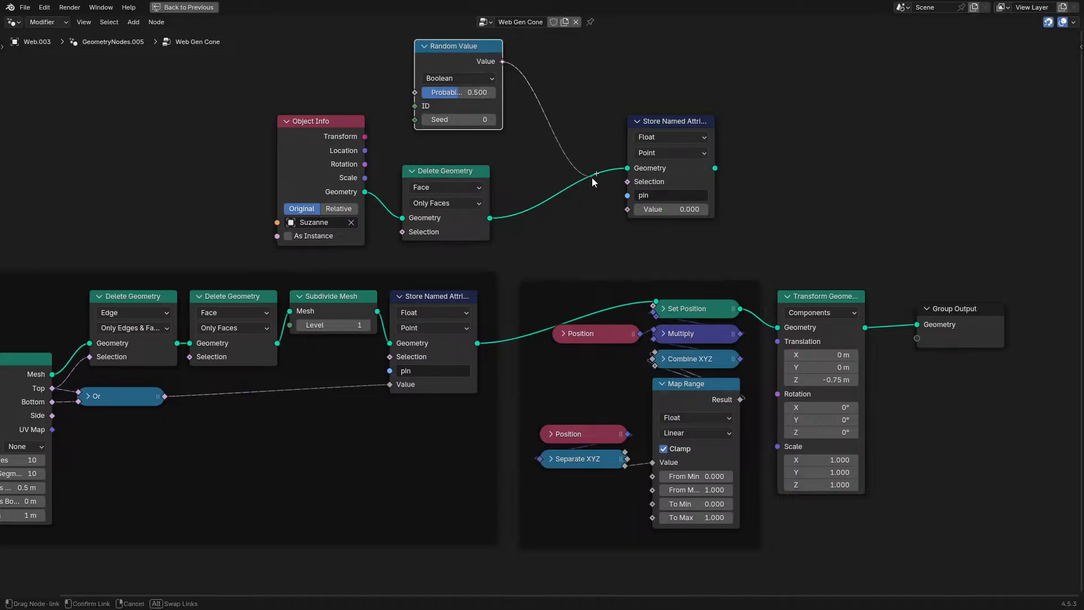
{"action": "mouse_move", "coordinate": [628, 206]}
{"action": "left_mouse_down"}
{"action": "mouse_move", "coordinate": [563, 121]}
{"action": "mouse_move", "coordinate": [627, 209]}
{"action": "left_mouse_up"}
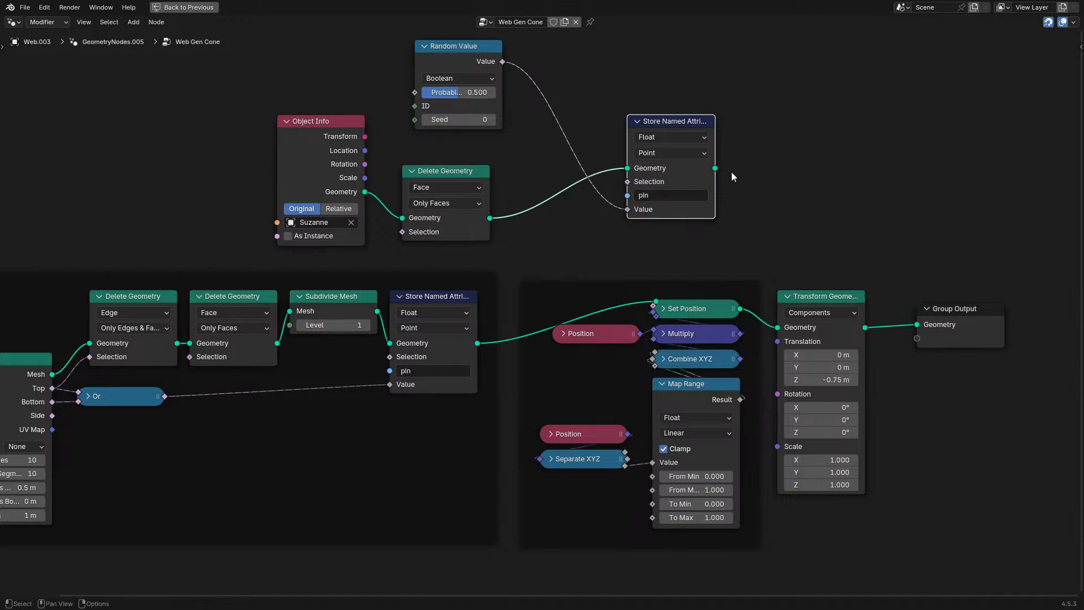
- Insert a copy of Subdivide Mesh before the new pin attribute node and link that node's geometry to the Group Output
{"action": "left_click_drag", "start_coordinate": [889, 319], "coordinate": [870, 274]}
{"action": "left_click", "coordinate": [324, 316]}
{"action": "key", "text": "shift+d"}
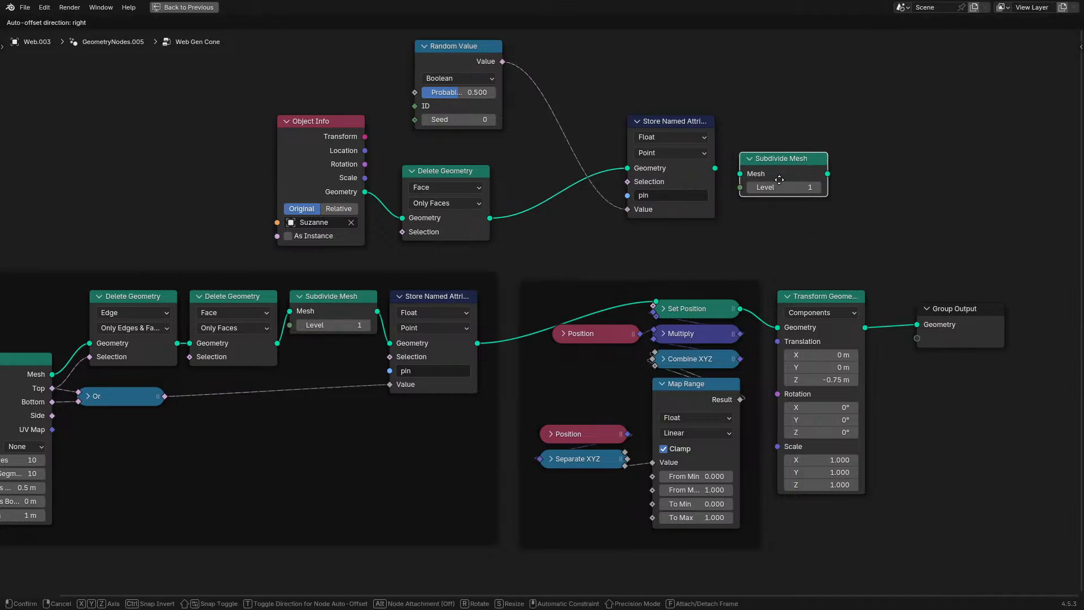
{"action": "left_click", "coordinate": [541, 230]}
{"action": "left_click_drag", "start_coordinate": [714, 168], "coordinate": [917, 325]}
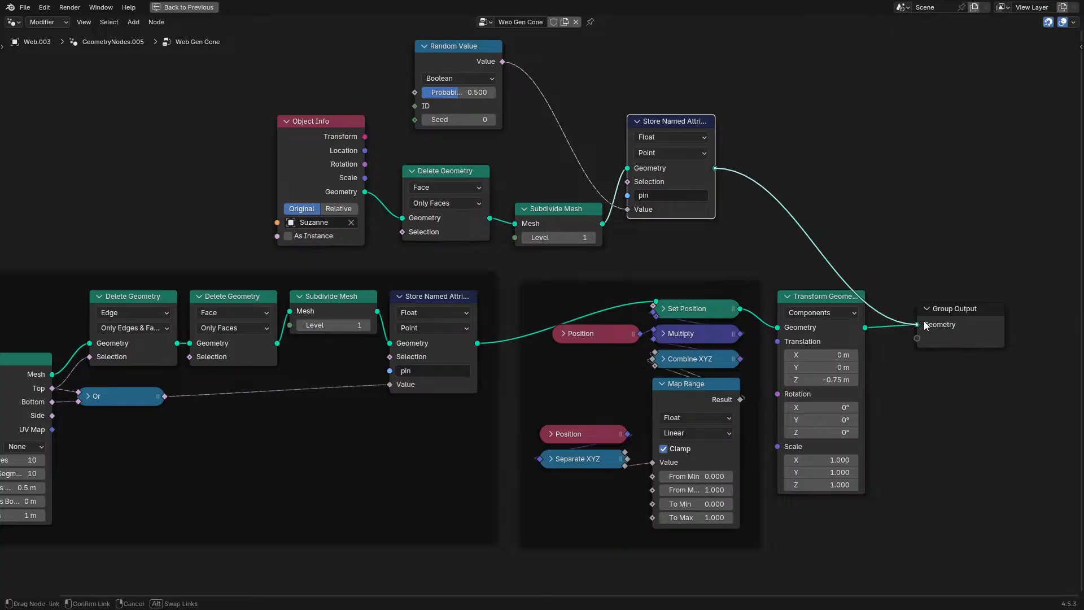
- Play the simulation from the start to frame 222, switching to Rendered shading to examine the monkey-head webs
{"action": "key", "text": "ctrl+space"}
{"action": "key", "text": "space"}
{"action": "left_click", "coordinate": [219, 561]}
{"action": "scroll", "coordinate": [506, 276], "scroll_direction": "down", "scroll_amount": 8}
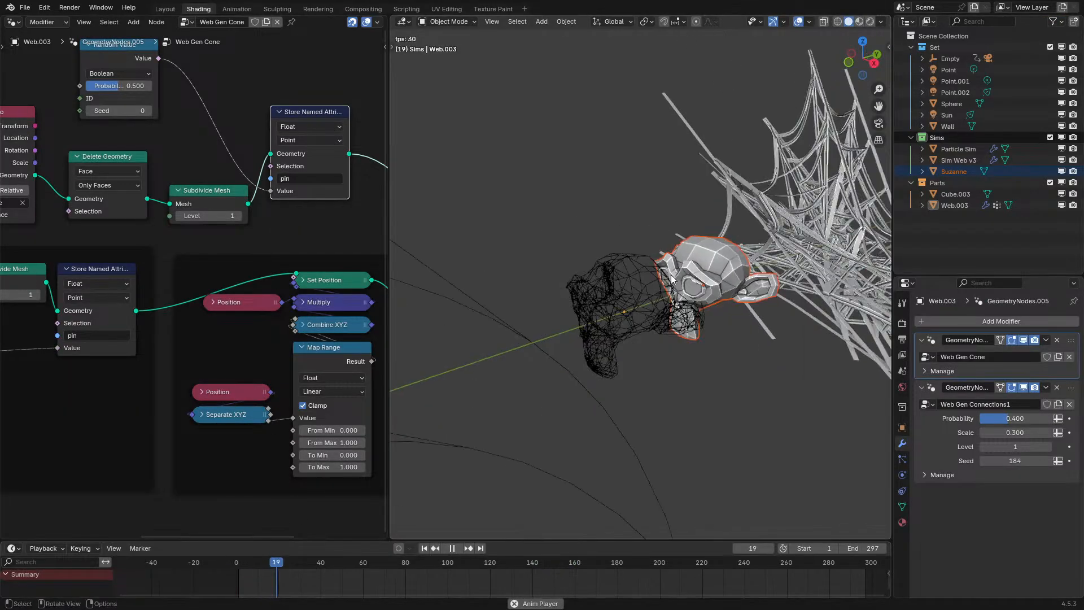
{"action": "scroll", "coordinate": [505, 276], "scroll_direction": "up", "scroll_amount": 10}
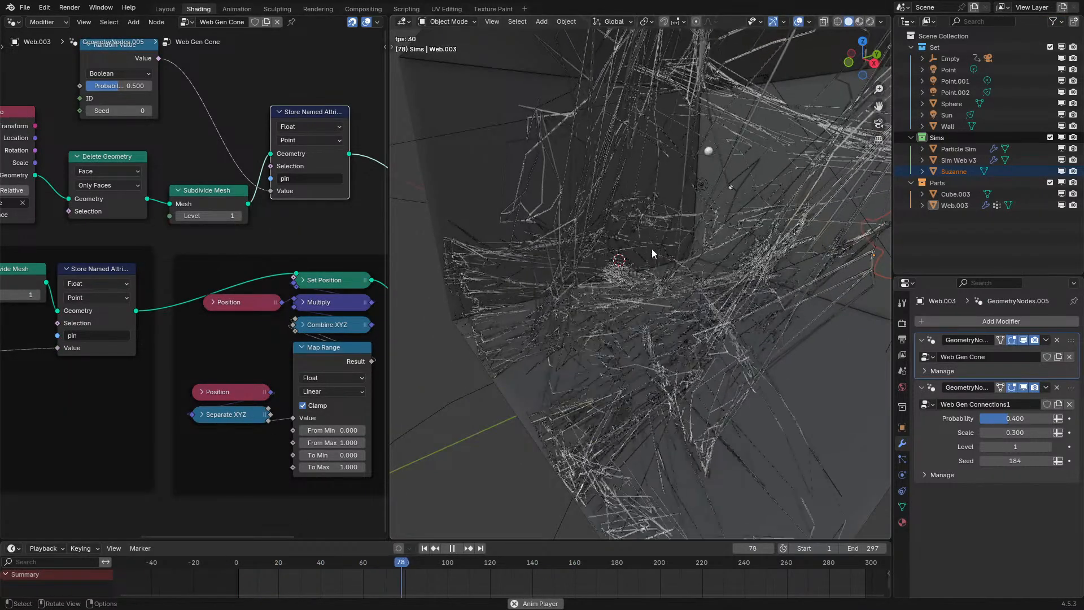
{"action": "key", "text": "z"}
{"action": "key", "text": "space"}
{"action": "key", "text": "space"}
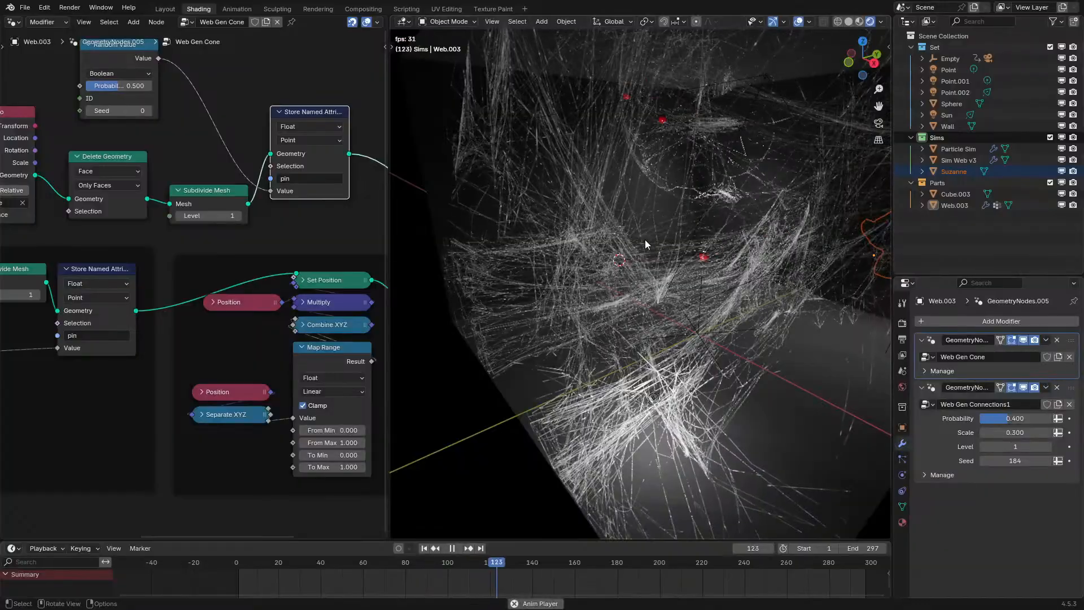
{"action": "middle_click_drag", "start_coordinate": [650, 241], "coordinate": [614, 241]}
{"action": "scroll", "coordinate": [614, 236], "scroll_direction": "down", "scroll_amount": 4}
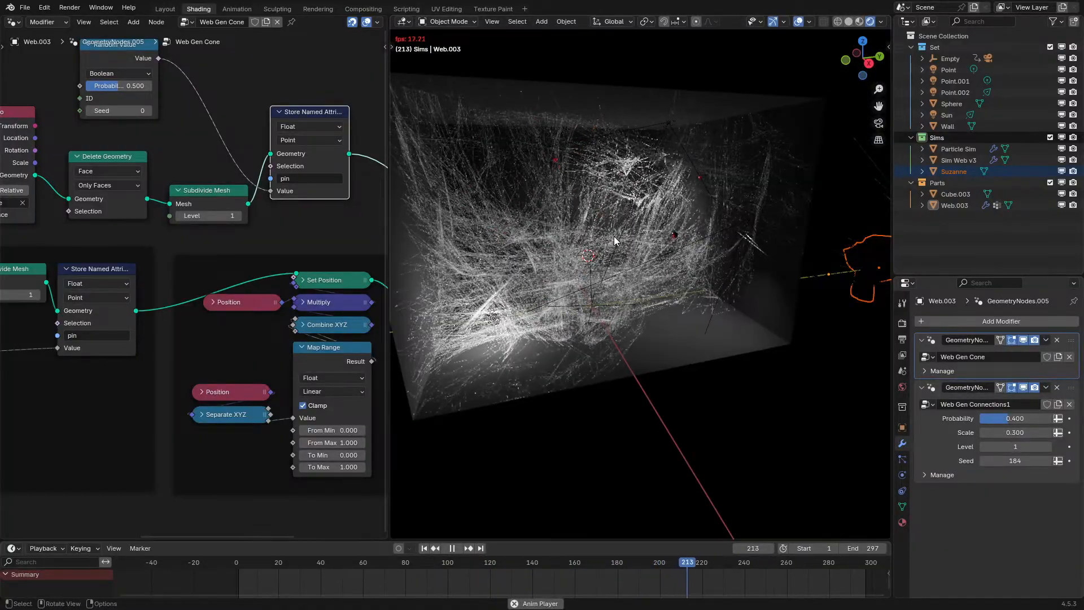
{"action": "key", "text": "space"}
- Return to Solid shading and move the entire Suzanne mesh slightly down along Z in Edit Mode
{"action": "key", "text": "z"}
{"action": "key", "text": "KP_Decimal"}
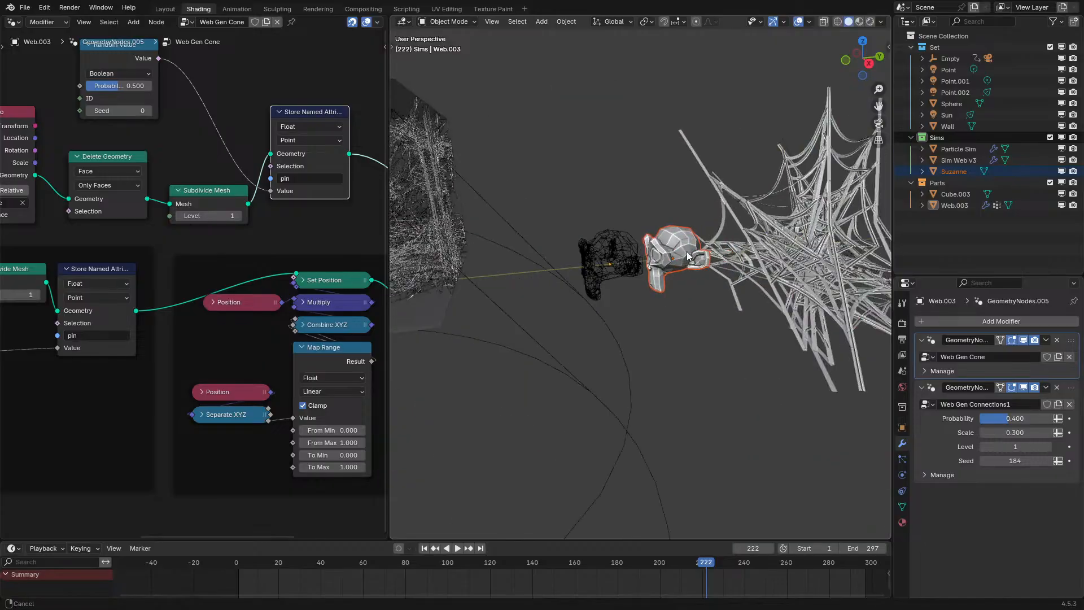
{"action": "left_click", "coordinate": [688, 249]}
{"action": "key", "text": "Tab"}
{"action": "key", "text": "a"}
{"action": "key", "text": "g"}
{"action": "key", "text": "z"}
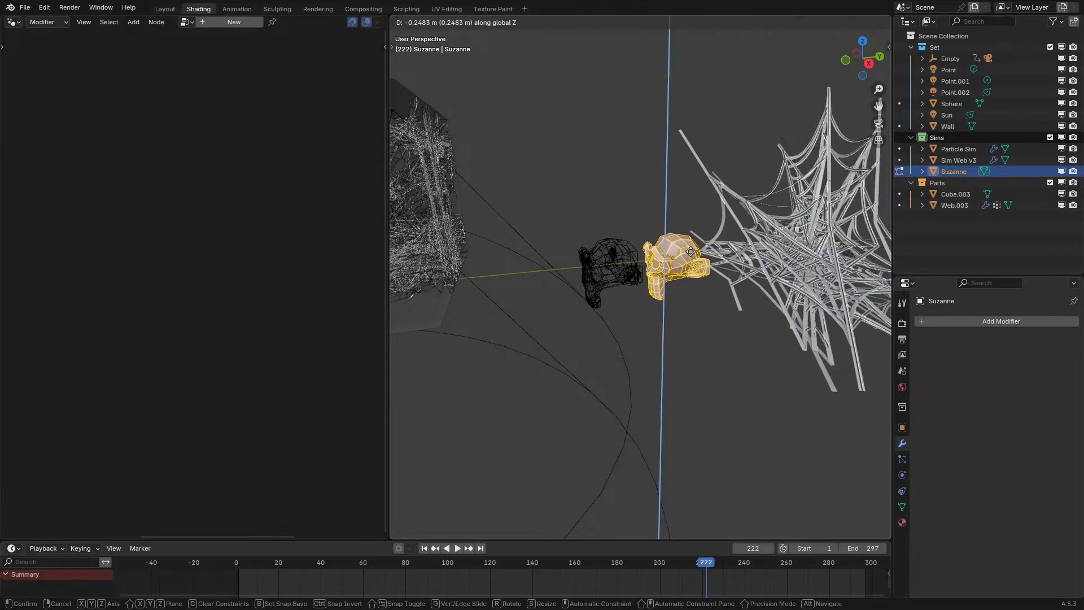
{"action": "left_click", "coordinate": [691, 250]}
{"action": "key", "text": "Tab"}
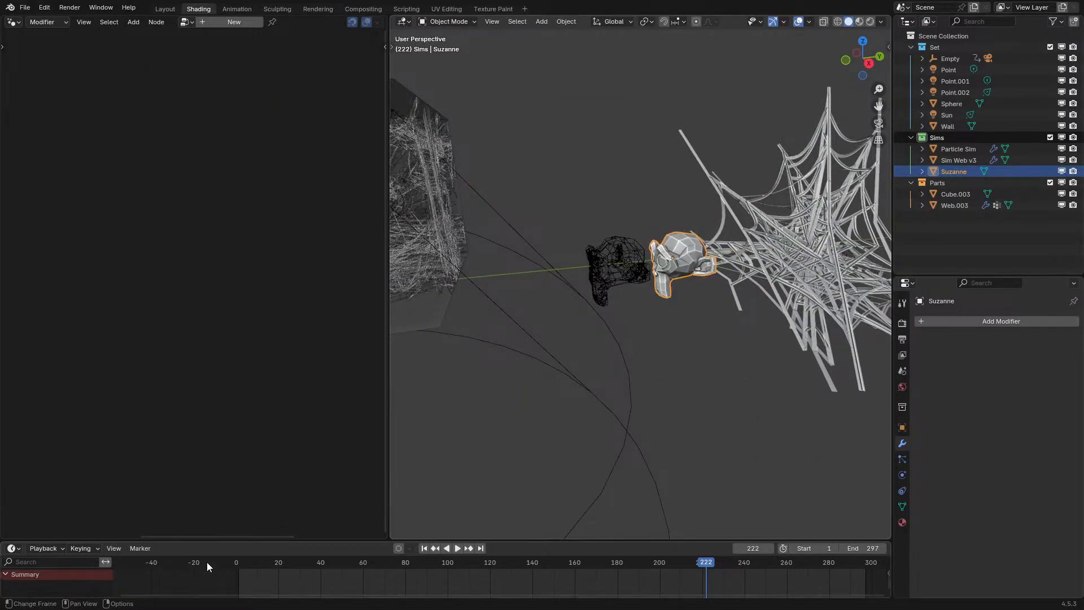
- Replay the simulation from the start to frame 258 and examine the web distribution in the room
{"action": "left_click", "coordinate": [207, 562]}
{"action": "key", "text": "space"}
{"action": "middle_click_drag", "start_coordinate": [567, 300], "coordinate": [790, 305], "text": "shift"}
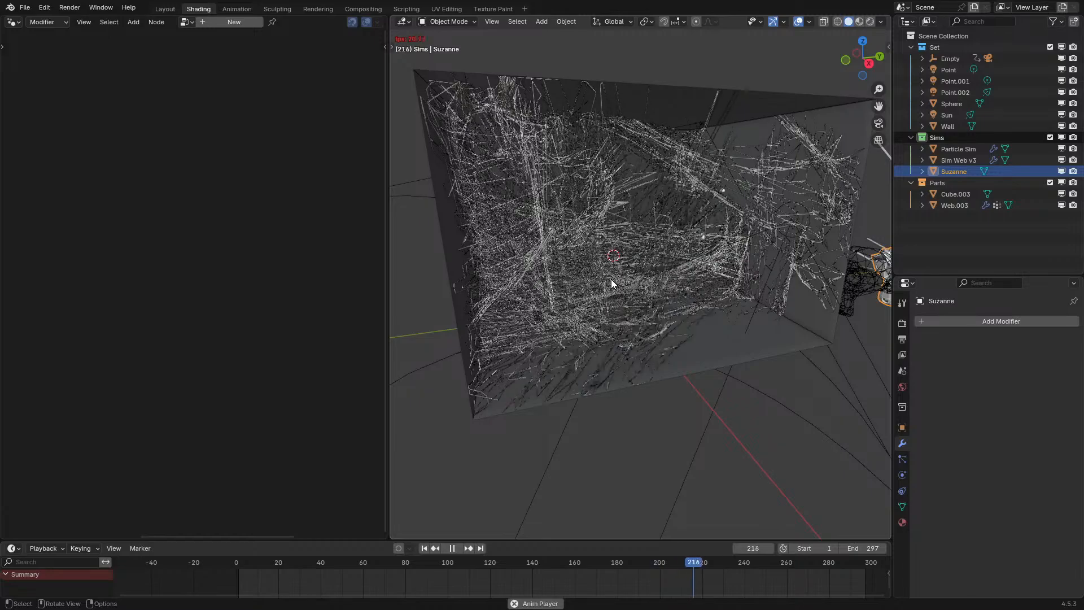
{"action": "scroll", "coordinate": [611, 279], "scroll_direction": "up", "scroll_amount": 4}
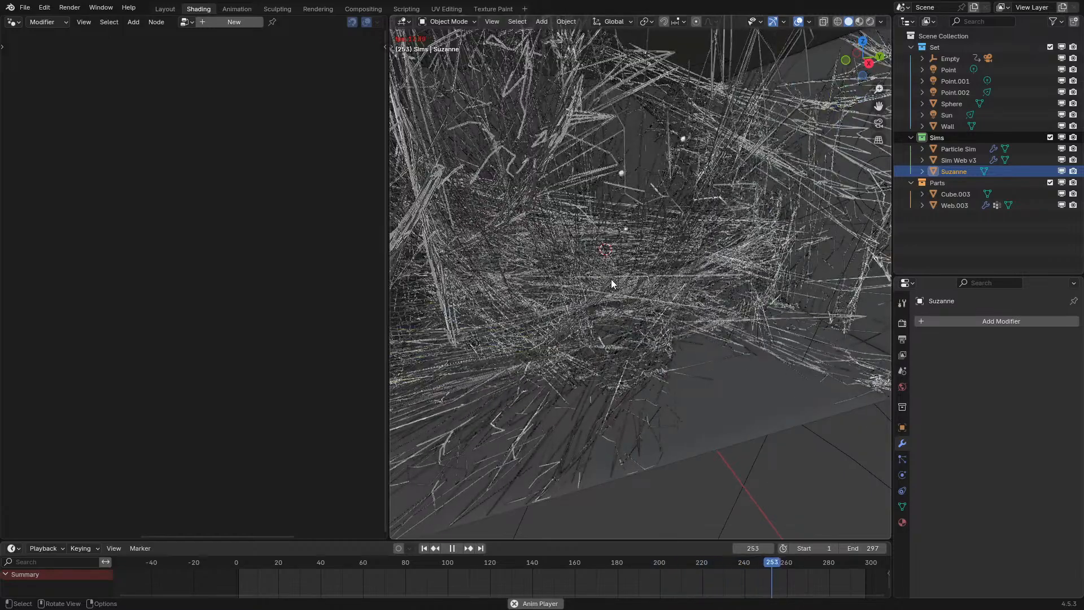
{"action": "scroll", "coordinate": [611, 279], "scroll_direction": "down", "scroll_amount": 5}
{"action": "left_click", "coordinate": [695, 285]}
{"action": "key", "text": "space"}
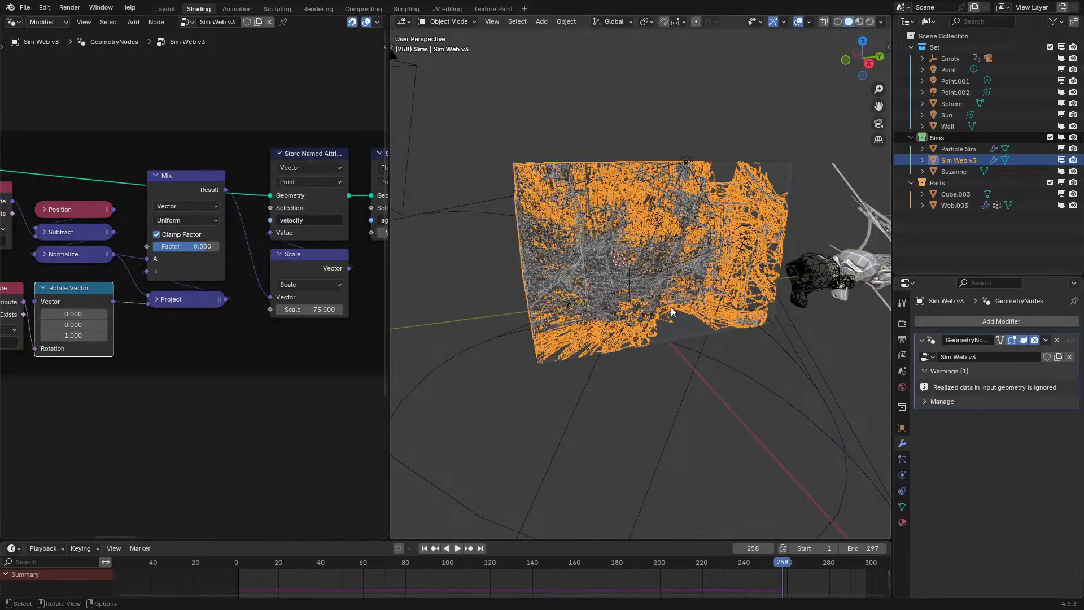
- In Web Gen Cone, relink Transform Geometry to the Group Output and delete the monkey-head nodes, along with the Suzanne object
{"action": "left_click", "coordinate": [828, 279]}
{"action": "key", "text": "ctrl+space"}
{"action": "left_click_drag", "start_coordinate": [865, 327], "coordinate": [918, 324]}
{"action": "scroll", "coordinate": [621, 242], "scroll_direction": "down", "scroll_amount": 1}
{"action": "left_click_drag", "start_coordinate": [230, 110], "coordinate": [743, 240]}
{"action": "key", "text": "x"}
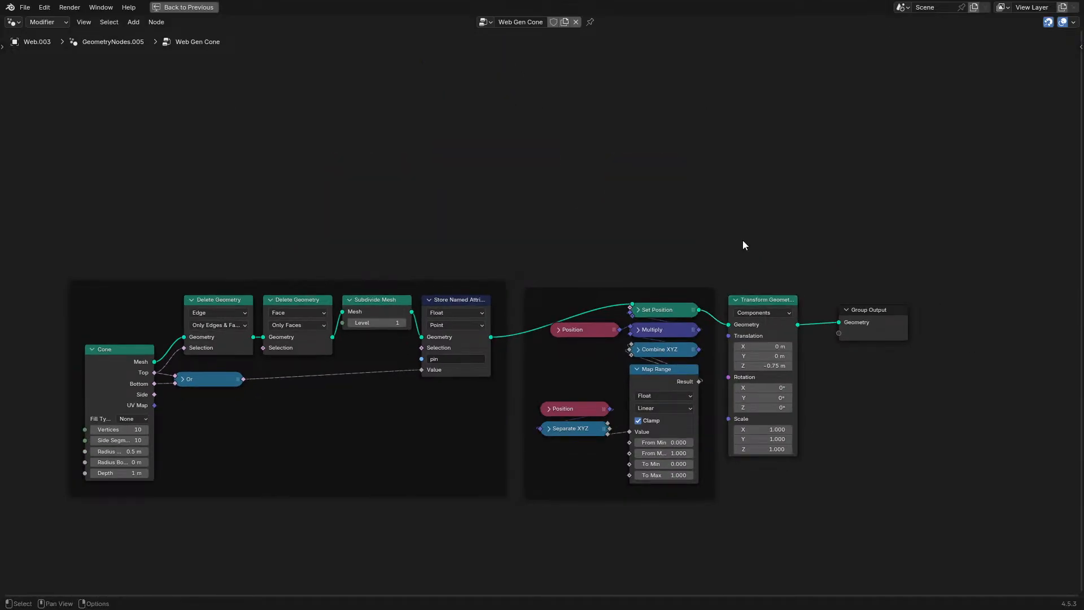
{"action": "key", "text": "ctrl+space"}
{"action": "key", "text": "Delete"}
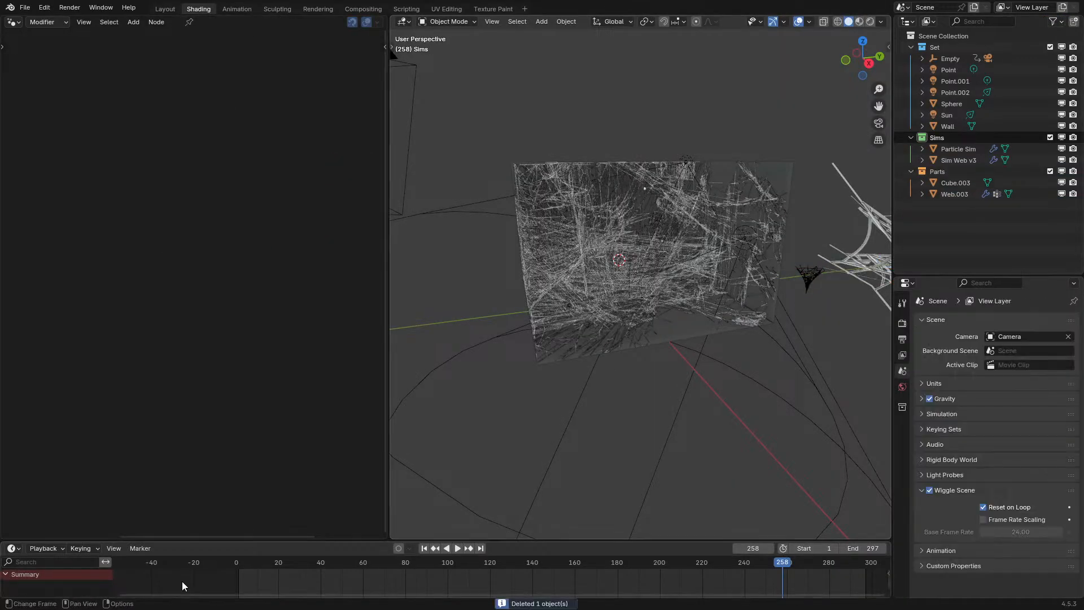
- Replay the simulation from the start to frame 161 in Rendered shading and examine the cone-based webs
{"action": "key", "text": "shift+Left"}
{"action": "key", "text": "space"}
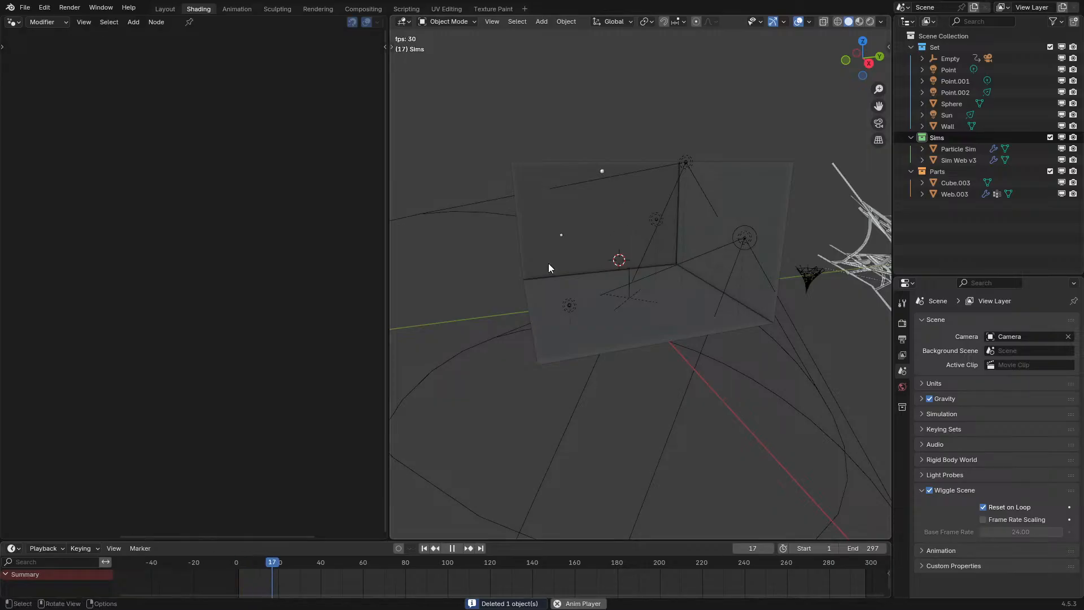
{"action": "scroll", "coordinate": [556, 256], "scroll_direction": "up", "scroll_amount": 3}
{"action": "key", "text": "z"}
{"action": "left_click", "coordinate": [642, 211]}
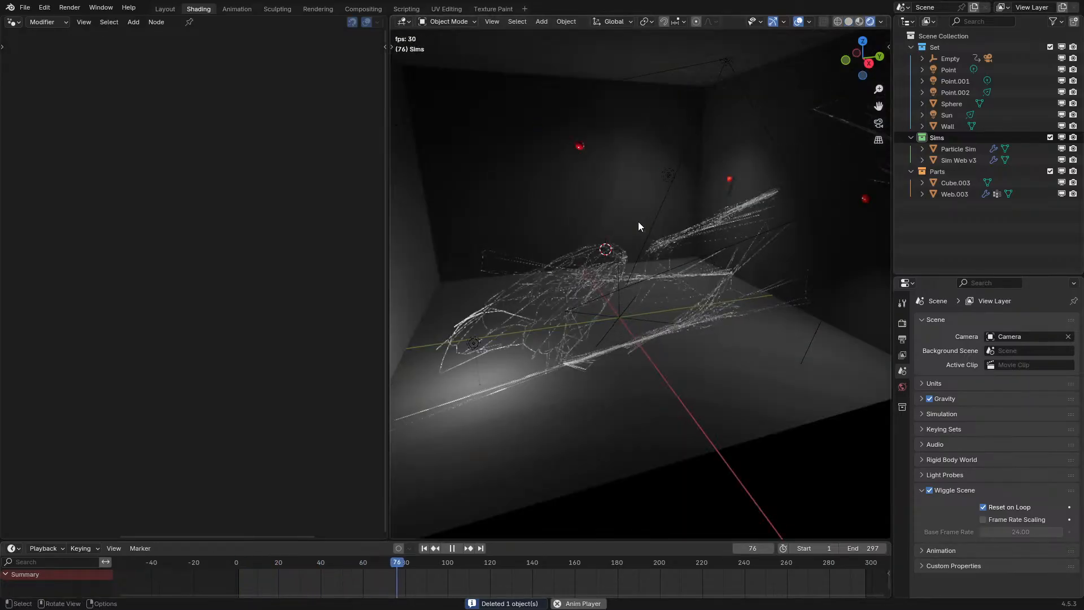
{"action": "scroll", "coordinate": [638, 221], "scroll_direction": "down", "scroll_amount": 4}
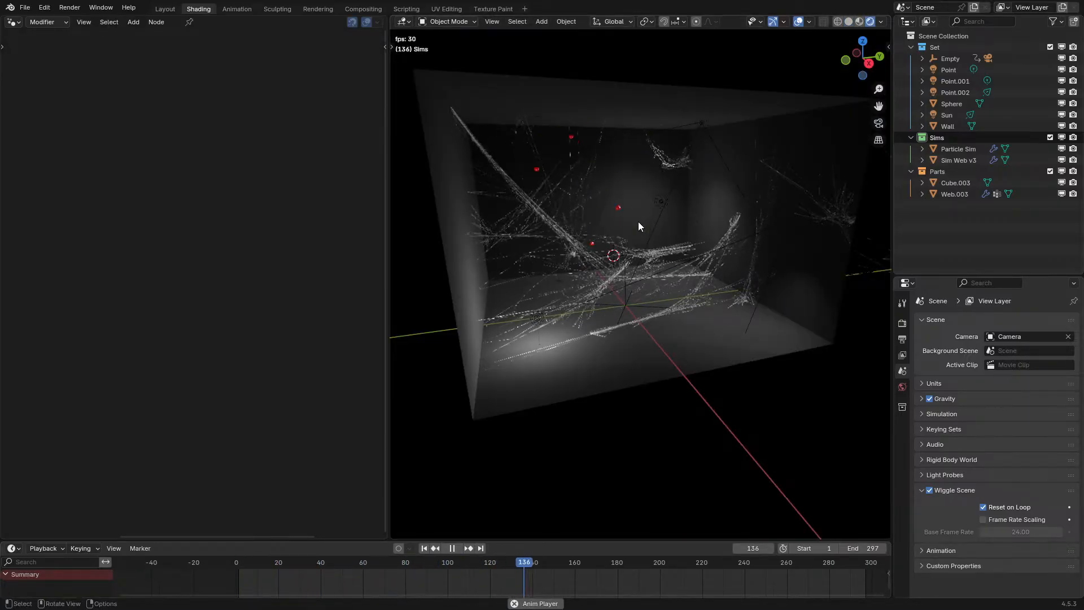
{"action": "key", "text": "space"}
- Check the Particle Sim node tree, then open the Sphere object's material in a maximized Shader Editor
{"action": "left_click", "coordinate": [607, 181]}
{"action": "key", "text": "ctrl+space"}
{"action": "scroll", "coordinate": [725, 318], "scroll_direction": "down", "scroll_amount": 5}
{"action": "key", "text": "ctrl+space"}
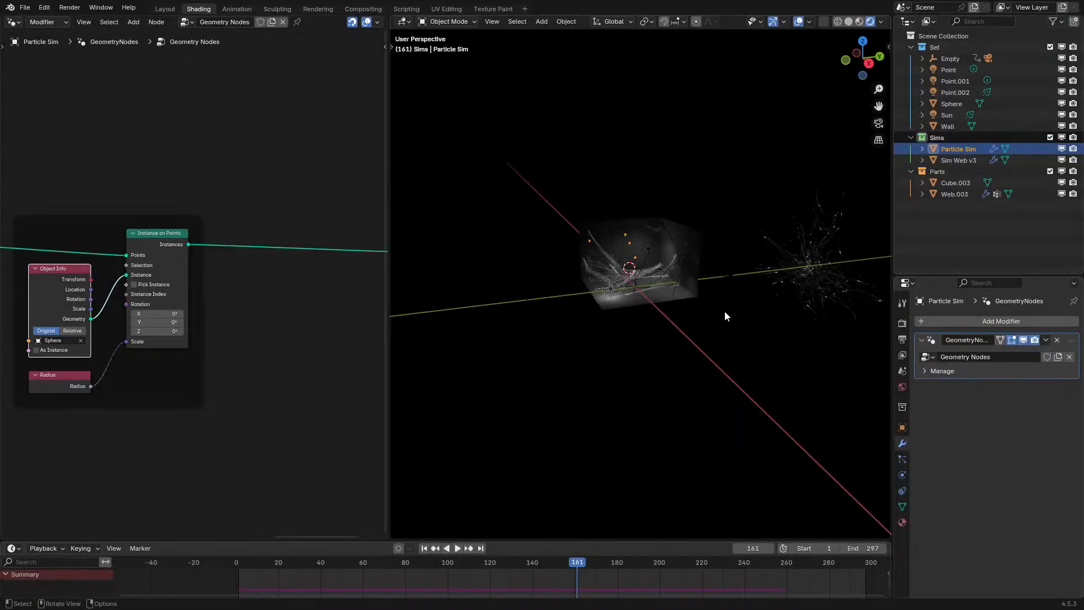
{"action": "left_click", "coordinate": [948, 105]}
{"action": "key", "text": "ctrl+space"}
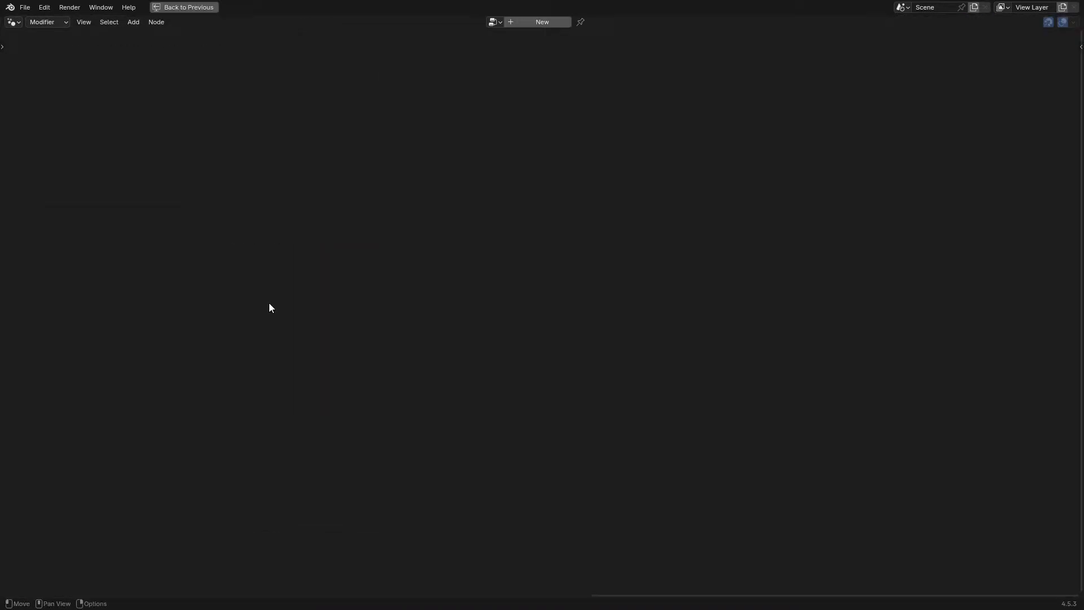
{"action": "left_click", "coordinate": [13, 22]}
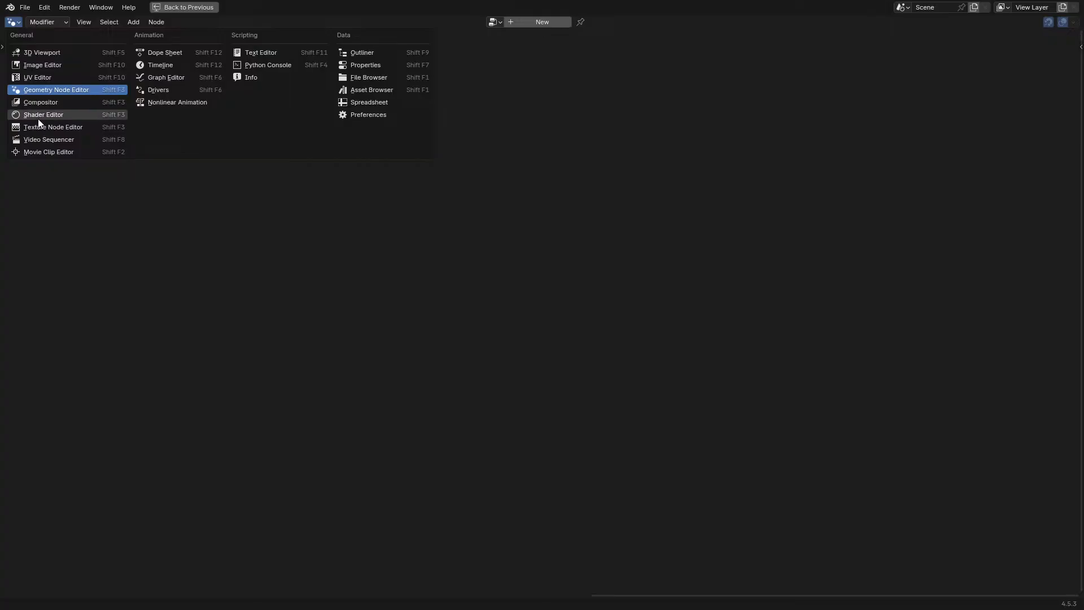
{"action": "left_click", "coordinate": [38, 119]}
{"action": "scroll", "coordinate": [333, 246], "scroll_direction": "up", "scroll_amount": 6}
- Add an Attribute node of type Instancer reading age, placed well ahead of the Principled BSDF
{"action": "key", "text": "shift+a"}
{"action": "type", "text": "a"}
{"action": "left_click", "coordinate": [284, 250]}
{"action": "left_click", "coordinate": [82, 190]}
{"action": "left_click", "coordinate": [125, 306]}
{"action": "key", "text": "Return"}
{"action": "left_click", "coordinate": [127, 289]}
{"action": "left_click", "coordinate": [137, 361]}
{"action": "middle_click_drag", "start_coordinate": [121, 241], "coordinate": [392, 278]}
{"action": "key", "text": "g"}
{"action": "left_click", "coordinate": [253, 273]}
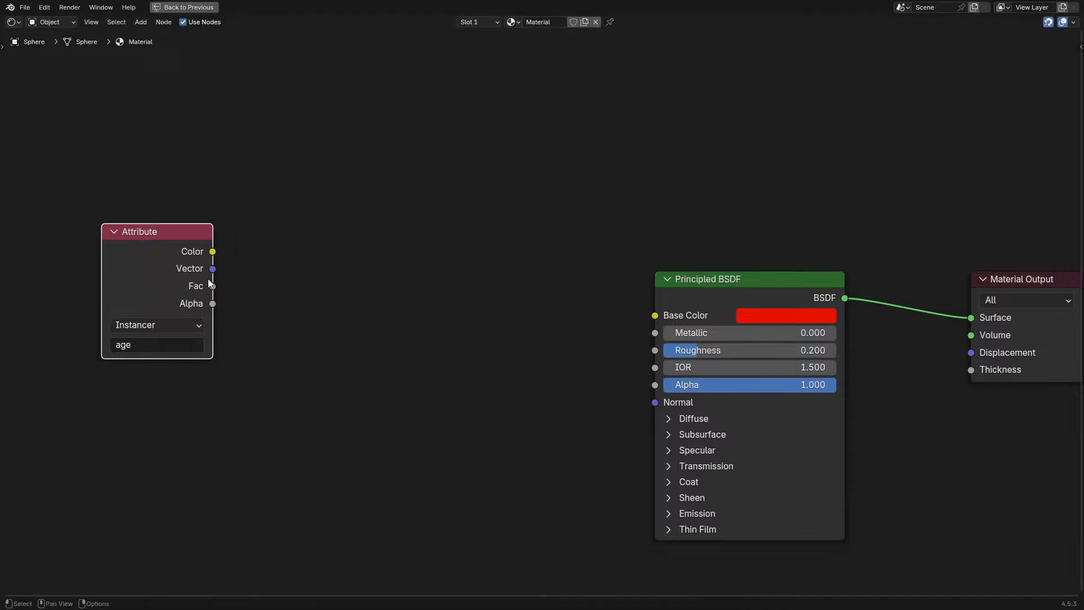
- Feed the Attribute node's Fac through a new Map Range node into the Principled BSDF's Emission Strength
{"action": "left_click_drag", "start_coordinate": [212, 285], "coordinate": [310, 303]}
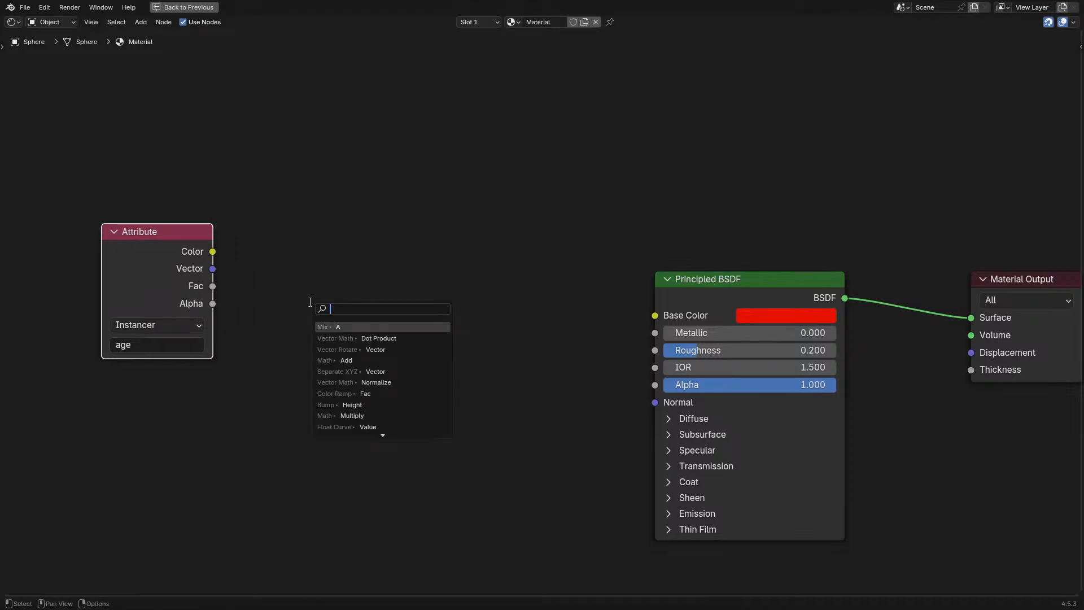
{"action": "type", "text": "map r"}
{"action": "key", "text": "Return"}
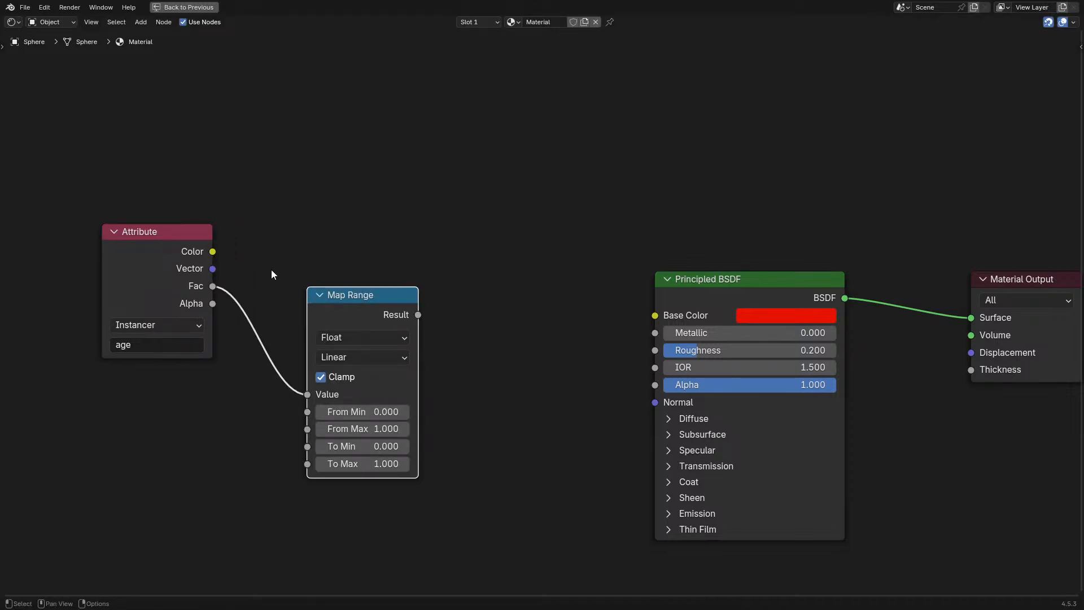
{"action": "left_click", "coordinate": [732, 513]}
{"action": "mouse_move", "coordinate": [417, 314]}
{"action": "left_mouse_down"}
{"action": "mouse_move", "coordinate": [757, 556]}
{"action": "mouse_move", "coordinate": [655, 551]}
{"action": "left_mouse_up"}
- Restore the split layout, replay the simulation from the start inside the room, and turn off viewport overlays
{"action": "key", "text": "ctrl+space"}
{"action": "left_click", "coordinate": [226, 559]}
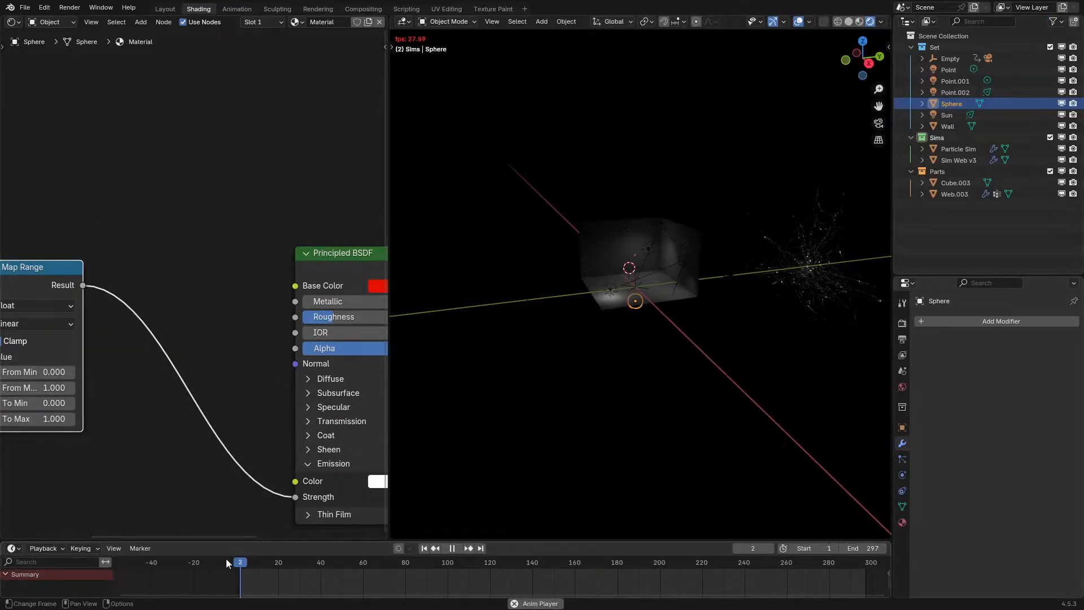
{"action": "scroll", "coordinate": [615, 328], "scroll_direction": "up", "scroll_amount": 8}
{"action": "scroll", "coordinate": [690, 222], "scroll_direction": "down", "scroll_amount": 2}
{"action": "left_click", "coordinate": [798, 22]}
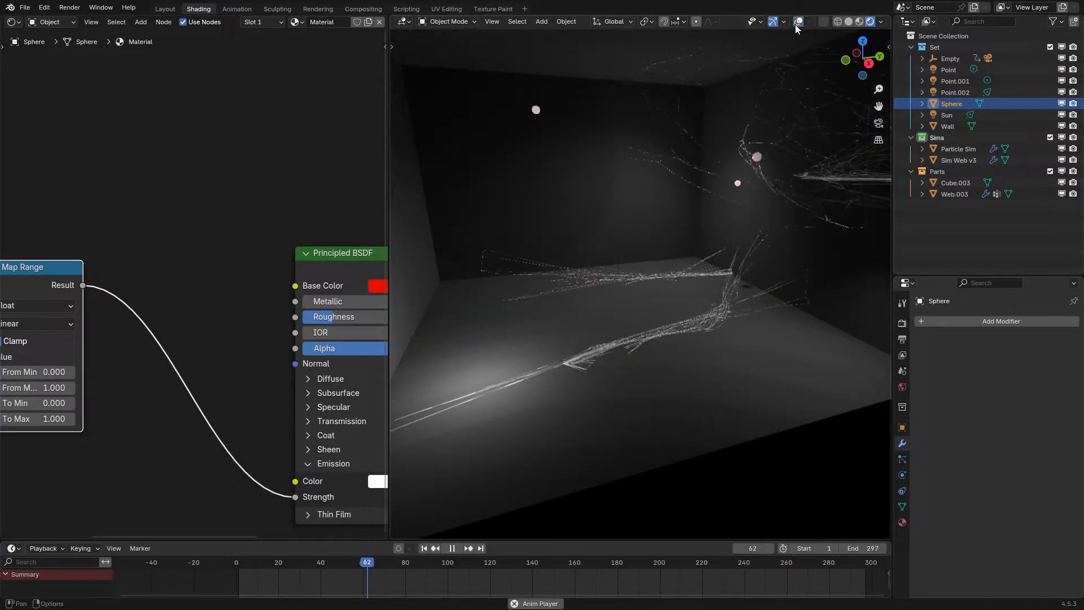
- Set the Map Range node to Smoother Step interpolation with From Min 0.5
{"action": "middle_click_drag", "start_coordinate": [87, 367], "coordinate": [238, 338]}
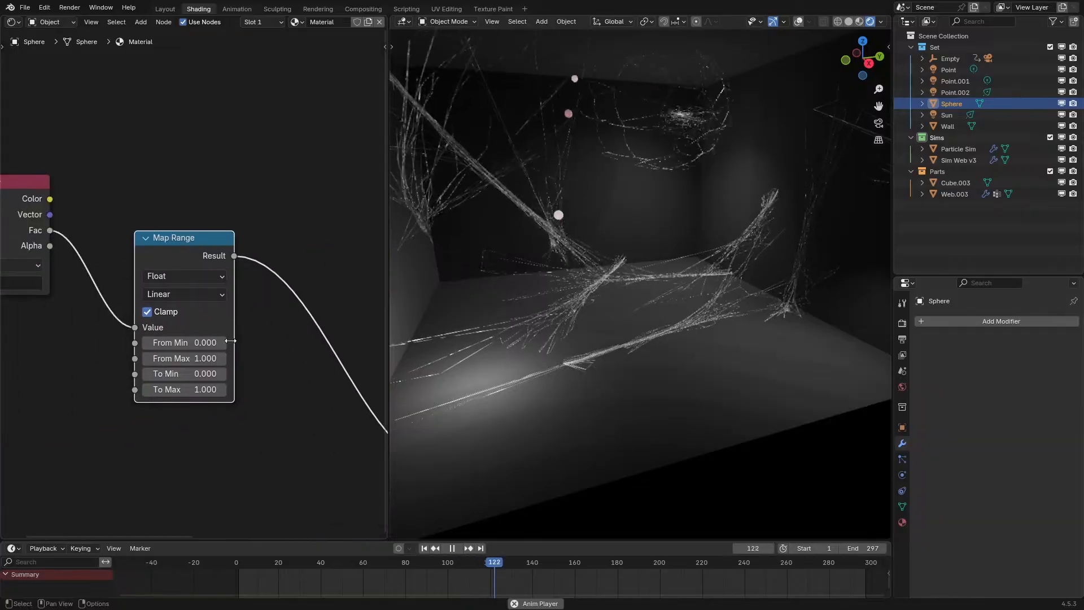
{"action": "left_click", "coordinate": [188, 294]}
{"action": "left_click", "coordinate": [175, 294]}
{"action": "left_click", "coordinate": [175, 375]}
{"action": "left_click", "coordinate": [181, 326]}
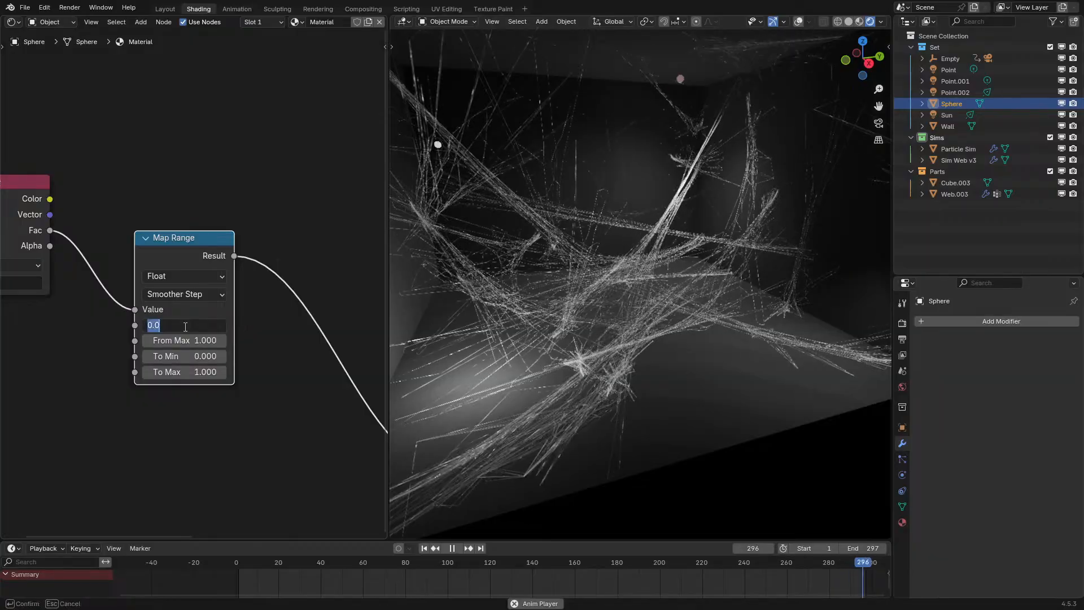
{"action": "key", "text": "BackSpace"}
{"action": "type", "text": ".5"}
{"action": "key", "text": "Return"}
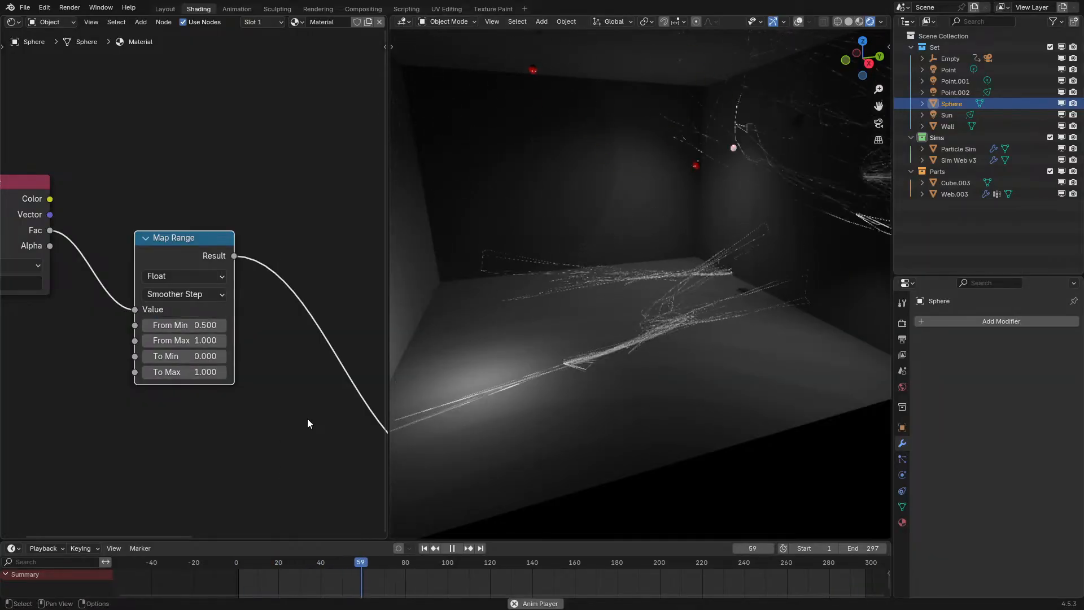
- Set the Map Range's To Max to 10 and replay the simulation from the start
{"action": "key", "text": "space"}
{"action": "middle_click_drag", "start_coordinate": [307, 418], "coordinate": [293, 409]}
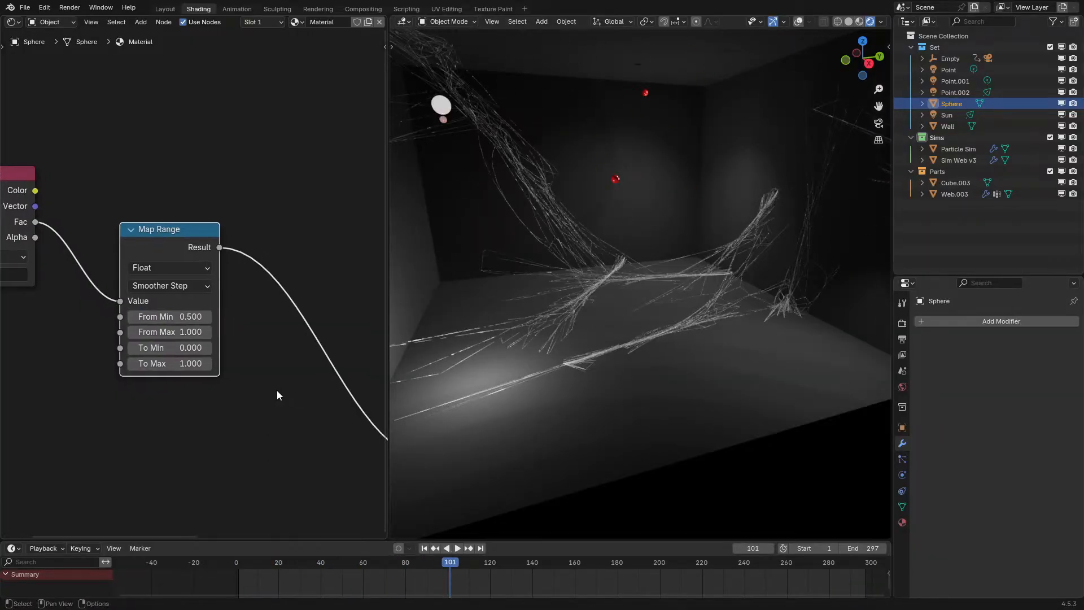
{"action": "left_click_drag", "start_coordinate": [160, 364], "coordinate": [215, 365]}
{"action": "left_click", "coordinate": [235, 561]}
{"action": "key", "text": "space"}
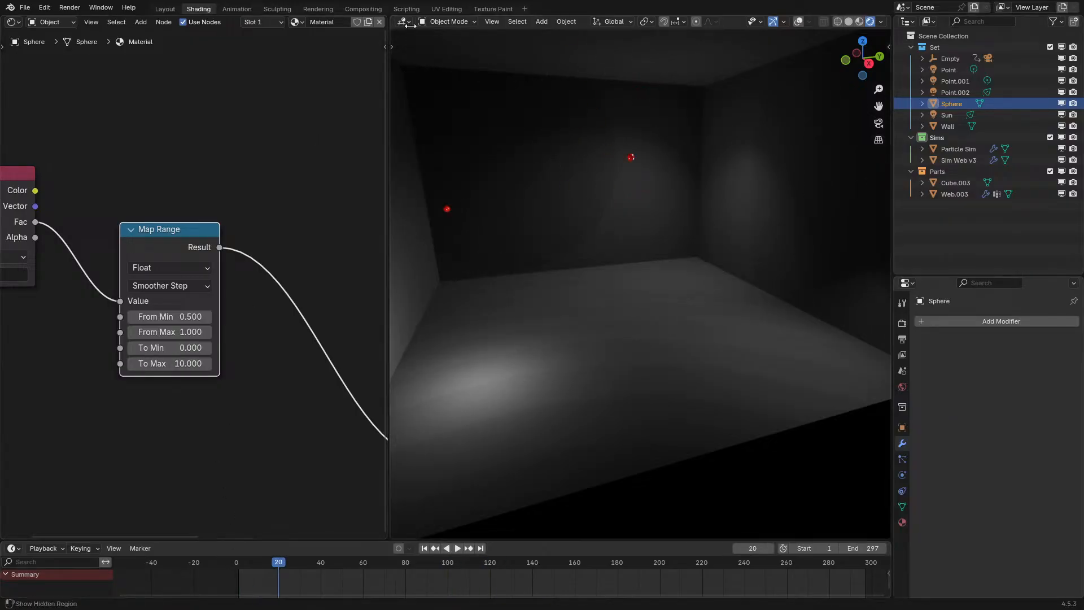
- In the Compositing workspace, enable nodes and insert a Bloom Glare node after Render Layers
{"action": "left_click", "coordinate": [378, 7]}
{"action": "left_click", "coordinate": [161, 22]}
{"action": "key", "text": "shift+a"}
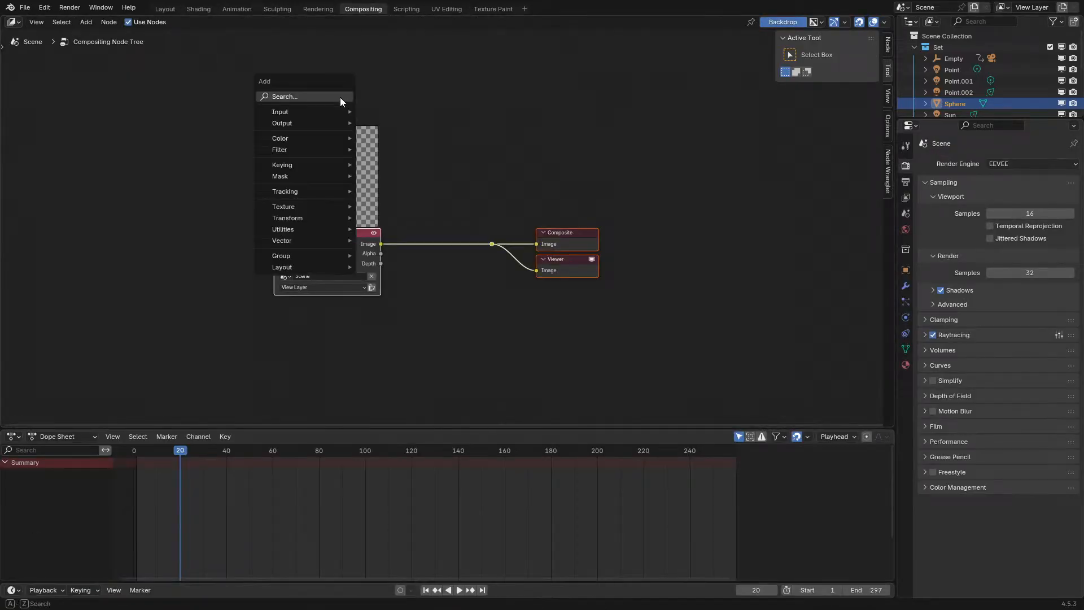
{"action": "left_click", "coordinate": [339, 97]}
{"action": "type", "text": "blo"}
{"action": "key", "text": "Return"}
{"action": "left_click", "coordinate": [389, 191]}
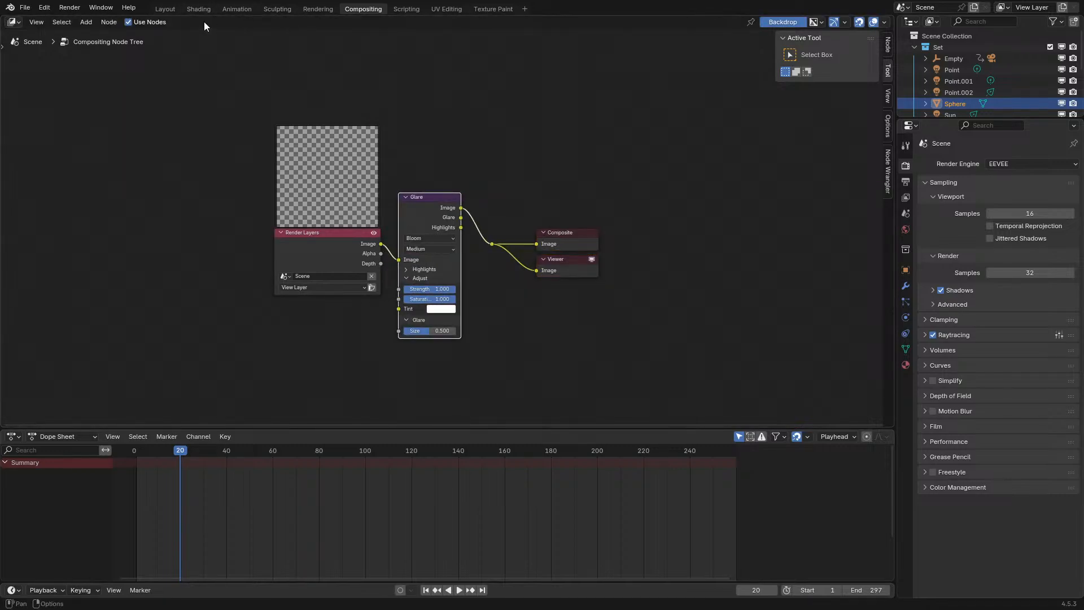
- Return to the Shading workspace and move the Map Range and Attribute nodes closer to the Principled BSDF
{"action": "left_click", "coordinate": [196, 9]}
{"action": "left_click_drag", "start_coordinate": [48, 127], "coordinate": [194, 290]}
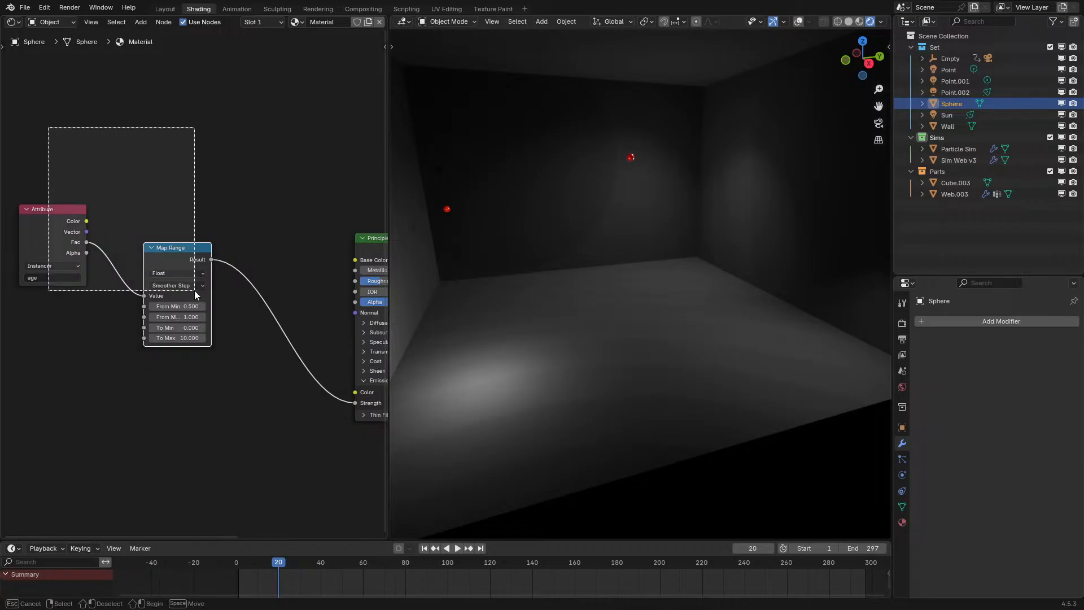
{"action": "key", "text": "g"}
{"action": "left_click", "coordinate": [280, 336]}
{"action": "left_click", "coordinate": [127, 269]}
{"action": "key", "text": "g"}
{"action": "left_click", "coordinate": [137, 297]}
- Delete the unused Sculpting, Scripting, Texture Paint and Rendering workspaces
{"action": "right_click", "coordinate": [272, 8]}
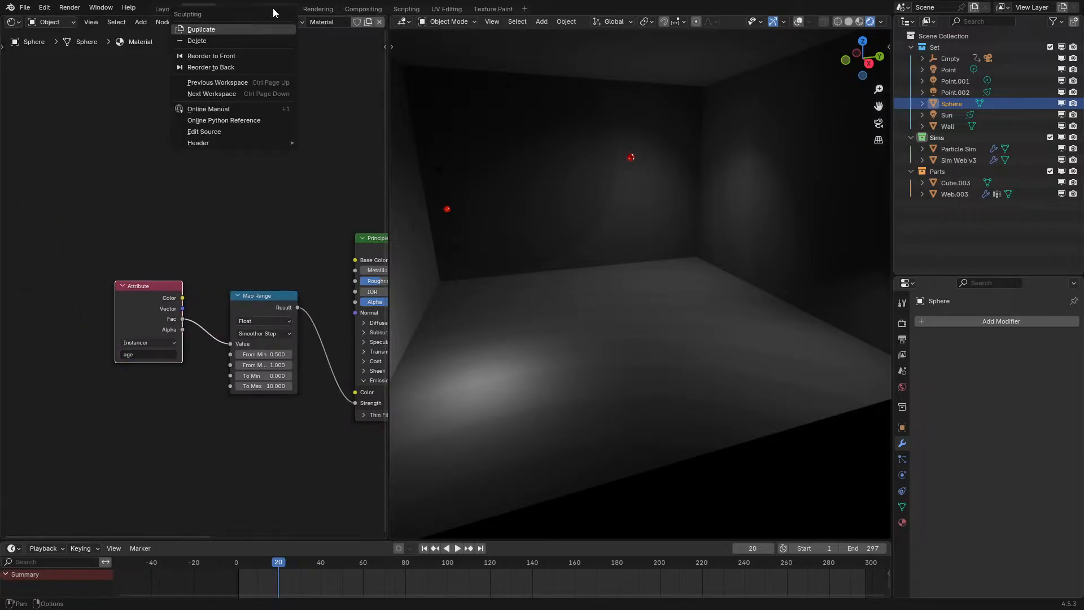
{"action": "left_click", "coordinate": [243, 41]}
{"action": "right_click", "coordinate": [371, 8]}
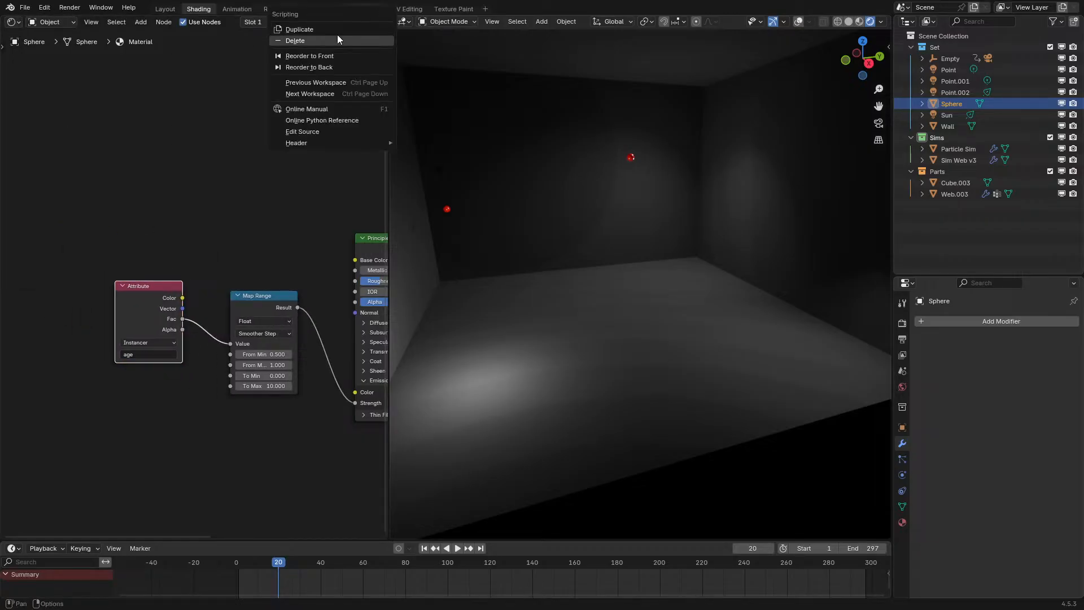
{"action": "left_click", "coordinate": [339, 41]}
{"action": "right_click", "coordinate": [411, 12]}
{"action": "left_click", "coordinate": [375, 52]}
{"action": "right_click", "coordinate": [273, 9]}
{"action": "left_click", "coordinate": [235, 42]}
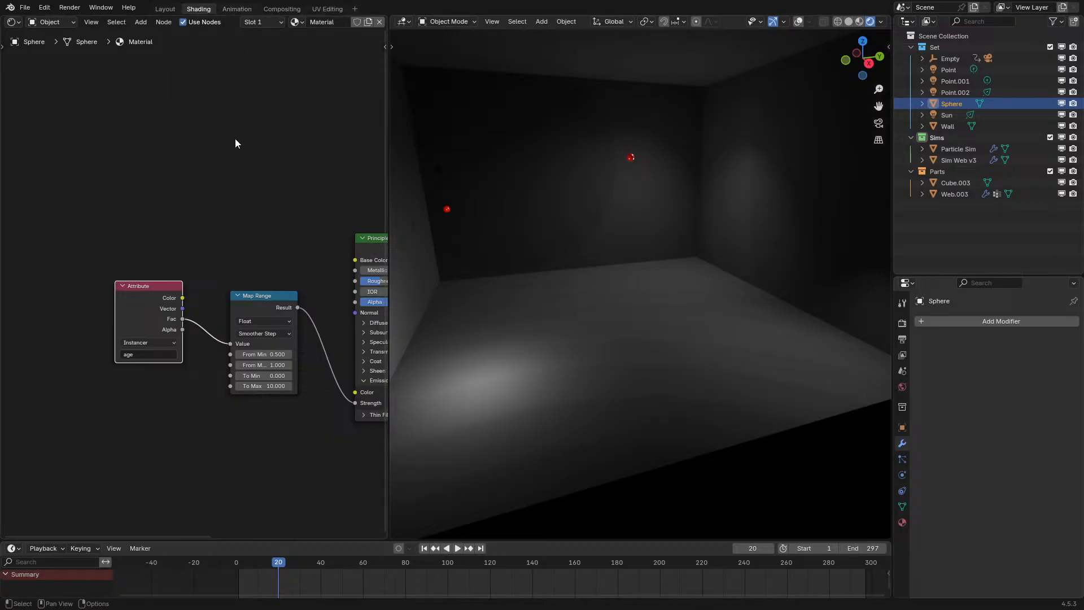
- Hide the Attribute node's unused sockets and place the node right beside Map Range
{"action": "key", "text": "ctrl+h"}
{"action": "left_click_drag", "start_coordinate": [143, 289], "coordinate": [172, 323]}
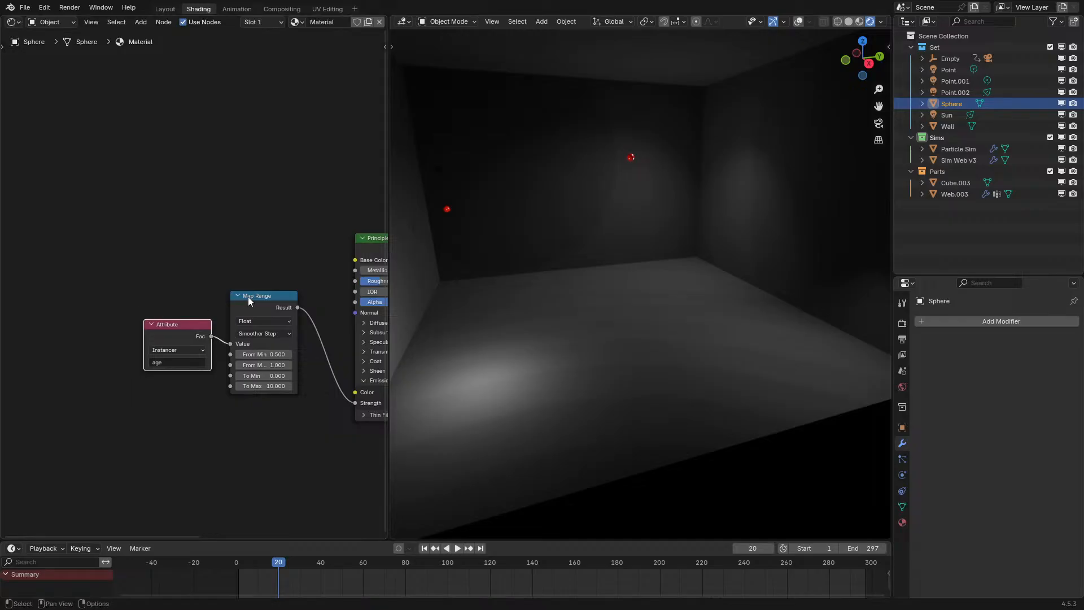
{"action": "middle_click_drag", "start_coordinate": [248, 296], "coordinate": [184, 300]}
{"action": "scroll", "coordinate": [189, 304], "scroll_direction": "up", "scroll_amount": 1}
{"action": "middle_click_drag", "start_coordinate": [245, 330], "coordinate": [199, 336]}
- Set the viewport compositor to Always, save the file, and play the simulation to check the glow
{"action": "left_click", "coordinate": [881, 22]}
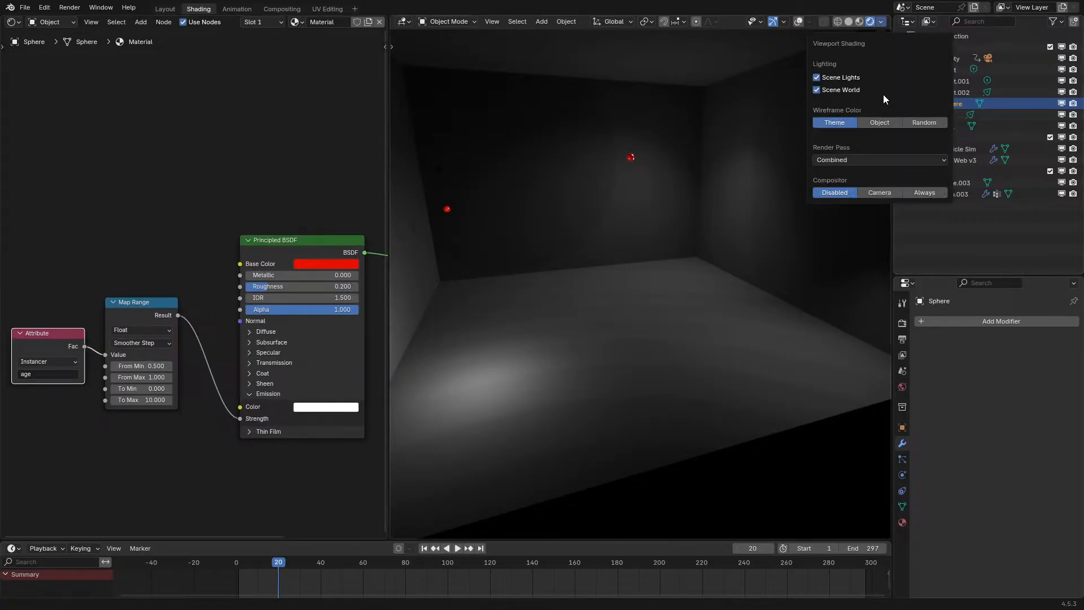
{"action": "left_click", "coordinate": [922, 193]}
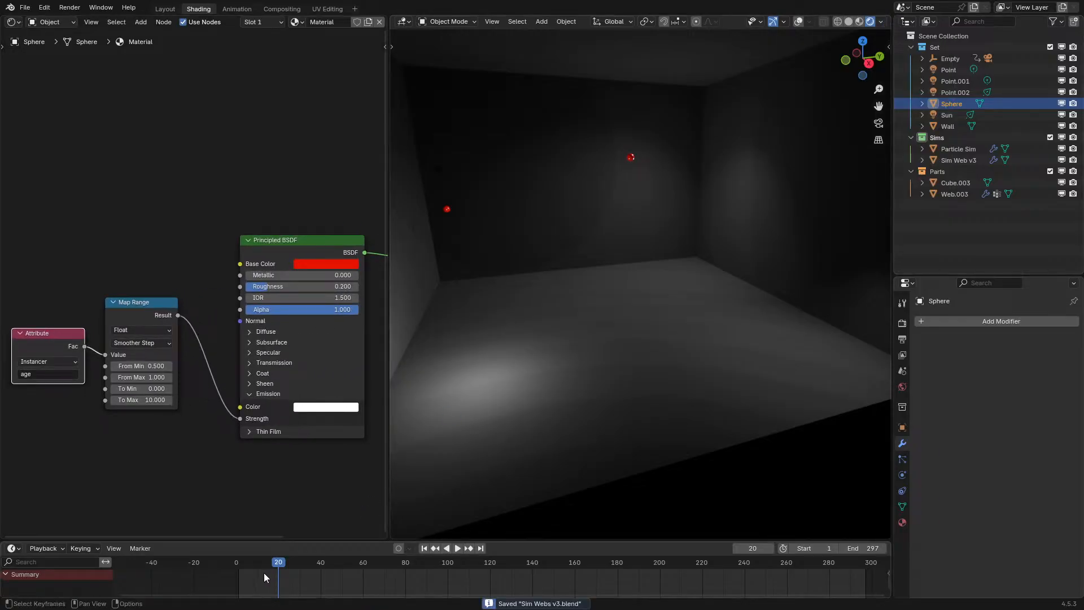
{"action": "key", "text": "space"}
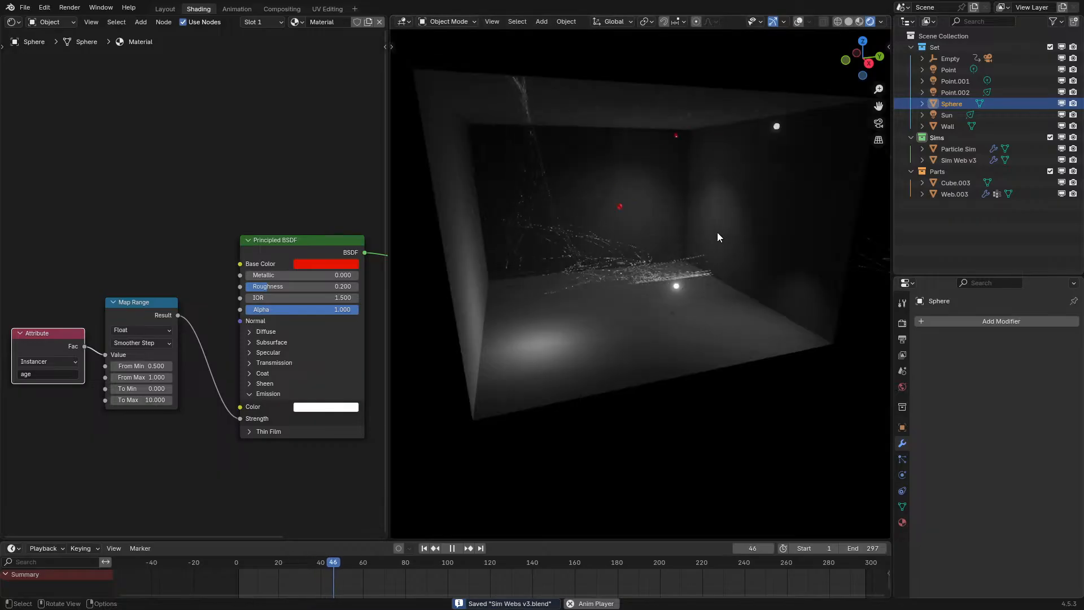
{"action": "key", "text": "space"}
- Try an orange emission color during playback and settle on a light red
{"action": "left_click", "coordinate": [326, 407]}
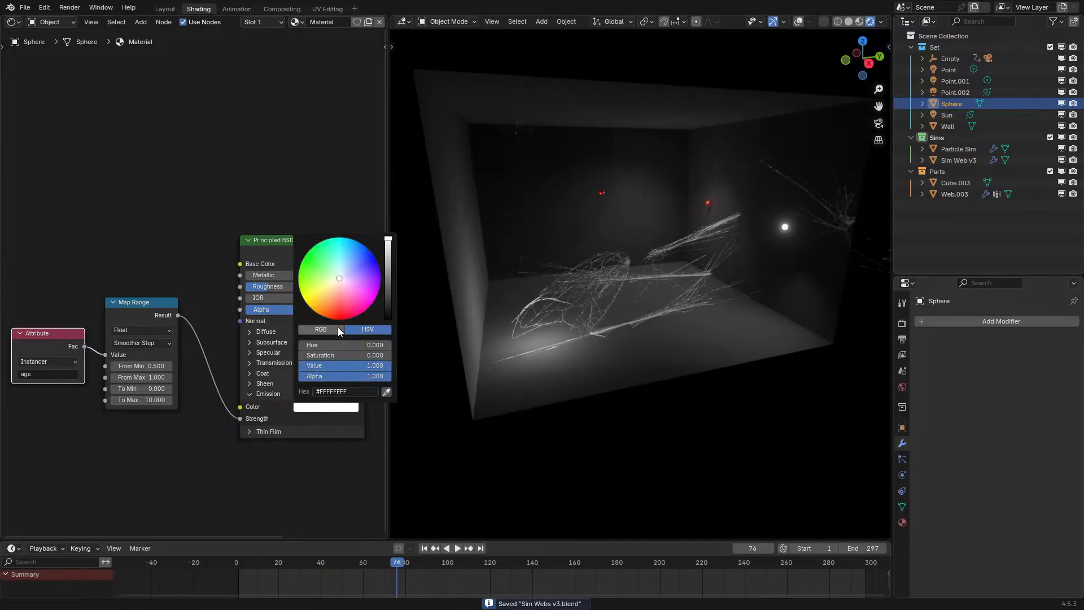
{"action": "key", "text": "space"}
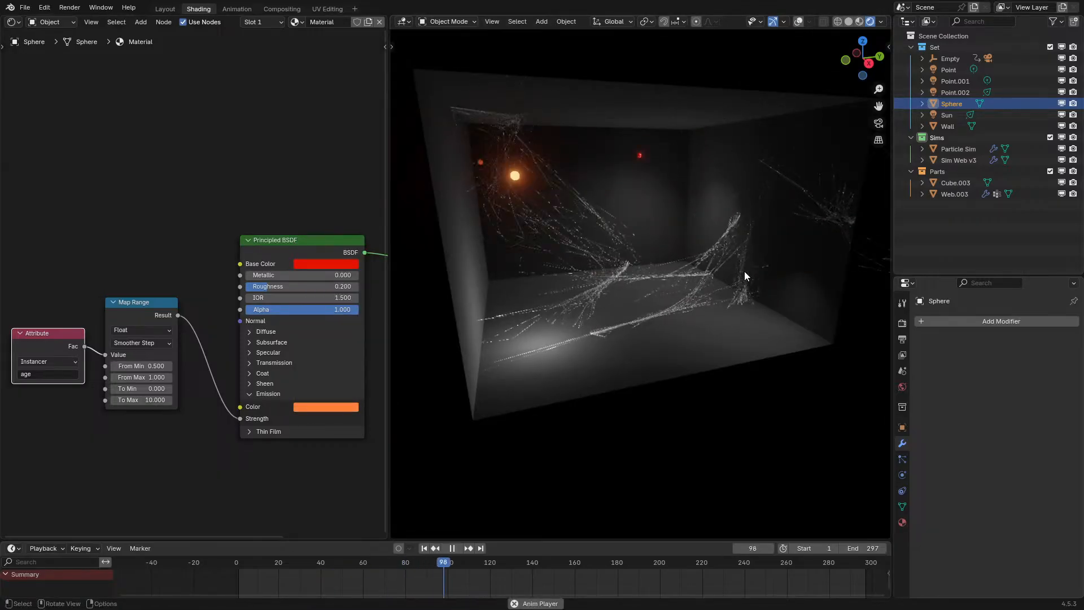
{"action": "left_click", "coordinate": [337, 404]}
{"action": "left_click_drag", "start_coordinate": [301, 345], "coordinate": [298, 345]}
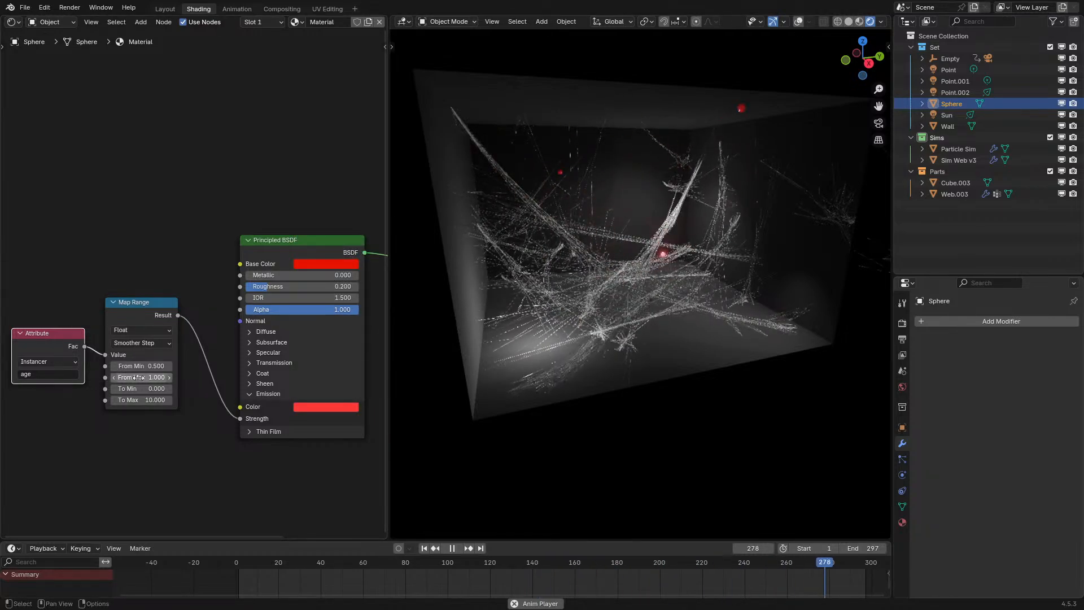
- Add a 1D Noise Texture below the Attribute node, with the age Fac feeding its W input
{"action": "middle_click_drag", "start_coordinate": [65, 345], "coordinate": [154, 234]}
{"action": "scroll", "coordinate": [155, 235], "scroll_direction": "up", "scroll_amount": 3}
{"action": "left_click_drag", "start_coordinate": [178, 236], "coordinate": [111, 415]}
{"action": "type", "text": "noi"}
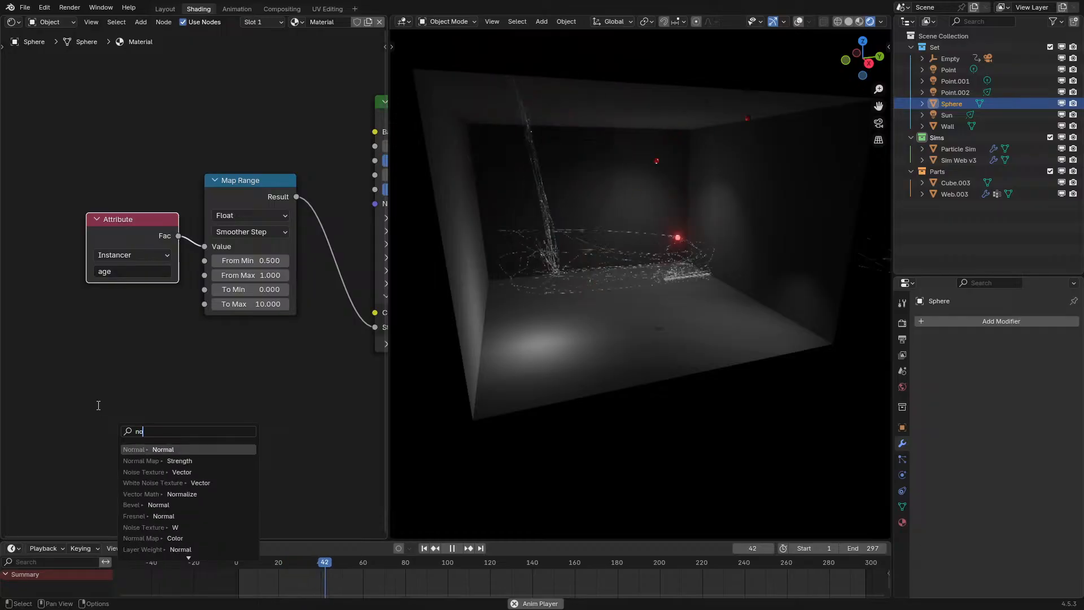
{"action": "left_click", "coordinate": [157, 449]}
{"action": "left_click", "coordinate": [145, 364]}
{"action": "scroll", "coordinate": [145, 385], "scroll_direction": "up", "scroll_amount": 2, "text": "ctrl"}
{"action": "left_click_drag", "start_coordinate": [179, 236], "coordinate": [99, 433]}
- Add a Multiply math node fed by the Map Range result, collapsed and placed just below Map Range
{"action": "left_click_drag", "start_coordinate": [296, 197], "coordinate": [256, 411]}
{"action": "type", "text": "mul"}
{"action": "left_click", "coordinate": [279, 422]}
{"action": "key", "text": "h"}
{"action": "key", "text": "g"}
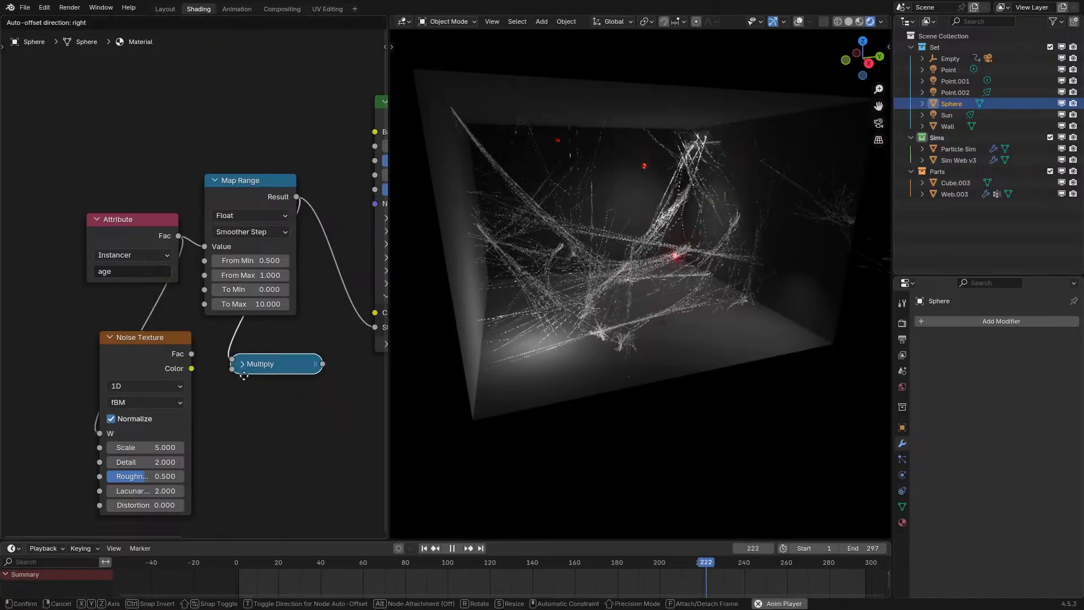
{"action": "left_click", "coordinate": [234, 368]}
- Route the noise Fac through a second Map Range into Multiply, and connect Multiply to the Emission Strength
{"action": "left_click_drag", "start_coordinate": [192, 354], "coordinate": [219, 410]}
{"action": "type", "text": "map"}
{"action": "key", "text": "Return"}
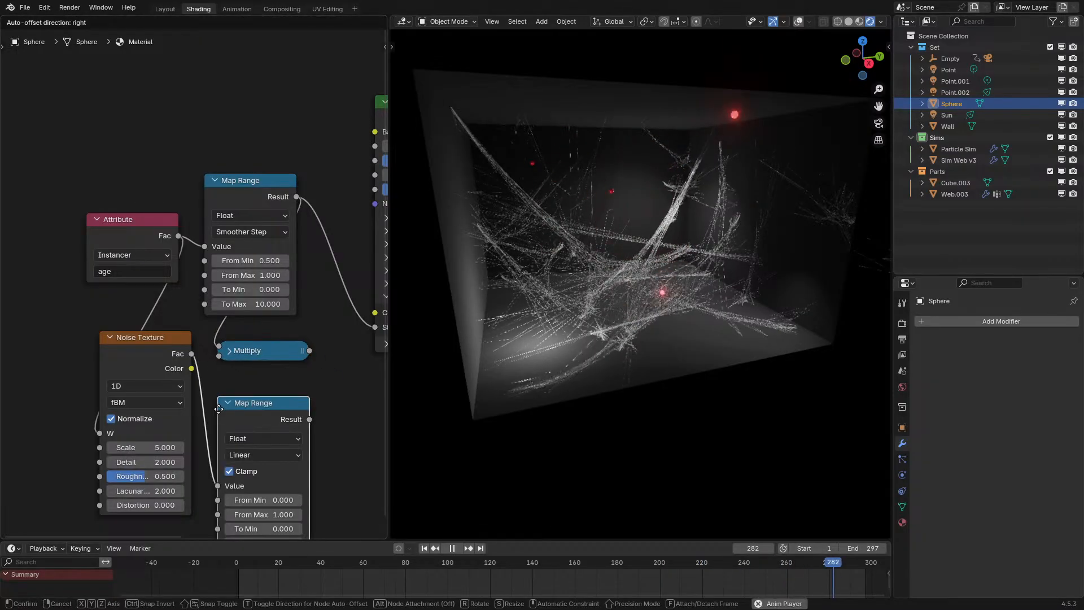
{"action": "left_click", "coordinate": [268, 406]}
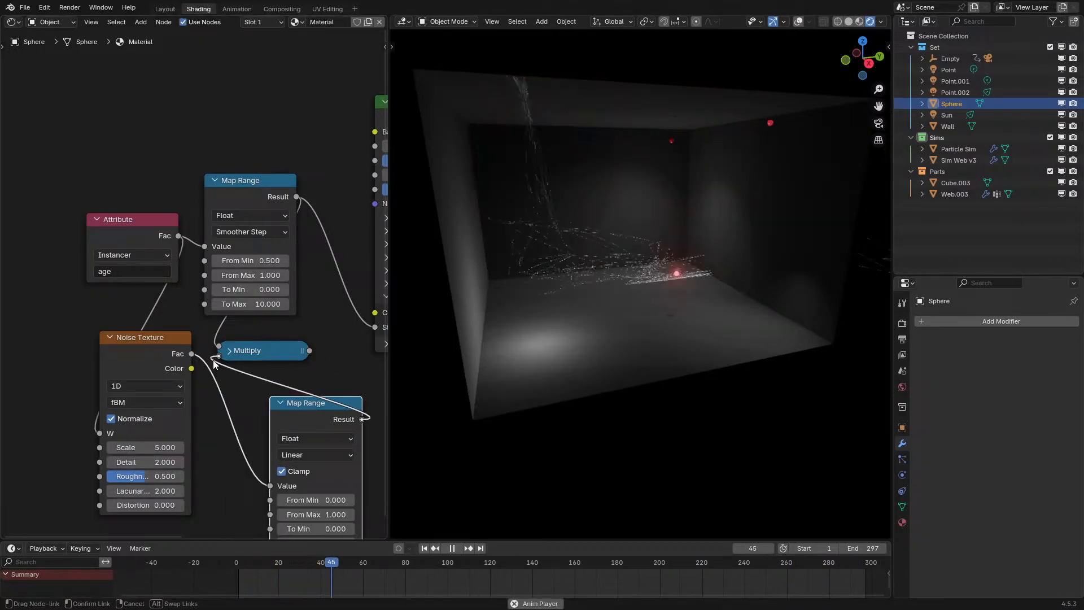
{"action": "key", "text": "g"}
{"action": "left_click", "coordinate": [269, 378]}
{"action": "left_click_drag", "start_coordinate": [310, 350], "coordinate": [366, 327]}
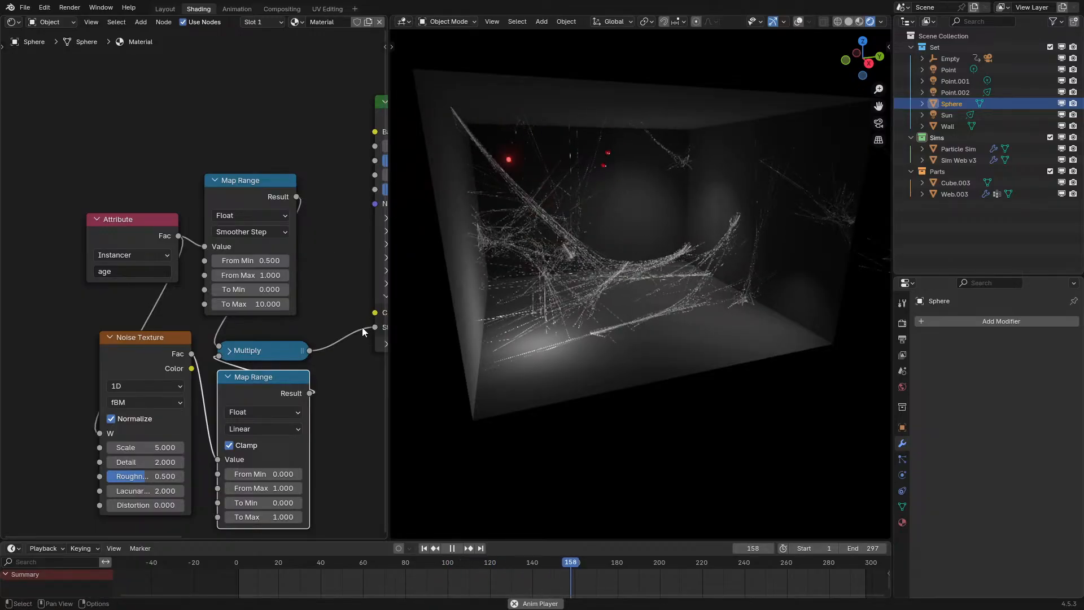
- Set the noise to scale 10 and detail 0, and preview the second Map Range with From Min 0.2 and From Max 0.8
{"action": "key", "text": "space"}
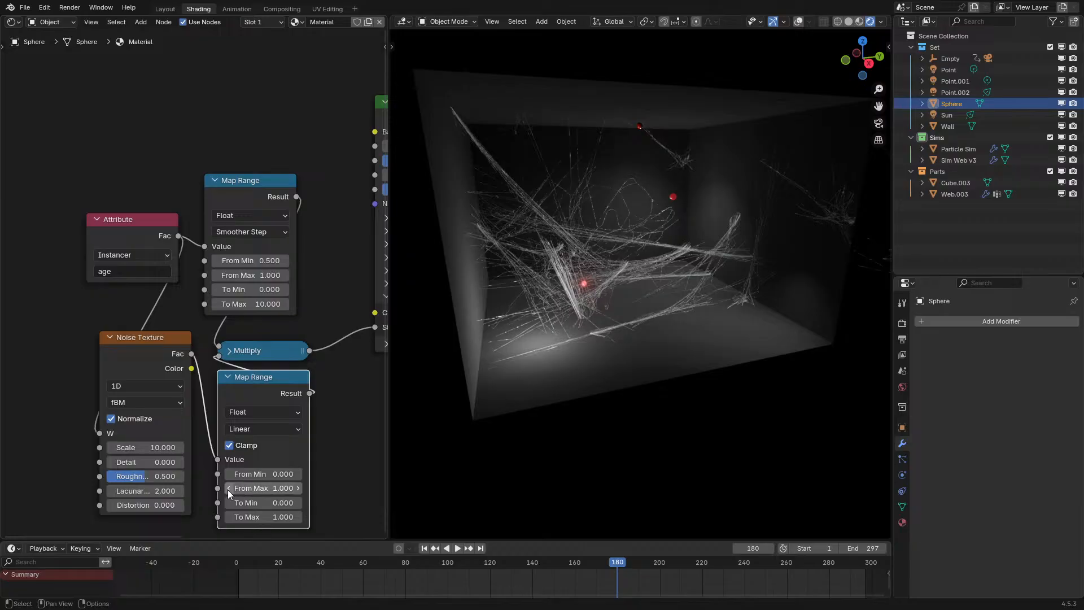
{"action": "key", "text": "space"}
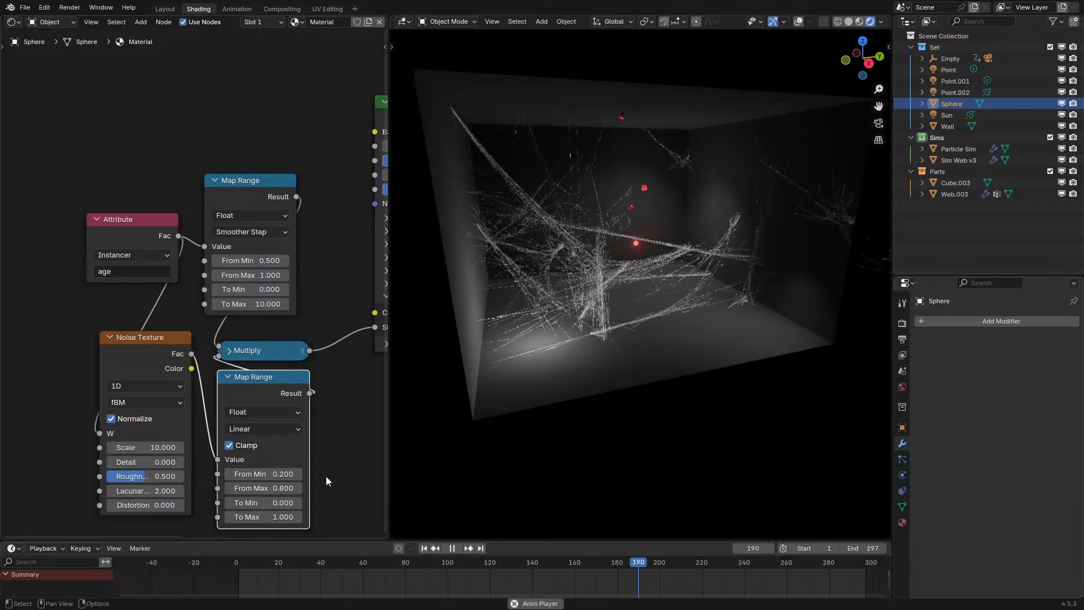
{"action": "key", "text": "space"}
{"action": "key", "text": "space"}
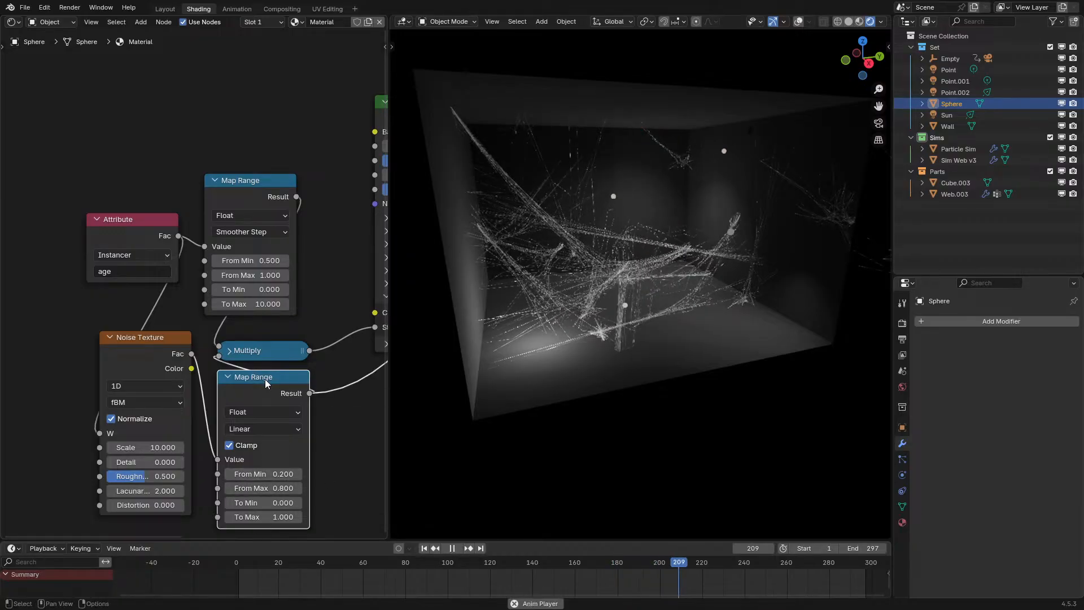
{"action": "key", "text": "space"}
- Replace the second Map Range with a Greater Than math node fed by the noise Fac
{"action": "left_click_drag", "start_coordinate": [192, 353], "coordinate": [374, 476]}
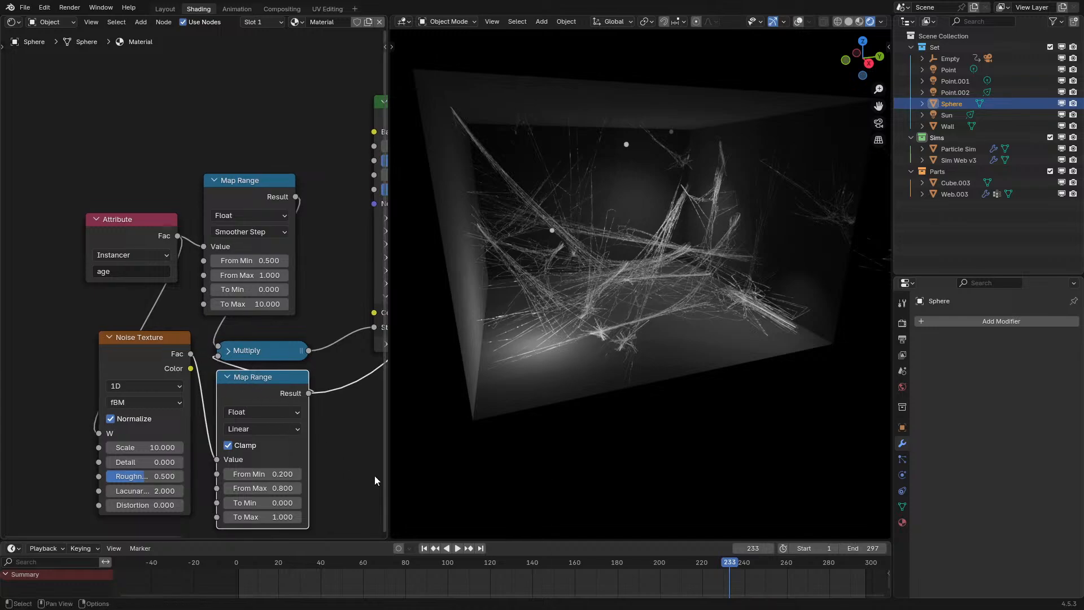
{"action": "left_click_drag", "start_coordinate": [309, 483], "coordinate": [340, 492]}
{"action": "type", "text": "gre"}
{"action": "key", "text": "Return"}
{"action": "left_click", "coordinate": [350, 494]}
{"action": "key", "text": "x"}
{"action": "middle_click_drag", "start_coordinate": [349, 473], "coordinate": [255, 442]}
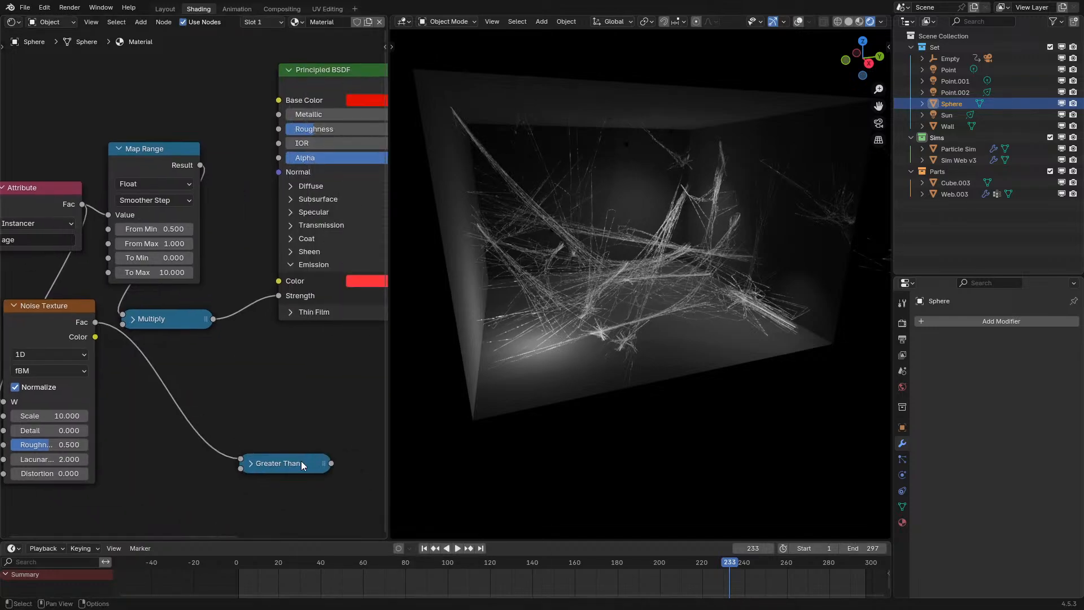
- Expand and preview the Greater Than node beside the Noise Texture during playback, and set the noise scale to 15
{"action": "left_click", "coordinate": [310, 466], "text": "ctrl+shift"}
{"action": "left_click_drag", "start_coordinate": [314, 467], "coordinate": [236, 403]}
{"action": "key", "text": "h"}
{"action": "key", "text": "space"}
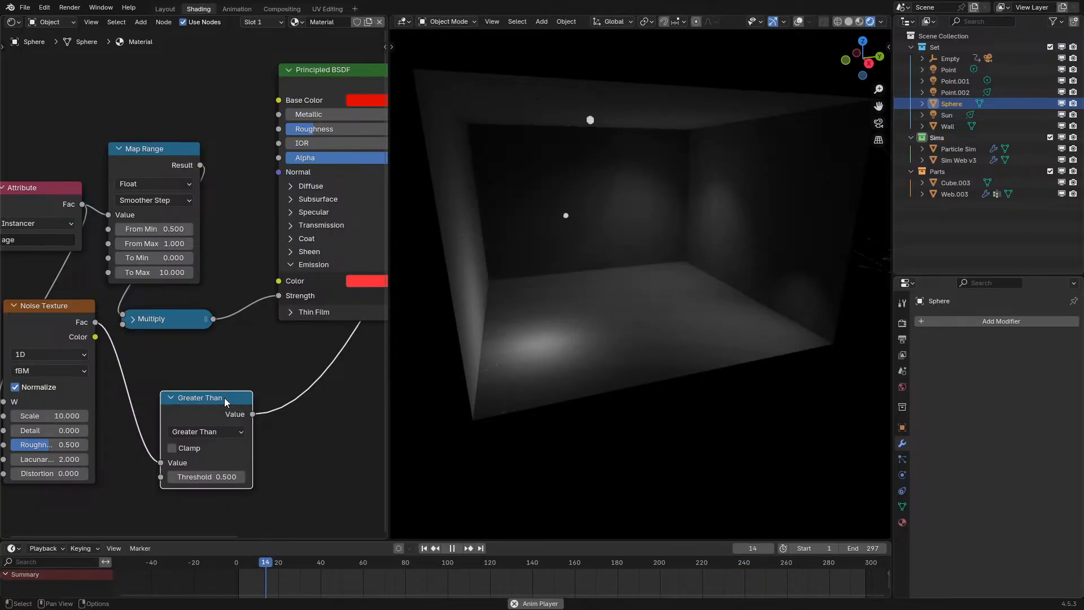
{"action": "key", "text": "space"}
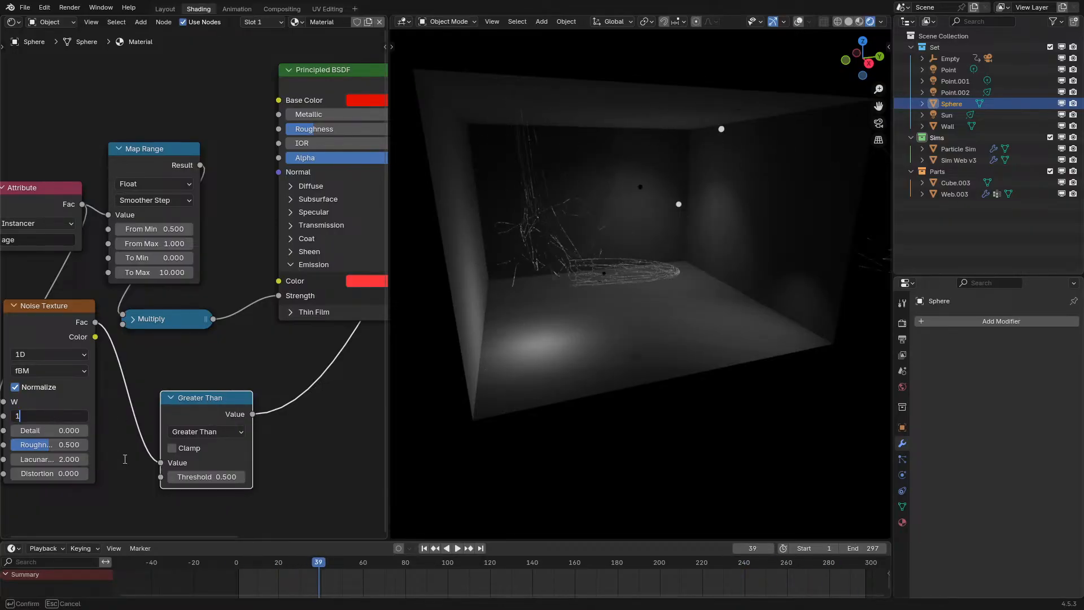
{"action": "key", "text": "space"}
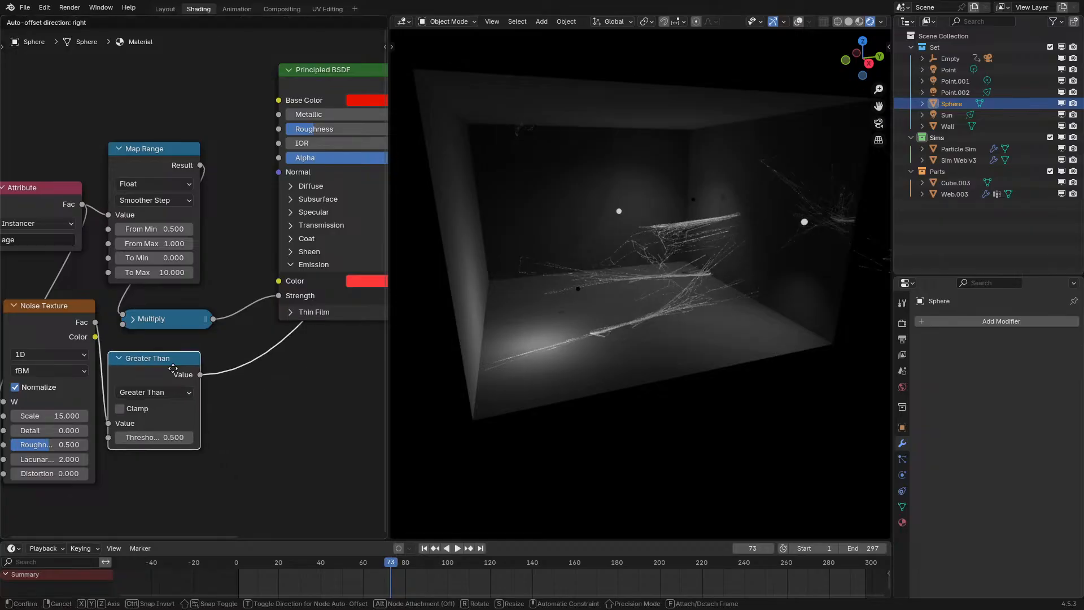
- Connect the Greater Than Value to the second input of Multiply, preview the Principled BSDF, and play the animation
{"action": "left_click_drag", "start_coordinate": [124, 345], "coordinate": [123, 324]}
{"action": "scroll", "coordinate": [192, 282], "scroll_direction": "down", "scroll_amount": 3}
{"action": "left_click", "coordinate": [310, 117], "text": "ctrl+shift"}
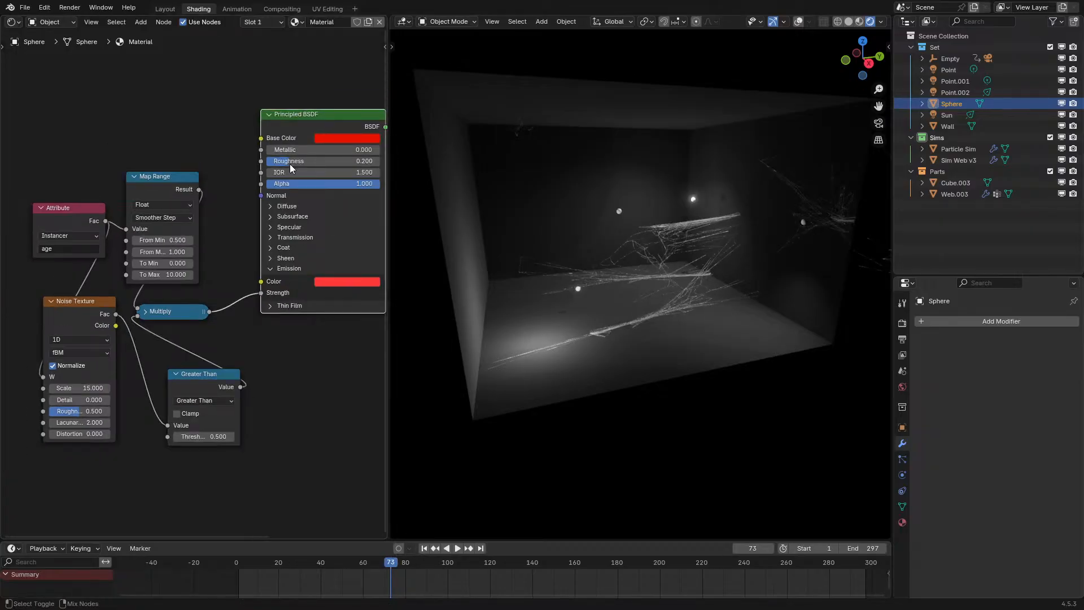
{"action": "left_click_drag", "start_coordinate": [207, 376], "coordinate": [188, 347]}
{"action": "key", "text": "space"}
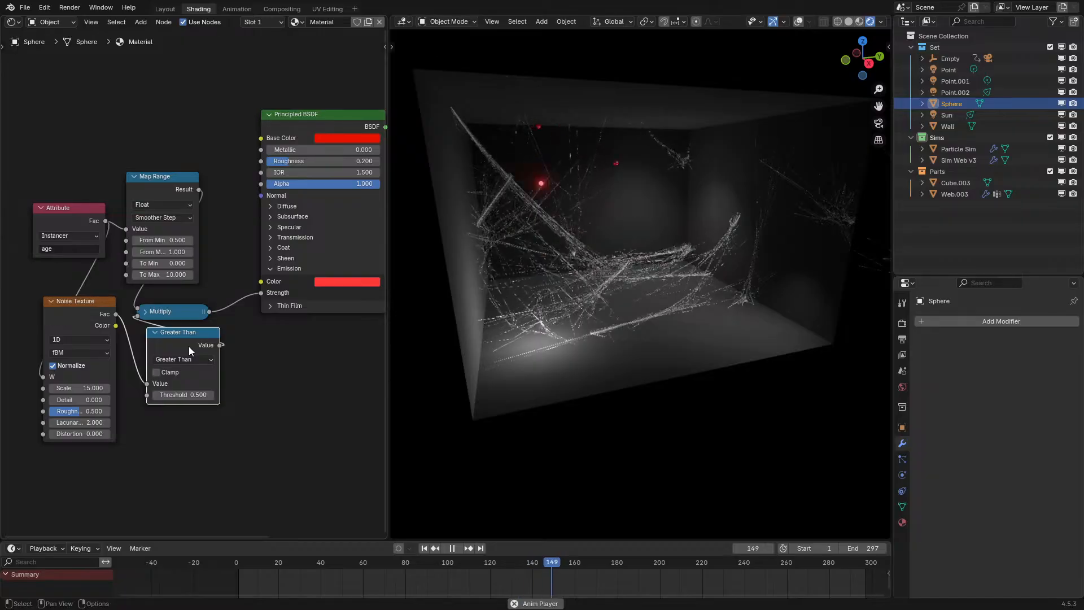
{"action": "scroll", "coordinate": [189, 344], "scroll_direction": "up", "scroll_amount": 4}
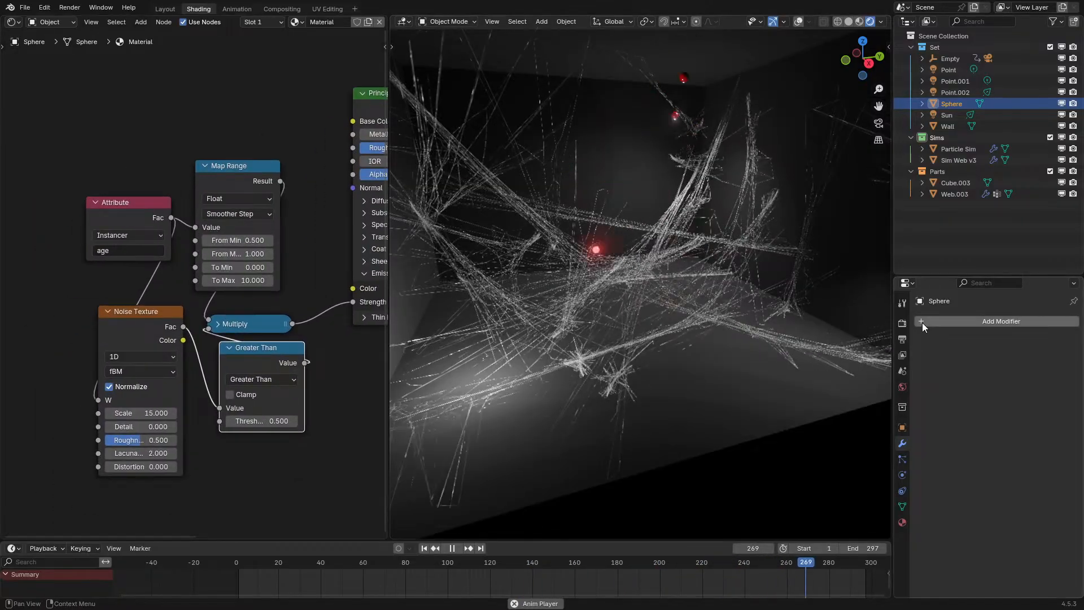
- Try Motion Blur in the render settings with a test render of frame 211, and turn it off again
{"action": "left_click", "coordinate": [902, 323]}
{"action": "left_click", "coordinate": [929, 583]}
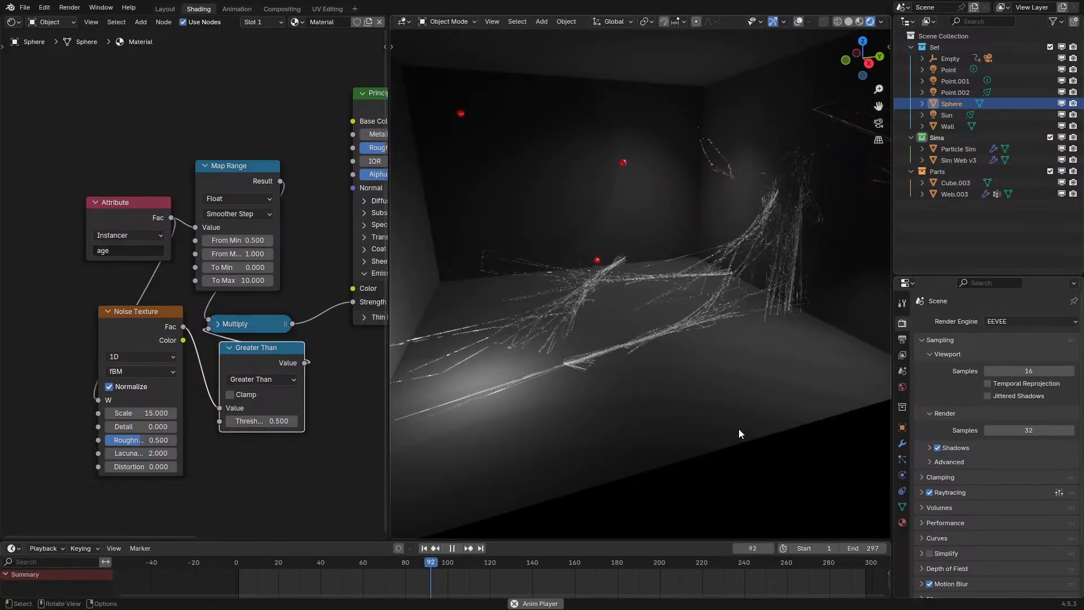
{"action": "left_click", "coordinate": [976, 580]}
{"action": "scroll", "coordinate": [959, 537], "scroll_direction": "down", "scroll_amount": 4}
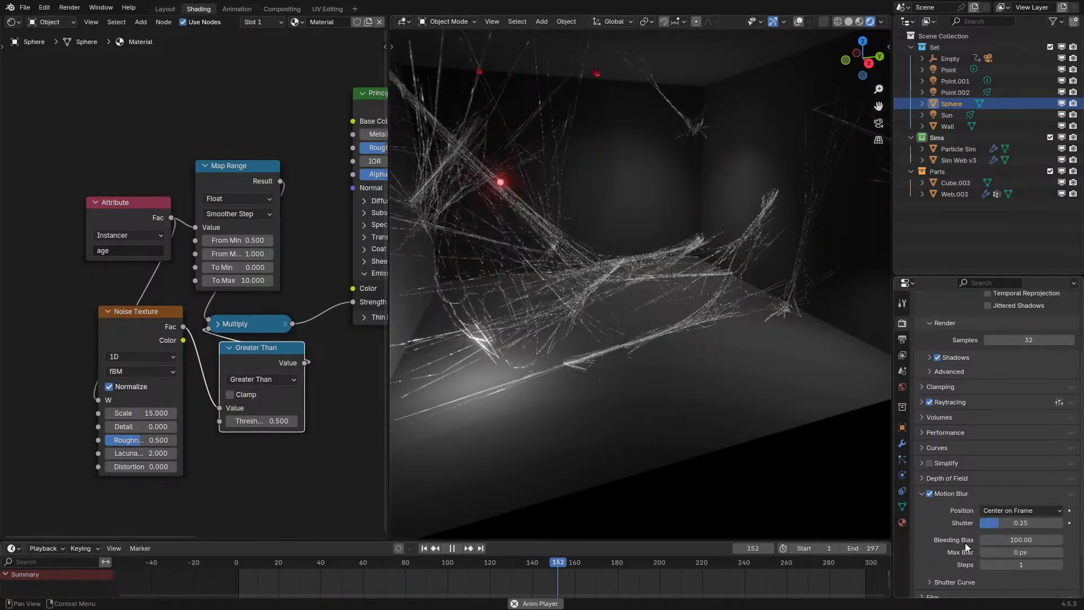
{"action": "key", "text": "space"}
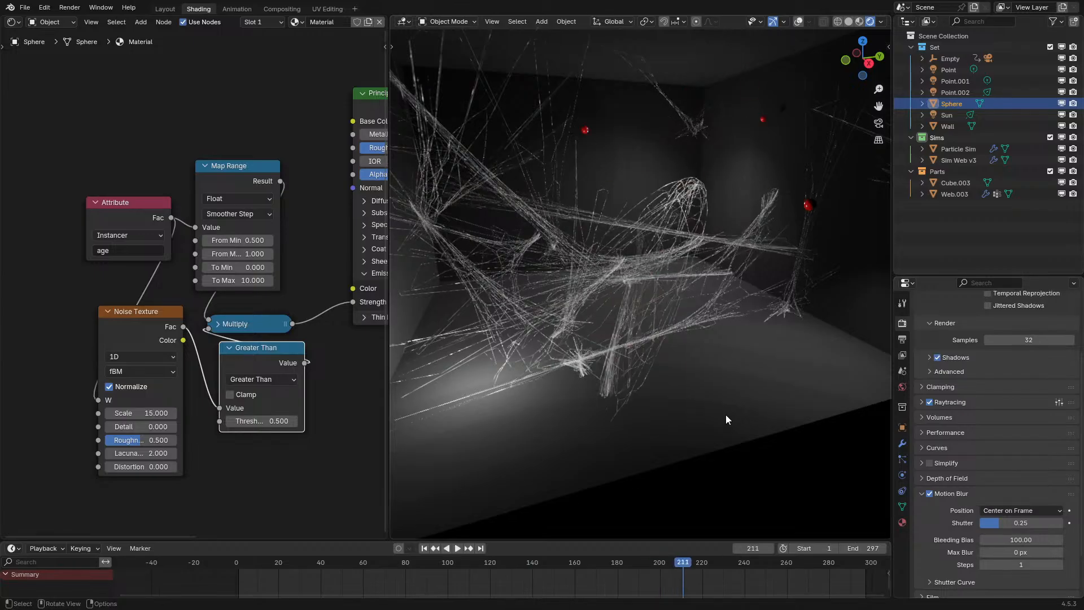
{"action": "key", "text": "F12"}
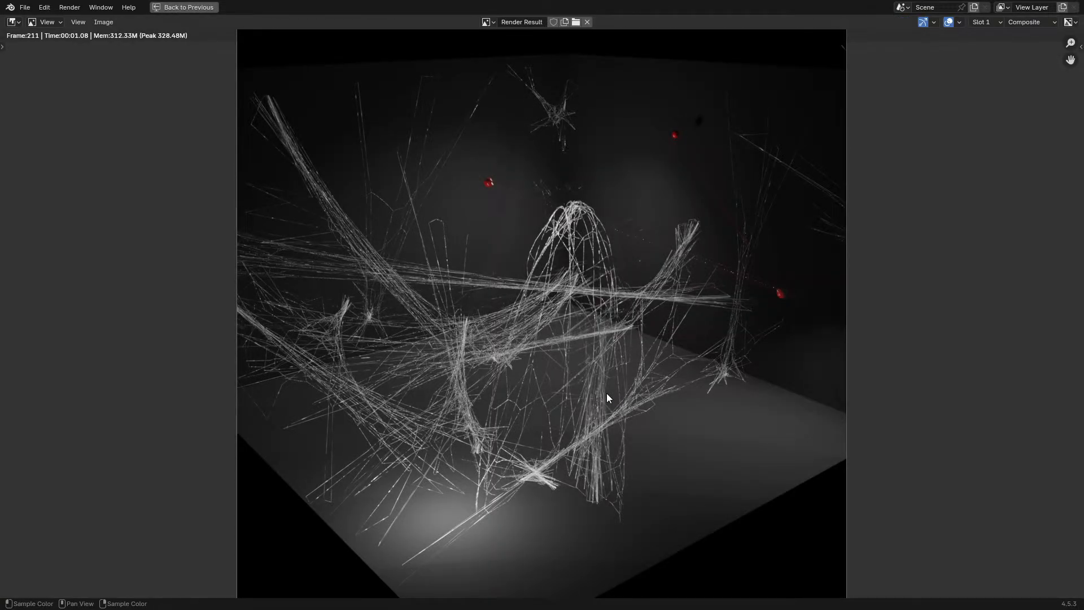
{"action": "key", "text": "Escape"}
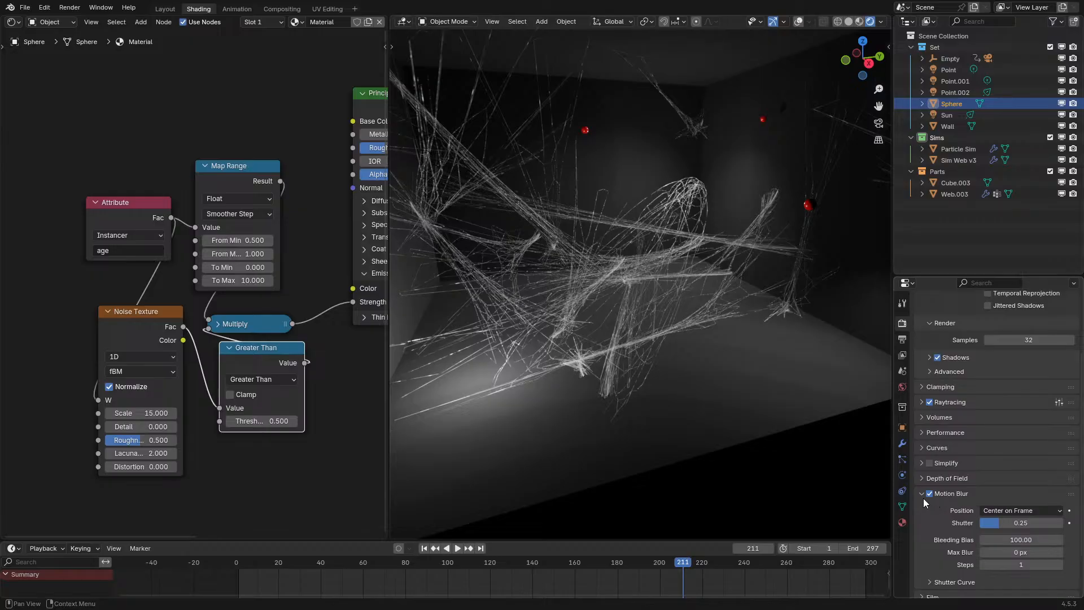
{"action": "left_click", "coordinate": [929, 494]}
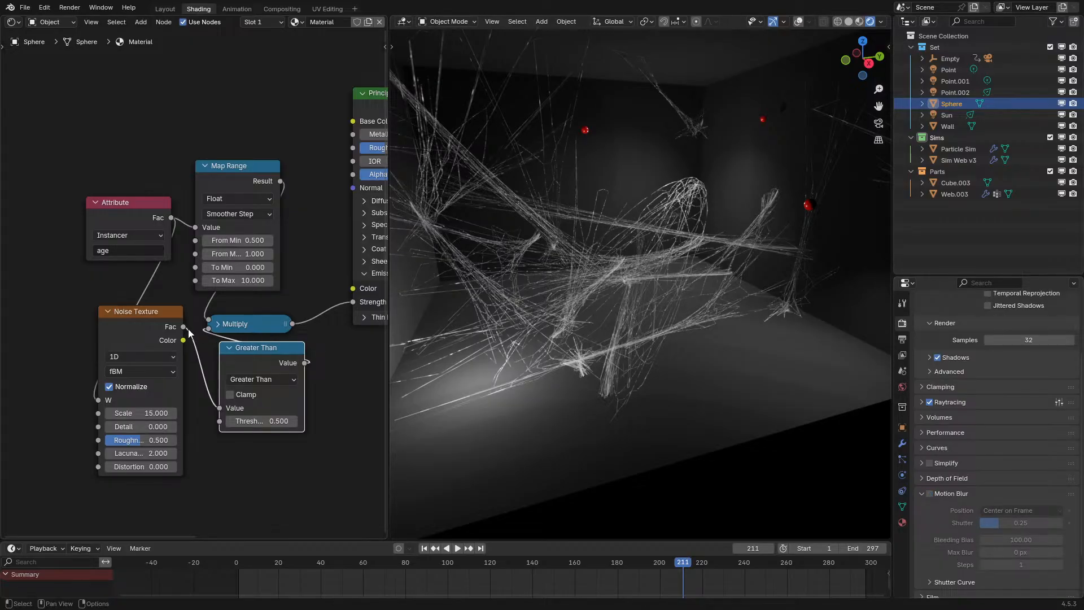
- Remove the Greater Than node while keeping the noise Fac linked directly to Multiply
{"action": "key", "text": "Delete"}
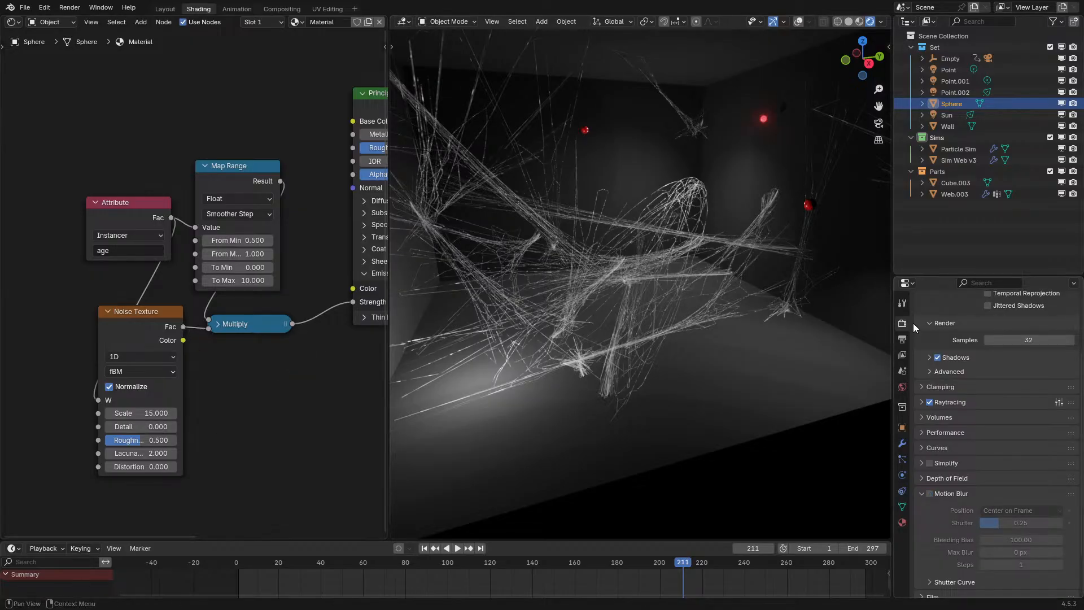
- Rename the Particle Sim object as Sim Particle
{"action": "left_click", "coordinate": [949, 158]}
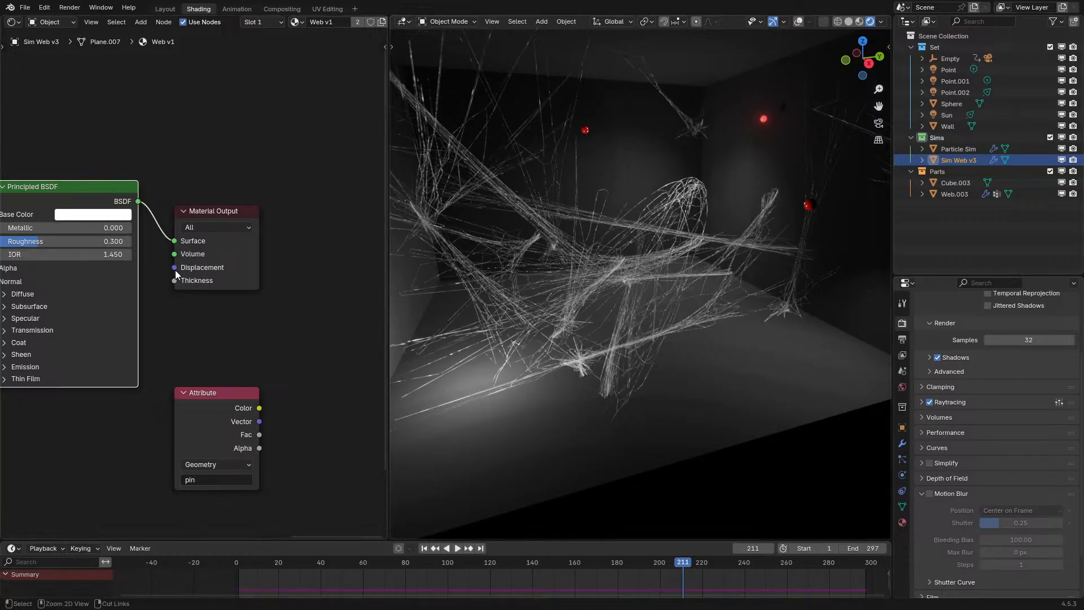
{"action": "left_click", "coordinate": [948, 149]}
{"action": "key", "text": "ctrl+space"}
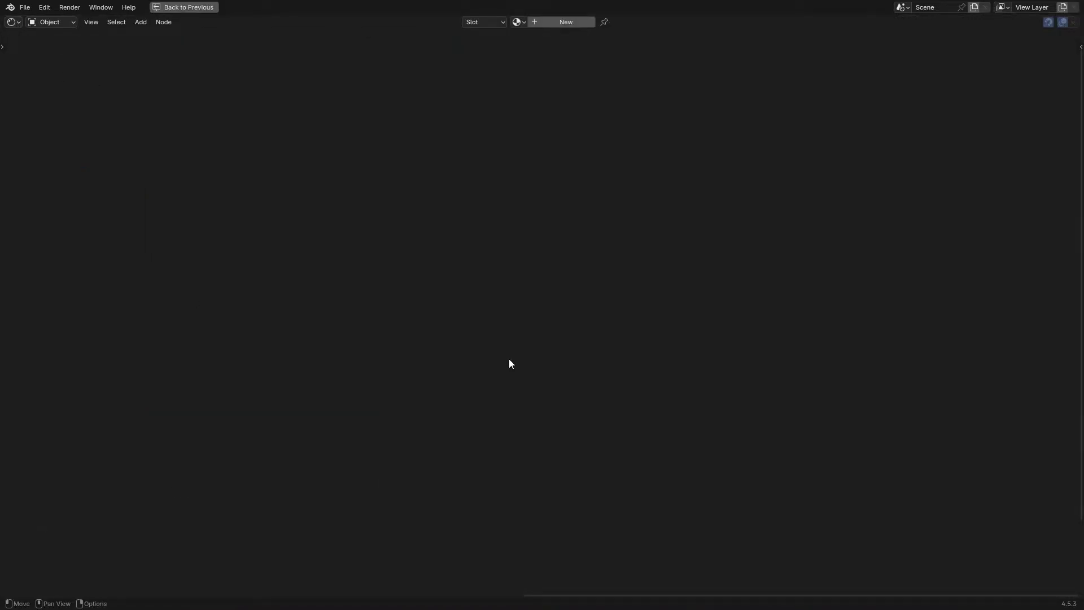
{"action": "key", "text": "ctrl+space"}
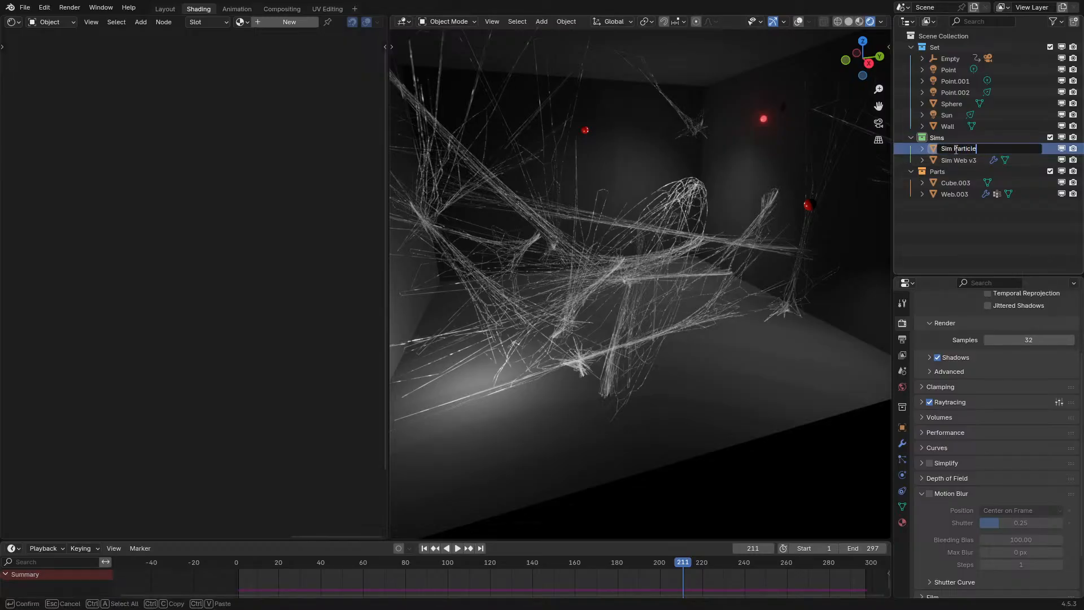
{"action": "key", "text": "Return"}
- Switch the shader editor to the Geometry Node Editor and show Sim Particle's point-creation nodes maximized
{"action": "left_click", "coordinate": [12, 22]}
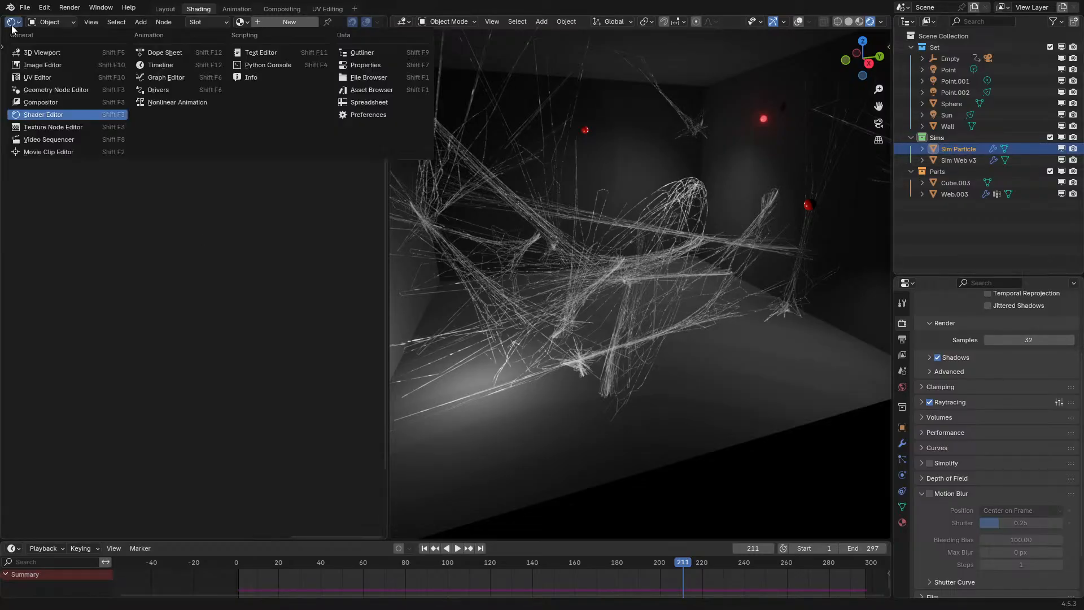
{"action": "left_click", "coordinate": [39, 114]}
{"action": "key", "text": "ctrl+space"}
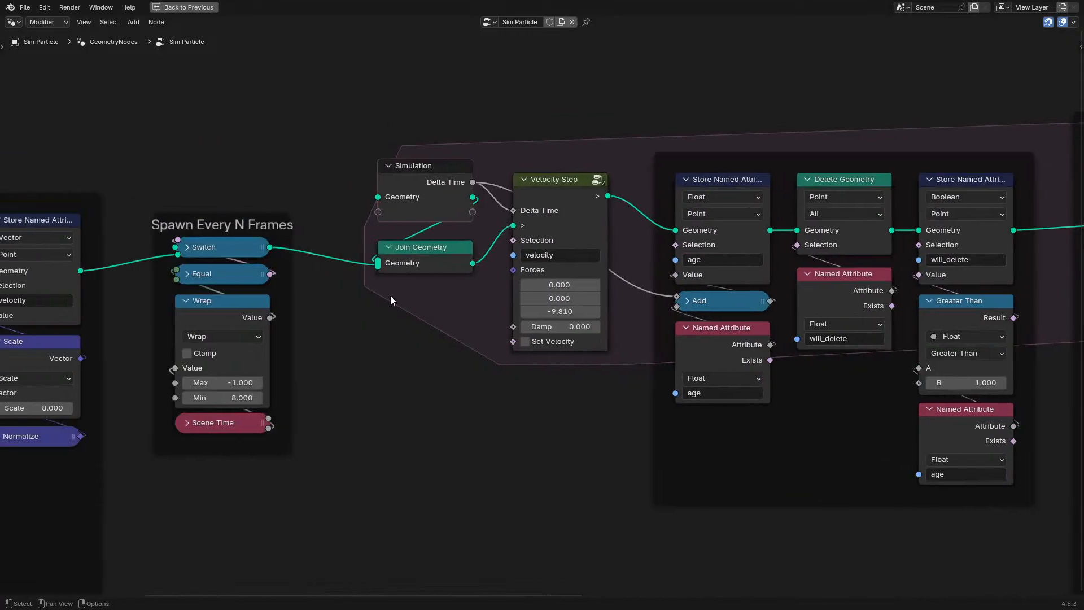
{"action": "scroll", "coordinate": [390, 296], "scroll_direction": "left", "scroll_amount": 10, "text": "ctrl"}
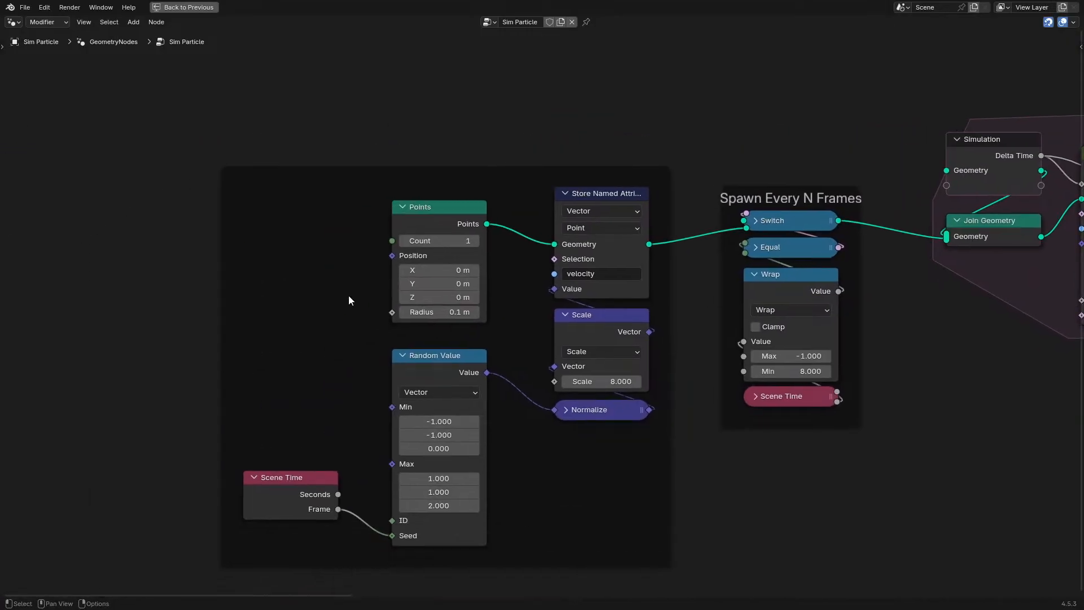
- Make room before the Spawn Every N Frames group and insert a Set ID node after the velocity Store Named Attribute
{"action": "left_click_drag", "start_coordinate": [252, 116], "coordinate": [835, 589]}
{"action": "key", "text": "g"}
{"action": "left_click", "coordinate": [320, 489]}
{"action": "left_click", "coordinate": [396, 429]}
{"action": "left_click_drag", "start_coordinate": [396, 433], "coordinate": [669, 433]}
{"action": "key", "text": "shift+a"}
{"action": "left_click", "coordinate": [389, 240]}
{"action": "type", "text": "set"}
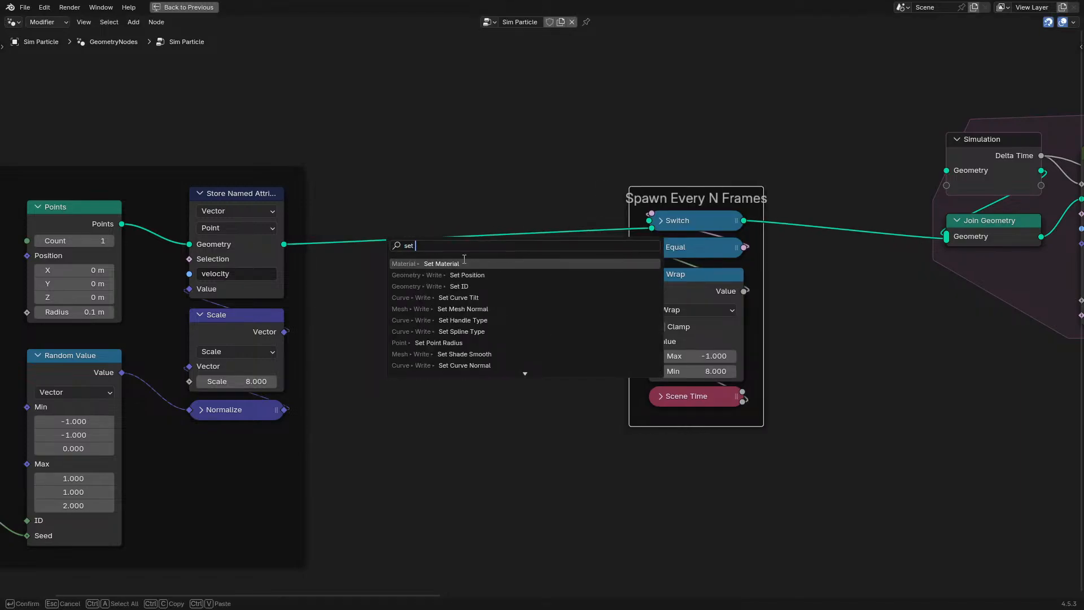
{"action": "left_click", "coordinate": [459, 286]}
{"action": "left_click", "coordinate": [293, 253]}
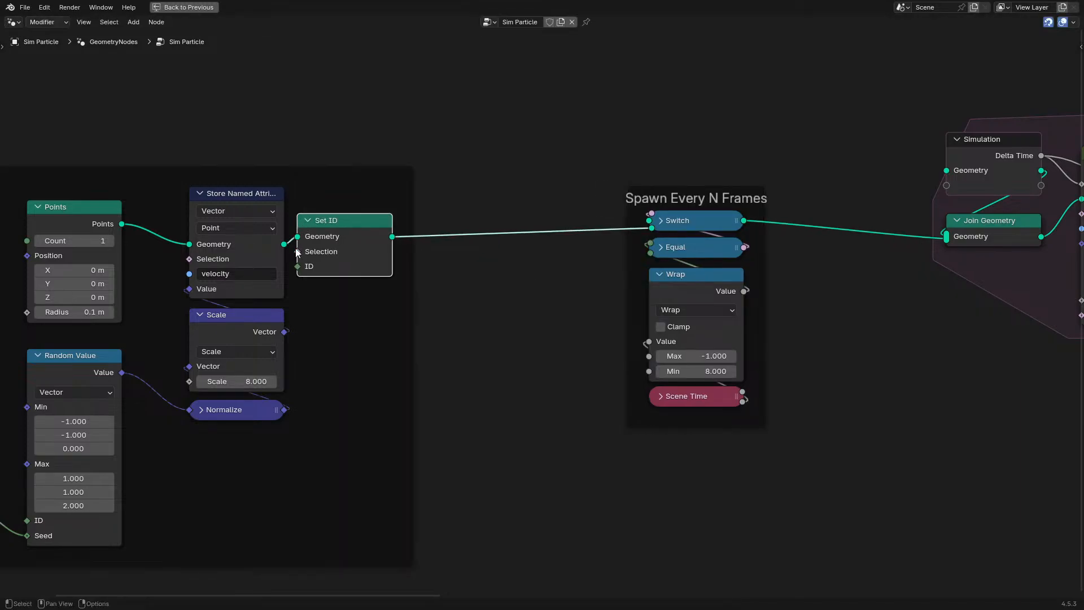
{"action": "key", "text": "shift+a"}
{"action": "type", "text": "r"}
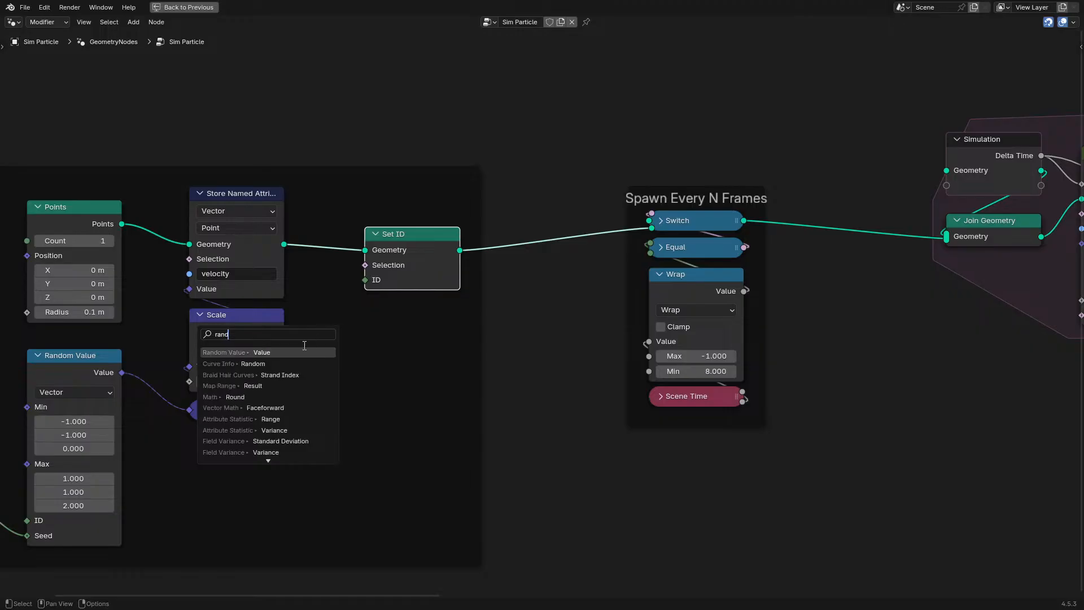
{"action": "type", "text": "and"}
{"action": "key", "text": "Return"}
{"action": "left_click", "coordinate": [412, 381]}
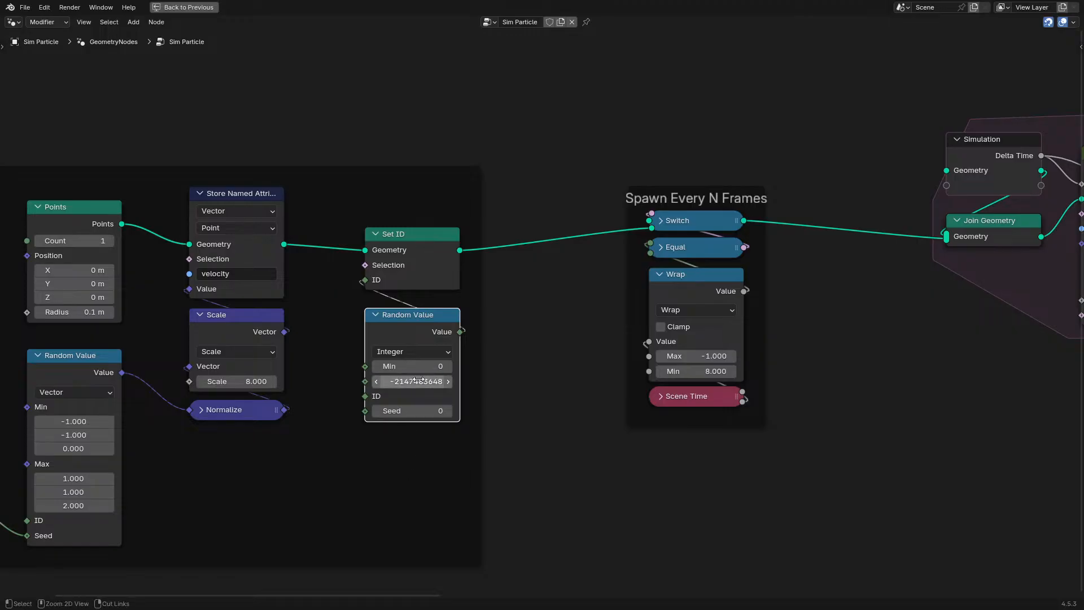
{"action": "double_click", "coordinate": [418, 382]}
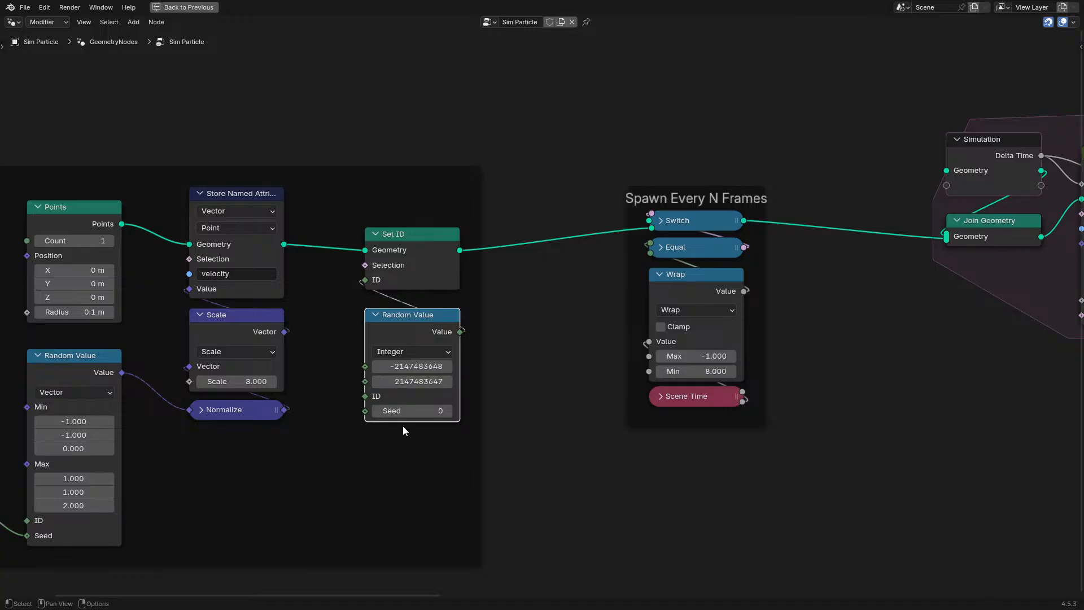
- Drive the Integer Random Value's Seed with a Scene Time Frame output, and restore the normal workspace layout
{"action": "left_click_drag", "start_coordinate": [366, 412], "coordinate": [333, 457]}
{"action": "type", "text": "s"}
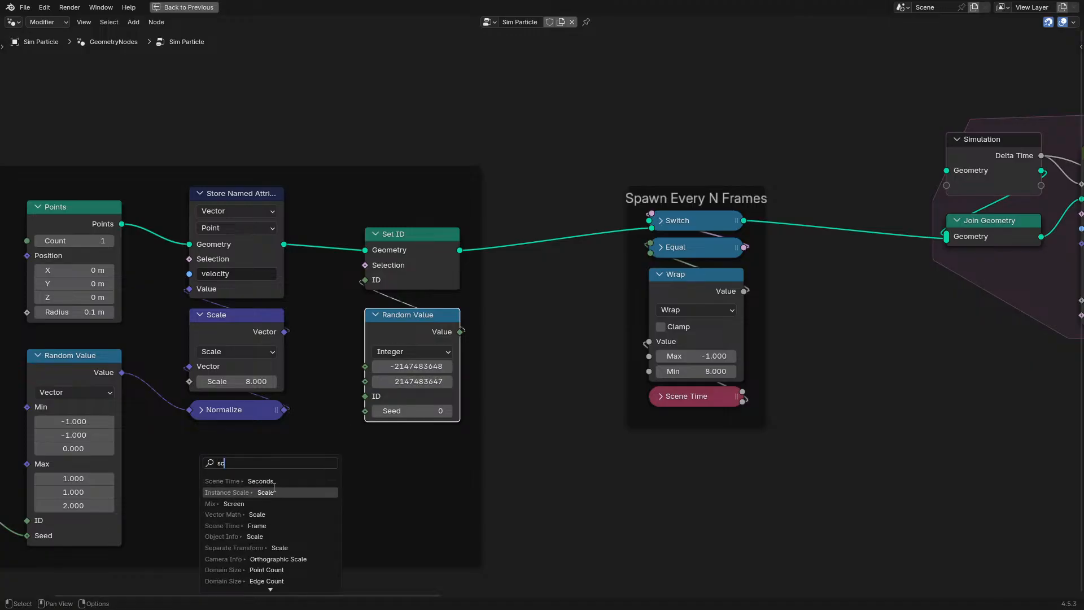
{"action": "type", "text": "c"}
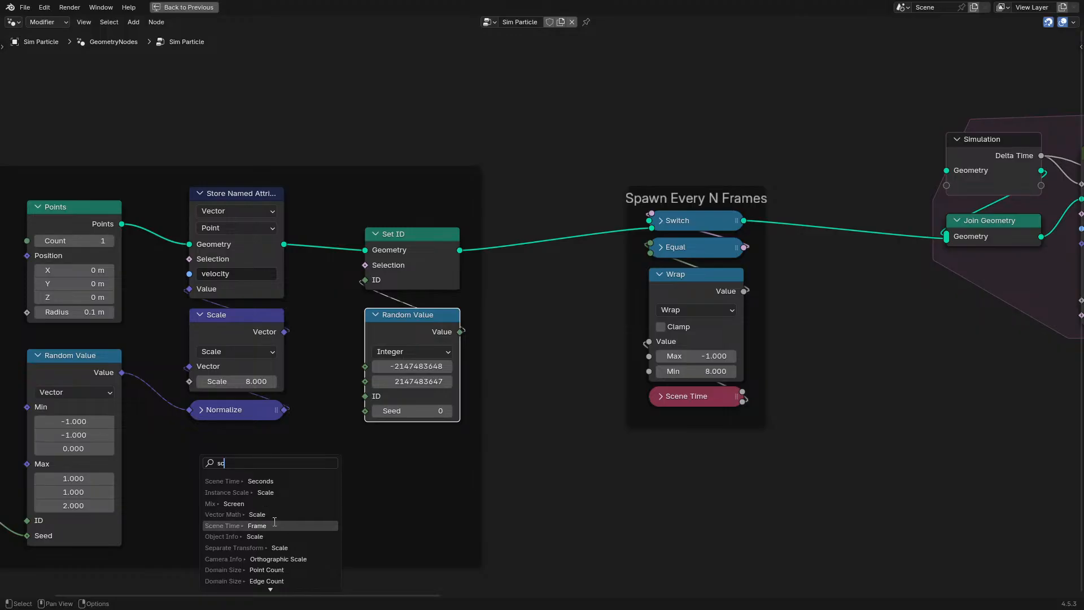
{"action": "left_click", "coordinate": [272, 525]}
{"action": "left_click", "coordinate": [391, 506]}
{"action": "left_click_drag", "start_coordinate": [330, 486], "coordinate": [435, 340]}
{"action": "key", "text": "ctrl+space"}
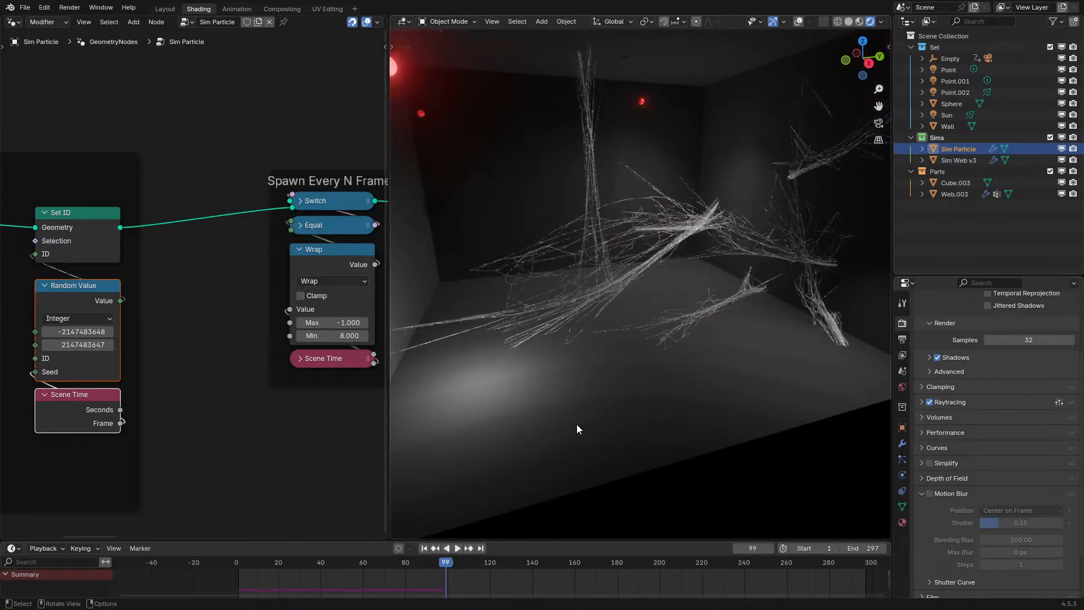
- Compare test renders of frame 99 with Motion Blur off and on, and leave Motion Blur disabled
{"action": "key", "text": "F12"}
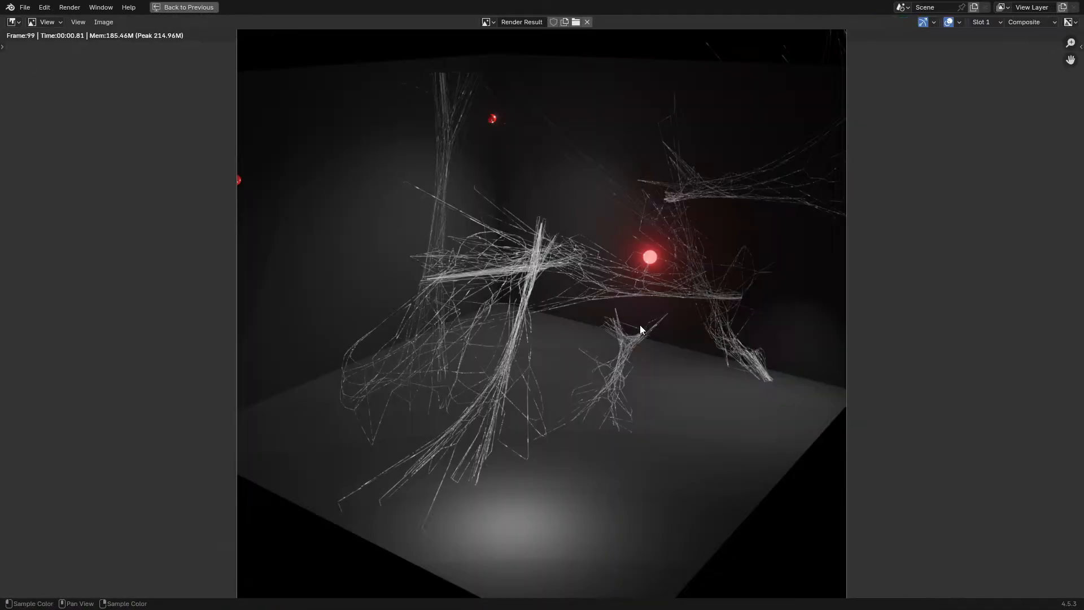
{"action": "key", "text": "Escape"}
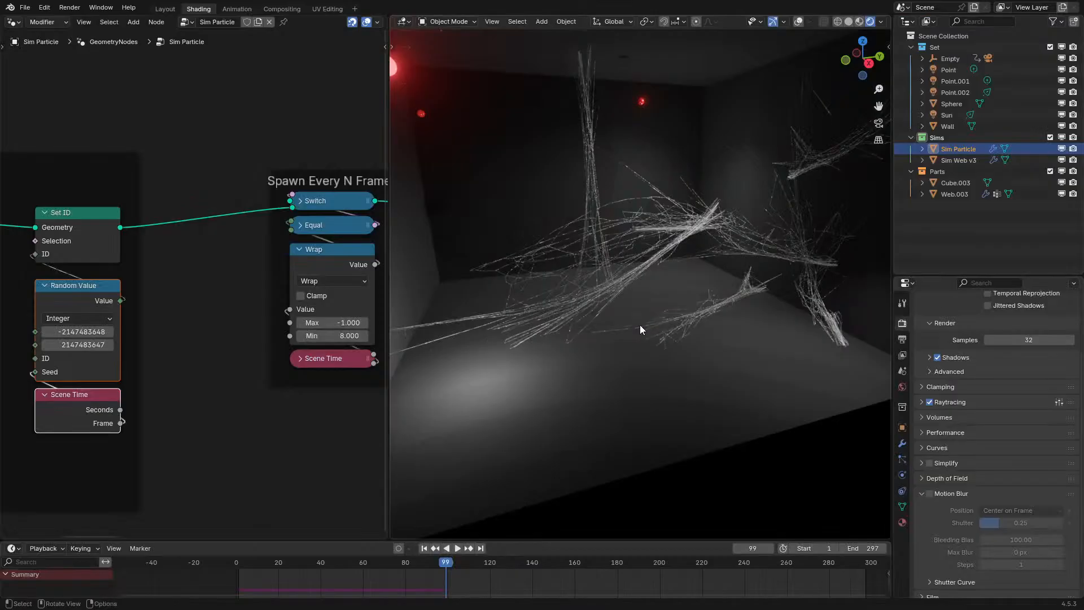
{"action": "left_click", "coordinate": [933, 495]}
{"action": "key", "text": "F12"}
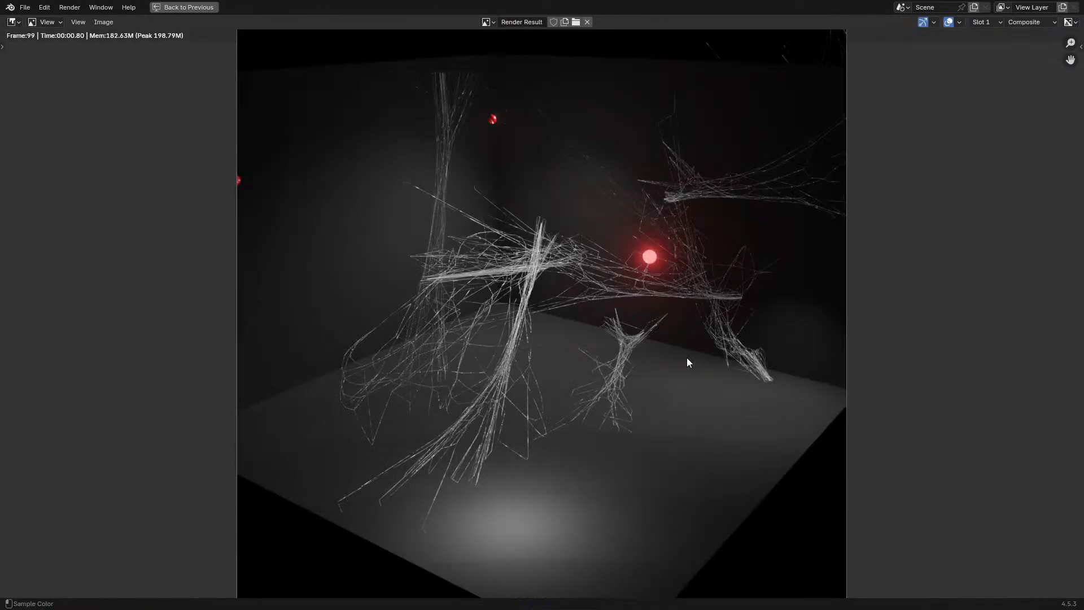
{"action": "key", "text": "Escape"}
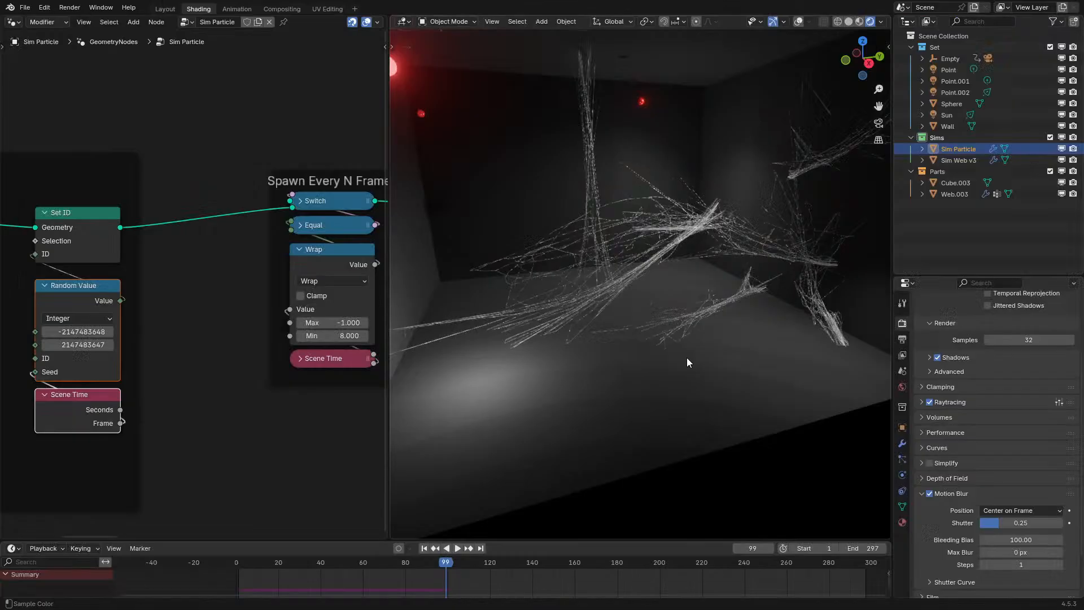
{"action": "left_click", "coordinate": [937, 495]}
{"action": "left_click", "coordinate": [929, 529]}
- Play the animation and move the Set ID, Random Value and Scene Time nodes closer to the velocity Store Named Attribute
{"action": "key", "text": "space"}
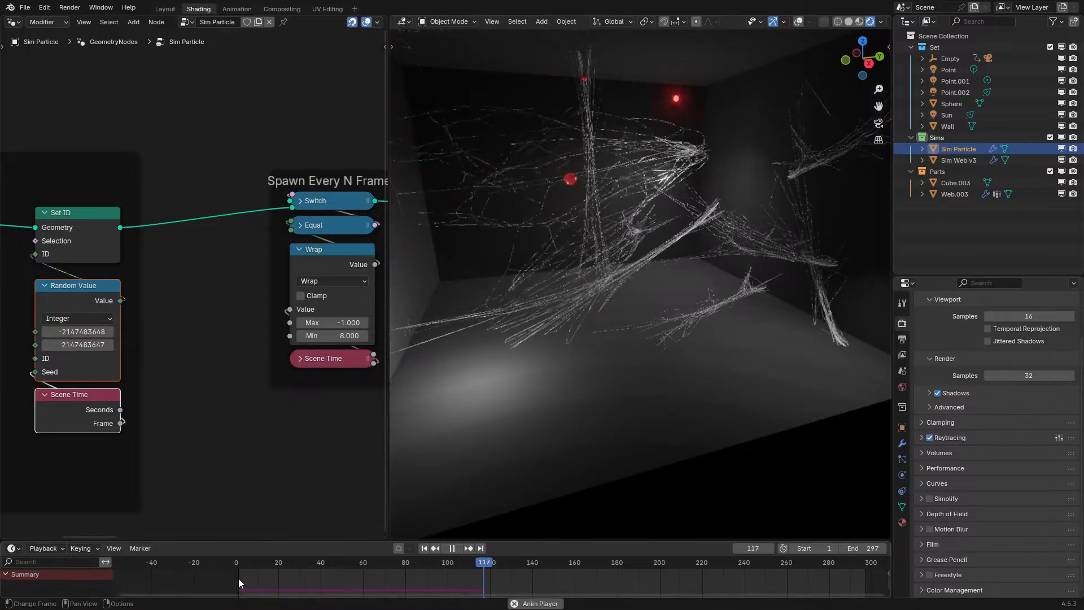
{"action": "middle_click_drag", "start_coordinate": [469, 396], "coordinate": [677, 286]}
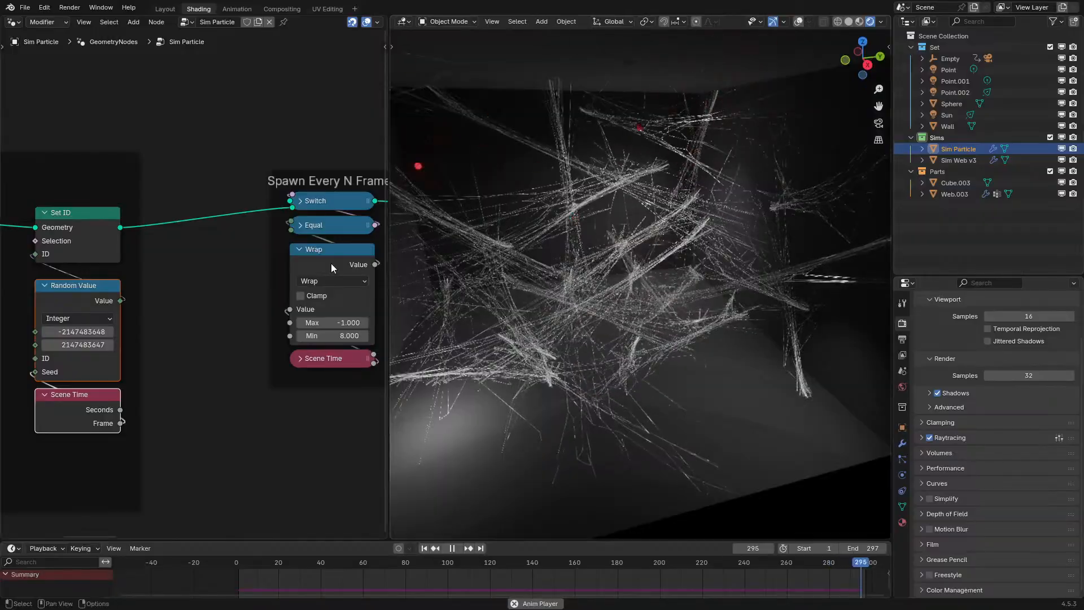
{"action": "middle_click_drag", "start_coordinate": [208, 293], "coordinate": [364, 280]}
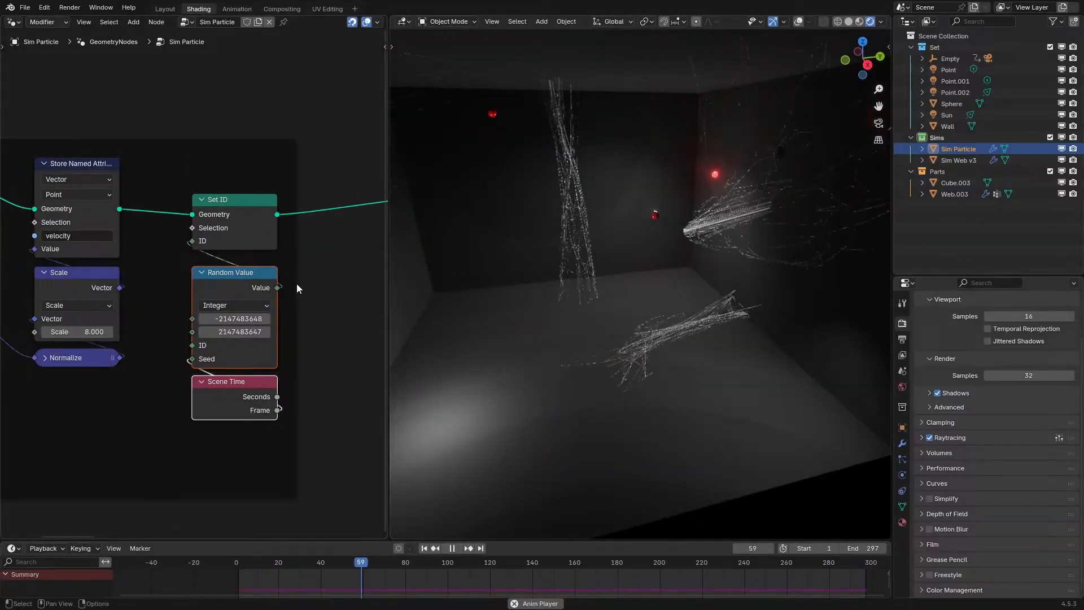
{"action": "left_click_drag", "start_coordinate": [185, 178], "coordinate": [275, 442]}
{"action": "key", "text": "g"}
{"action": "left_click", "coordinate": [202, 368]}
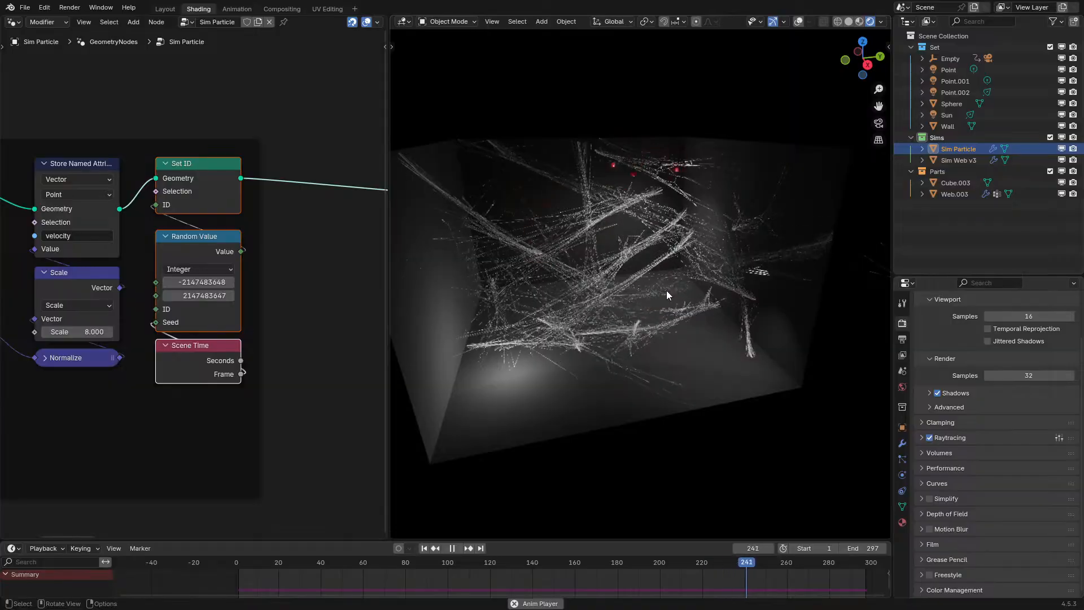
{"action": "key", "text": "space"}
- Set the Mix factor in the Sim Web v3 node tree to 0.900 and replay the animation from the start
{"action": "left_click", "coordinate": [945, 160]}
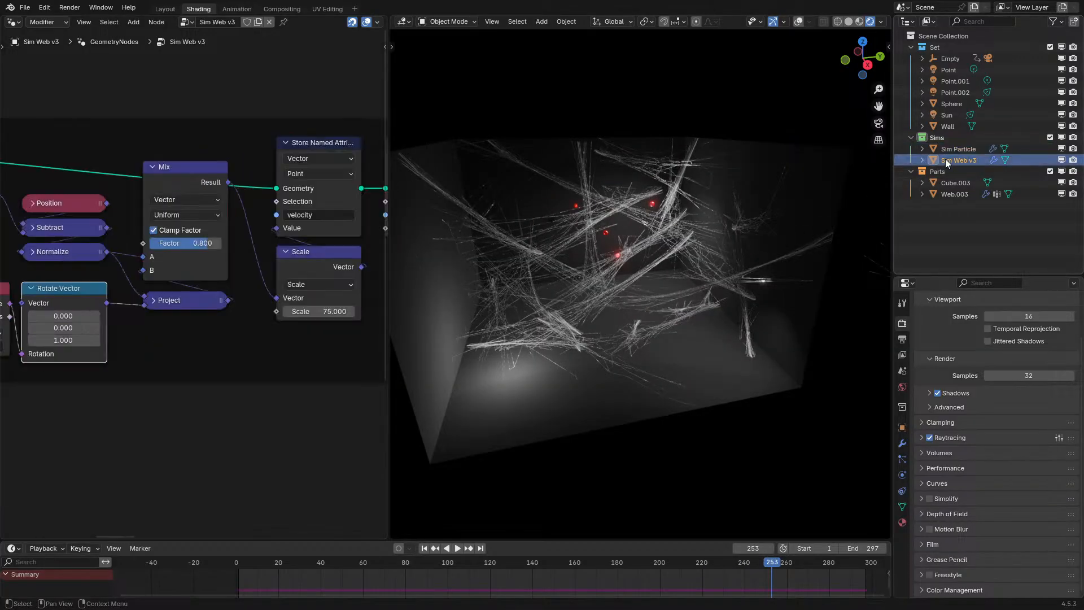
{"action": "scroll", "coordinate": [217, 280], "scroll_direction": "down", "scroll_amount": 1}
{"action": "key", "text": "ctrl+space"}
{"action": "left_click_drag", "start_coordinate": [533, 274], "coordinate": [545, 274]}
{"action": "key", "text": "ctrl+space"}
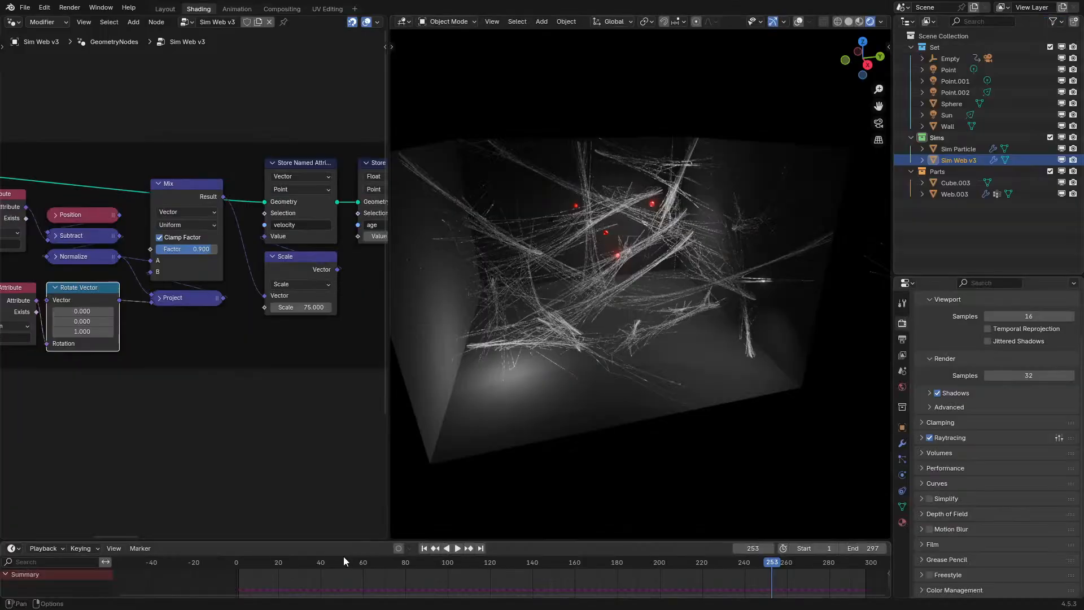
{"action": "key", "text": "space"}
{"action": "left_click", "coordinate": [222, 564]}
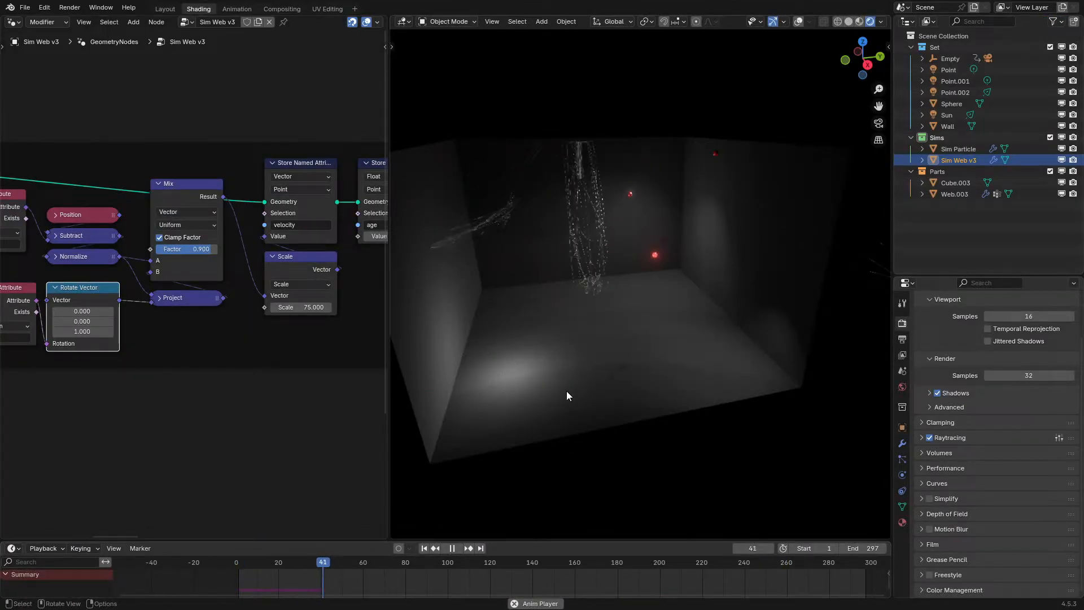
- Connect Subtract directly to the Mix and Project nodes, and move Normalize between the Mix Result and the velocity Scale node
{"action": "middle_click_drag", "start_coordinate": [567, 387], "coordinate": [606, 304]}
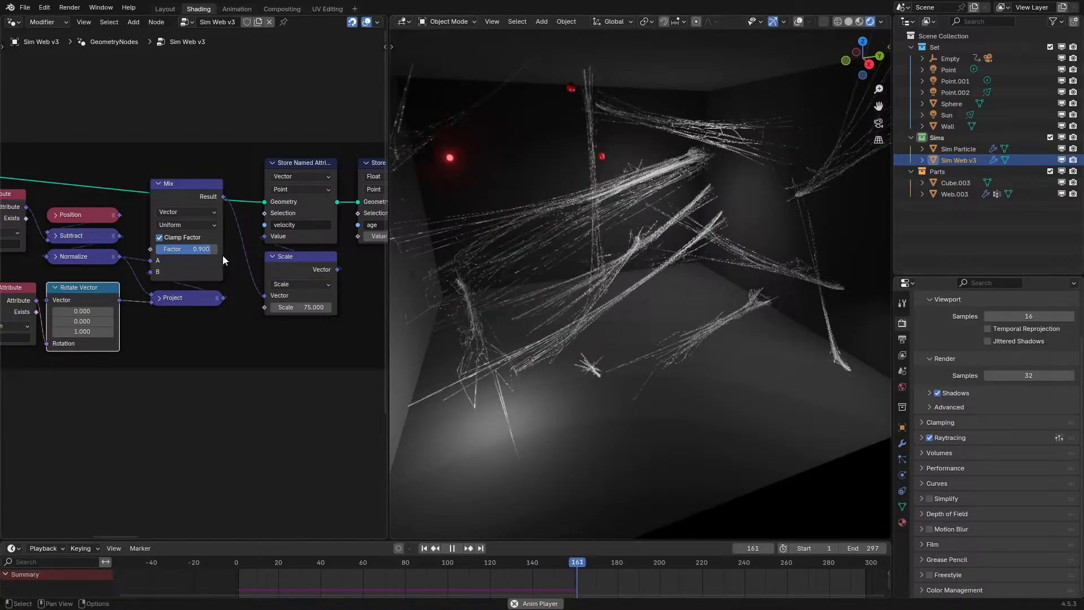
{"action": "key", "text": "ctrl+space"}
{"action": "scroll", "coordinate": [463, 266], "scroll_direction": "up", "scroll_amount": 2}
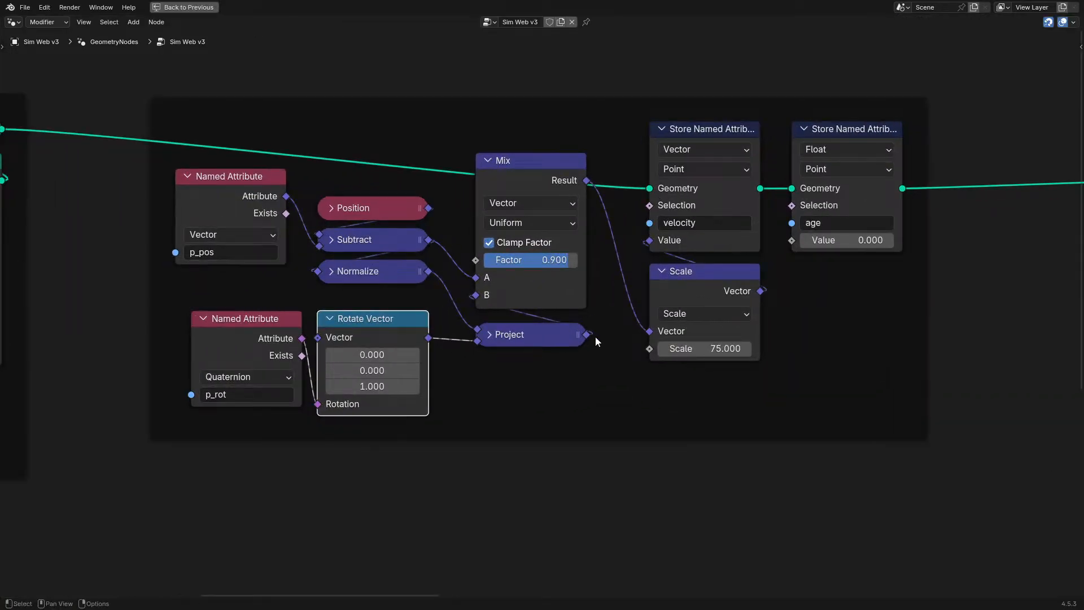
{"action": "left_click_drag", "start_coordinate": [428, 239], "coordinate": [481, 320]}
{"action": "left_click_drag", "start_coordinate": [393, 281], "coordinate": [562, 428]}
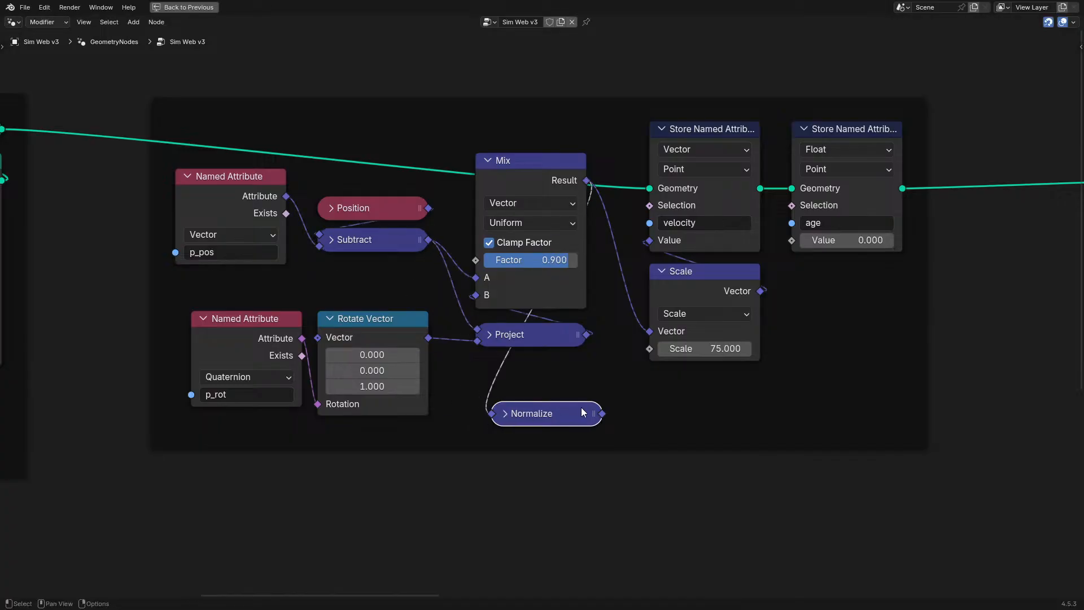
{"action": "left_click_drag", "start_coordinate": [571, 407], "coordinate": [675, 271]}
- Tidy the velocity frame by closing the gaps between the Mix, Project, Subtract and attribute nodes and placing Normalize below Scale
{"action": "left_click_drag", "start_coordinate": [511, 354], "coordinate": [560, 238]}
{"action": "key", "text": "g"}
{"action": "left_click", "coordinate": [544, 237]}
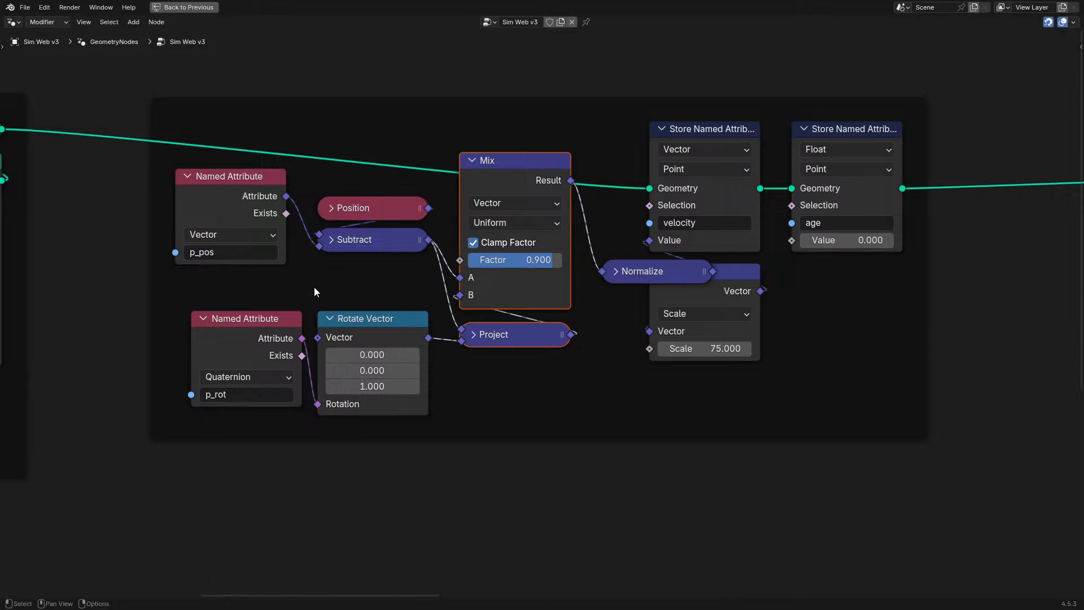
{"action": "left_click_drag", "start_coordinate": [281, 147], "coordinate": [408, 269]}
{"action": "key", "text": "g"}
{"action": "left_click", "coordinate": [403, 317]}
{"action": "left_click_drag", "start_coordinate": [245, 158], "coordinate": [575, 367]}
{"action": "key", "text": "g"}
{"action": "left_click", "coordinate": [483, 359]}
{"action": "left_click_drag", "start_coordinate": [652, 279], "coordinate": [717, 387]}
{"action": "left_click_drag", "start_coordinate": [184, 159], "coordinate": [487, 412]}
{"action": "key", "text": "g"}
{"action": "left_click", "coordinate": [565, 443]}
{"action": "left_click_drag", "start_coordinate": [238, 281], "coordinate": [254, 263]}
{"action": "key", "text": "ctrl+space"}
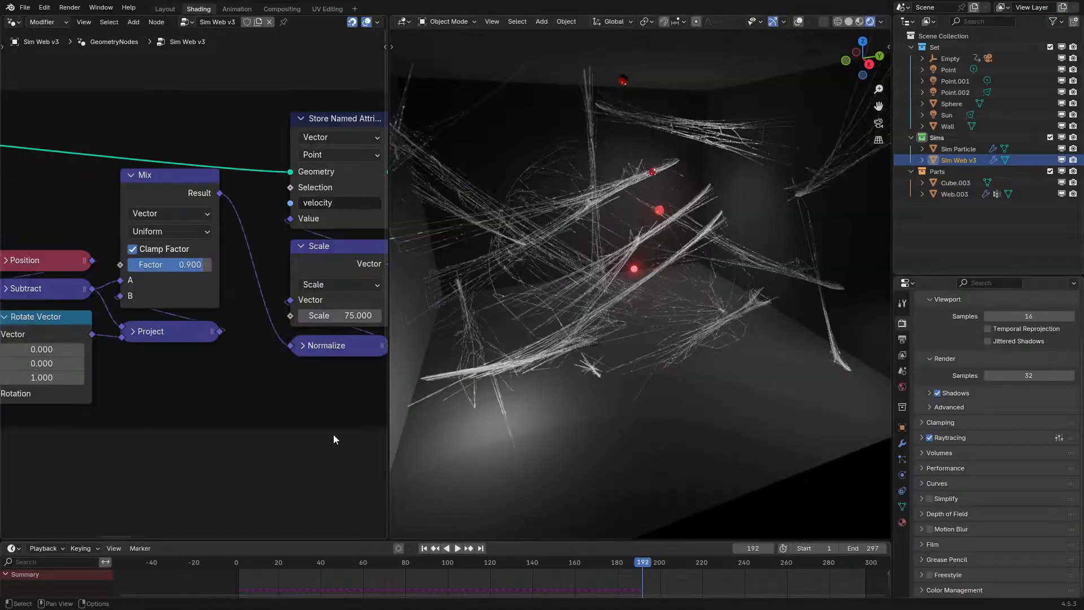
- Compare replays of the web simulation from the start with the Normalize node muted and active, leaving it active
{"action": "left_click", "coordinate": [236, 571]}
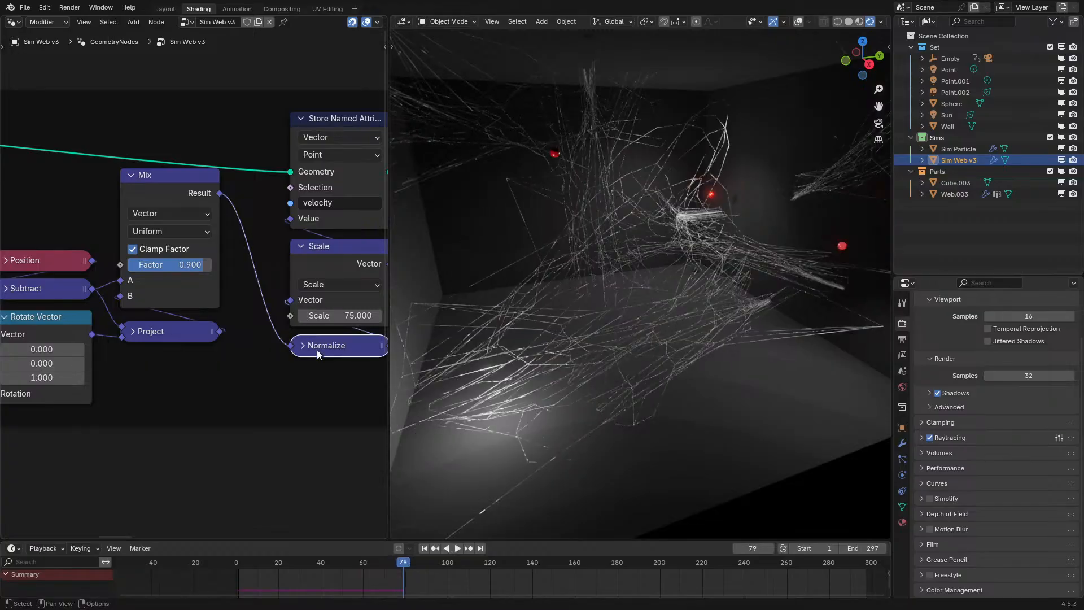
{"action": "left_click", "coordinate": [317, 349]}
{"action": "left_click", "coordinate": [239, 561]}
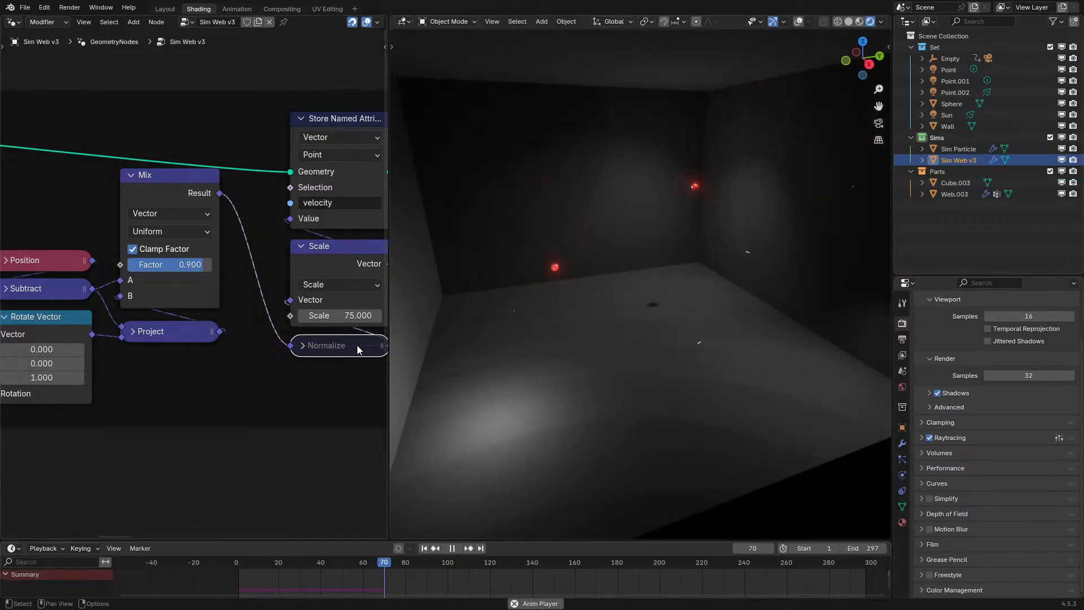
{"action": "key", "text": "m"}
{"action": "left_click", "coordinate": [239, 560]}
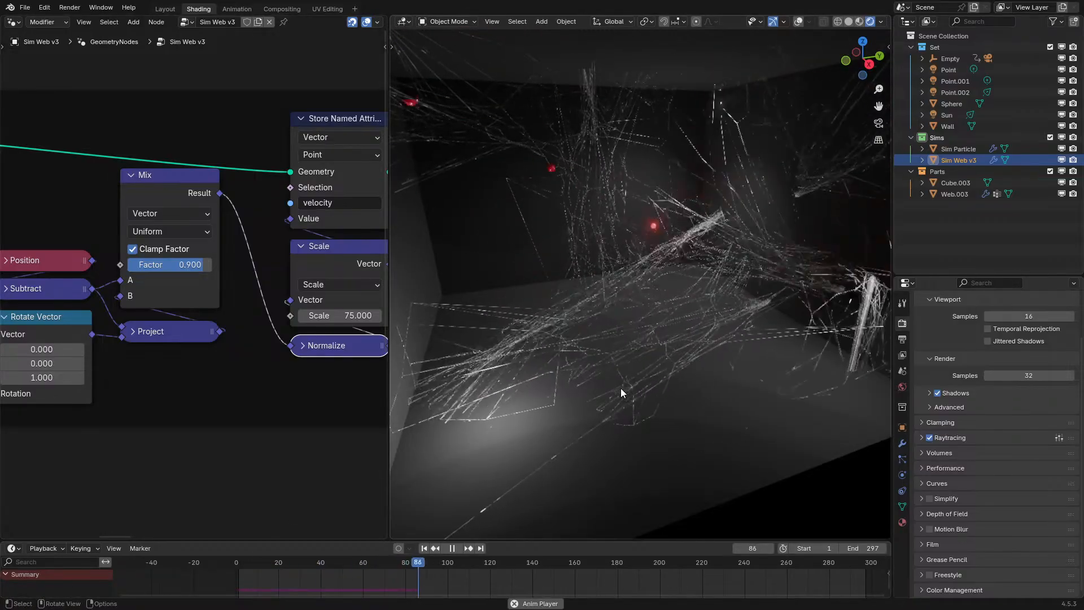
- Set the Mix factor to 0.950 and replay the simulation from the start
{"action": "left_click", "coordinate": [189, 264]}
{"action": "type", "text": "0.95"}
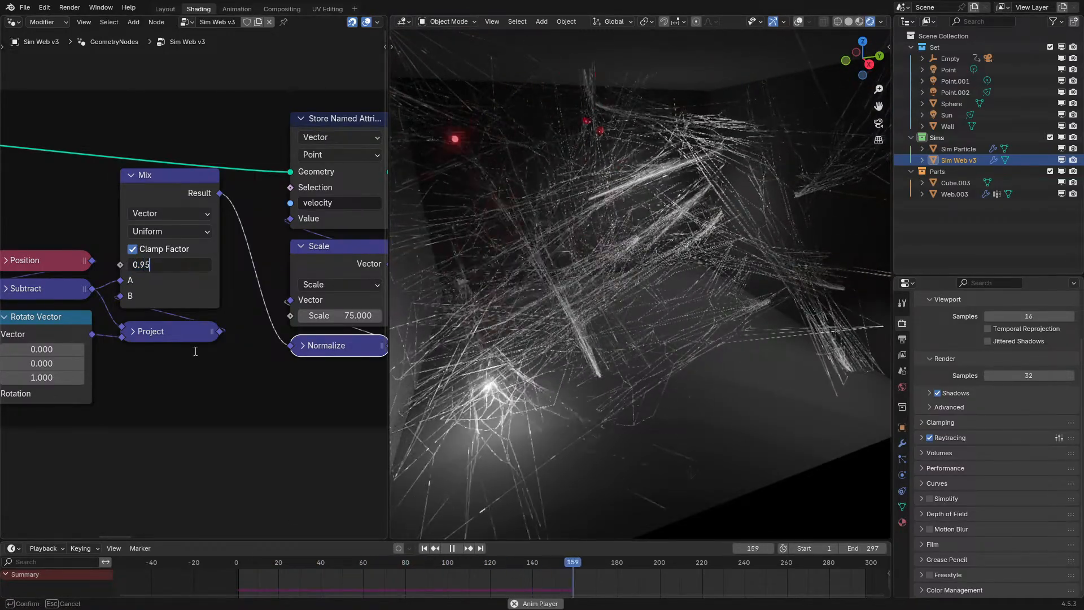
{"action": "key", "text": "Return"}
{"action": "left_click", "coordinate": [217, 564]}
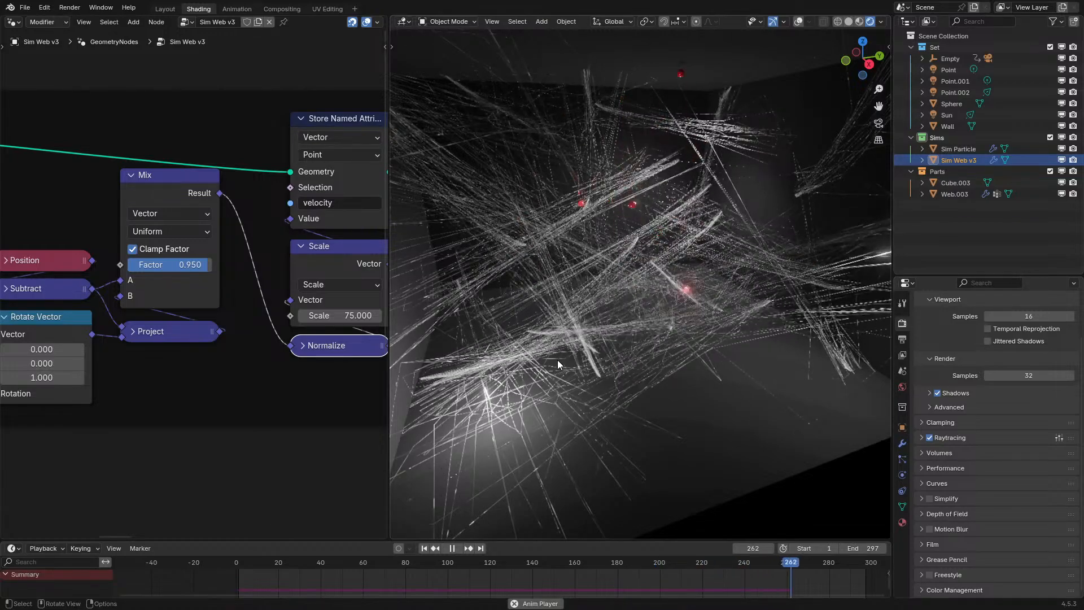
{"action": "key", "text": "space"}
- Try a Mix factor of 0.000 and check the web growth in a replay from the start
{"action": "left_click_drag", "start_coordinate": [150, 264], "coordinate": [126, 264]}
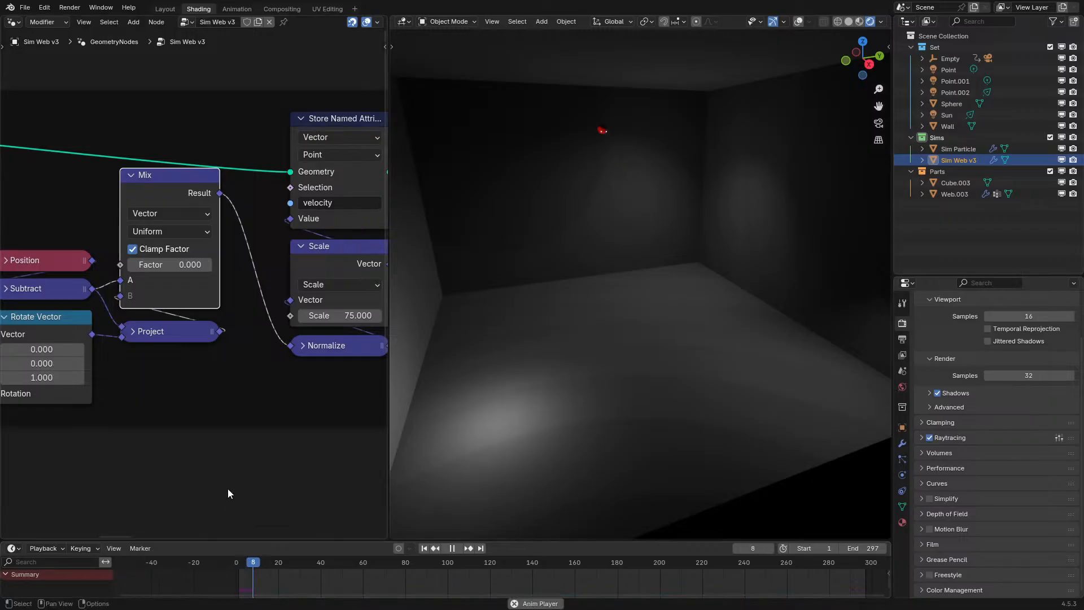
{"action": "scroll", "coordinate": [579, 351], "scroll_direction": "down", "scroll_amount": 6}
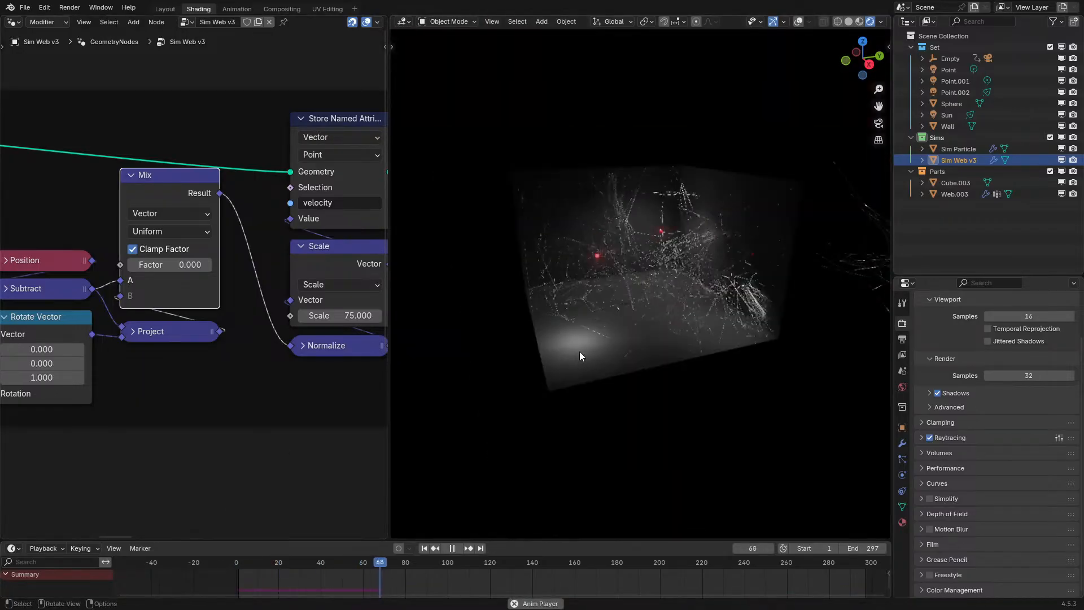
{"action": "scroll", "coordinate": [570, 350], "scroll_direction": "up", "scroll_amount": 8}
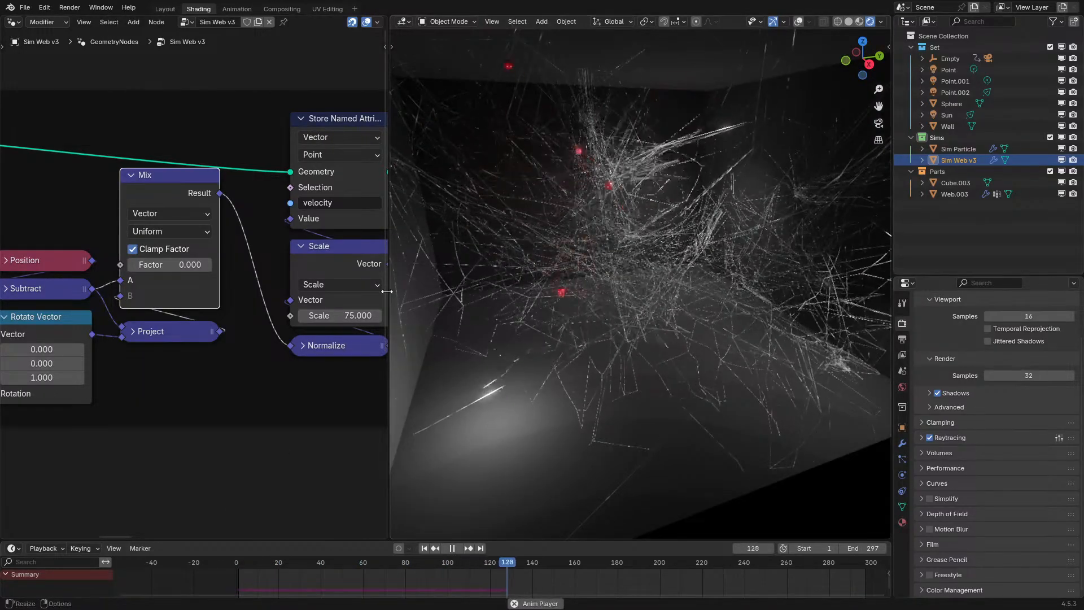
- Set the velocity Scale node's value to 25 and replay the simulation from the start
{"action": "double_click", "coordinate": [344, 315]}
{"action": "type", "text": "25"}
{"action": "key", "text": "Return"}
{"action": "left_click", "coordinate": [227, 566]}
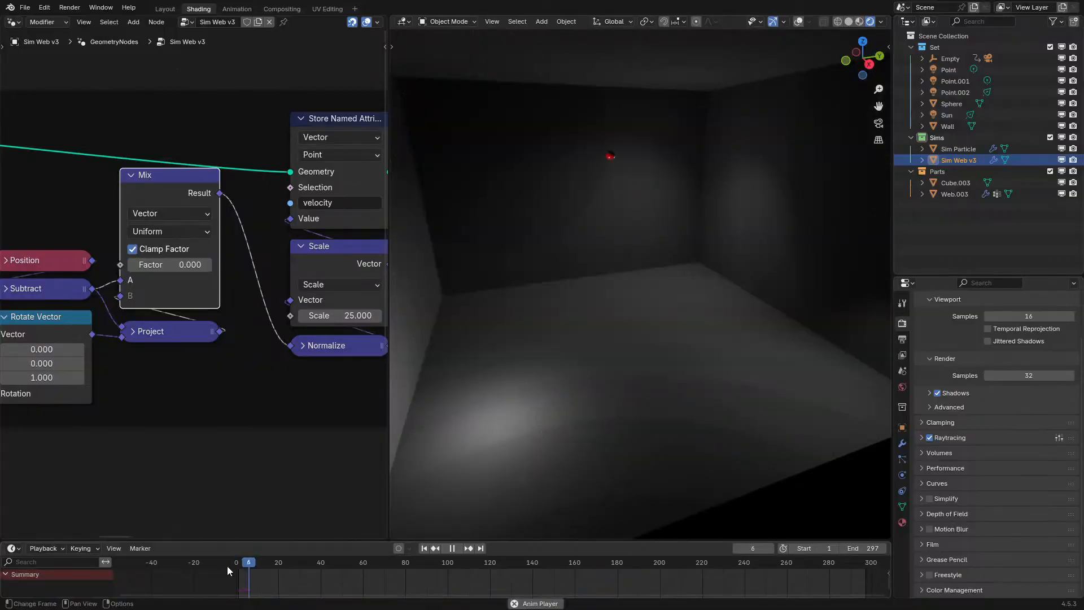
{"action": "scroll", "coordinate": [479, 384], "scroll_direction": "down", "scroll_amount": 6}
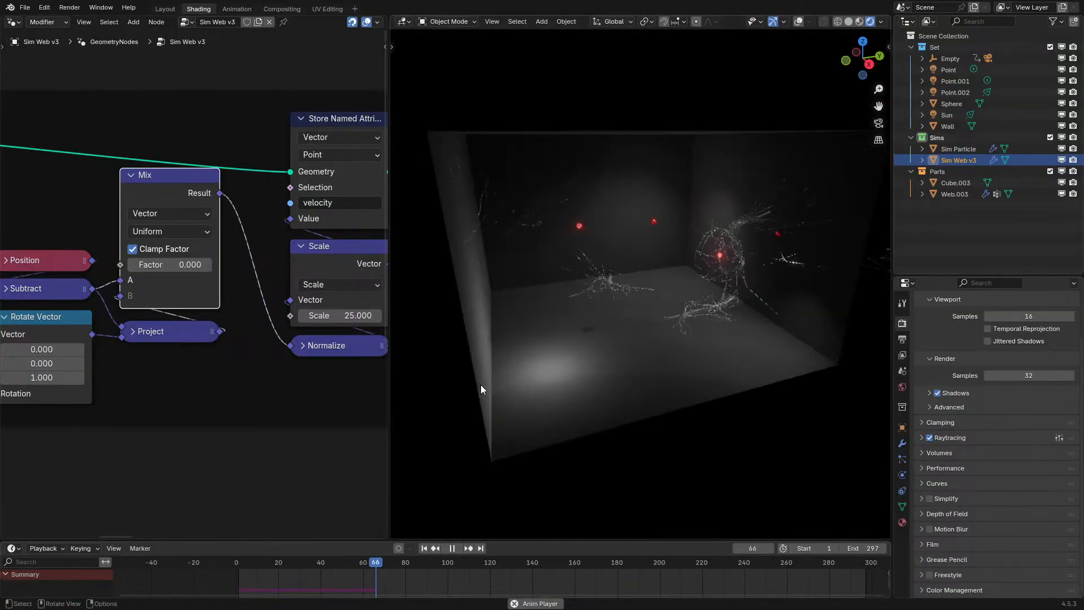
- Set the Mix factor to 0.950 and the velocity Scale to 50, and replay the simulation
{"action": "key", "text": "space"}
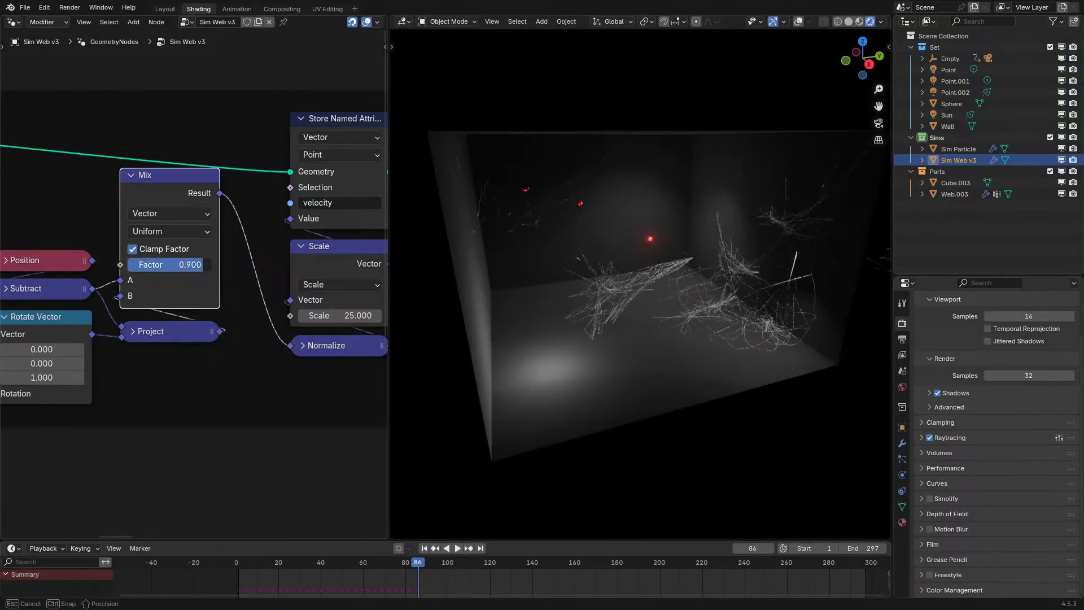
{"action": "type", "text": "0.9"}
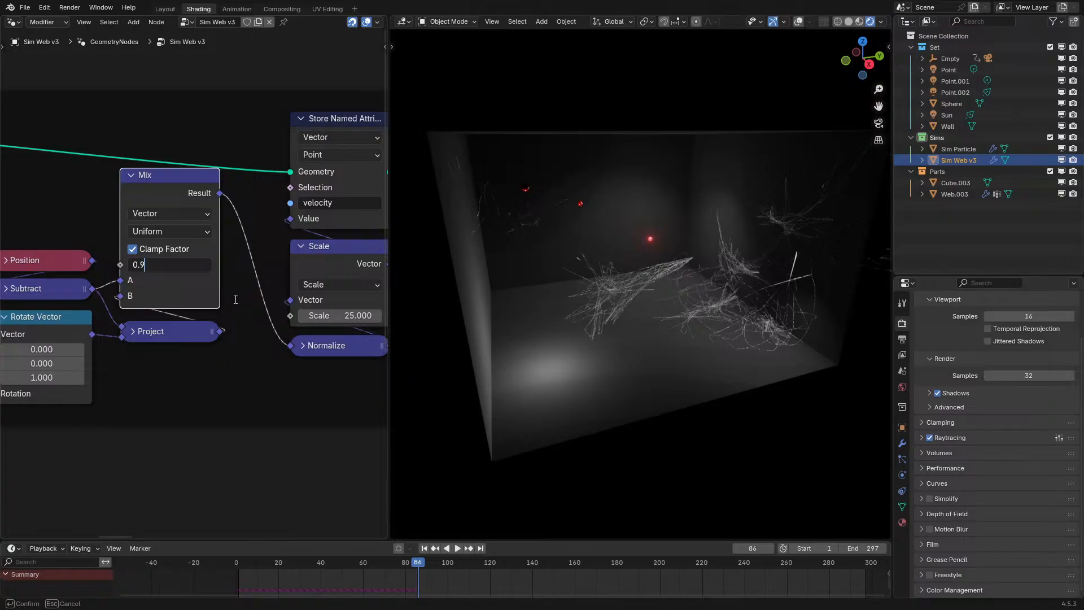
{"action": "type", "text": "5"}
{"action": "key", "text": "Return"}
{"action": "double_click", "coordinate": [343, 314]}
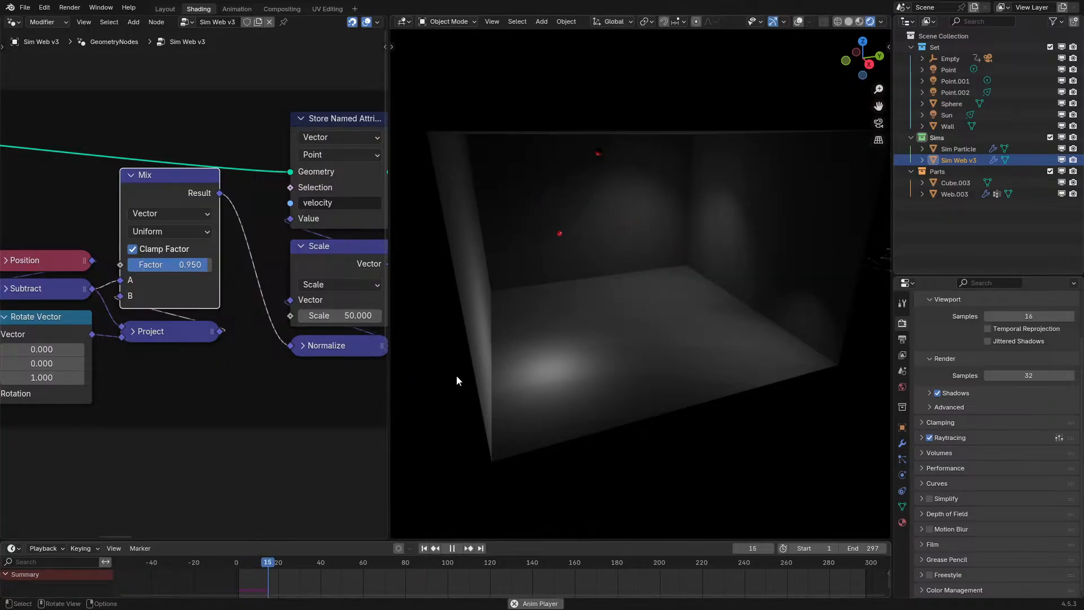
{"action": "scroll", "coordinate": [681, 229], "scroll_direction": "up", "scroll_amount": 3}
{"action": "mouse_move", "coordinate": [651, 226]}
{"action": "middle_mouse_down"}
{"action": "mouse_move", "coordinate": [608, 229]}
{"action": "mouse_move", "coordinate": [652, 230]}
{"action": "middle_mouse_up"}
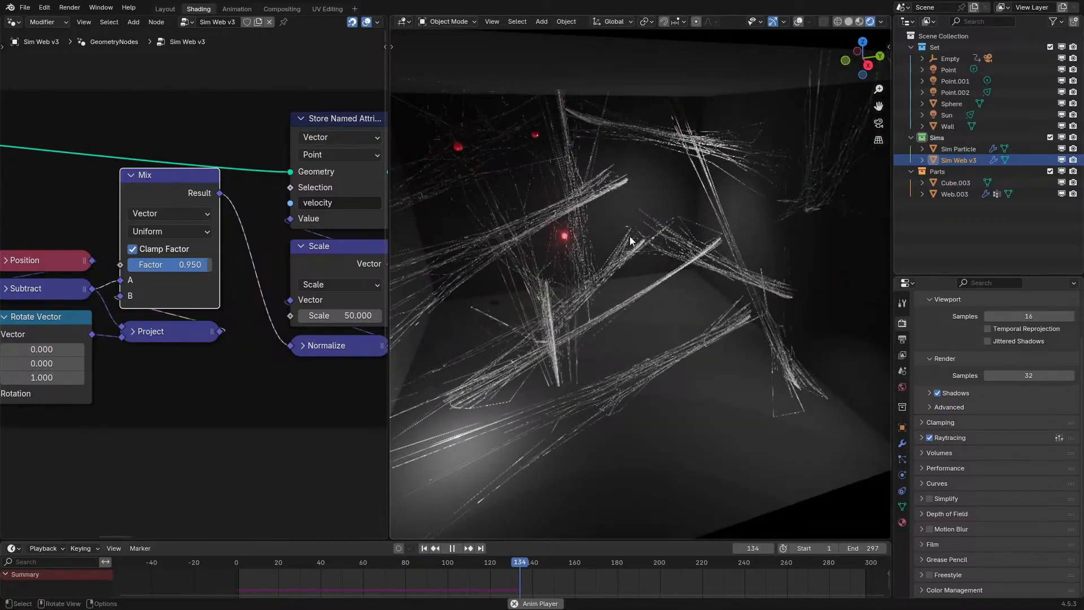
- Try a Mix factor of 0.925 and replay the simulation from the start
{"action": "double_click", "coordinate": [199, 265]}
{"action": "type", "text": "0.925"}
{"action": "key", "text": "Return"}
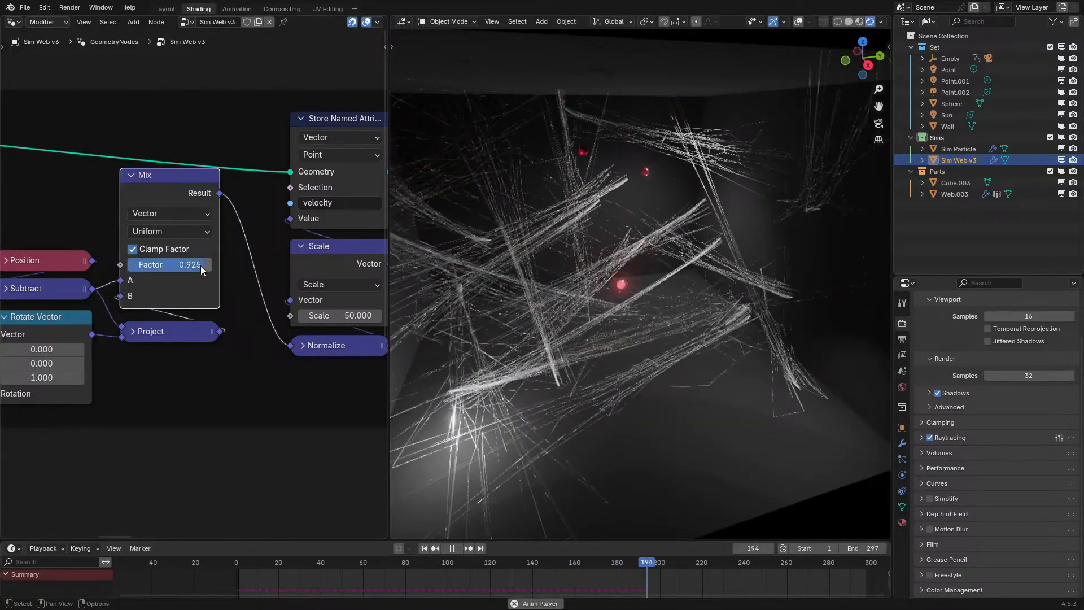
{"action": "left_click", "coordinate": [238, 561]}
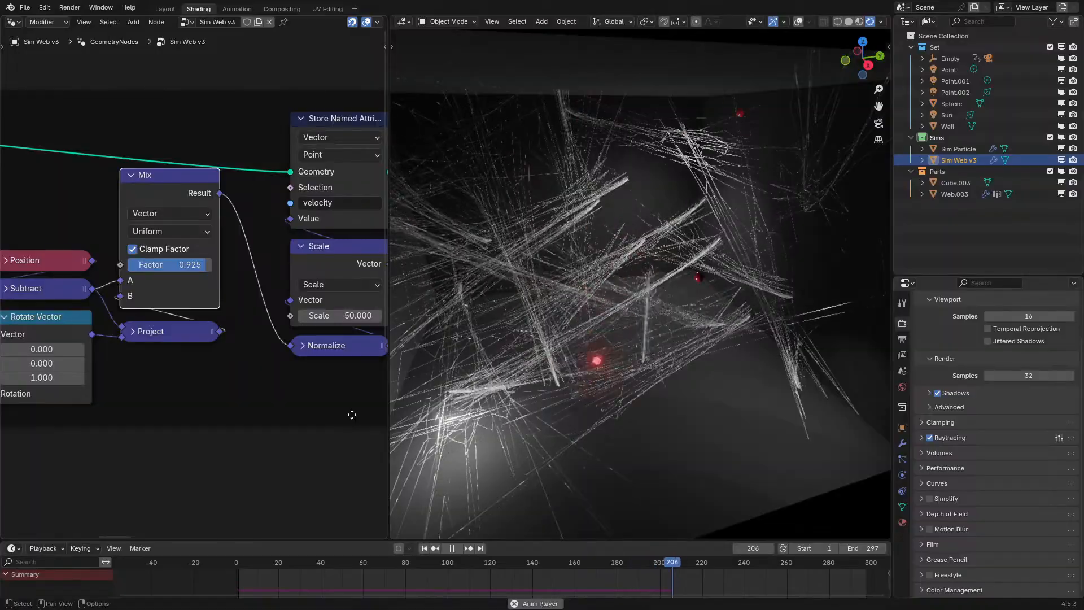
{"action": "key", "text": "space"}
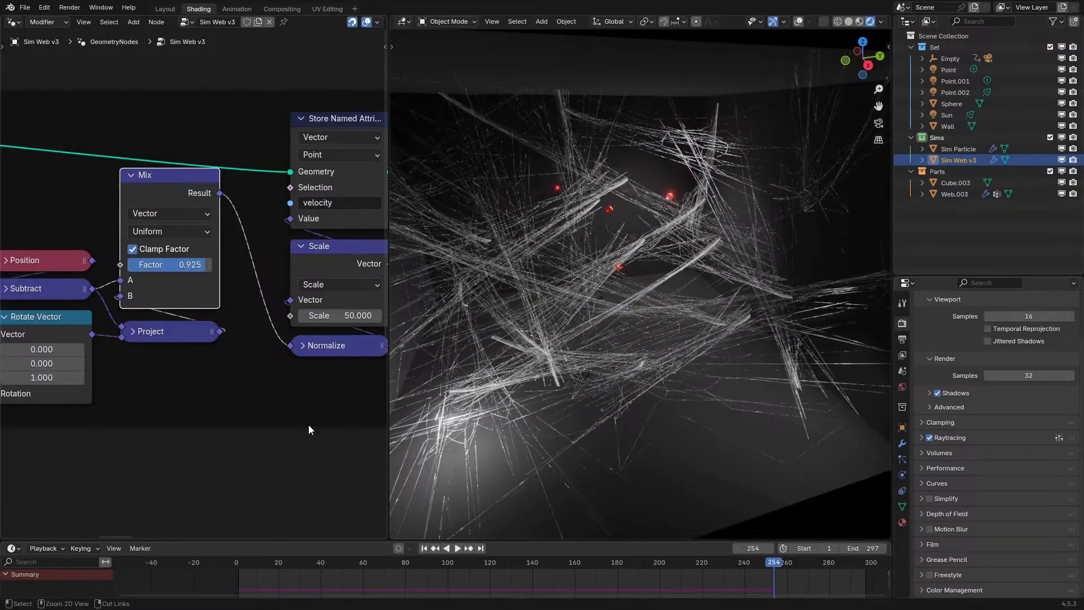
- Examine the Collision node setup and the Mix node's settings while replaying the web simulation from the start
{"action": "key", "text": "ctrl+space"}
{"action": "scroll", "coordinate": [308, 425], "scroll_direction": "down", "scroll_amount": 7}
{"action": "middle_click_drag", "start_coordinate": [915, 359], "coordinate": [494, 380]}
{"action": "scroll", "coordinate": [888, 371], "scroll_direction": "up", "scroll_amount": 5}
{"action": "scroll", "coordinate": [493, 380], "scroll_direction": "up", "scroll_amount": 1}
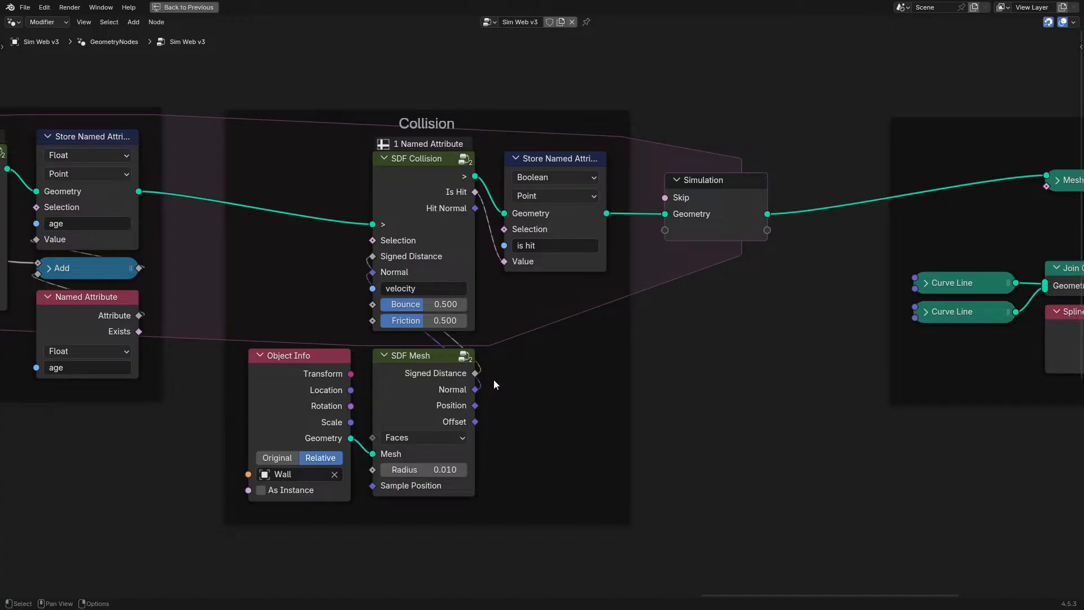
{"action": "key", "text": "ctrl+space"}
{"action": "left_click", "coordinate": [241, 568]}
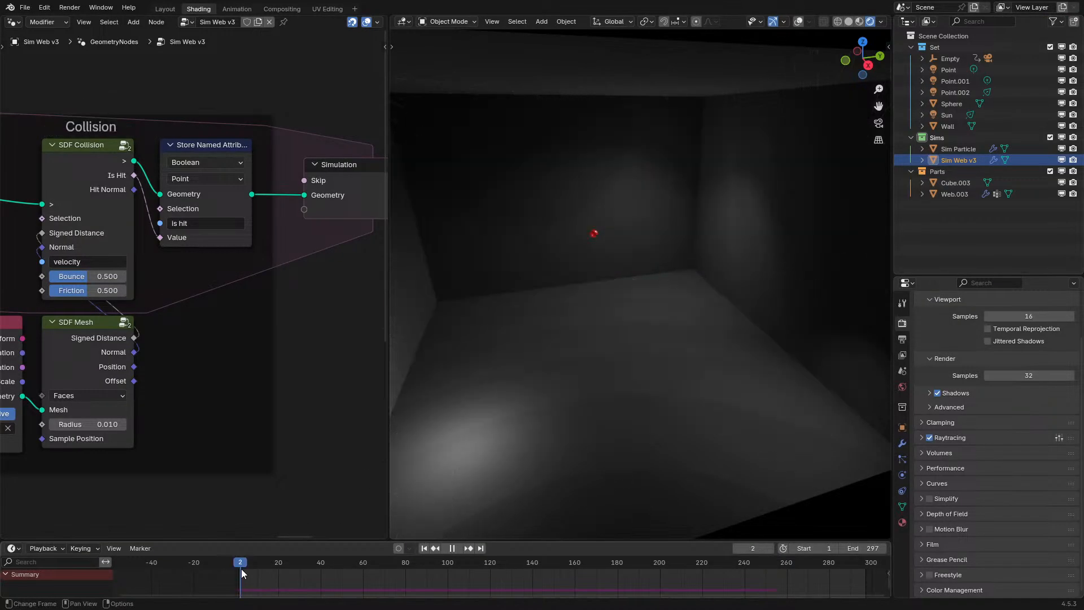
{"action": "key", "text": "space"}
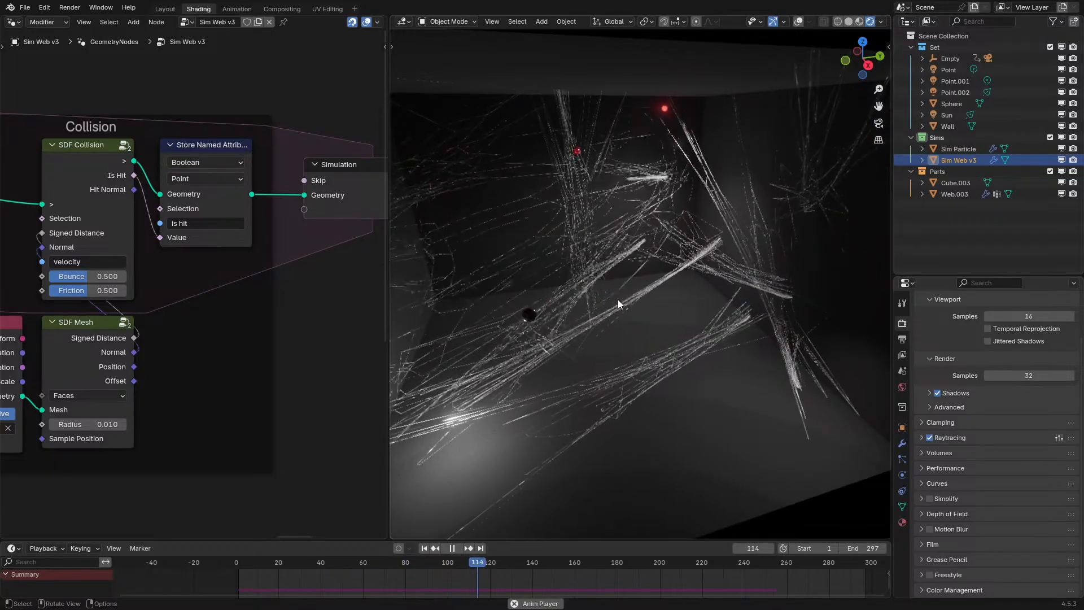
{"action": "scroll", "coordinate": [287, 268], "scroll_direction": "down", "scroll_amount": 4}
{"action": "middle_click_drag", "start_coordinate": [287, 268], "coordinate": [346, 303]}
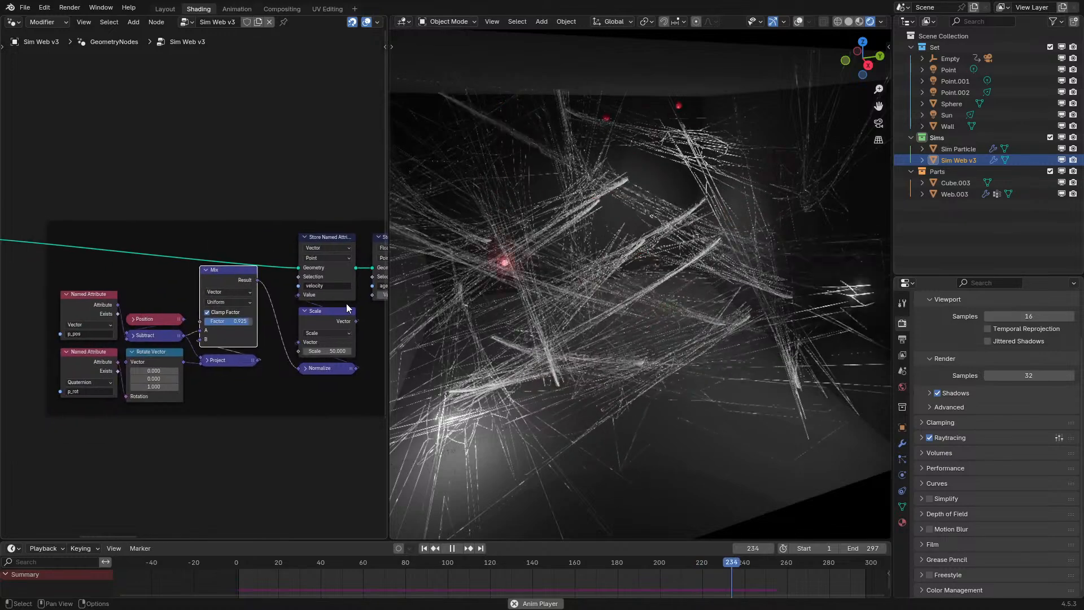
{"action": "key", "text": "space"}
{"action": "scroll", "coordinate": [272, 327], "scroll_direction": "up", "scroll_amount": 3}
{"action": "scroll", "coordinate": [272, 327], "scroll_direction": "up", "scroll_amount": 2}
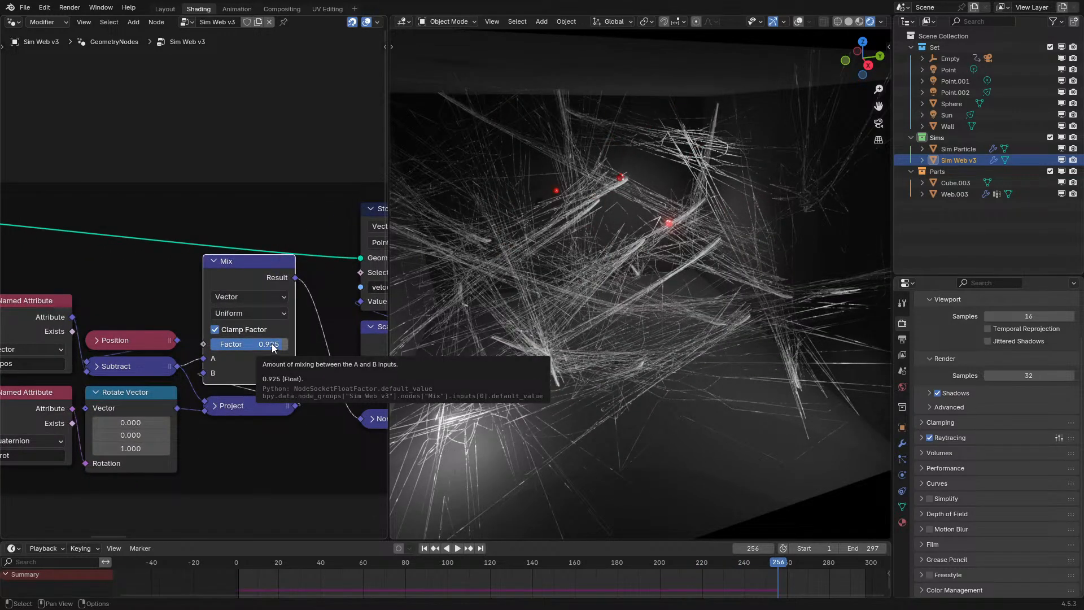
{"action": "key", "text": "space"}
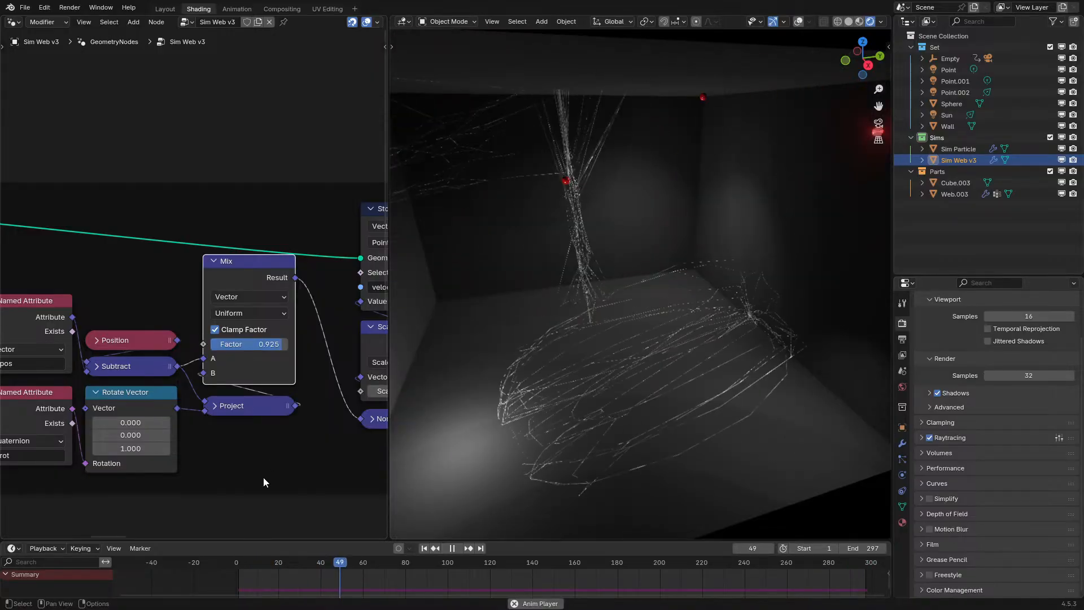
- Change the Mix factor to 0.950, play the simulation again from the start and pause it
{"action": "left_click", "coordinate": [274, 344]}
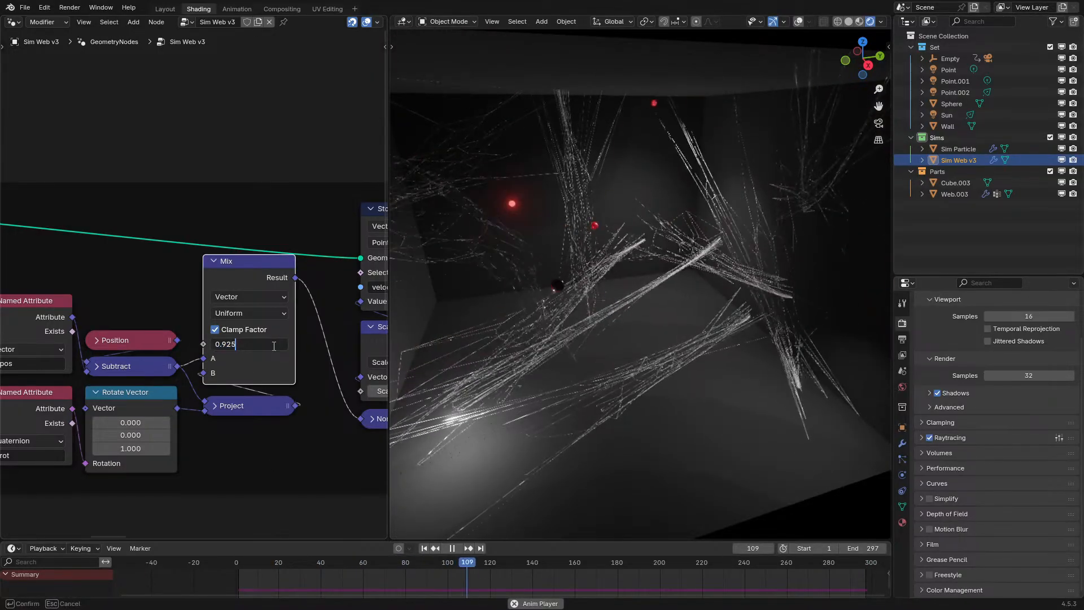
{"action": "key", "text": "Right"}
{"action": "key", "text": "Right"}
{"action": "key", "text": "BackSpace"}
{"action": "key", "text": "BackSpace"}
{"action": "type", "text": "5"}
{"action": "key", "text": "Return"}
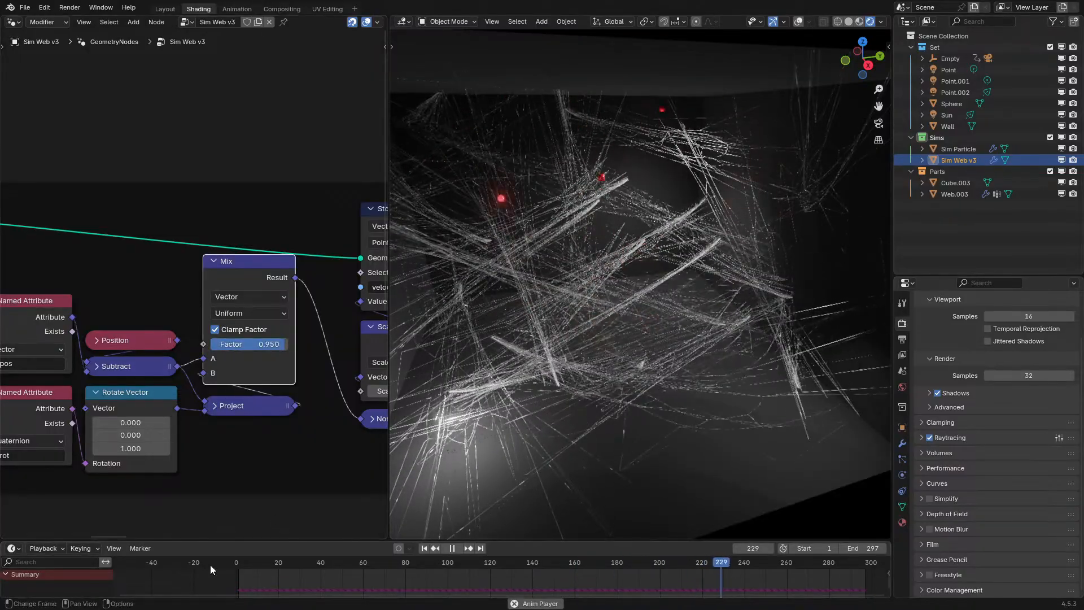
{"action": "key", "text": "shift+Left"}
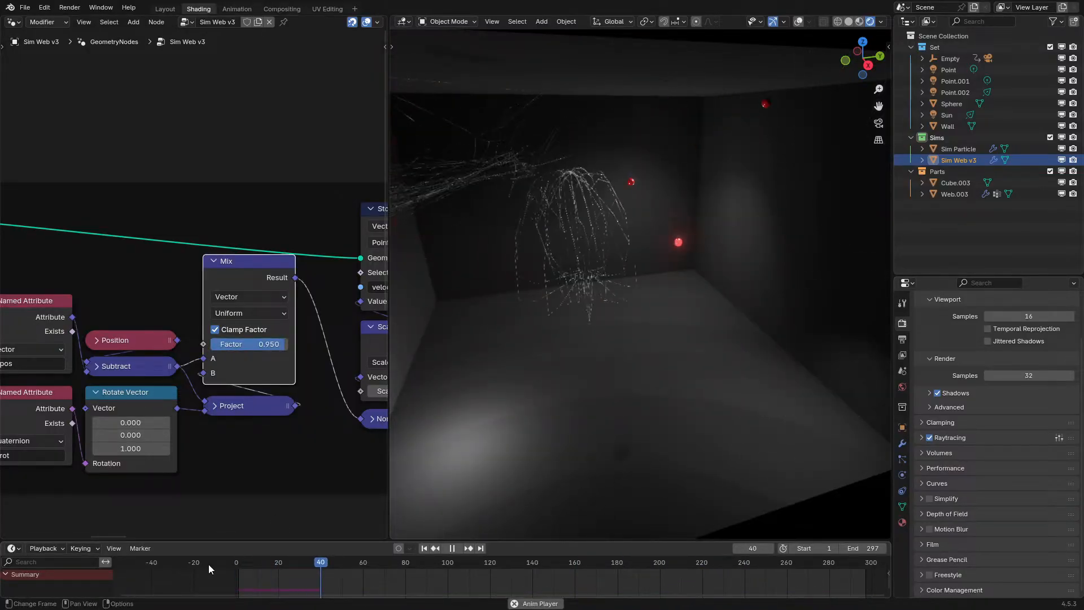
{"action": "scroll", "coordinate": [664, 324], "scroll_direction": "down", "scroll_amount": 3}
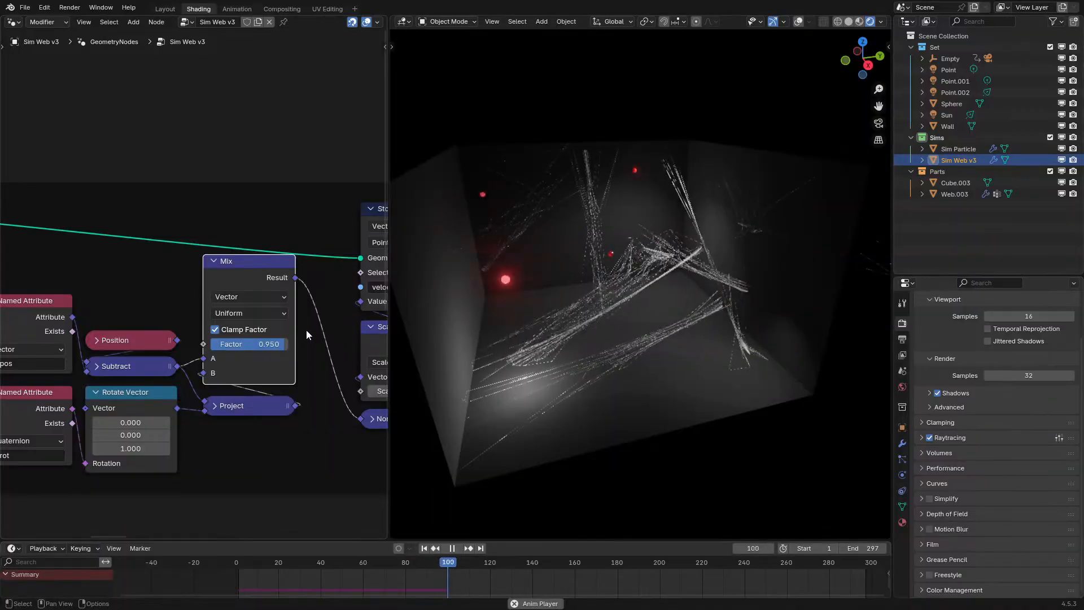
{"action": "key", "text": "space"}
- In the enlarged node editor, add a collapsed vector Add node fed by the Mix result and place it below Normalize
{"action": "scroll", "coordinate": [241, 358], "scroll_direction": "down", "scroll_amount": 1}
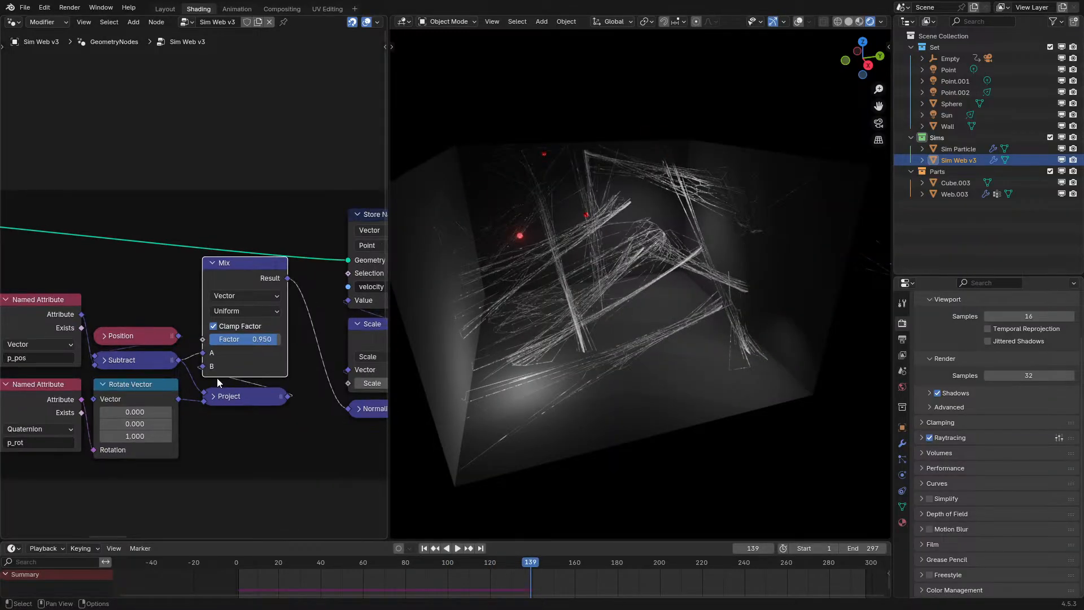
{"action": "middle_click_drag", "start_coordinate": [217, 378], "coordinate": [202, 279]}
{"action": "key", "text": "ctrl+space"}
{"action": "left_click_drag", "start_coordinate": [625, 232], "coordinate": [647, 489]}
{"action": "type", "text": "ad"}
{"action": "key", "text": "Return"}
{"action": "left_click", "coordinate": [739, 410]}
{"action": "key", "text": "h"}
{"action": "scroll", "coordinate": [662, 429], "scroll_direction": "up", "scroll_amount": 4}
{"action": "middle_click_drag", "start_coordinate": [674, 421], "coordinate": [625, 348]}
{"action": "left_click_drag", "start_coordinate": [707, 334], "coordinate": [690, 426]}
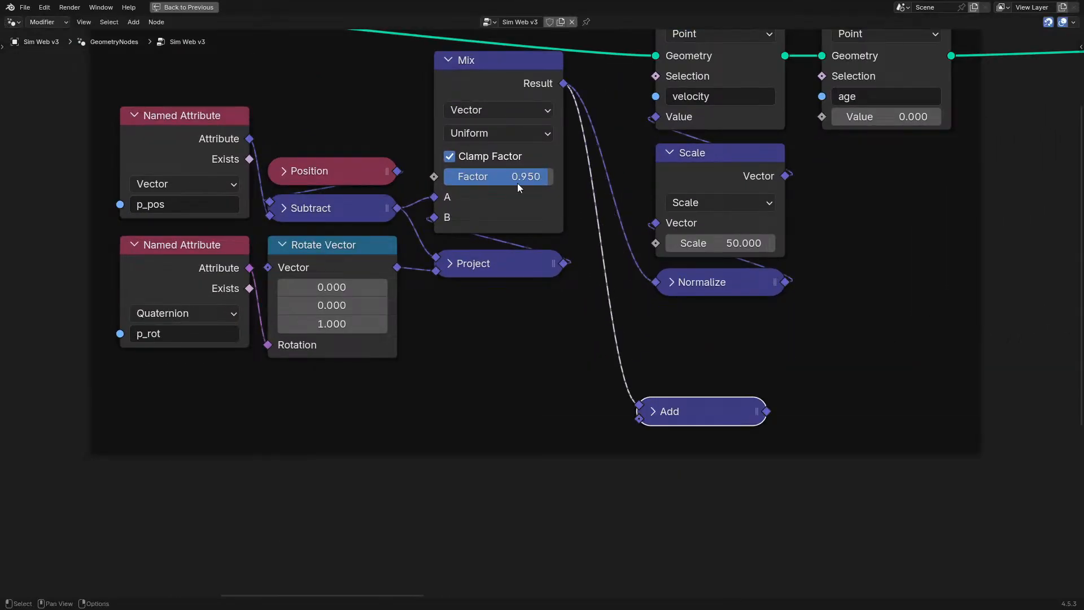
- Add a vector Switch node fed by the Mix result, collapse it and stack it directly above the Add node
{"action": "left_click_drag", "start_coordinate": [822, 365], "coordinate": [823, 366]}
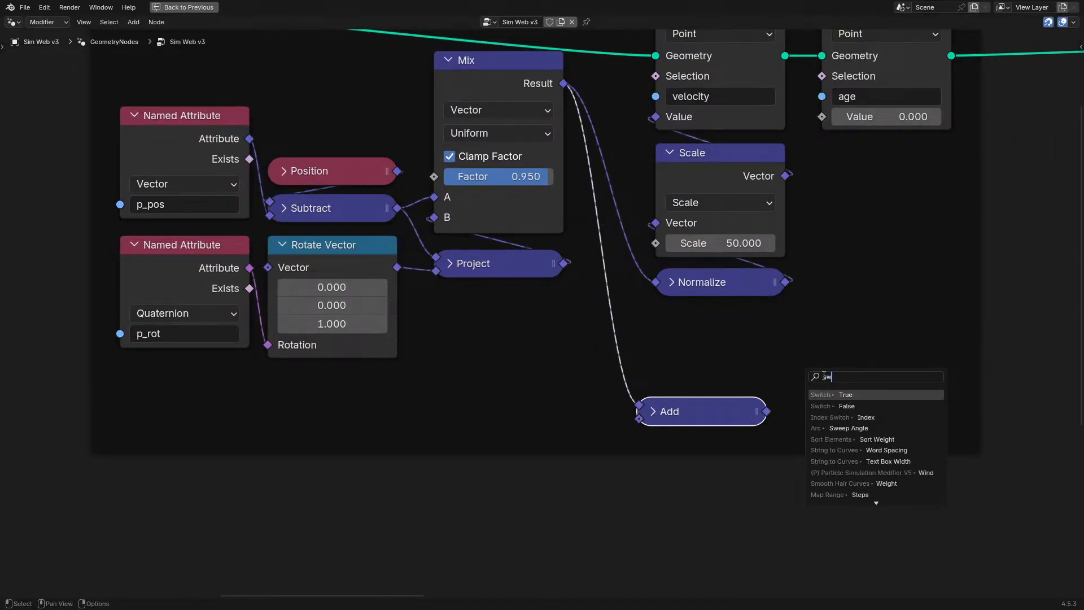
{"action": "key", "text": "Return"}
{"action": "left_click", "coordinate": [851, 364]}
{"action": "key", "text": "h"}
{"action": "key", "text": "g"}
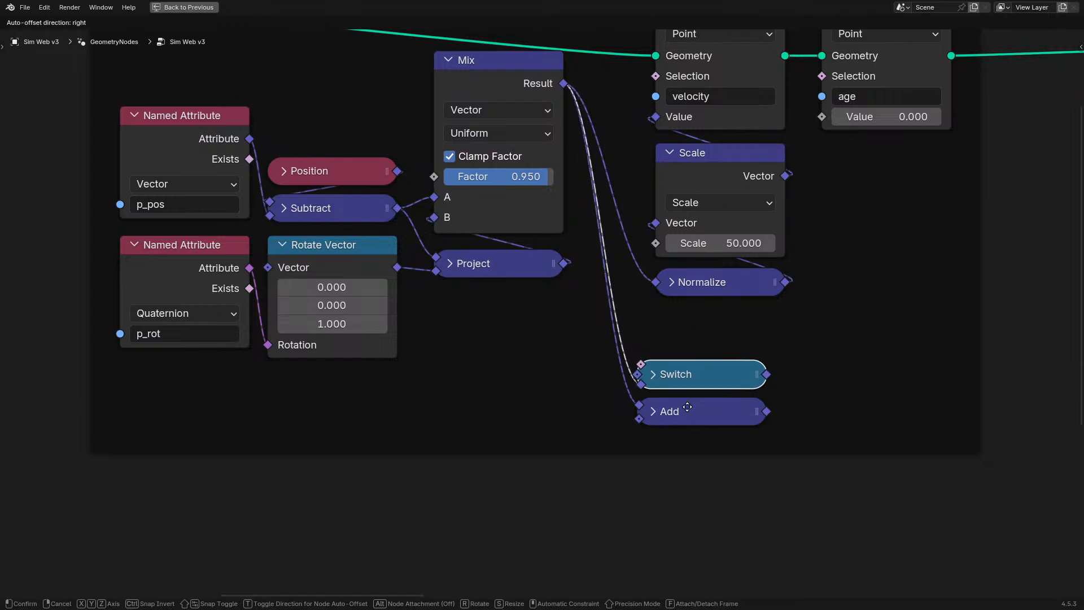
{"action": "left_click", "coordinate": [687, 407]}
{"action": "left_click", "coordinate": [641, 391]}
- Add a Float Named Attribute node reading pin and use it to control the Switch node
{"action": "key", "text": "q"}
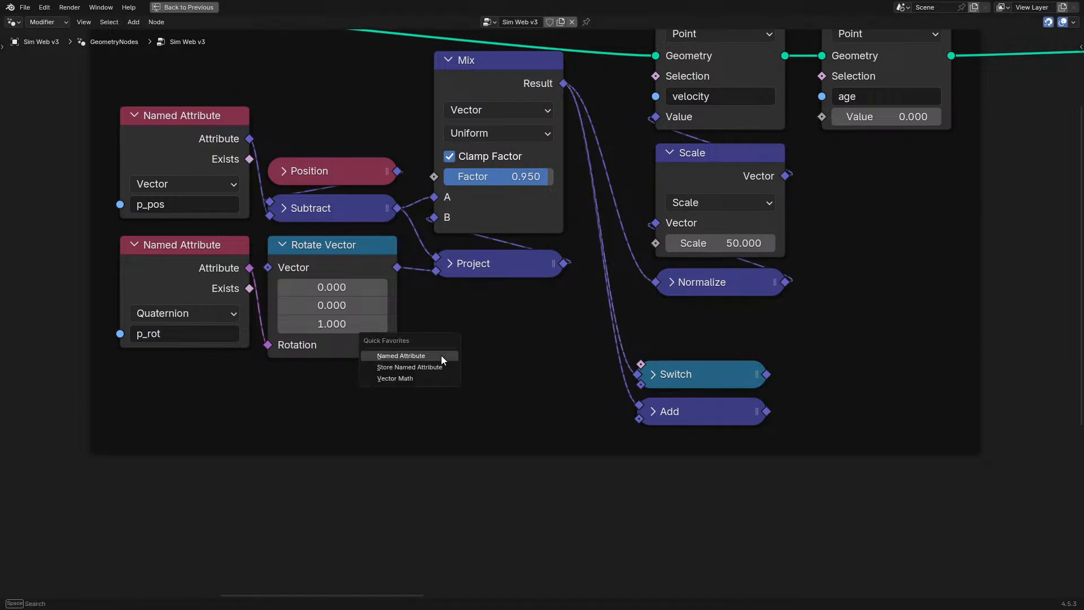
{"action": "left_click", "coordinate": [441, 354]}
{"action": "left_click", "coordinate": [460, 377]}
{"action": "left_click", "coordinate": [459, 446]}
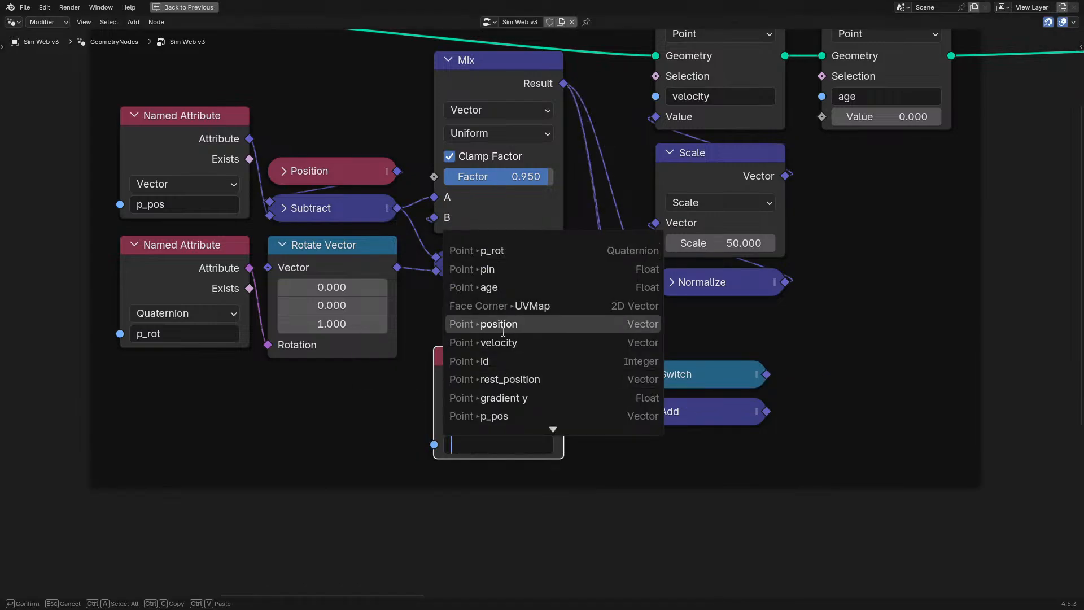
{"action": "left_click", "coordinate": [503, 271]}
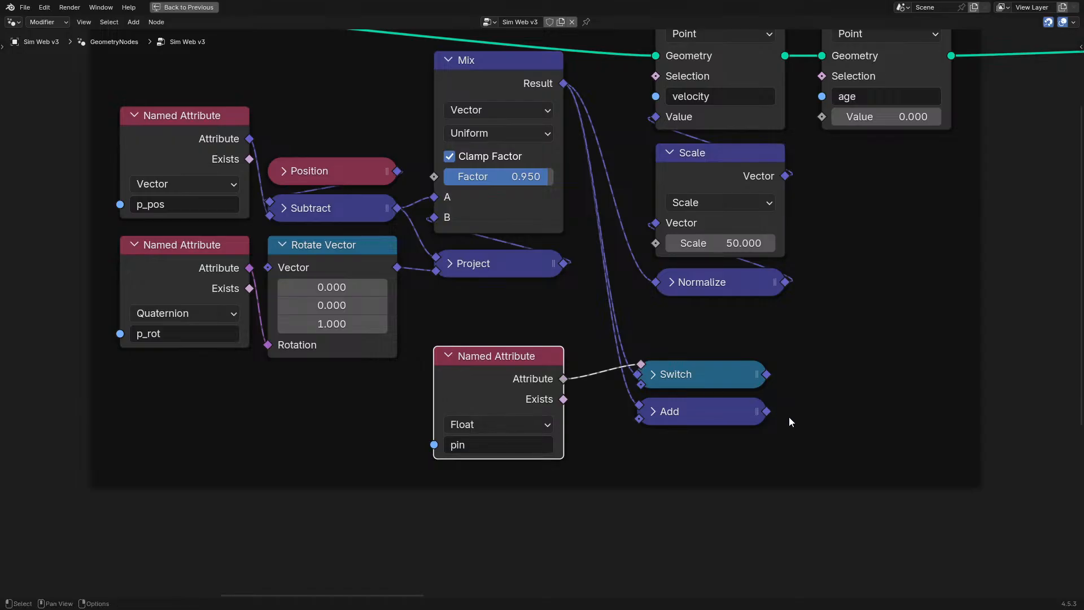
- Feed a vector Random Value into the Add node's second input, connect the Switch output to Normalize, and stack these nodes under Normalize
{"action": "left_click_drag", "start_coordinate": [640, 427], "coordinate": [608, 455]}
{"action": "type", "text": "rand"}
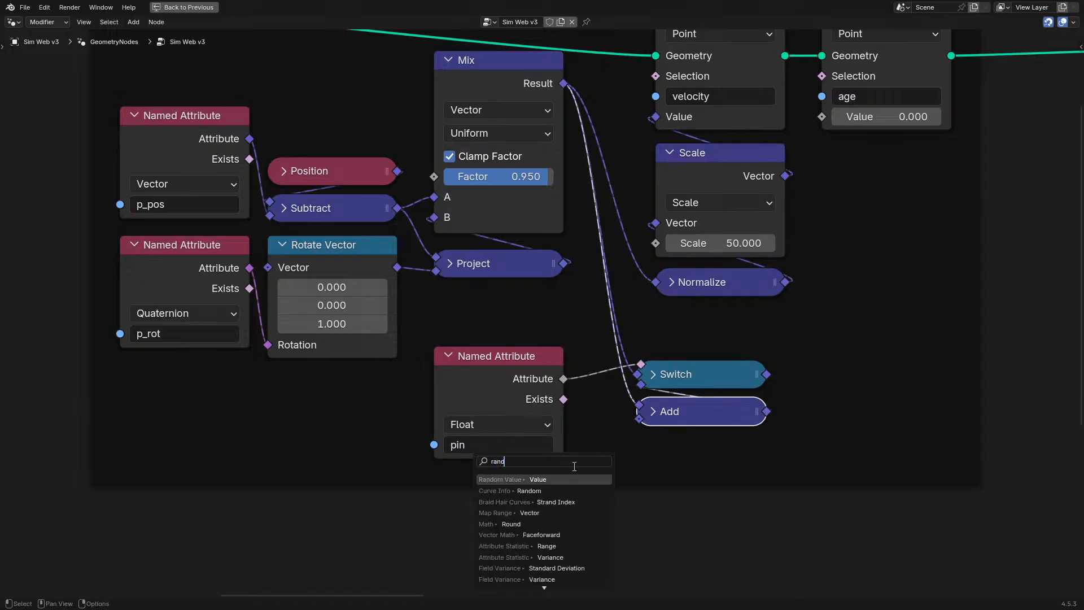
{"action": "key", "text": "Return"}
{"action": "left_click", "coordinate": [677, 468]}
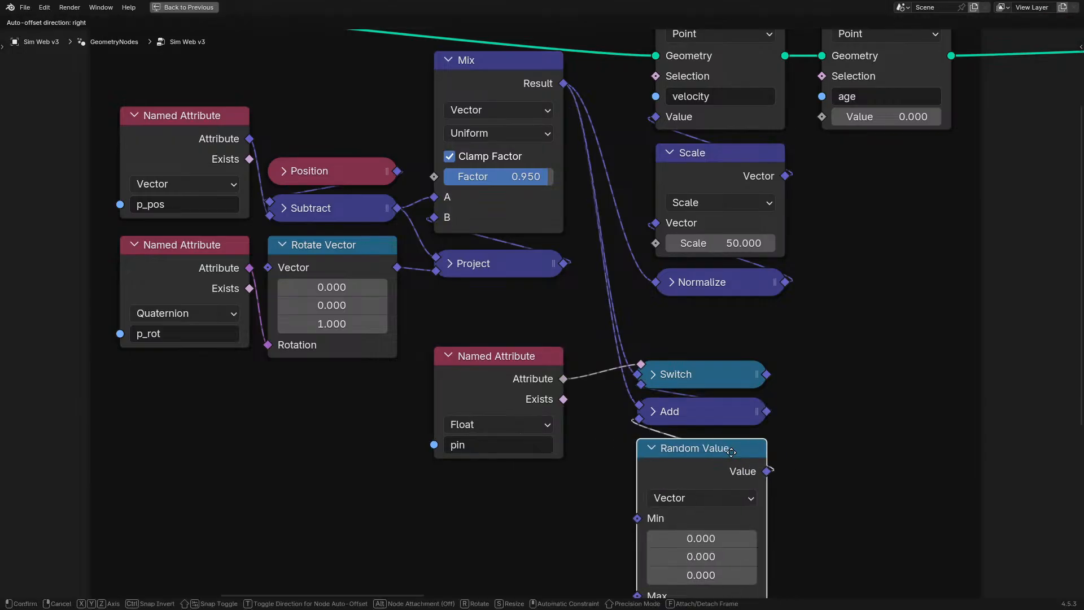
{"action": "left_click_drag", "start_coordinate": [622, 338], "coordinate": [785, 509]}
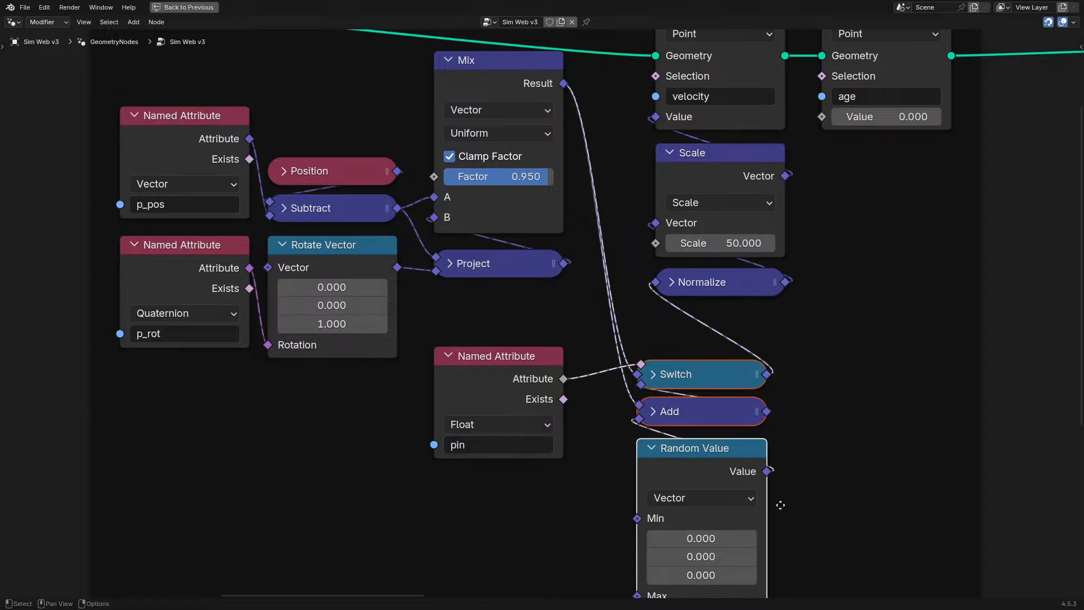
{"action": "key", "text": "g"}
{"action": "left_click", "coordinate": [796, 453]}
- Drive the Random Value seed with the Scene Time frame and set all three Min components to -1
{"action": "middle_click_drag", "start_coordinate": [655, 454], "coordinate": [626, 326]}
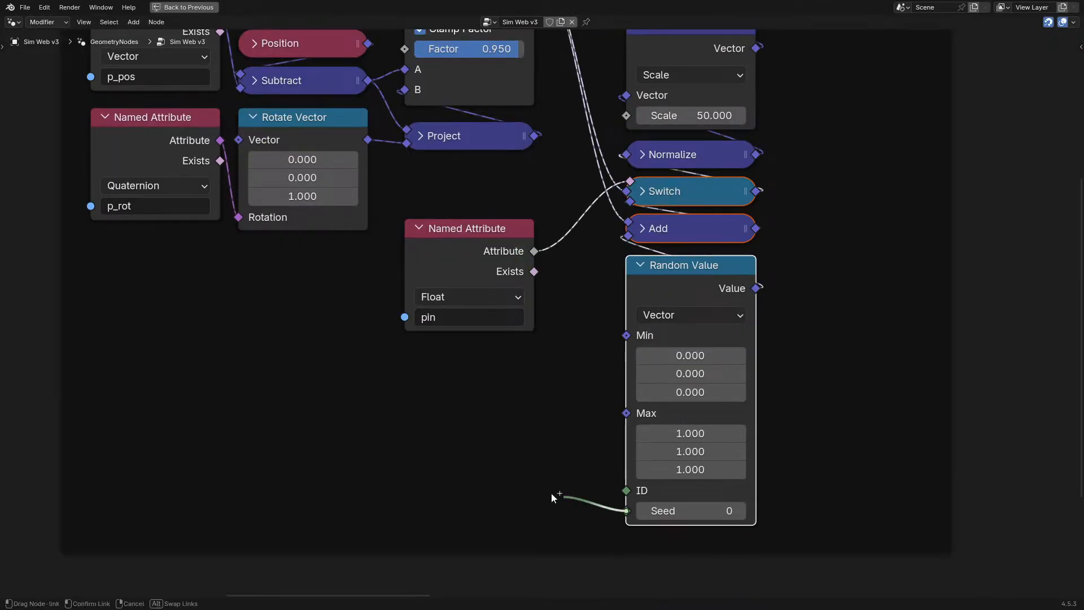
{"action": "left_click_drag", "start_coordinate": [606, 510], "coordinate": [412, 430]}
{"action": "type", "text": "sce"}
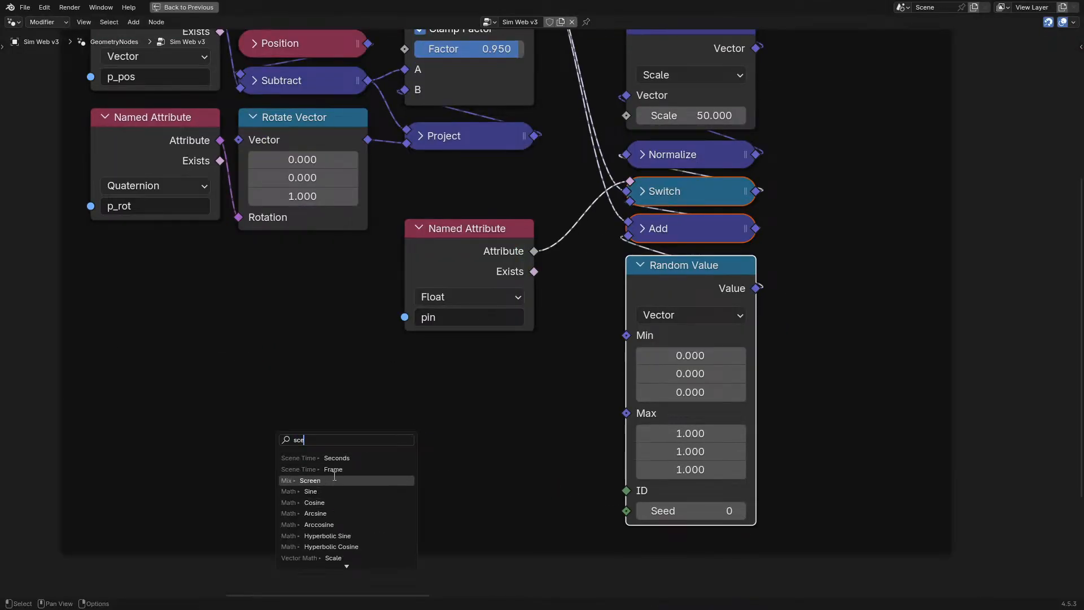
{"action": "left_click", "coordinate": [333, 469]}
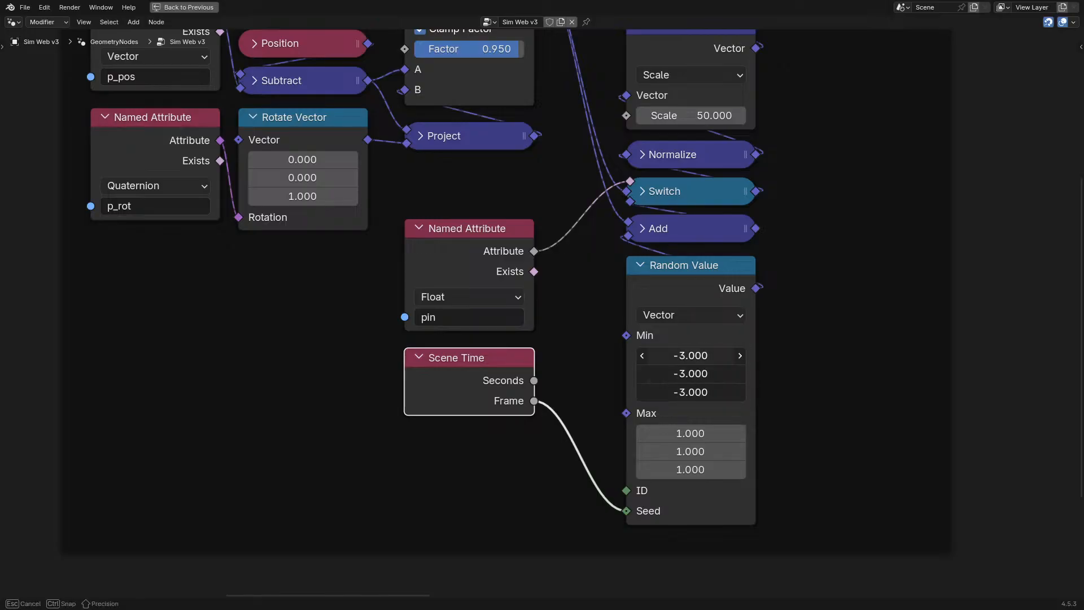
{"action": "left_click_drag", "start_coordinate": [690, 356], "coordinate": [686, 392]}
- Insert a vector Scale node between the Random Value and Add nodes, collapse Random Value and stack it beneath Scale
{"action": "left_click_drag", "start_coordinate": [798, 299], "coordinate": [824, 307]}
{"action": "type", "text": "sc"}
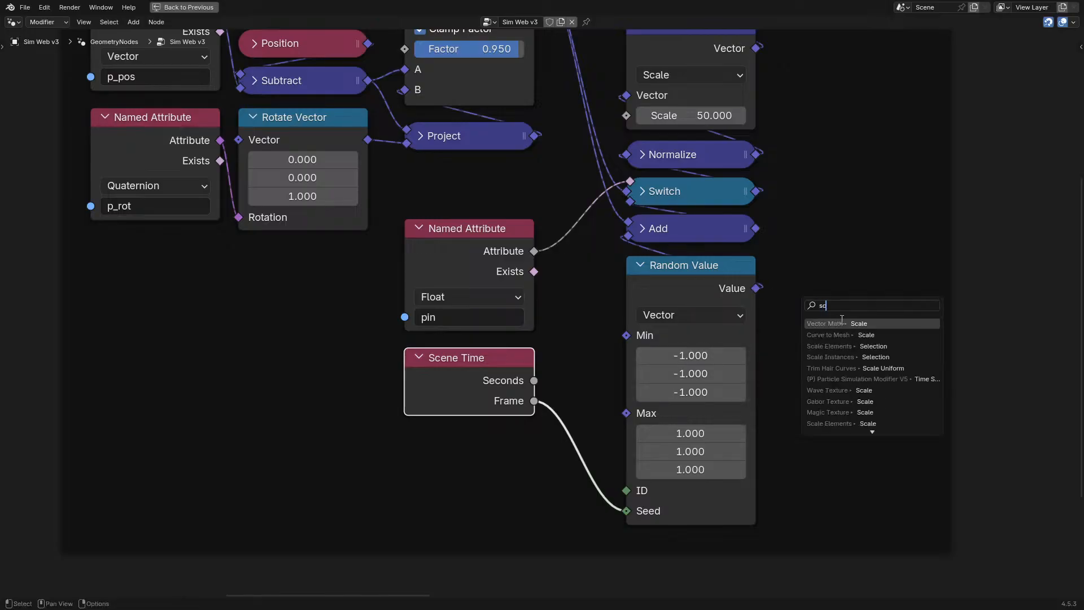
{"action": "key", "text": "Return"}
{"action": "left_click", "coordinate": [824, 307]}
{"action": "left_click", "coordinate": [650, 293]}
{"action": "key", "text": "h"}
{"action": "left_click_drag", "start_coordinate": [670, 265], "coordinate": [670, 357]}
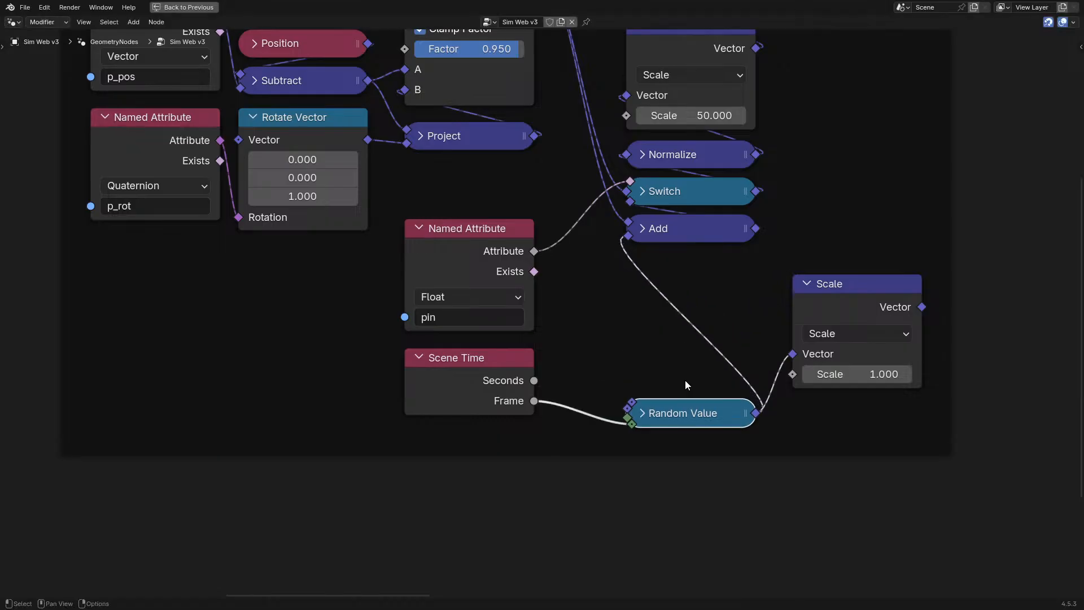
{"action": "left_click_drag", "start_coordinate": [865, 297], "coordinate": [699, 278]}
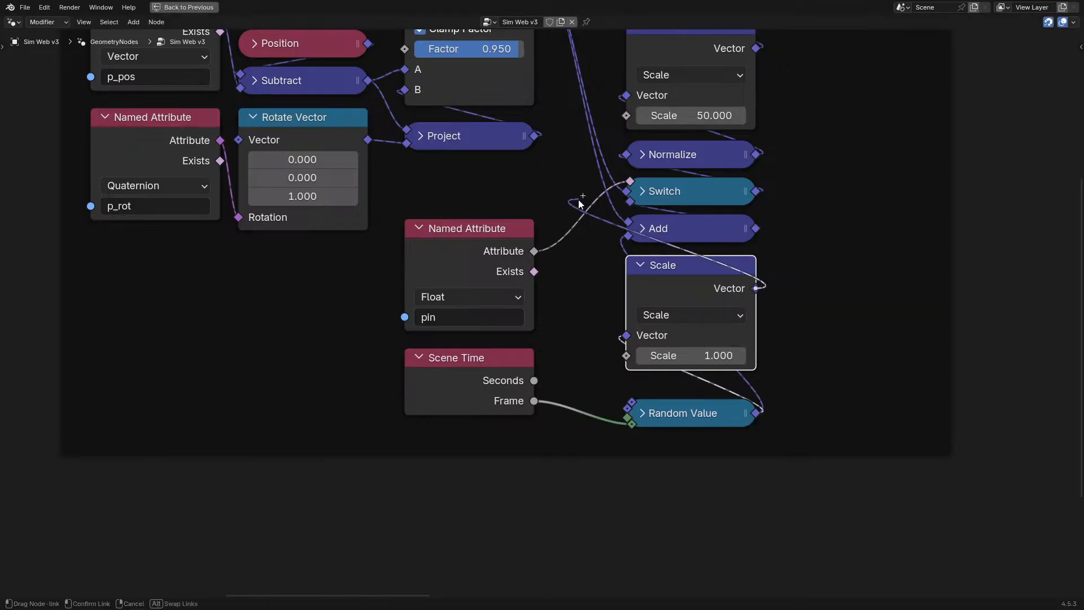
{"action": "left_click_drag", "start_coordinate": [707, 414], "coordinate": [707, 397]}
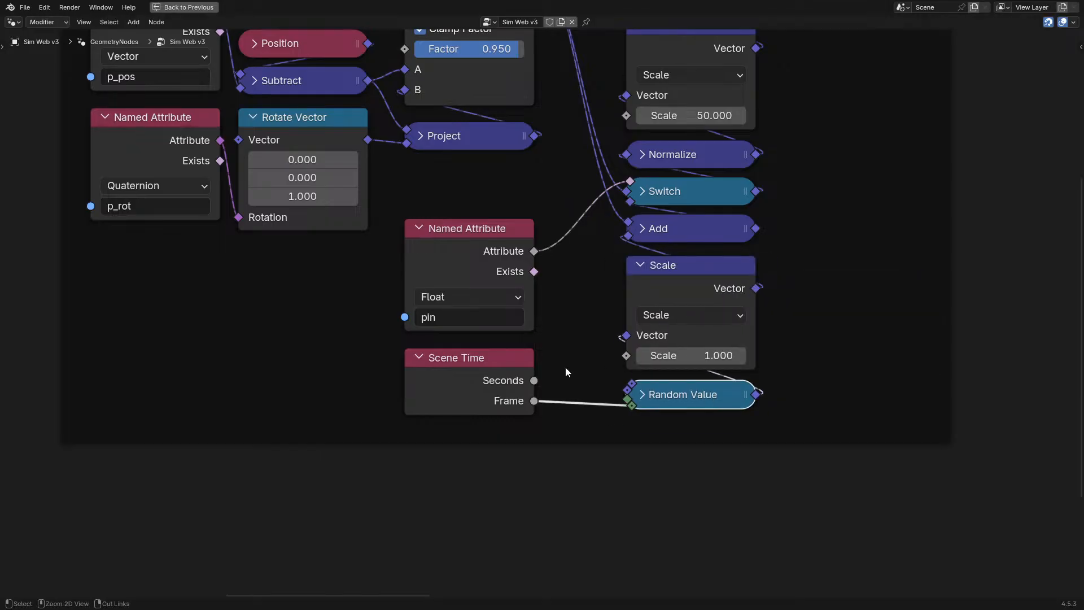
- Restore the full layout, play the simulation from the start and examine the web spread from several angles
{"action": "key", "text": "ctrl+space"}
{"action": "key", "text": "space"}
{"action": "left_click", "coordinate": [222, 561]}
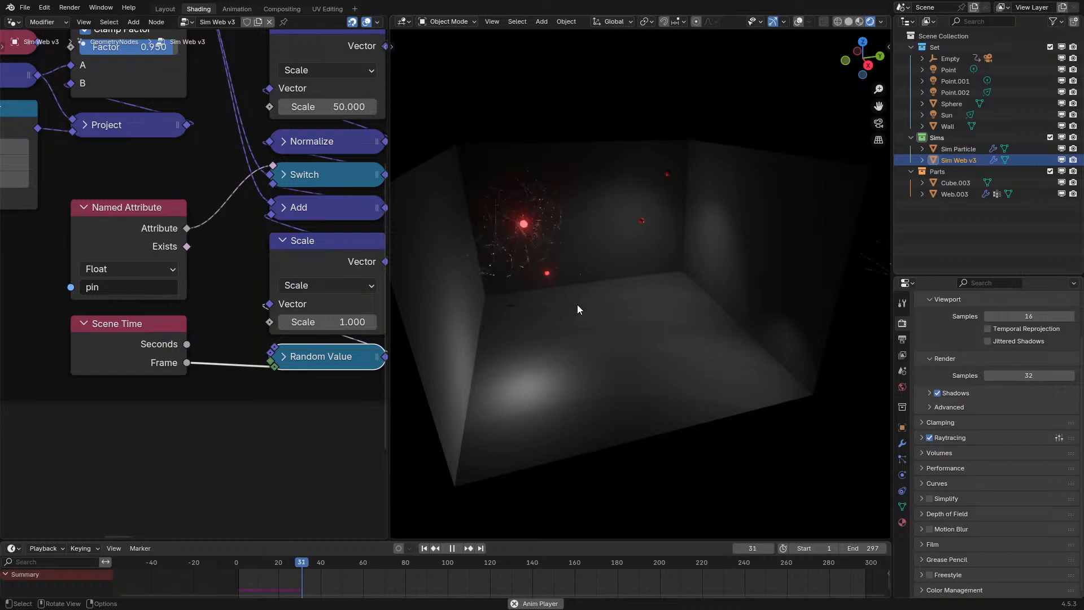
{"action": "middle_click_drag", "start_coordinate": [577, 305], "coordinate": [642, 262]}
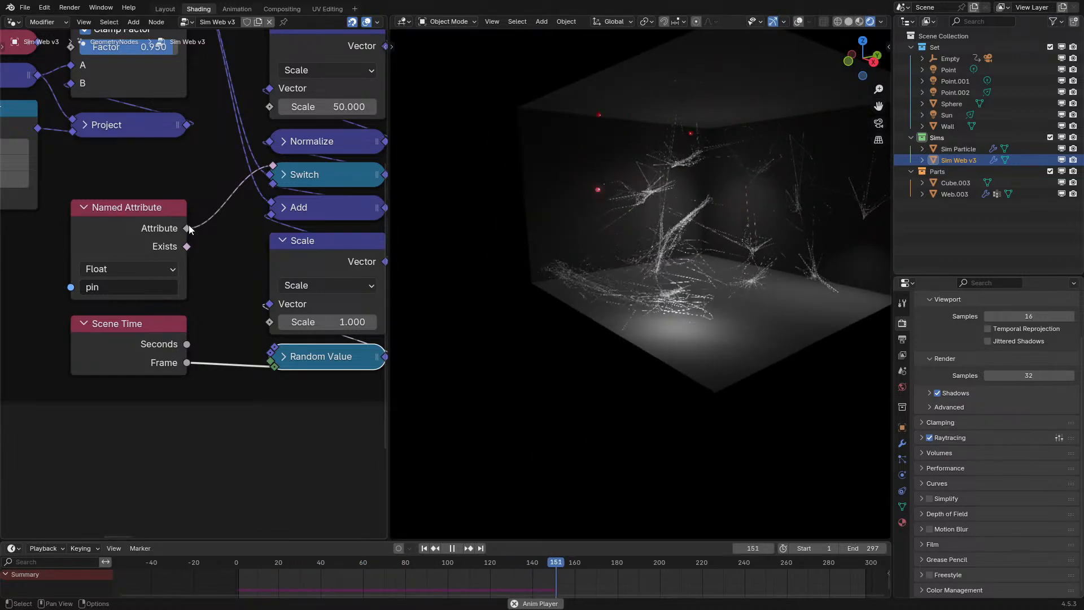
{"action": "middle_click_drag", "start_coordinate": [645, 267], "coordinate": [632, 272]}
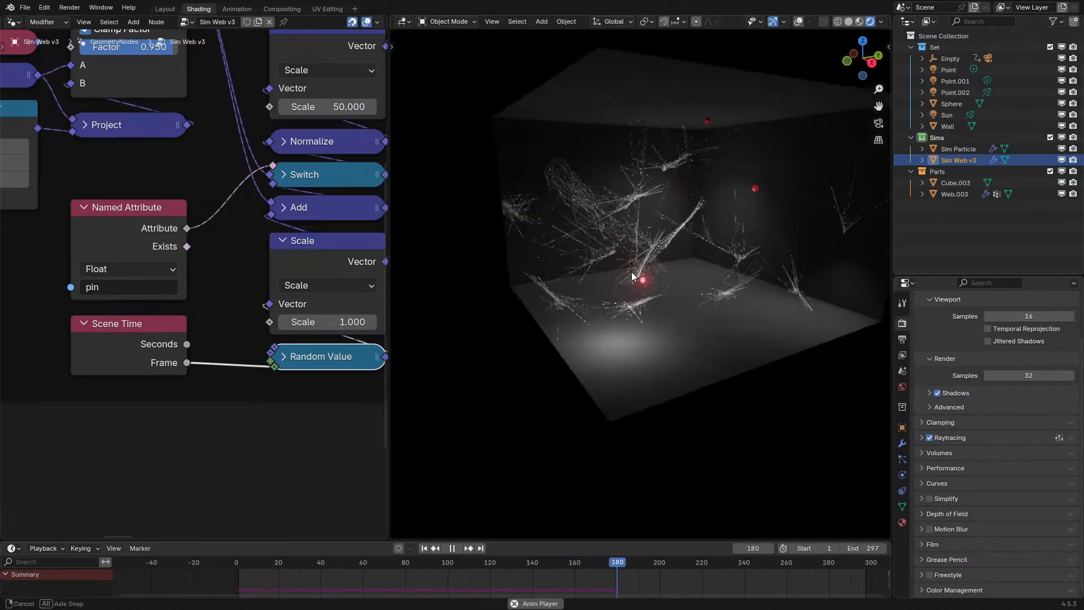
- Set the random vector's Scale to 0.1, check the web in playback and pause it
{"action": "left_click", "coordinate": [322, 319]}
{"action": "key", "text": "BackSpace"}
{"action": "type", "text": "0.1"}
{"action": "key", "text": "Return"}
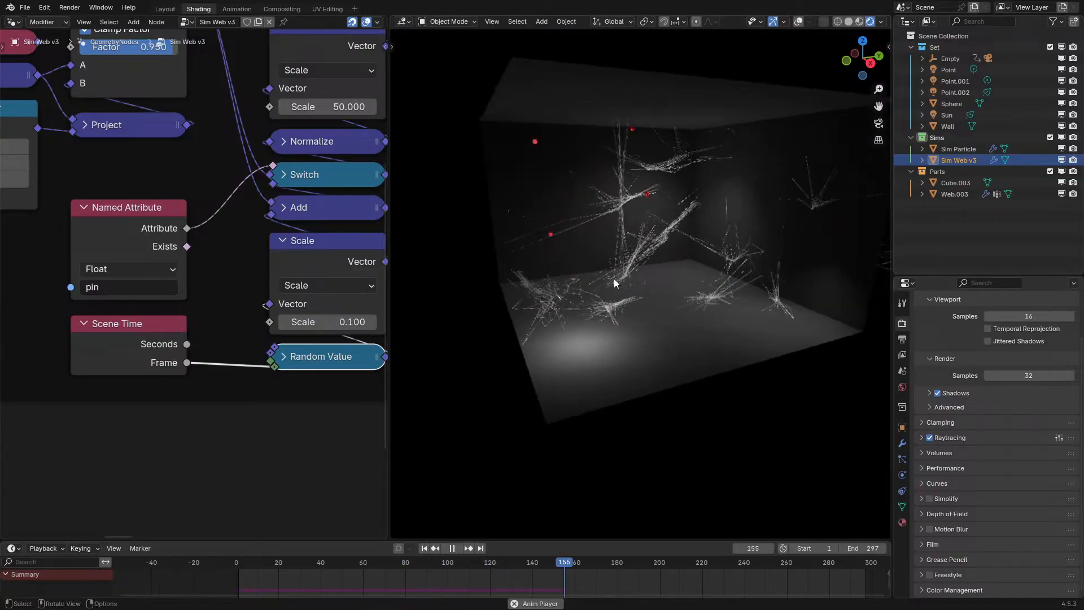
{"action": "key", "text": "space"}
{"action": "middle_click_drag", "start_coordinate": [304, 208], "coordinate": [282, 294]}
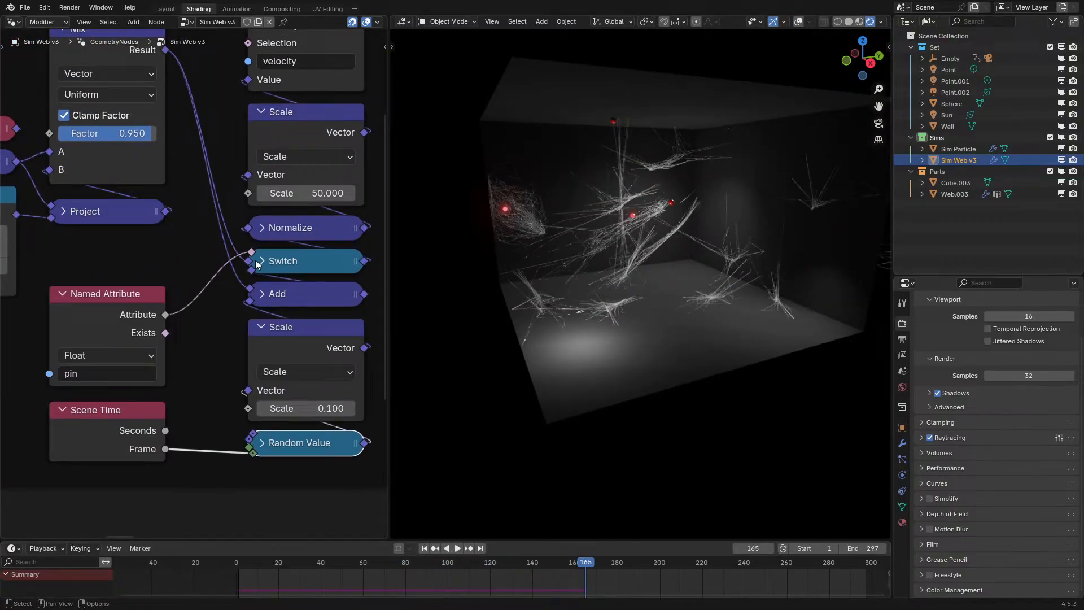
- Test the Switch node in playback with pin disconnected, toggling its Switch value on and off, then reconnect pin and collapse the node
{"action": "key", "text": "space"}
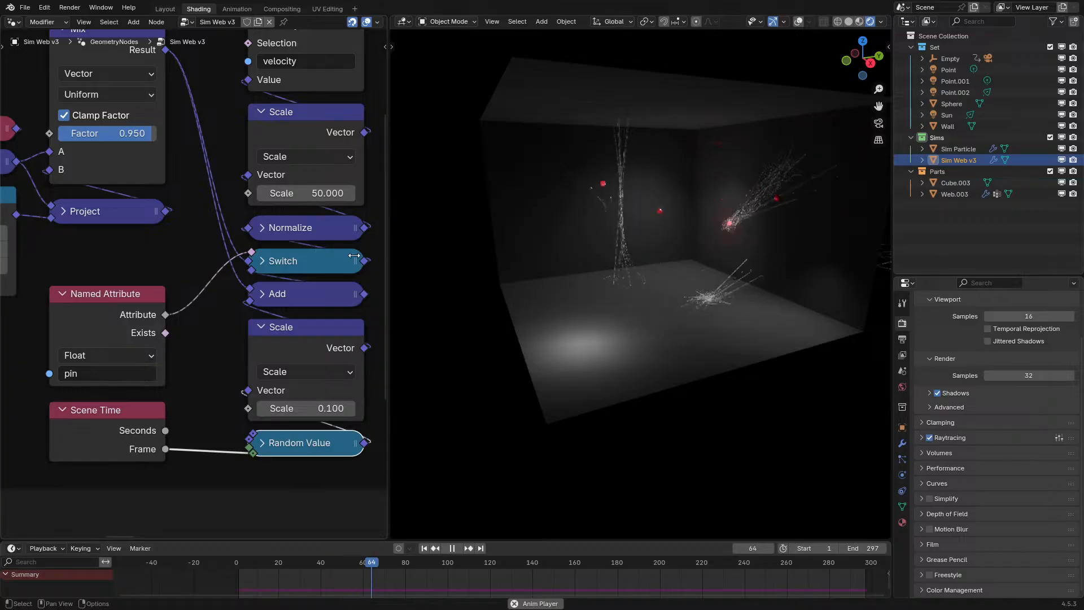
{"action": "key", "text": "h"}
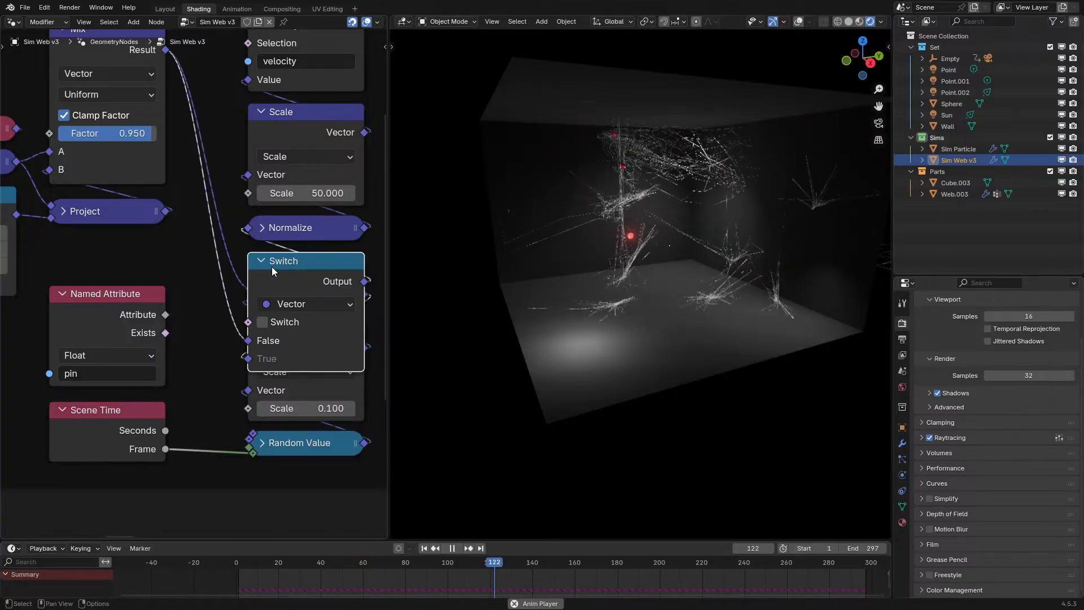
{"action": "left_click", "coordinate": [226, 564]}
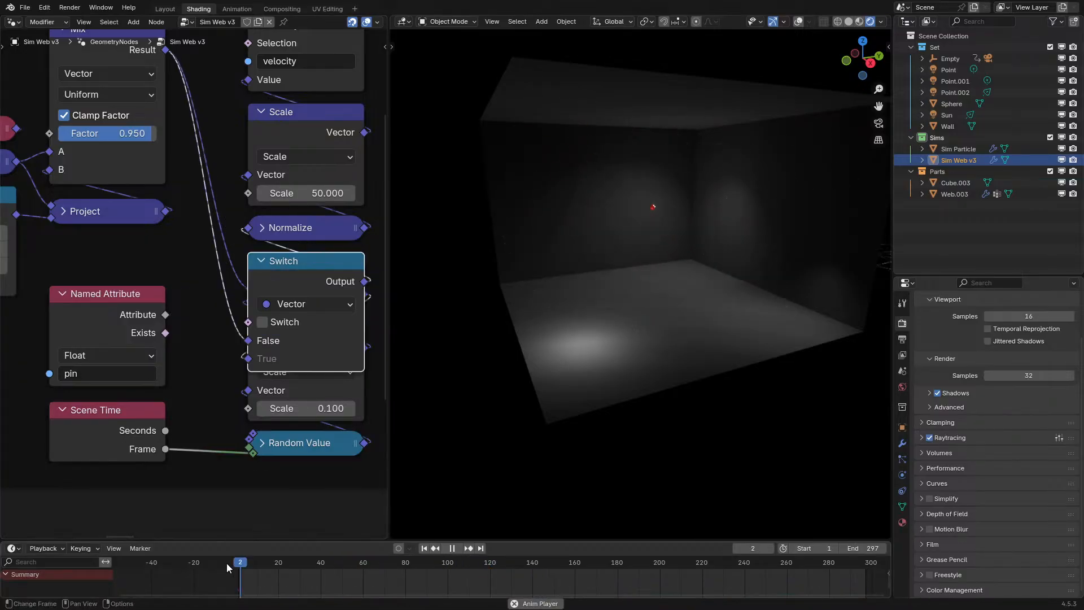
{"action": "left_click", "coordinate": [274, 322]}
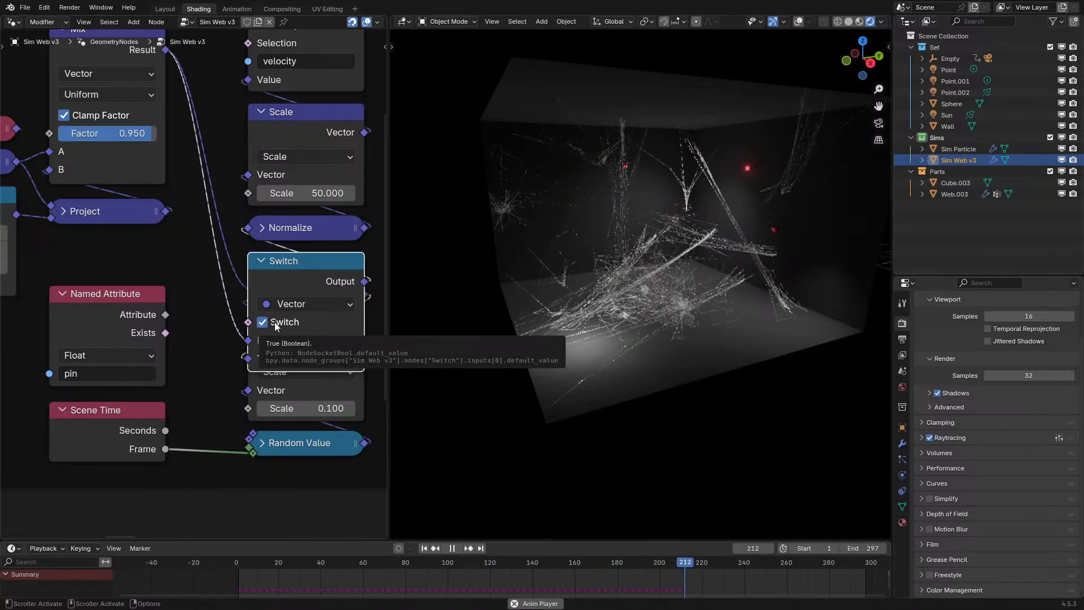
{"action": "left_click", "coordinate": [274, 322]}
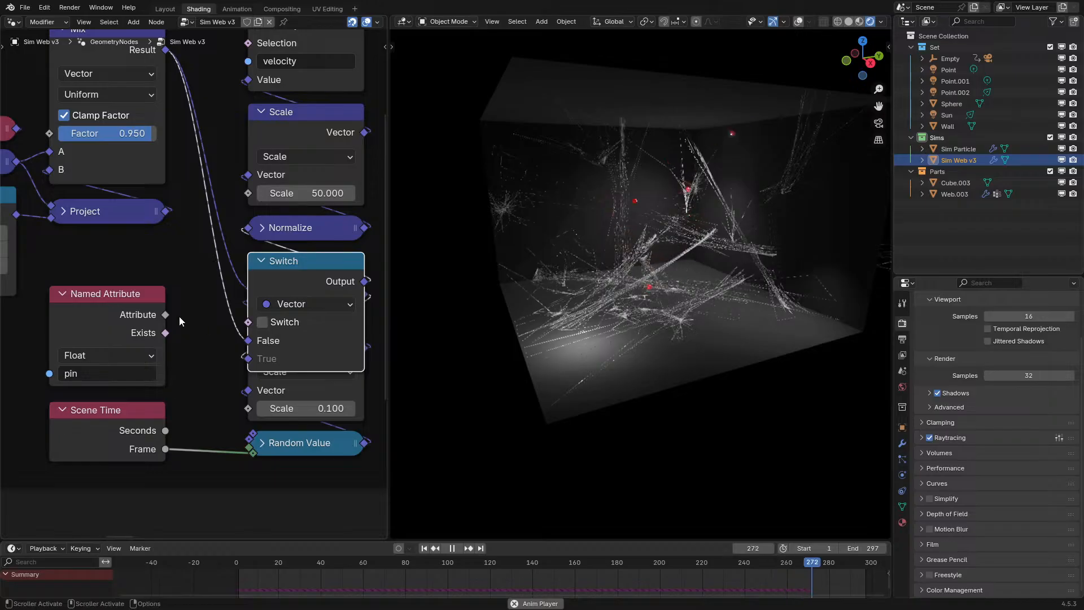
{"action": "left_click_drag", "start_coordinate": [213, 341], "coordinate": [247, 355]}
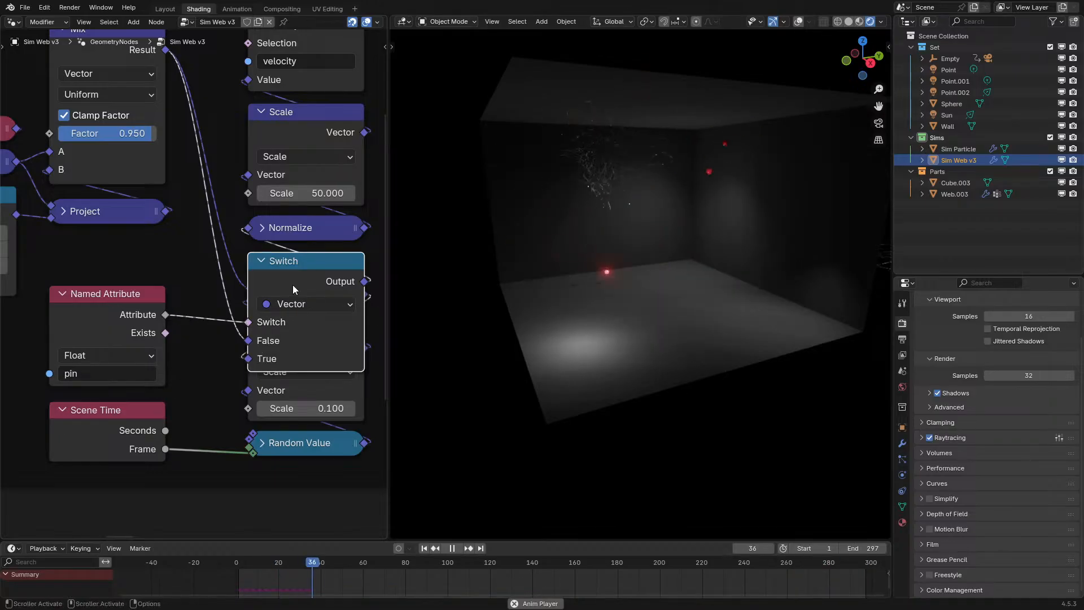
{"action": "key", "text": "h"}
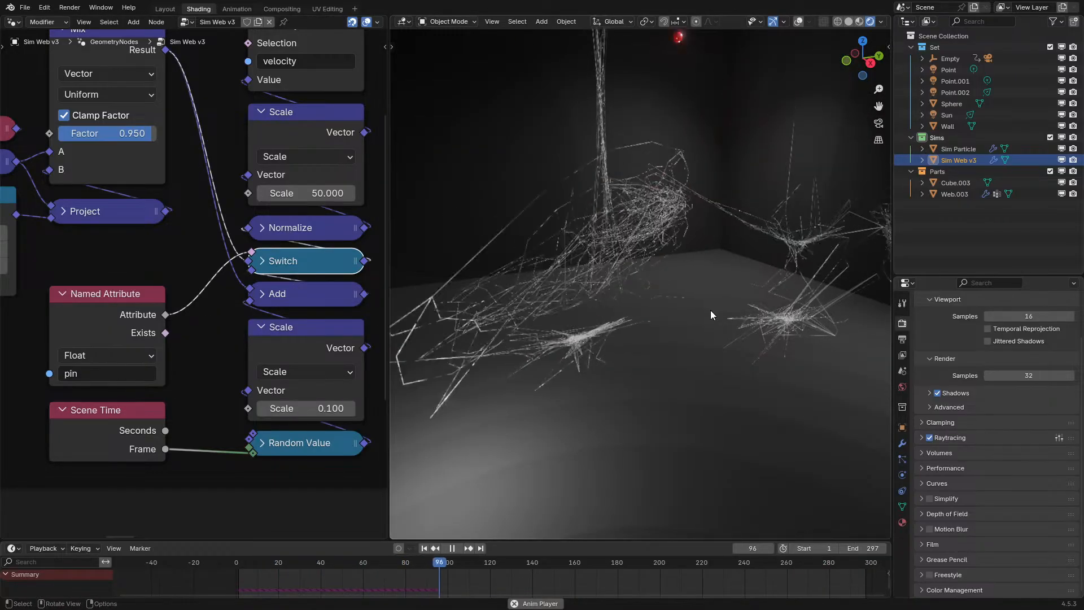
- Try a Scale of 0.01 on the random vector during playback
{"action": "double_click", "coordinate": [331, 416]}
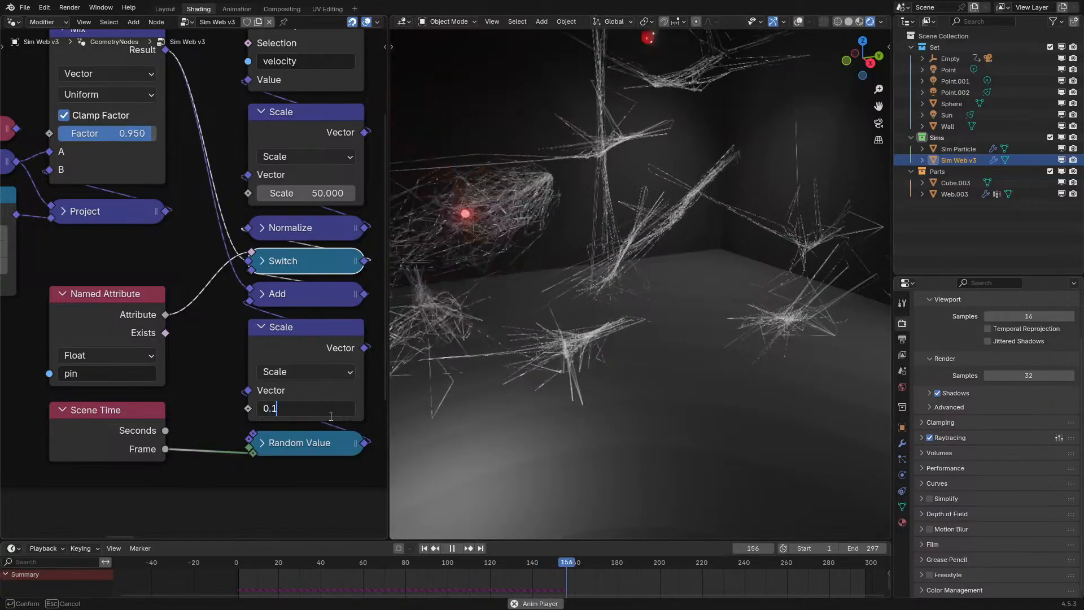
{"action": "key", "text": "BackSpace"}
{"action": "type", "text": "01"}
{"action": "key", "text": "Return"}
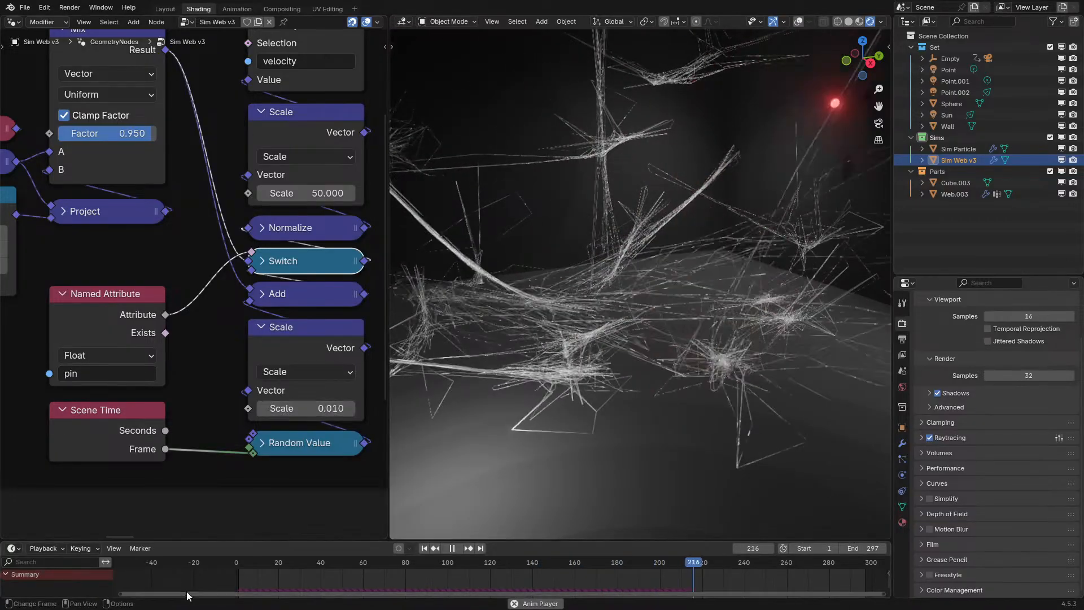
- Stop playback and rewire the nodes so Normalize takes the Mix result and feeds Switch and Add, with Switch driving the velocity Scale vector
{"action": "key", "text": "Escape"}
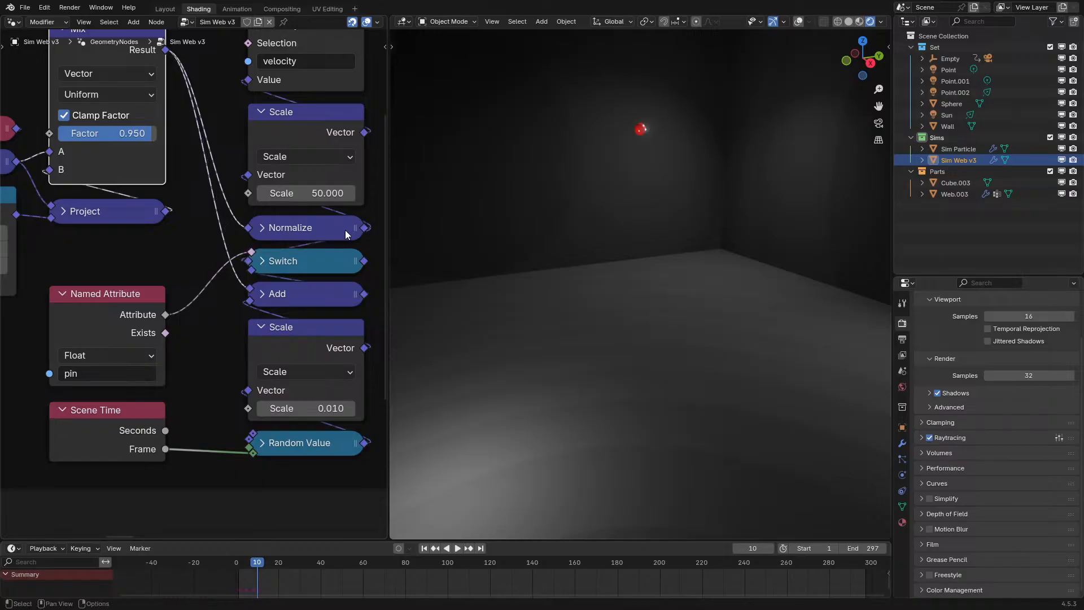
{"action": "left_click_drag", "start_coordinate": [241, 296], "coordinate": [239, 293]}
{"action": "left_click_drag", "start_coordinate": [365, 261], "coordinate": [259, 179]}
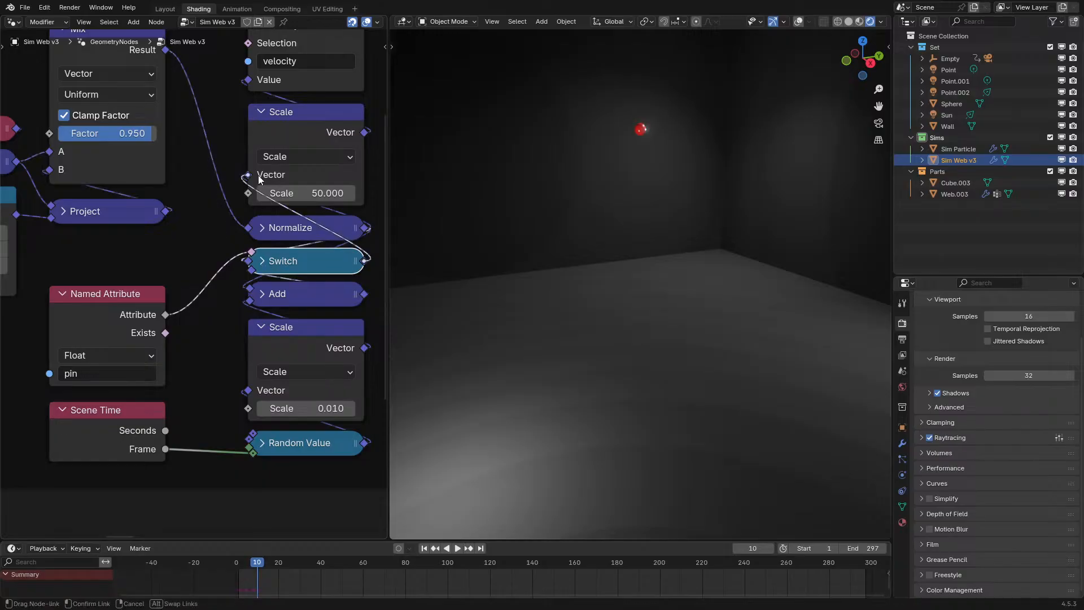
- Set the random vector's Scale to 0.1, replay the simulation from the start and pause it
{"action": "key", "text": "BackSpace"}
{"action": "type", "text": ".1"}
{"action": "key", "text": "Return"}
{"action": "left_click", "coordinate": [205, 559]}
{"action": "scroll", "coordinate": [599, 348], "scroll_direction": "down", "scroll_amount": 4}
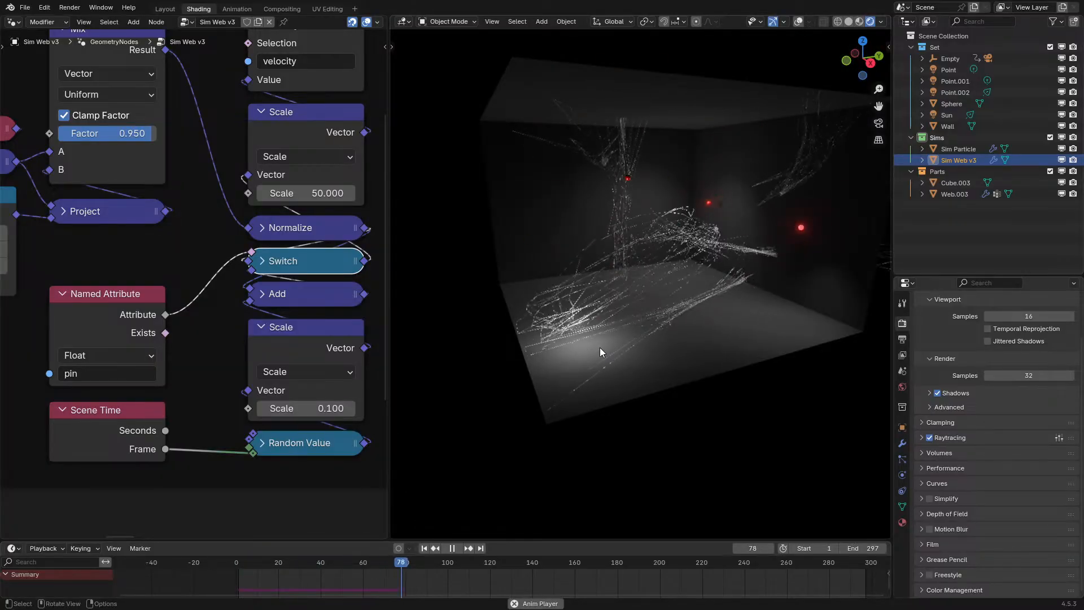
{"action": "key", "text": "space"}
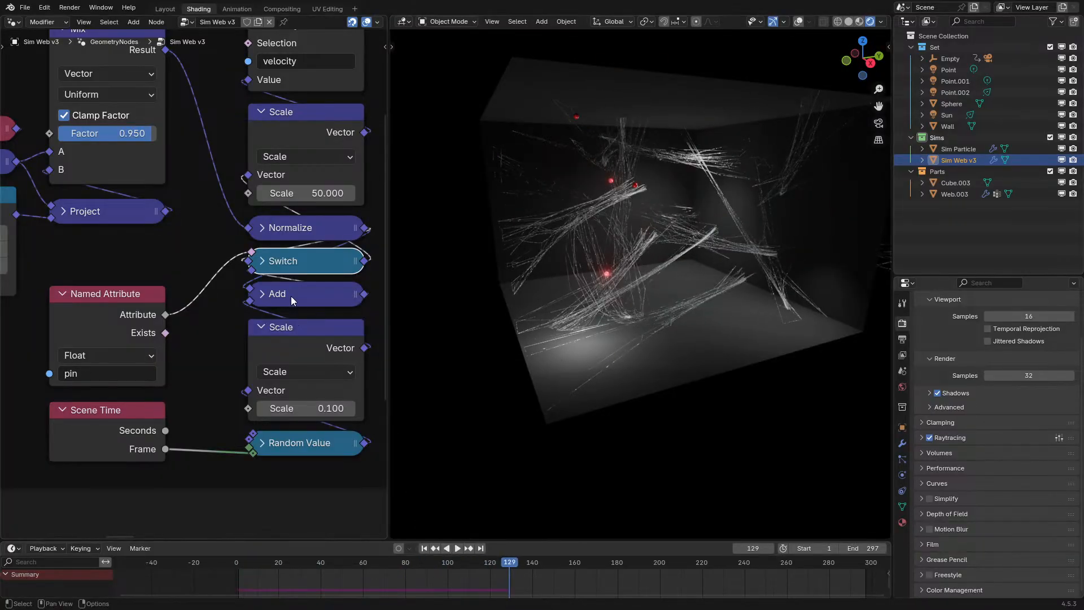
- Resume playback and delete the Add, random-vector Scale, Random Value and Scene Time nodes
{"action": "scroll", "coordinate": [724, 205], "scroll_direction": "up", "scroll_amount": 5}
{"action": "key", "text": "space"}
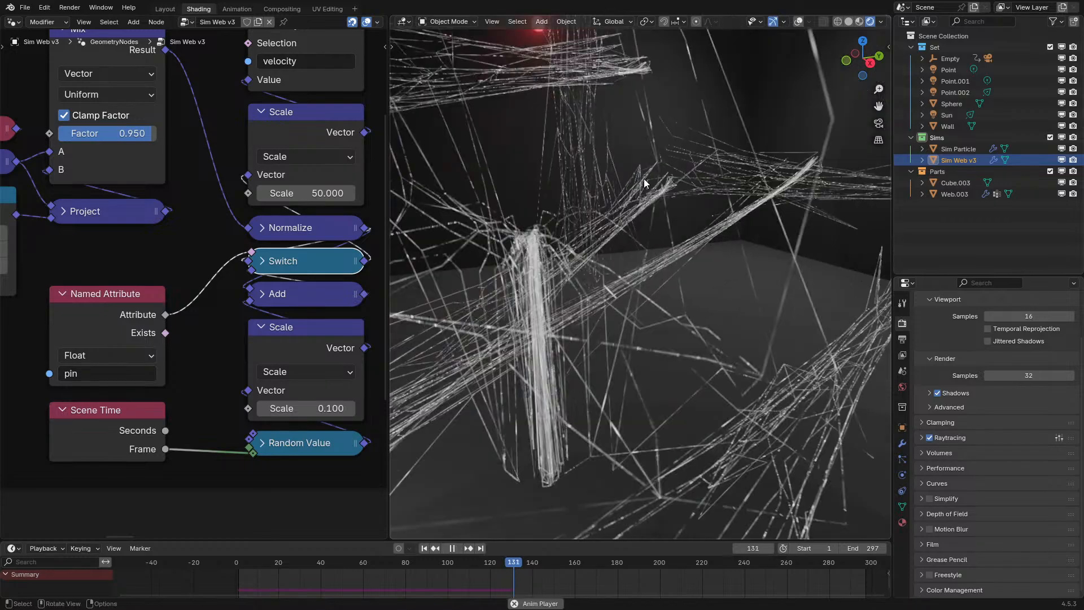
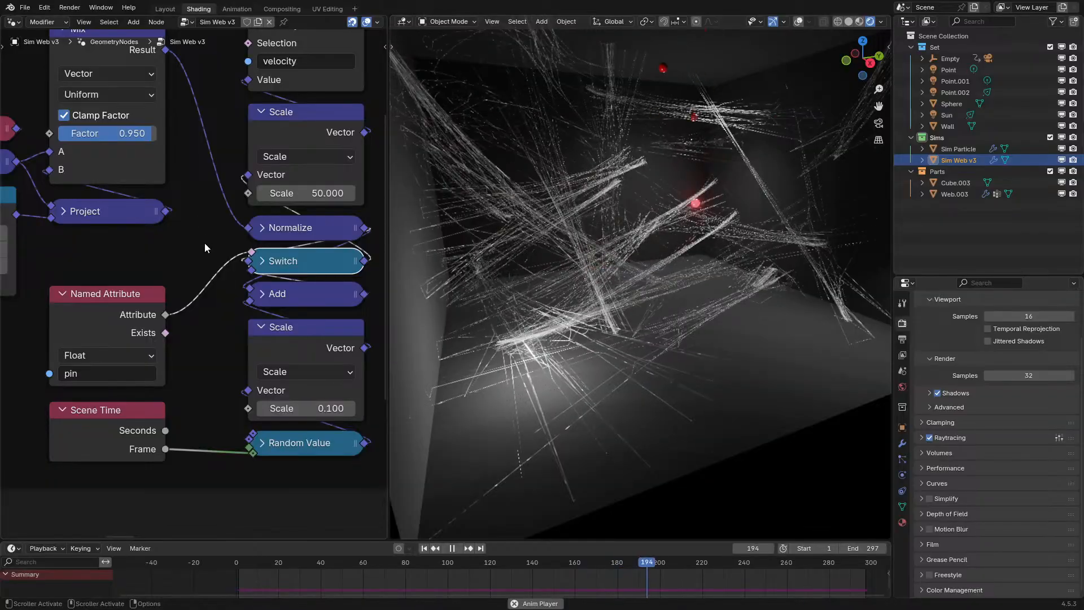
{"action": "left_click", "coordinate": [294, 303]}
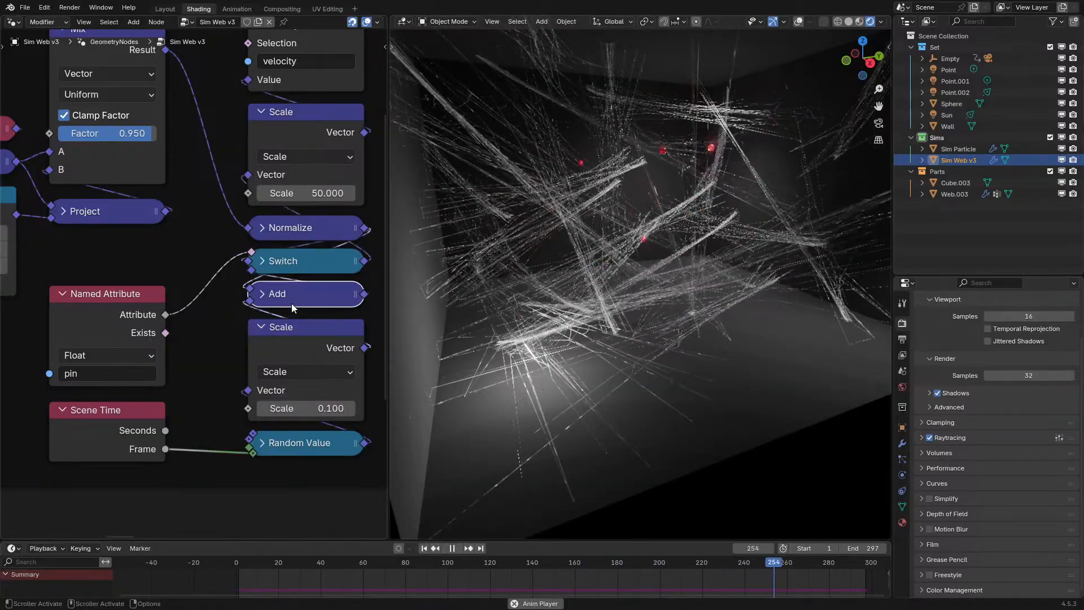
{"action": "key", "text": "x"}
{"action": "left_click", "coordinate": [301, 355]}
{"action": "key", "text": "x"}
{"action": "left_click", "coordinate": [299, 443]}
{"action": "key", "text": "x"}
{"action": "left_click", "coordinate": [123, 421]}
{"action": "key", "text": "x"}
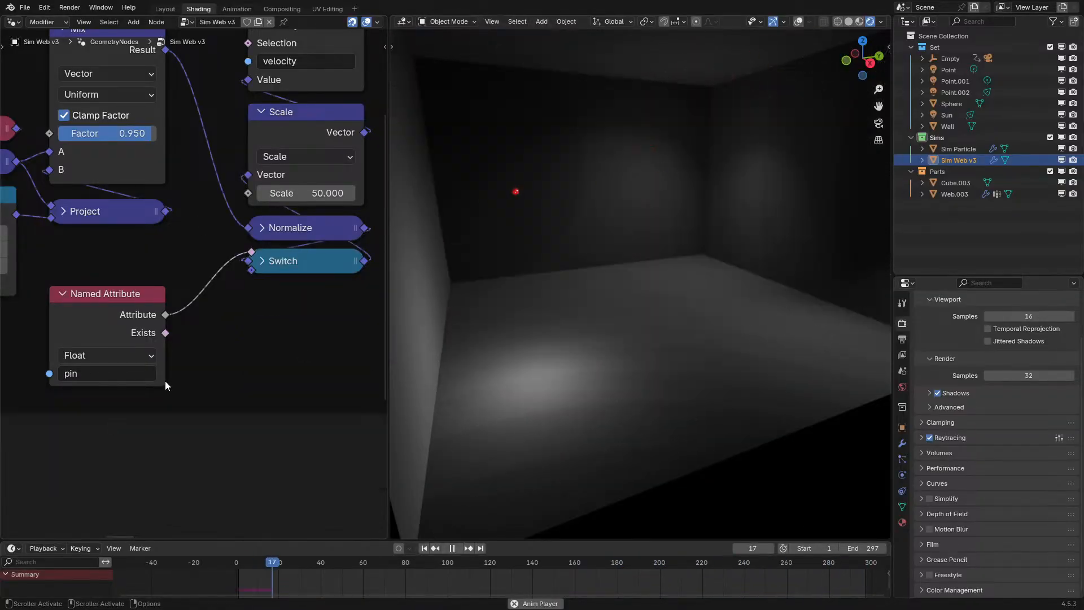
- Move the Switch and the pin Named Attribute nodes down below the direction nodes to free space between them
{"action": "key", "text": "ctrl+space"}
{"action": "key", "text": "ctrl+space"}
{"action": "key", "text": "ctrl+space"}
{"action": "left_click_drag", "start_coordinate": [643, 280], "coordinate": [823, 212]}
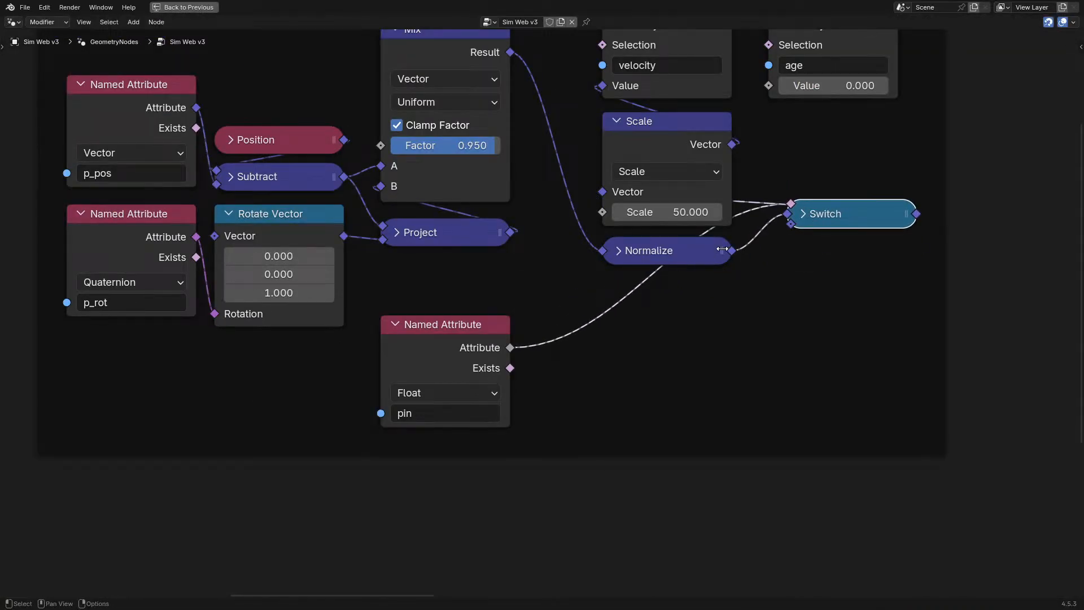
{"action": "right_click", "coordinate": [711, 286]}
{"action": "mouse_move", "coordinate": [830, 213]}
{"action": "left_mouse_down"}
{"action": "mouse_move", "coordinate": [774, 361]}
{"action": "mouse_move", "coordinate": [723, 370]}
{"action": "left_mouse_up"}
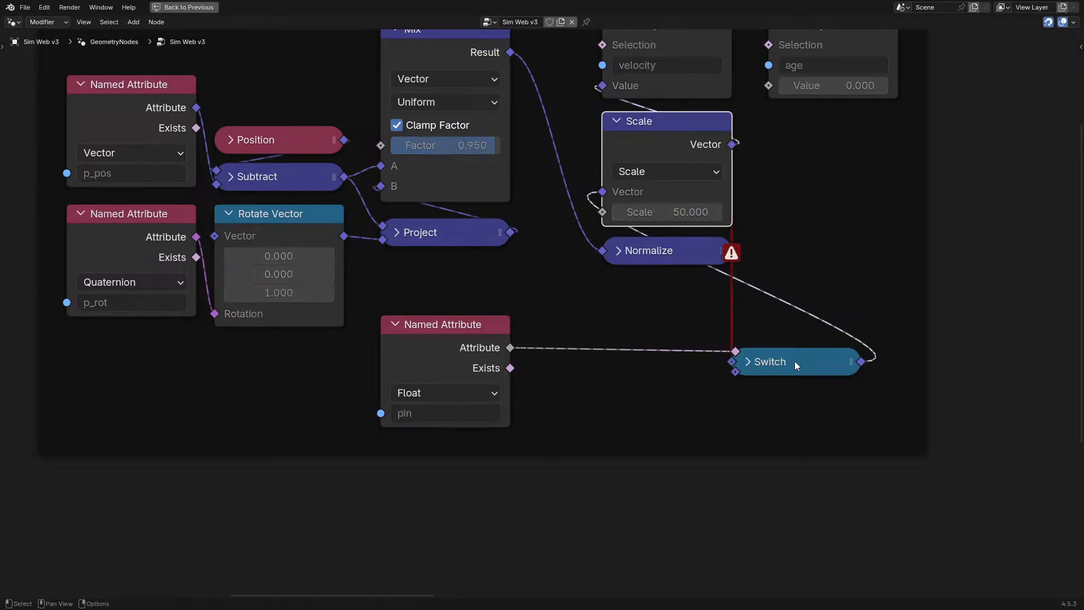
{"action": "left_click_drag", "start_coordinate": [440, 327], "coordinate": [181, 382]}
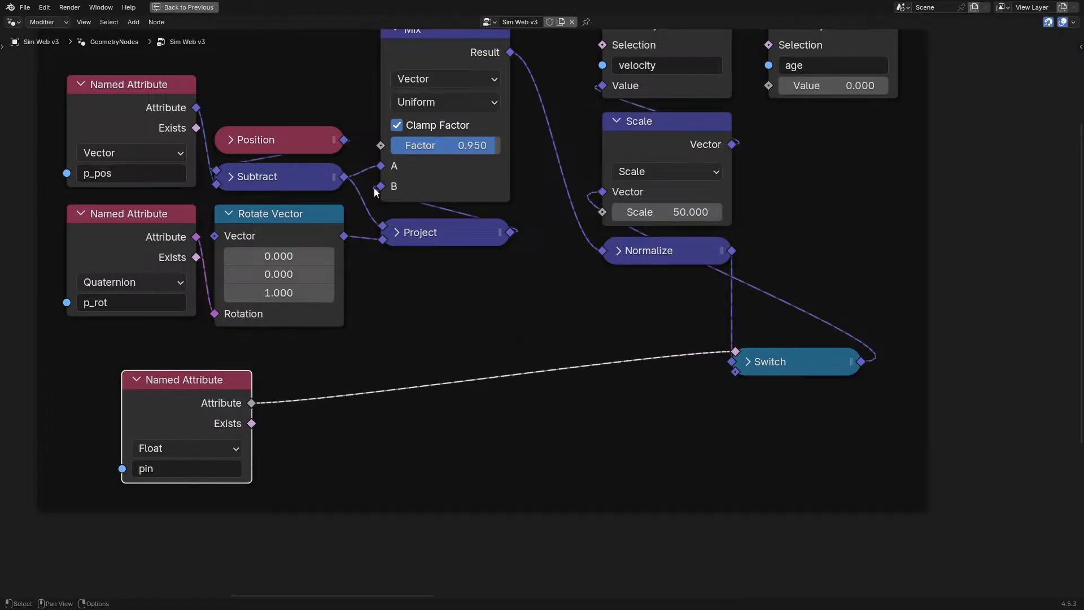
- Add a second Normalize node fed by the Subtract result and collapse it
{"action": "left_click_drag", "start_coordinate": [446, 411], "coordinate": [446, 412]}
{"action": "type", "text": "norma"}
{"action": "key", "text": "Return"}
{"action": "left_click", "coordinate": [446, 411]}
{"action": "key", "text": "h"}
- Add a Scale node after the new Normalize, using the pin attribute as its Scale input
{"action": "left_click_drag", "start_coordinate": [536, 393], "coordinate": [426, 373]}
{"action": "left_click_drag", "start_coordinate": [514, 385], "coordinate": [515, 386]}
{"action": "type", "text": "scale"}
{"action": "key", "text": "Return"}
{"action": "left_click", "coordinate": [548, 391]}
- Add another Scale node after the pin-driven one, delete the Switch and link the new output to the velocity Value
{"action": "left_click_drag", "start_coordinate": [704, 401], "coordinate": [706, 402]}
{"action": "type", "text": "scale"}
{"action": "key", "text": "Return"}
{"action": "left_click", "coordinate": [712, 399]}
{"action": "left_click", "coordinate": [797, 371]}
{"action": "key", "text": "x"}
{"action": "left_click_drag", "start_coordinate": [840, 424], "coordinate": [614, 77]}
{"action": "key", "text": "ctrl+space"}
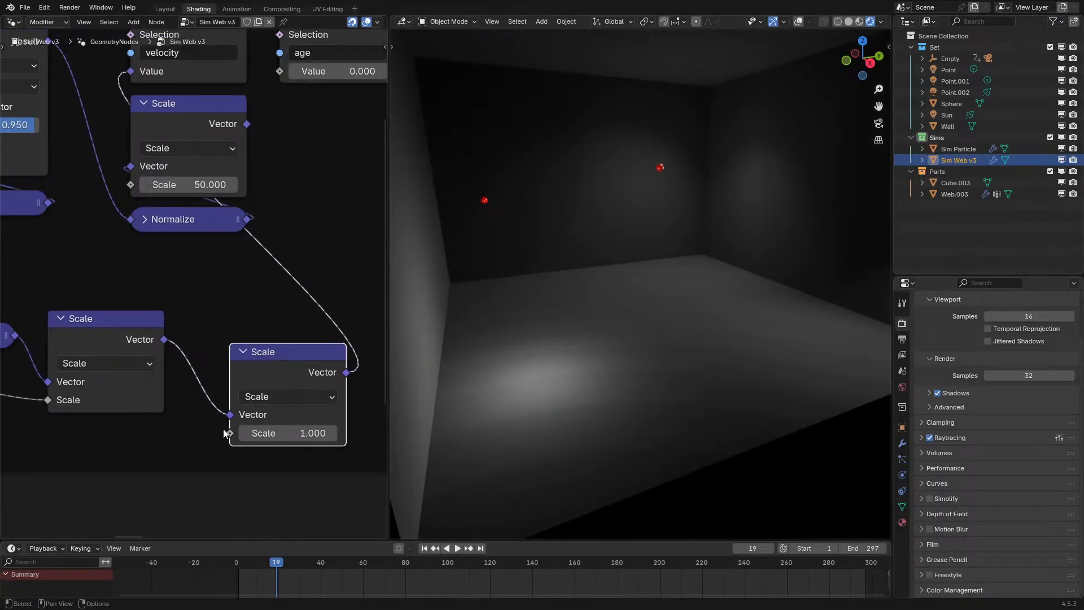
- Try a Scale of 100 on the new velocity Scale node, replaying the simulation from the start
{"action": "left_click_drag", "start_coordinate": [245, 563], "coordinate": [226, 558]}
{"action": "key", "text": "space"}
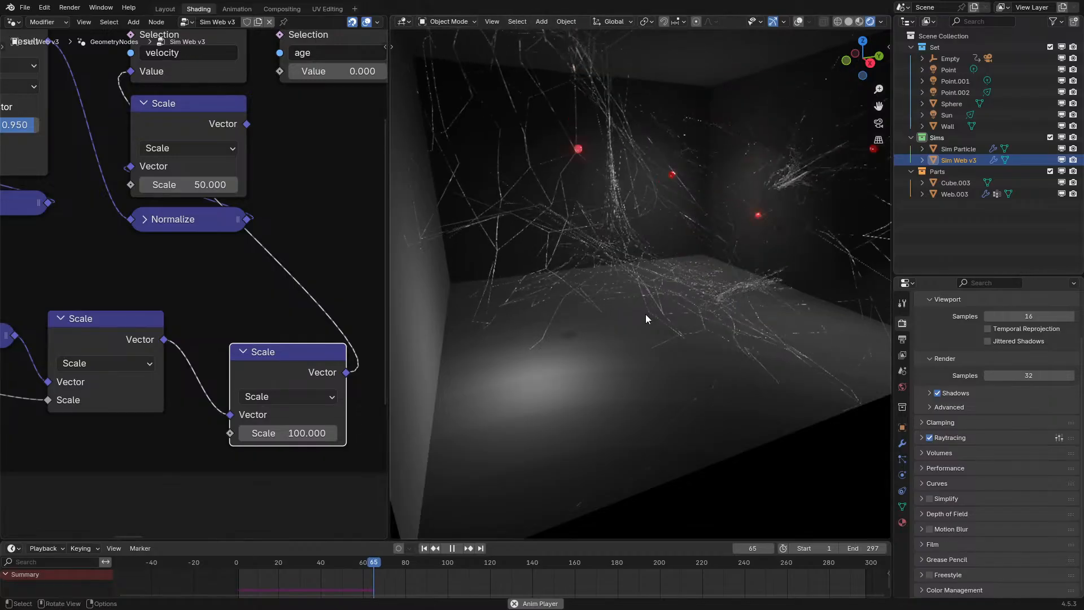
{"action": "scroll", "coordinate": [619, 312], "scroll_direction": "down", "scroll_amount": 2}
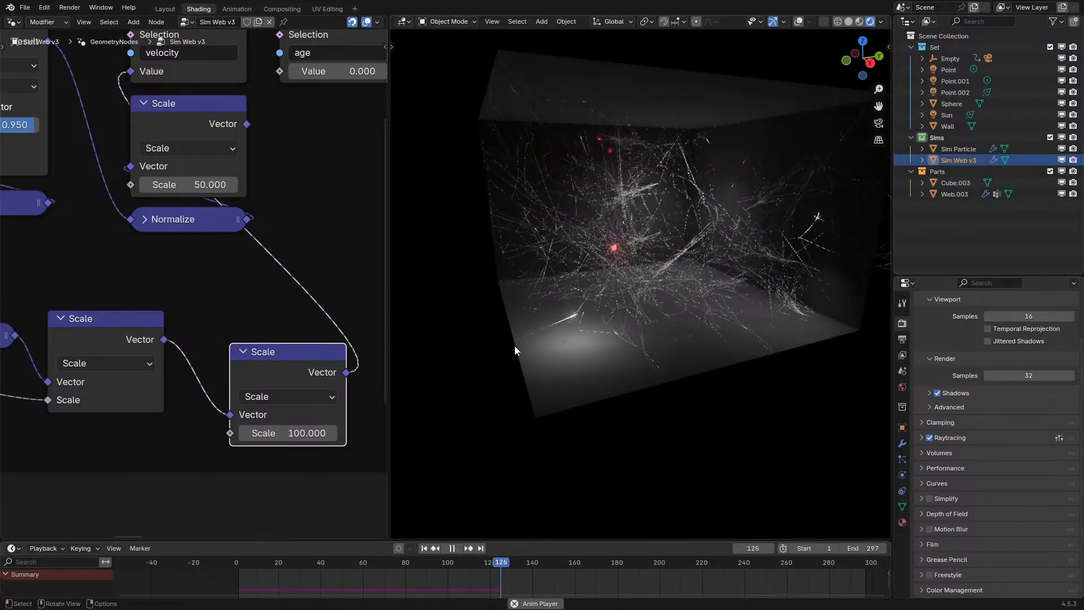
- Try a Scale of 50 on the new velocity Scale node, replay from the start and inspect the webs
{"action": "double_click", "coordinate": [288, 433]}
{"action": "type", "text": "50"}
{"action": "key", "text": "Return"}
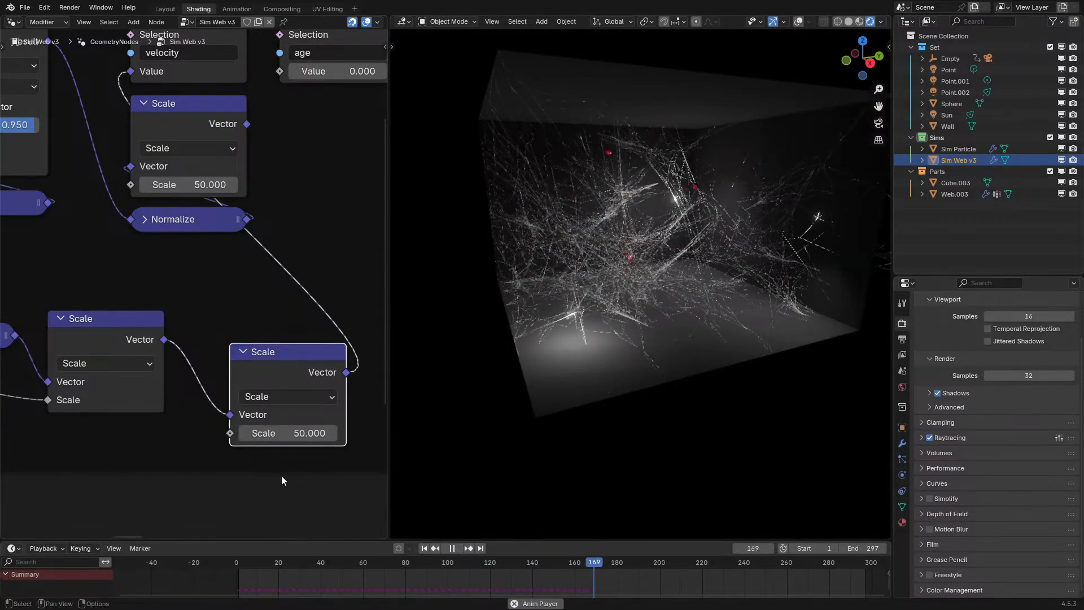
{"action": "left_click", "coordinate": [232, 563]}
{"action": "scroll", "coordinate": [706, 151], "scroll_direction": "up", "scroll_amount": 8}
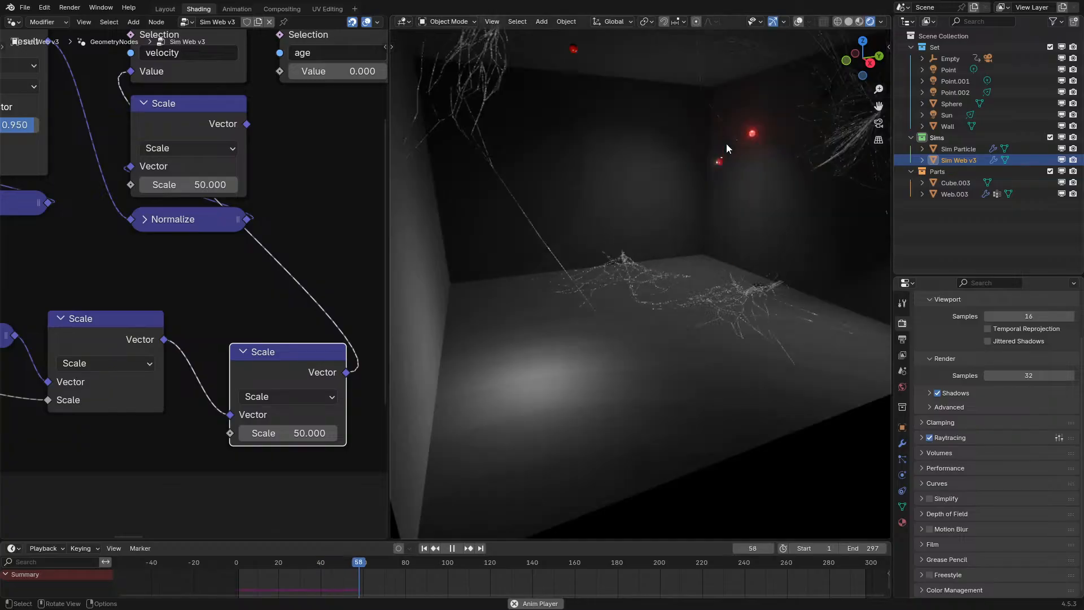
{"action": "mouse_move", "coordinate": [706, 153]}
{"action": "middle_mouse_down"}
{"action": "mouse_move", "coordinate": [678, 163]}
{"action": "mouse_move", "coordinate": [710, 151]}
{"action": "middle_mouse_up"}
{"action": "scroll", "coordinate": [709, 151], "scroll_direction": "down", "scroll_amount": 8}
{"action": "scroll", "coordinate": [709, 152], "scroll_direction": "up", "scroll_amount": 8}
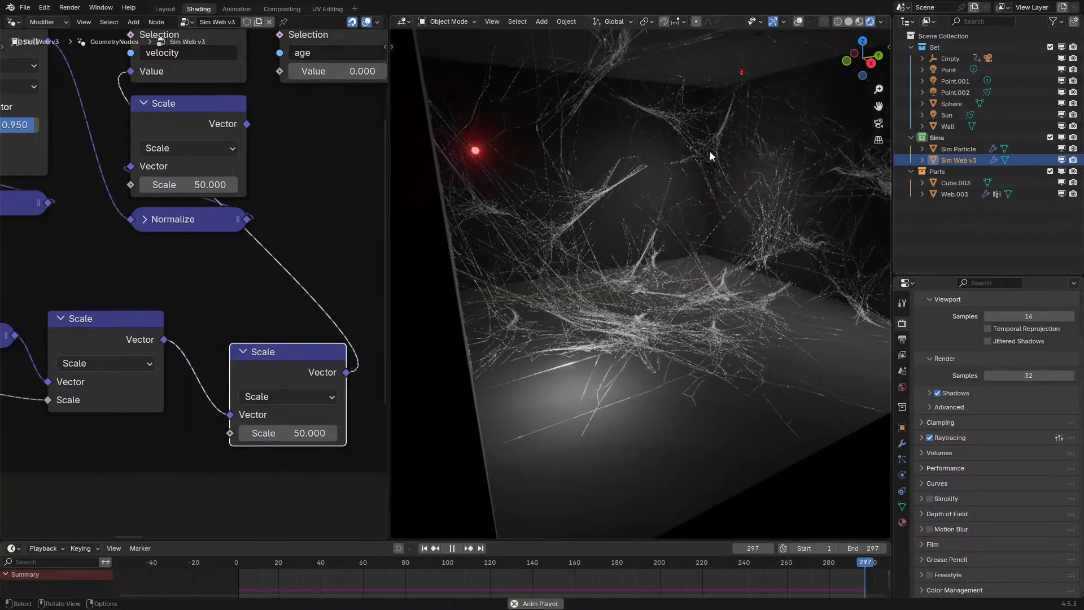
- Try a Scale of 25 on the new velocity Scale node and replay from the start
{"action": "left_click", "coordinate": [293, 433]}
{"action": "type", "text": "25"}
{"action": "key", "text": "Return"}
{"action": "left_click", "coordinate": [238, 558]}
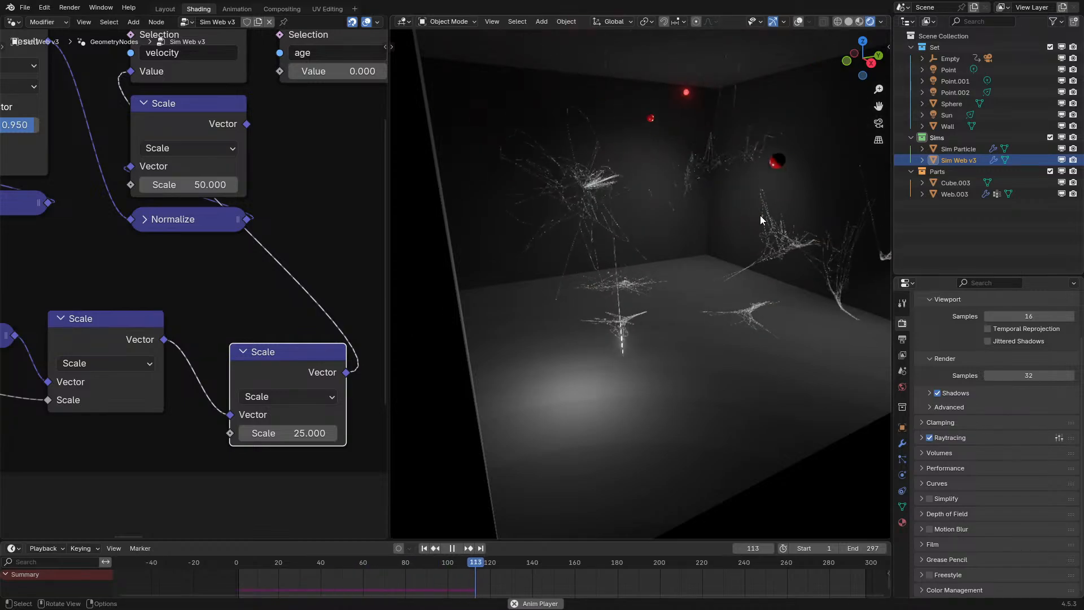
{"action": "middle_click_drag", "start_coordinate": [758, 216], "coordinate": [774, 211]}
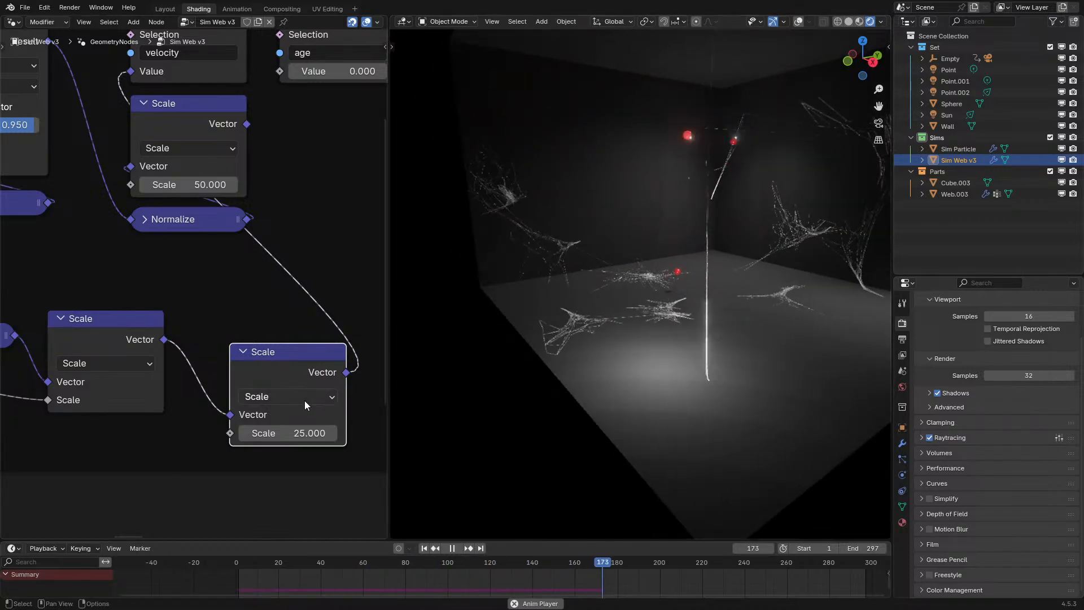
- Set the new velocity Scale node back to 50 and replay the simulation from the start
{"action": "left_click", "coordinate": [283, 434]}
{"action": "type", "text": "50"}
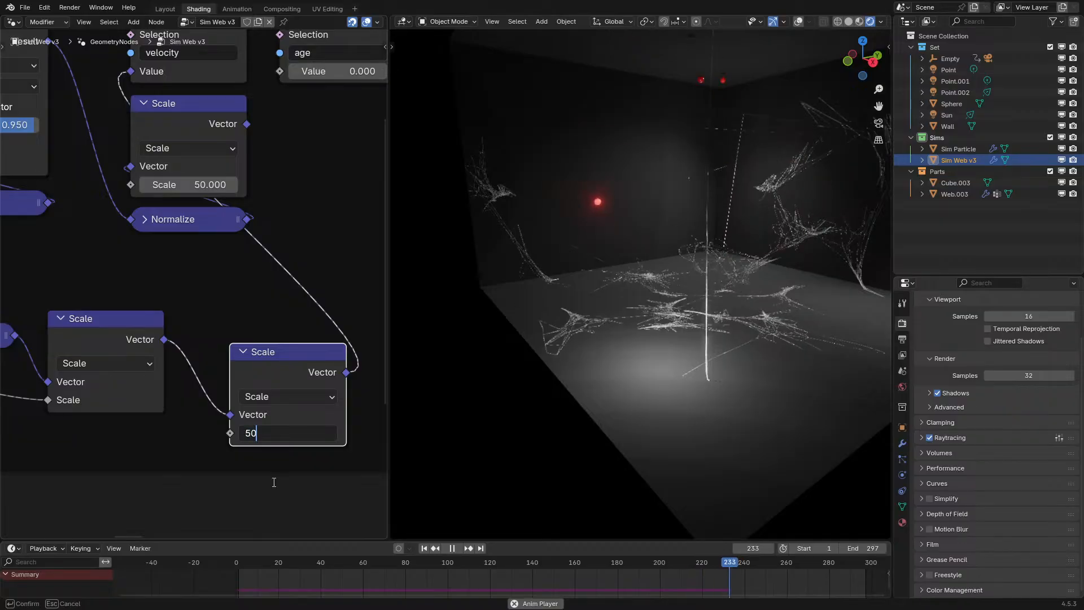
{"action": "key", "text": "Return"}
{"action": "left_click_drag", "start_coordinate": [216, 556], "coordinate": [213, 555]}
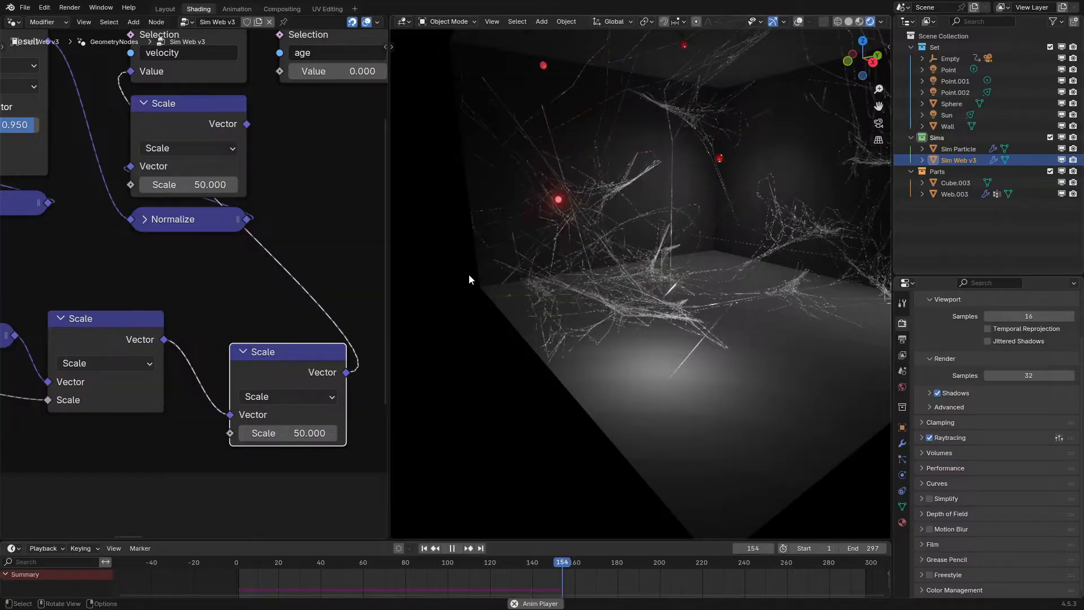
- Delete the old velocity branch: Scale, Normalize, Mix, Project, Rotate Vector and the p_rot Named Attribute
{"action": "key", "text": "ctrl+space"}
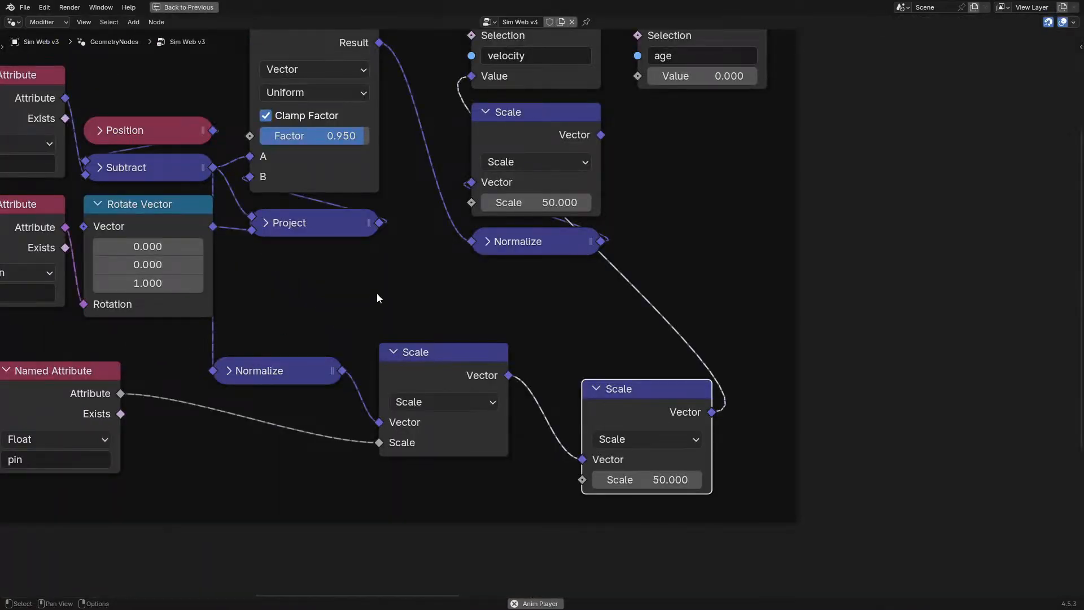
{"action": "left_click_drag", "start_coordinate": [518, 195], "coordinate": [522, 196]}
{"action": "key", "text": "x"}
{"action": "left_click_drag", "start_coordinate": [271, 255], "coordinate": [342, 162]}
{"action": "key", "text": "x"}
{"action": "scroll", "coordinate": [271, 214], "scroll_direction": "down", "scroll_amount": 2}
{"action": "left_click", "coordinate": [232, 246]}
{"action": "key", "text": "x"}
{"action": "left_click", "coordinate": [125, 249]}
{"action": "key", "text": "x"}
- Collapse the pin-driven Scale and arrange the remaining direction nodes compactly beside the velocity Store Named Attribute
{"action": "left_click_drag", "start_coordinate": [324, 368], "coordinate": [216, 226]}
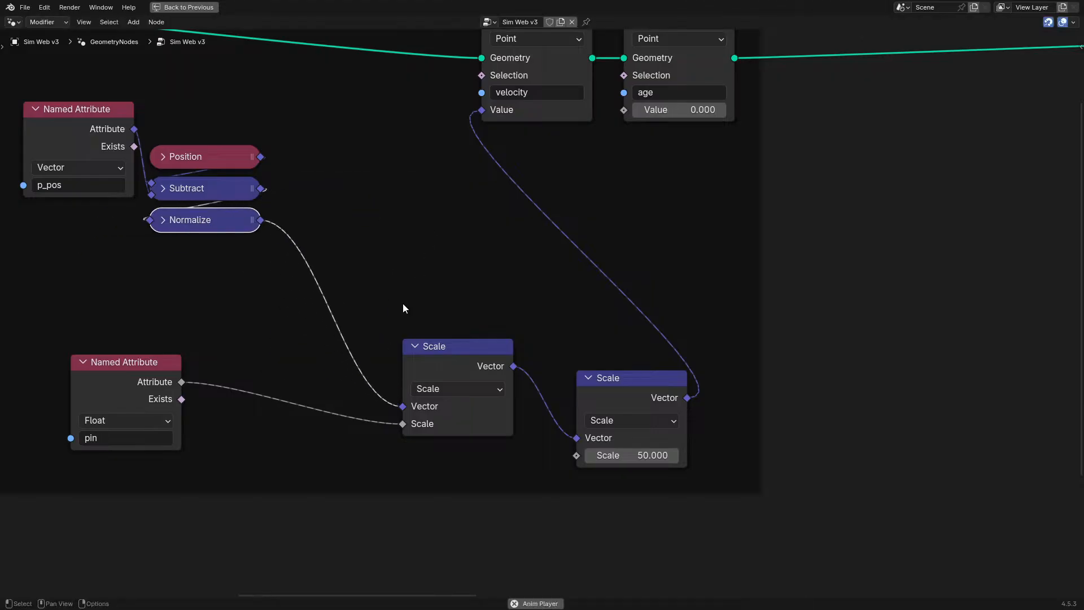
{"action": "left_click", "coordinate": [439, 364]}
{"action": "key", "text": "h"}
{"action": "key", "text": "g"}
{"action": "left_click", "coordinate": [189, 271]}
{"action": "left_click", "coordinate": [218, 223], "text": "shift"}
{"action": "key", "text": "g"}
{"action": "left_click", "coordinate": [345, 189]}
{"action": "left_click_drag", "start_coordinate": [121, 362], "coordinate": [201, 220]}
{"action": "left_click_drag", "start_coordinate": [685, 395], "coordinate": [590, 158]}
{"action": "left_click_drag", "start_coordinate": [469, 266], "coordinate": [665, 67]}
- Replace the p_rot store and attribute nodes with direct links from the p_pos store to Points and Random Value to Rotation
{"action": "scroll", "coordinate": [485, 187], "scroll_direction": "down", "scroll_amount": 7}
{"action": "middle_click_drag", "start_coordinate": [172, 241], "coordinate": [687, 304]}
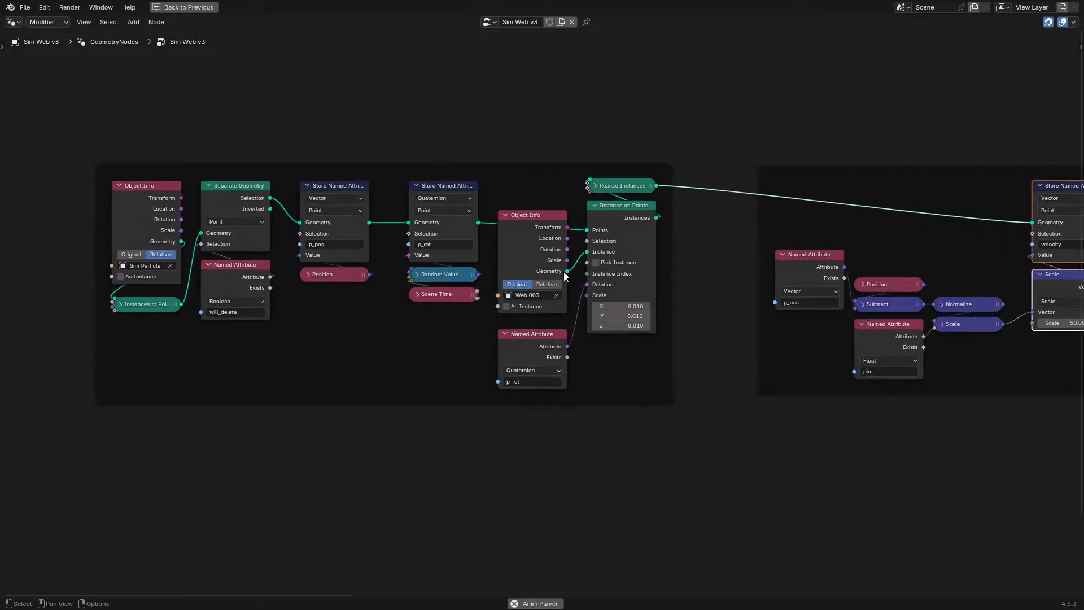
{"action": "scroll", "coordinate": [346, 299], "scroll_direction": "up", "scroll_amount": 2}
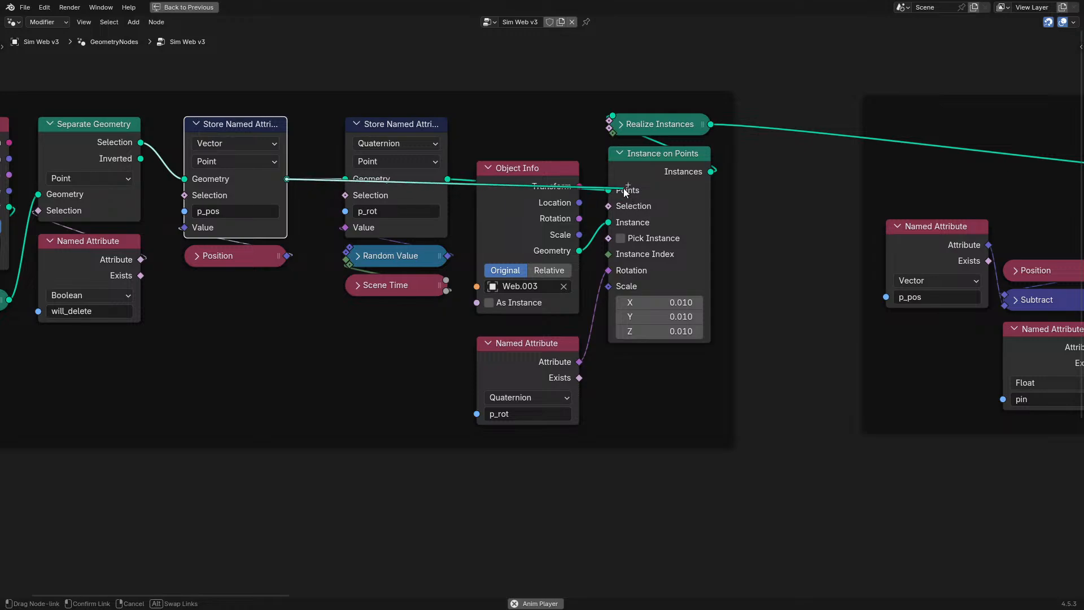
{"action": "left_click_drag", "start_coordinate": [613, 280], "coordinate": [614, 281]}
{"action": "left_click", "coordinate": [502, 365]}
{"action": "key", "text": "x"}
{"action": "left_click", "coordinate": [398, 153]}
{"action": "key", "text": "ctrl+x"}
- Place Random Value and Scene Time under Object Info and move the instancing nodes next to the p_pos store
{"action": "left_click_drag", "start_coordinate": [363, 334], "coordinate": [418, 230]}
{"action": "key", "text": "g"}
{"action": "left_click", "coordinate": [552, 309]}
{"action": "left_click_drag", "start_coordinate": [471, 115], "coordinate": [695, 375]}
{"action": "key", "text": "g"}
{"action": "left_click", "coordinate": [507, 360]}
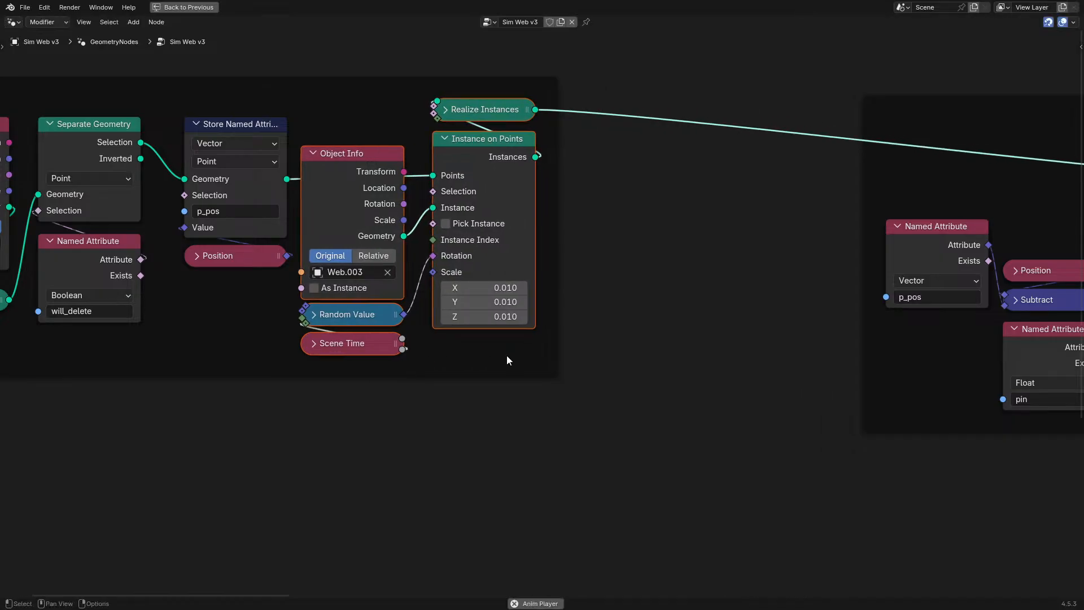
- Set the velocity Scale node to 75 during playback
{"action": "key", "text": "ctrl+space"}
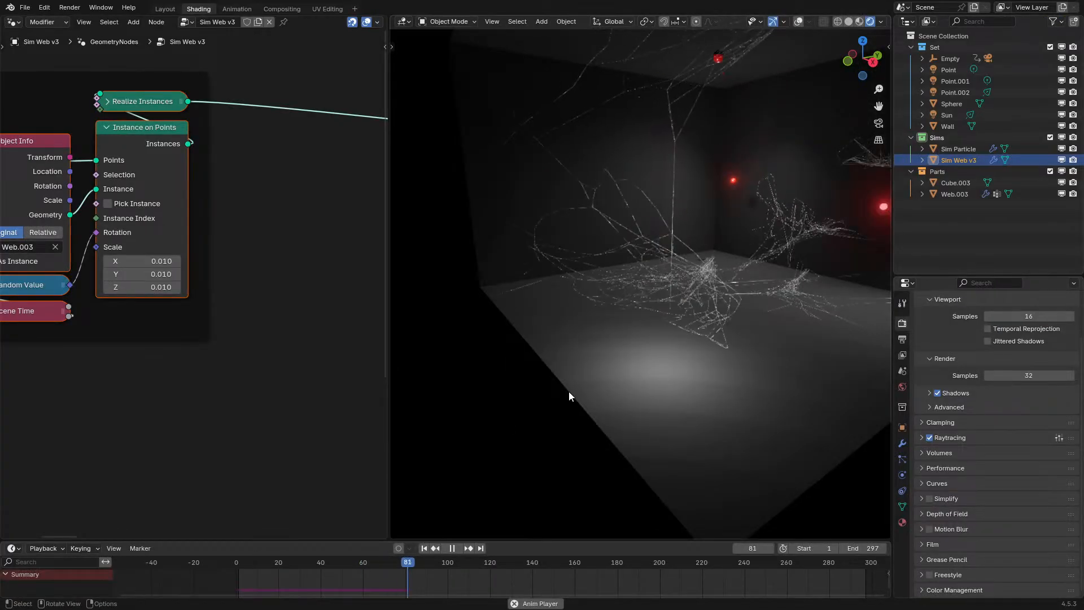
{"action": "middle_click_drag", "start_coordinate": [302, 295], "coordinate": [278, 301]}
{"action": "scroll", "coordinate": [278, 300], "scroll_direction": "up", "scroll_amount": 2}
{"action": "left_click", "coordinate": [289, 333]}
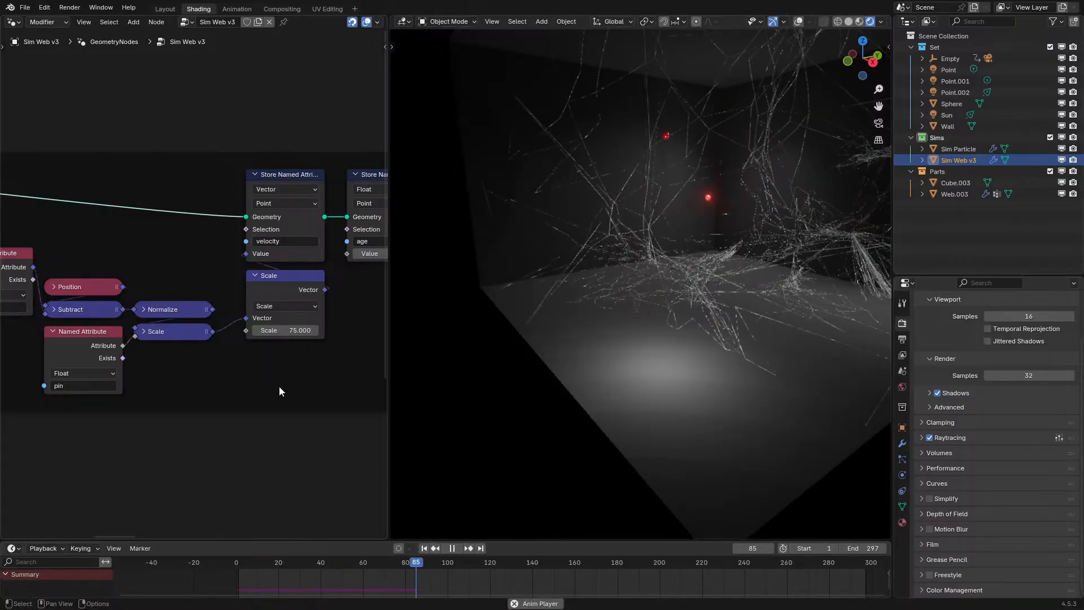
- Align the p_pos Named Attribute with Subtract and shift the direction nodes closer to the velocity Scale
{"action": "middle_click_drag", "start_coordinate": [325, 316], "coordinate": [284, 321]}
{"action": "middle_click_drag", "start_coordinate": [116, 263], "coordinate": [281, 222]}
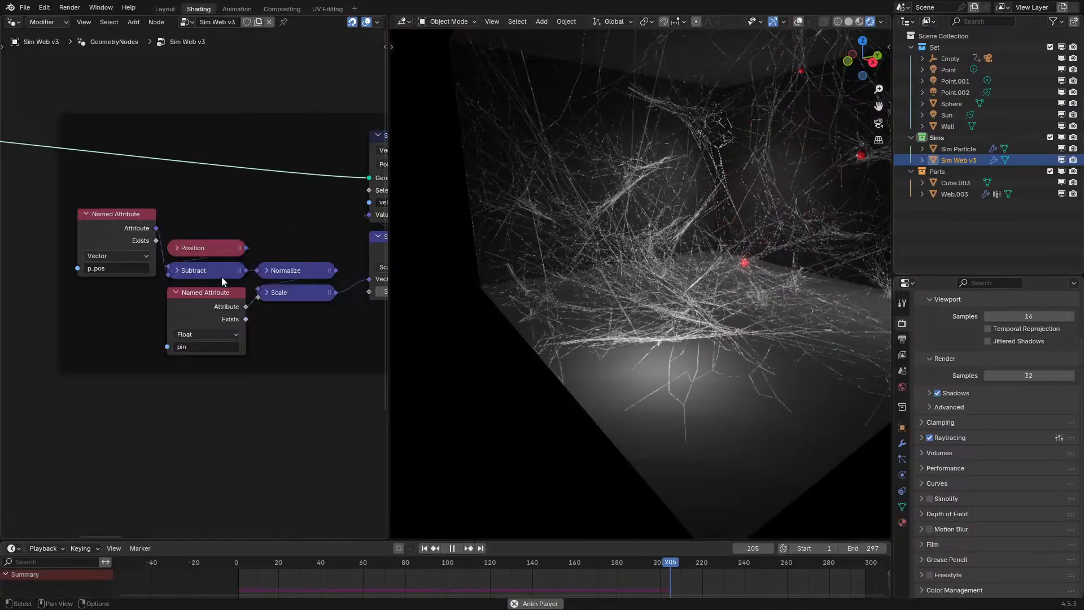
{"action": "left_click_drag", "start_coordinate": [117, 228], "coordinate": [113, 276]}
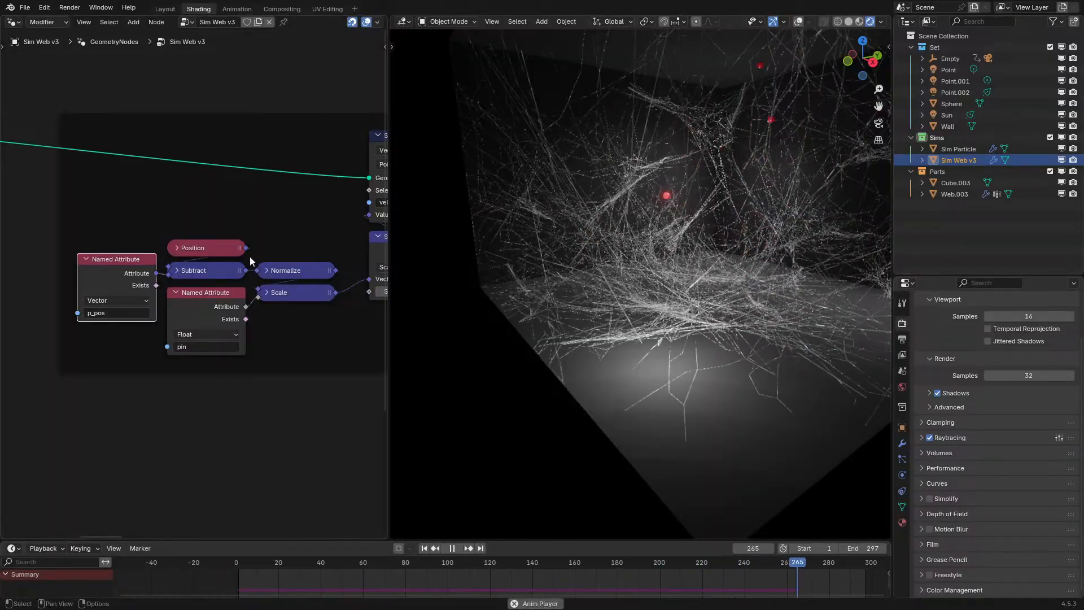
{"action": "left_click_drag", "start_coordinate": [115, 215], "coordinate": [305, 350]}
{"action": "key", "text": "g"}
{"action": "left_click", "coordinate": [320, 298]}
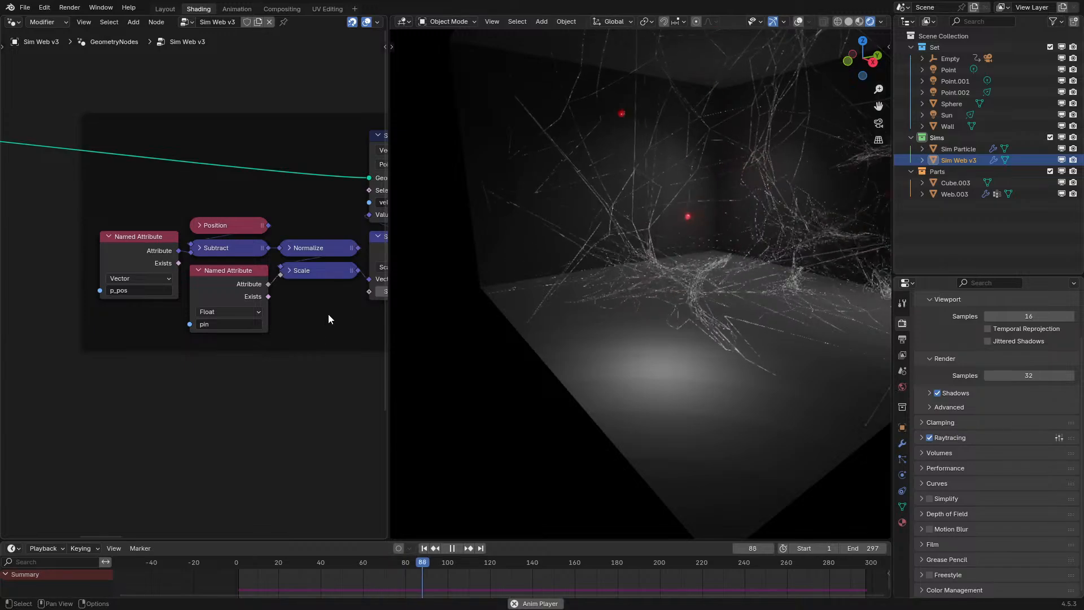
- Place Position above the p_pos attribute, stack Normalize under Subtract and align the collapsed Scale beside it
{"action": "middle_click_drag", "start_coordinate": [266, 328], "coordinate": [137, 376]}
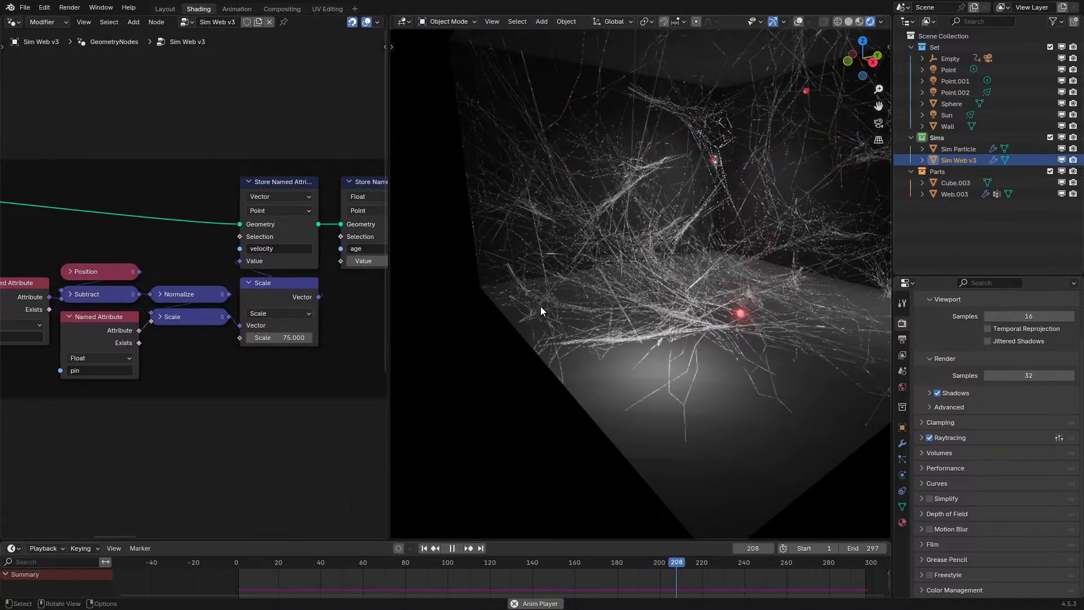
{"action": "middle_click_drag", "start_coordinate": [137, 285], "coordinate": [283, 291]}
{"action": "scroll", "coordinate": [282, 291], "scroll_direction": "up", "scroll_amount": 1}
{"action": "left_click_drag", "start_coordinate": [254, 278], "coordinate": [149, 264]}
{"action": "left_click_drag", "start_coordinate": [271, 308], "coordinate": [271, 282]}
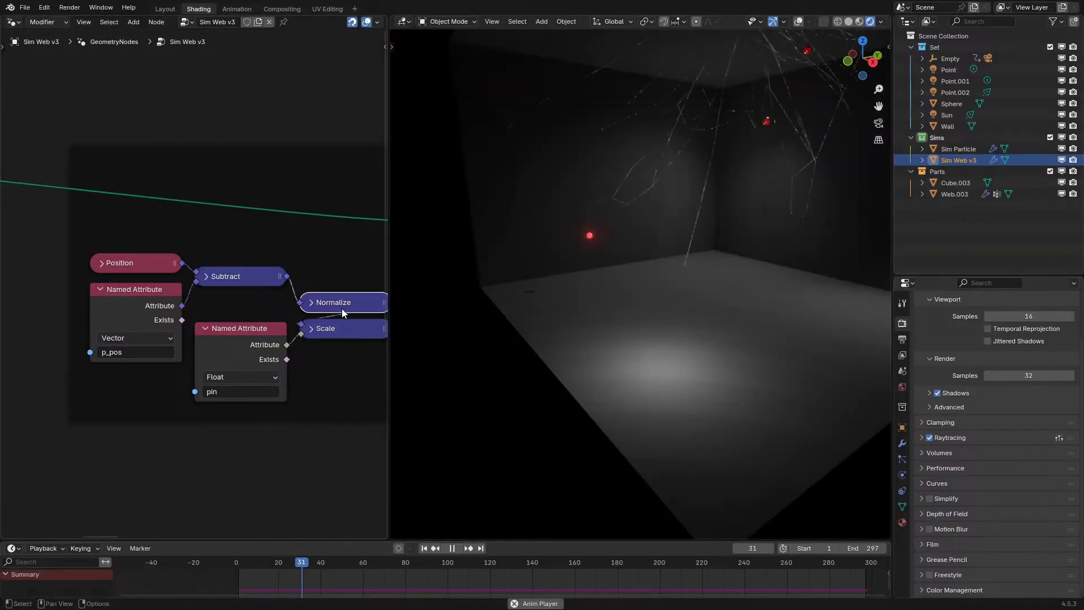
{"action": "left_click_drag", "start_coordinate": [336, 304], "coordinate": [232, 303]}
{"action": "middle_click_drag", "start_coordinate": [229, 331], "coordinate": [134, 358]}
{"action": "mouse_move", "coordinate": [255, 363]}
{"action": "left_mouse_down"}
{"action": "mouse_move", "coordinate": [248, 345]}
{"action": "mouse_move", "coordinate": [261, 345]}
{"action": "left_mouse_up"}
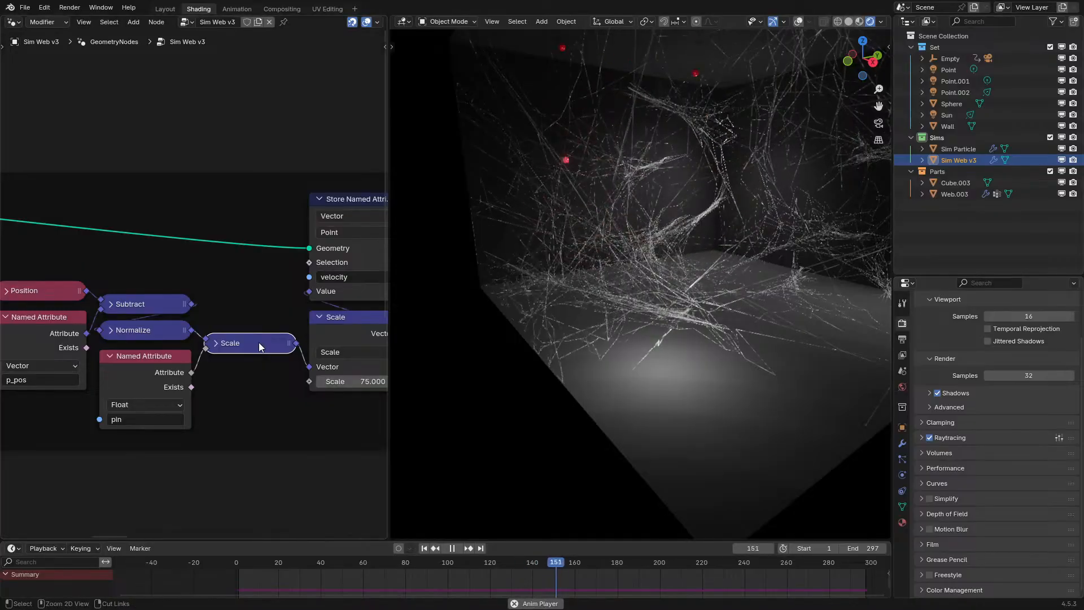
- Examine the web growth during playback from several angles and through the camera
{"action": "middle_click_drag", "start_coordinate": [778, 214], "coordinate": [745, 217]}
{"action": "middle_click_drag", "start_coordinate": [542, 210], "coordinate": [573, 203]}
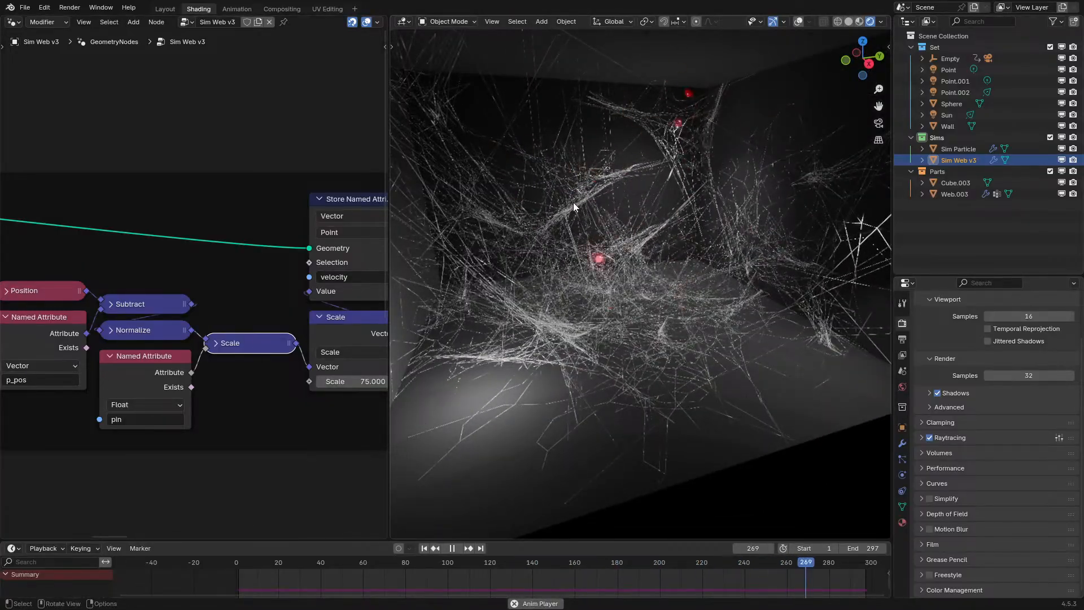
{"action": "key", "text": "space"}
{"action": "key", "text": "space"}
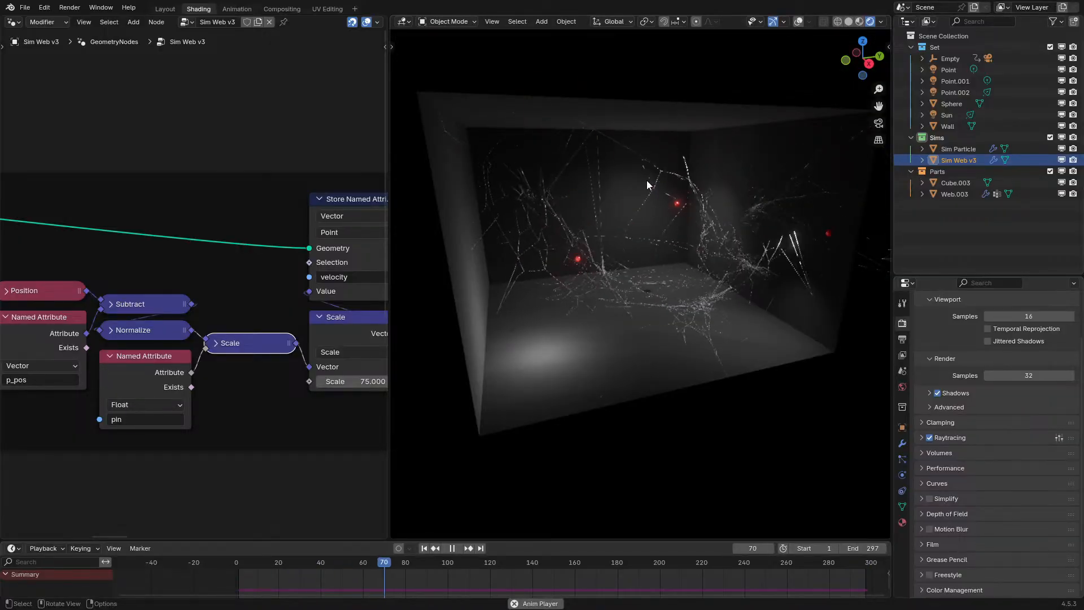
{"action": "key", "text": "KP_0"}
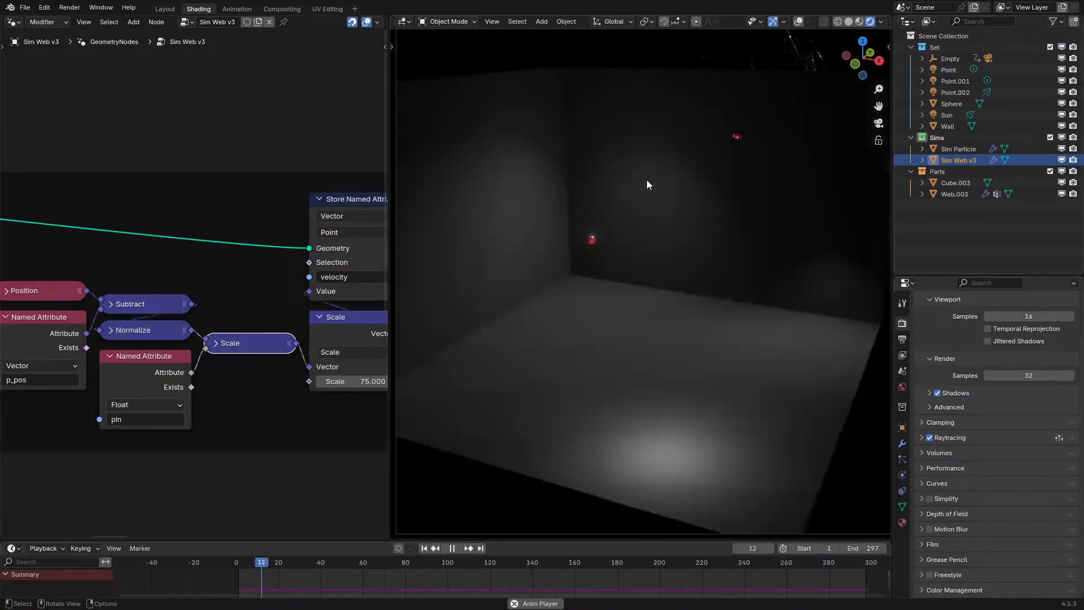
- Open the Web Gen Connections1 modifier's node group on the Web.003 object
{"action": "left_click", "coordinate": [955, 194]}
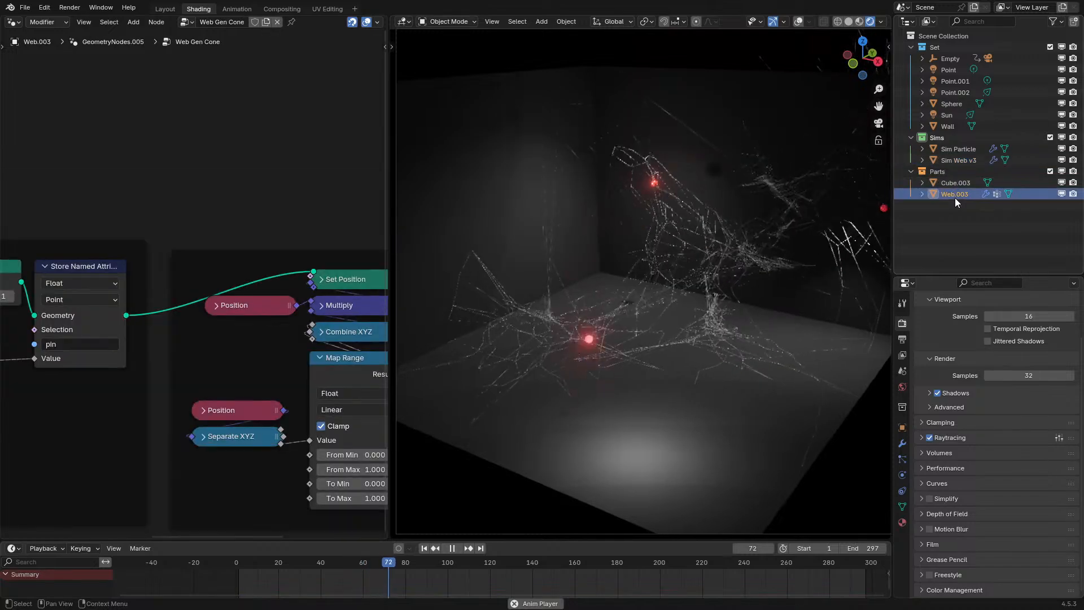
{"action": "key", "text": "space"}
{"action": "middle_click_drag", "start_coordinate": [133, 350], "coordinate": [123, 350]}
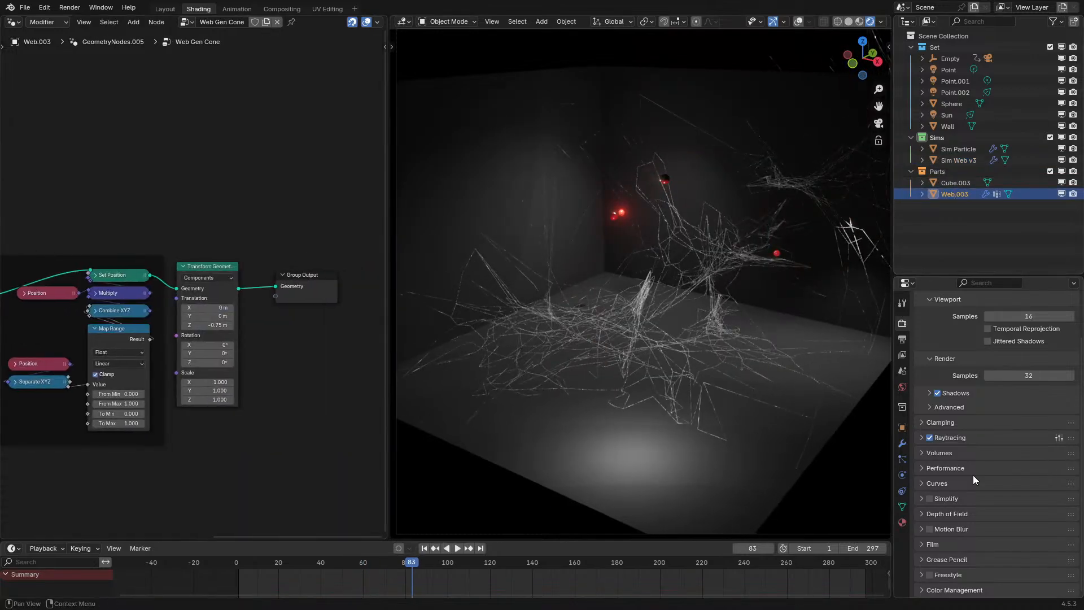
{"action": "left_click", "coordinate": [902, 444]}
{"action": "left_click", "coordinate": [958, 436]}
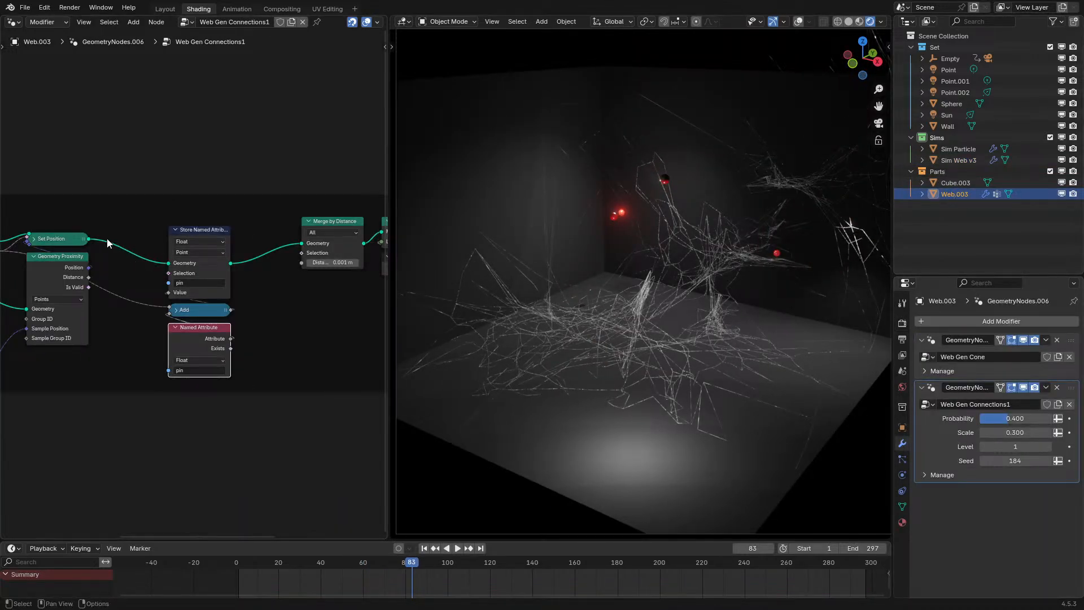
- Link Set Position directly to Merge by Distance, bypassing the pin Store Named Attribute, and replay the simulation from the start
{"action": "left_click_drag", "start_coordinate": [309, 242], "coordinate": [308, 243]}
{"action": "key", "text": "space"}
{"action": "left_click", "coordinate": [217, 560]}
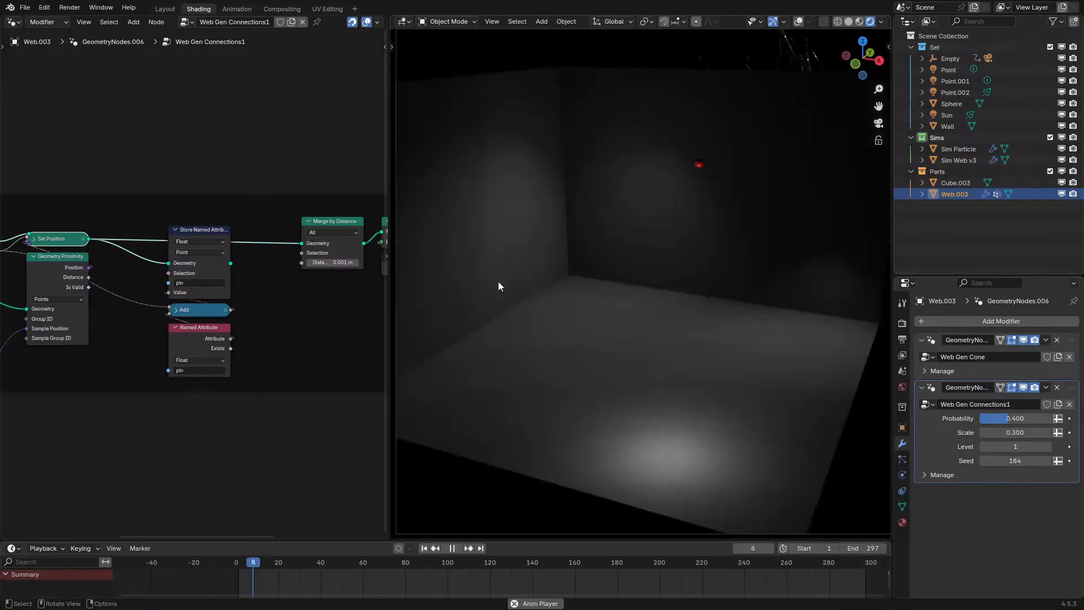
- Add a Transform Geometry node between the rest_position Store Named Attribute and the Group Output
{"action": "middle_click_drag", "start_coordinate": [266, 282], "coordinate": [33, 317]}
{"action": "left_click", "coordinate": [297, 316]}
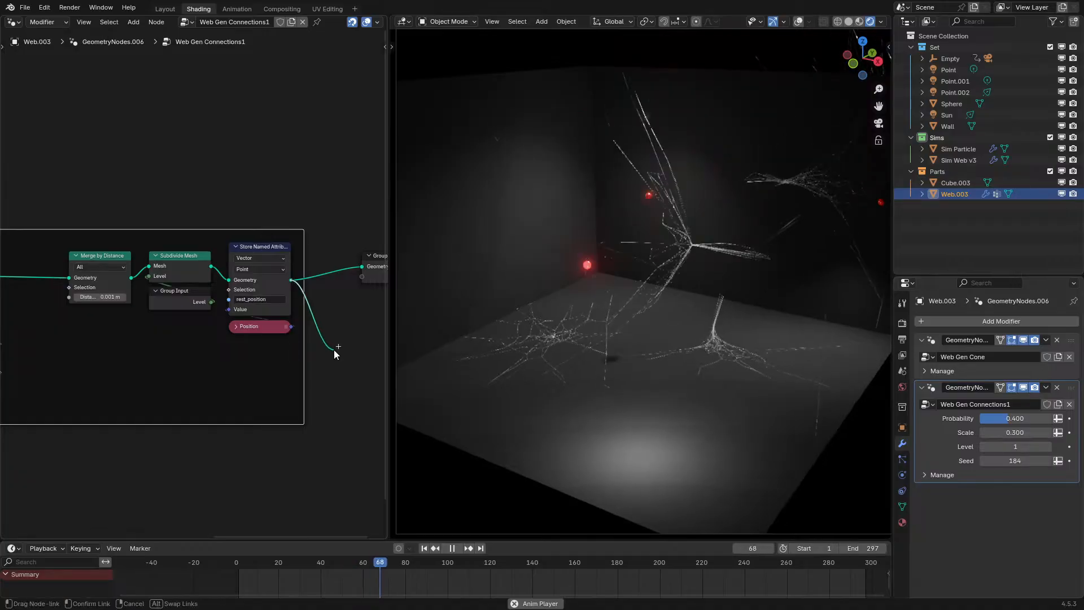
{"action": "key", "text": "shift+a"}
{"action": "type", "text": "tra"}
{"action": "key", "text": "Return"}
{"action": "left_click", "coordinate": [365, 366]}
{"action": "middle_click_drag", "start_coordinate": [365, 366], "coordinate": [276, 360]}
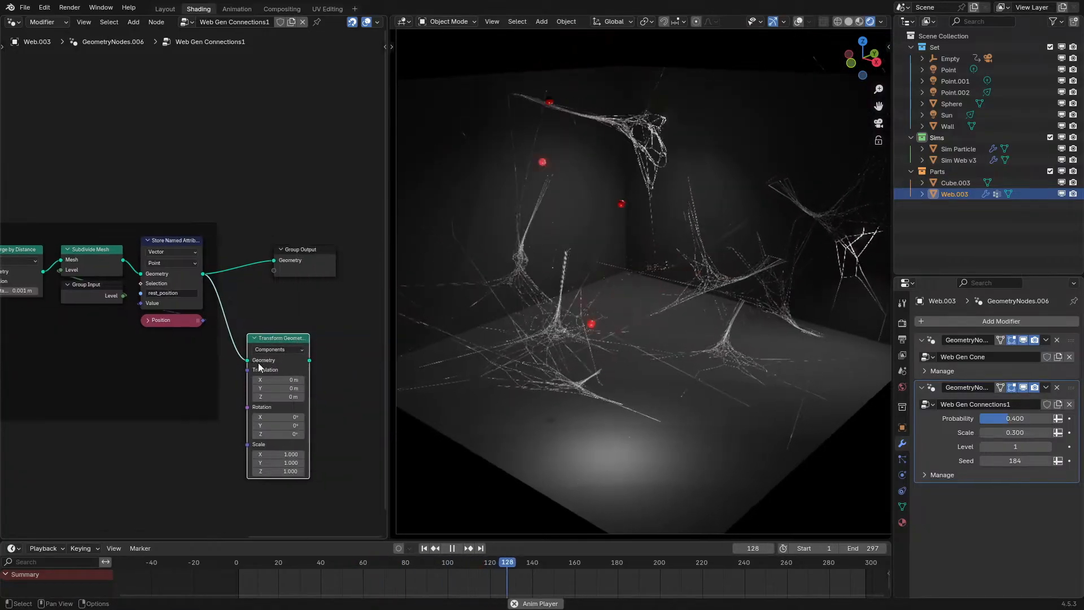
{"action": "left_click_drag", "start_coordinate": [309, 360], "coordinate": [275, 262]}
- Set the Transform Geometry's Z scale to 0.25 and replay the simulation
{"action": "left_click", "coordinate": [277, 471]}
{"action": "type", "text": "0.25"}
{"action": "key", "text": "Return"}
{"action": "left_click", "coordinate": [233, 562]}
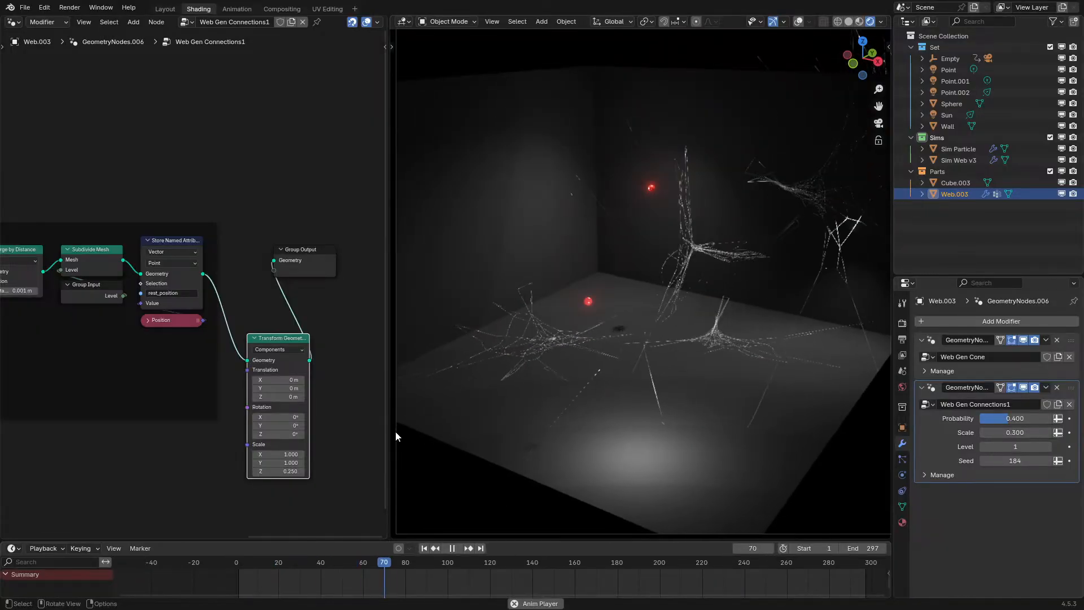
- Flatten the web part by setting the Transform Geometry's Z scale to 0, and replay the simulation
{"action": "left_click", "coordinate": [282, 472]}
{"action": "type", "text": "00"}
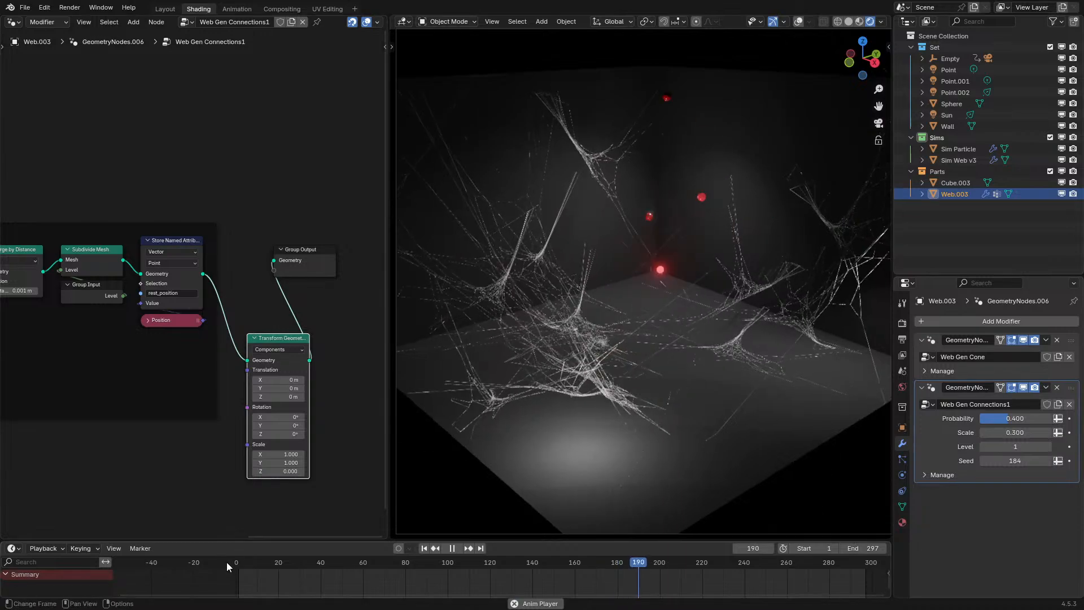
{"action": "left_click", "coordinate": [227, 562]}
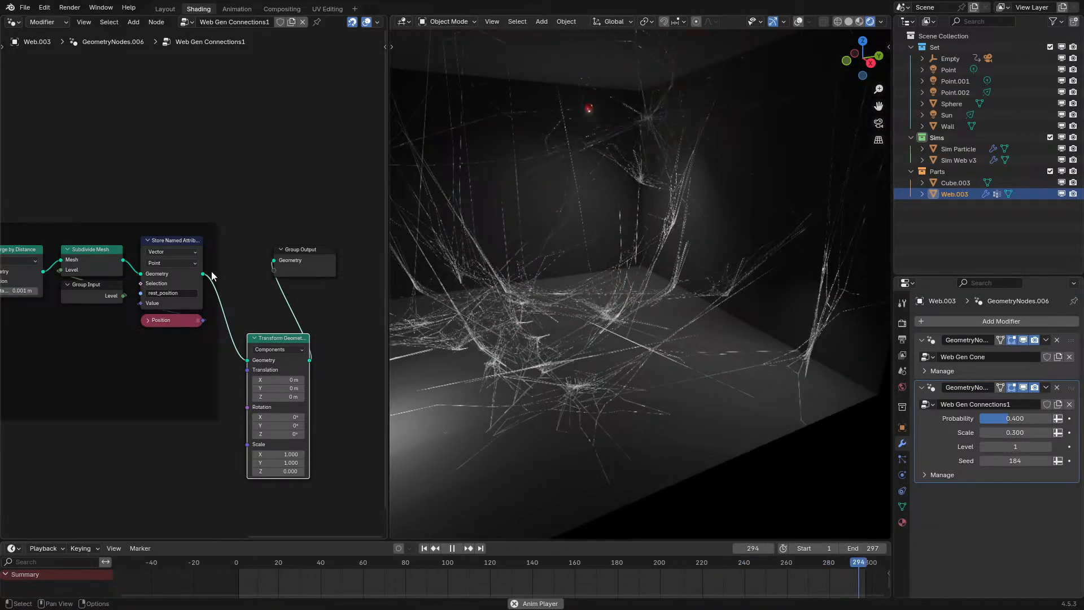
- Reconnect the rest_position Store Named Attribute to the Group Output and delete the Transform Geometry node
{"action": "left_click_drag", "start_coordinate": [202, 274], "coordinate": [255, 264]}
{"action": "key", "text": "x"}
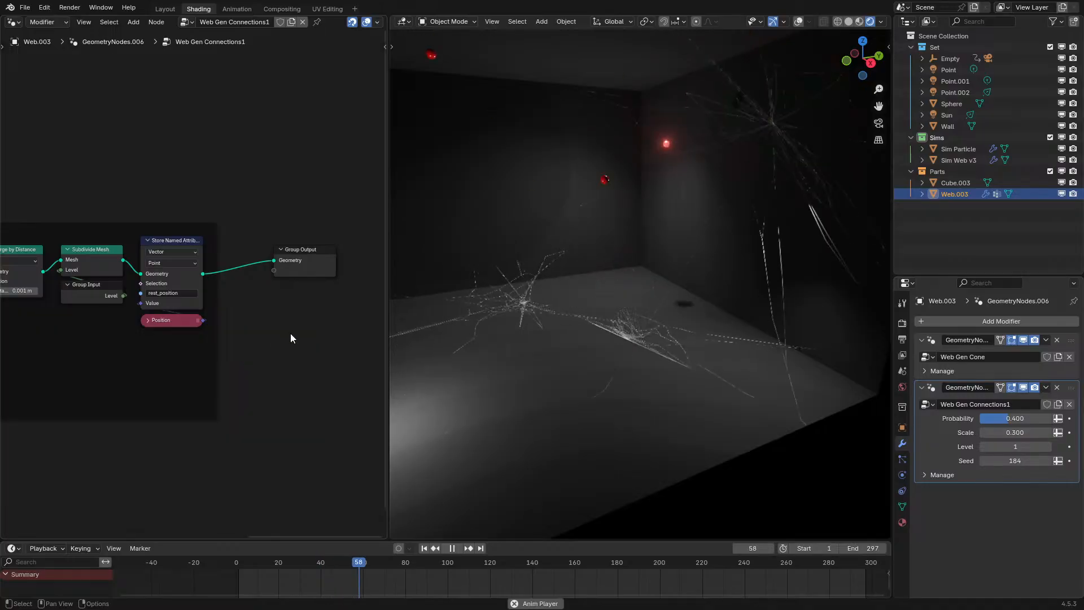
{"action": "left_click_drag", "start_coordinate": [338, 569], "coordinate": [215, 565]}
- Feed the pin Store Named Attribute into Merge by Distance again, shift the pin nodes closer to Set Position, and replay
{"action": "middle_click_drag", "start_coordinate": [206, 407], "coordinate": [256, 418]}
{"action": "key", "text": "space"}
{"action": "middle_click_drag", "start_coordinate": [339, 314], "coordinate": [272, 327]}
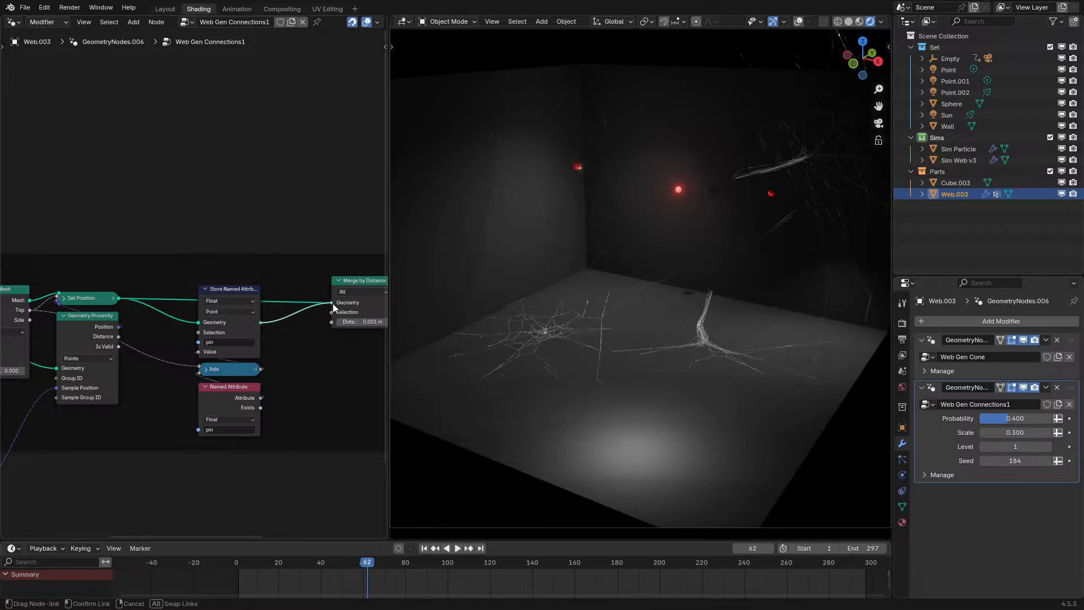
{"action": "left_click_drag", "start_coordinate": [282, 411], "coordinate": [227, 333]}
{"action": "key", "text": "g"}
{"action": "left_click", "coordinate": [194, 317]}
{"action": "key", "text": "space"}
{"action": "left_click_drag", "start_coordinate": [282, 562], "coordinate": [226, 563]}
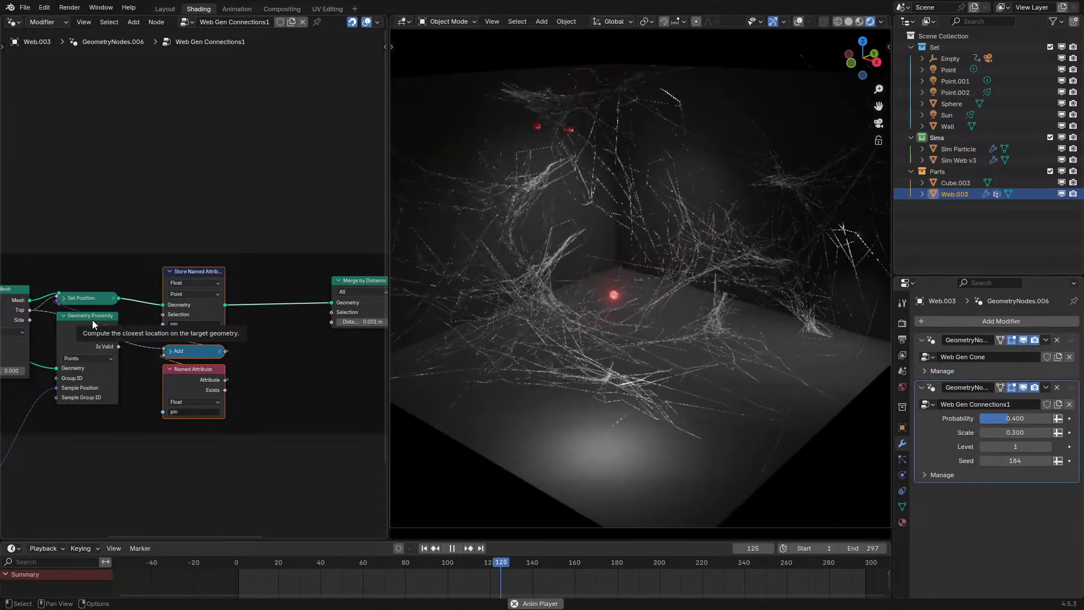
- Mute Merge by Distance and inspect the replayed web growth up close
{"action": "left_click", "coordinate": [352, 285]}
{"action": "key", "text": "m"}
{"action": "left_click", "coordinate": [222, 560]}
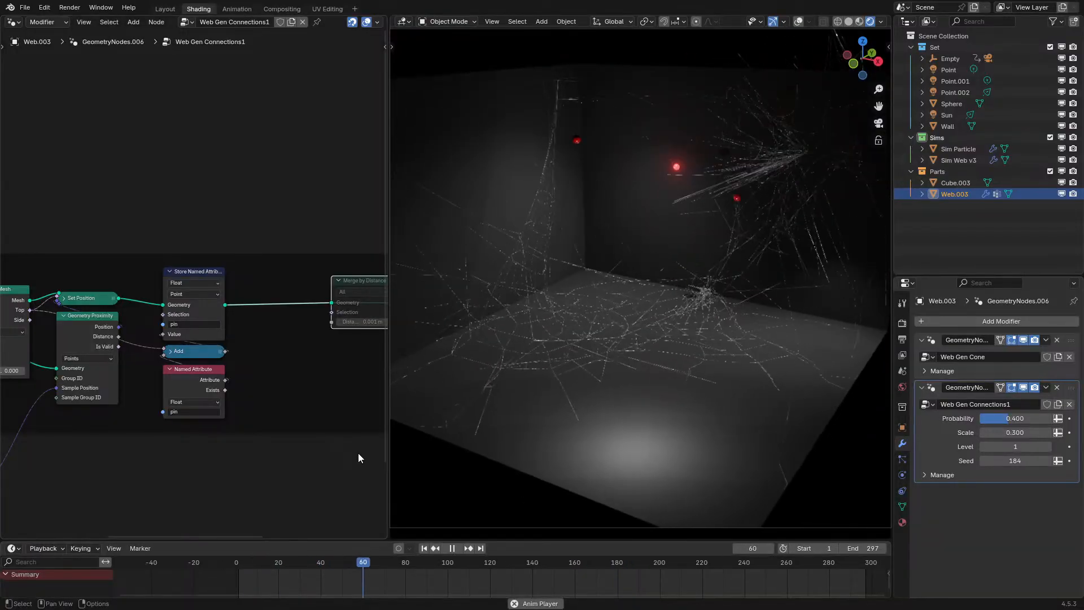
{"action": "middle_click_drag", "start_coordinate": [665, 348], "coordinate": [699, 310]}
{"action": "scroll", "coordinate": [627, 350], "scroll_direction": "up", "scroll_amount": 5}
{"action": "scroll", "coordinate": [669, 338], "scroll_direction": "up", "scroll_amount": 2}
{"action": "scroll", "coordinate": [669, 337], "scroll_direction": "down", "scroll_amount": 3}
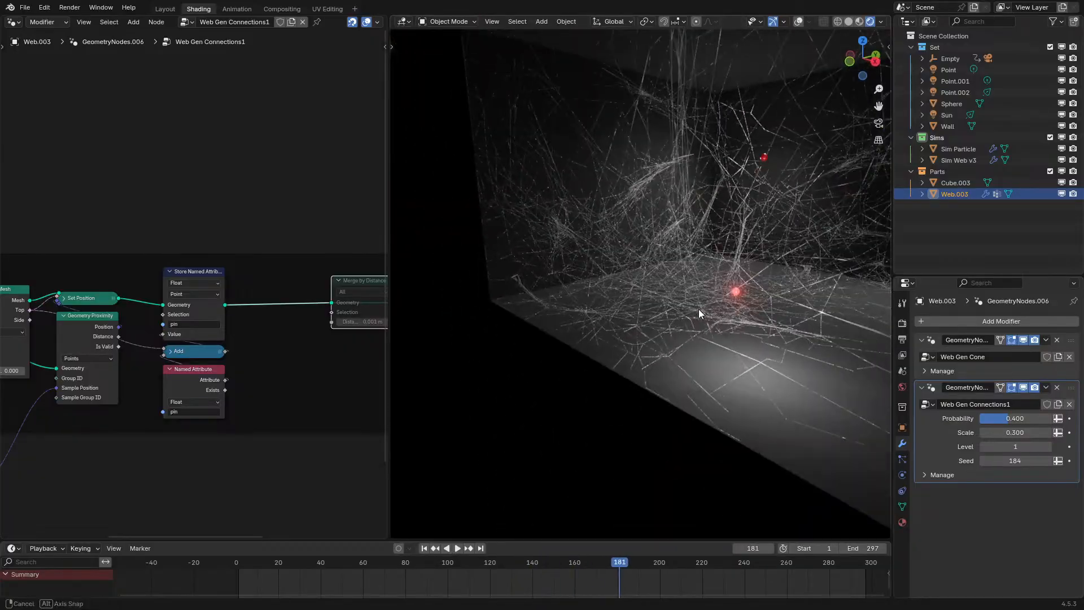
- Enable the muted Merge by Distance node again
{"action": "key", "text": "space"}
{"action": "scroll", "coordinate": [686, 313], "scroll_direction": "down", "scroll_amount": 2}
{"action": "left_click", "coordinate": [351, 290]}
{"action": "left_click", "coordinate": [355, 280]}
{"action": "key", "text": "m"}
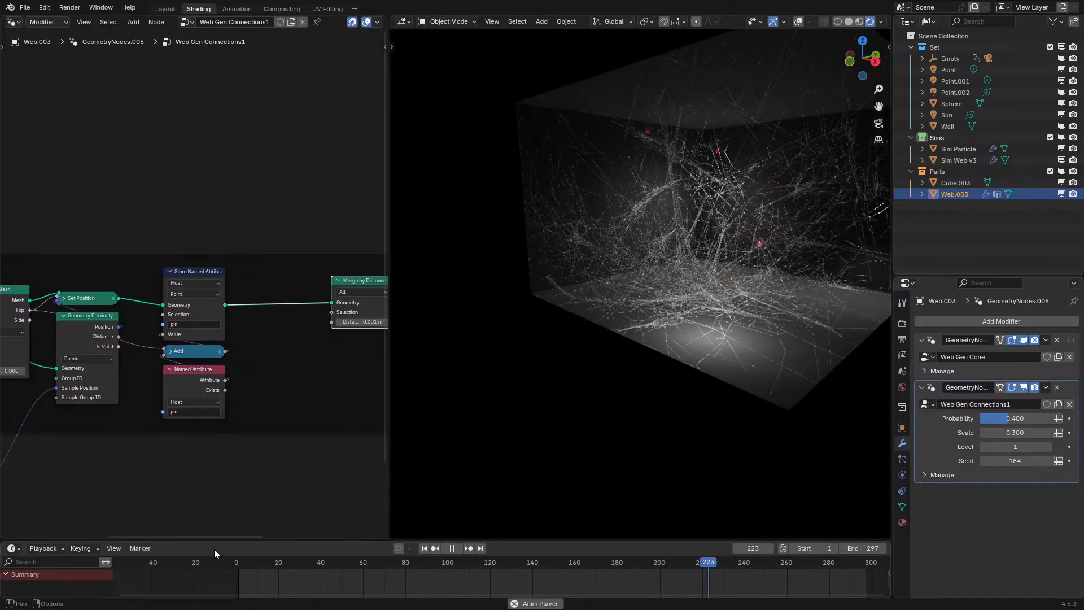
- Shift the Merge by Distance, Subdivide Mesh and rest_position nodes closer to the pin nodes in the node chain
{"action": "scroll", "coordinate": [269, 377], "scroll_direction": "down", "scroll_amount": 4}
{"action": "middle_click_drag", "start_coordinate": [291, 360], "coordinate": [242, 369]}
{"action": "key", "text": "ctrl+space"}
{"action": "scroll", "coordinate": [726, 382], "scroll_direction": "up", "scroll_amount": 4}
{"action": "left_click_drag", "start_coordinate": [647, 420], "coordinate": [872, 326]}
{"action": "key", "text": "g"}
{"action": "left_click", "coordinate": [751, 339]}
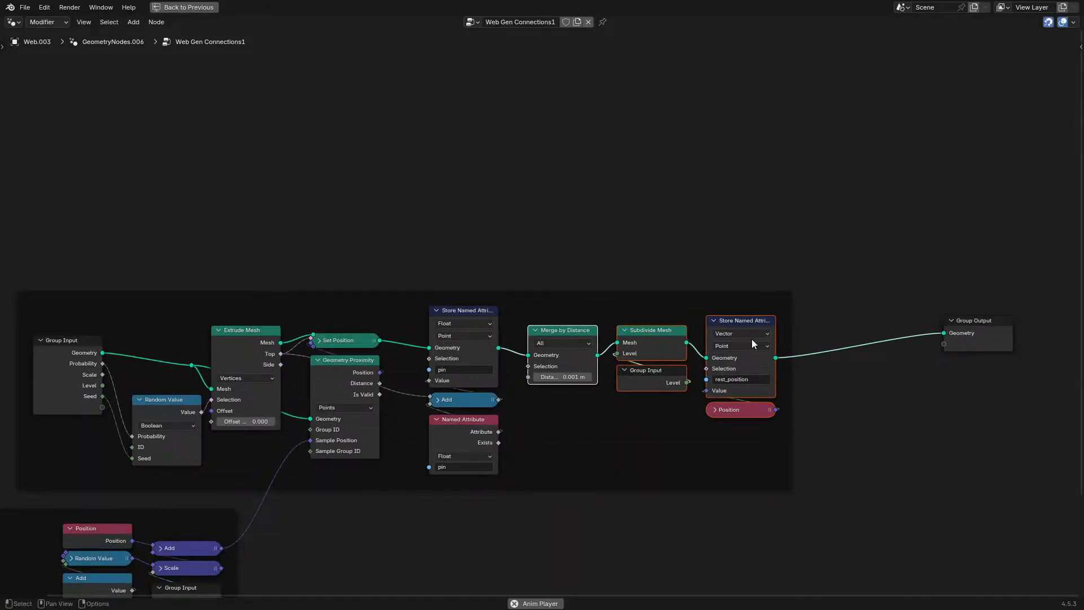
{"action": "key", "text": "ctrl+space"}
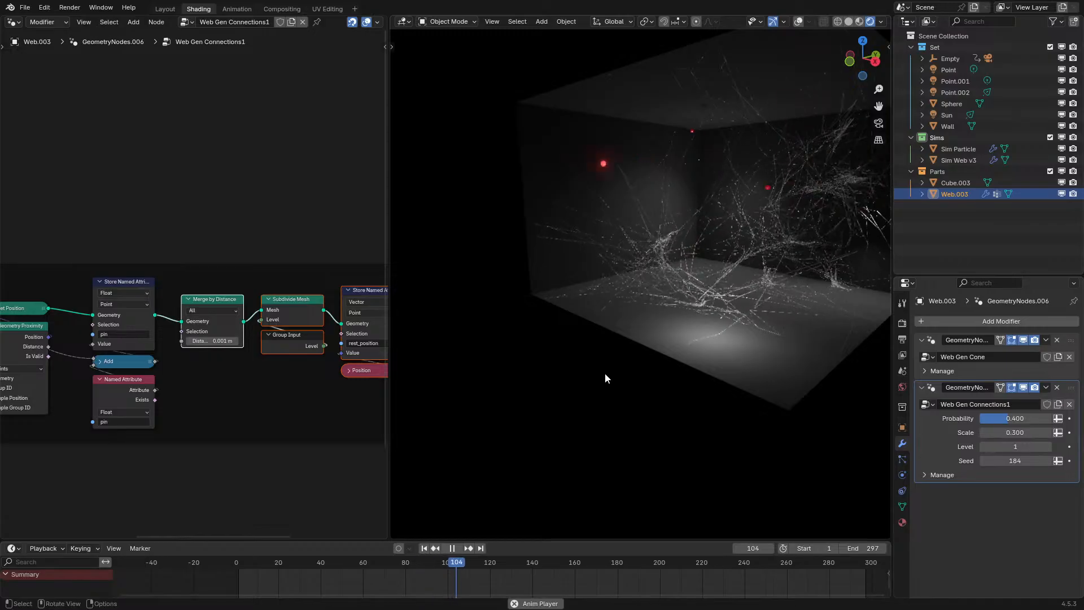
- Try a Probability of 0.9 on Web Gen Connections1 in the camera view, settle on 0.7, and replay the simulation
{"action": "key", "text": "KP_0"}
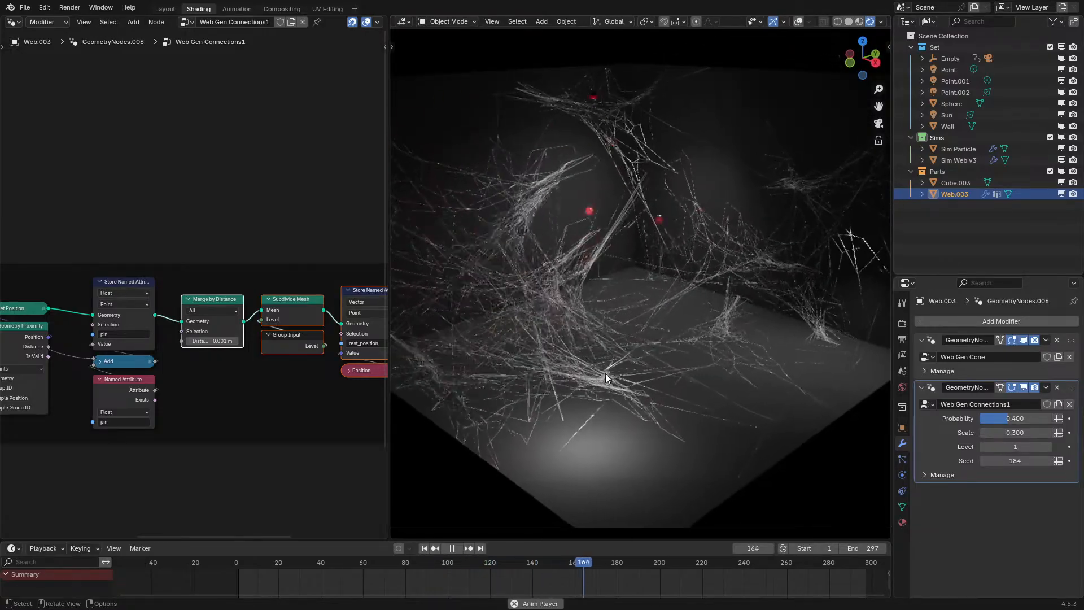
{"action": "left_click_drag", "start_coordinate": [1035, 418], "coordinate": [1072, 418]}
{"action": "left_click", "coordinate": [234, 565]}
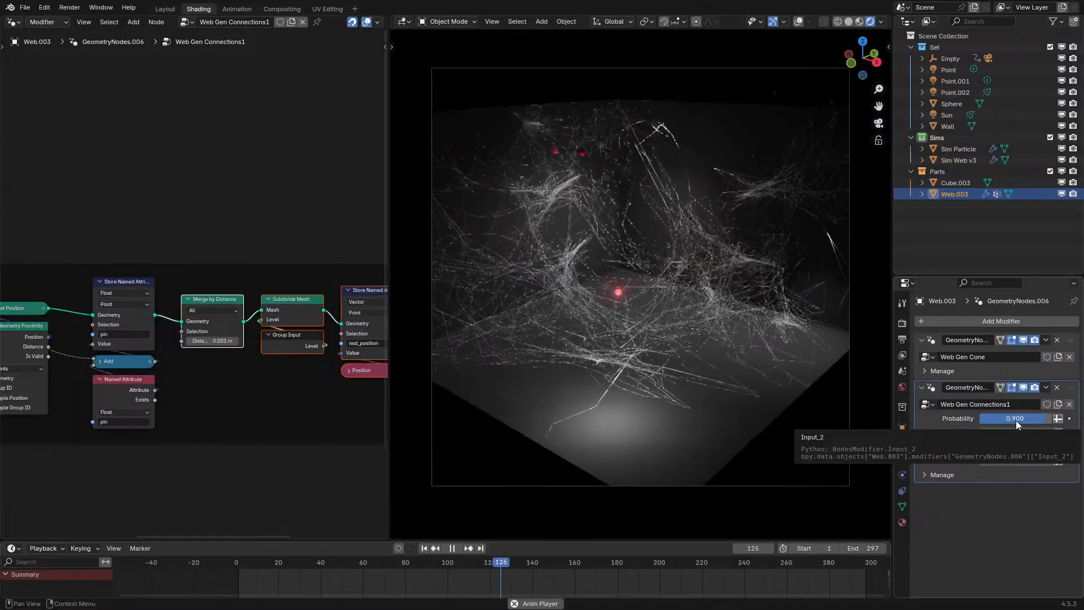
{"action": "left_click_drag", "start_coordinate": [1015, 420], "coordinate": [1001, 420]}
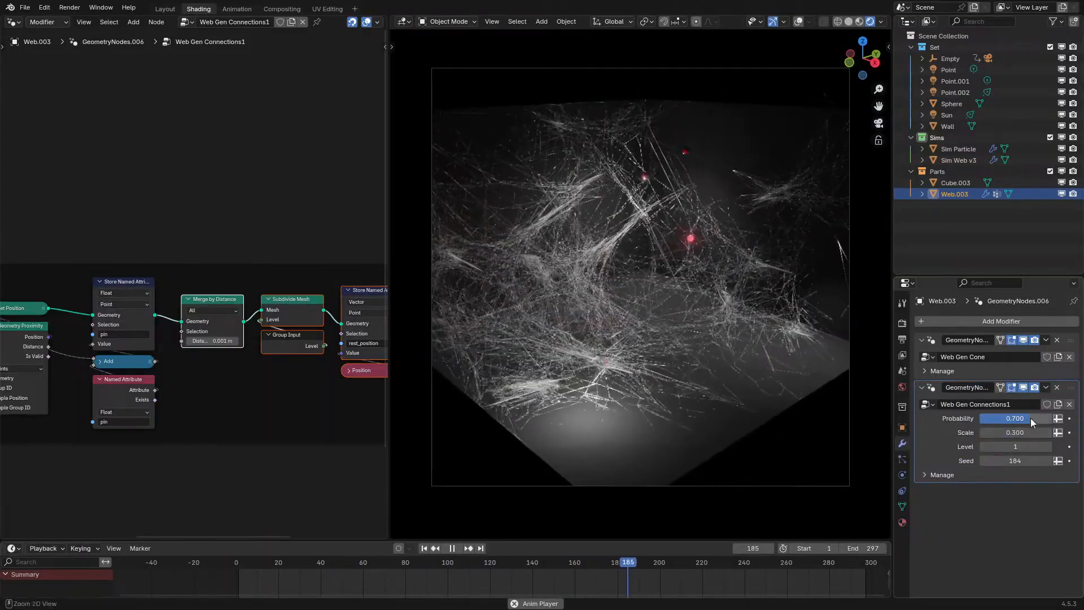
{"action": "left_click", "coordinate": [229, 568]}
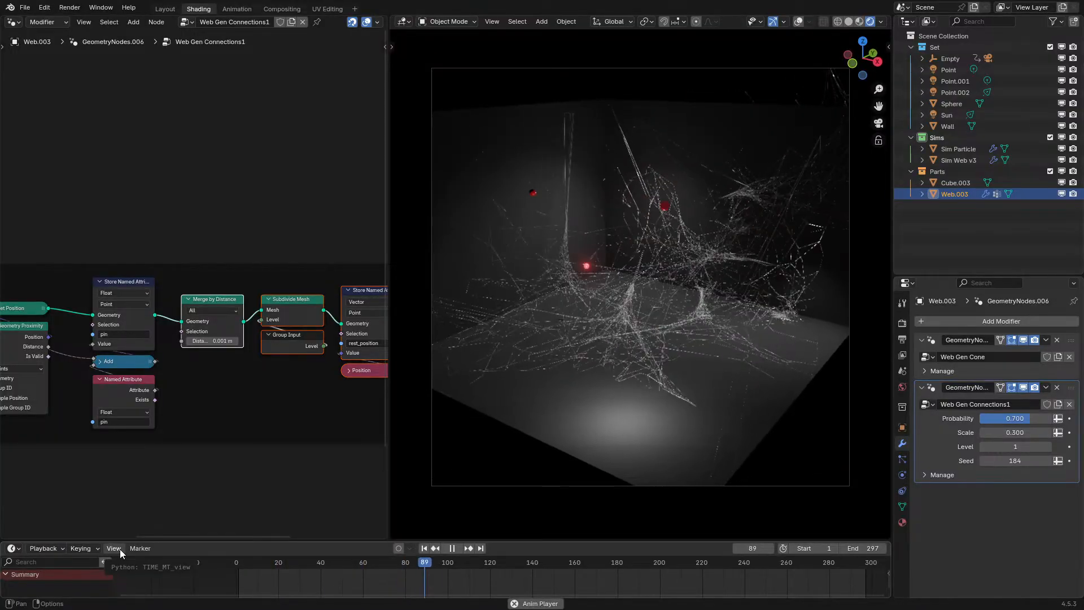
- Move Subdivide Mesh and its Group Input above the chain and link Merge by Distance directly to the rest_position Store Named Attribute
{"action": "key", "text": "ctrl+space"}
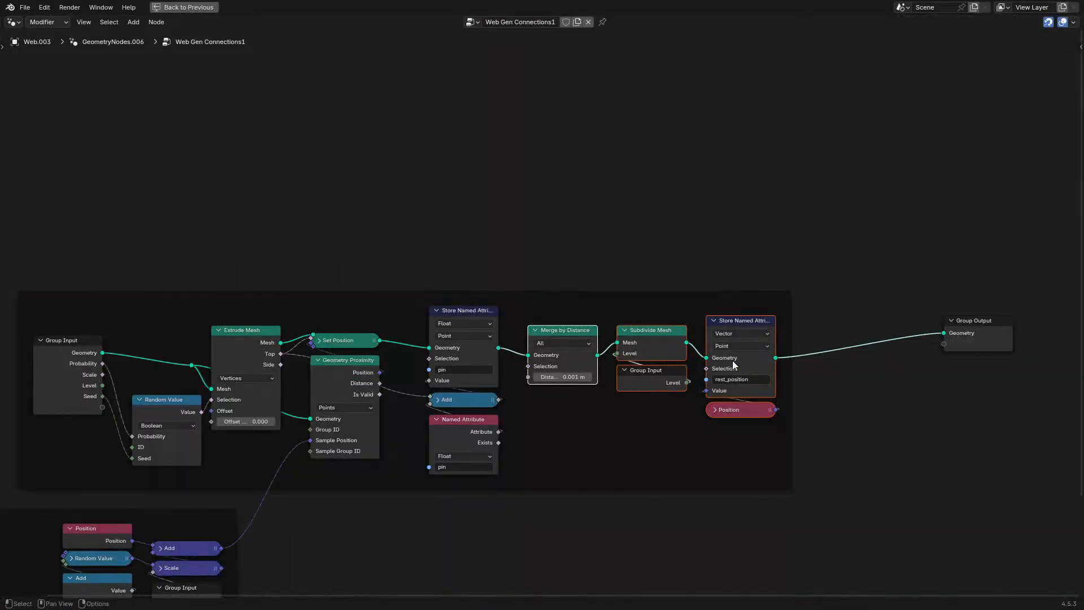
{"action": "scroll", "coordinate": [734, 364], "scroll_direction": "up", "scroll_amount": 2}
{"action": "left_click_drag", "start_coordinate": [692, 403], "coordinate": [354, 198]}
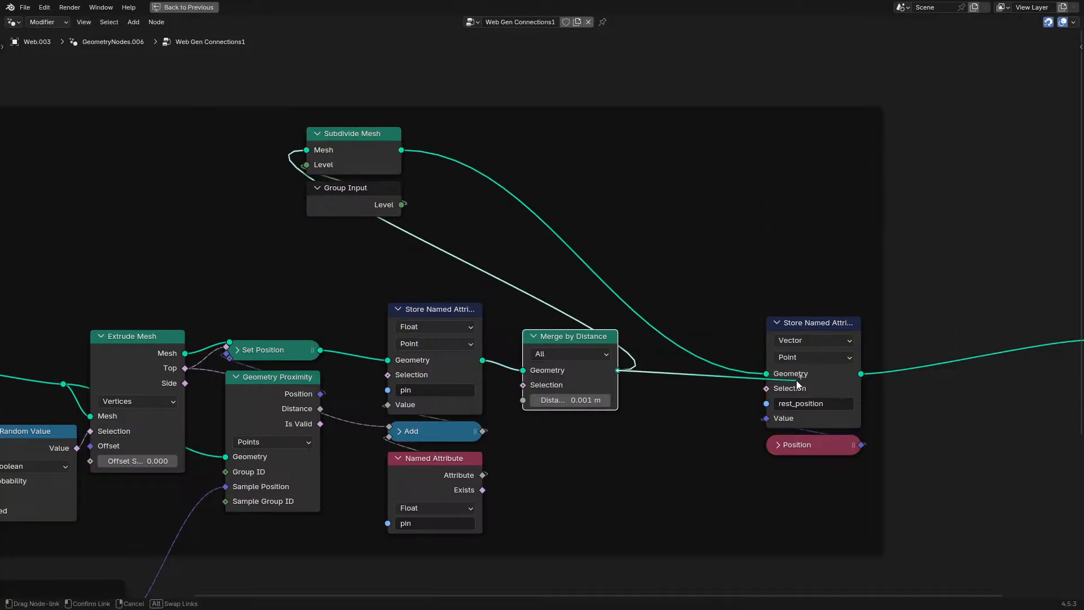
- Route the Group Input geometry through Subdivide Mesh into the reroute feeding Extrude Mesh
{"action": "middle_click_drag", "start_coordinate": [182, 337], "coordinate": [483, 344]}
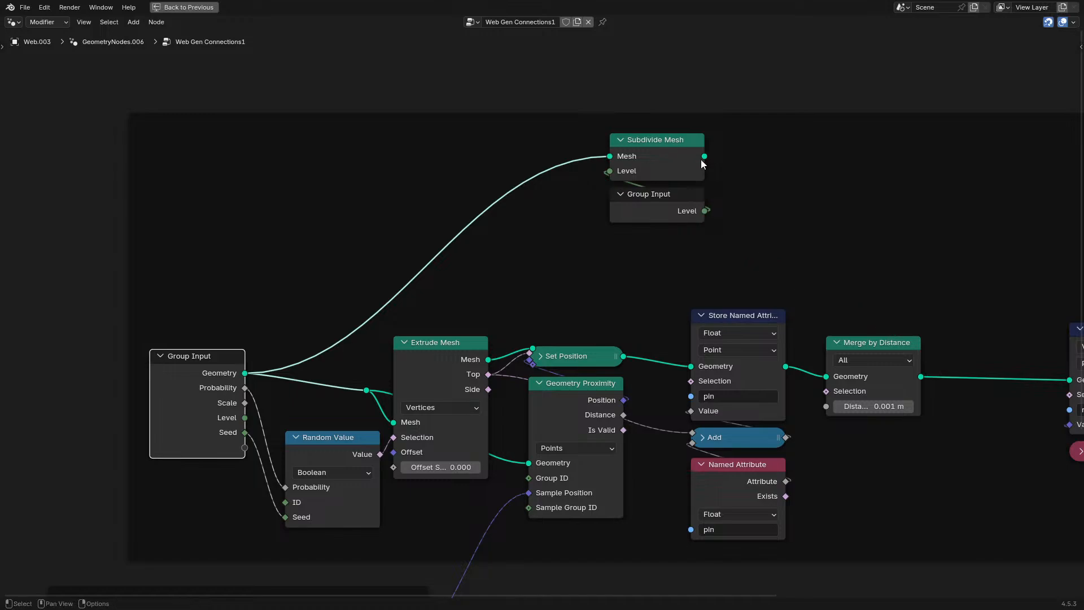
{"action": "left_click_drag", "start_coordinate": [660, 208], "coordinate": [834, 146]}
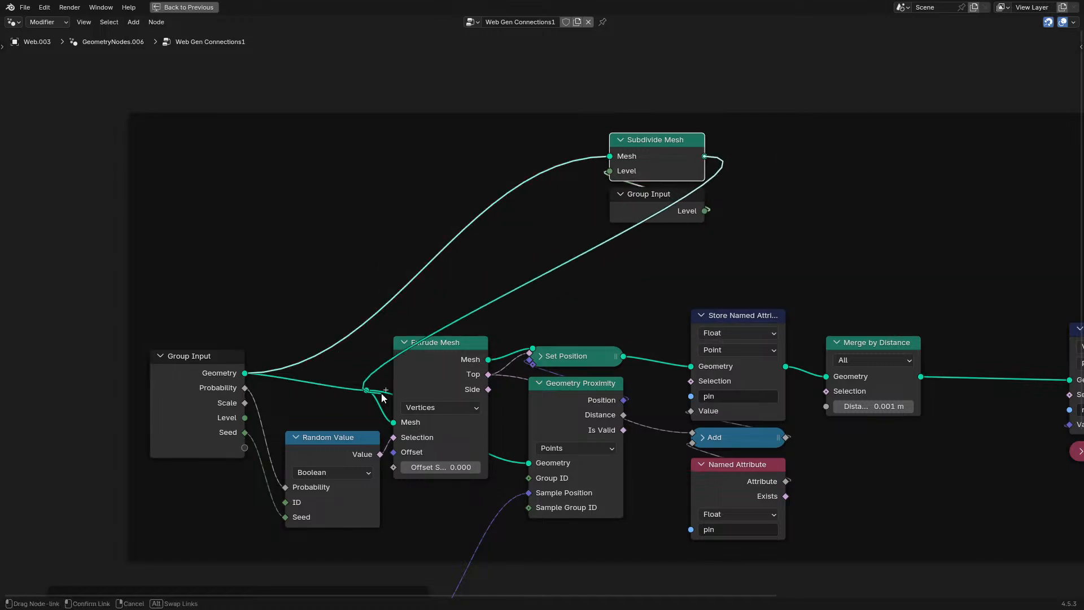
{"action": "key", "text": "ctrl+space"}
- Replay the simulation from the start and lower the Probability to 0.2
{"action": "left_click", "coordinate": [205, 560]}
{"action": "key", "text": "space"}
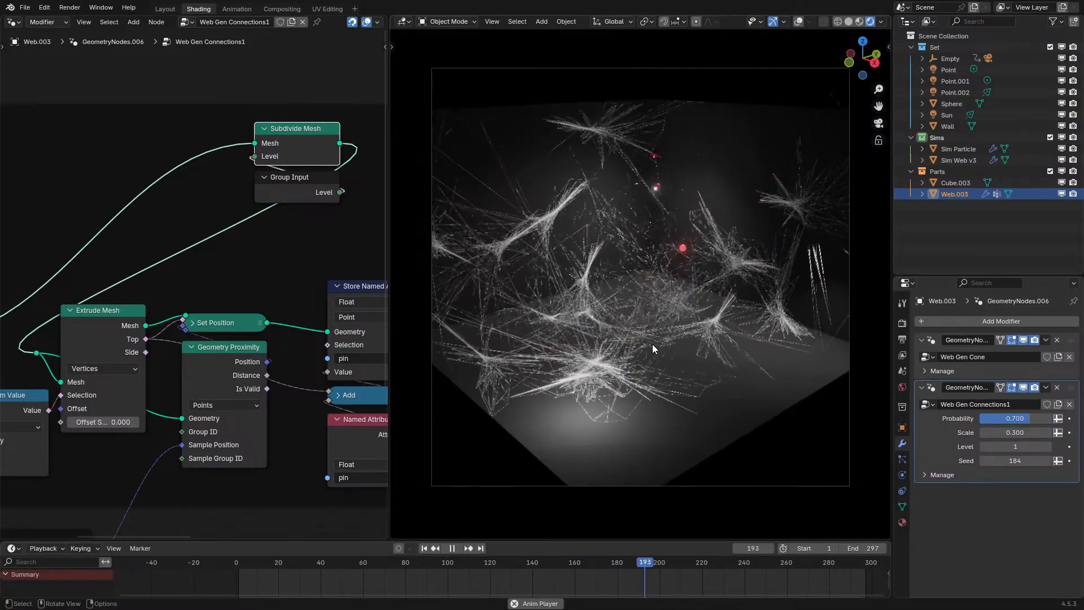
{"action": "left_click_drag", "start_coordinate": [1015, 419], "coordinate": [982, 419]}
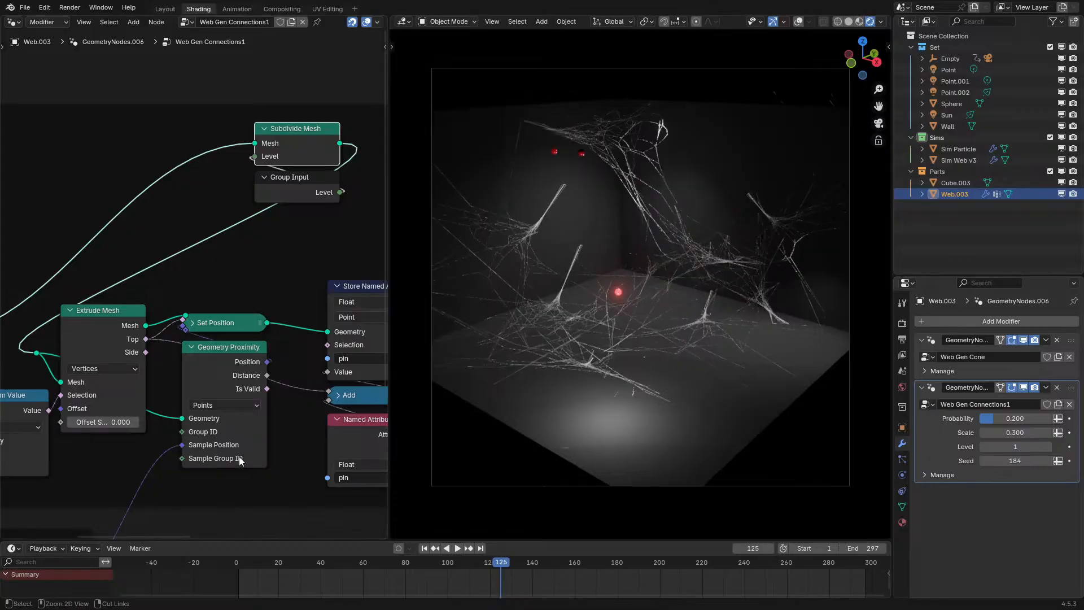
- Undo the last Probability change and the Subdivide Mesh rerouting, and check the restored node chain
{"action": "key", "text": "ctrl+z"}
{"action": "key", "text": "ctrl+z"}
{"action": "key", "text": "ctrl+z"}
{"action": "key", "text": "ctrl+z"}
{"action": "key", "text": "ctrl+z"}
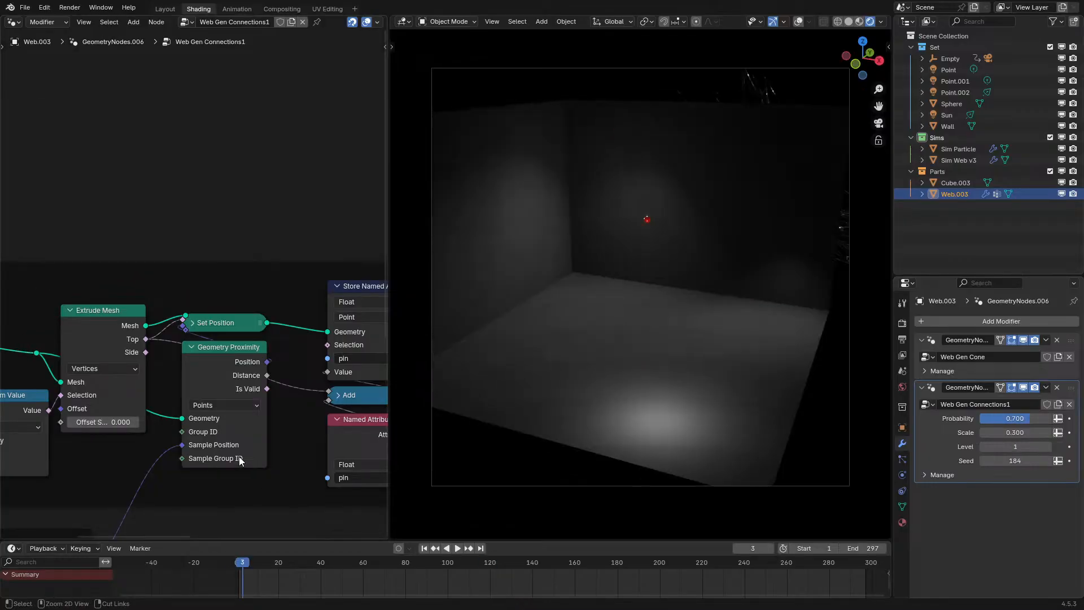
{"action": "key", "text": "ctrl+z"}
{"action": "key", "text": "ctrl+space"}
{"action": "middle_click_drag", "start_coordinate": [812, 411], "coordinate": [436, 374]}
{"action": "key", "text": "ctrl+space"}
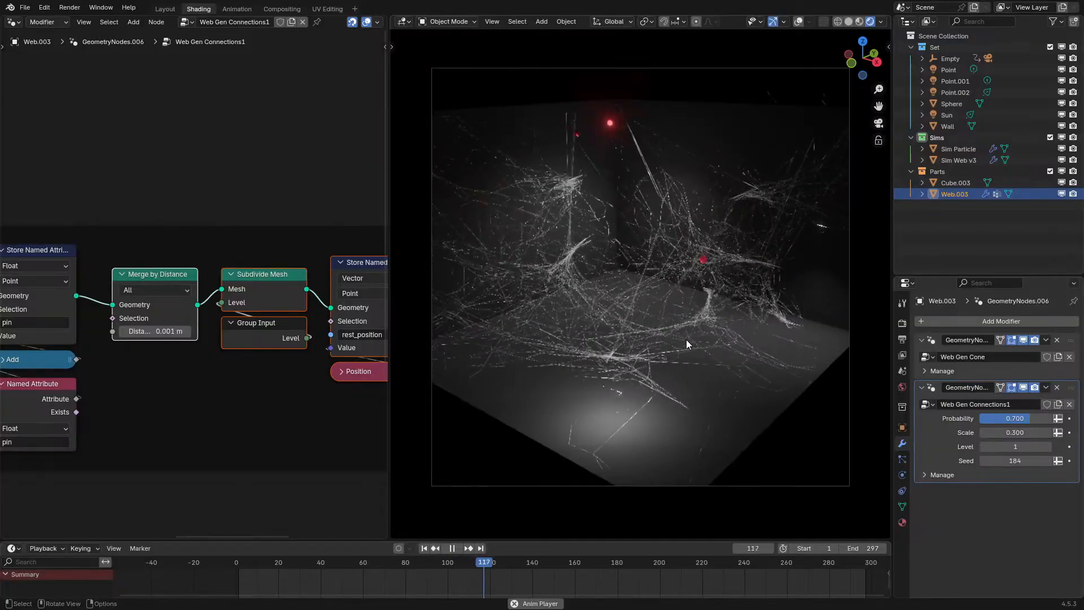
- Examine the web growth during playback through the camera
{"action": "key", "text": "space"}
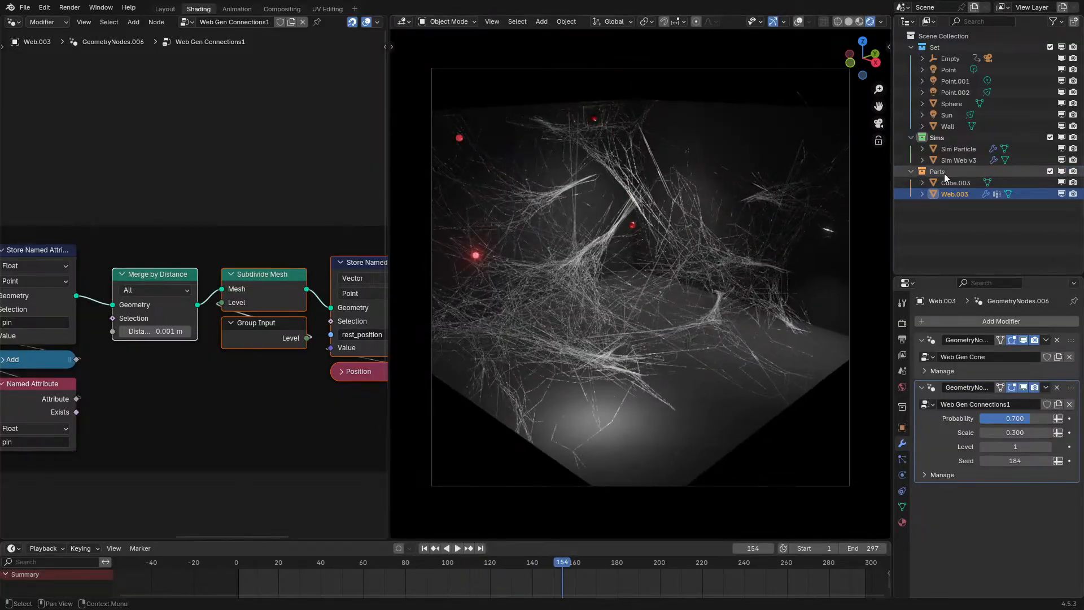
{"action": "key", "text": "space"}
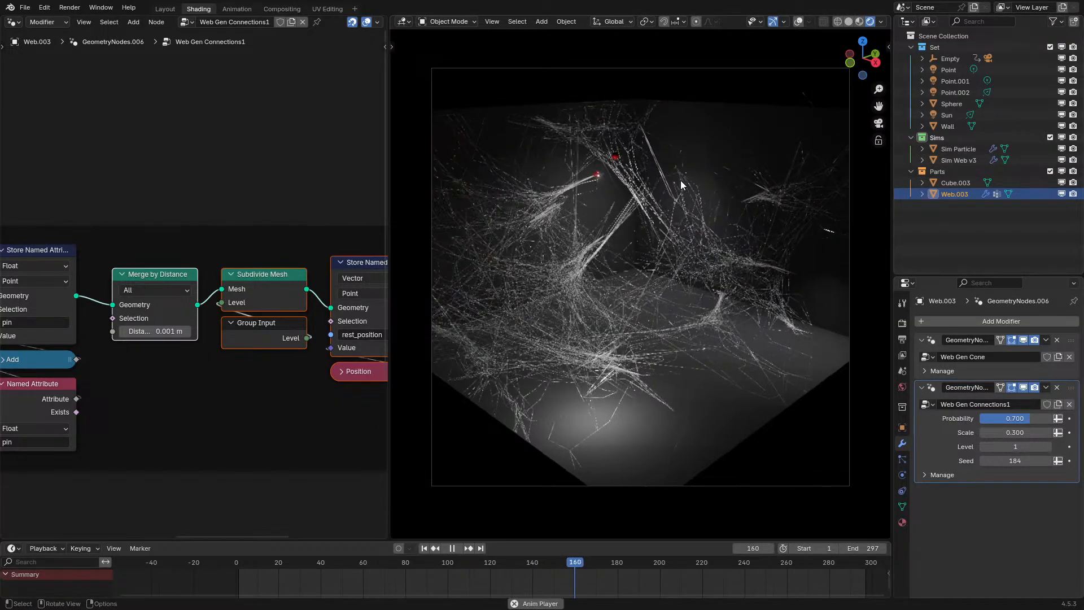
{"action": "scroll", "coordinate": [676, 180], "scroll_direction": "up", "scroll_amount": 1}
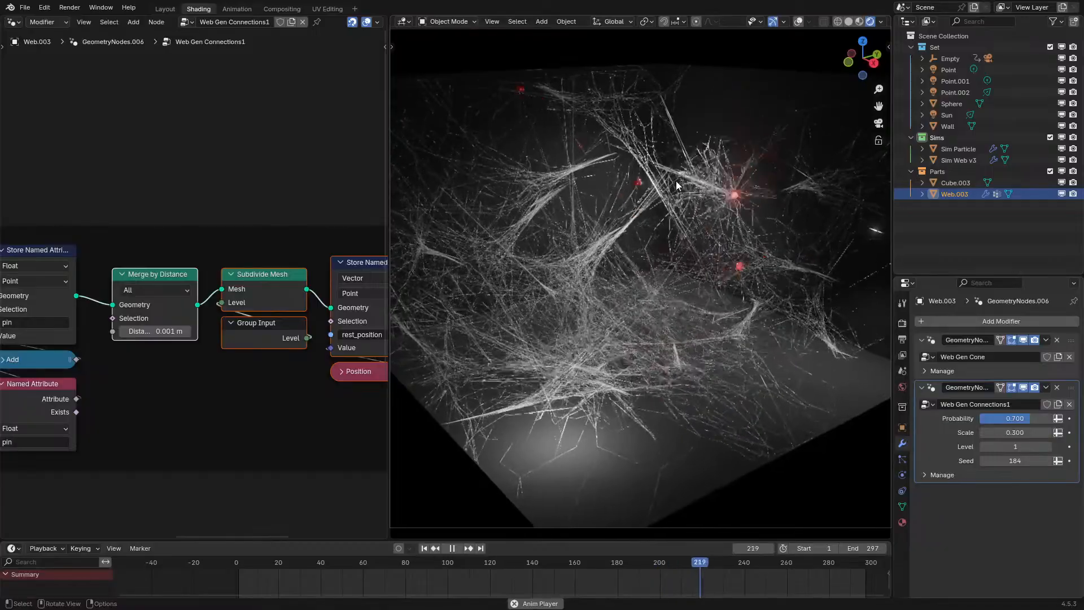